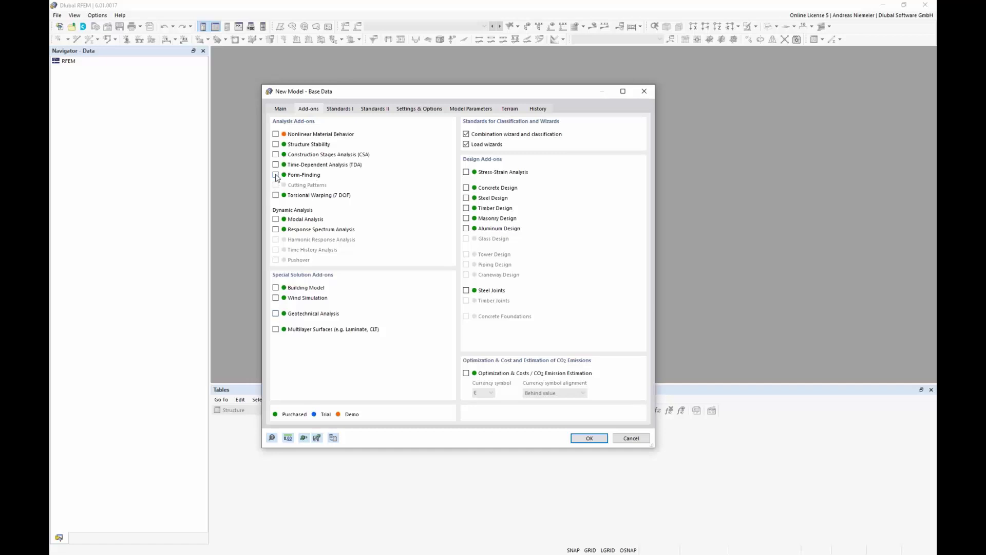
Step: Enable the Form-Finding add-on and create the new model S1, overwriting the existing model of that name
{"action": "left_click", "coordinate": [277, 176]}
{"action": "left_click", "coordinate": [590, 440]}
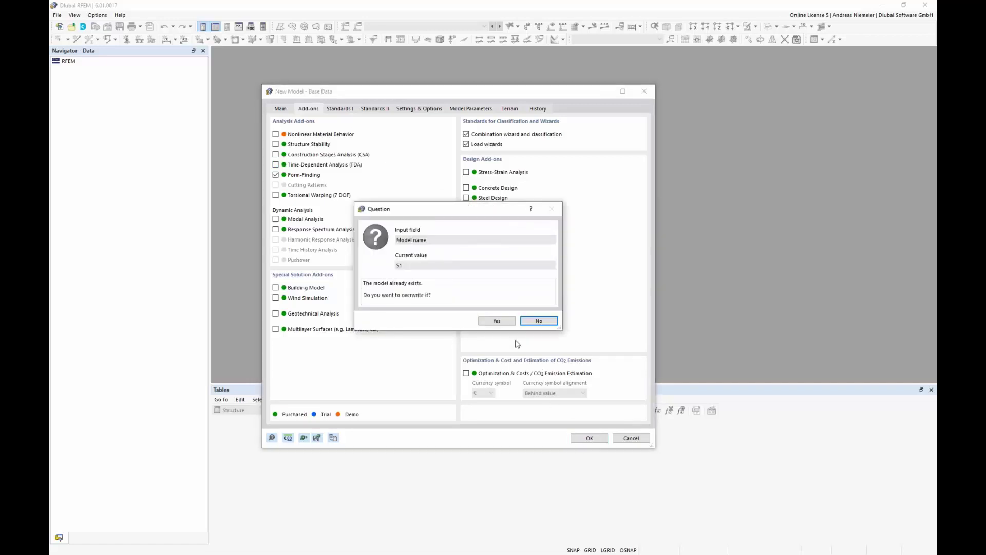
{"action": "left_click", "coordinate": [504, 321]}
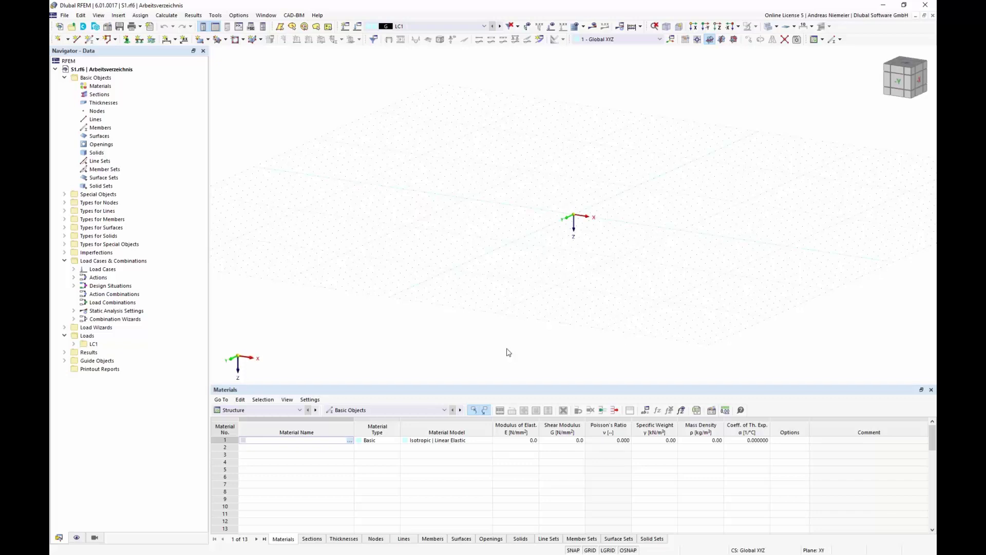
Step: Start a new single member of type Cable and choose the standardized Pfeifer section Cable PE 3 from the section library
{"action": "scroll", "coordinate": [603, 285], "scroll_direction": "up", "scroll_amount": 1}
{"action": "middle_click_drag", "start_coordinate": [628, 212], "coordinate": [558, 229]}
{"action": "scroll", "coordinate": [591, 251], "scroll_direction": "up", "scroll_amount": 1}
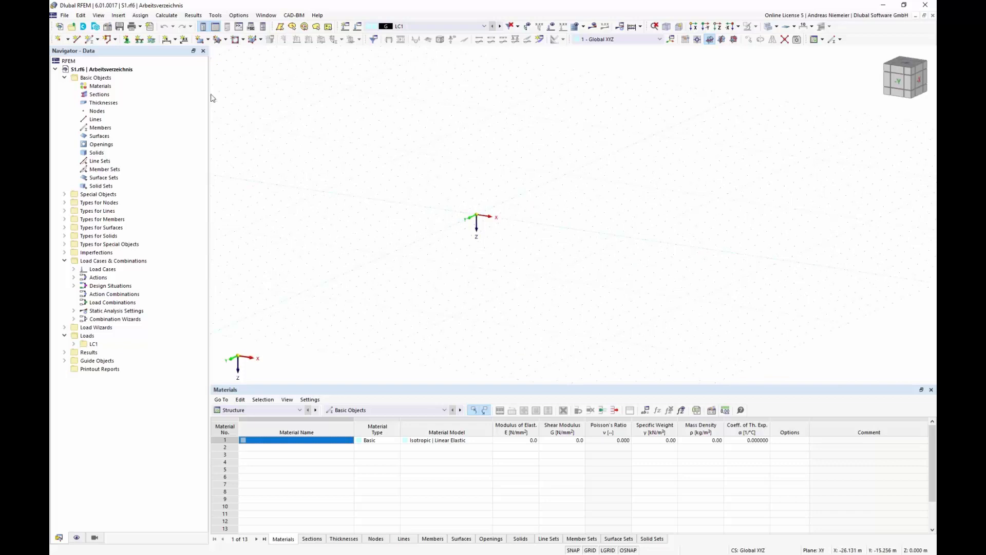
{"action": "left_click", "coordinate": [89, 39]}
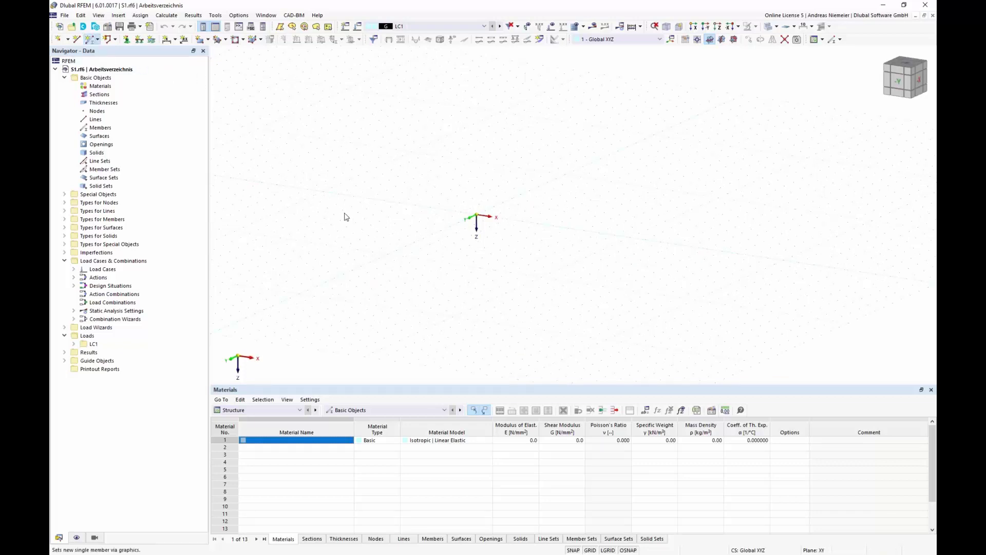
{"action": "left_click", "coordinate": [289, 156]}
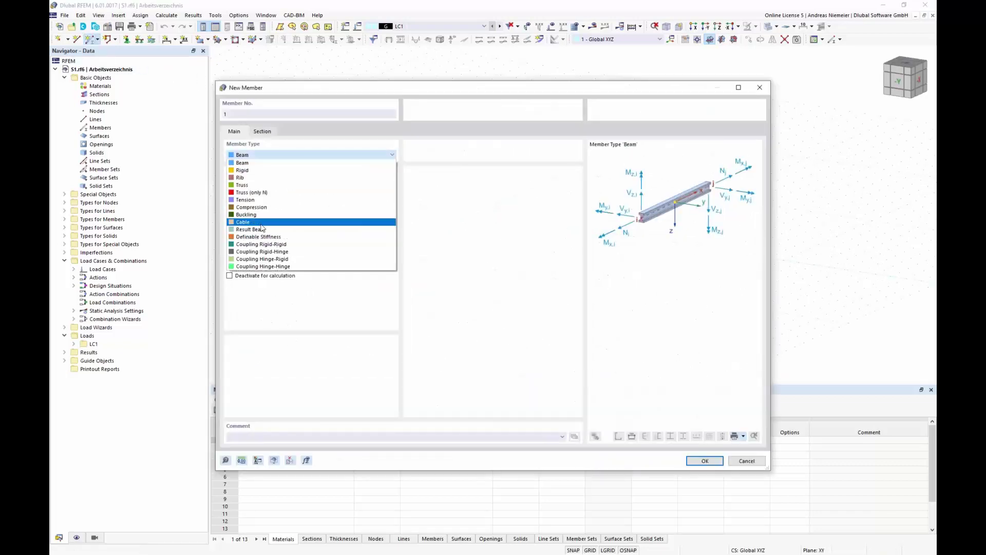
{"action": "left_click", "coordinate": [261, 225]}
{"action": "left_click", "coordinate": [263, 132]}
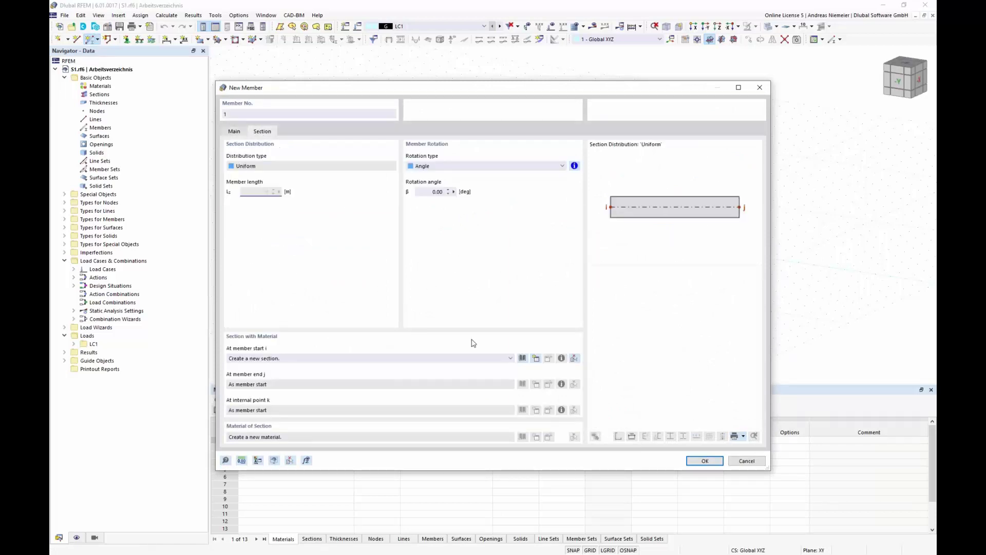
{"action": "left_click", "coordinate": [522, 358]}
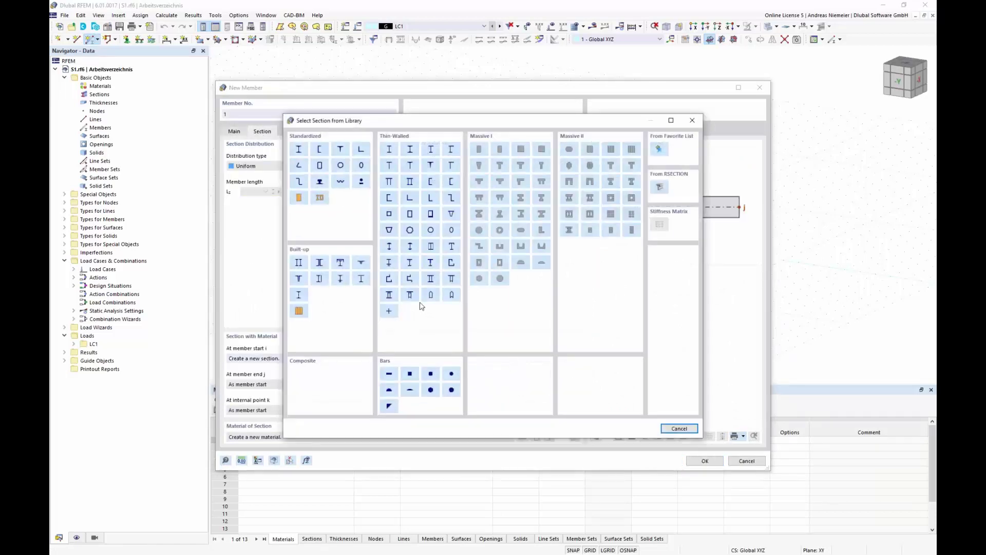
{"action": "left_click", "coordinate": [362, 181]}
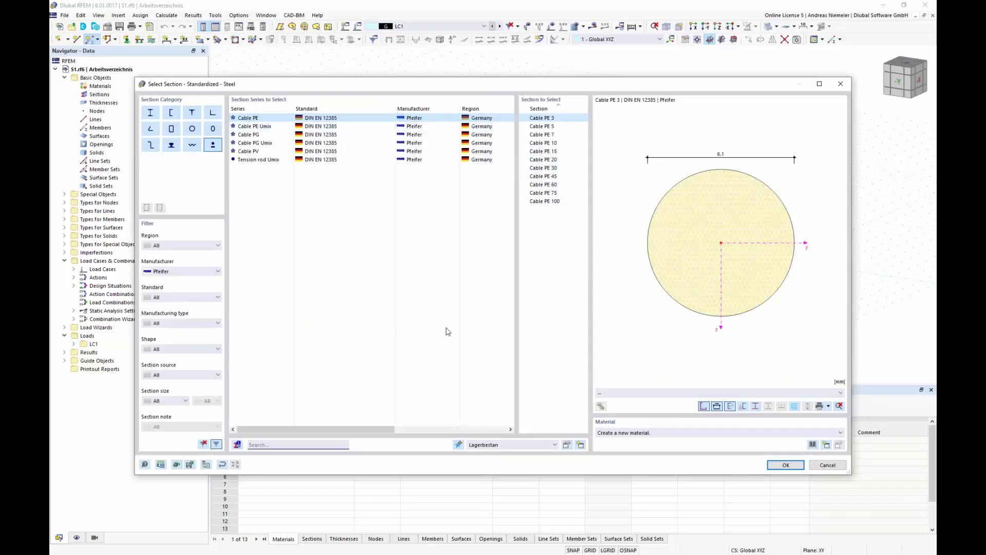
Step: Assign the Metal, subtype Cable material Cable PE (Pfeifer) to the section and accept the section and member definitions
{"action": "left_click", "coordinate": [812, 444]}
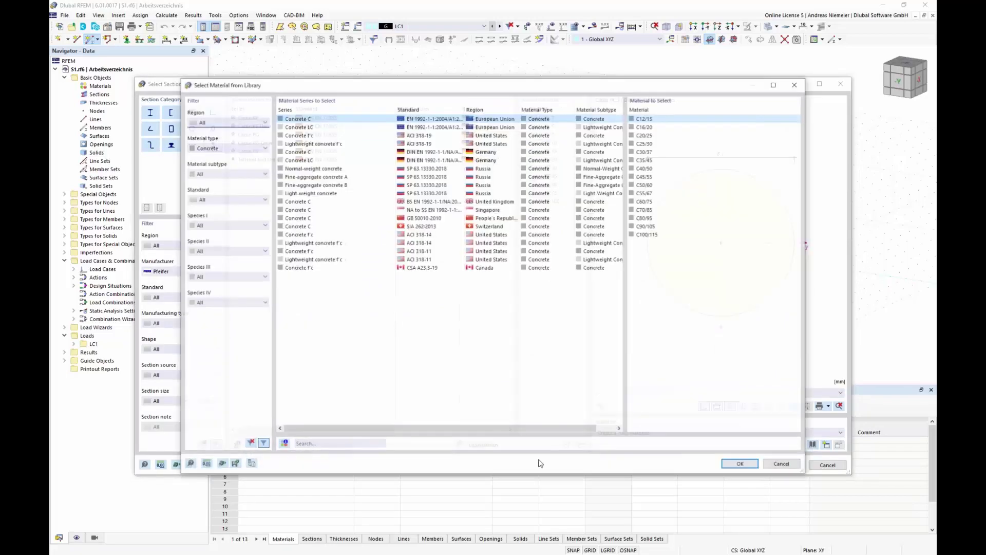
{"action": "left_click", "coordinate": [231, 148]}
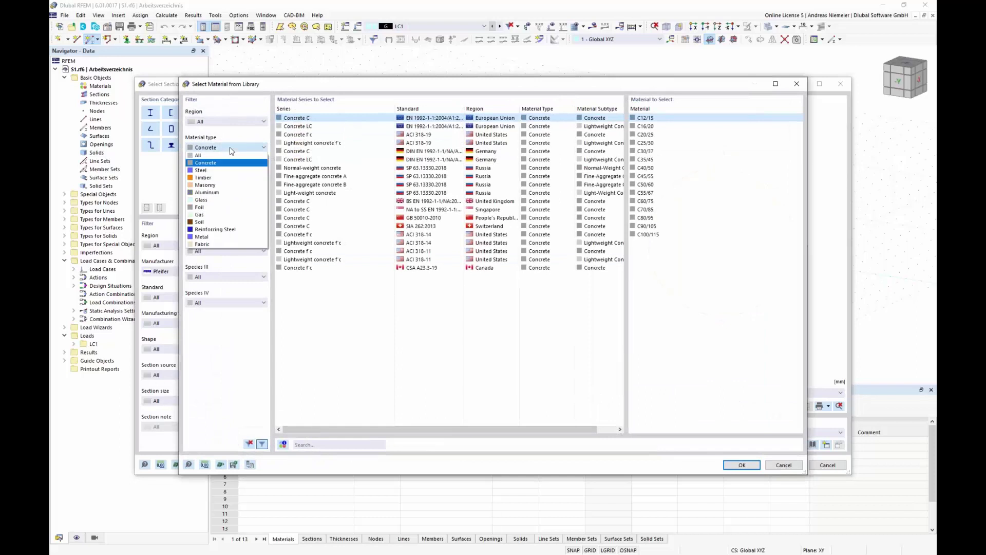
{"action": "left_click", "coordinate": [228, 236]}
{"action": "left_click", "coordinate": [226, 173]}
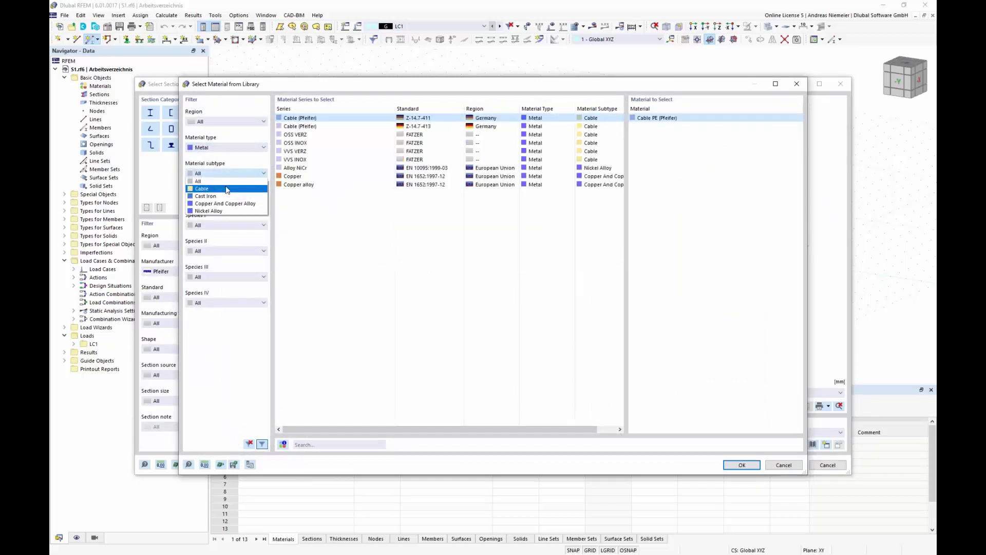
{"action": "left_click", "coordinate": [211, 190]}
{"action": "left_click", "coordinate": [742, 465]}
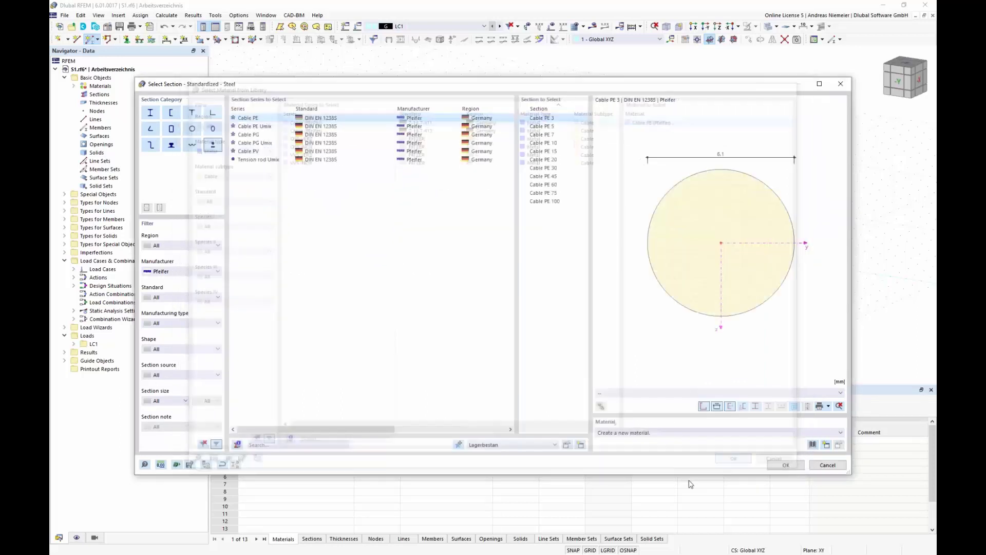
{"action": "left_click", "coordinate": [786, 465]}
{"action": "left_click", "coordinate": [702, 460]}
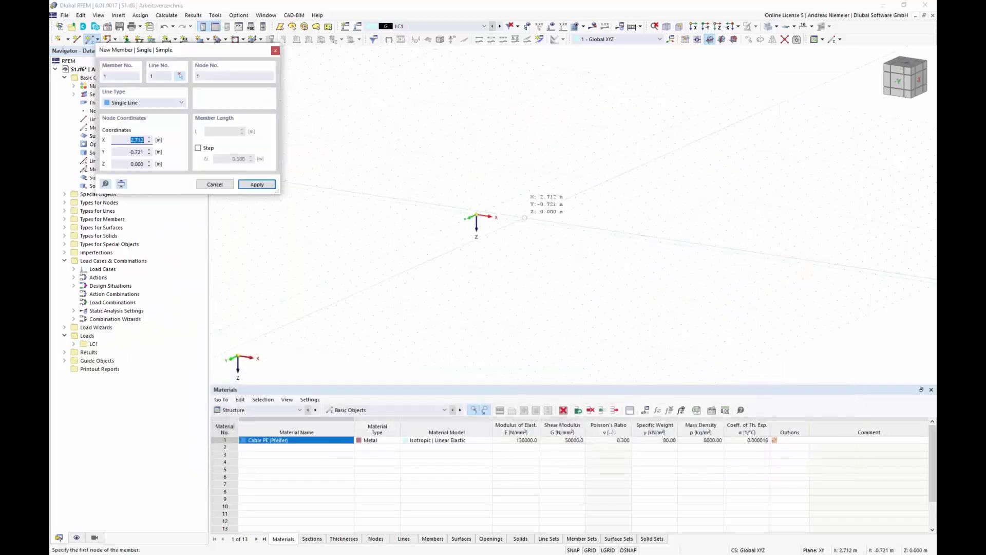
Step: Draw the cable member from the origin to X 10.000, Y 0.000, Z 0.000 m and finish the command
{"action": "left_click", "coordinate": [477, 215]}
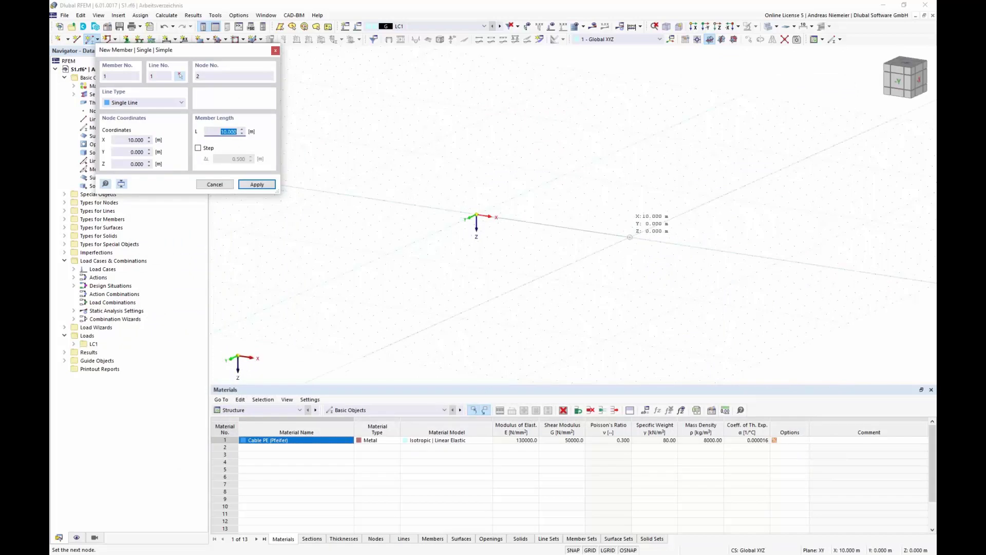
{"action": "left_click", "coordinate": [631, 237]}
{"action": "key", "text": "Escape"}
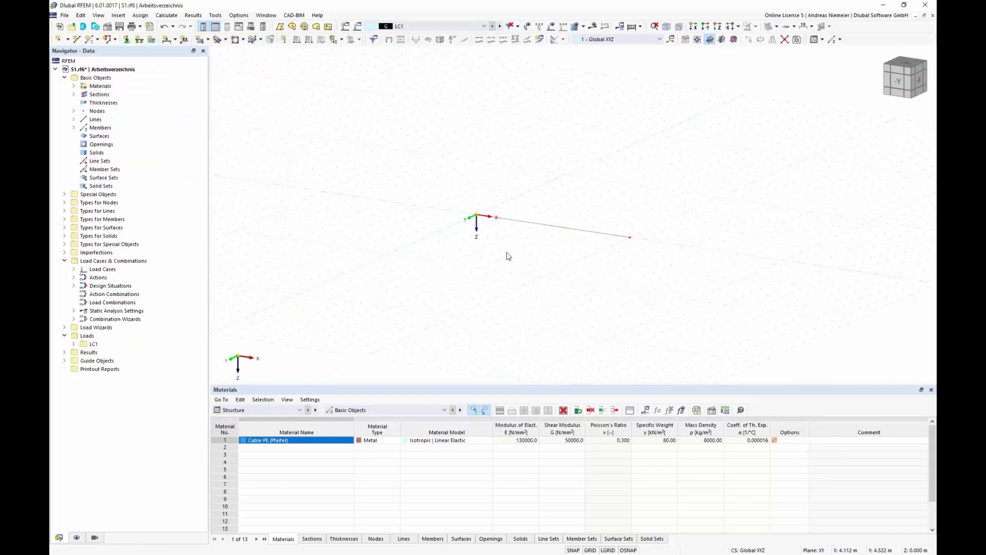
Step: Assign nodal support type 1 to both end nodes of the cable
{"action": "middle_click_drag", "start_coordinate": [550, 286], "coordinate": [487, 282]}
{"action": "scroll", "coordinate": [467, 234], "scroll_direction": "up", "scroll_amount": 3}
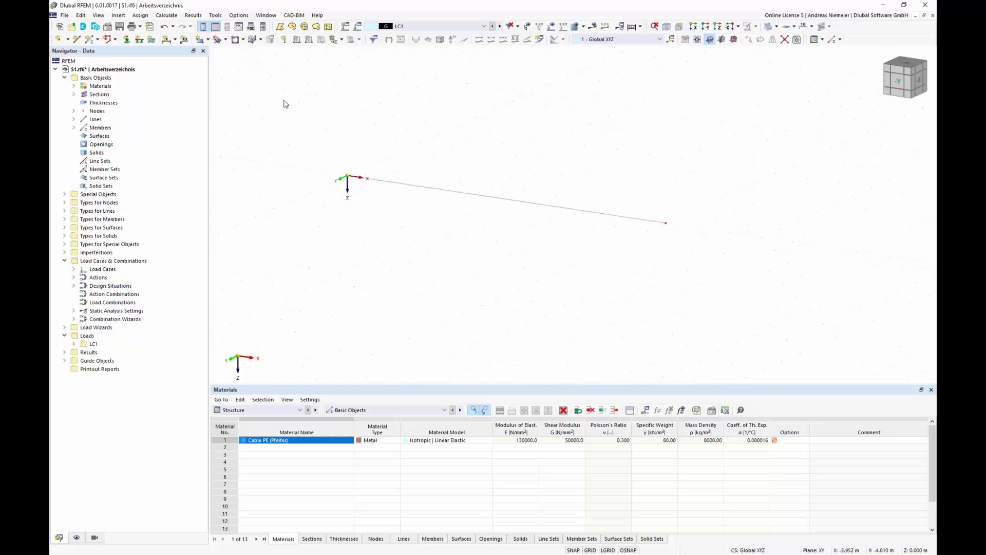
{"action": "left_click", "coordinate": [127, 39]}
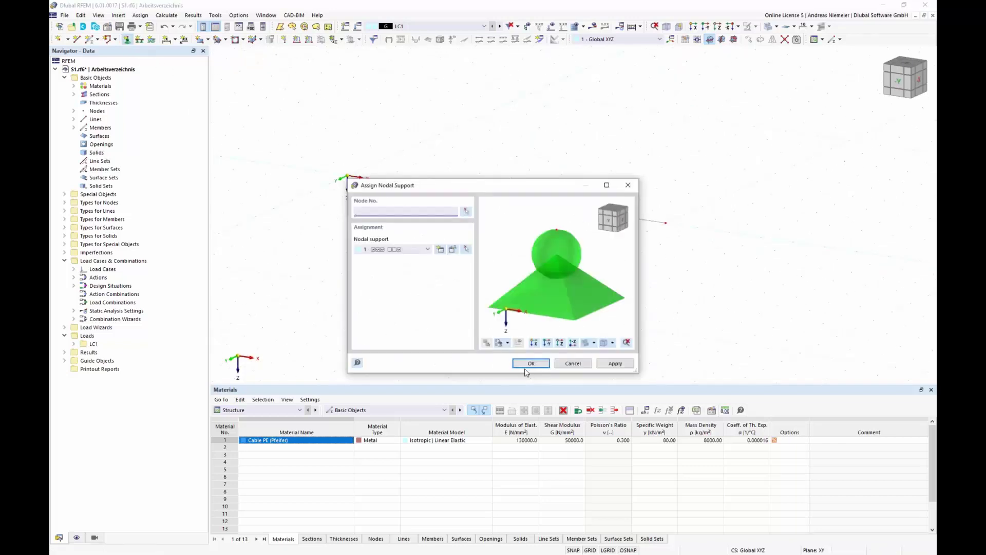
{"action": "left_click", "coordinate": [531, 363]}
{"action": "left_click_drag", "start_coordinate": [320, 172], "coordinate": [771, 308]}
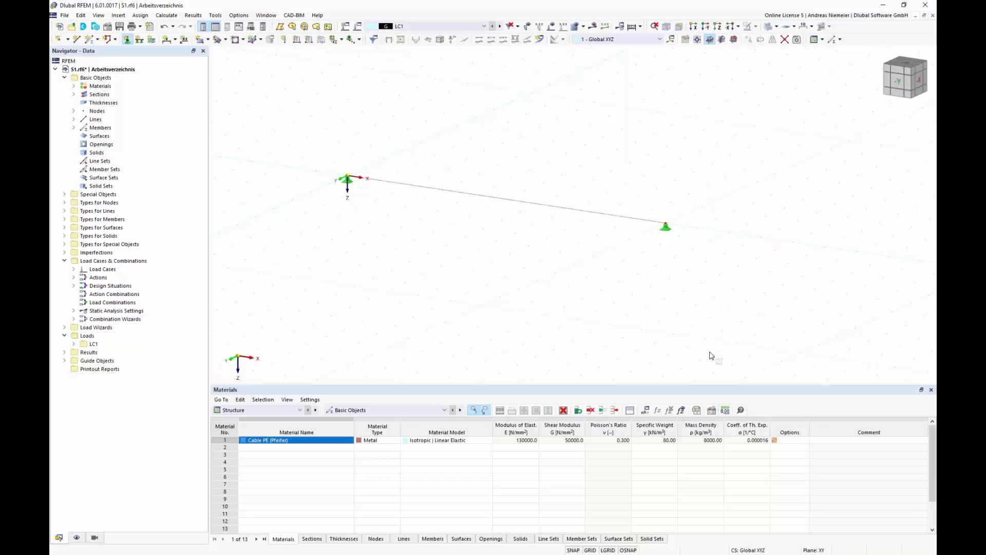
{"action": "middle_click_drag", "start_coordinate": [539, 286], "coordinate": [488, 252], "text": "ctrl"}
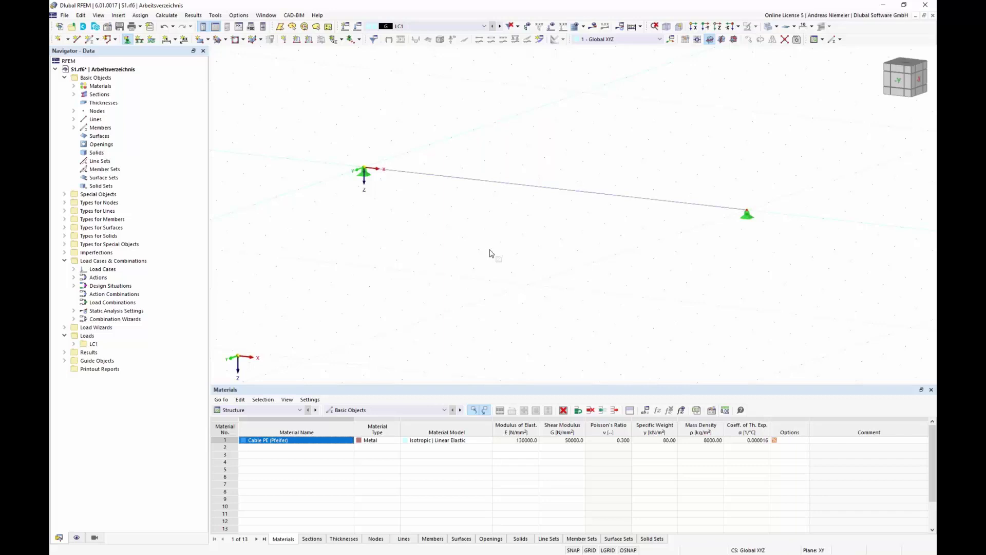
{"action": "key", "text": "Escape"}
Step: Calculate load case LC1 and show its results
{"action": "left_click", "coordinate": [594, 27]}
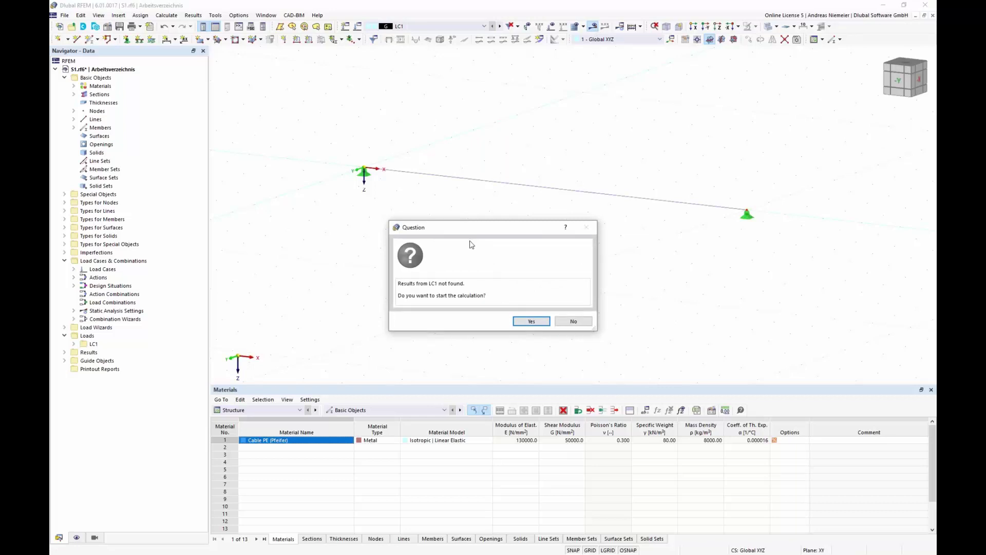
{"action": "left_click", "coordinate": [529, 321]}
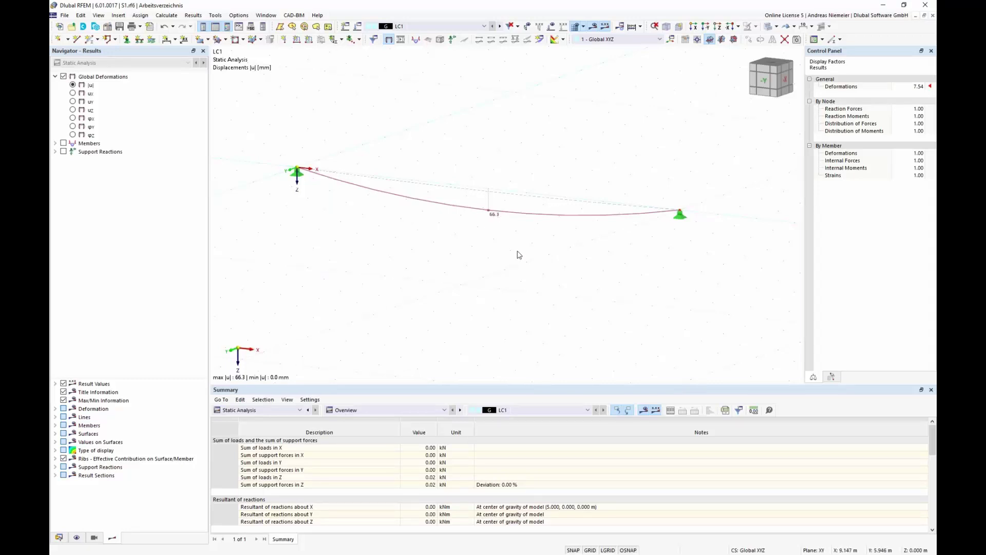
Step: Raise the display factor for deformations to 16.00
{"action": "left_click", "coordinate": [917, 87]}
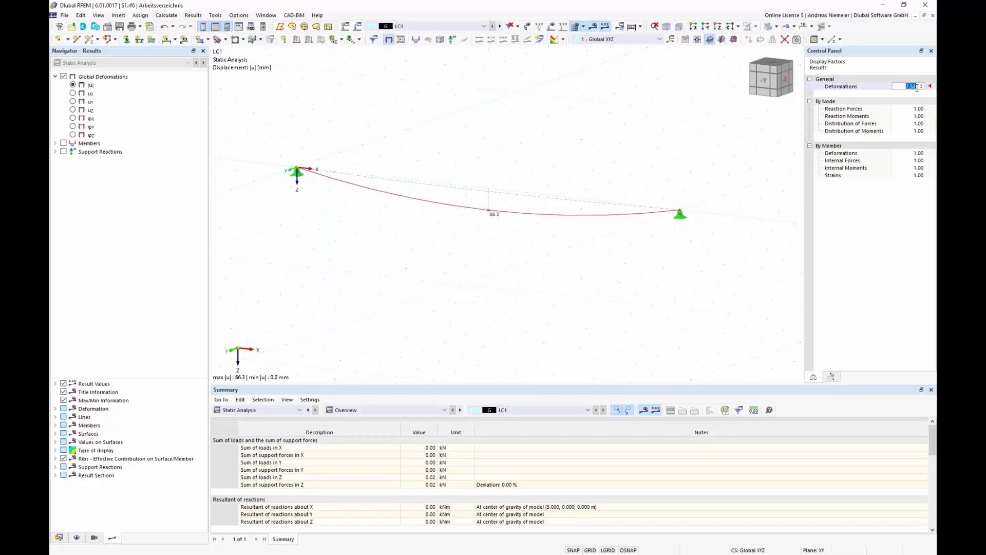
{"action": "left_click", "coordinate": [922, 86]}
{"action": "left_click", "coordinate": [922, 86]}
{"action": "left_click", "coordinate": [921, 85]}
{"action": "left_click", "coordinate": [922, 88]}
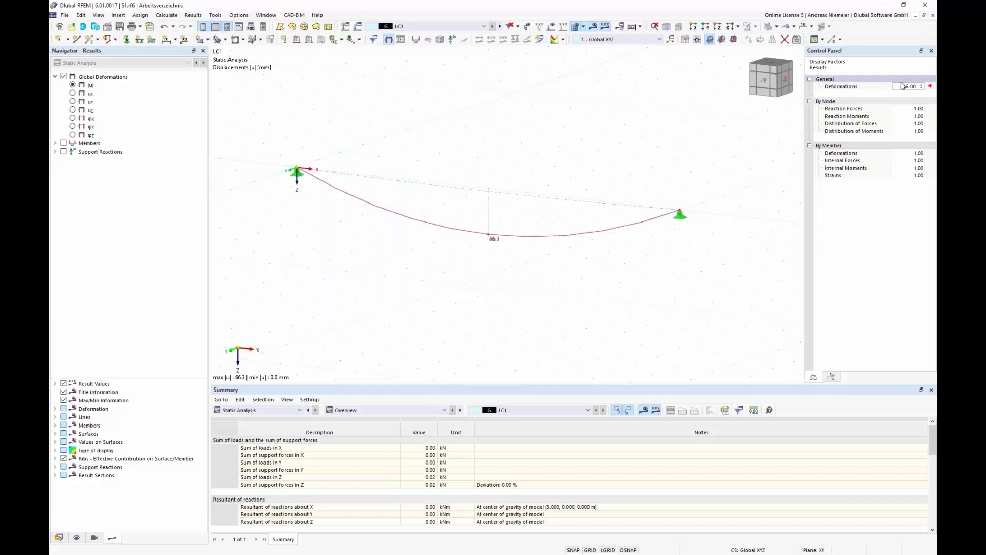
{"action": "left_click", "coordinate": [402, 41]}
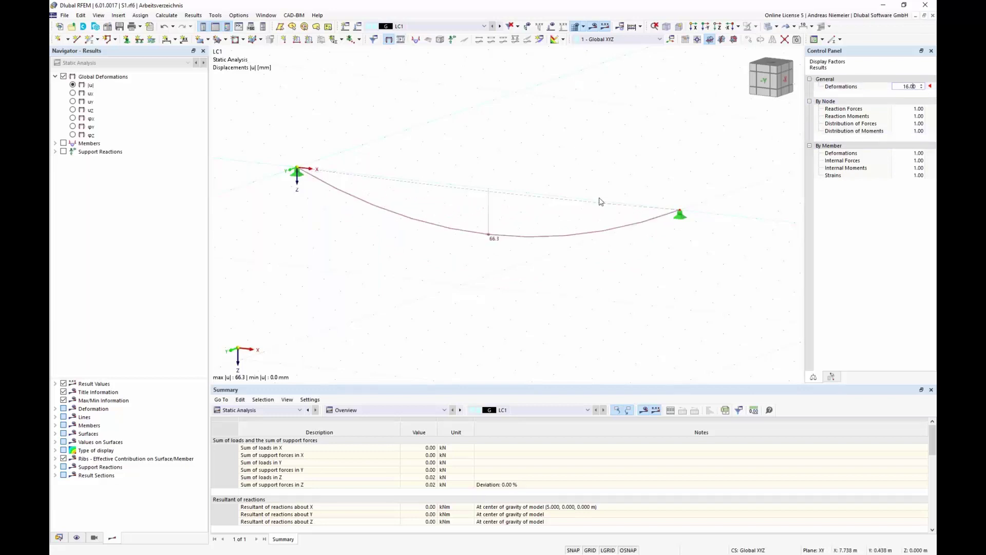
Step: Set the display factor for deformations to 1 and inspect the cable's midspan in the -Y view
{"action": "double_click", "coordinate": [904, 86]}
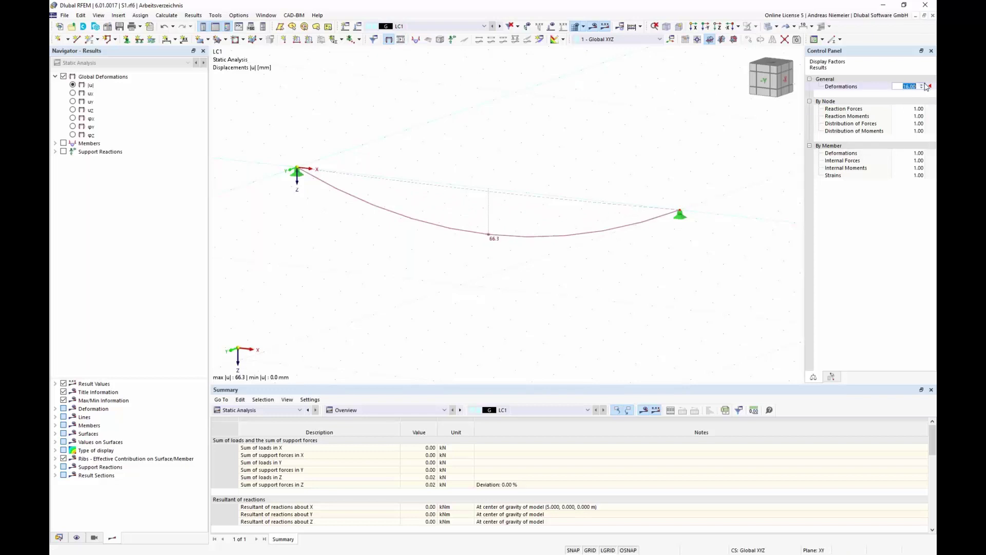
{"action": "type", "text": "1"}
{"action": "key", "text": "Tab"}
{"action": "scroll", "coordinate": [492, 208], "scroll_direction": "up", "scroll_amount": 5}
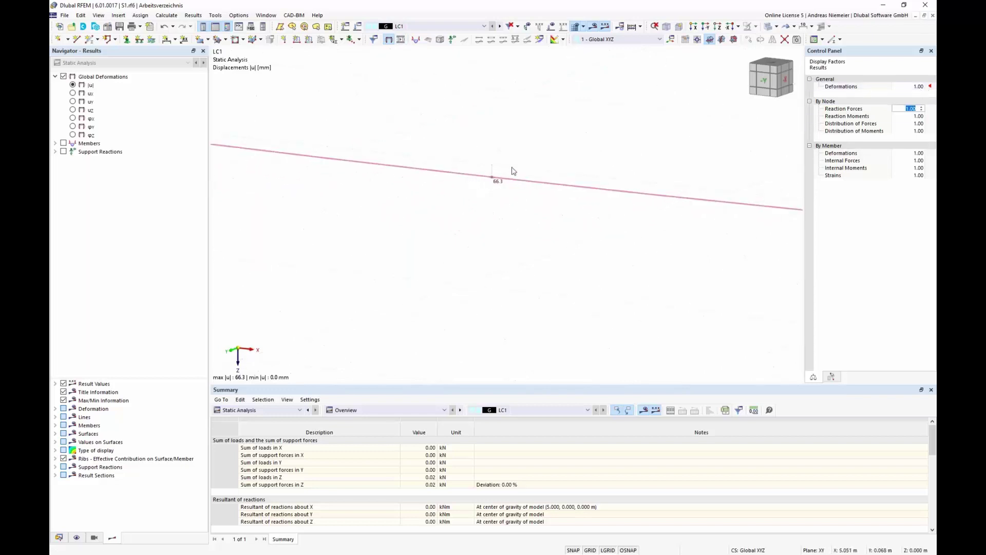
{"action": "left_click", "coordinate": [767, 83]}
{"action": "left_click", "coordinate": [767, 83]}
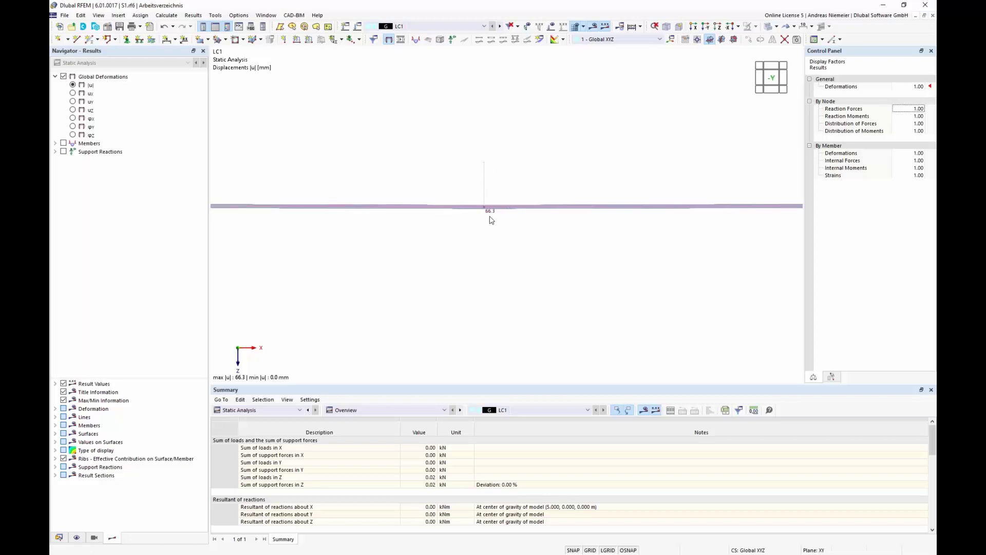
{"action": "scroll", "coordinate": [513, 257], "scroll_direction": "down", "scroll_amount": 3}
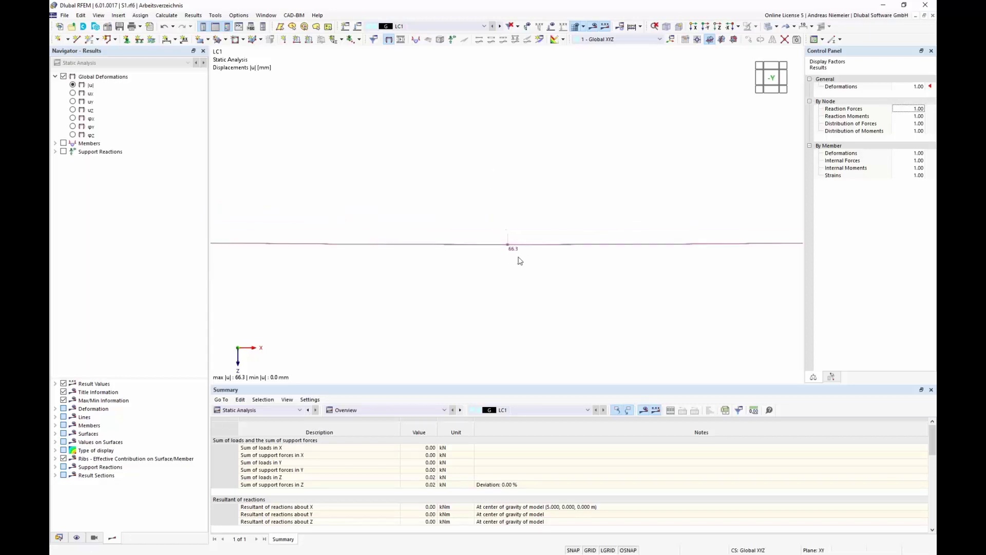
{"action": "scroll", "coordinate": [519, 259], "scroll_direction": "up", "scroll_amount": 3}
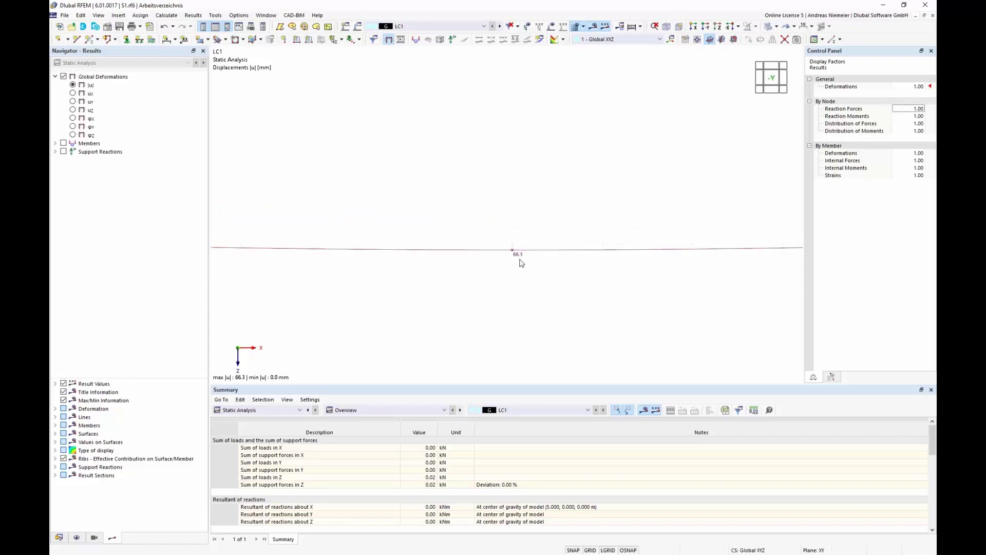
Step: Compare the model topology displayed on the original shape and on the deformed shape, ending with Deformed Shape
{"action": "left_click", "coordinate": [76, 537]}
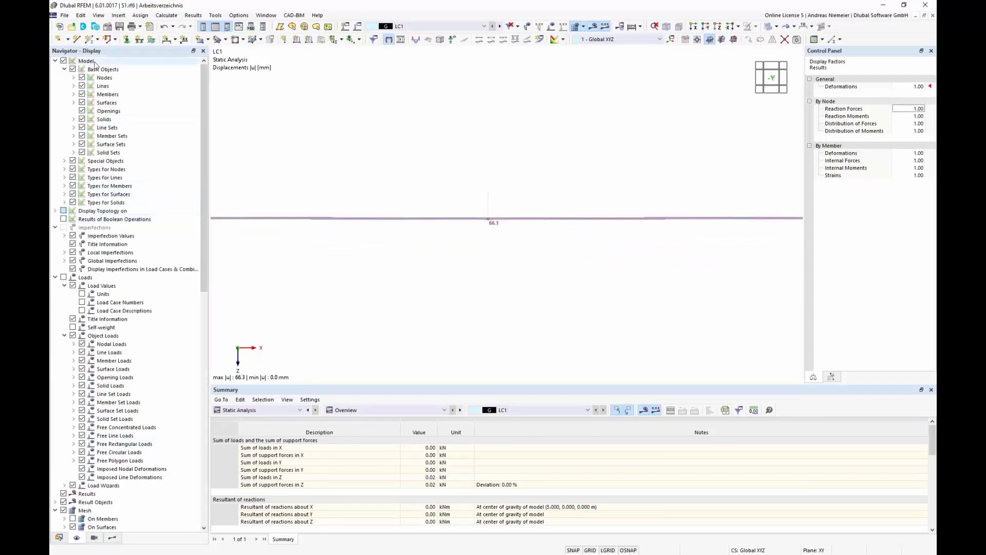
{"action": "left_click", "coordinate": [56, 211]}
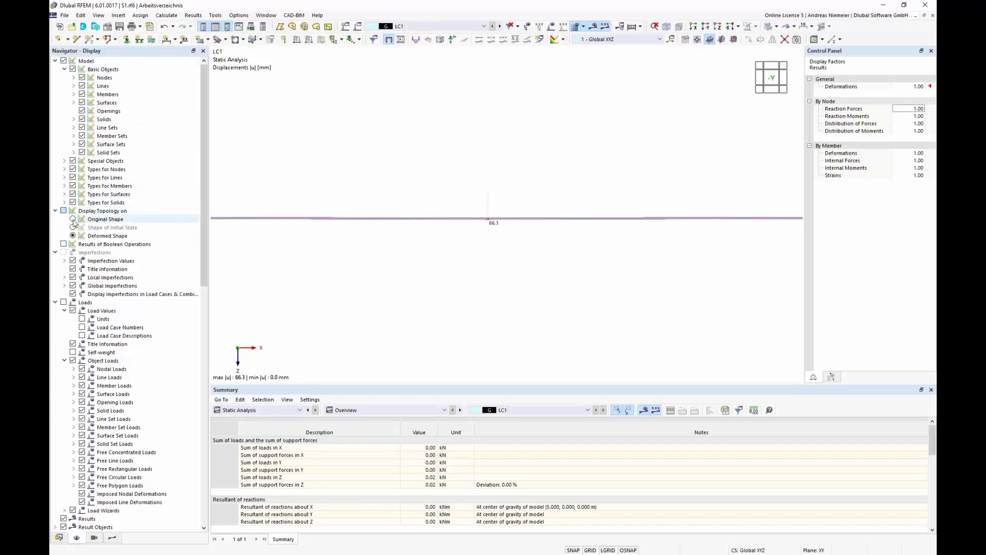
{"action": "left_click", "coordinate": [73, 219]}
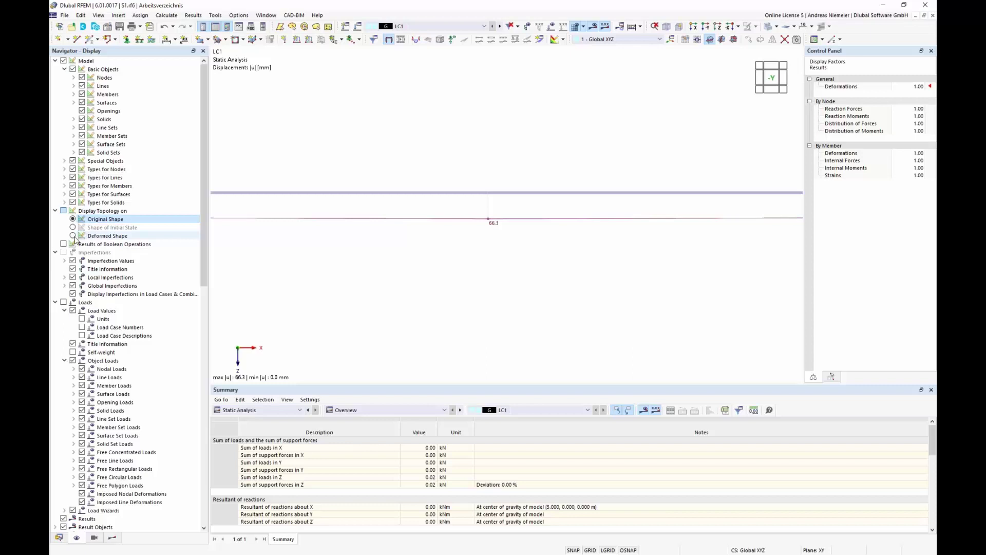
{"action": "left_click", "coordinate": [73, 236]}
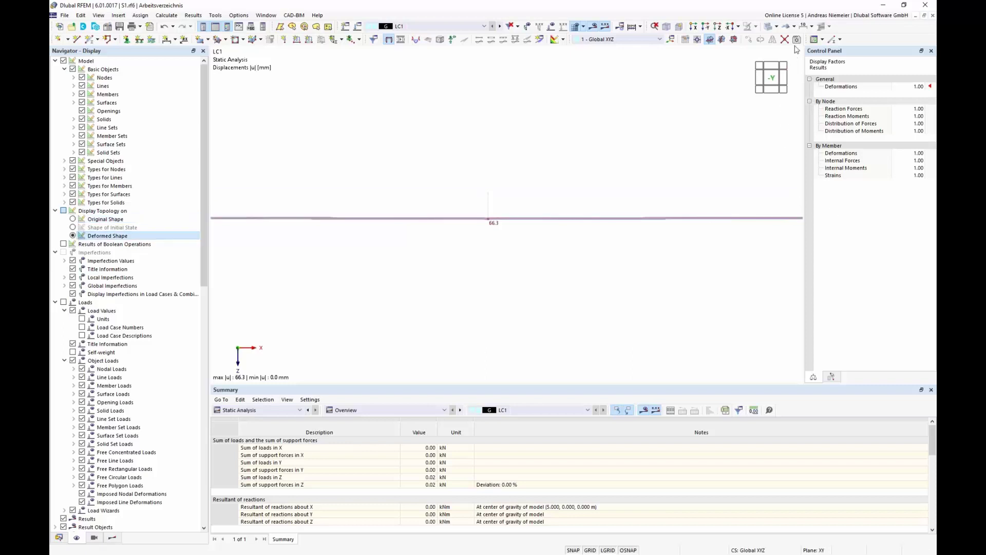
{"action": "left_click", "coordinate": [794, 26]}
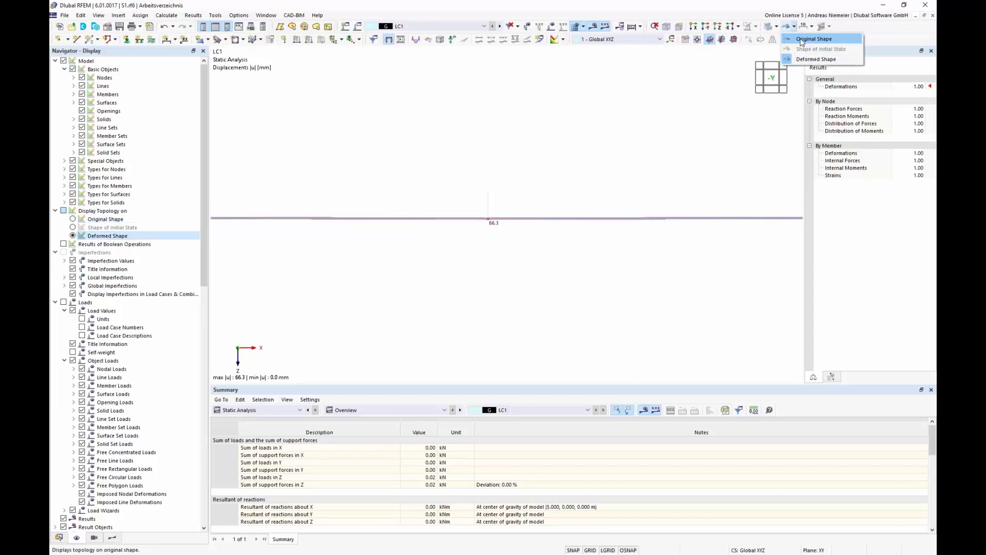
{"action": "left_click", "coordinate": [802, 39]}
{"action": "left_click", "coordinate": [794, 26]}
{"action": "left_click", "coordinate": [816, 59]}
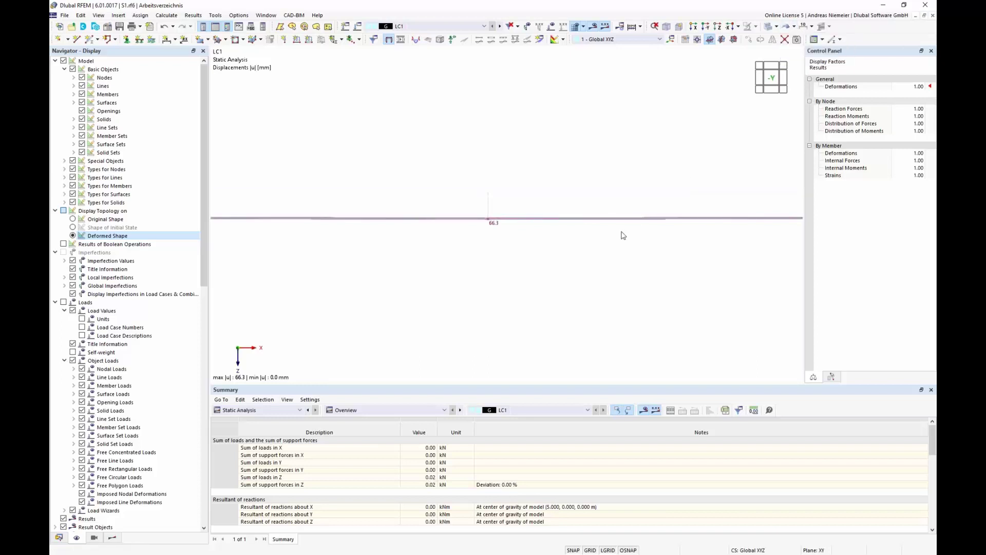
Step: Display the normal force N diagram of the cable for LC1 in an isometric view
{"action": "scroll", "coordinate": [569, 281], "scroll_direction": "down", "scroll_amount": 2}
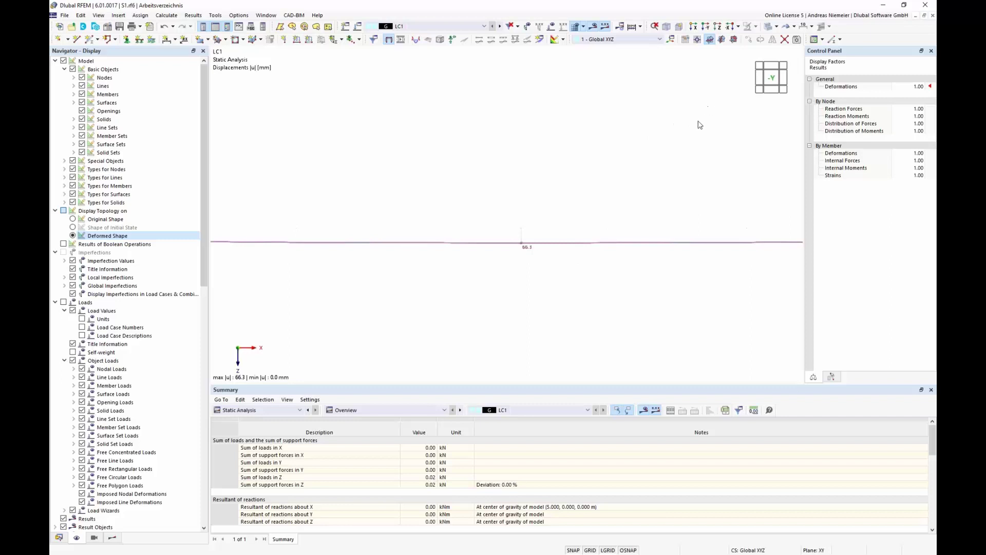
{"action": "left_click", "coordinate": [671, 39]}
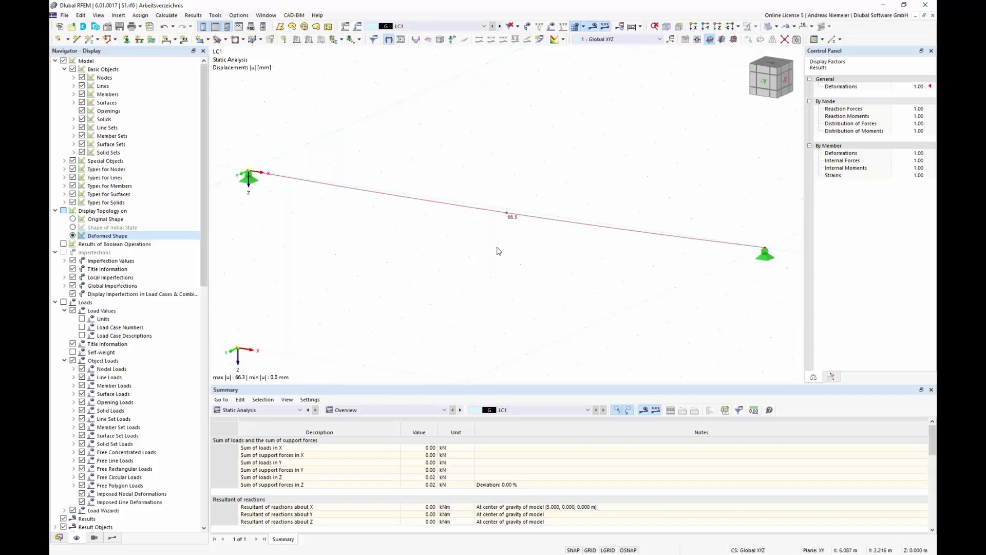
{"action": "left_click", "coordinate": [112, 537]}
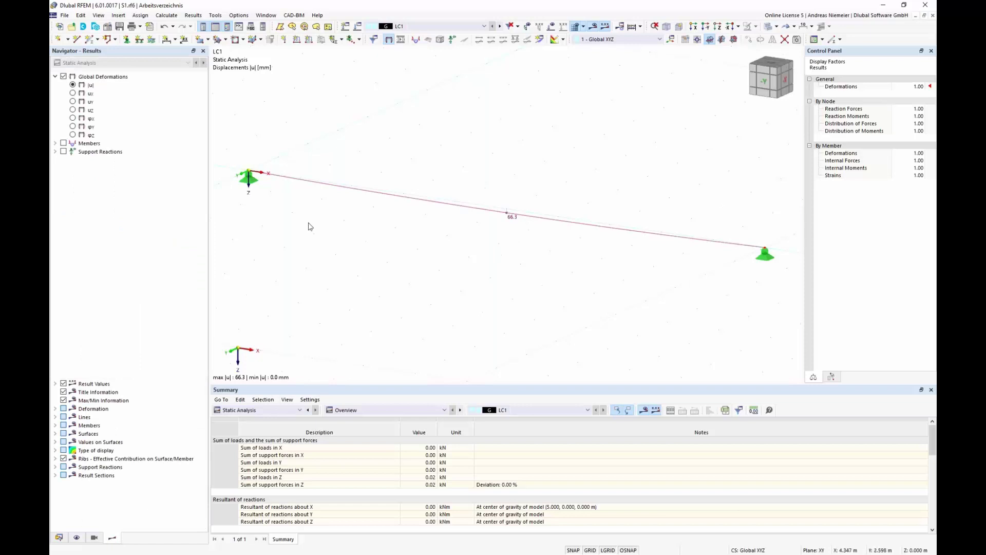
{"action": "left_click", "coordinate": [55, 144]}
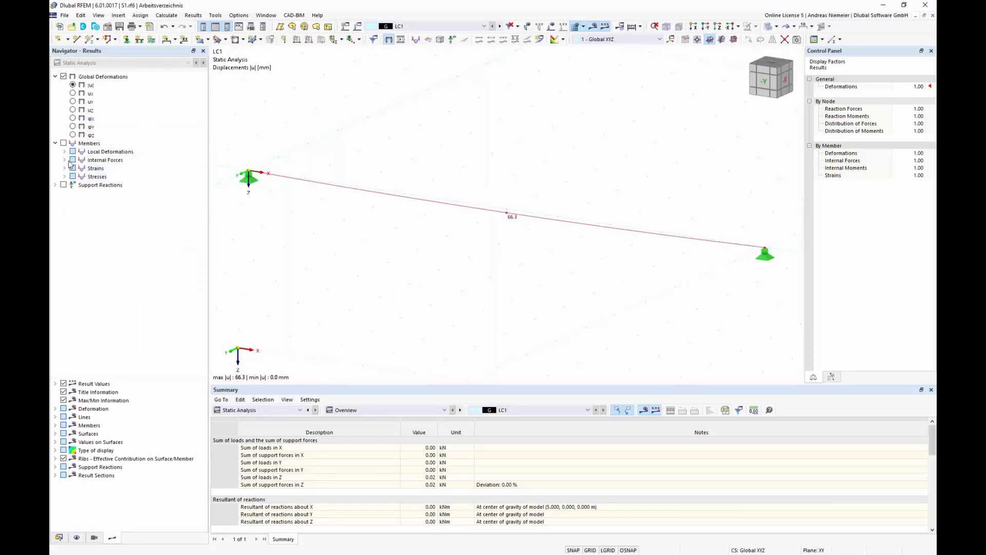
{"action": "left_click", "coordinate": [65, 159]}
{"action": "left_click", "coordinate": [95, 168]}
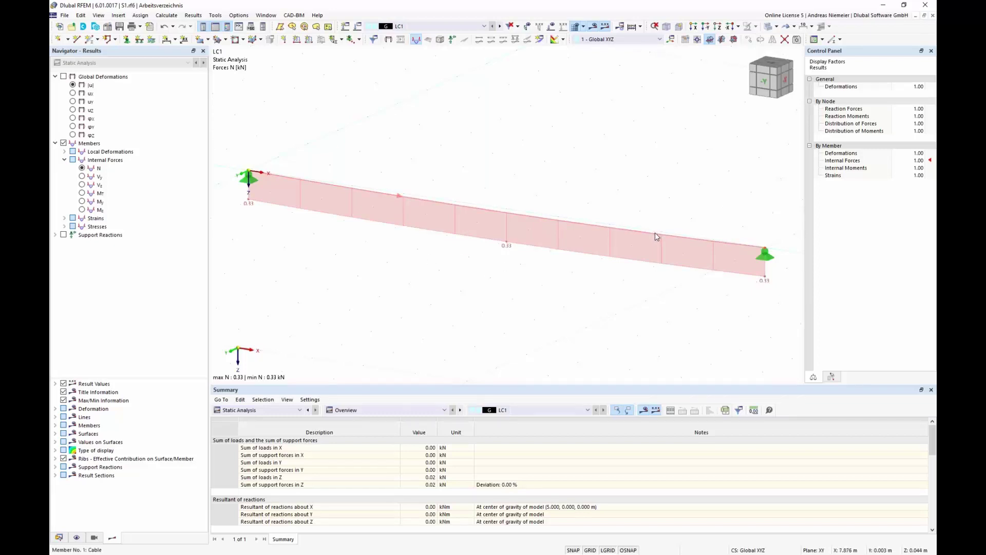
{"action": "mouse_move", "coordinate": [655, 233]}
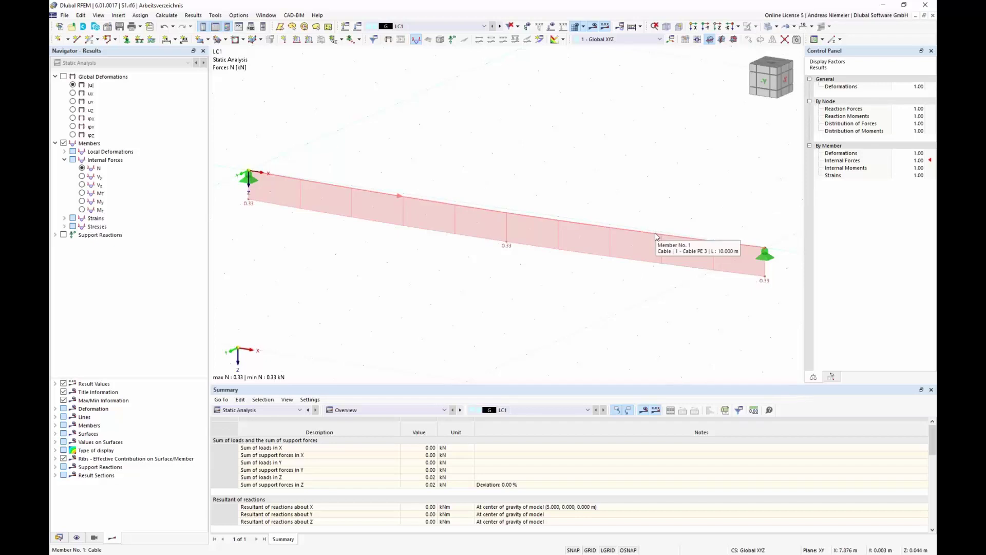
Step: Change the cable's section to Cable PE 10 from the Pfeifer series and recalculate LC1
{"action": "left_click", "coordinate": [257, 410]}
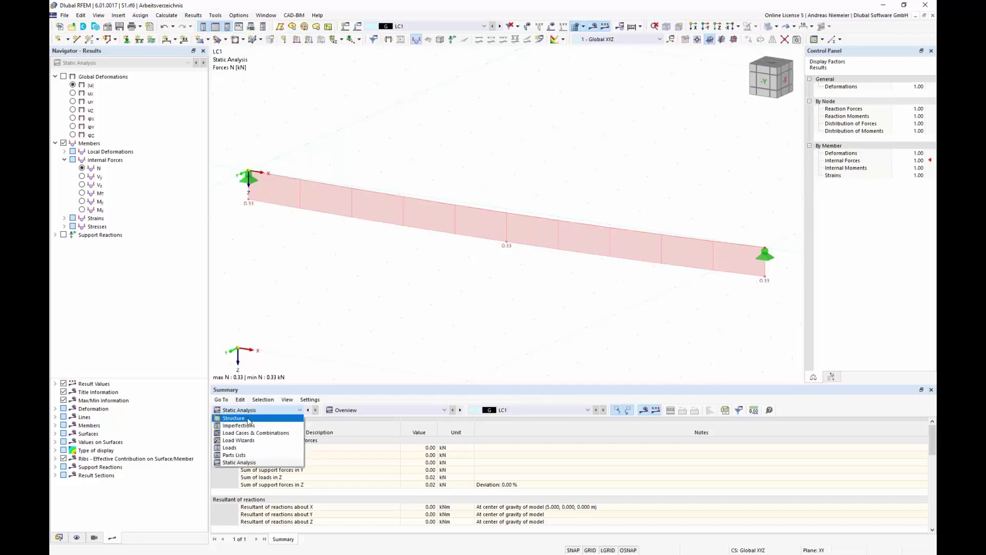
{"action": "left_click", "coordinate": [242, 418]}
{"action": "left_click", "coordinate": [311, 441]}
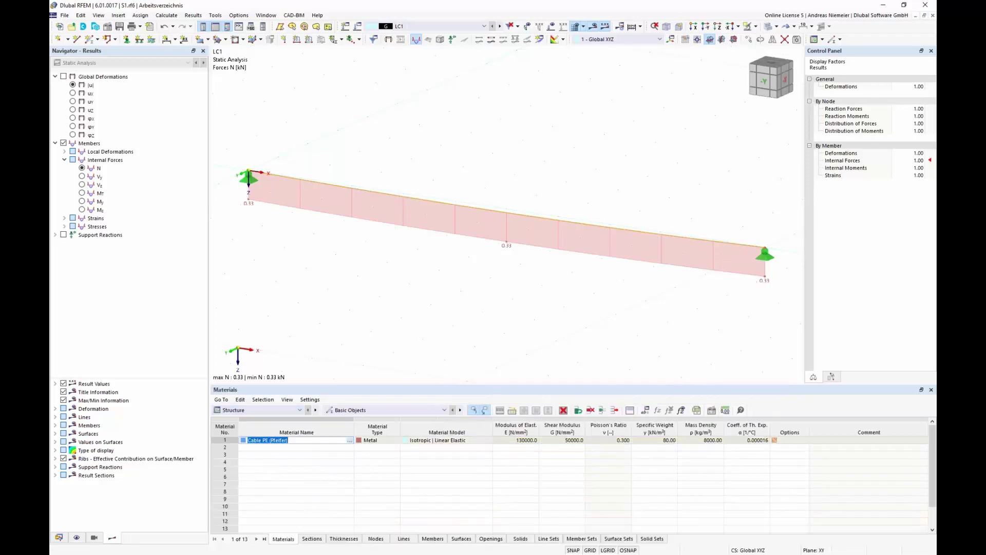
{"action": "left_click", "coordinate": [312, 538]}
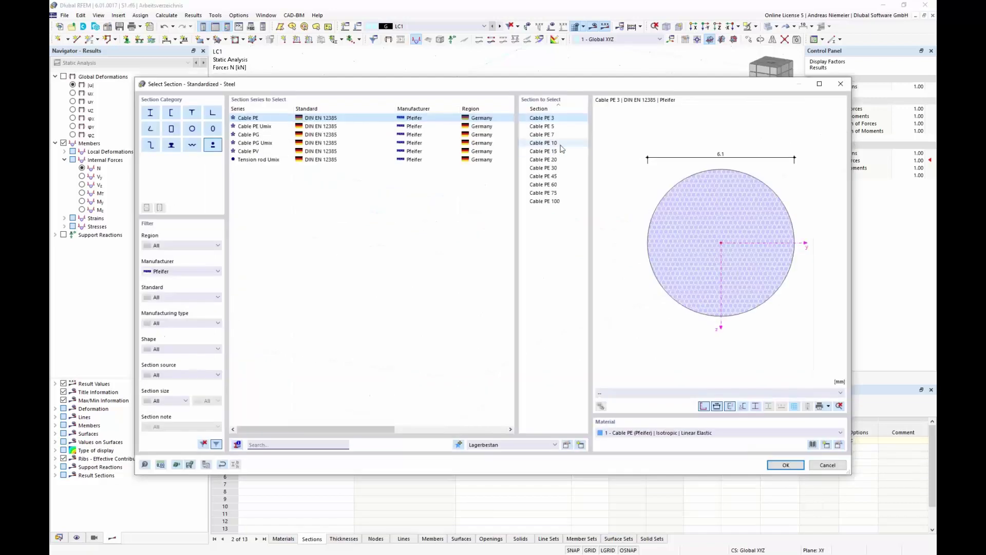
{"action": "left_click", "coordinate": [560, 144]}
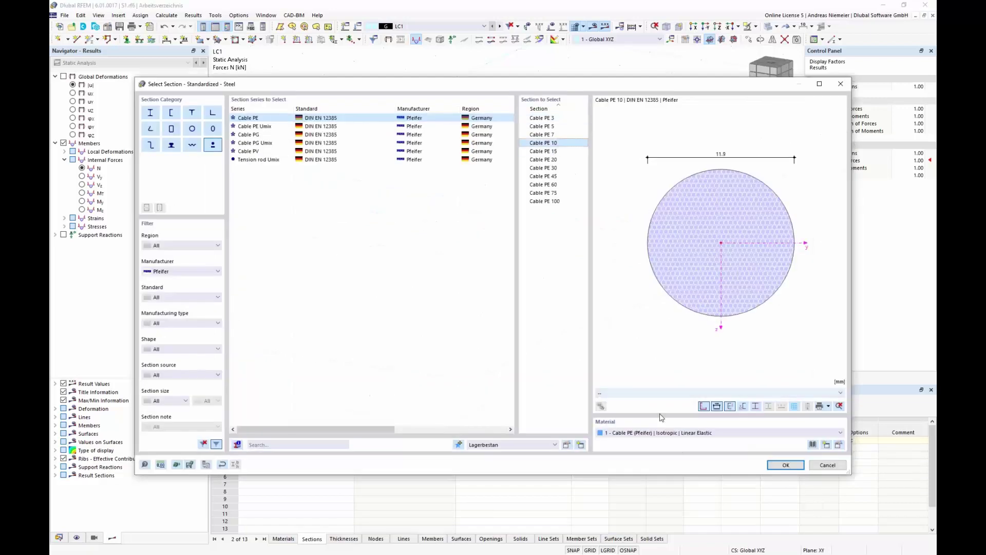
{"action": "left_click", "coordinate": [786, 465]}
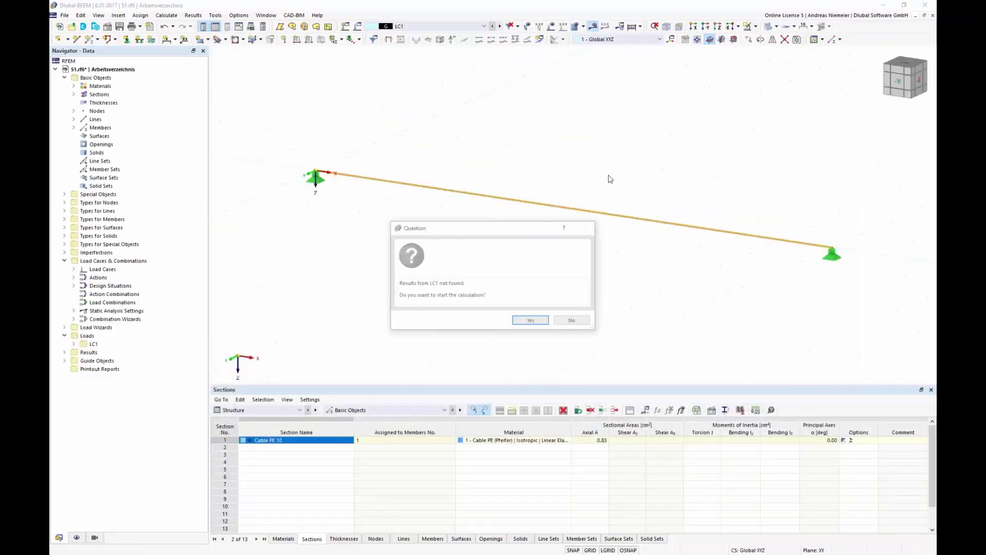
{"action": "left_click", "coordinate": [530, 321]}
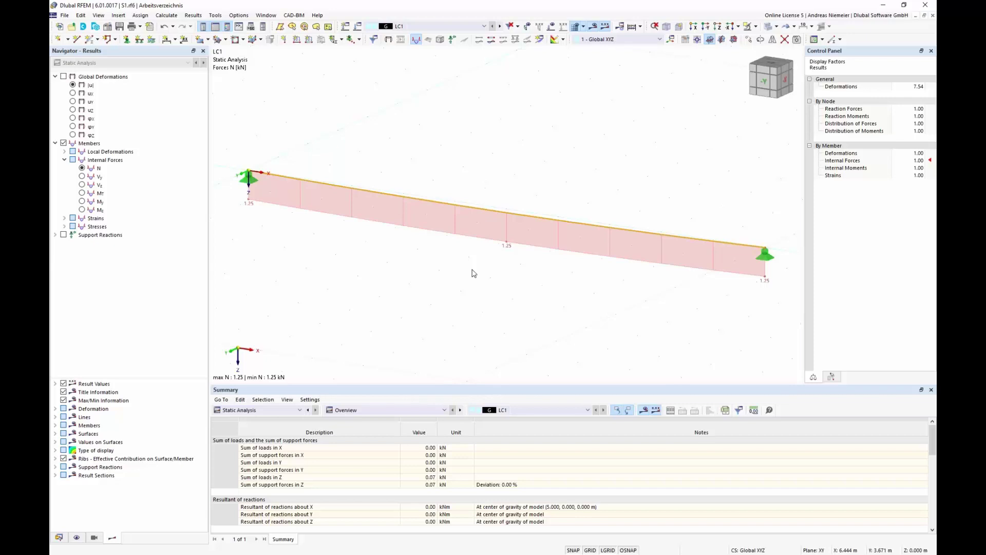
Step: Name load case LC1 "G" and add a second load case LC2 named "P"
{"action": "left_click", "coordinate": [282, 411]}
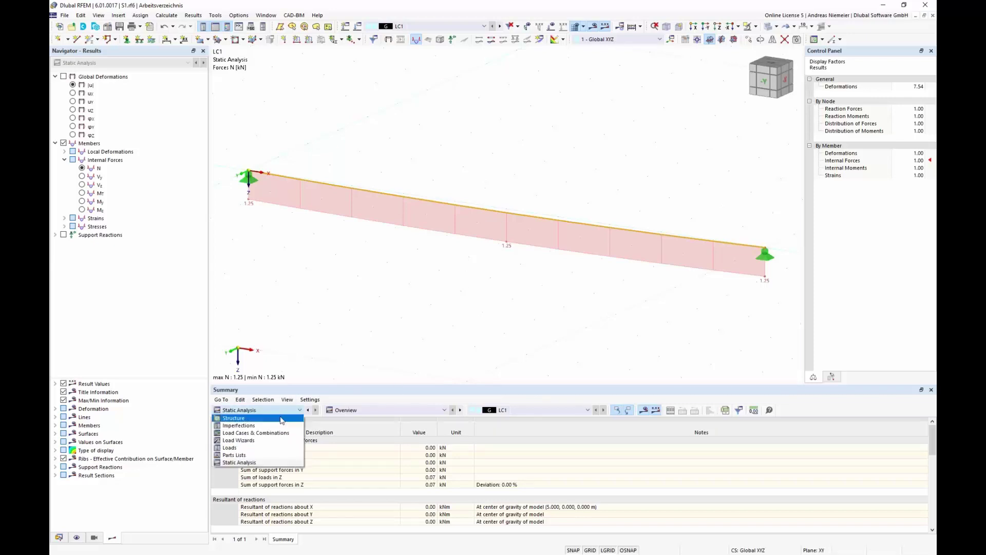
{"action": "left_click", "coordinate": [277, 433]}
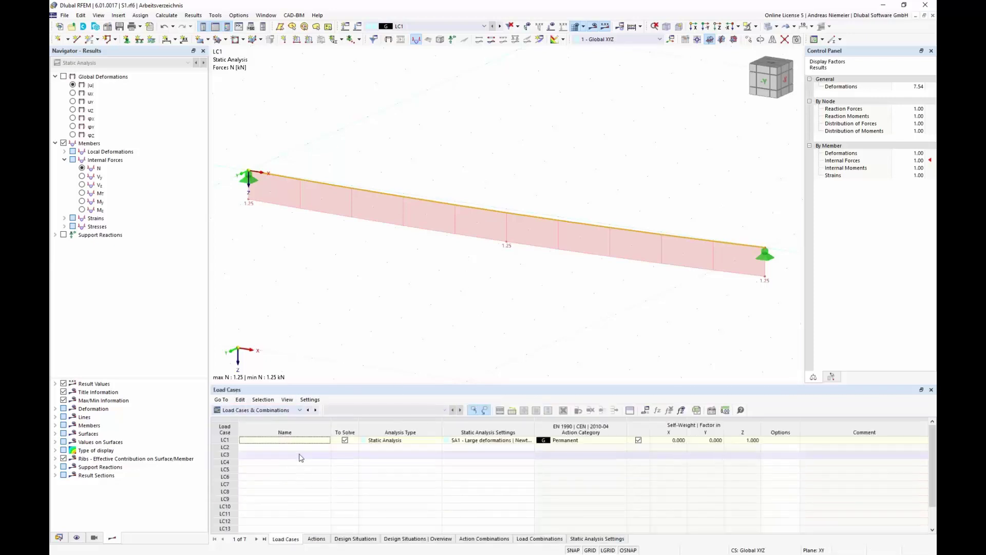
{"action": "double_click", "coordinate": [296, 448]}
{"action": "double_click", "coordinate": [288, 440]}
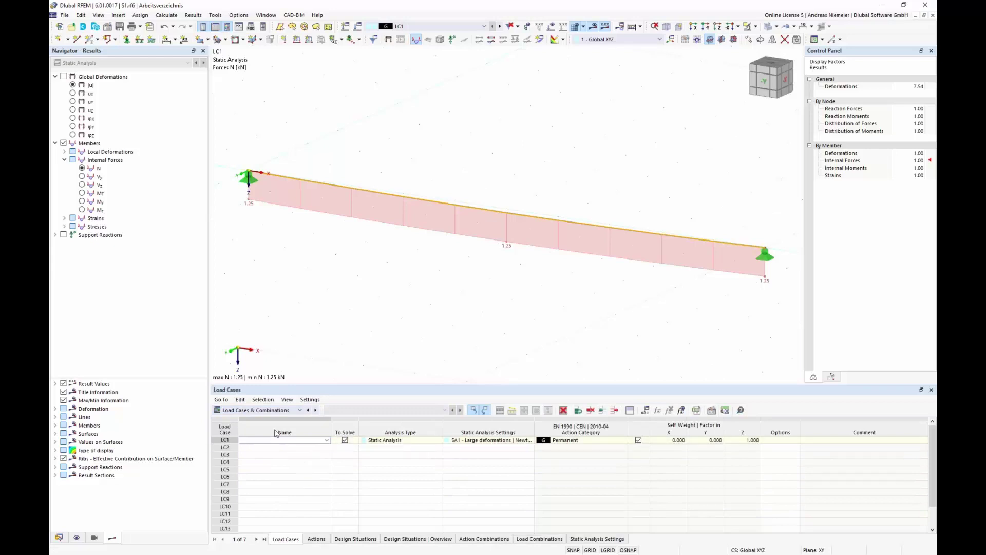
{"action": "double_click", "coordinate": [277, 449]}
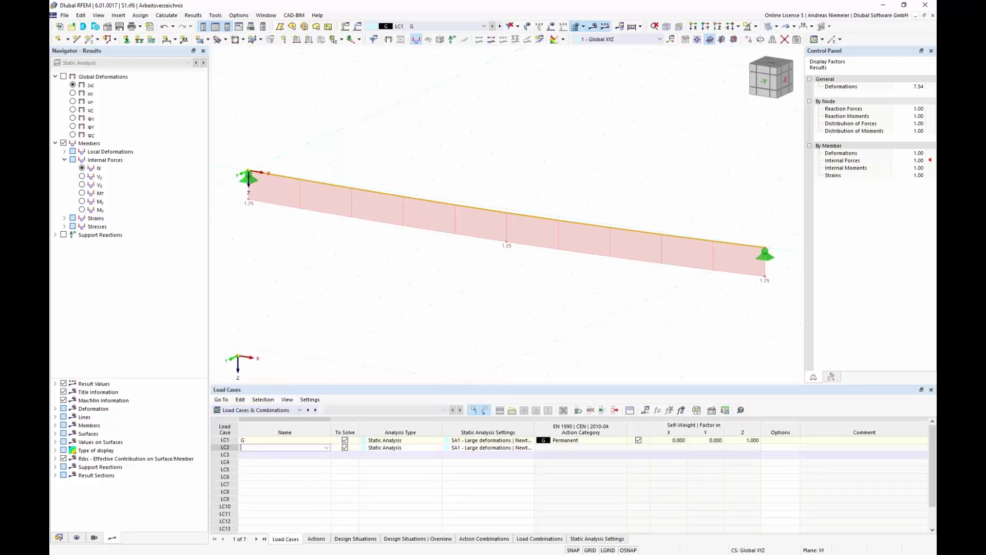
{"action": "left_click", "coordinate": [277, 471]}
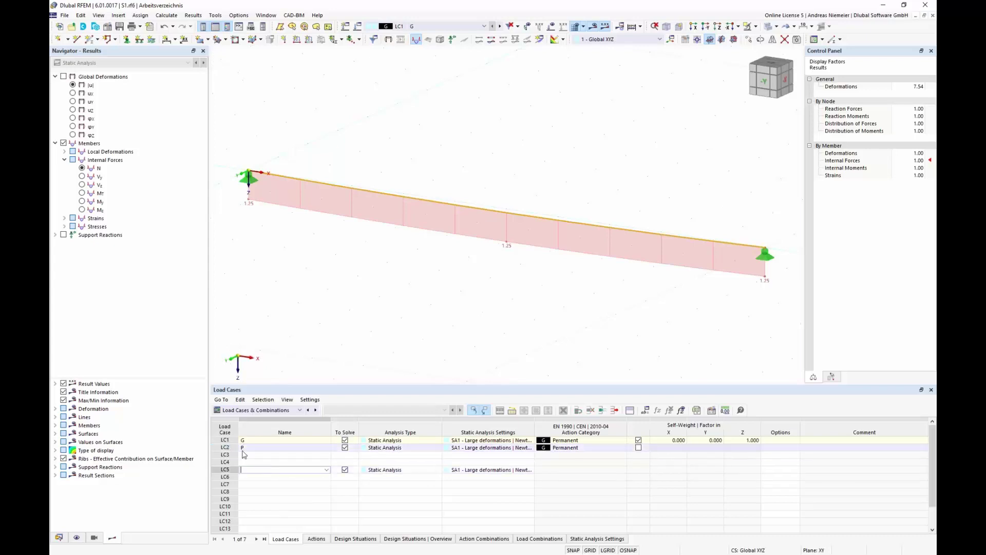
Step: Set the action category of load case LC2 to Prestress
{"action": "left_click", "coordinate": [556, 449]}
{"action": "left_click", "coordinate": [622, 448]}
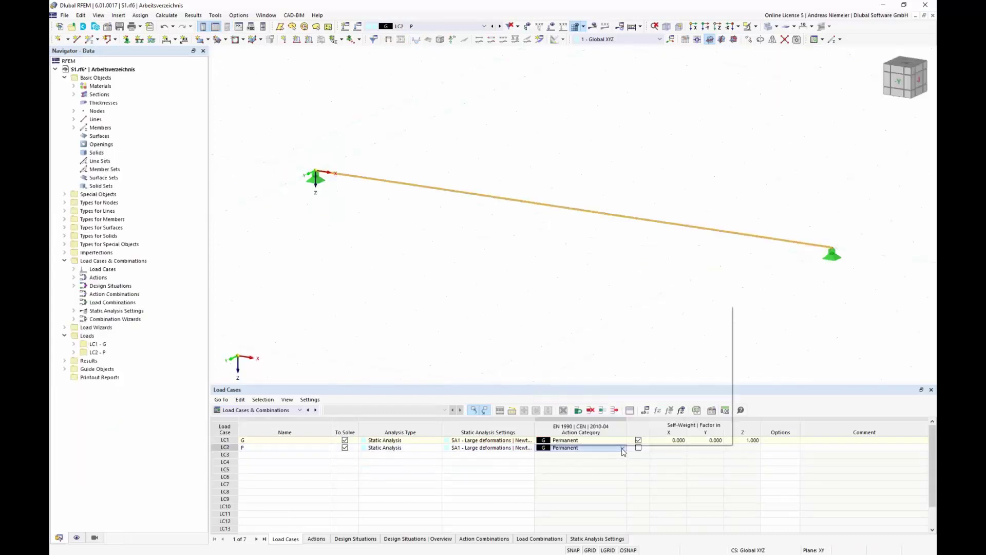
{"action": "left_click", "coordinate": [615, 324]}
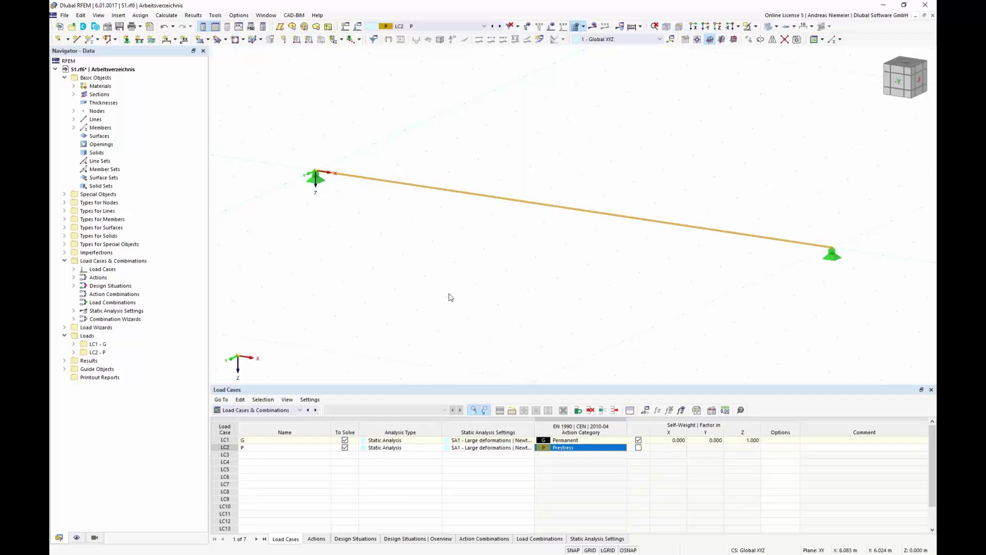
Step: Start a new member load on the cable in LC2 with the load type Form-Finding
{"action": "left_click", "coordinate": [309, 39]}
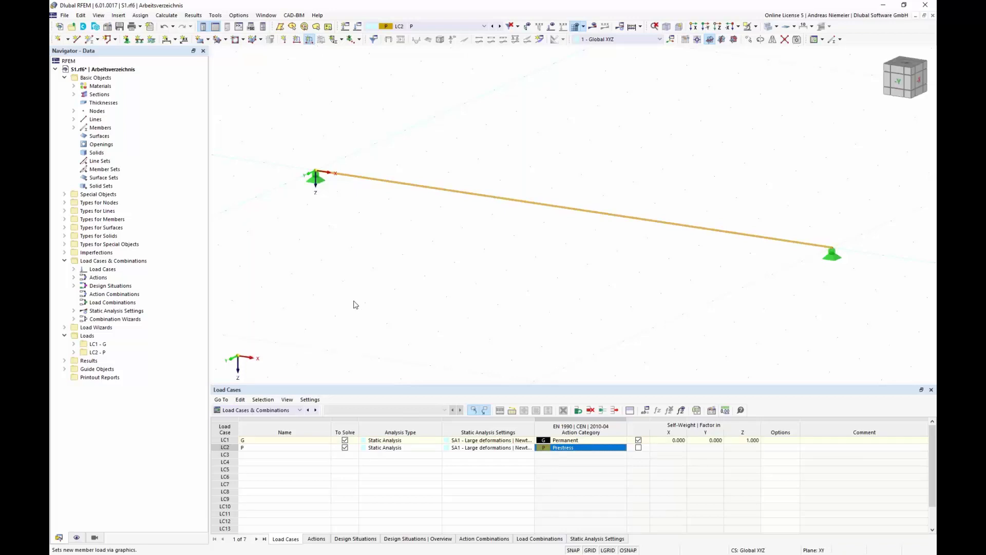
{"action": "left_click", "coordinate": [642, 221]}
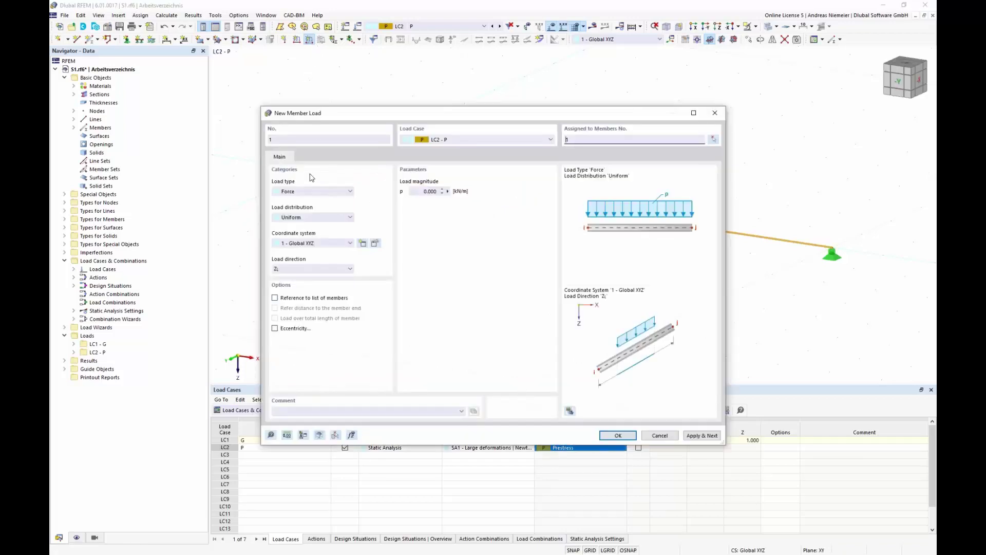
{"action": "left_click", "coordinate": [307, 191]}
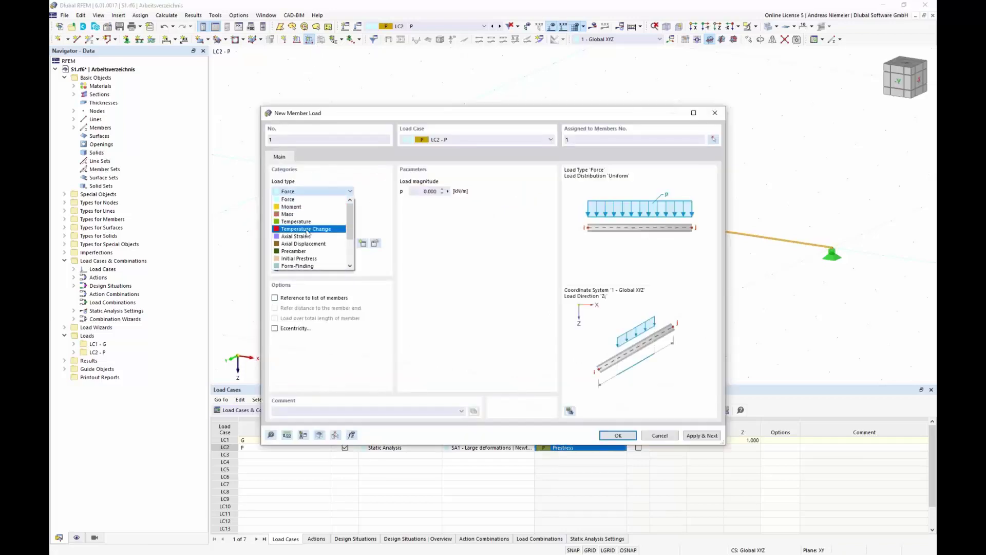
{"action": "left_click", "coordinate": [310, 272]}
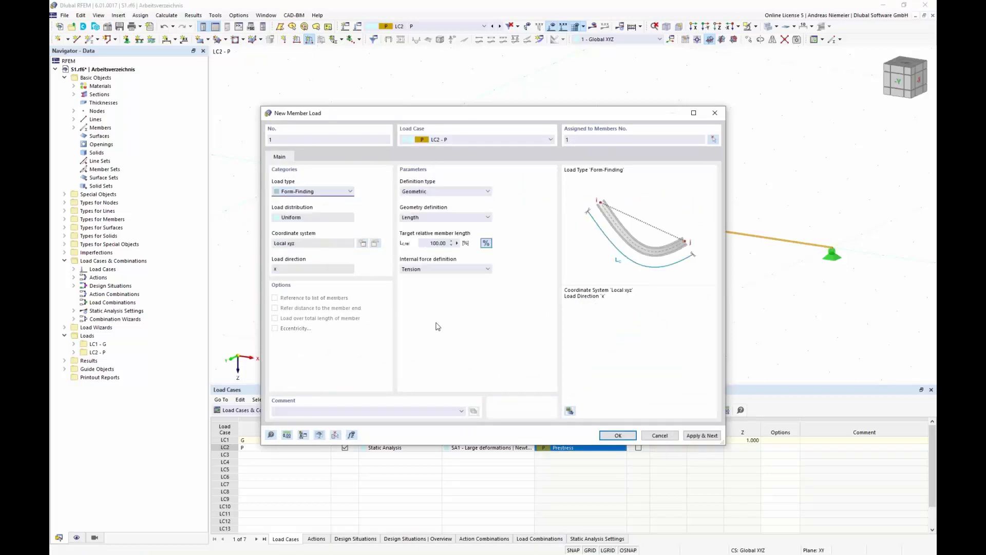
Step: Define the form-finding load geometrically by sag, with an absolute target sag of 0.2 m, and apply it
{"action": "left_click", "coordinate": [442, 196]}
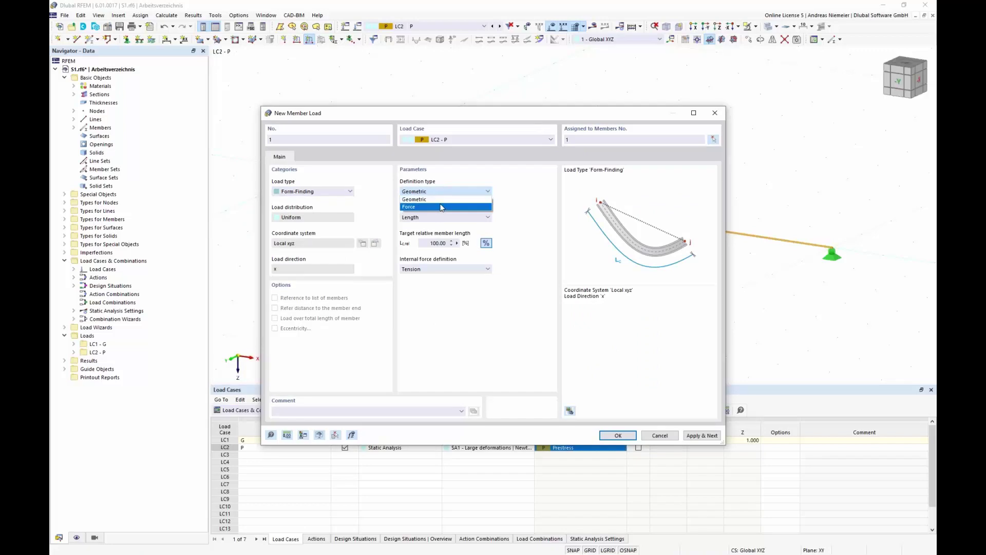
{"action": "left_click", "coordinate": [443, 209]}
{"action": "left_click", "coordinate": [444, 217]}
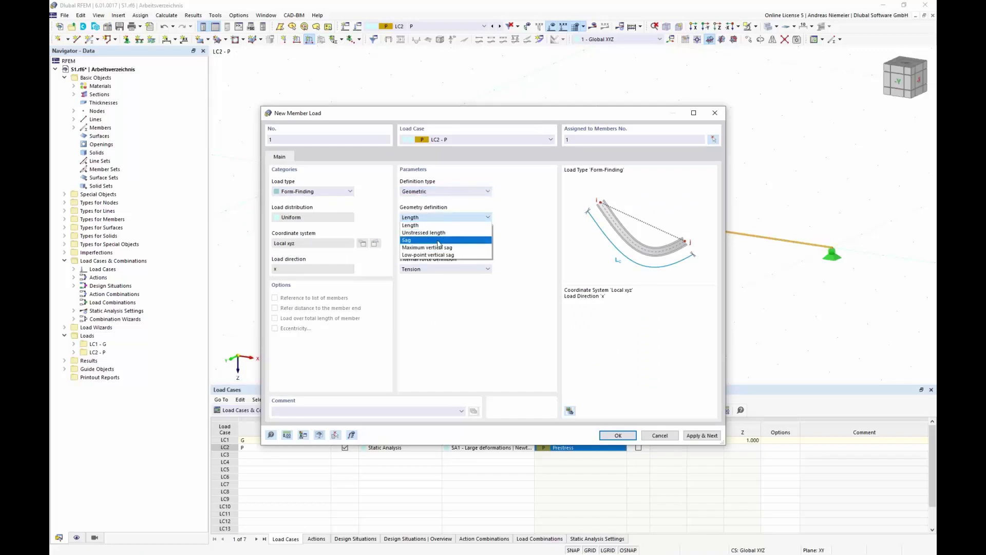
{"action": "left_click", "coordinate": [434, 240]}
{"action": "left_click", "coordinate": [432, 243]}
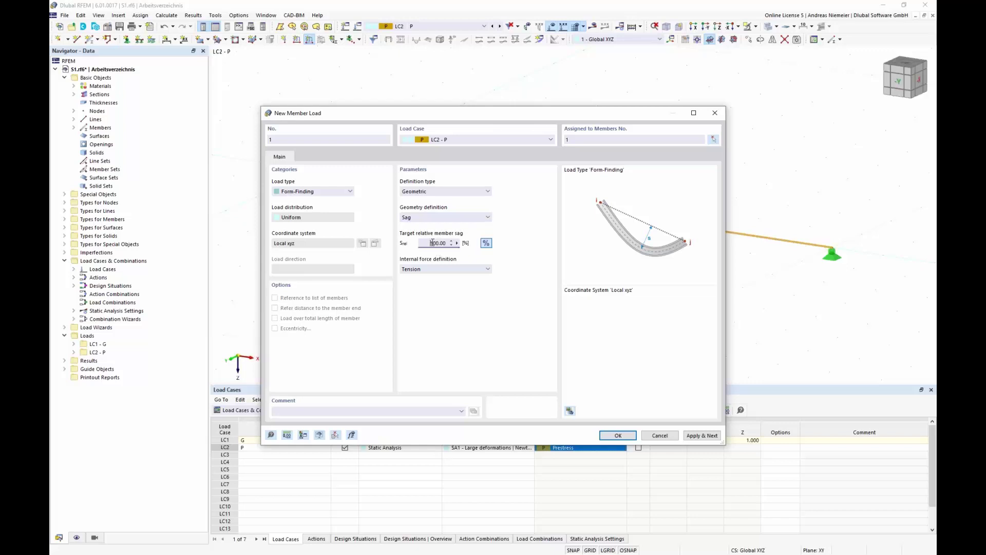
{"action": "left_click", "coordinate": [485, 244]}
{"action": "double_click", "coordinate": [438, 243]}
{"action": "type", "text": "0,2"}
{"action": "left_click", "coordinate": [619, 435]}
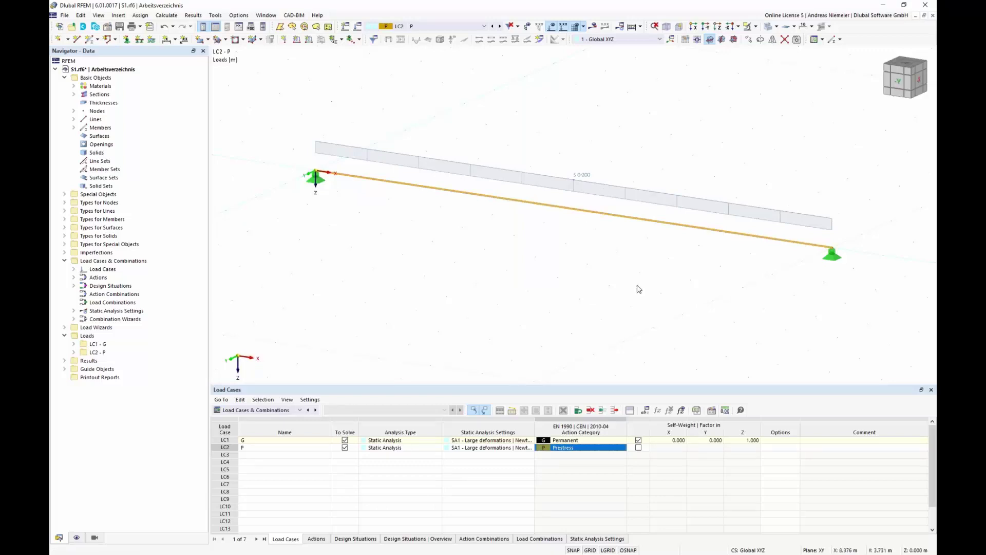
Step: Calculate load case LC2 and show its global deformations instead of the member internal forces
{"action": "middle_click_drag", "start_coordinate": [621, 285], "coordinate": [597, 291]}
{"action": "scroll", "coordinate": [618, 286], "scroll_direction": "up", "scroll_amount": 1}
{"action": "scroll", "coordinate": [598, 291], "scroll_direction": "down", "scroll_amount": 1}
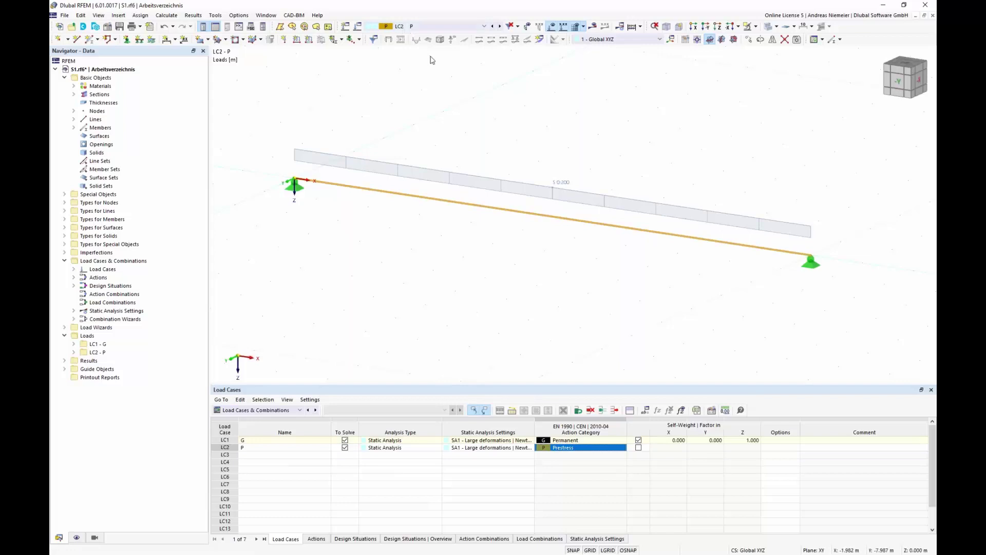
{"action": "left_click", "coordinate": [593, 26]}
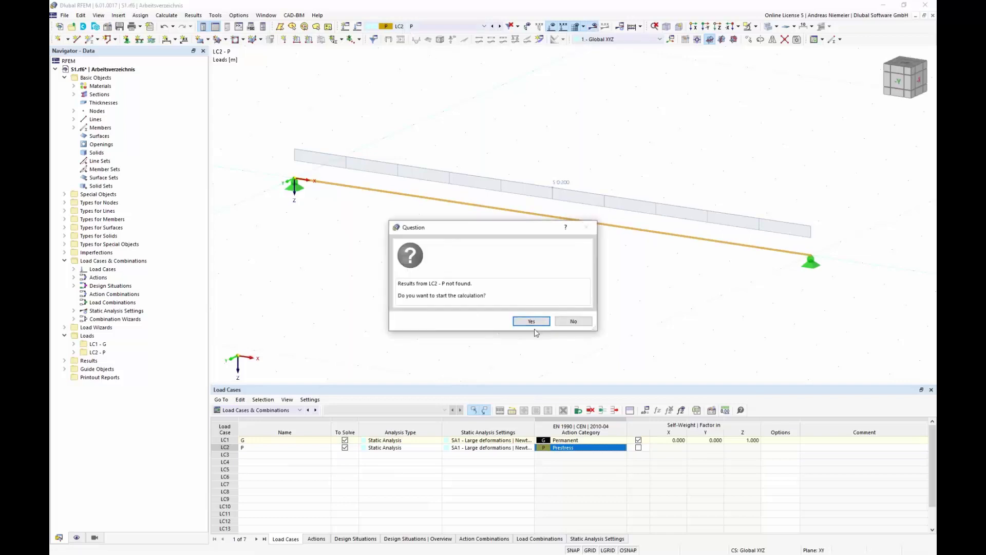
{"action": "left_click", "coordinate": [532, 322]}
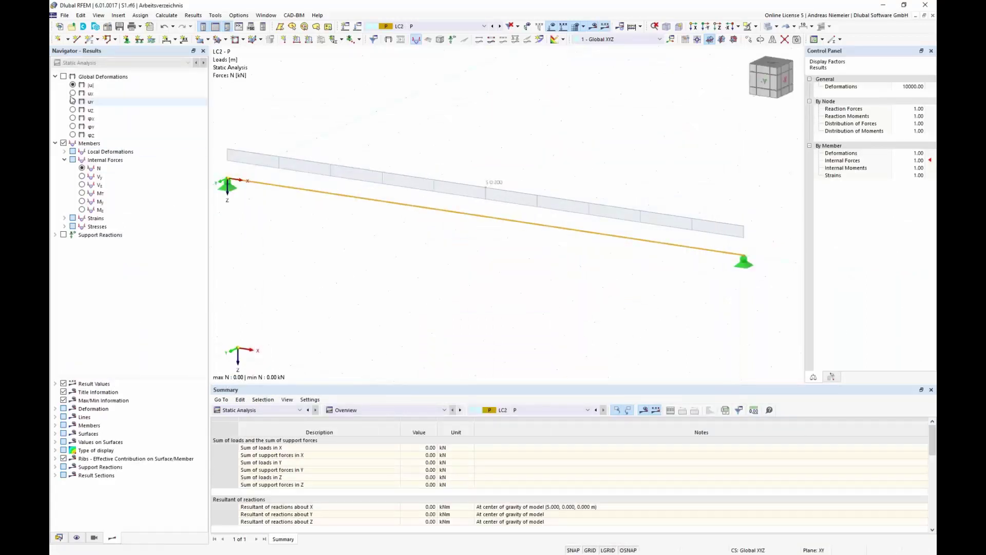
{"action": "left_click", "coordinate": [63, 76]}
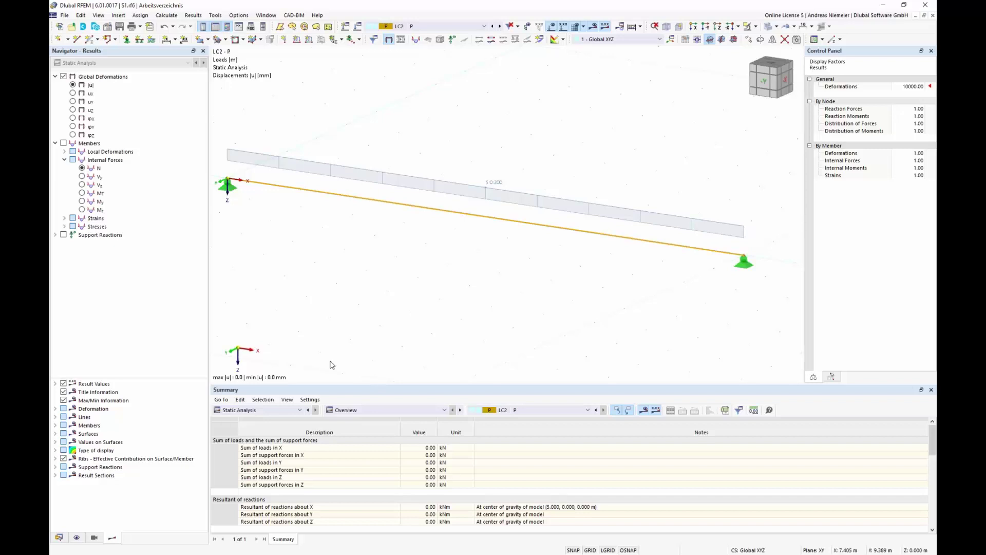
Step: Add a new load combination CO1 in the load cases and combinations settings
{"action": "left_click", "coordinate": [277, 410]}
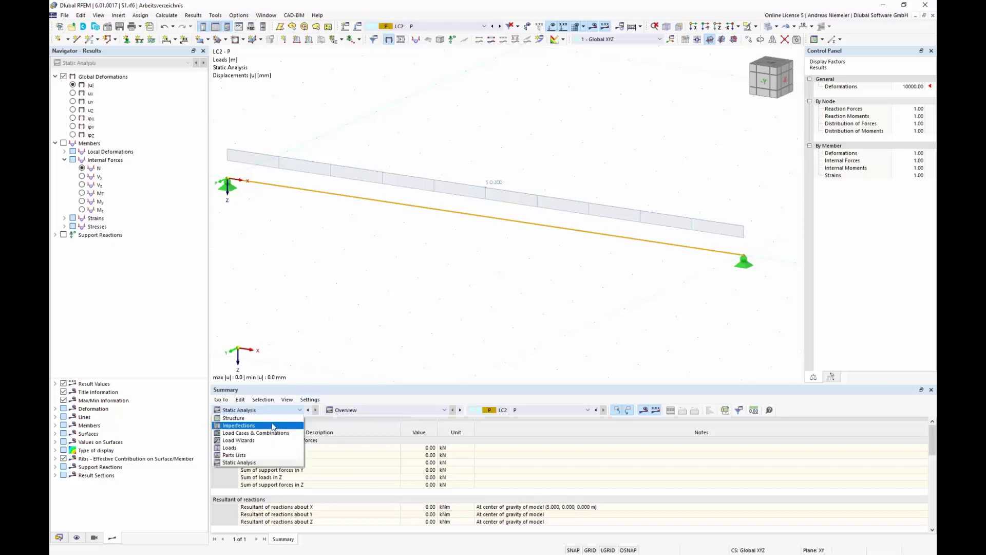
{"action": "left_click", "coordinate": [229, 433]}
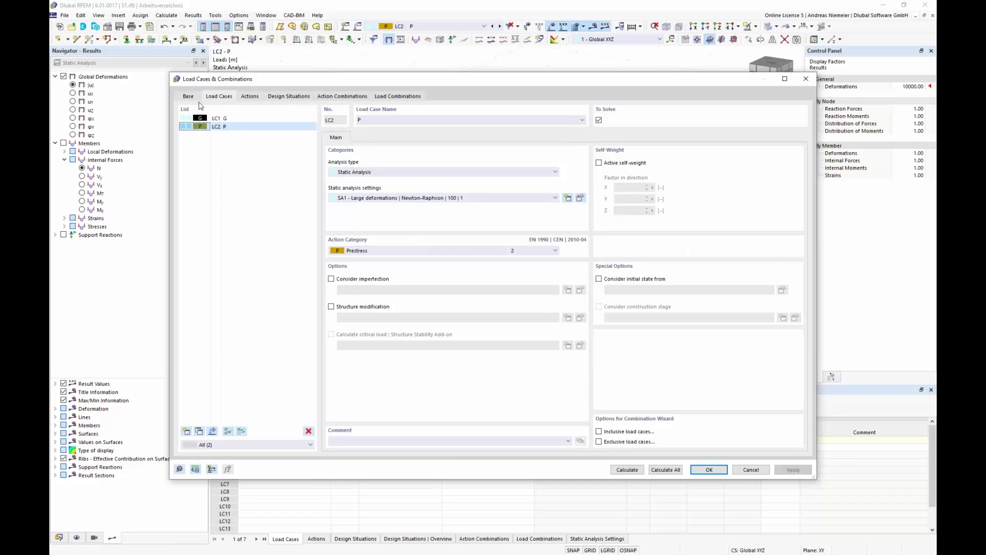
{"action": "left_click", "coordinate": [188, 96]}
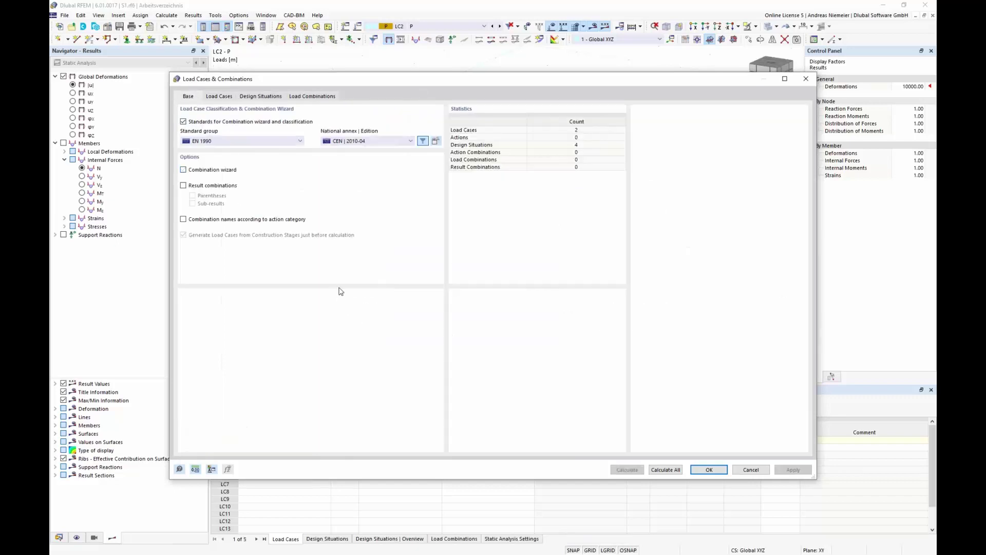
{"action": "left_click", "coordinate": [312, 97]}
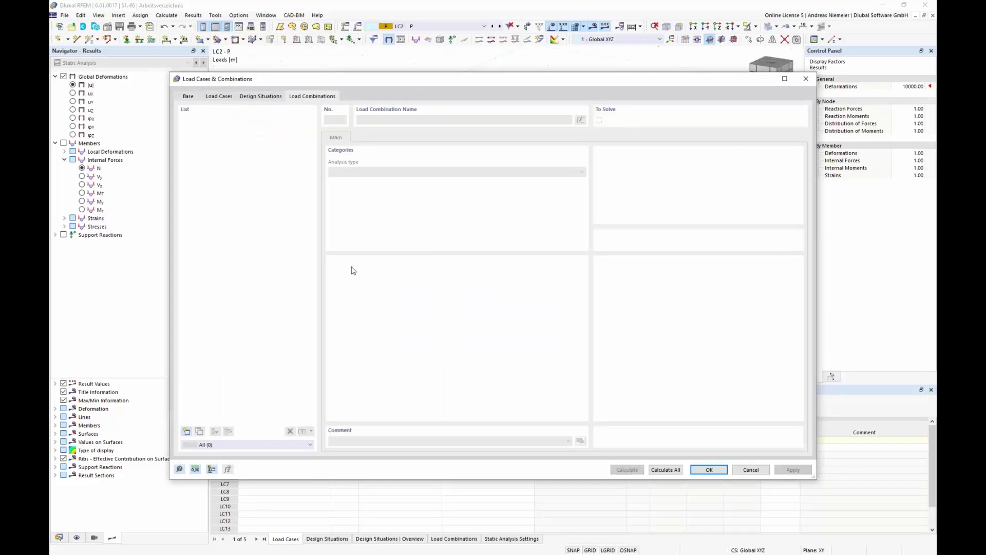
{"action": "left_click", "coordinate": [186, 431]}
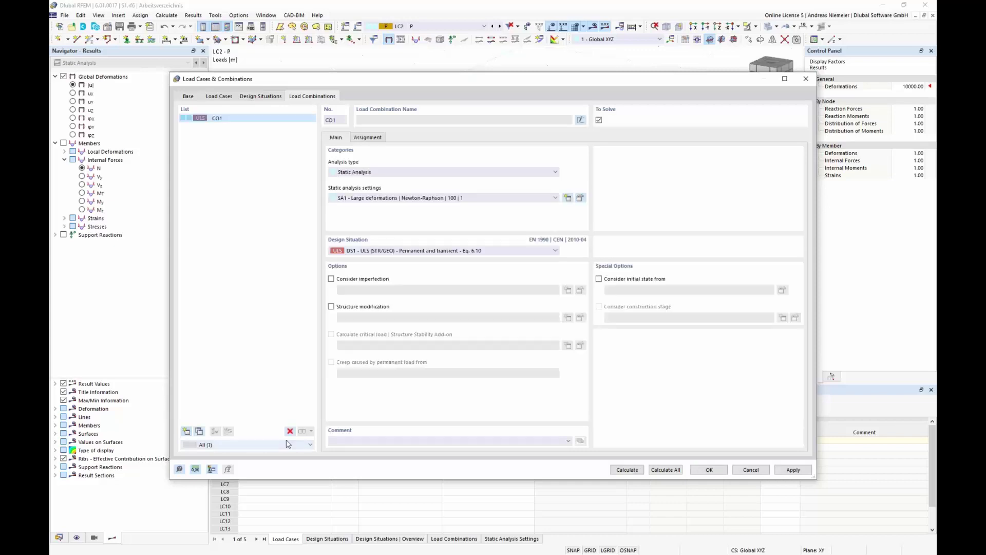
Step: Assign load cases LC2 and LC1 to combination CO1 with factor 1.00 each and calculate it
{"action": "left_click", "coordinate": [368, 138]}
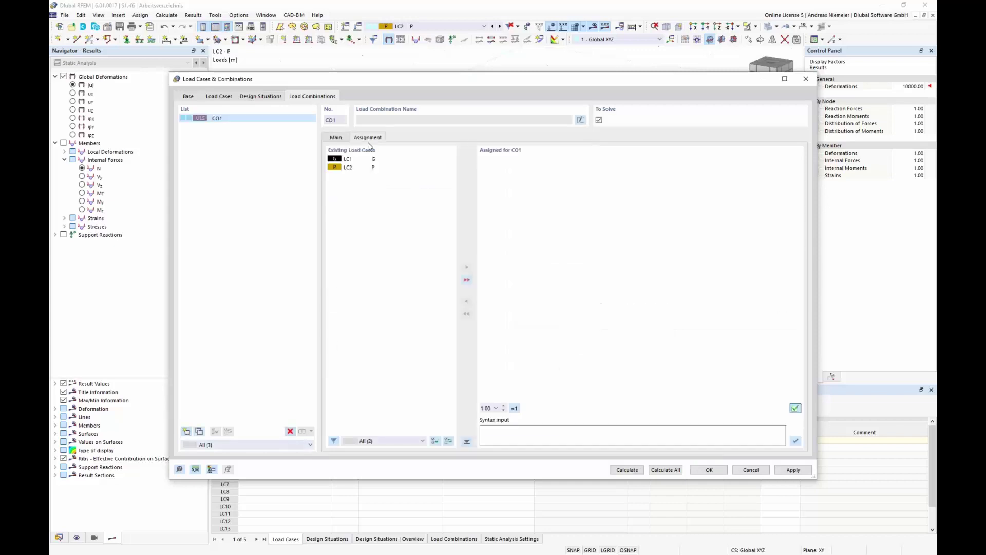
{"action": "double_click", "coordinate": [350, 167]}
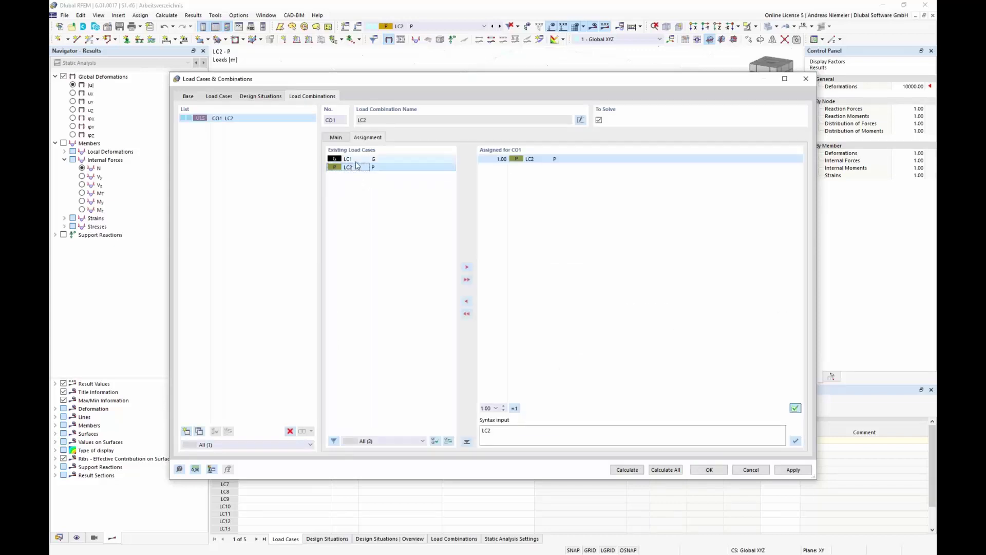
{"action": "double_click", "coordinate": [357, 161]}
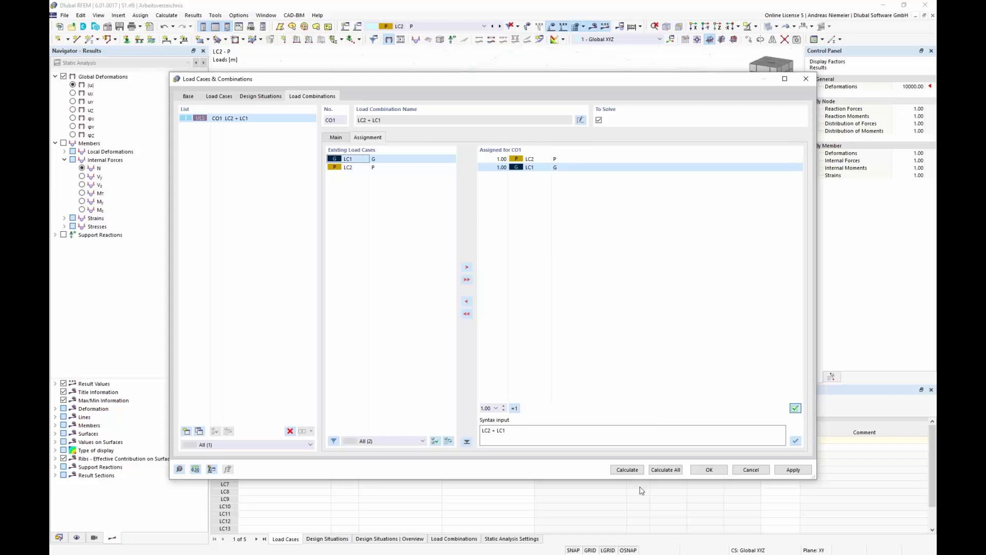
{"action": "left_click", "coordinate": [637, 471]}
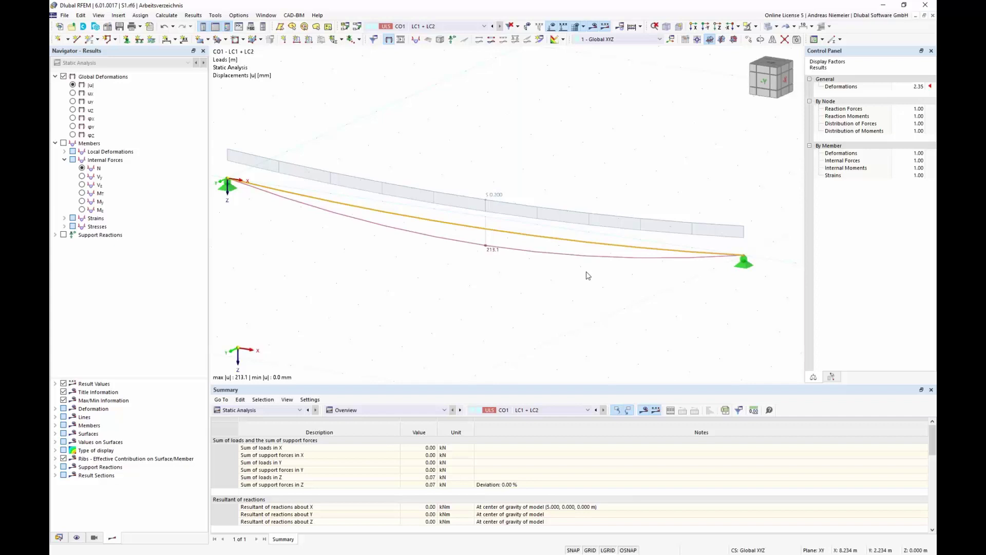
Step: Set the number of iterations for loading prestress to 50 in the form-finding settings of static analysis settings SA1
{"action": "left_click", "coordinate": [357, 26]}
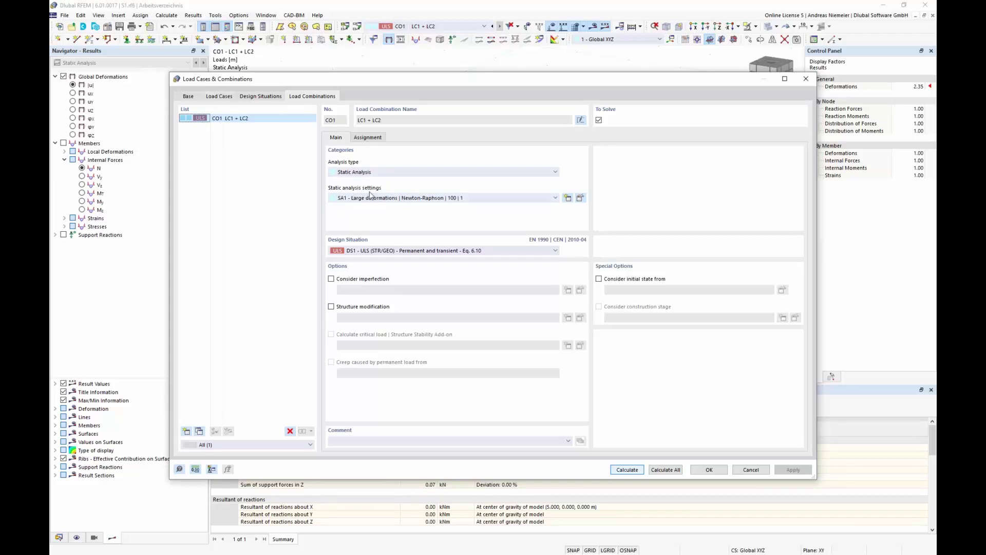
{"action": "left_click", "coordinate": [584, 201]}
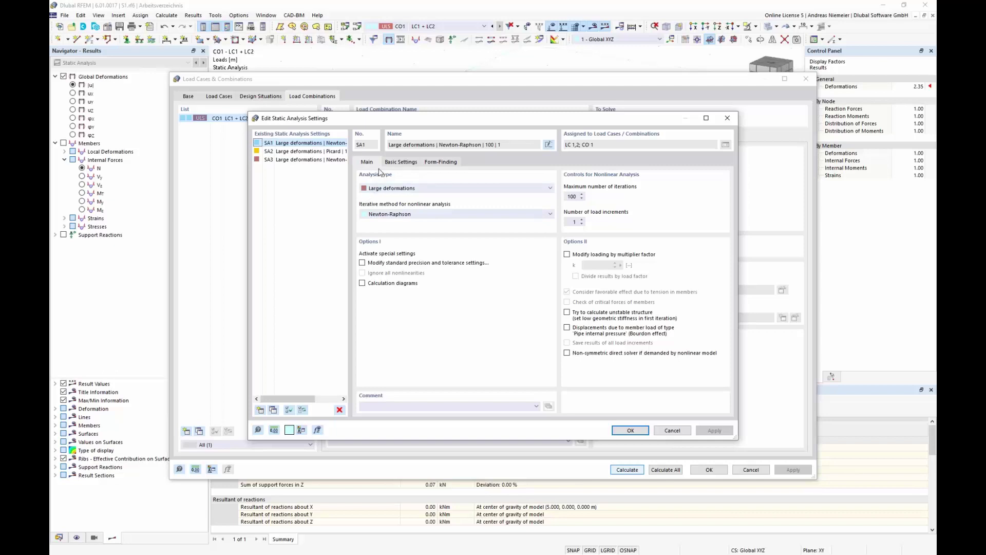
{"action": "left_click", "coordinate": [429, 163]}
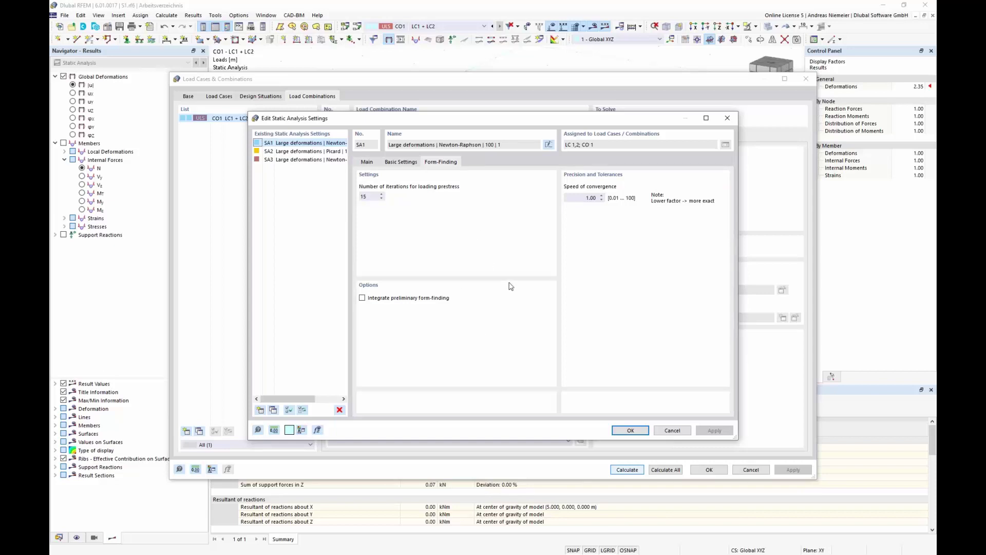
{"action": "double_click", "coordinate": [366, 197]}
{"action": "type", "text": "50"}
{"action": "left_click", "coordinate": [630, 431]}
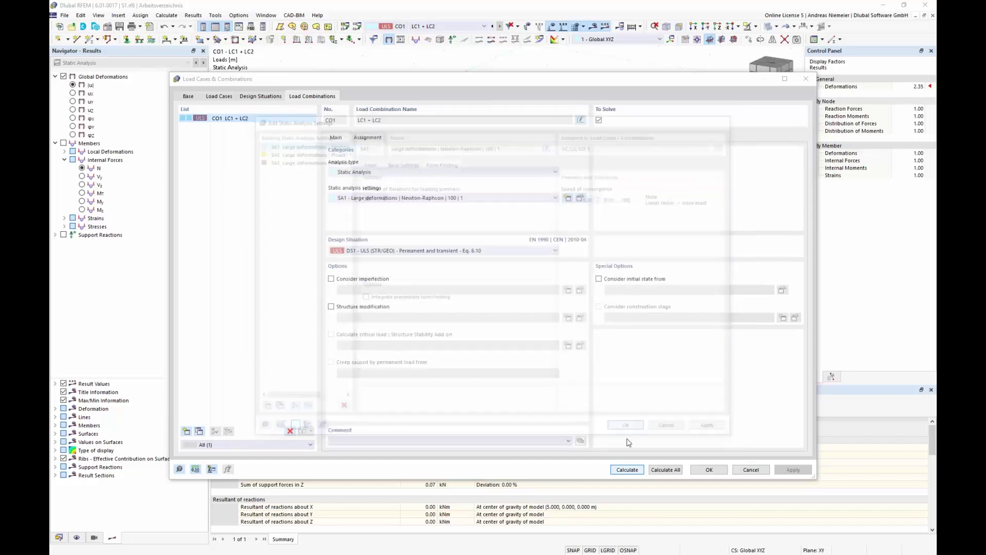
Step: Recalculate load combination CO1 and display the cable's axial forces N
{"action": "left_click", "coordinate": [628, 470]}
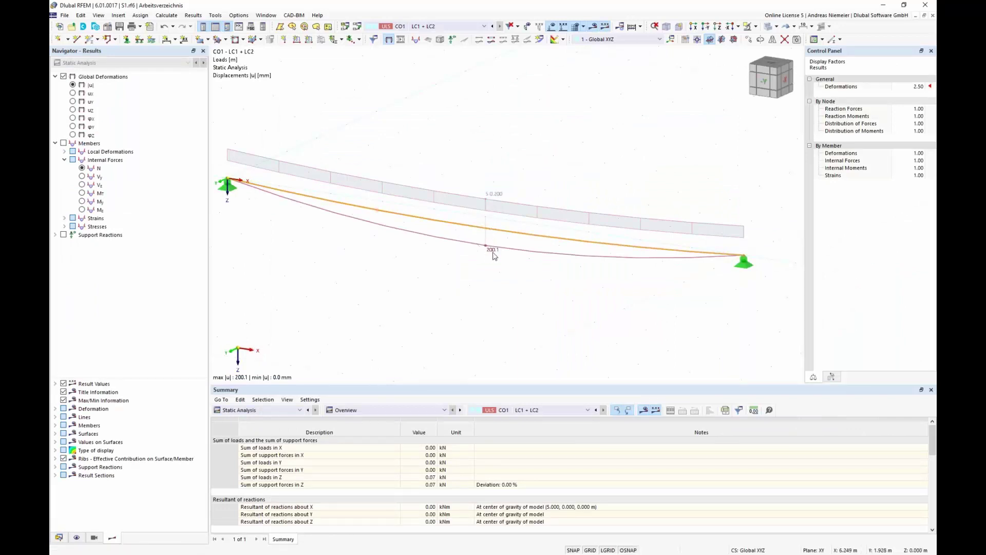
{"action": "left_click", "coordinate": [82, 169]}
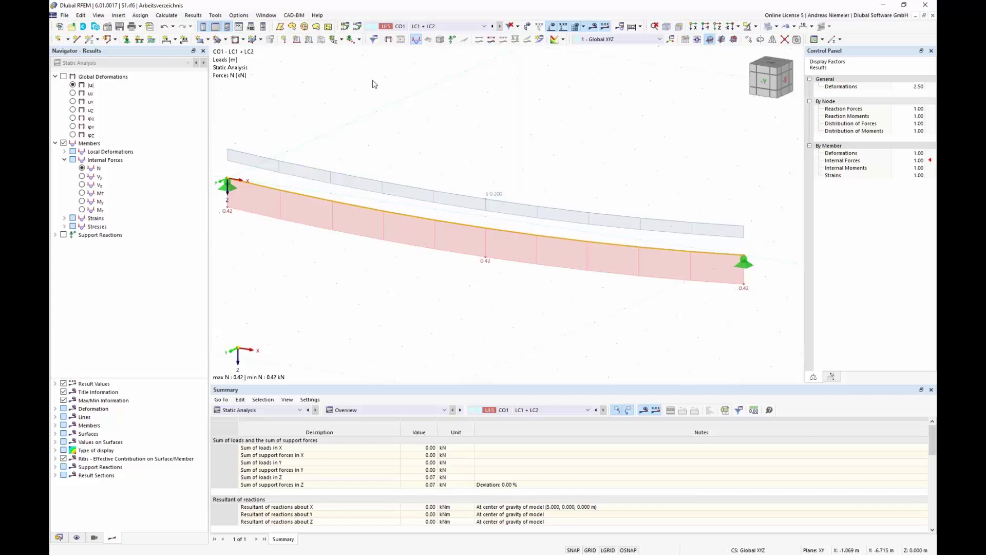
Step: Replace the automatic name of load combination CO1 with "FF 1 = G + P"
{"action": "left_click", "coordinate": [358, 27]}
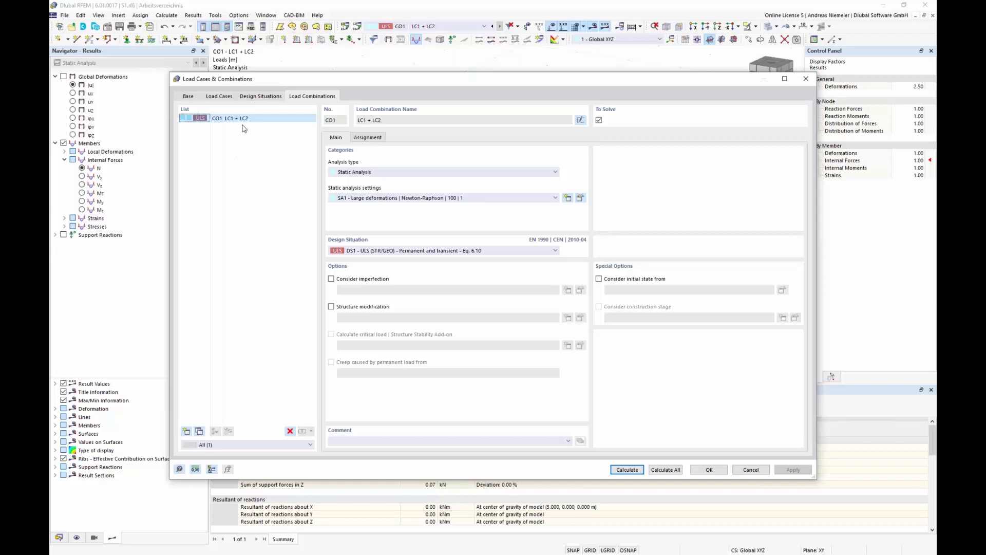
{"action": "left_click", "coordinate": [581, 120]}
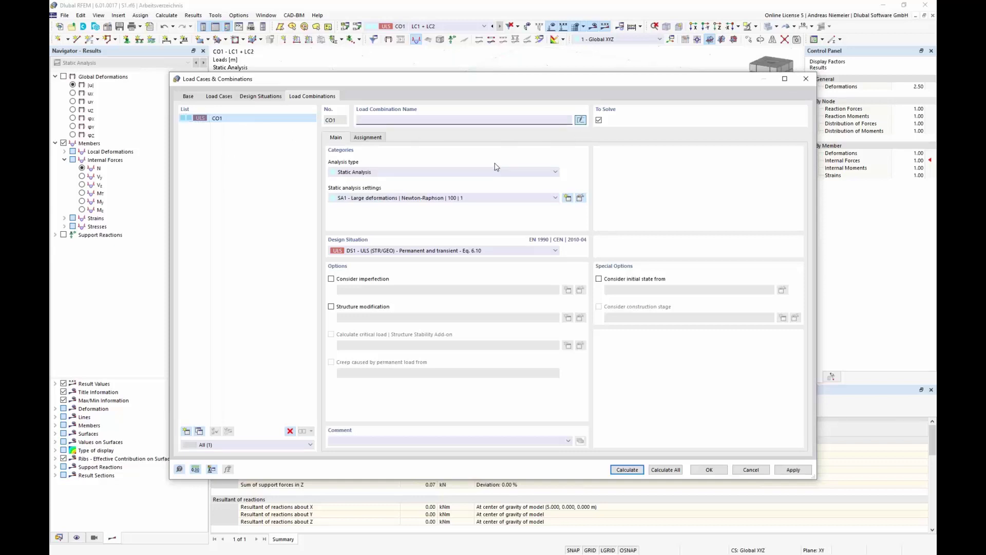
{"action": "type", "text": "FF 1 = G + P"}
{"action": "left_click", "coordinate": [709, 469]}
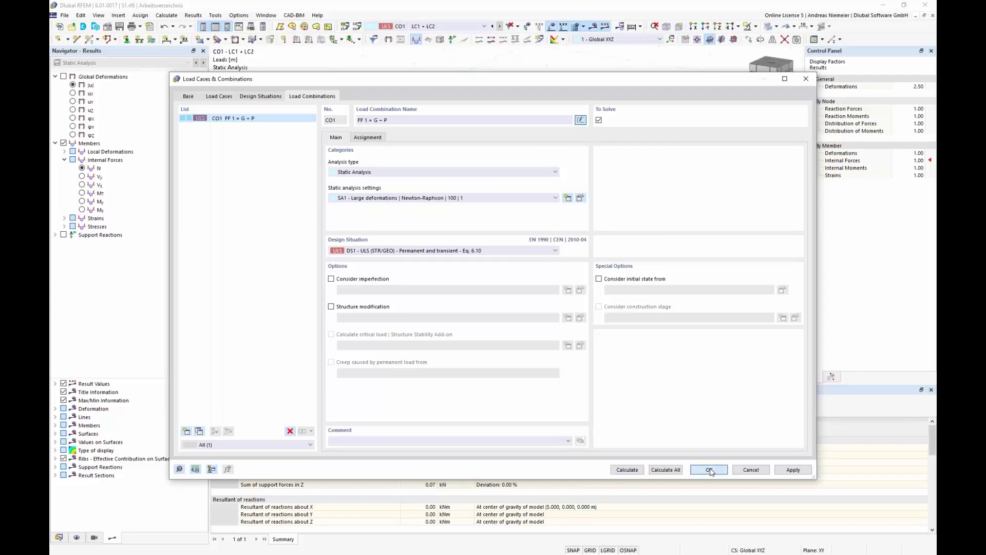
Step: Add load case LC3 named N with the action category Prestress in the load case table
{"action": "left_click", "coordinate": [280, 410]}
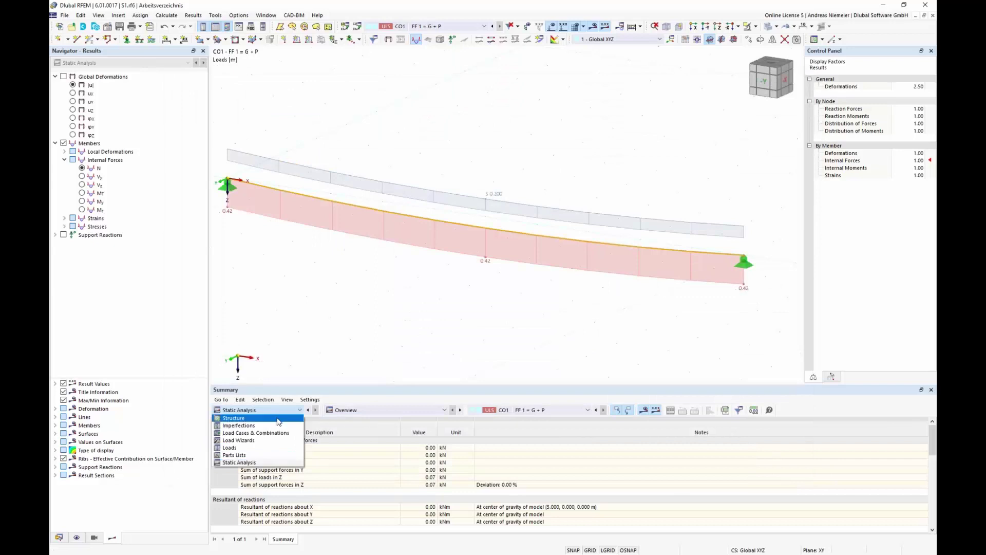
{"action": "left_click", "coordinate": [257, 462]}
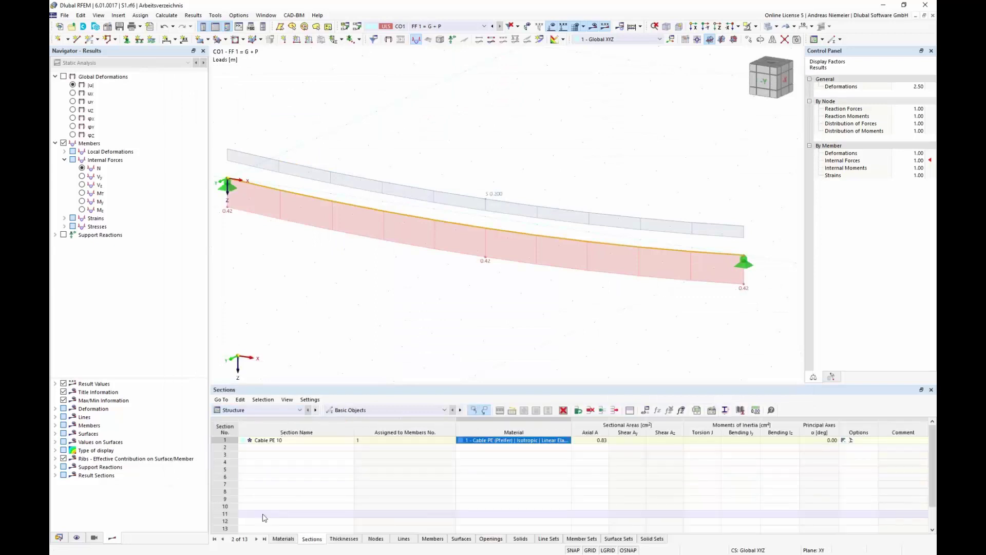
{"action": "left_click", "coordinate": [260, 415]}
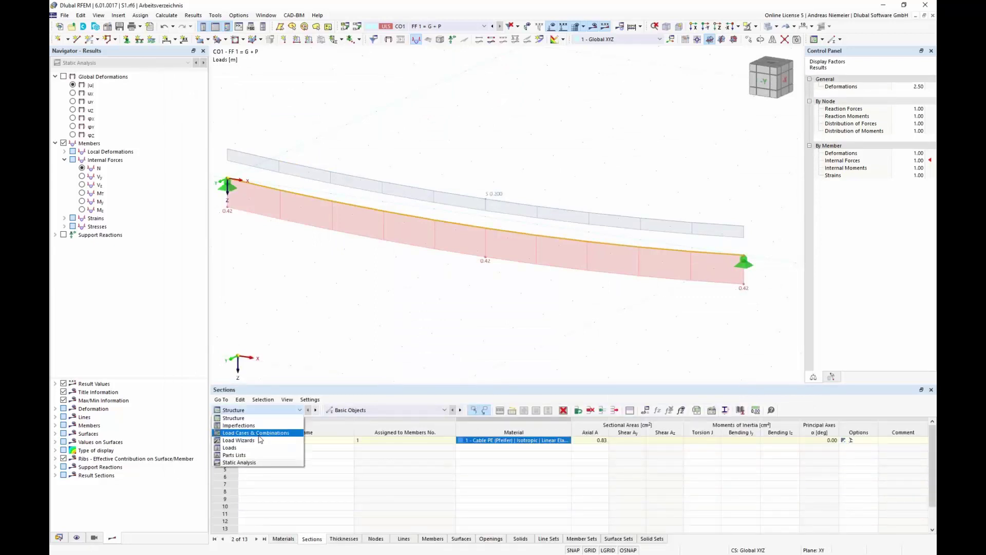
{"action": "left_click", "coordinate": [259, 433]}
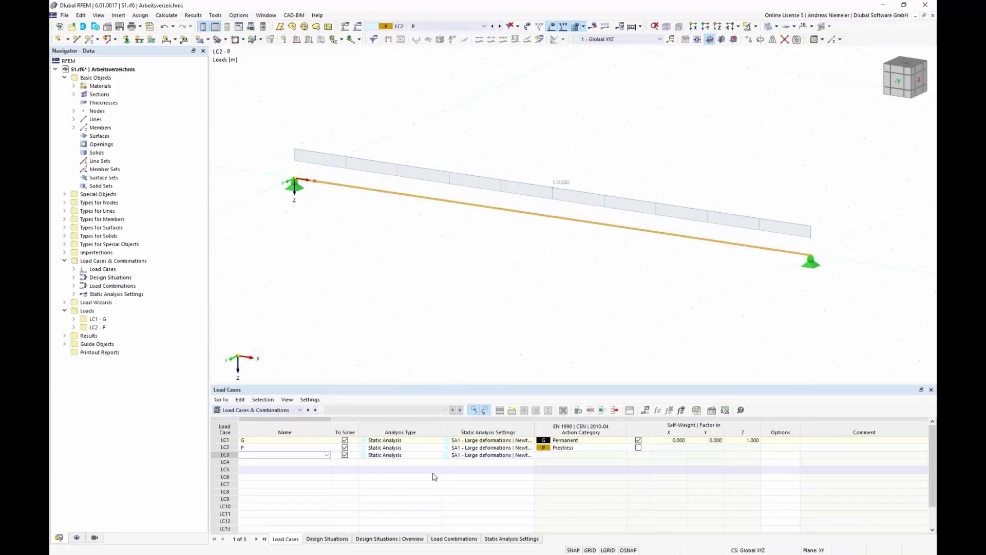
{"action": "left_click", "coordinate": [602, 456]}
{"action": "left_click", "coordinate": [622, 455]}
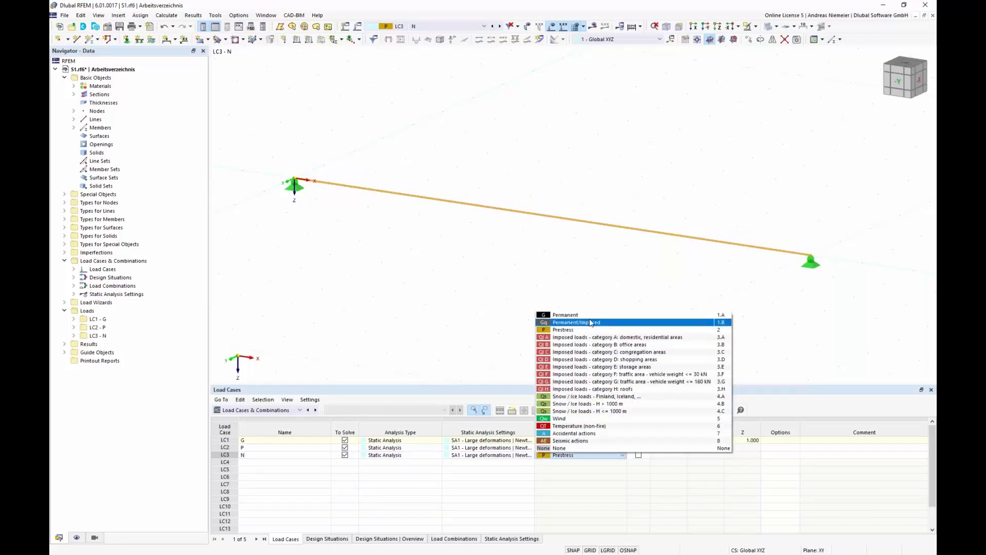
{"action": "left_click", "coordinate": [581, 330]}
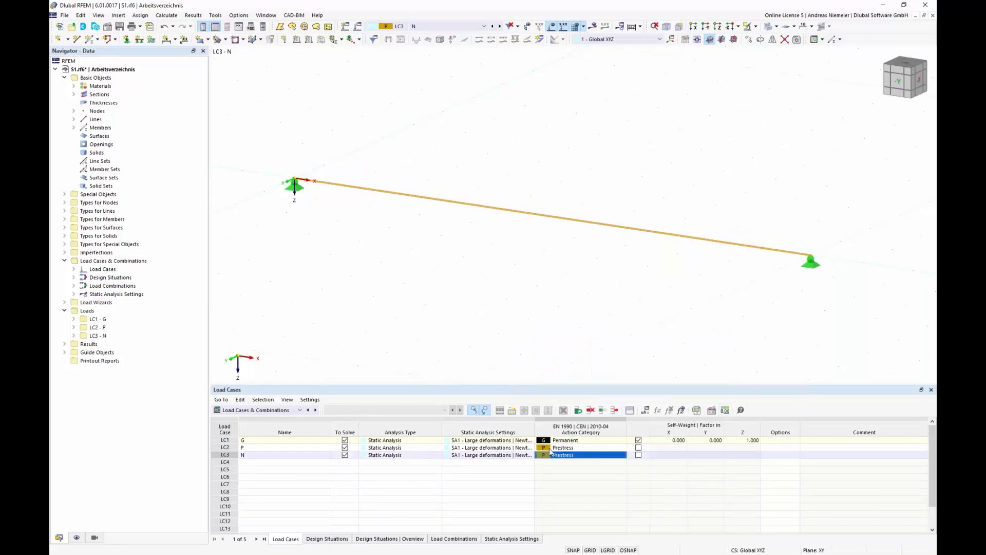
Step: Change the action category of load case LC3 to Permanent
{"action": "left_click", "coordinate": [575, 462]}
{"action": "left_click", "coordinate": [573, 455]}
{"action": "left_click", "coordinate": [622, 455]}
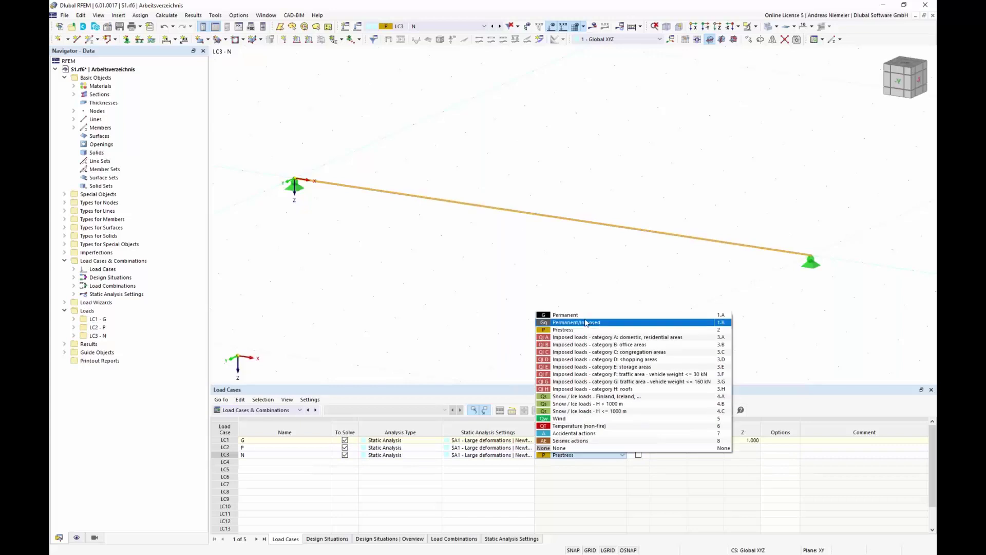
{"action": "left_click", "coordinate": [569, 316]}
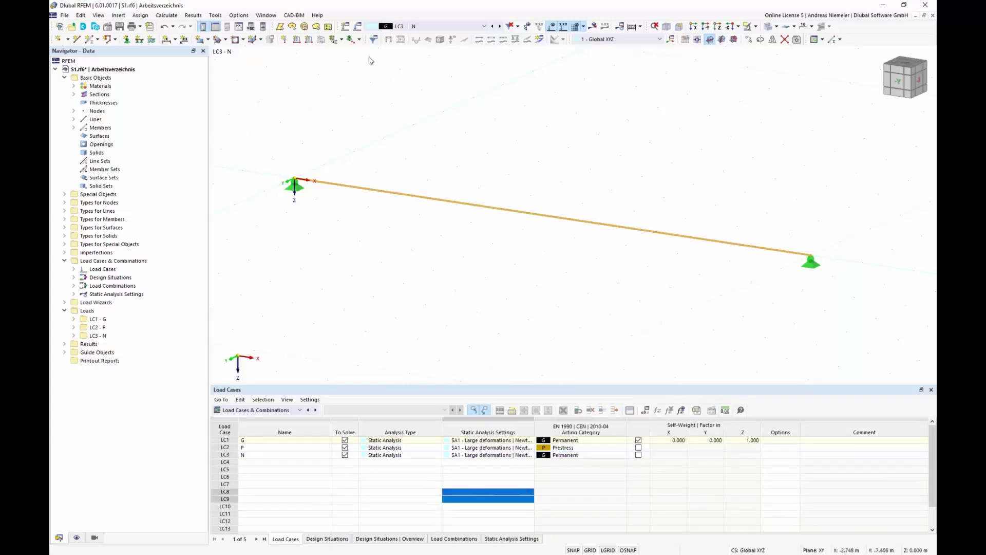
Step: Add a single concentrated member load of 10 kN on the cable in LC3 at a relative distance of 50%
{"action": "left_click", "coordinate": [309, 39]}
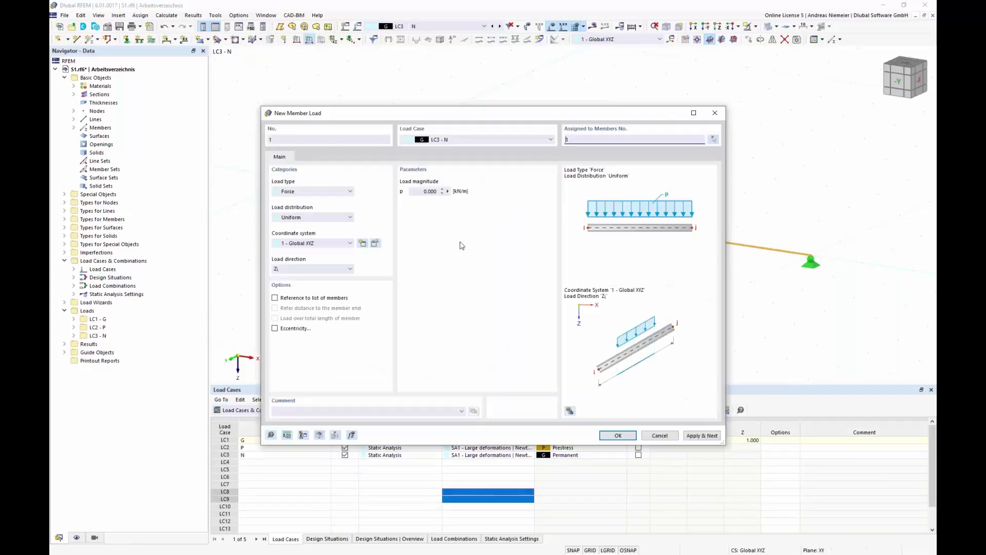
{"action": "left_click", "coordinate": [313, 218]}
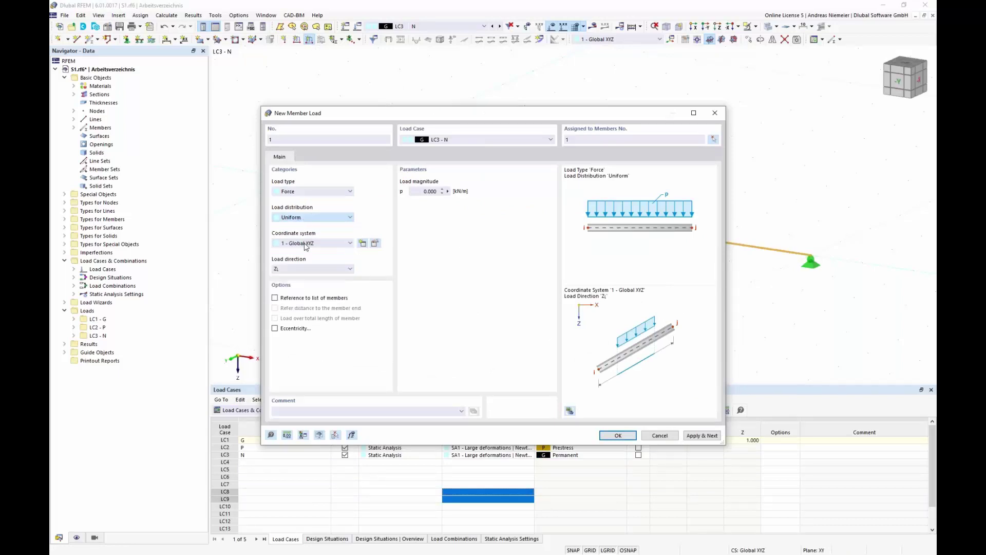
{"action": "left_click", "coordinate": [304, 238]}
{"action": "left_click", "coordinate": [420, 192]}
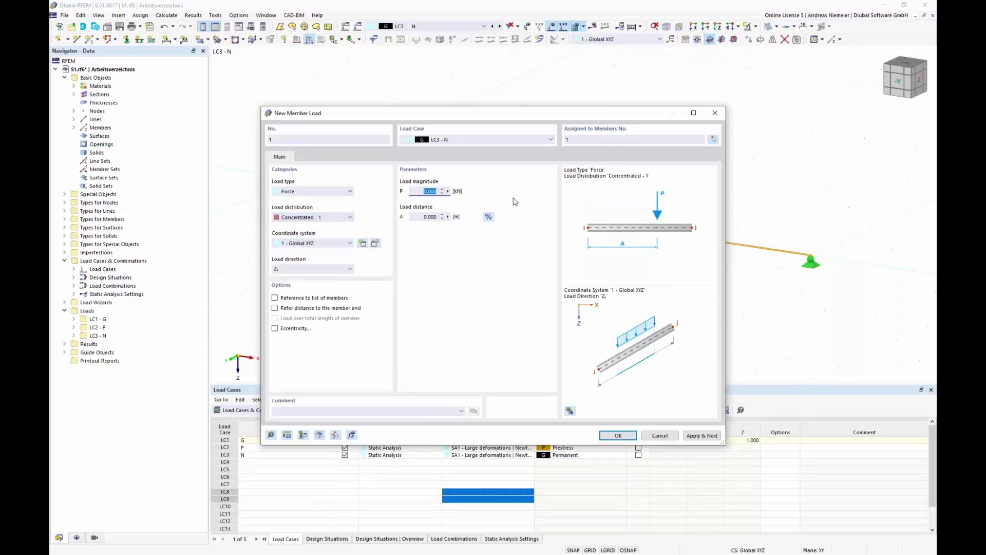
{"action": "type", "text": "10"}
{"action": "left_click", "coordinate": [488, 217]}
{"action": "left_click", "coordinate": [424, 218]}
{"action": "type", "text": "50"}
{"action": "left_click", "coordinate": [618, 435]}
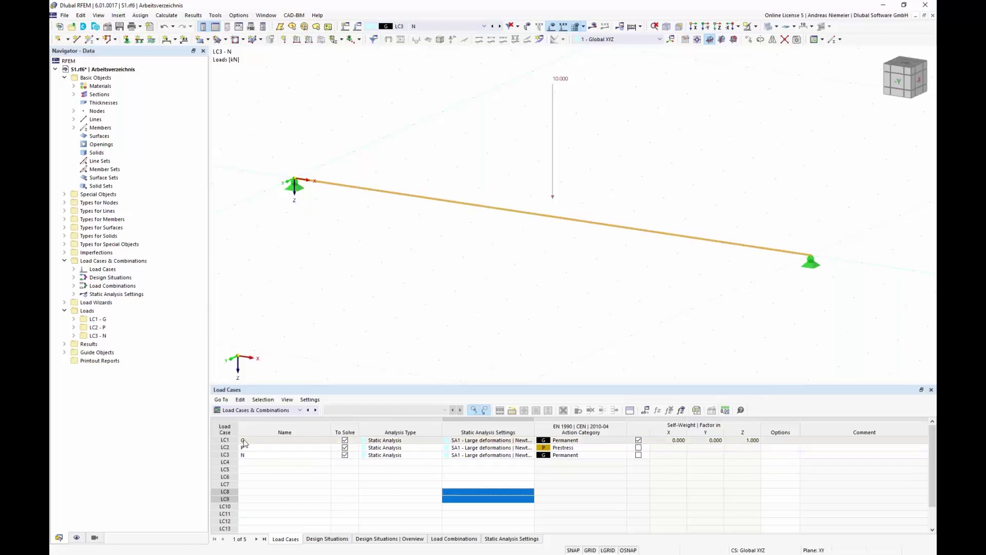
Step: Copy load combination CO1 and name the copy "FF 2 = N + P"
{"action": "left_click", "coordinate": [224, 455]}
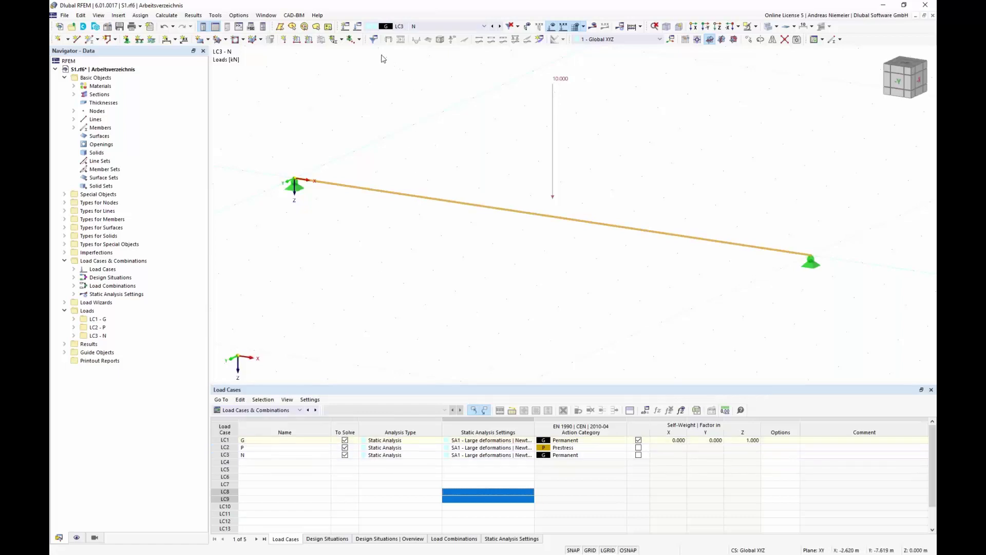
{"action": "left_click", "coordinate": [374, 39]}
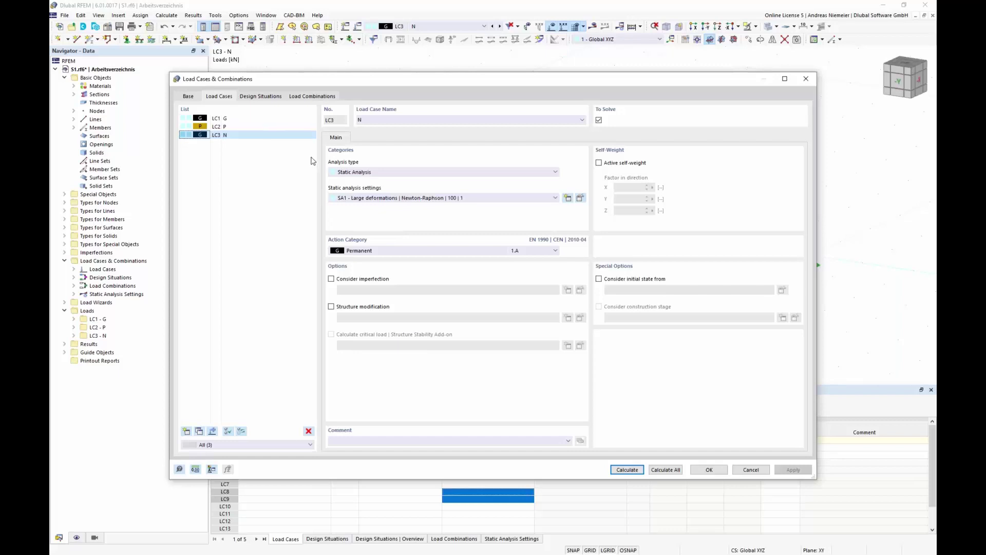
{"action": "left_click", "coordinate": [312, 98]}
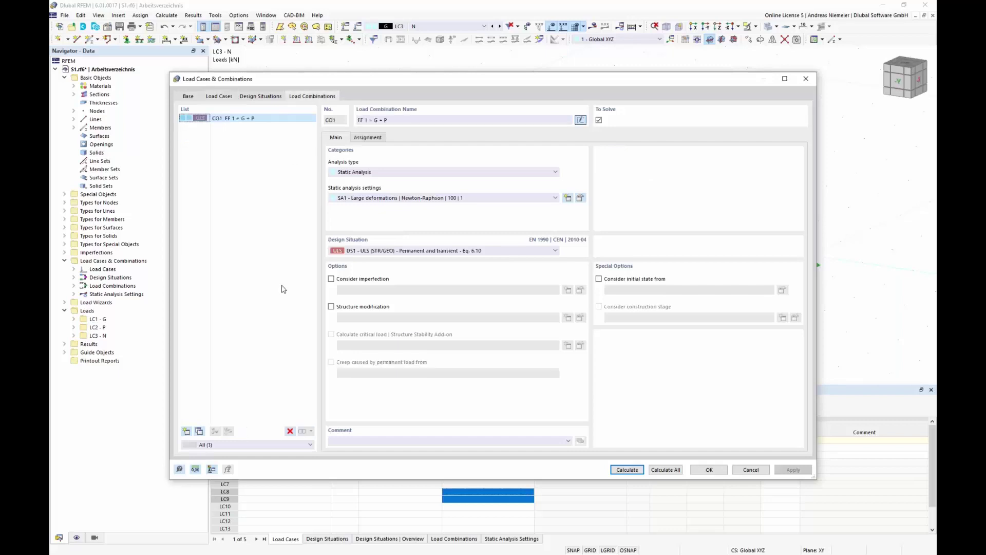
{"action": "left_click", "coordinate": [200, 432]}
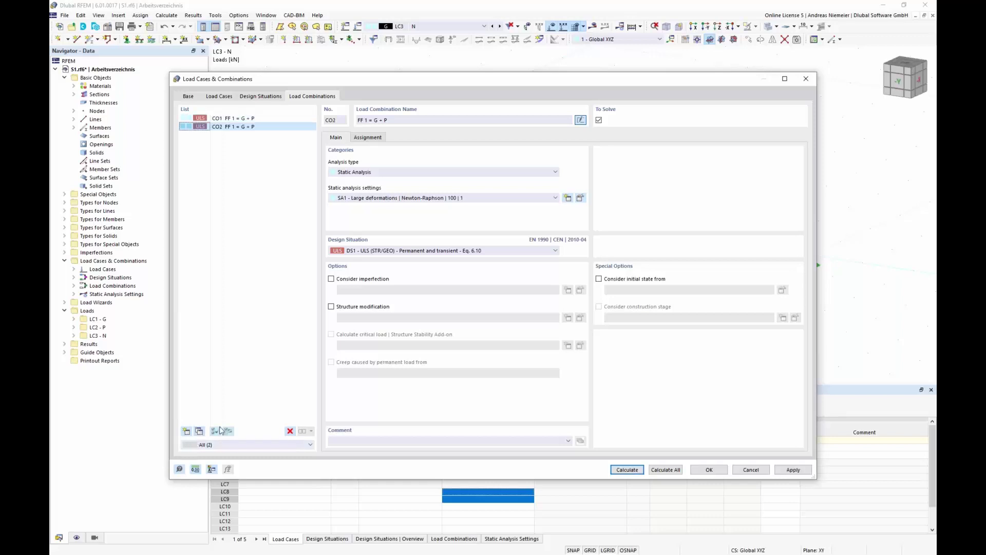
{"action": "left_click", "coordinate": [580, 120]}
{"action": "key", "text": "BackSpace"}
{"action": "type", "text": "2"}
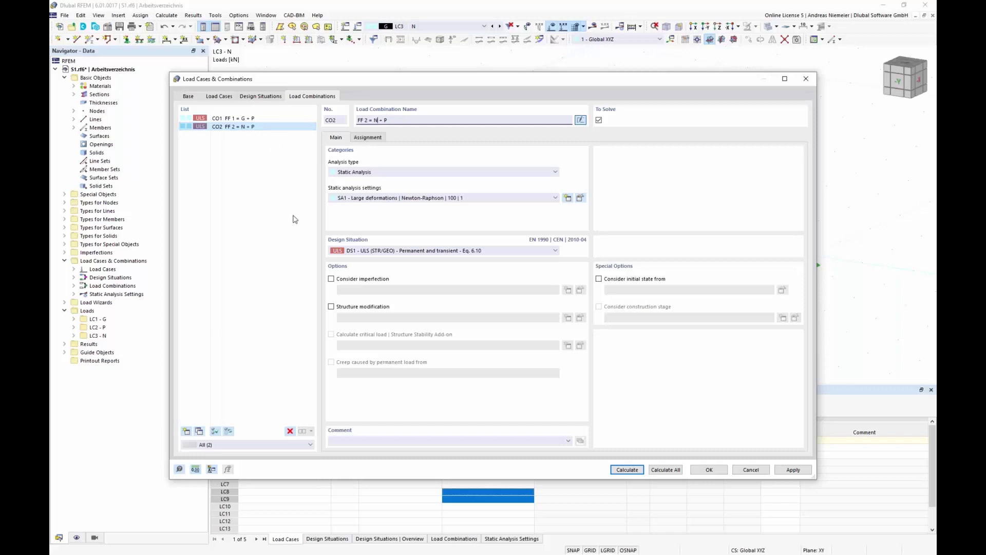
Step: Replace load case LC1 with LC3 in load combination CO2 and calculate the combination
{"action": "left_click", "coordinate": [367, 137]}
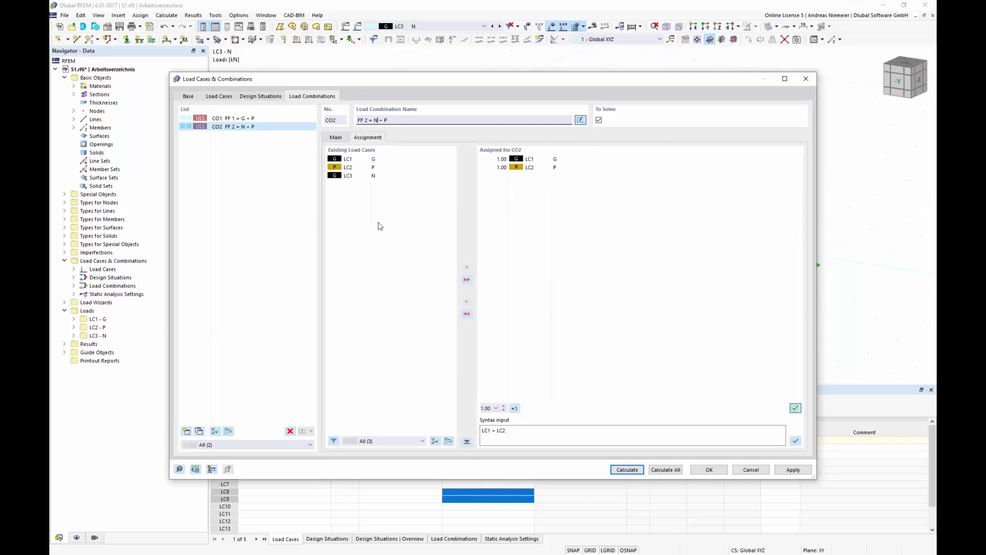
{"action": "double_click", "coordinate": [539, 160]}
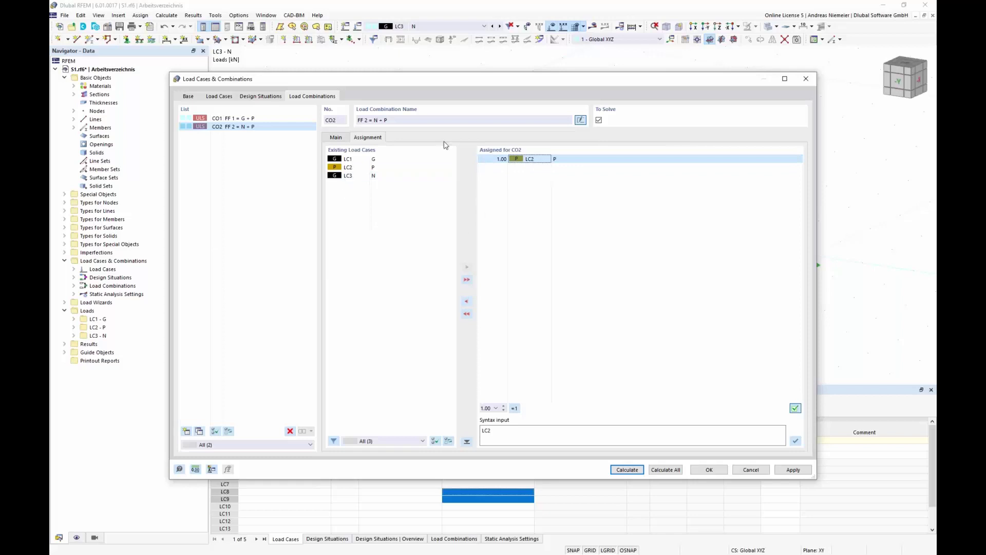
{"action": "double_click", "coordinate": [361, 175]}
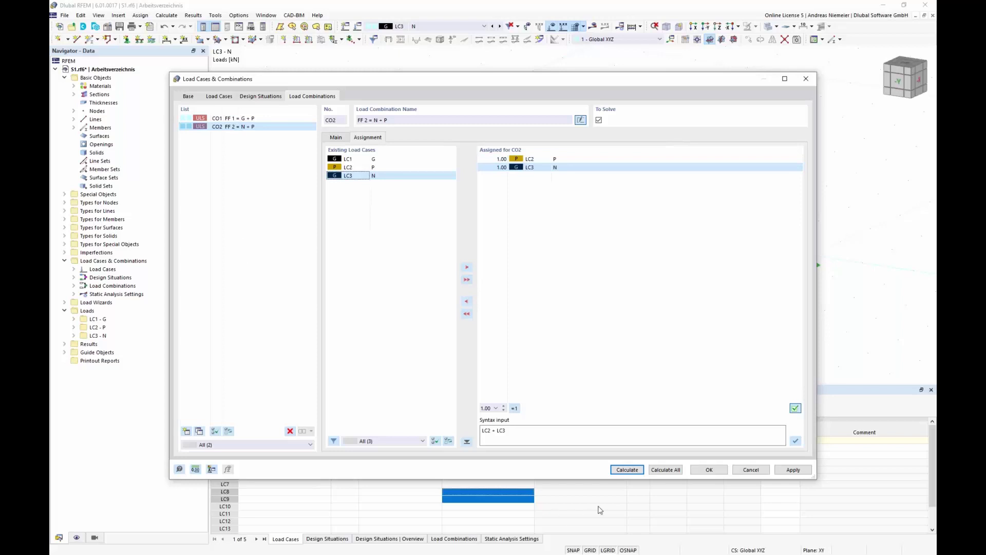
{"action": "left_click", "coordinate": [624, 473]}
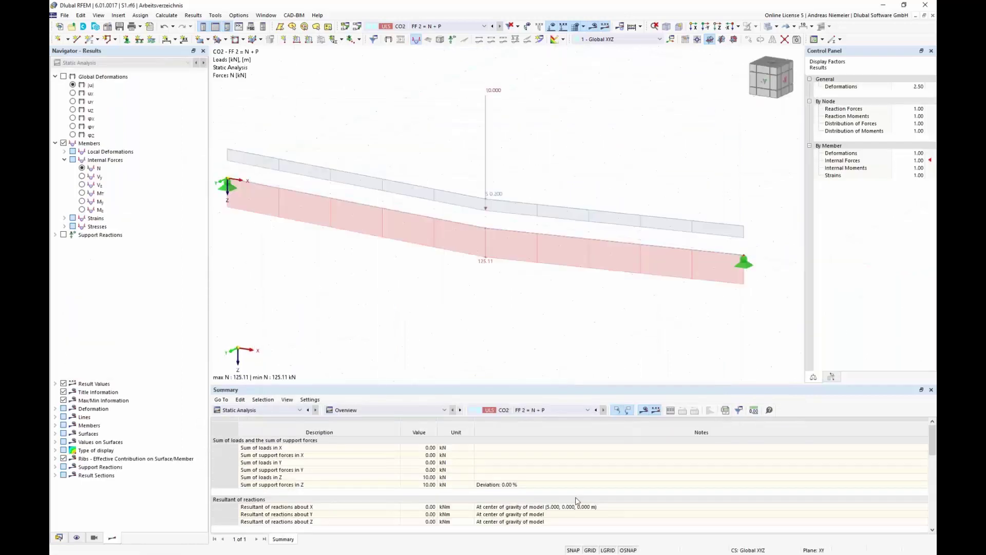
Step: Examine the global deformations of CO2 in the front view, and return to the member normal forces N
{"action": "left_click", "coordinate": [64, 76]}
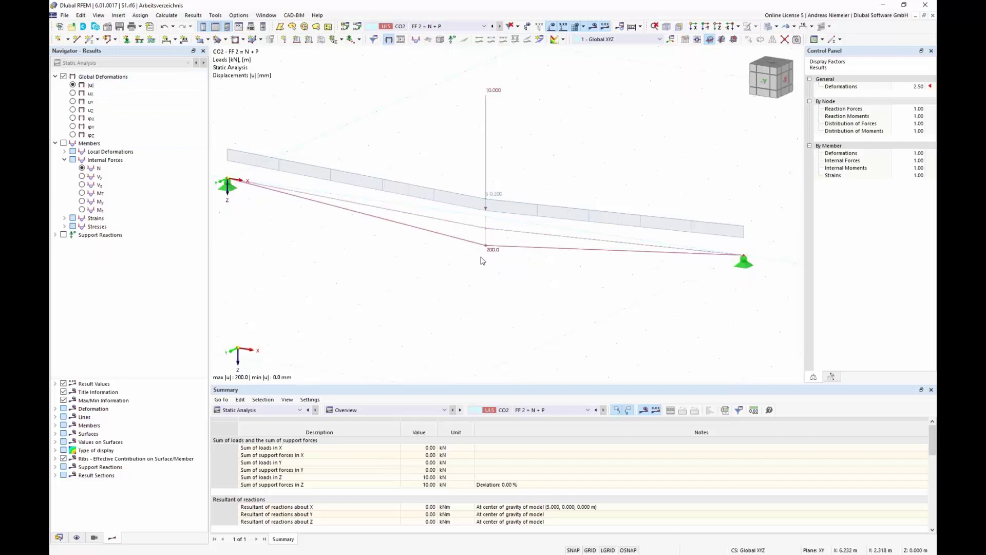
{"action": "middle_click_drag", "start_coordinate": [681, 309], "coordinate": [677, 308], "text": "ctrl"}
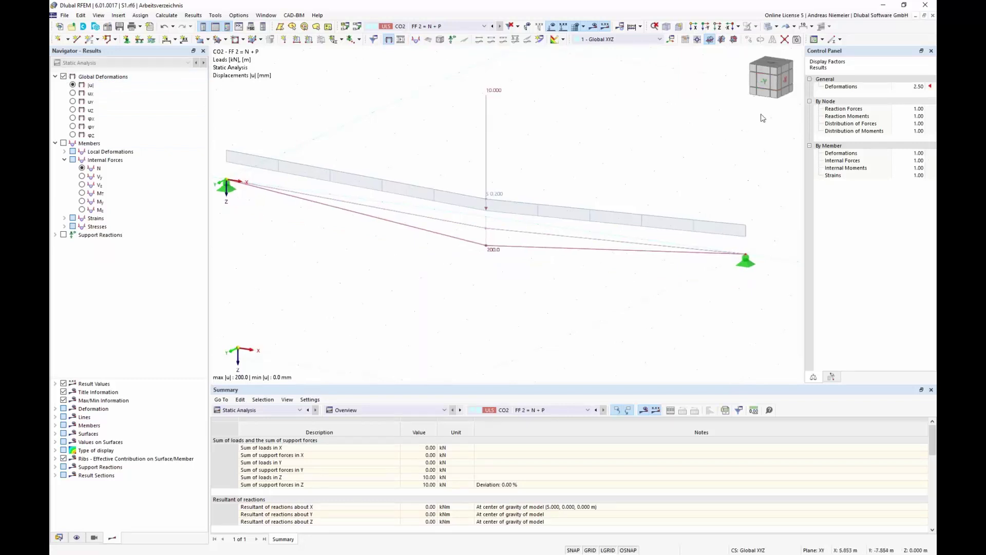
{"action": "left_click", "coordinate": [764, 82]}
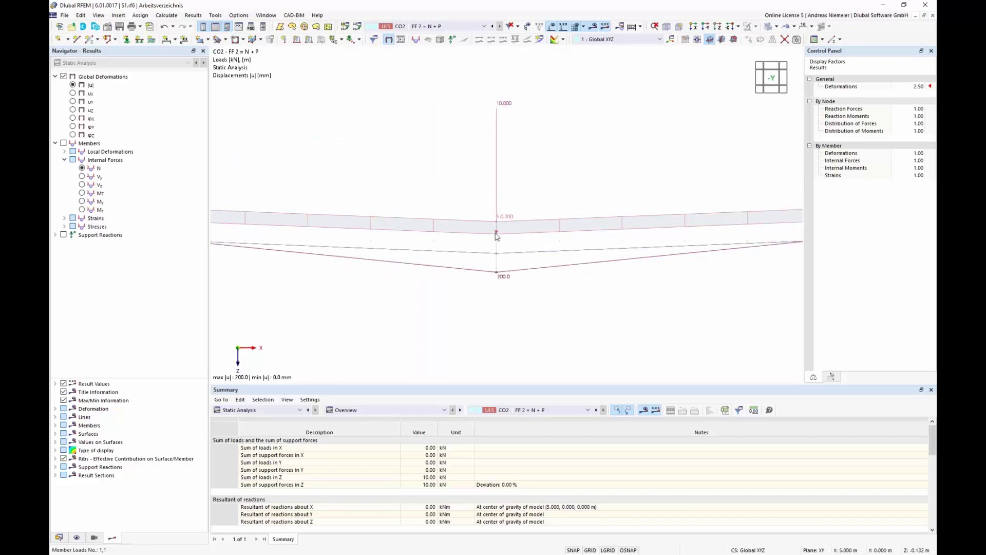
{"action": "scroll", "coordinate": [497, 239], "scroll_direction": "down", "scroll_amount": 1}
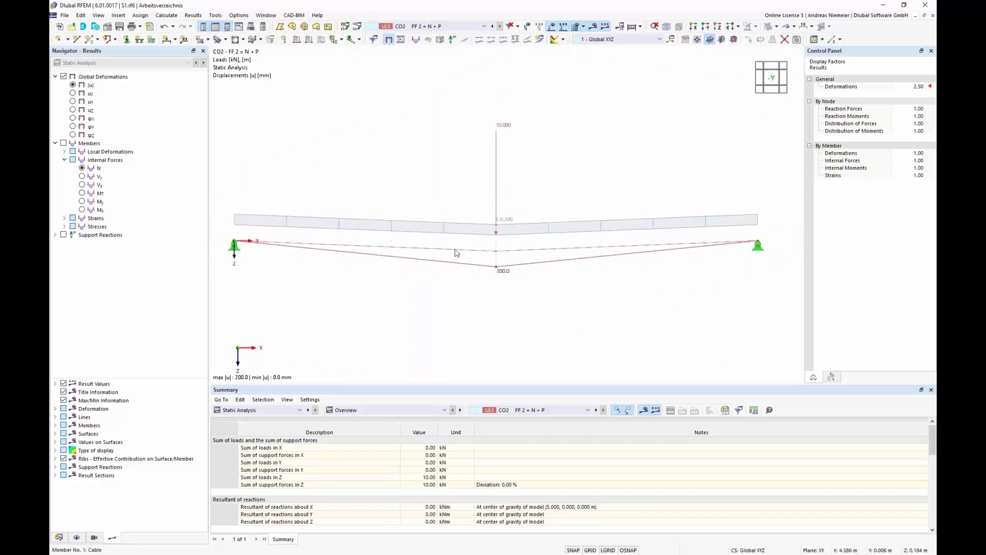
{"action": "left_click", "coordinate": [82, 168]}
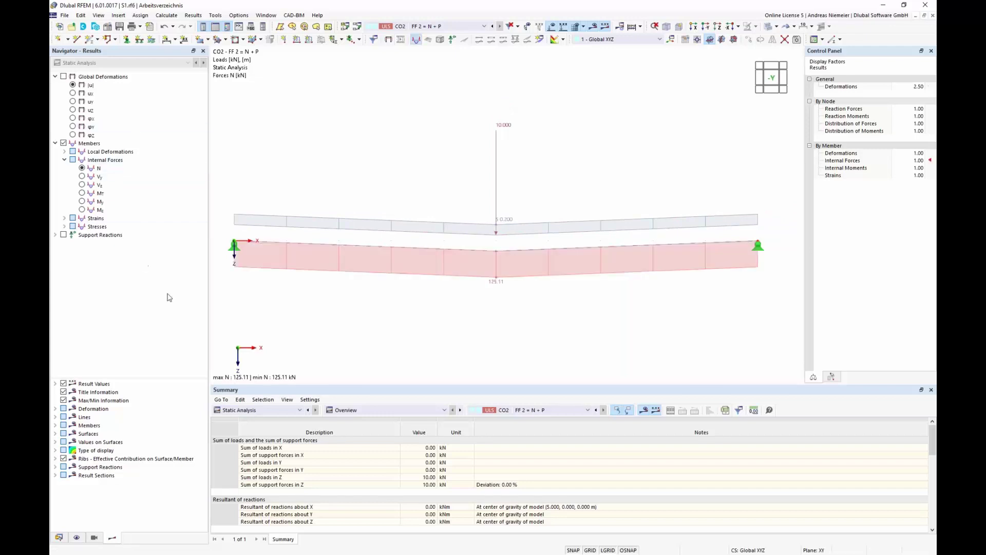
Step: Compare the normal force results of CO1 with those of CO2
{"action": "left_click", "coordinate": [492, 27]}
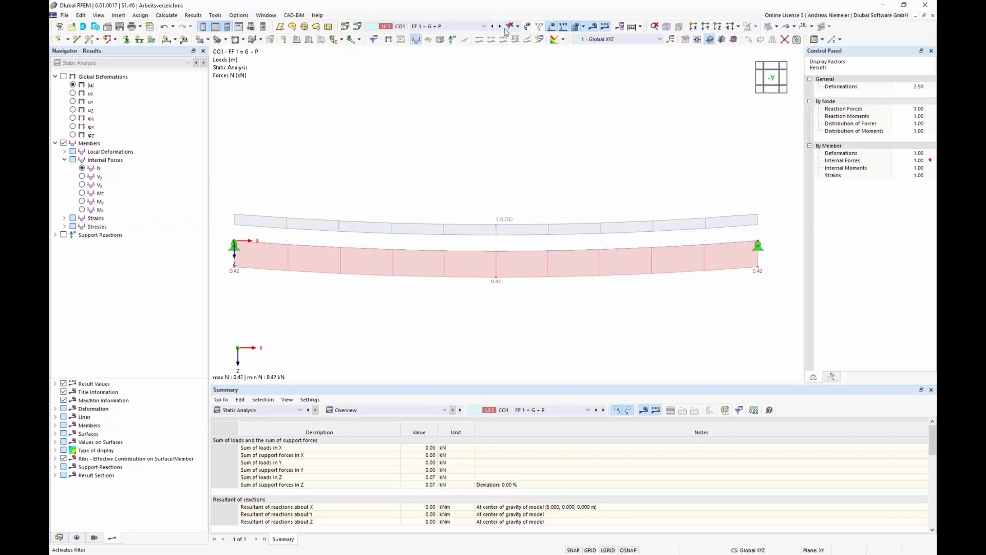
{"action": "left_click", "coordinate": [502, 28]}
{"action": "left_click", "coordinate": [500, 29]}
{"action": "left_click", "coordinate": [499, 29]}
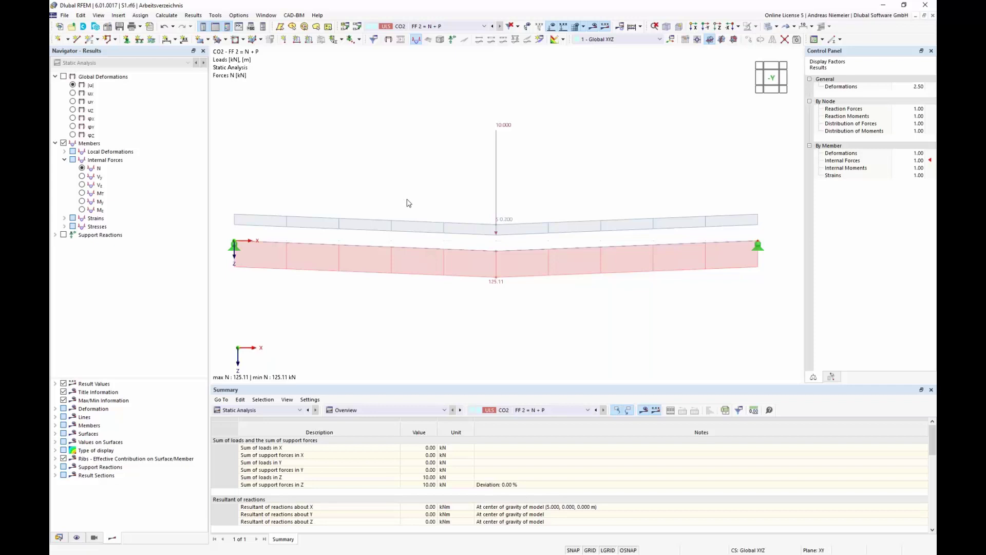
Step: Copy load combination CO1 and set the factor of LC1 to 1.35 in the copy
{"action": "left_click", "coordinate": [357, 26]}
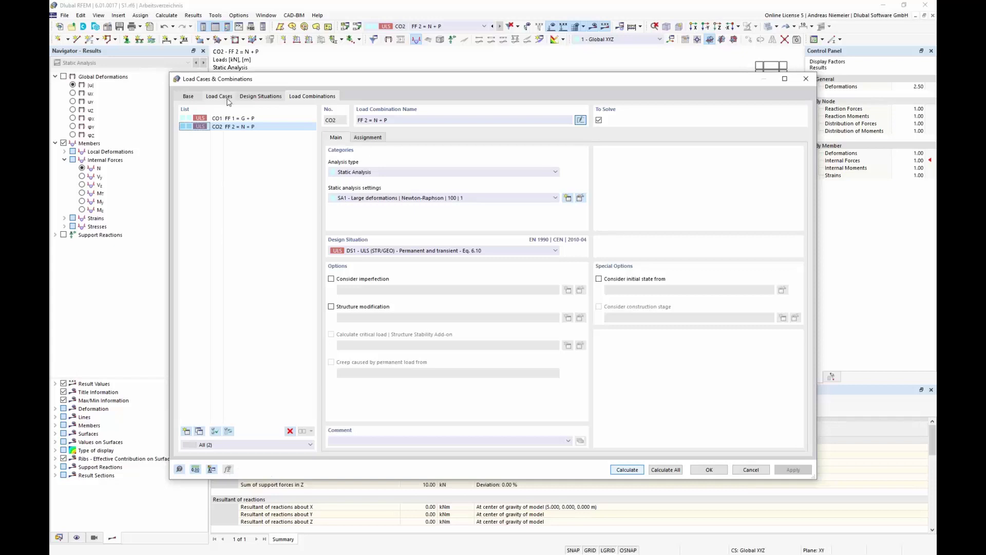
{"action": "left_click", "coordinate": [231, 118]}
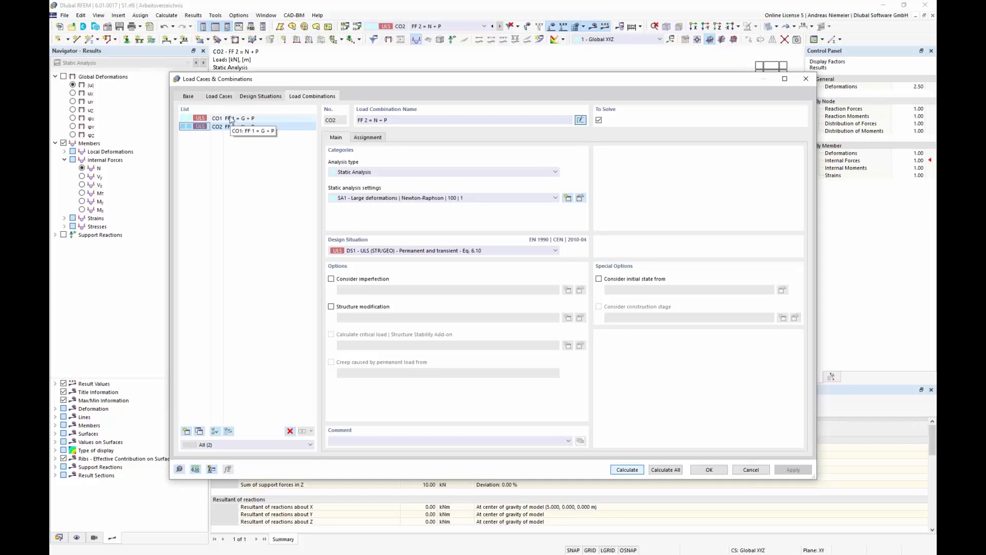
{"action": "left_click", "coordinate": [198, 431]}
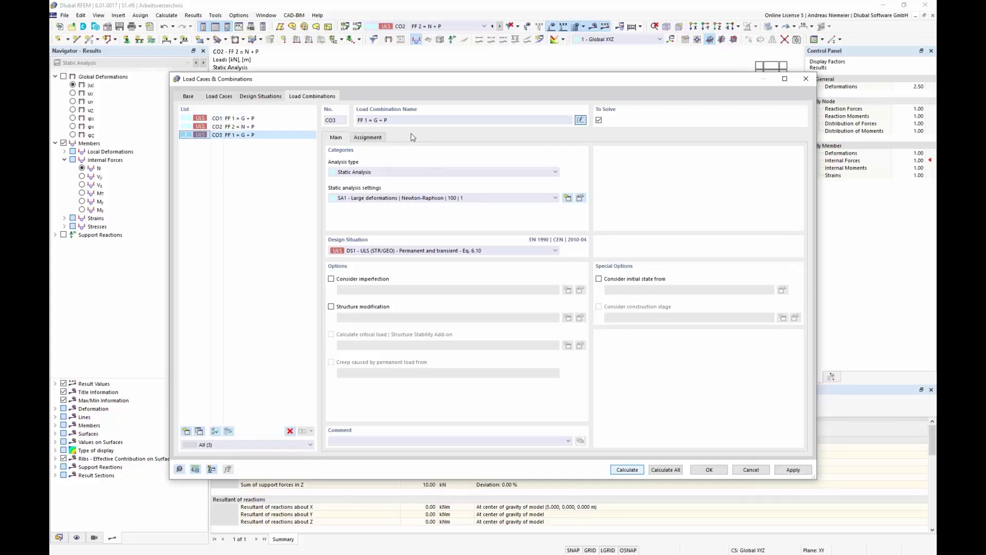
{"action": "left_click", "coordinate": [373, 138]}
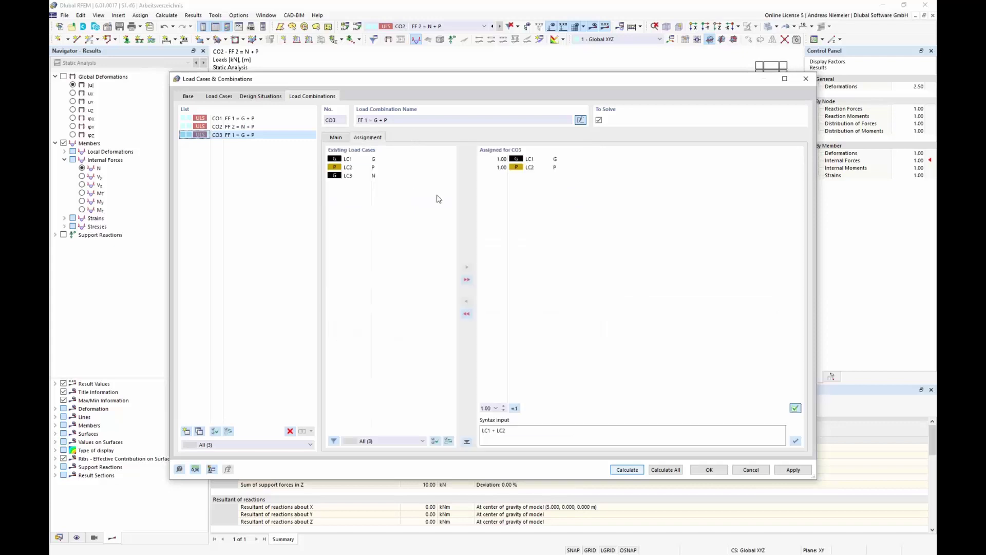
{"action": "left_click", "coordinate": [497, 160]}
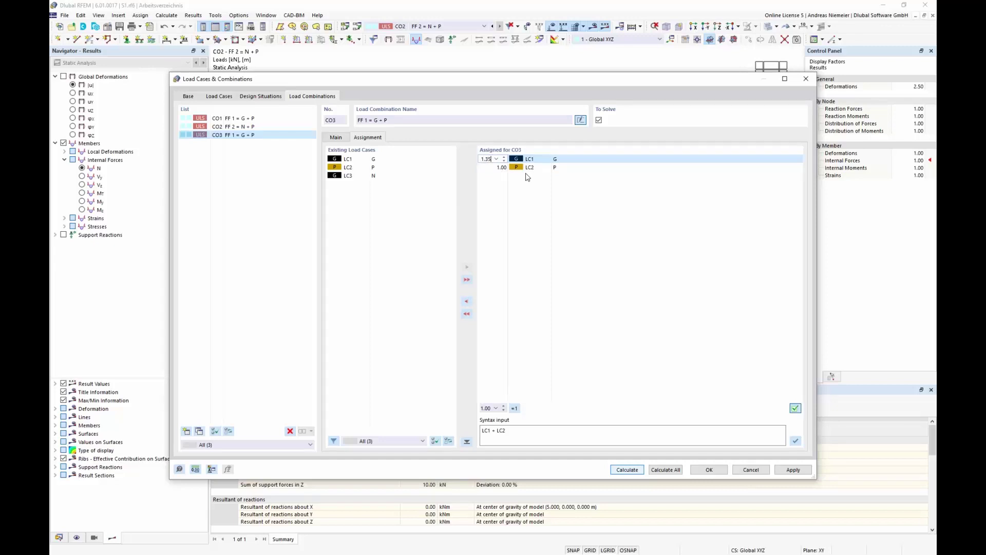
{"action": "left_click", "coordinate": [535, 170]}
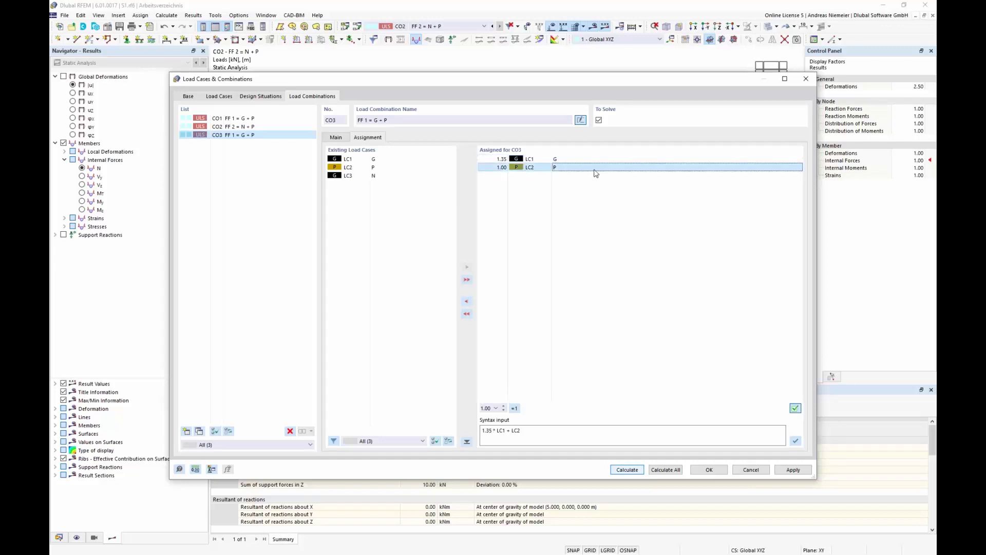
Step: Name load combination CO3 "FF 1 = 1,35 G + P" and calculate it
{"action": "left_click", "coordinate": [375, 119]}
{"action": "type", "text": "1,35"}
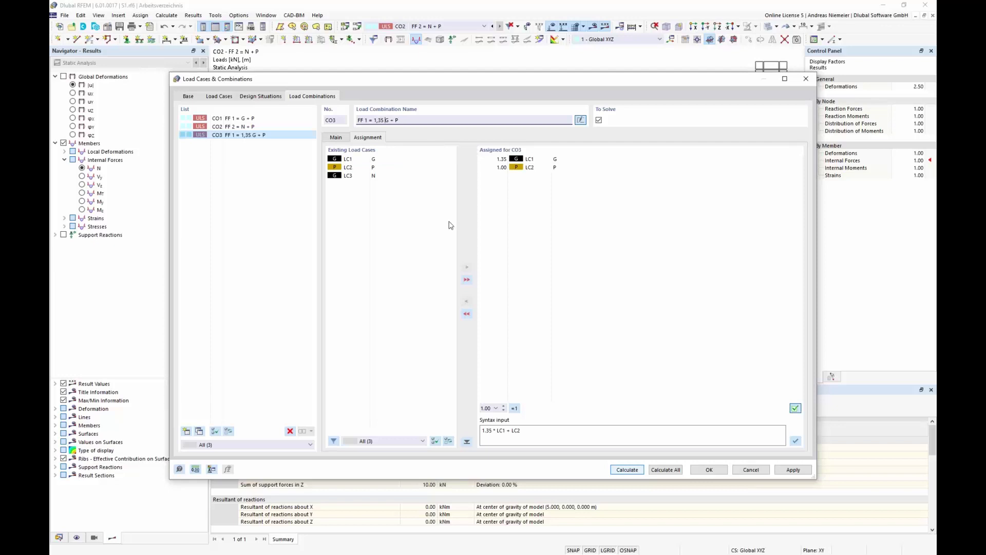
{"action": "left_click", "coordinate": [631, 471]}
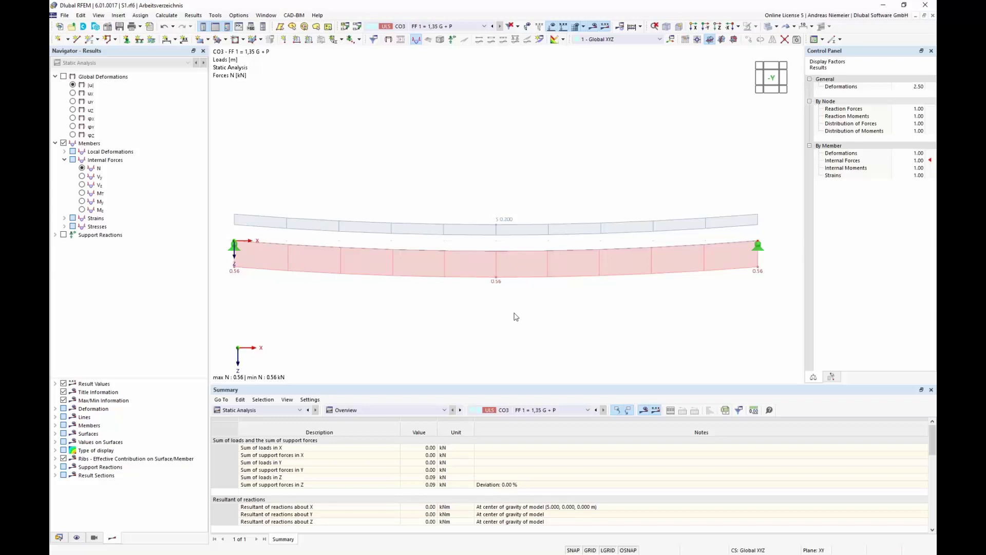
Step: Copy load combination CO3 and set the factor of LC2 to 1.35 in the copy
{"action": "left_click", "coordinate": [357, 26]}
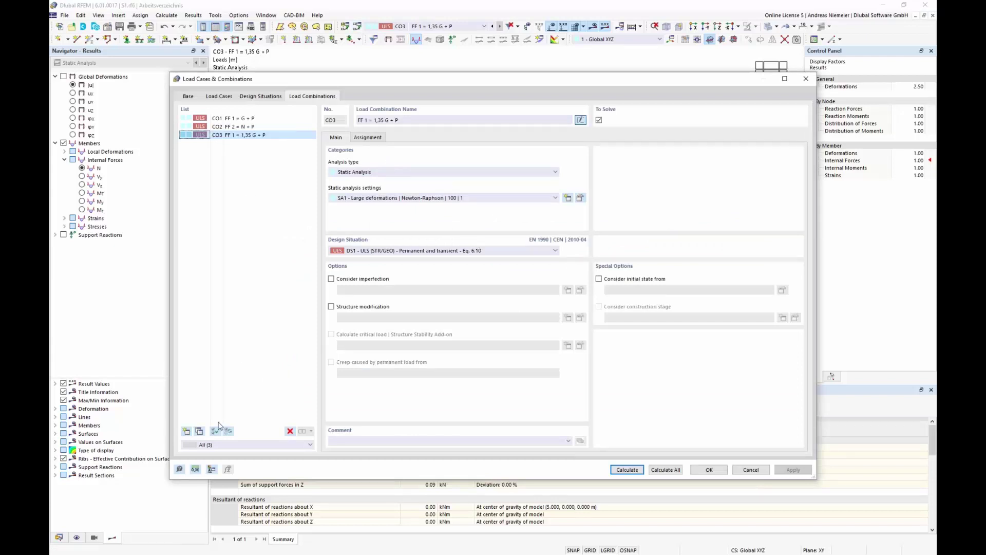
{"action": "left_click", "coordinate": [200, 432]}
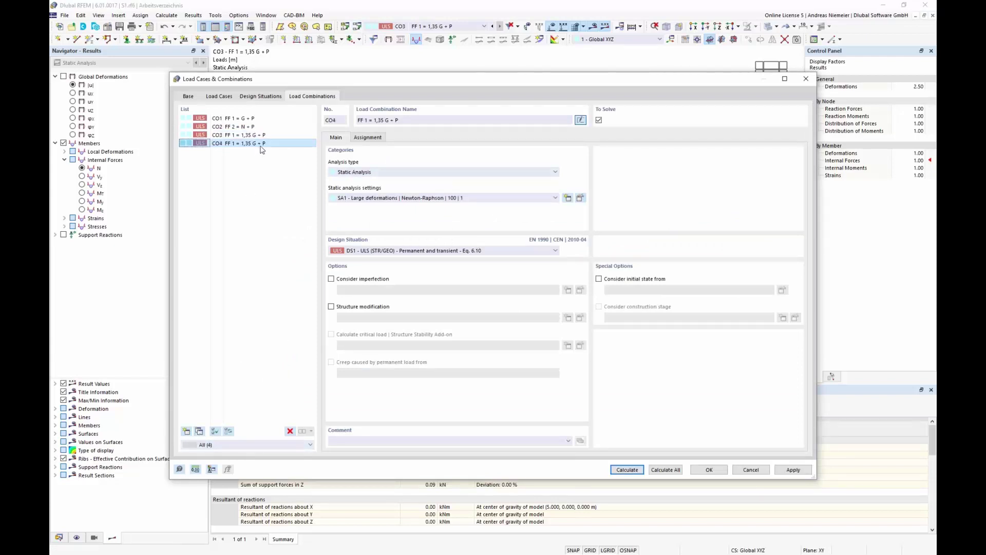
{"action": "left_click", "coordinate": [363, 138]}
{"action": "left_click", "coordinate": [534, 167]}
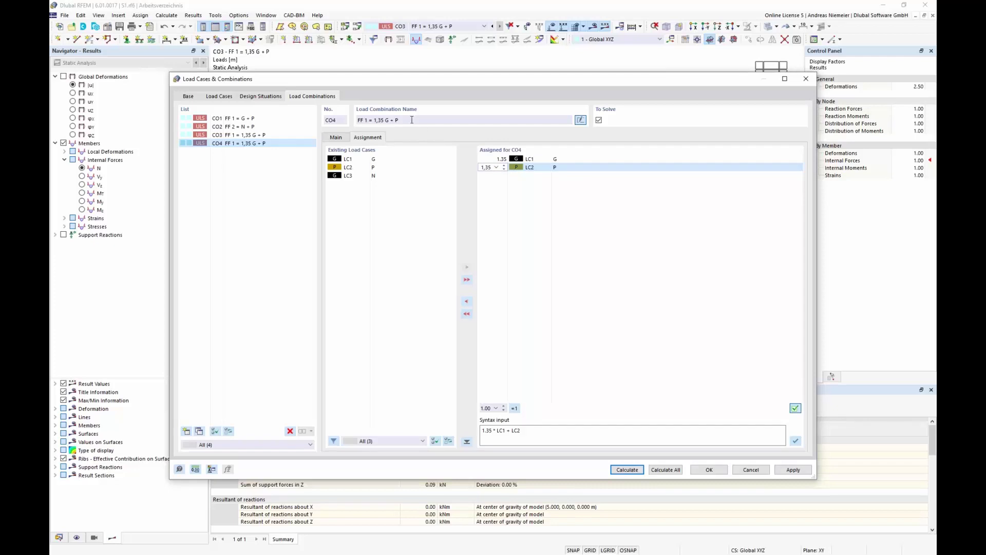
Step: Rename load combination CO4 as "FF 4 = 1,35 G + 1,35 P"
{"action": "left_click", "coordinate": [395, 120]}
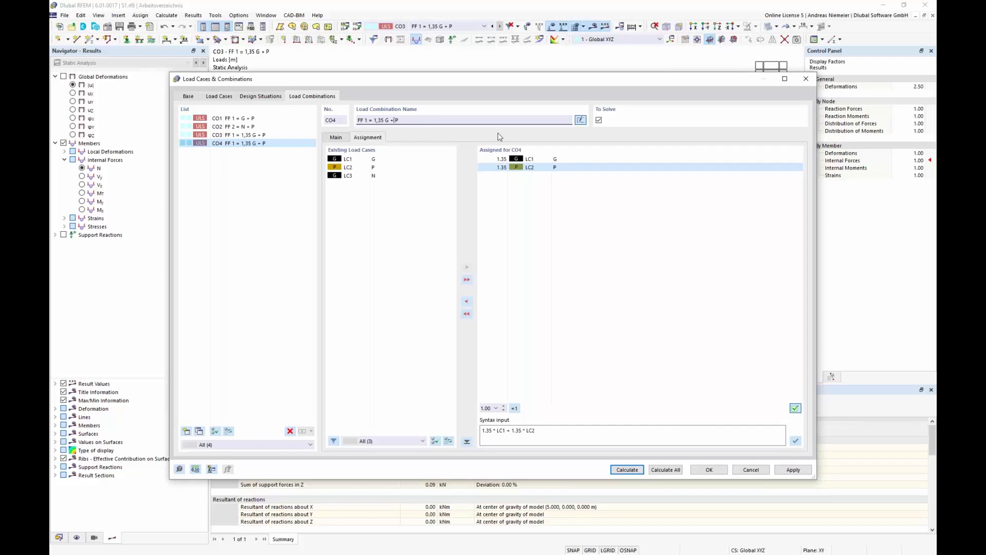
{"action": "type", "text": "1,35"}
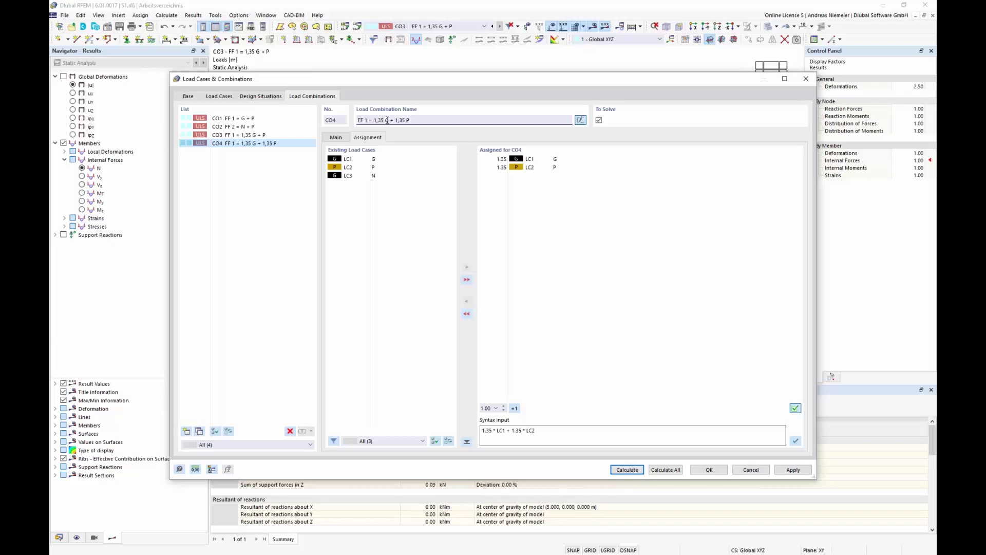
{"action": "key", "text": "BackSpace"}
{"action": "type", "text": "4"}
Step: Rename load combination CO3 as "FF 3 = 1,35 G + P" and calculate CO4
{"action": "left_click", "coordinate": [237, 136]}
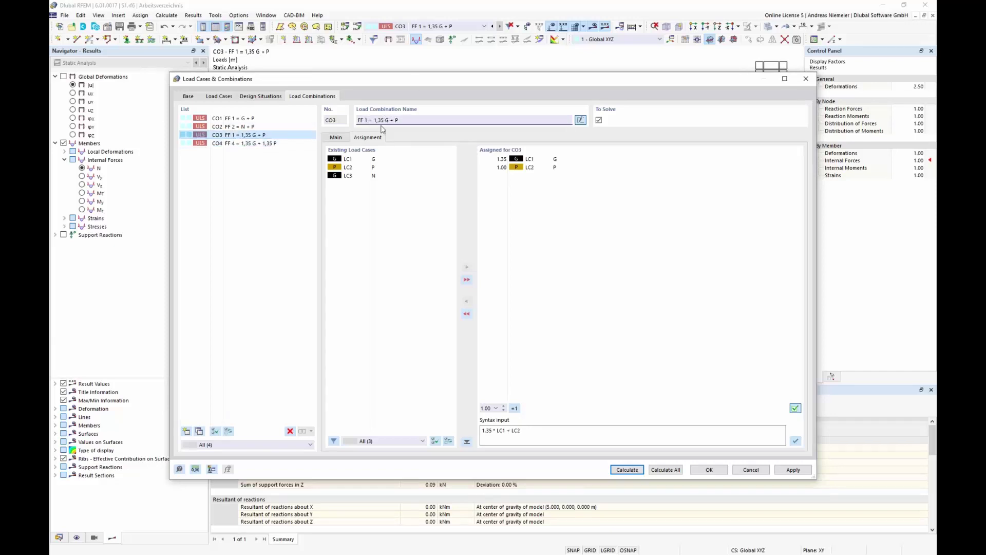
{"action": "key", "text": "BackSpace"}
{"action": "type", "text": "3"}
{"action": "left_click", "coordinate": [263, 143]}
{"action": "left_click", "coordinate": [627, 470]}
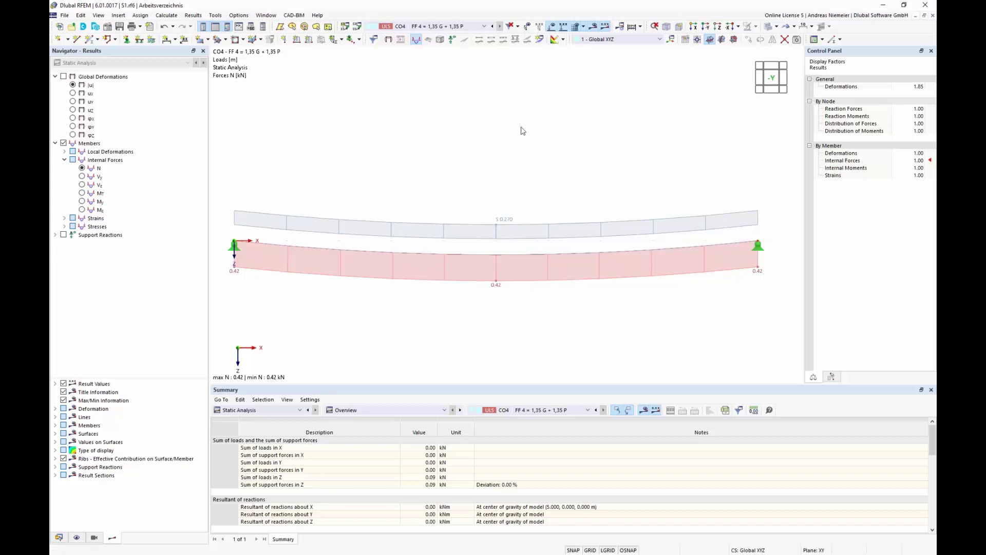
{"action": "left_click", "coordinate": [481, 27]}
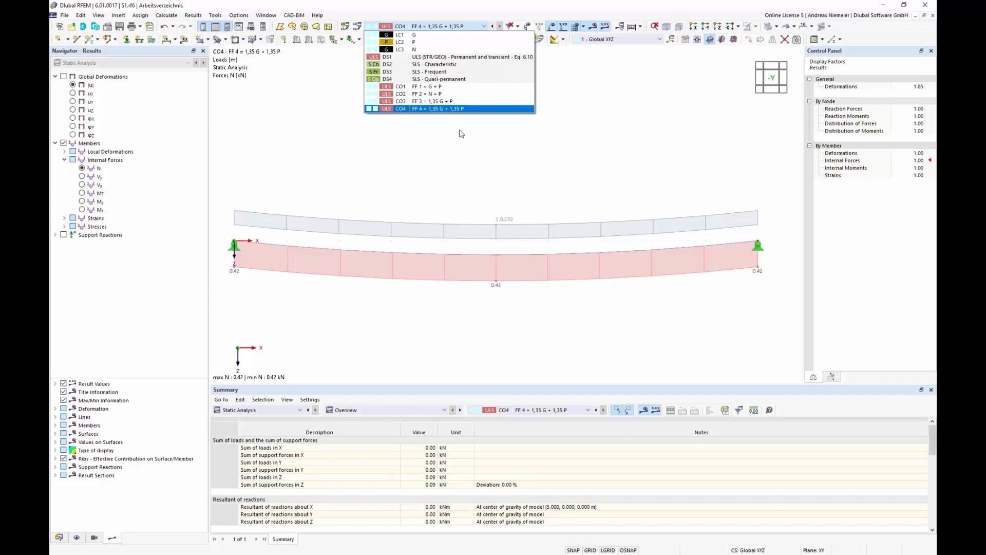
{"action": "left_click", "coordinate": [511, 130]}
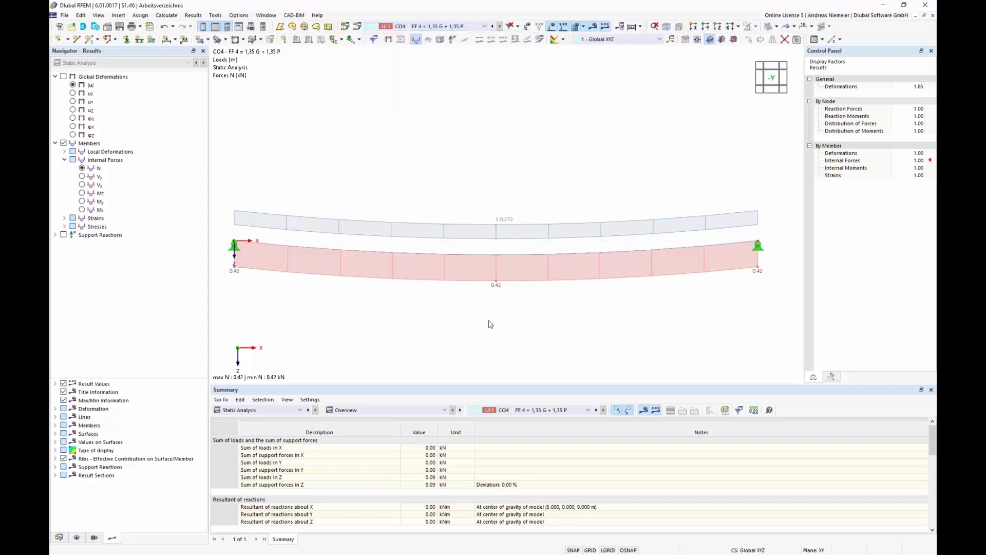
Step: Add load case LC4 named Q in the load case table
{"action": "left_click", "coordinate": [276, 409]}
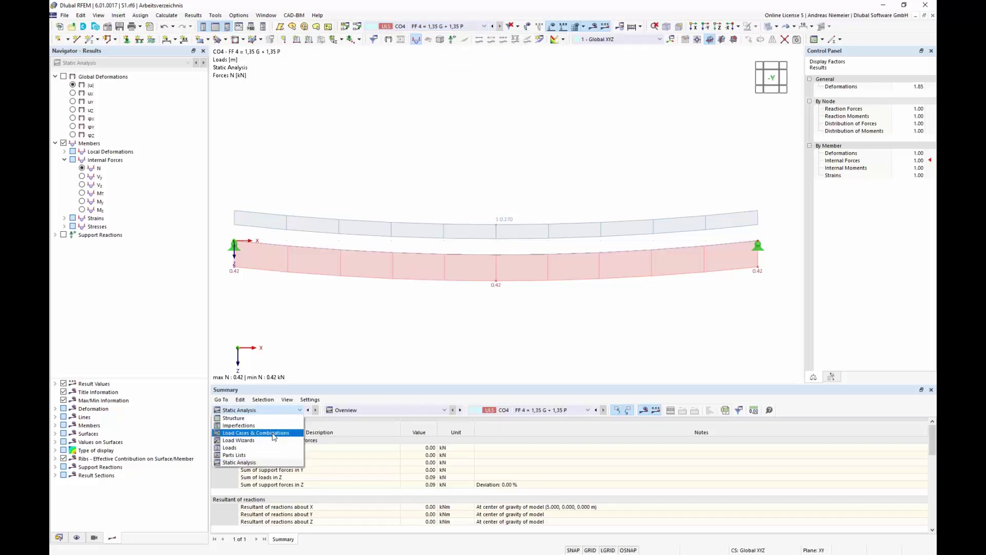
{"action": "left_click", "coordinate": [256, 433]}
{"action": "left_click", "coordinate": [270, 462]}
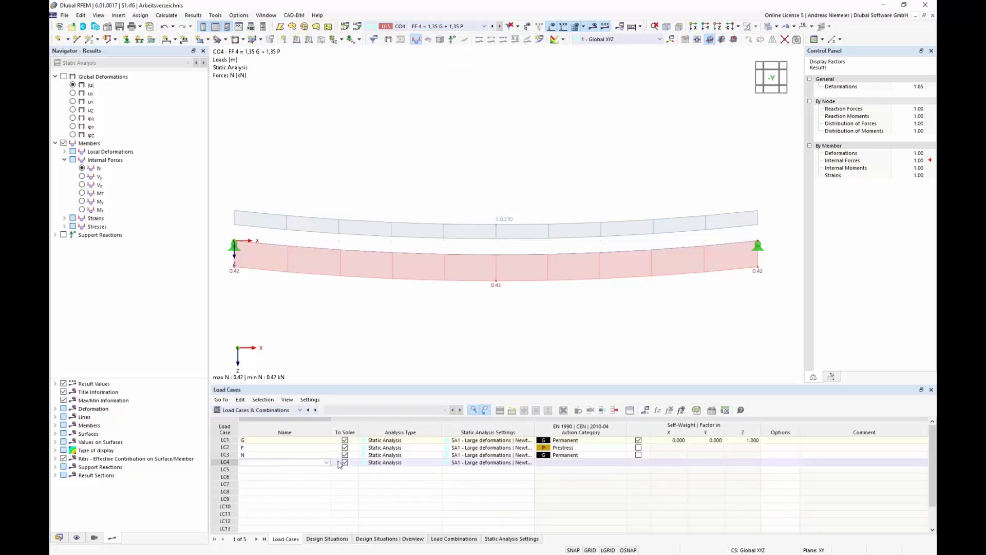
{"action": "left_click", "coordinate": [324, 485]}
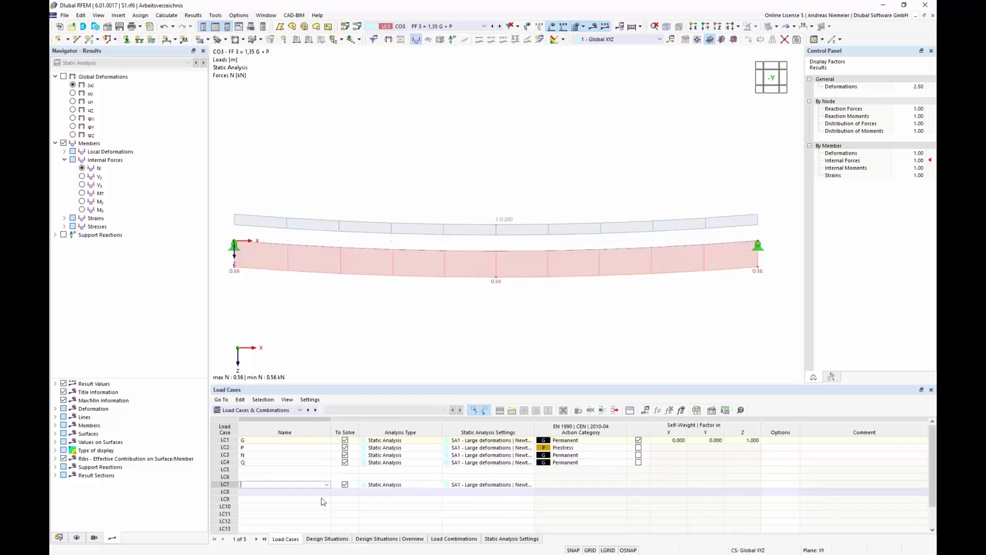
Step: Set the action category of load case LC4 (Q) to "Imposed loads - category H: roofs"
{"action": "left_click", "coordinate": [604, 464]}
{"action": "left_click", "coordinate": [622, 463]}
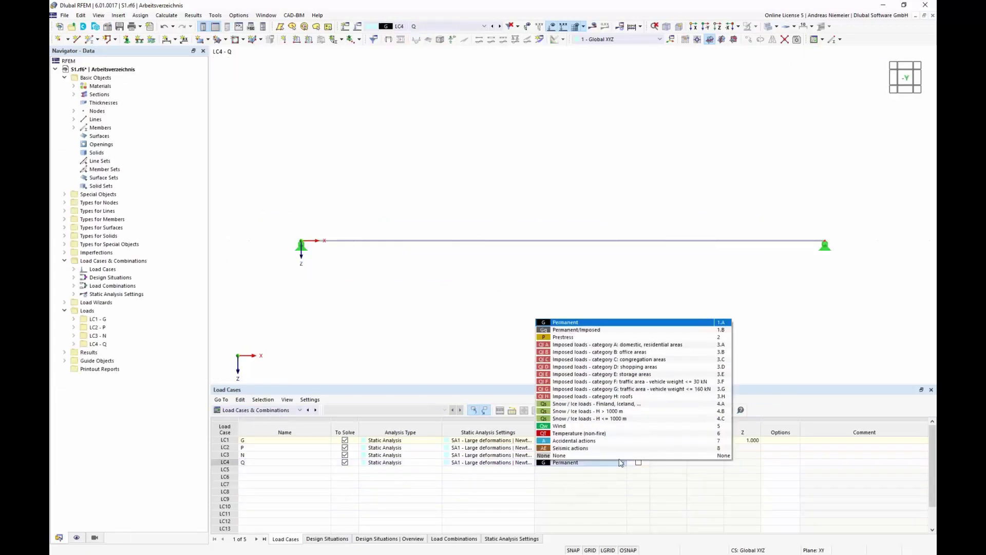
{"action": "left_click_drag", "start_coordinate": [558, 463], "coordinate": [557, 529]}
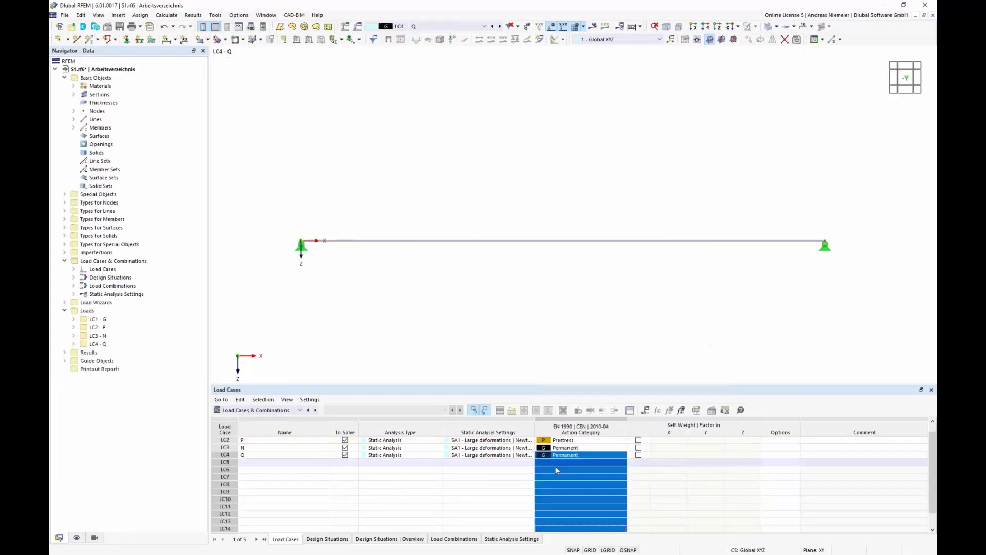
{"action": "left_click", "coordinate": [565, 457]}
{"action": "left_click", "coordinate": [622, 456]}
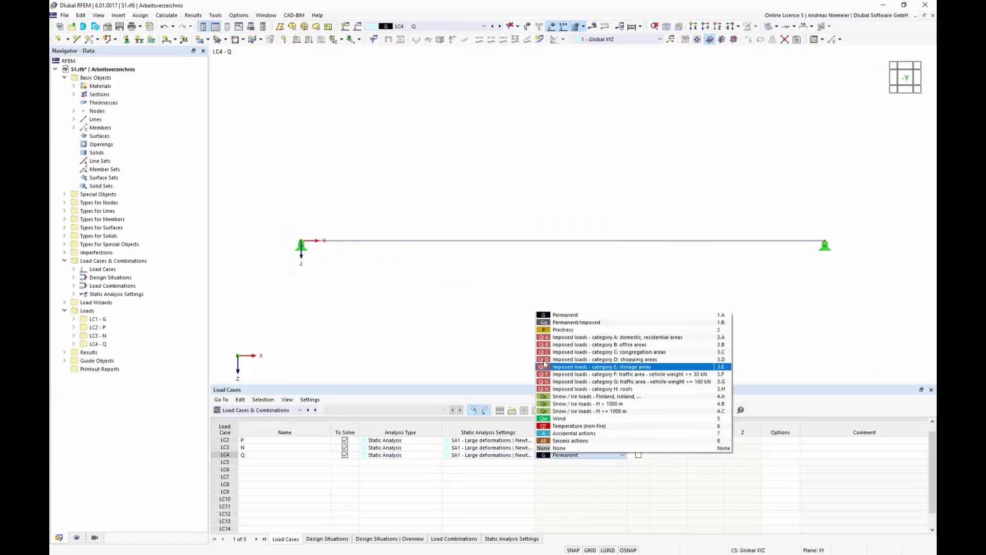
{"action": "left_click", "coordinate": [557, 390]}
{"action": "left_click", "coordinate": [562, 455]}
{"action": "left_click", "coordinate": [623, 455]}
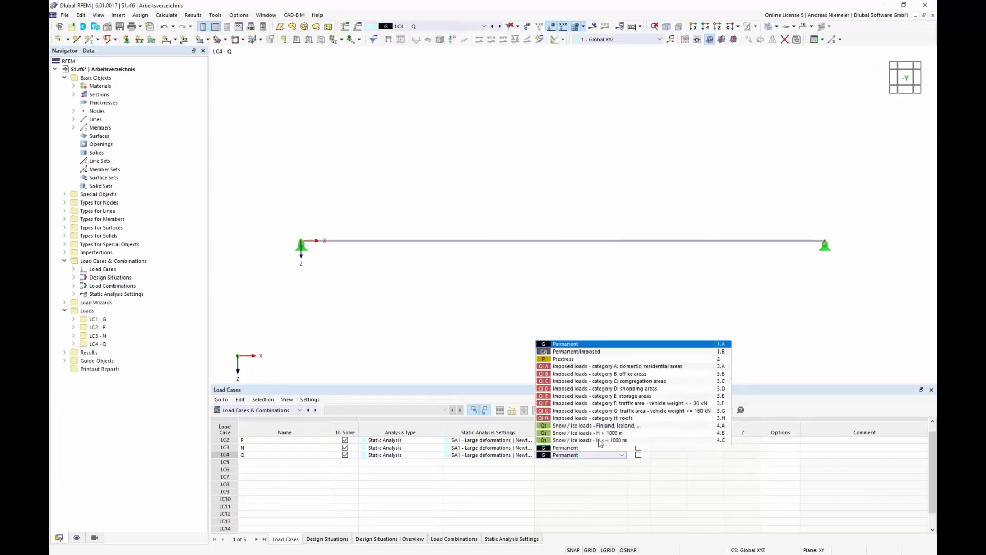
{"action": "left_click", "coordinate": [570, 391]}
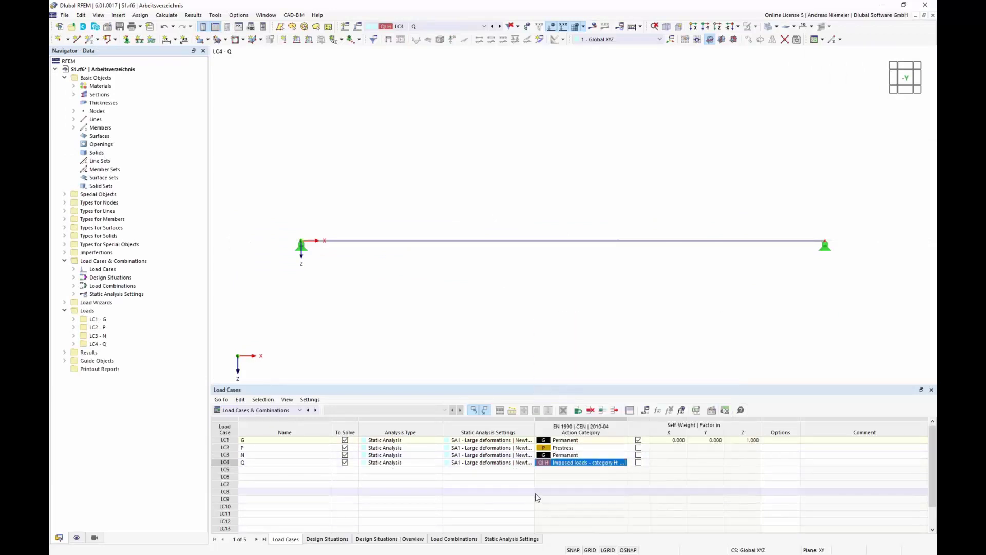
Step: Apply a uniform 5 kN/m member load in load case Q to the cable, acting globally in Z on projected length
{"action": "left_click", "coordinate": [308, 39]}
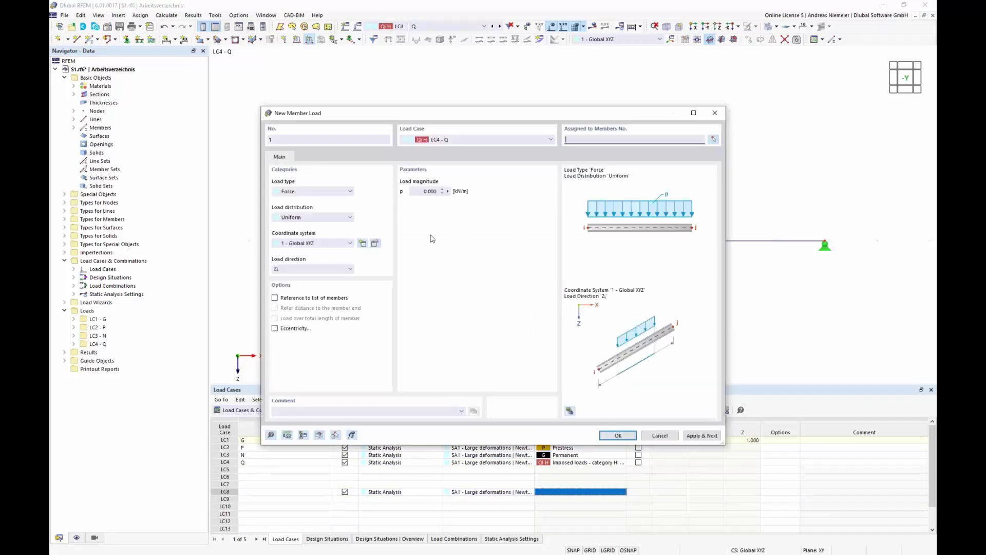
{"action": "left_click", "coordinate": [430, 191]}
{"action": "type", "text": "5"}
{"action": "left_click", "coordinate": [318, 269]}
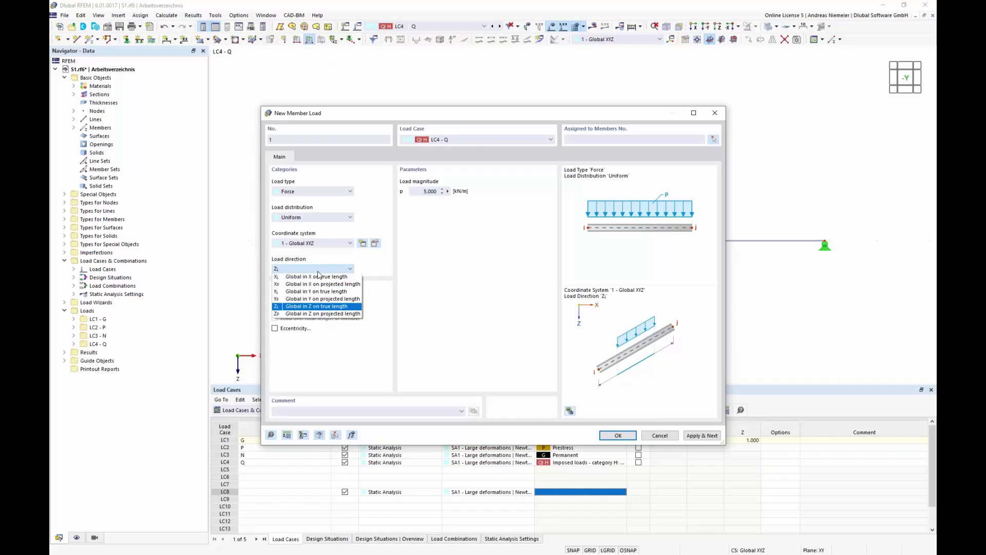
{"action": "left_click", "coordinate": [311, 315]}
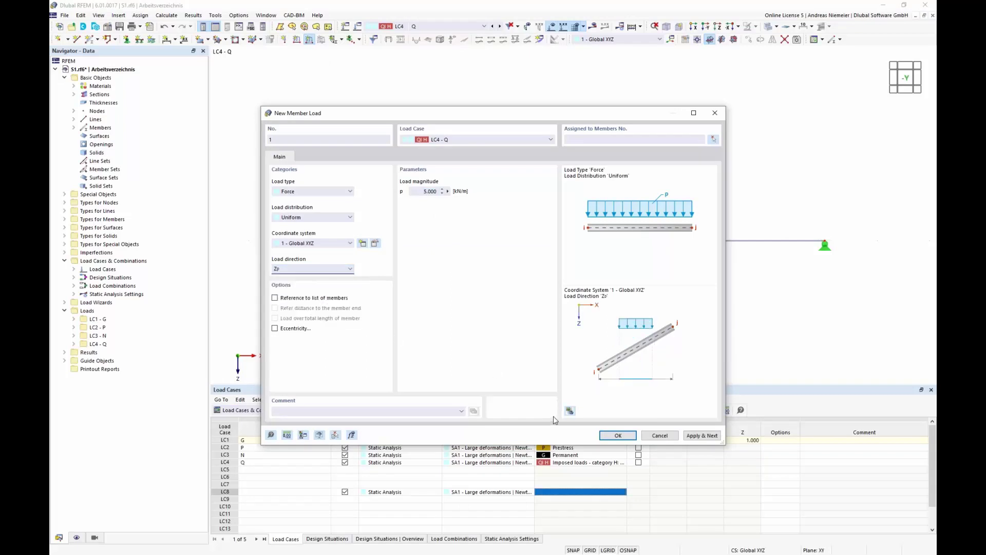
{"action": "left_click", "coordinate": [618, 436]}
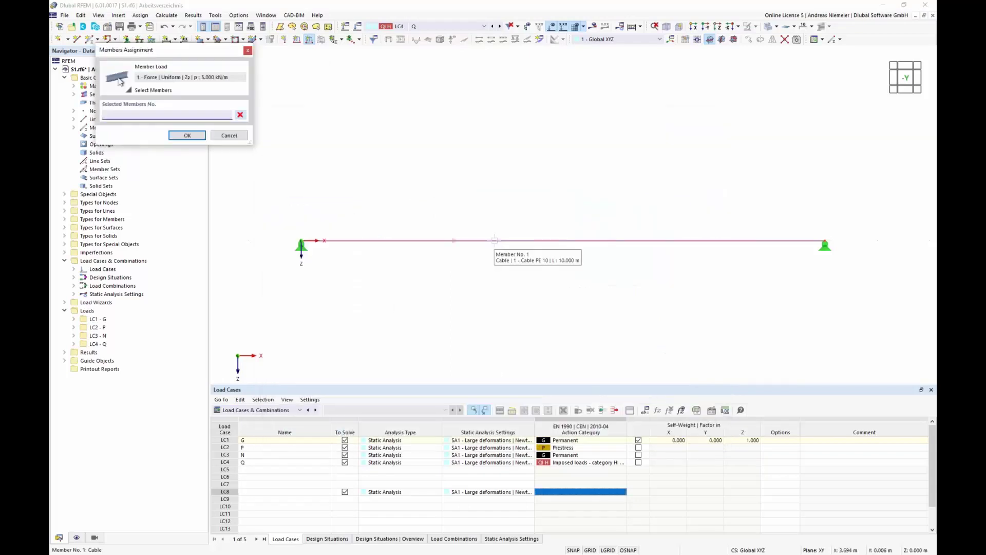
{"action": "left_click", "coordinate": [490, 241]}
{"action": "left_click", "coordinate": [191, 137]}
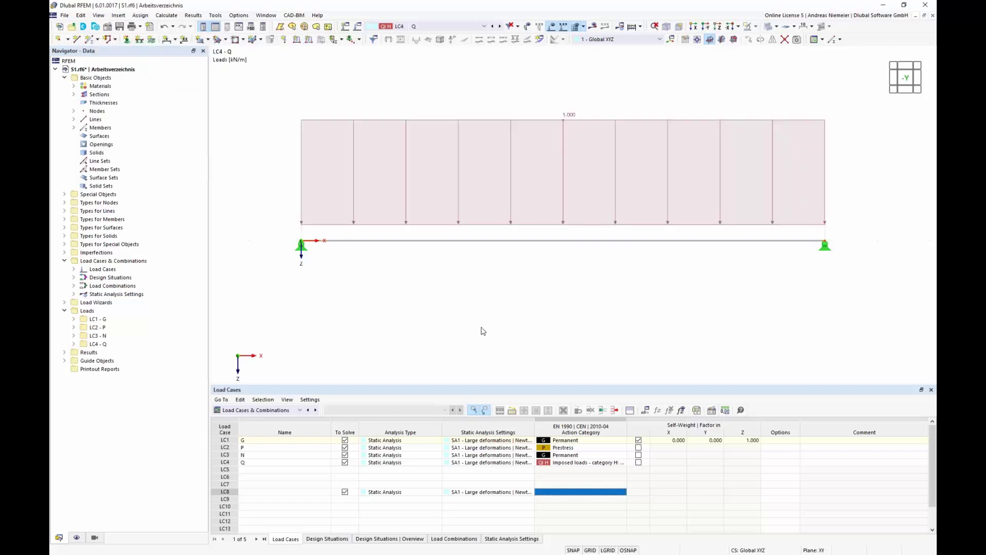
Step: Calculate load case LC4 (Q) and display its results on the cable in an isometric-like view
{"action": "right_click", "coordinate": [481, 328]}
{"action": "left_click", "coordinate": [544, 263]}
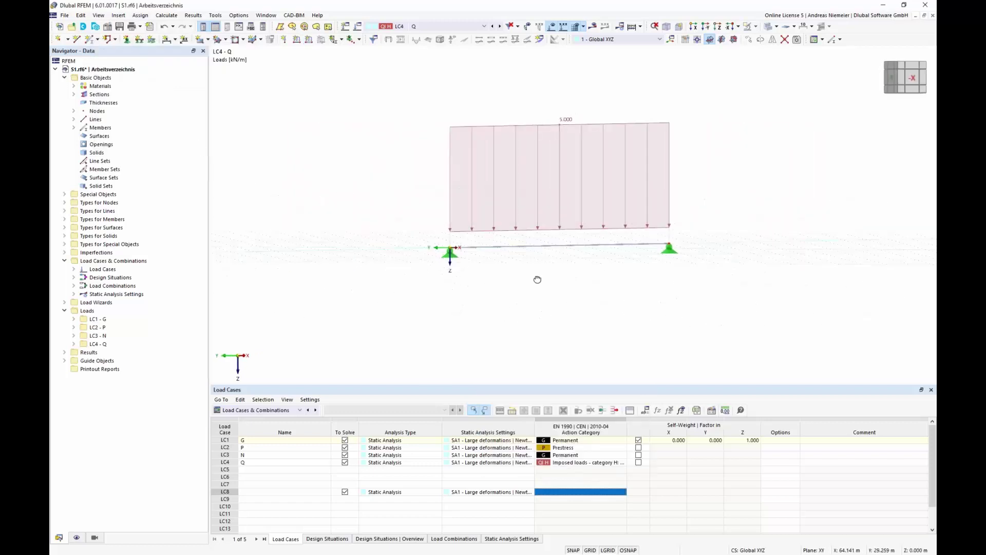
{"action": "left_click", "coordinate": [593, 27]}
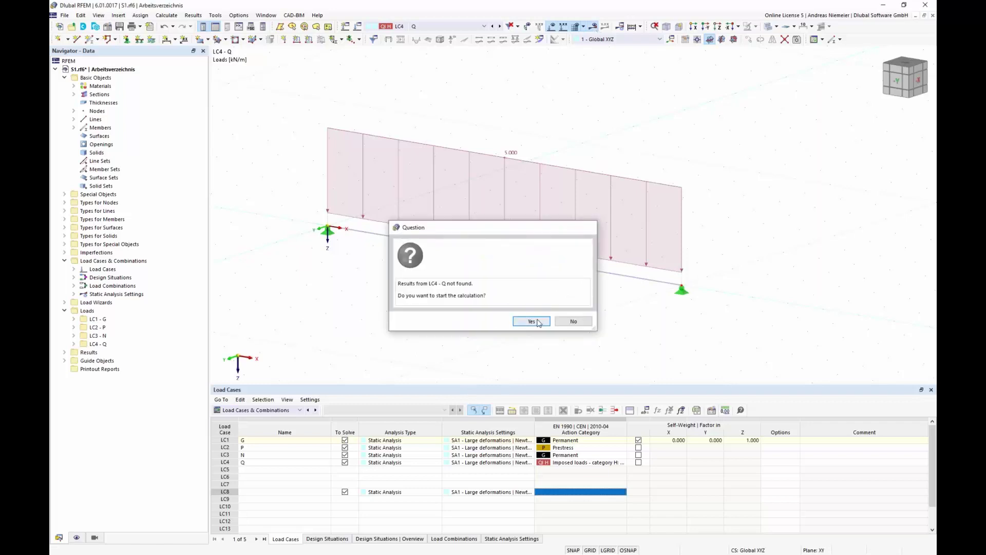
{"action": "left_click", "coordinate": [532, 321]}
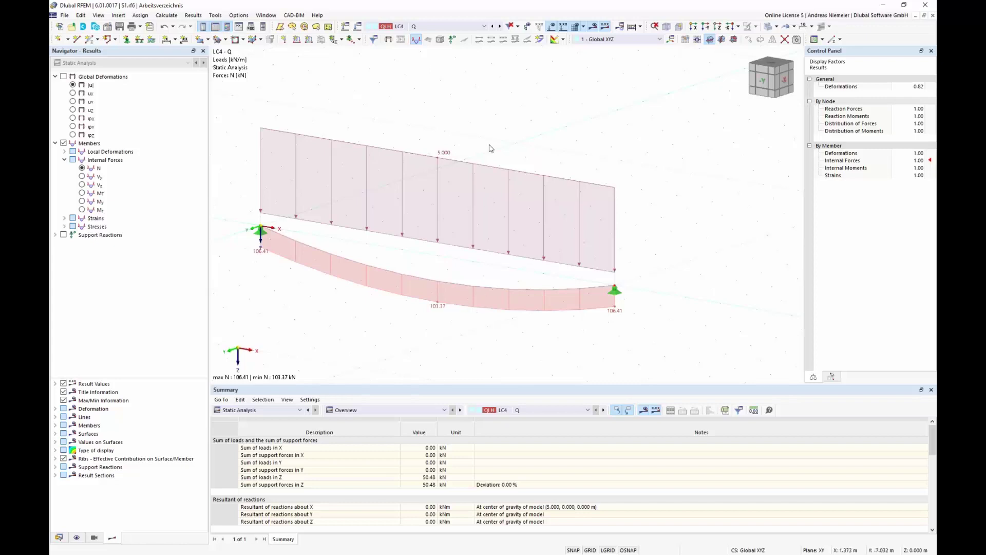
{"action": "left_click", "coordinate": [437, 27]}
{"action": "key", "text": "Up"}
{"action": "key", "text": "Up"}
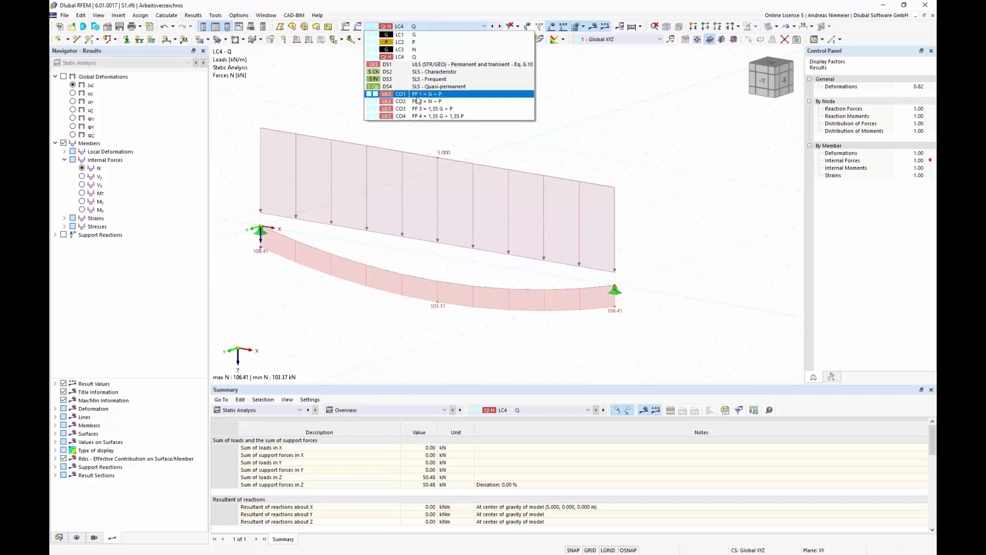
{"action": "left_click", "coordinate": [566, 147]}
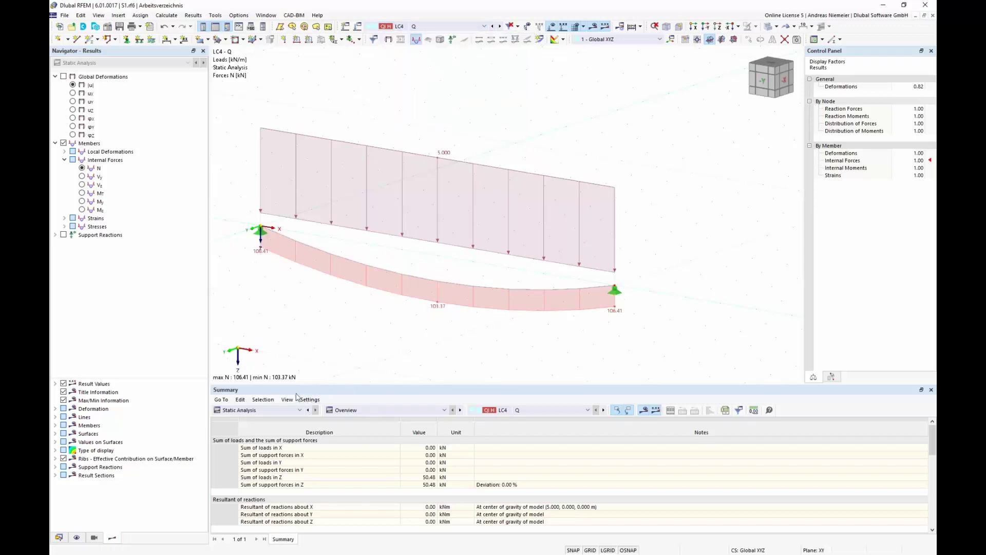
Step: Add a new load combination named "Q on FF 1"
{"action": "left_click", "coordinate": [357, 28]}
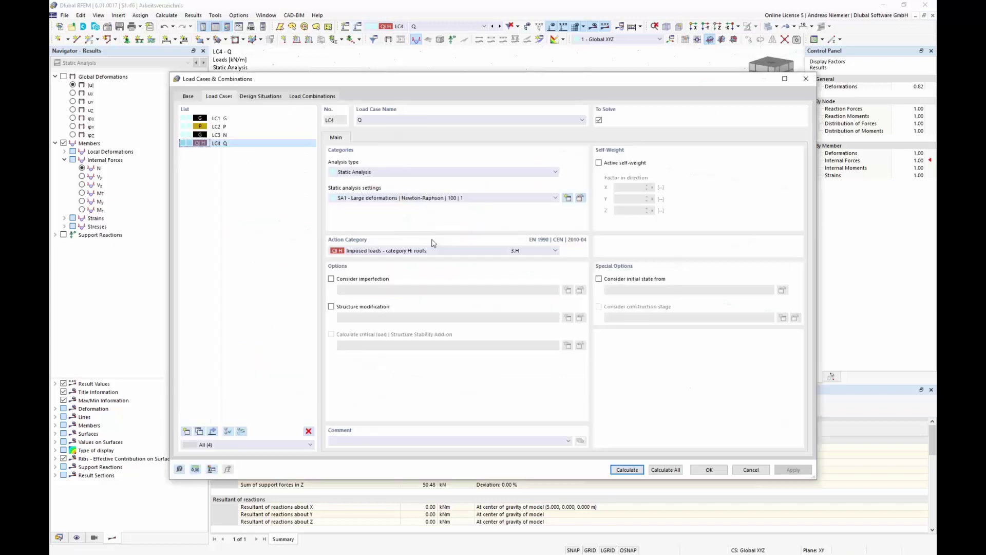
{"action": "left_click", "coordinate": [320, 97]}
{"action": "left_click", "coordinate": [187, 430]}
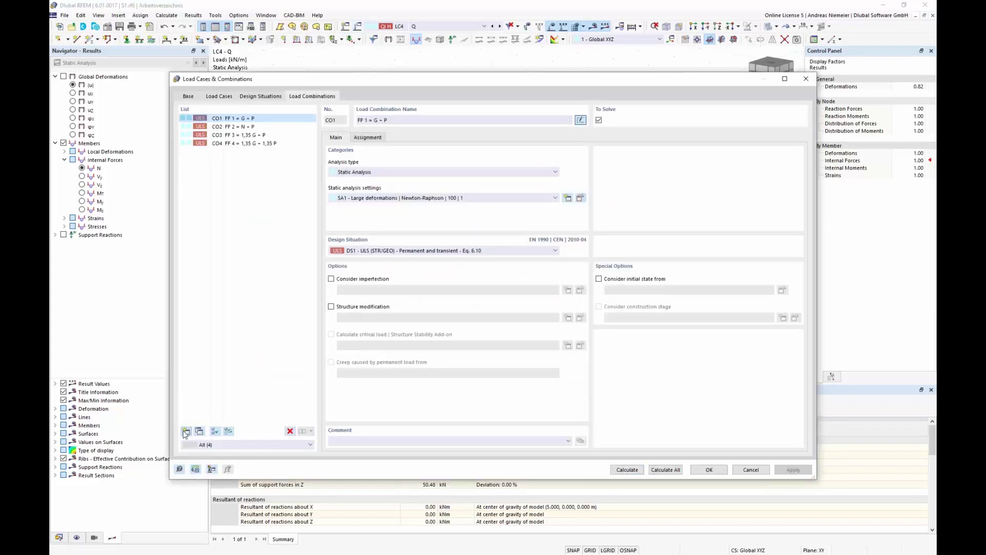
{"action": "left_click", "coordinate": [389, 121]}
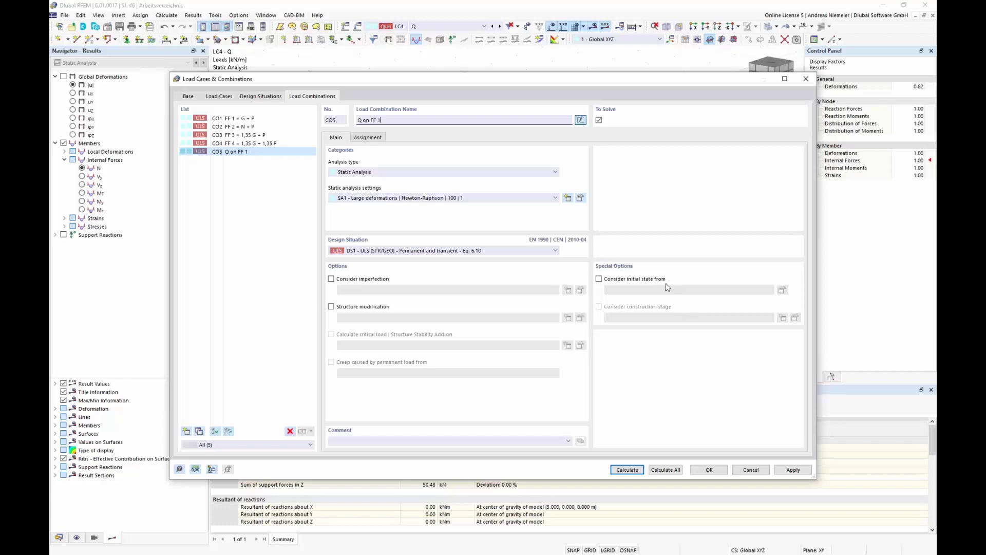
Step: Make load combination "Q on FF 1" consider the initial state from CO1 (FF 1 = G + P)
{"action": "left_click", "coordinate": [599, 279]}
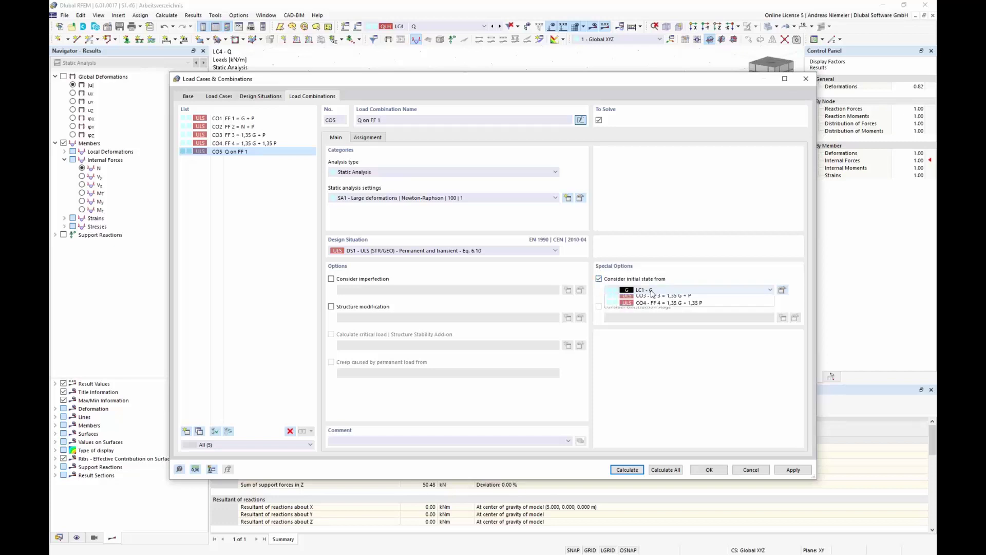
{"action": "left_click", "coordinate": [650, 290]}
{"action": "left_click", "coordinate": [654, 328]}
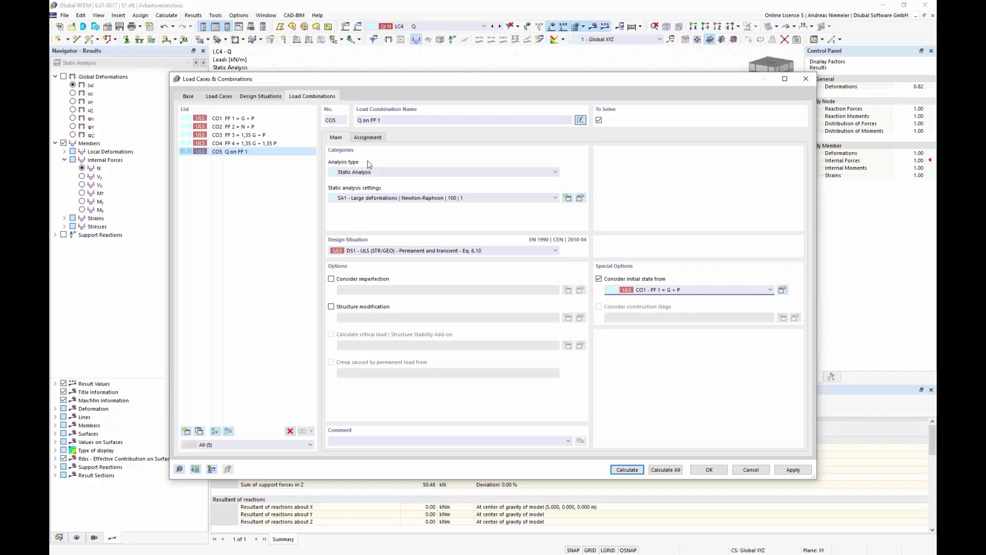
Step: Assign LC1, LC2 and LC4 with factor 1.00 to load combination "Q on FF 1" and calculate it
{"action": "left_click", "coordinate": [368, 139]}
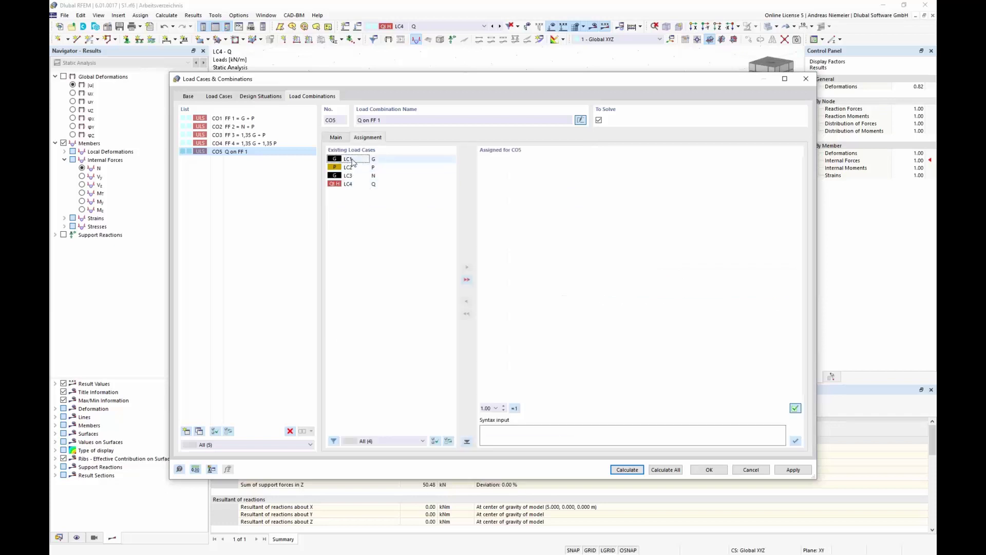
{"action": "double_click", "coordinate": [353, 163]}
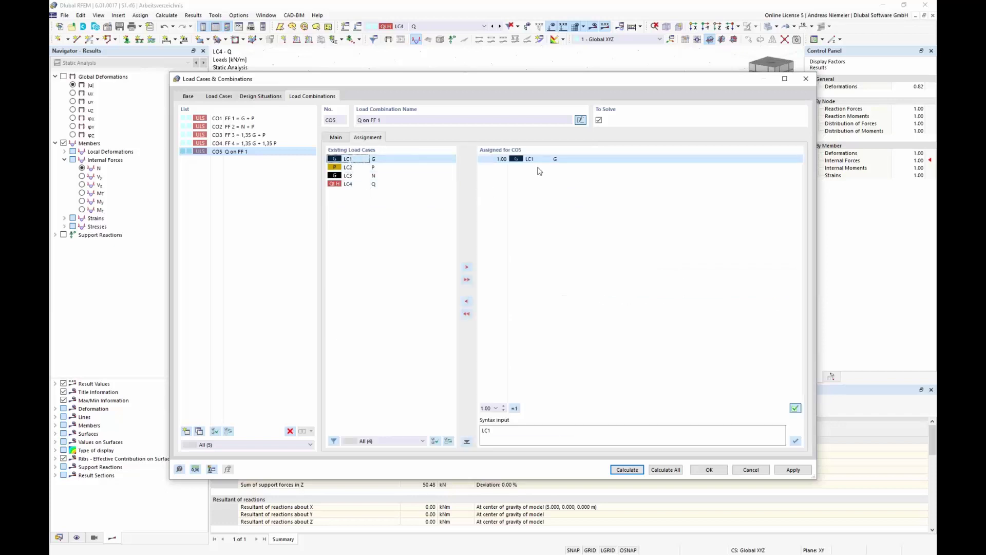
{"action": "double_click", "coordinate": [352, 168]}
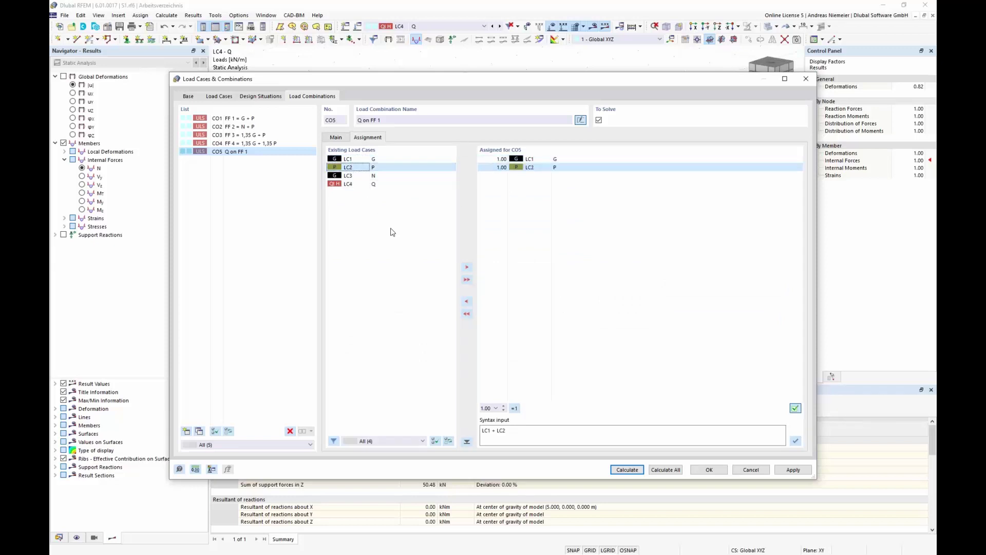
{"action": "double_click", "coordinate": [353, 183]}
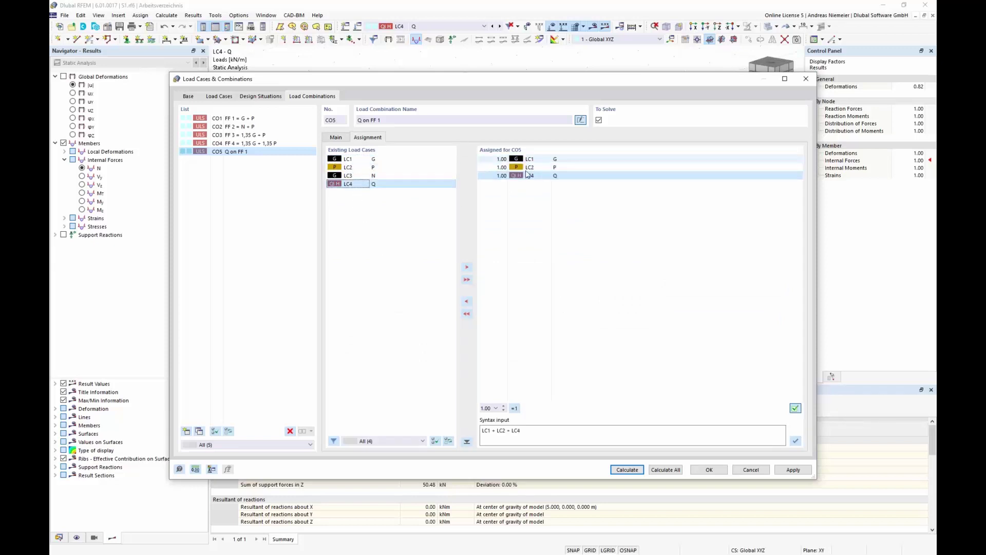
{"action": "left_click", "coordinate": [336, 137]}
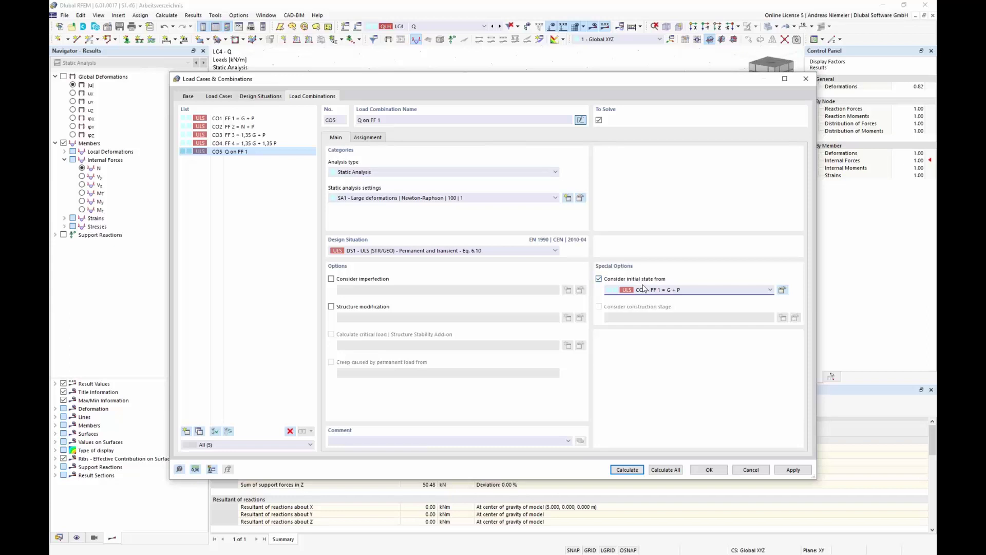
{"action": "left_click", "coordinate": [380, 136]}
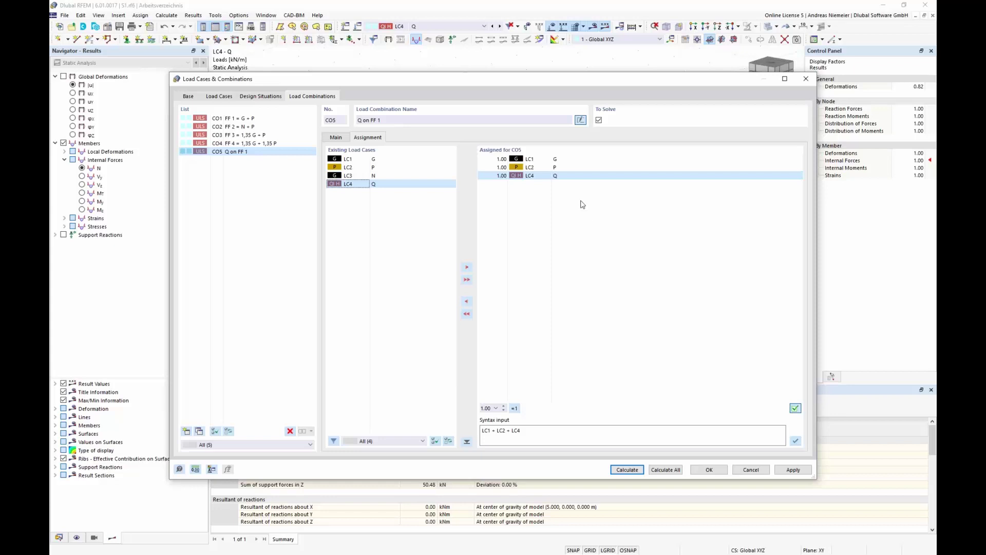
{"action": "left_click", "coordinate": [636, 474]}
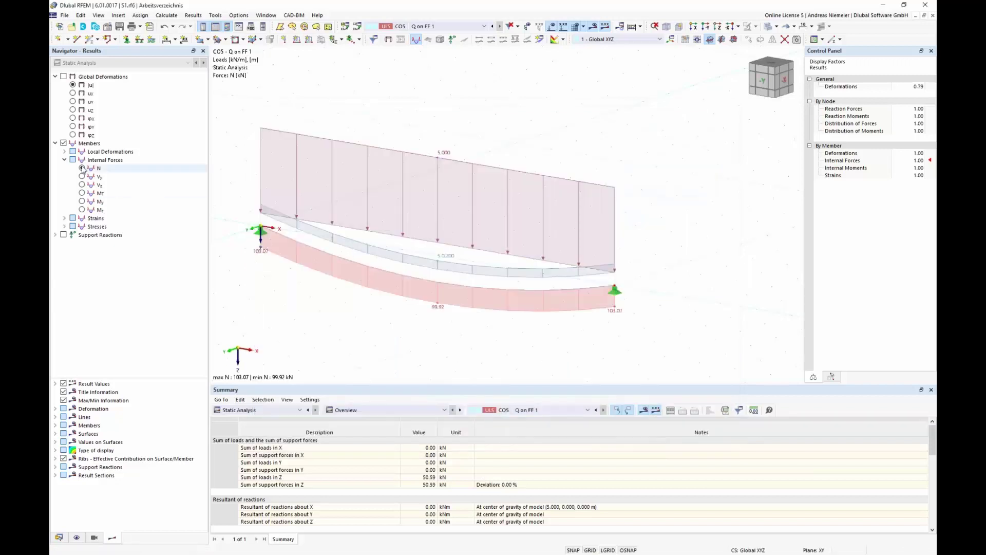
Step: Display the global deformations |u| of the cable for load combination "Q on FF 1"
{"action": "left_click", "coordinate": [63, 77]}
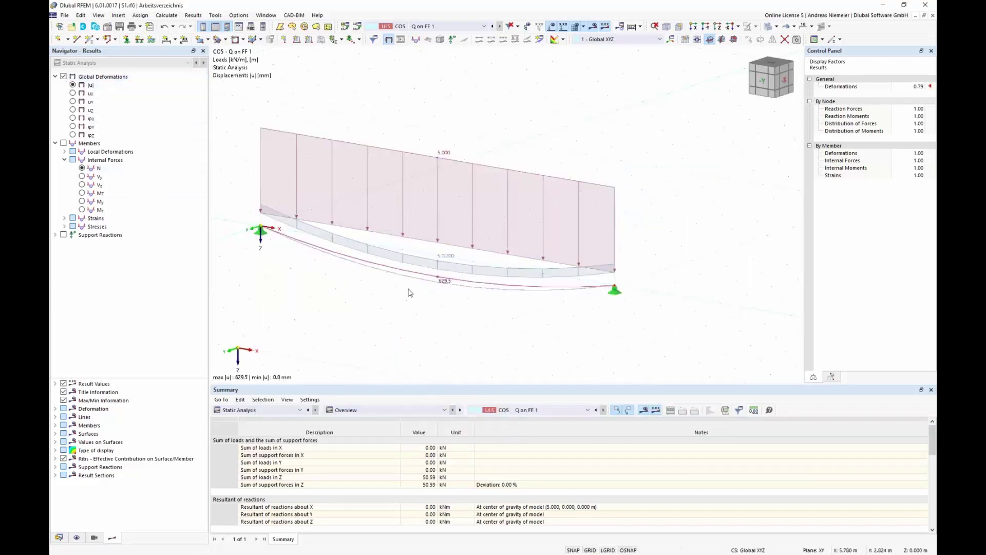
{"action": "scroll", "coordinate": [415, 280], "scroll_direction": "up", "scroll_amount": 4}
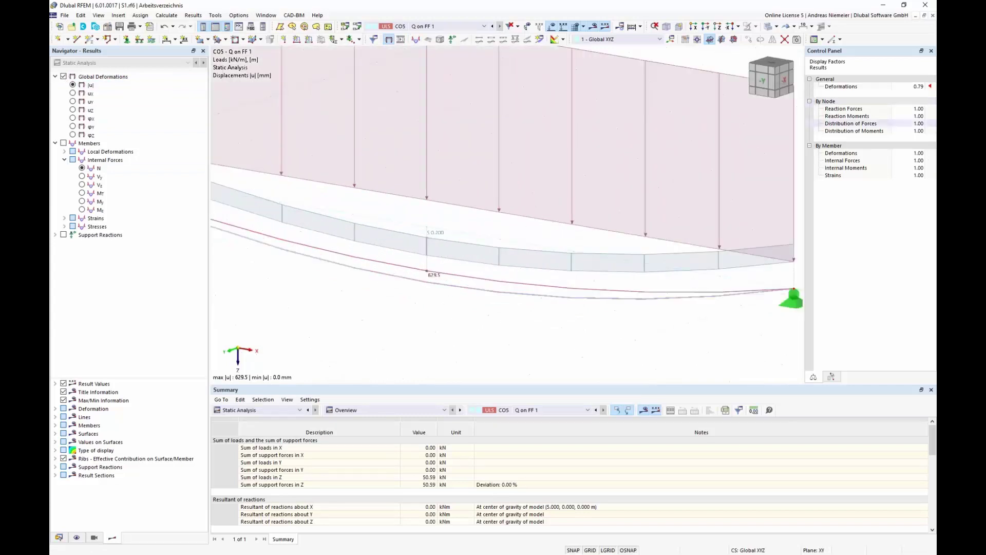
{"action": "scroll", "coordinate": [628, 255], "scroll_direction": "down", "scroll_amount": 1}
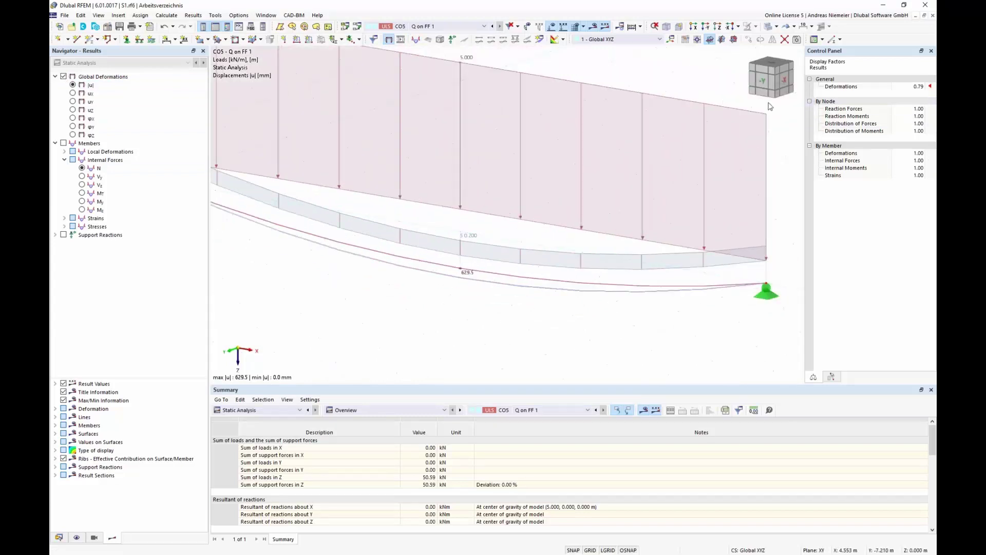
Step: Compare the cable topology shown on the original shape, the shape of the initial state and the deformed shape
{"action": "left_click", "coordinate": [794, 26]}
{"action": "left_click", "coordinate": [803, 40]}
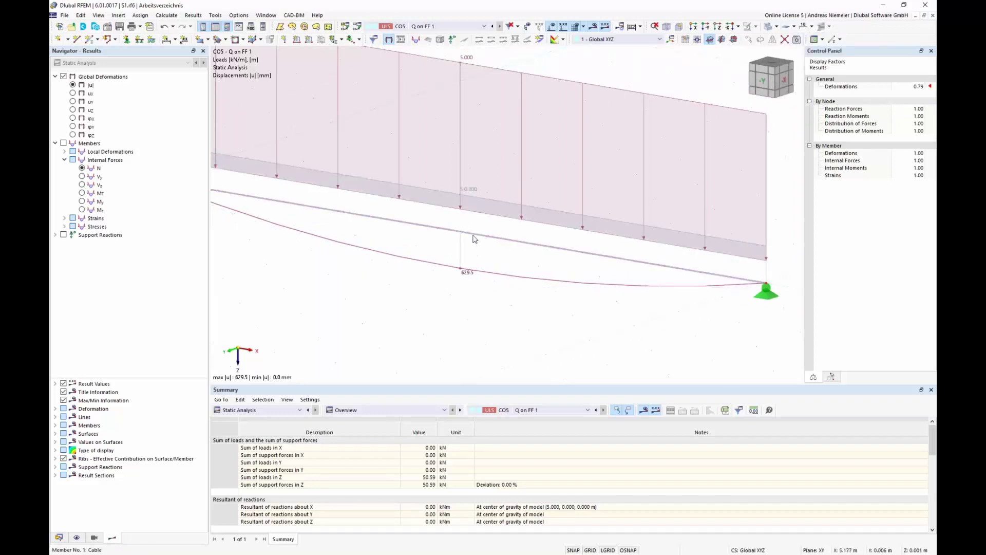
{"action": "left_click", "coordinate": [452, 230]}
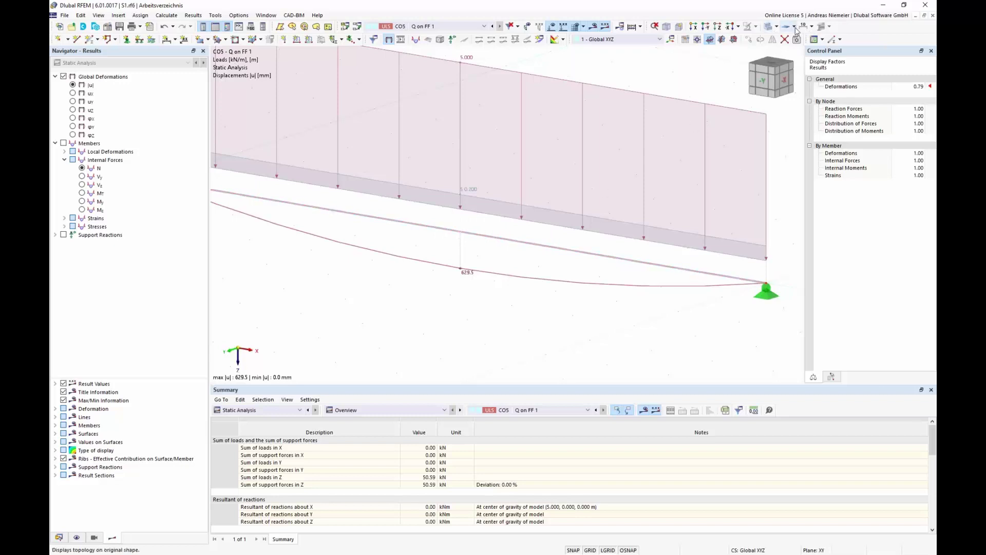
{"action": "left_click", "coordinate": [794, 27]}
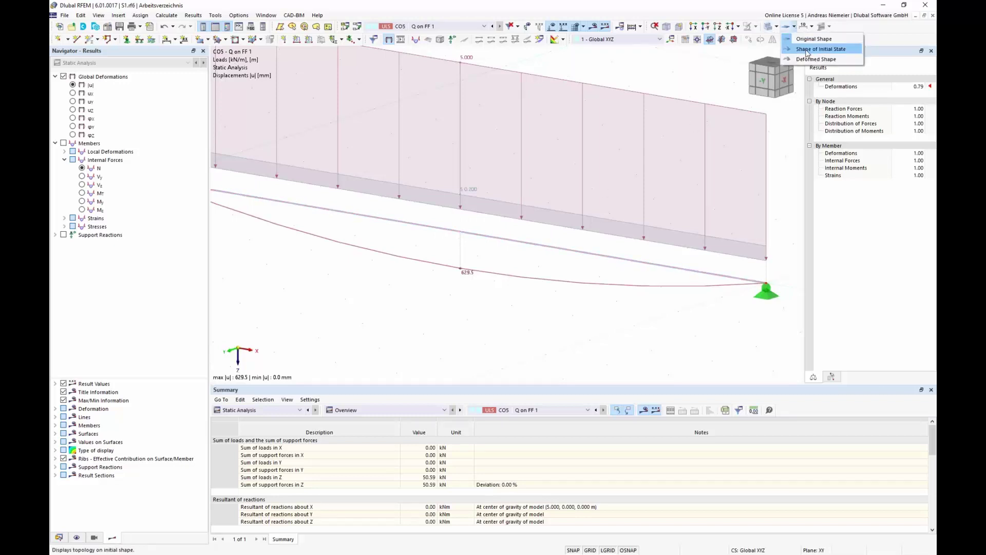
{"action": "left_click", "coordinate": [807, 49]}
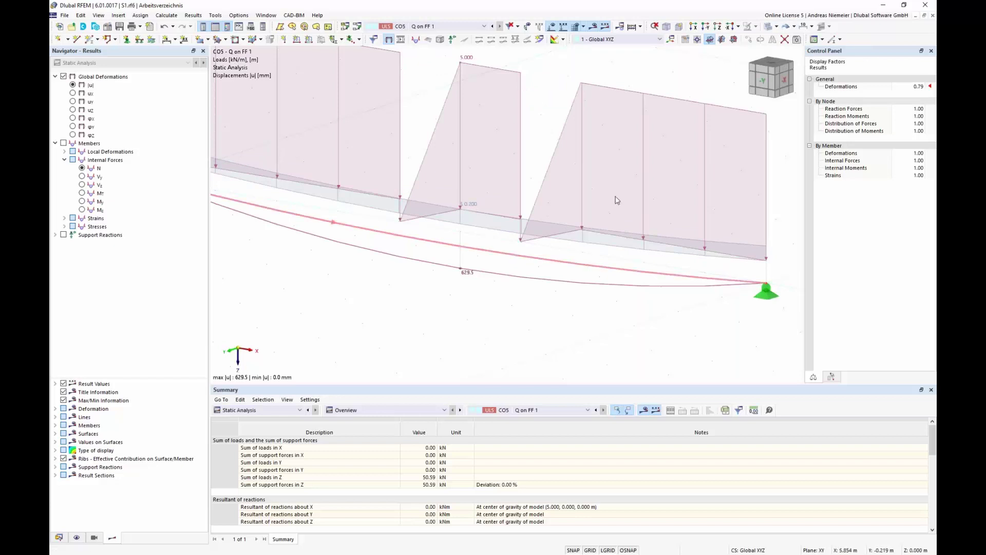
{"action": "left_click", "coordinate": [794, 26]}
{"action": "left_click", "coordinate": [804, 58]}
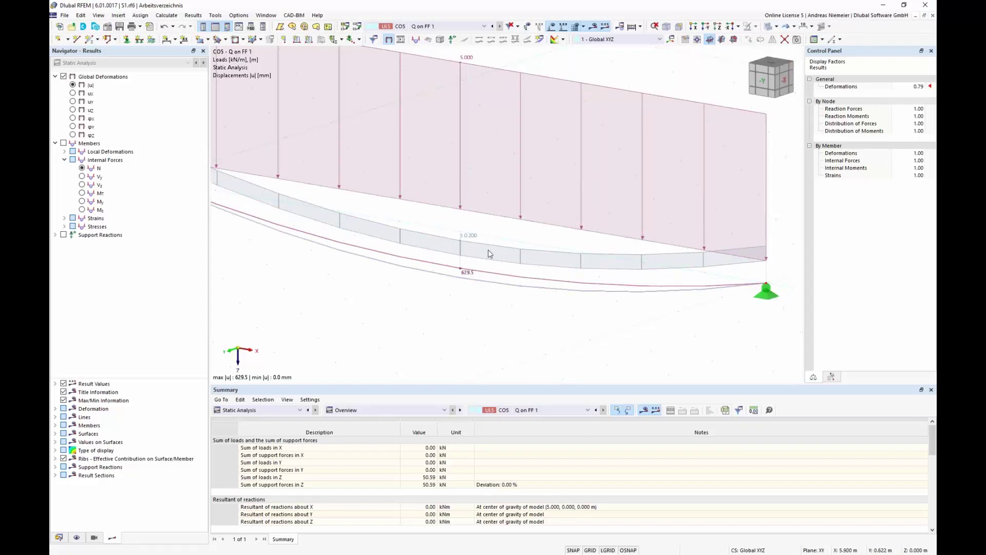
Step: Copy load combination "Q on FF 1", name the copy "Q on FF 2" and take its initial state from CO2 (FF 2 = N + P)
{"action": "scroll", "coordinate": [437, 274], "scroll_direction": "down", "scroll_amount": 3}
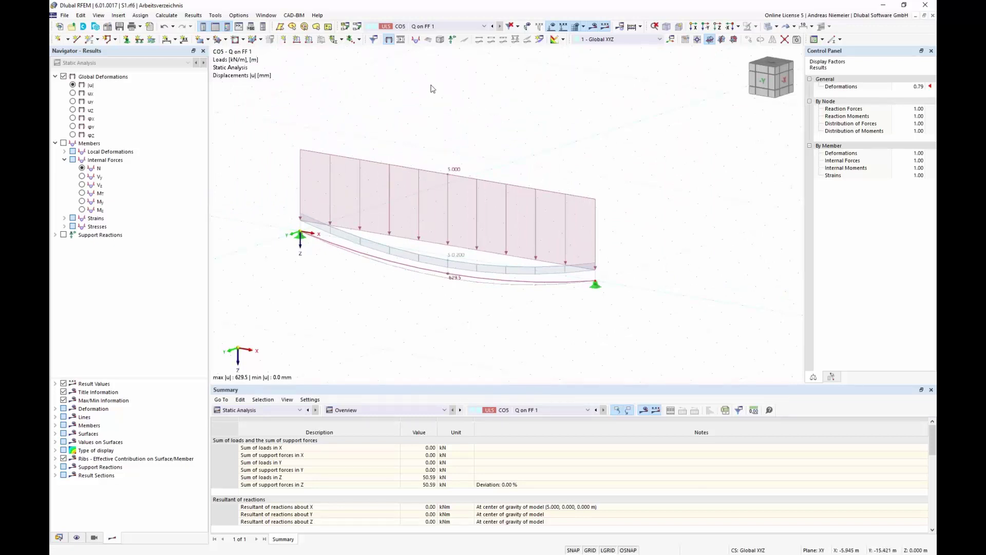
{"action": "left_click", "coordinate": [373, 39]}
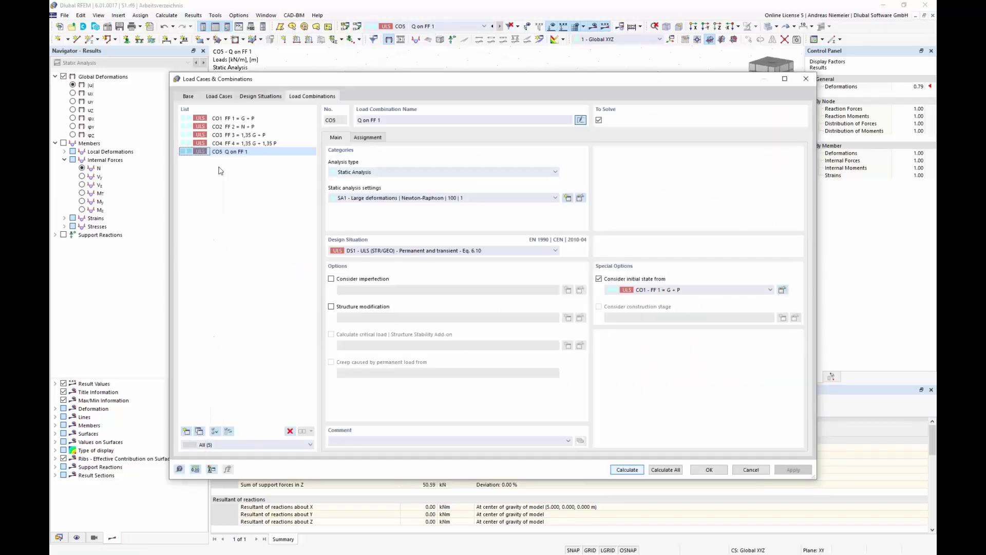
{"action": "left_click", "coordinate": [201, 432]}
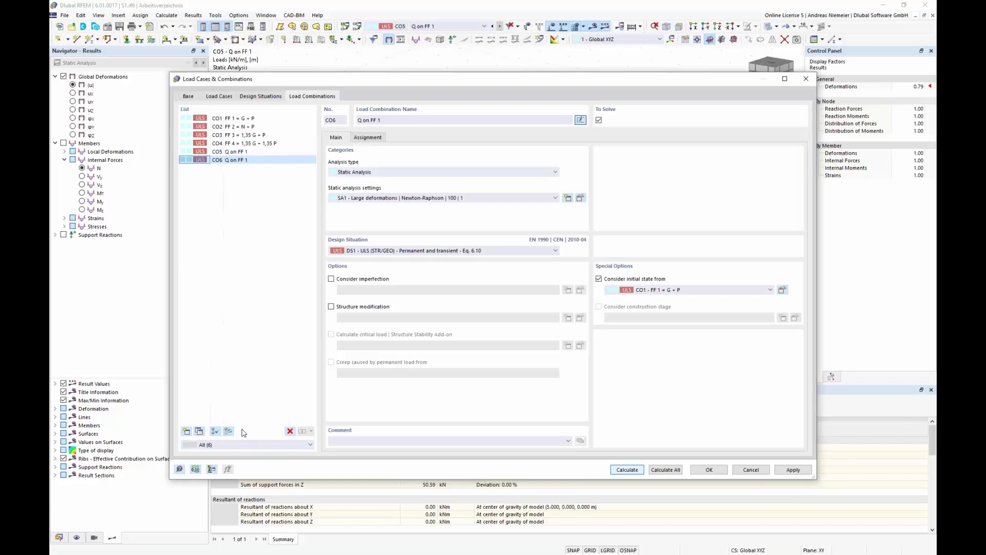
{"action": "left_click", "coordinate": [396, 121]}
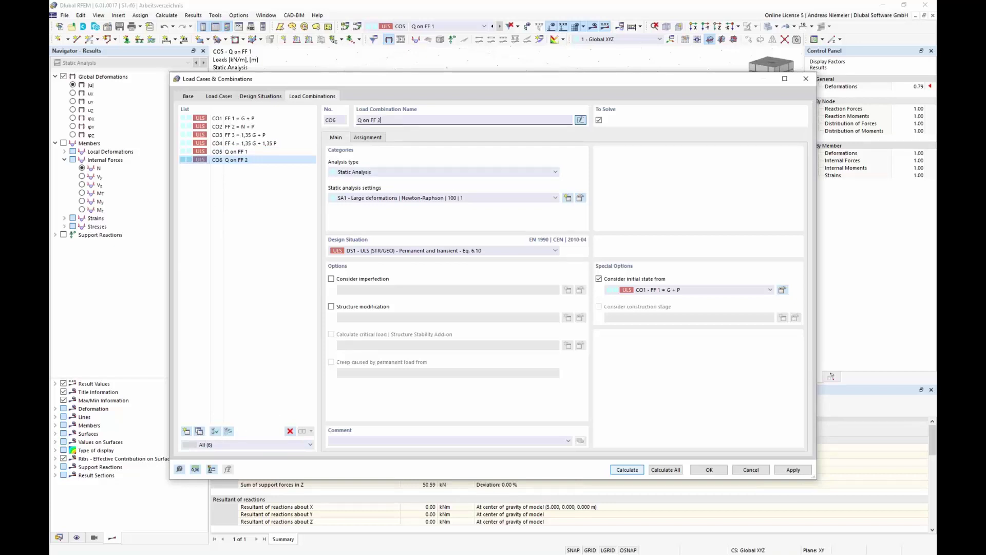
{"action": "left_click", "coordinate": [685, 290]}
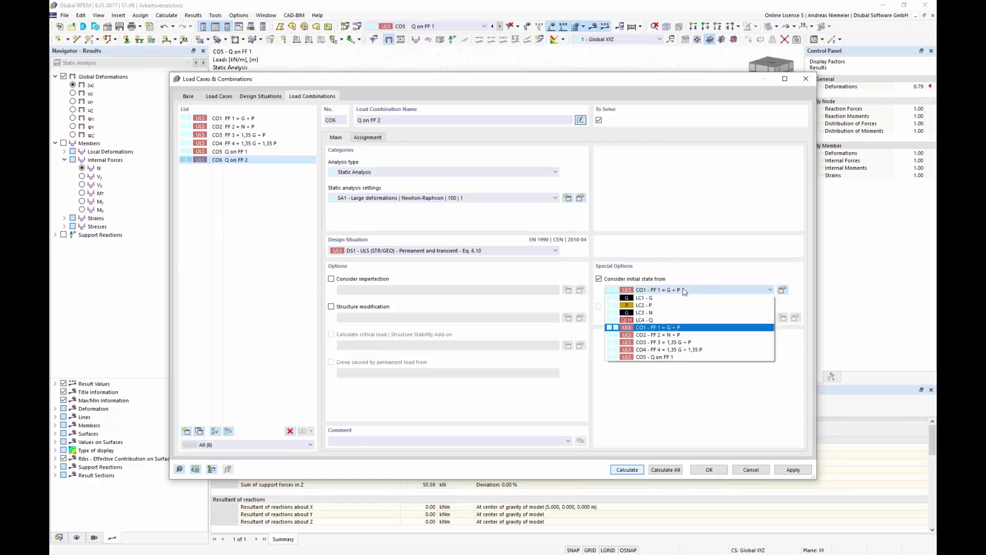
{"action": "left_click", "coordinate": [686, 335]}
Step: Replace LC1 with LC3 at factor 1.00 in load combination "Q on FF 2" and calculate it
{"action": "left_click", "coordinate": [368, 138]}
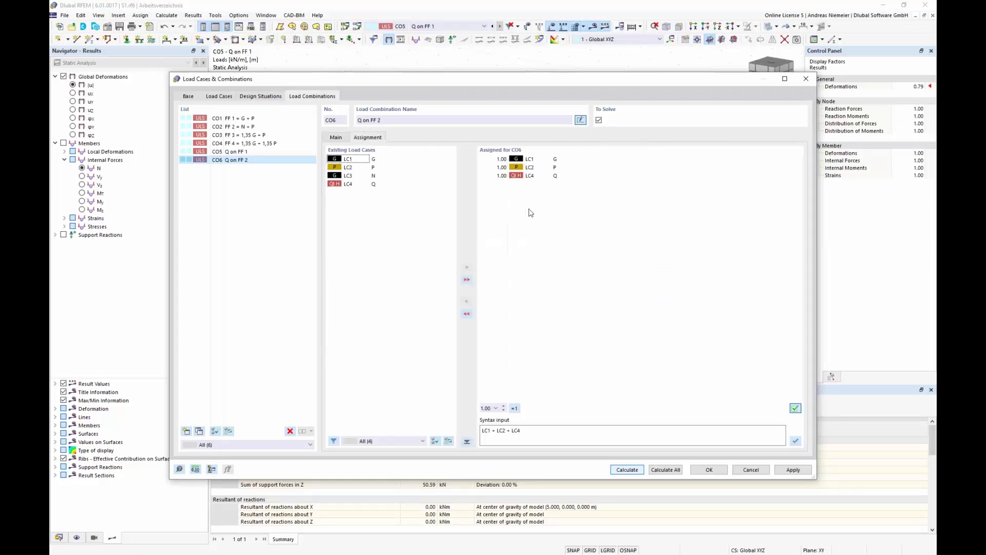
{"action": "double_click", "coordinate": [529, 159]}
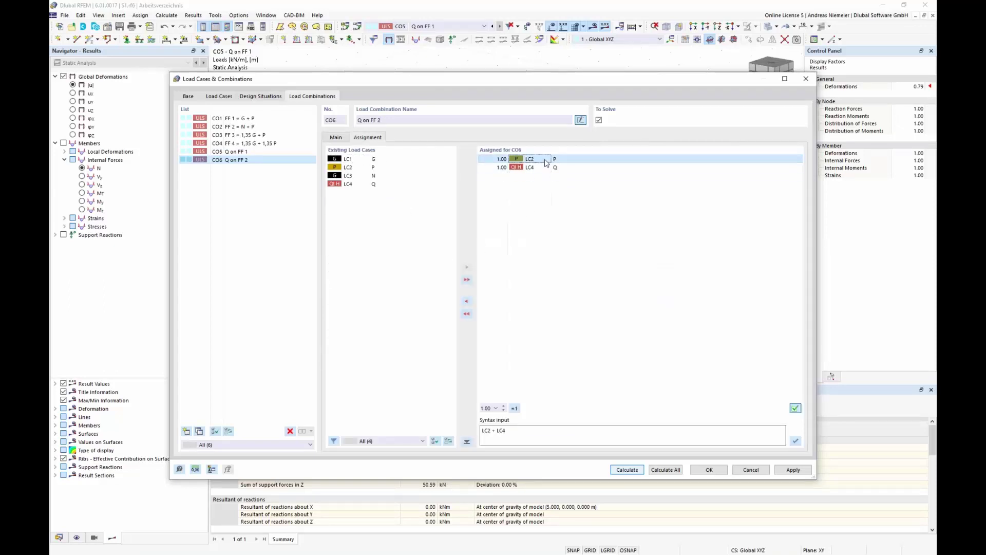
{"action": "double_click", "coordinate": [358, 177]}
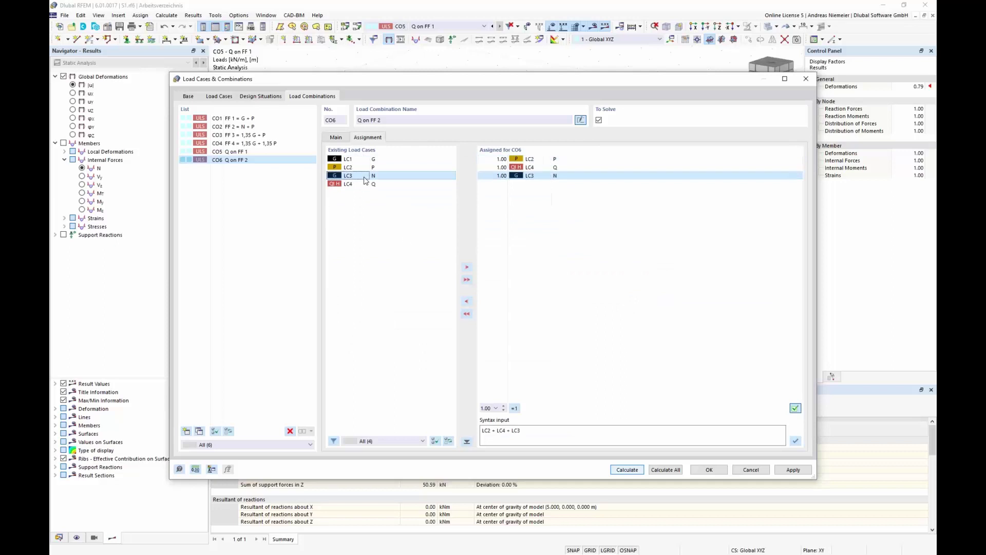
{"action": "left_click", "coordinate": [630, 470]}
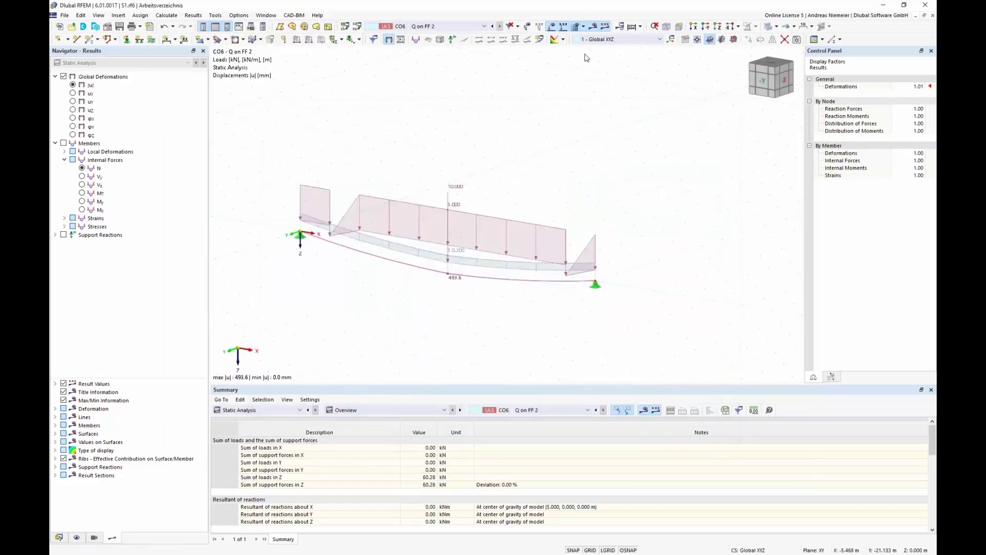
Step: Hide the loads and compare the cable topology on the original, initial-state and deformed shapes for "Q on FF 2"
{"action": "left_click", "coordinate": [551, 26]}
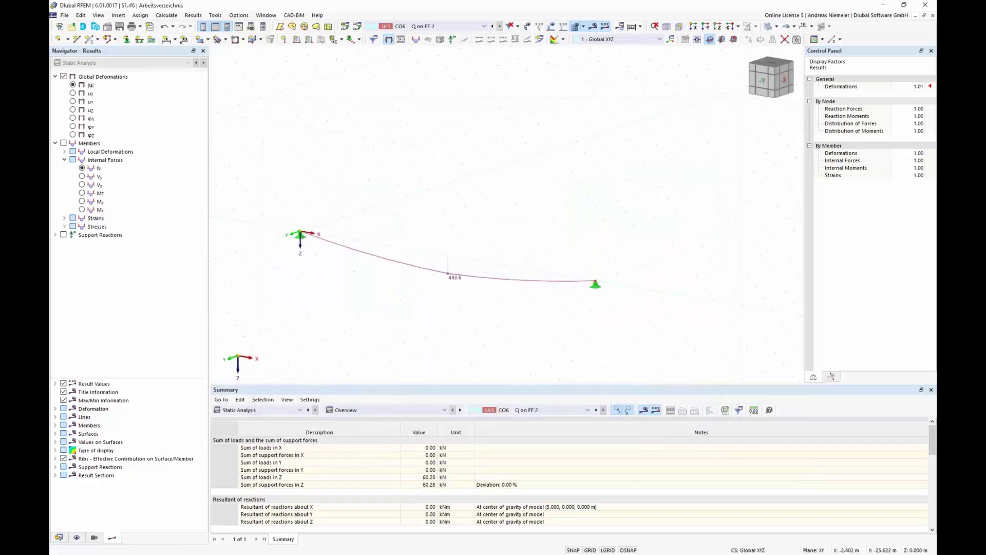
{"action": "left_click", "coordinate": [794, 26]}
{"action": "left_click", "coordinate": [800, 37]}
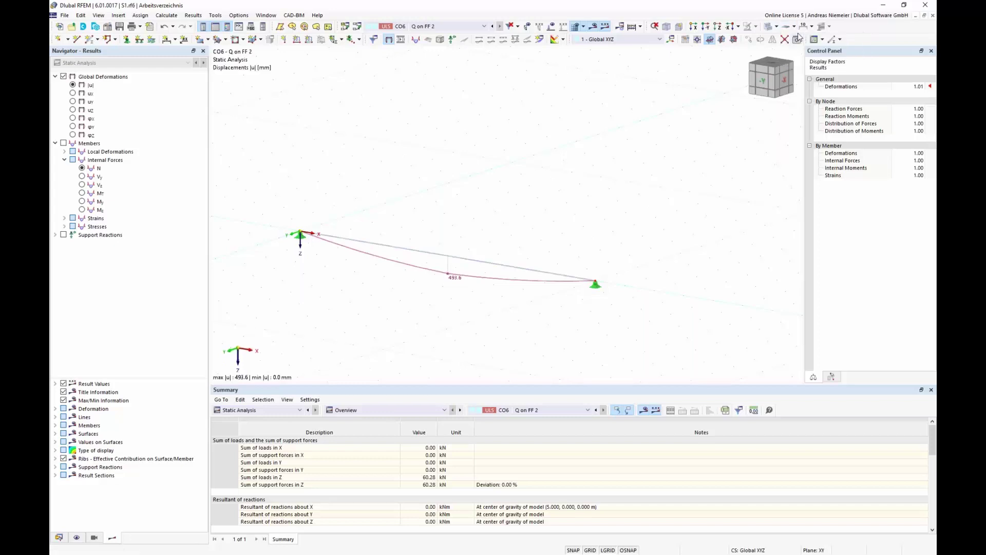
{"action": "left_click", "coordinate": [794, 27]}
{"action": "left_click", "coordinate": [814, 48]}
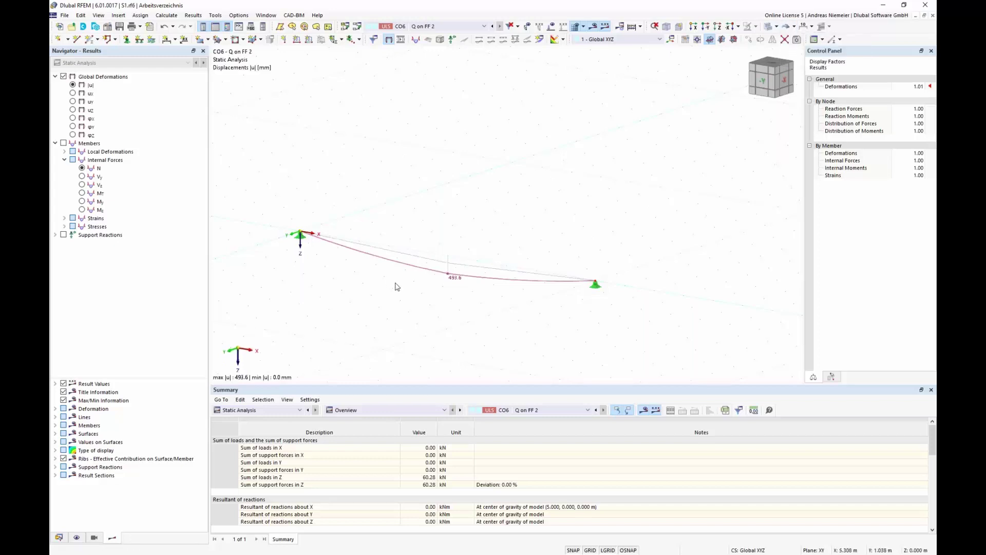
{"action": "scroll", "coordinate": [414, 247], "scroll_direction": "up", "scroll_amount": 4}
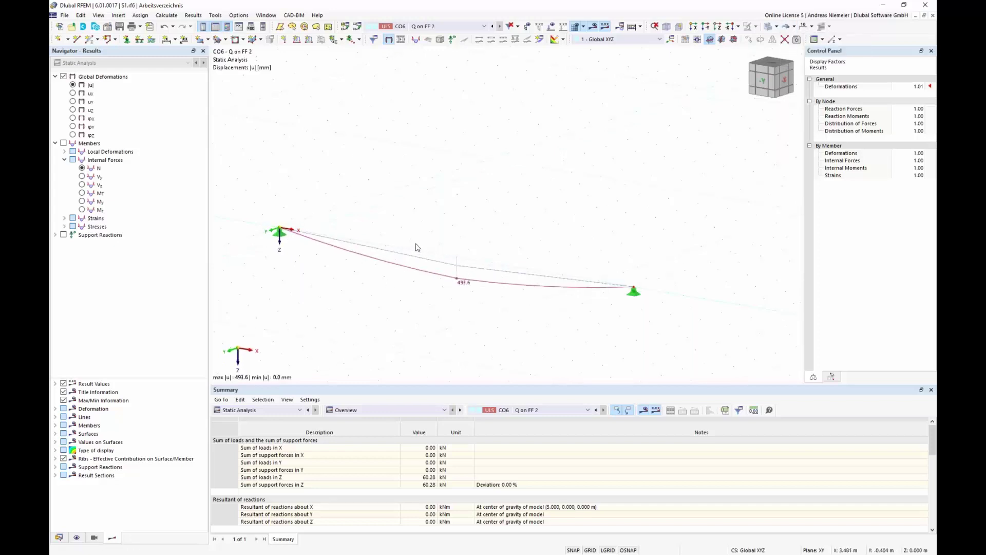
{"action": "left_click", "coordinate": [794, 26]}
{"action": "left_click", "coordinate": [814, 59]}
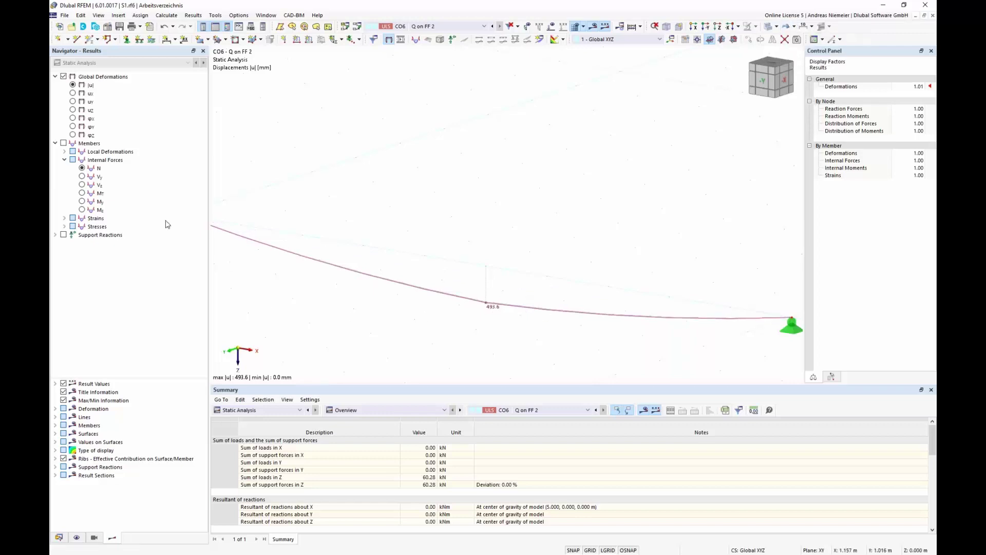
Step: Display the axial forces N along the cable for load combination "Q on FF 2"
{"action": "left_click", "coordinate": [83, 168]}
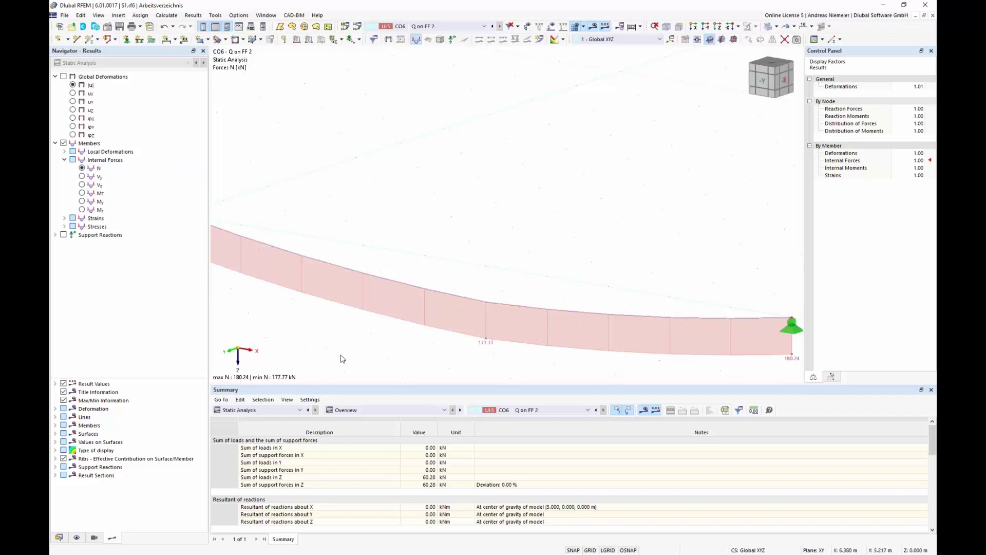
{"action": "middle_click_drag", "start_coordinate": [341, 356], "coordinate": [329, 313]}
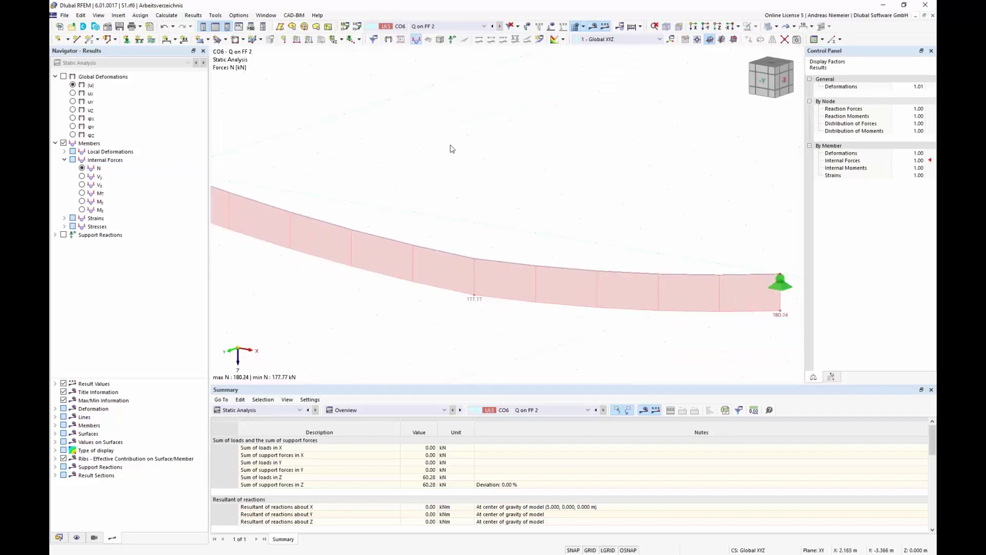
{"action": "middle_click_drag", "start_coordinate": [451, 149], "coordinate": [492, 191], "text": "ctrl"}
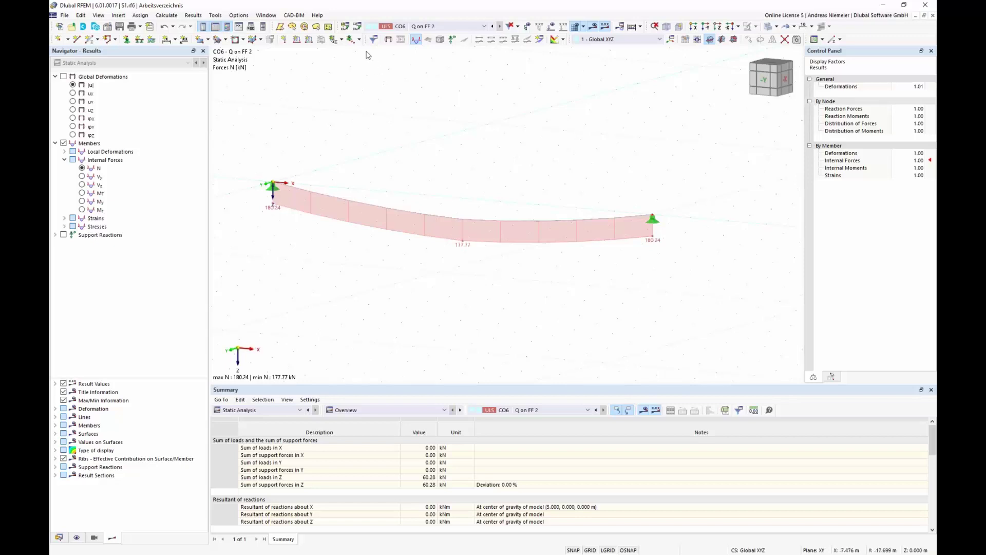
Step: Delete all load combinations CO1 to CO6
{"action": "left_click", "coordinate": [358, 27]}
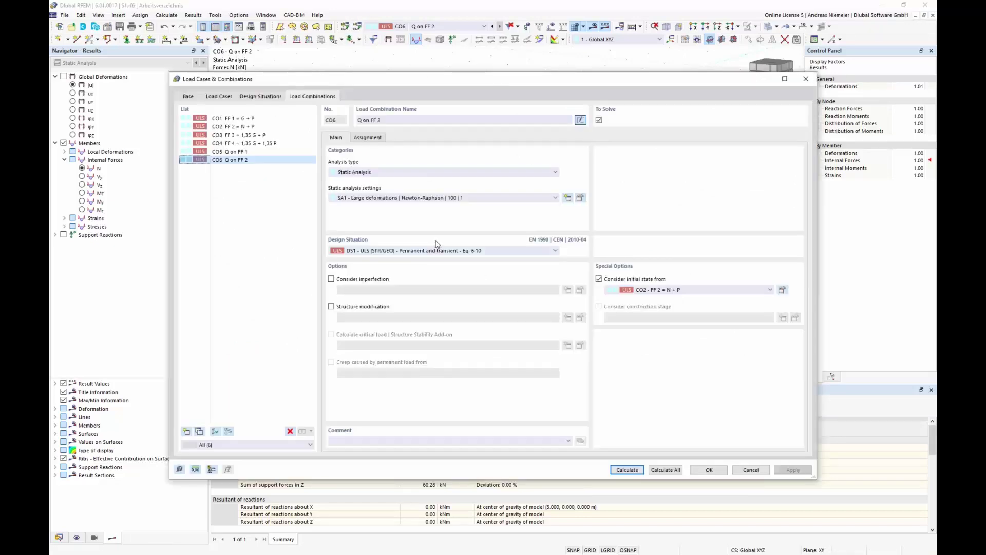
{"action": "left_click_drag", "start_coordinate": [238, 118], "coordinate": [282, 189]}
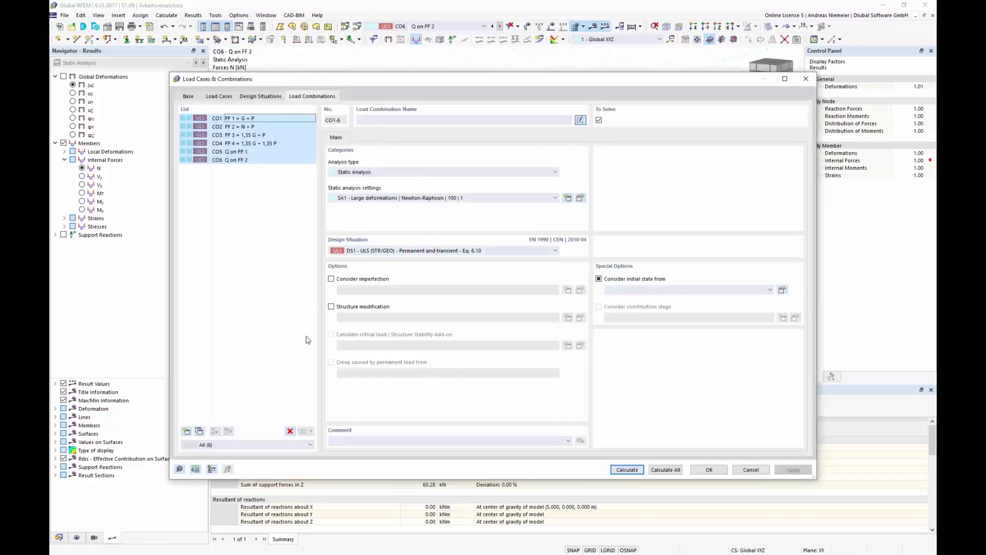
{"action": "left_click", "coordinate": [291, 431]}
{"action": "left_click", "coordinate": [501, 313]}
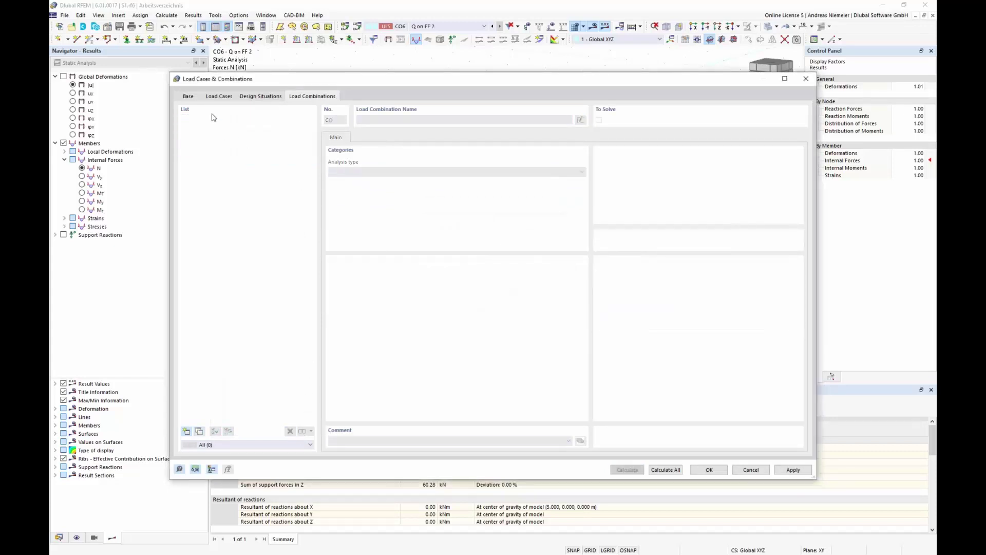
Step: Delete load case LC3 (N)
{"action": "left_click", "coordinate": [194, 98]}
{"action": "left_click", "coordinate": [220, 96]}
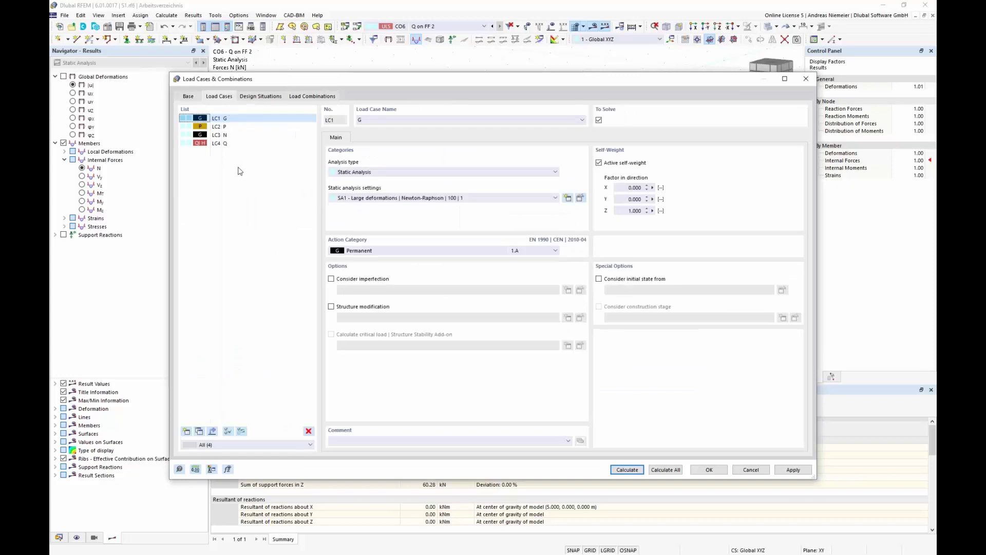
{"action": "left_click", "coordinate": [224, 134]}
{"action": "left_click", "coordinate": [309, 431]}
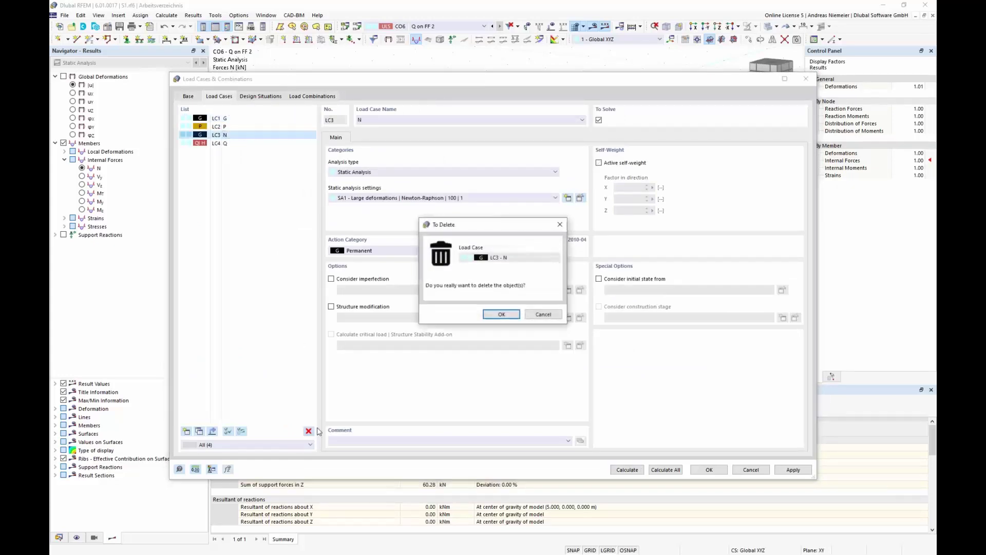
{"action": "left_click", "coordinate": [497, 315]}
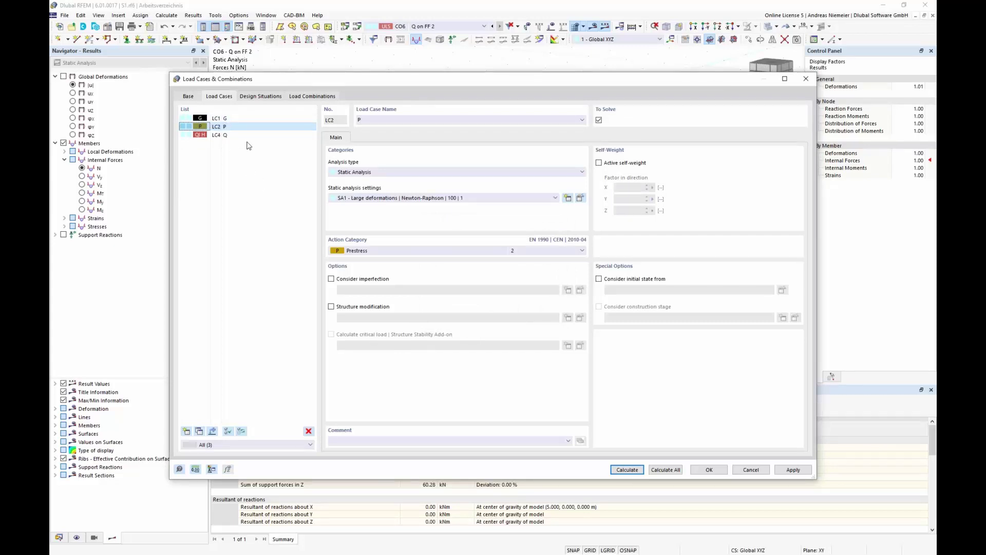
Step: Enable the combination wizard in the base settings for load cases and combinations, accepting that the changes are saved
{"action": "left_click", "coordinate": [193, 97]}
{"action": "left_click", "coordinate": [186, 172]}
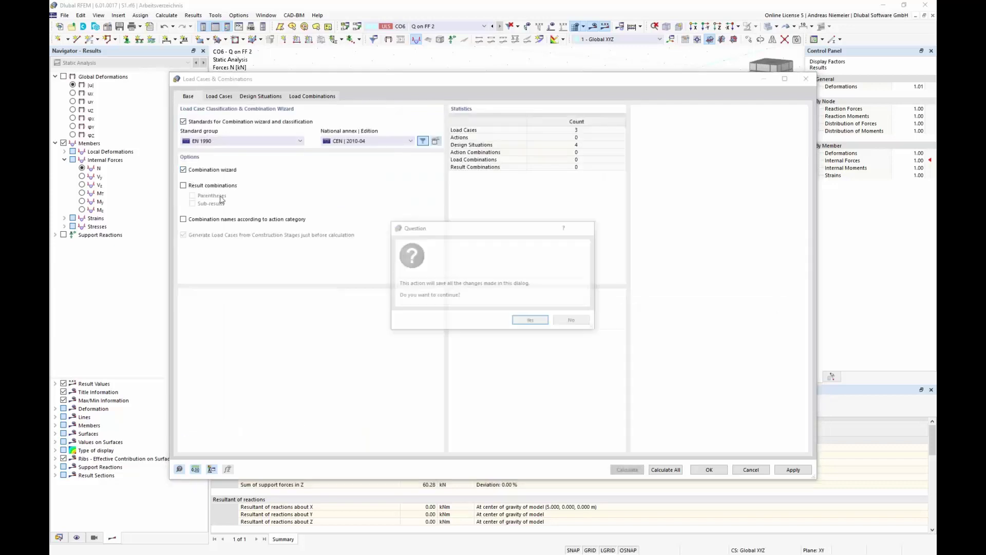
{"action": "left_click", "coordinate": [525, 322]}
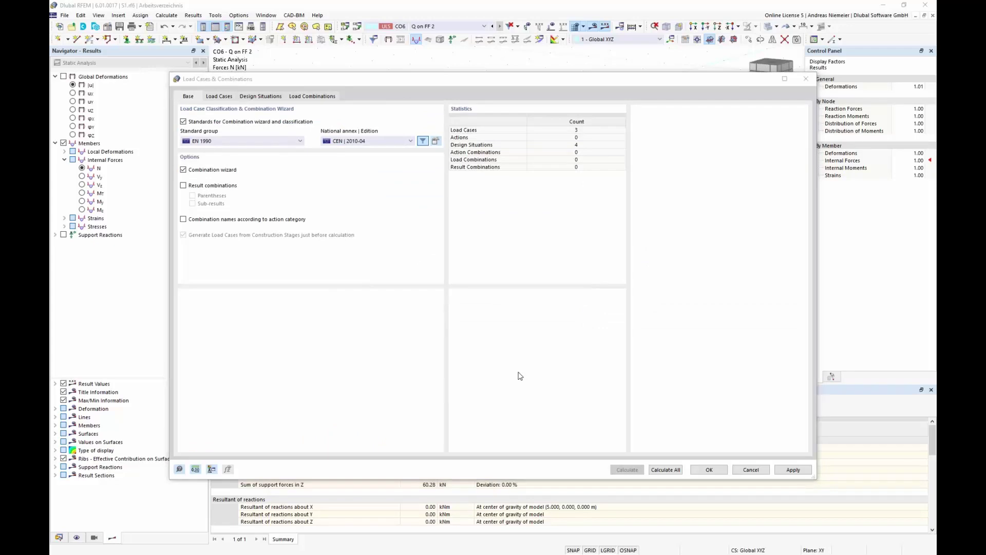
{"action": "left_click", "coordinate": [542, 372]}
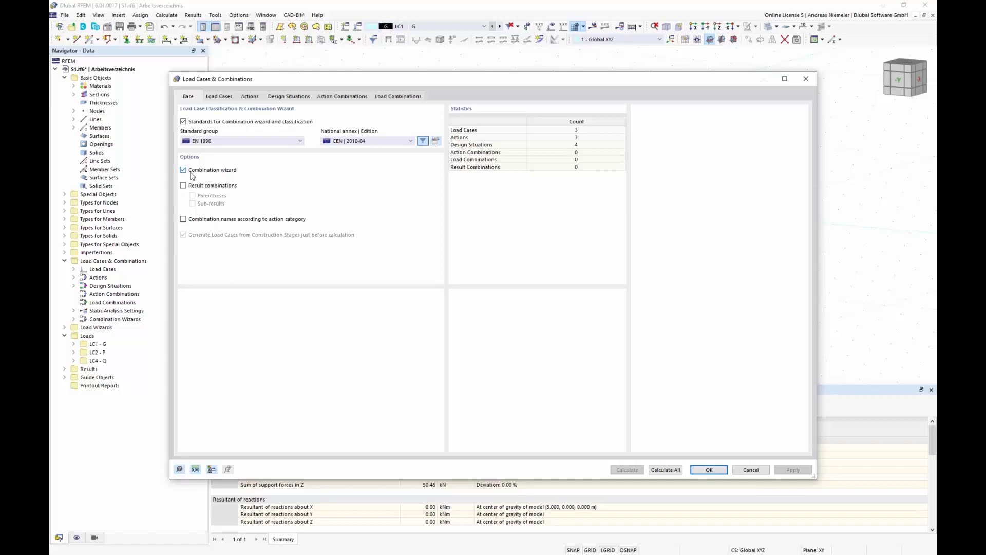
Step: Combine load cases LC1 (G) and LC2 (P) into a new load case
{"action": "left_click", "coordinate": [226, 97]}
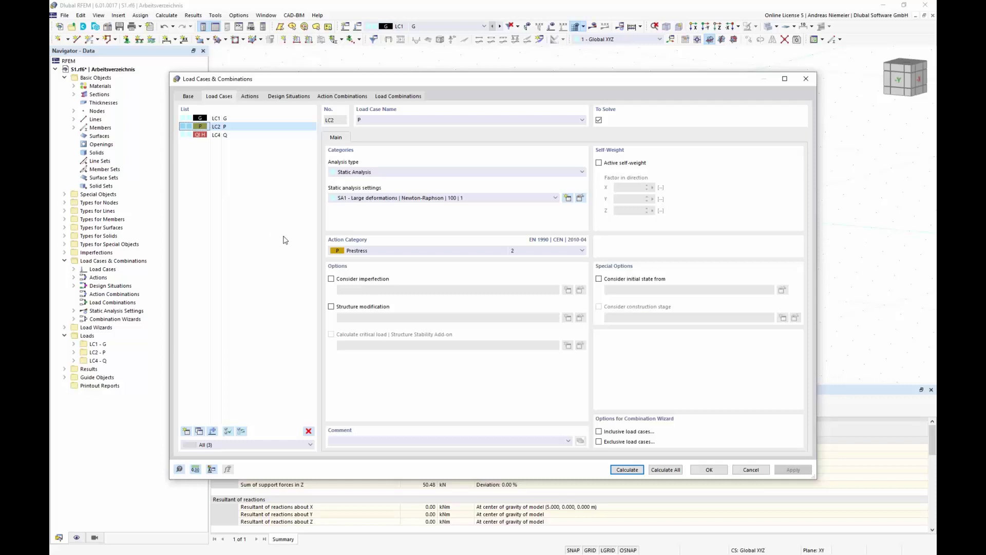
{"action": "left_click", "coordinate": [220, 118], "text": "ctrl"}
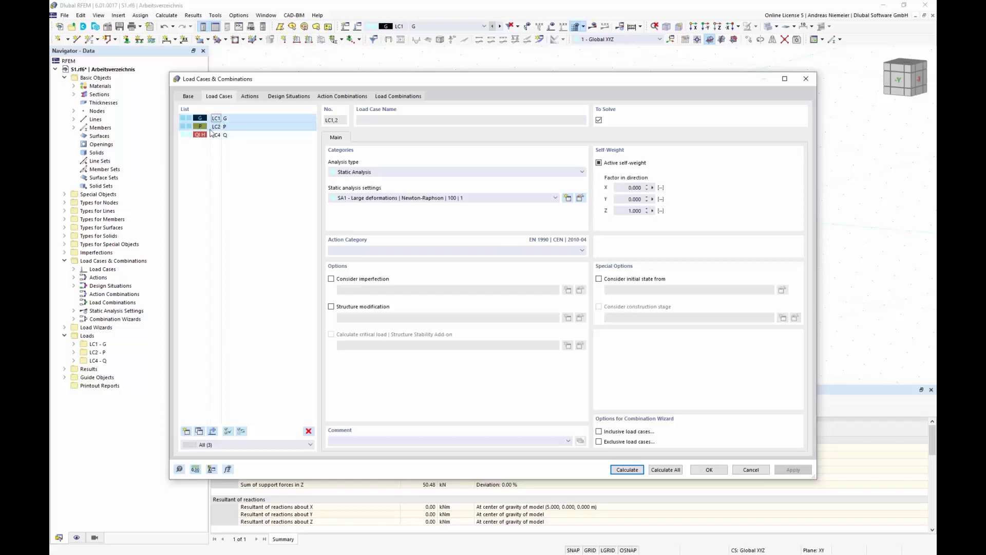
{"action": "left_click", "coordinate": [212, 431]}
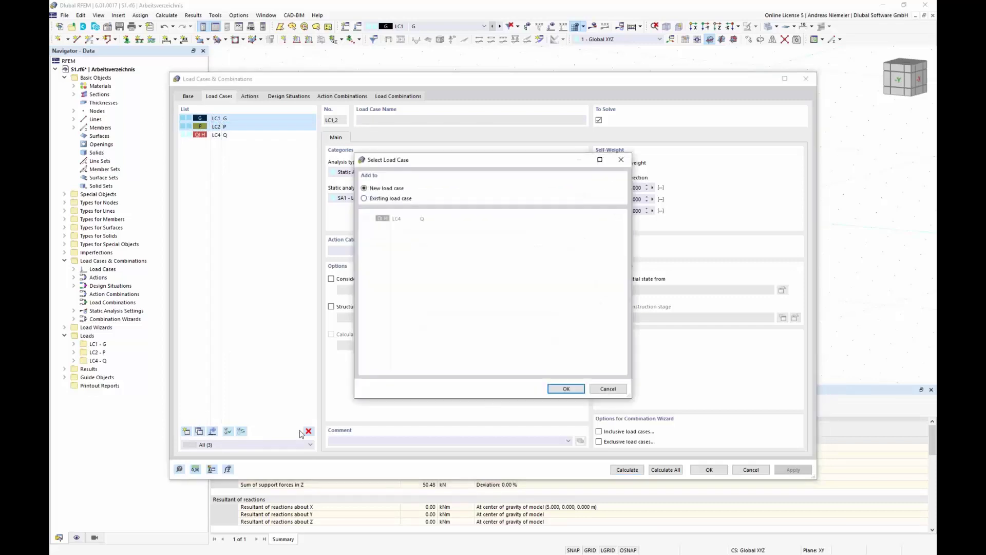
{"action": "left_click", "coordinate": [566, 387]}
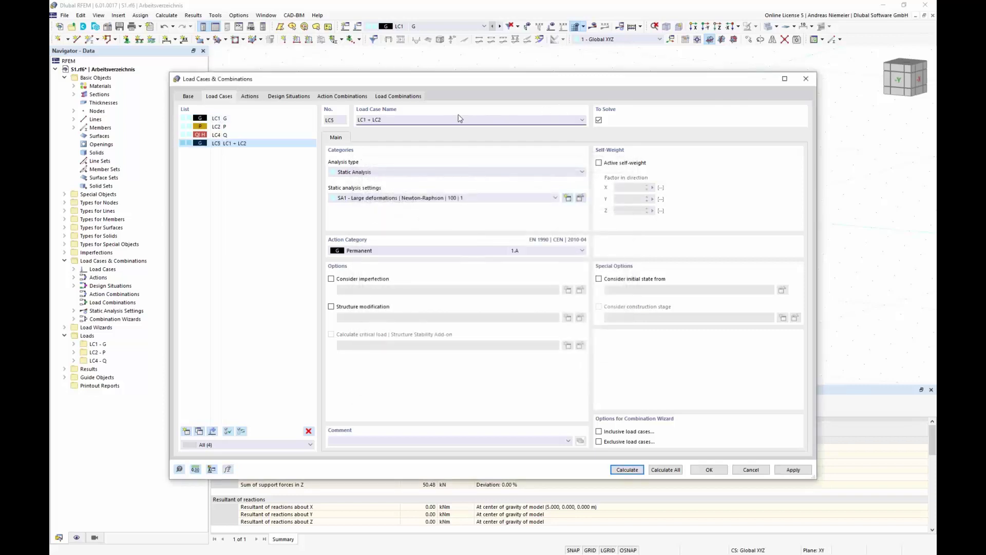
Step: Name the combined load case "Shape 1" and set its action category to Prestress
{"action": "left_click", "coordinate": [384, 121]}
{"action": "left_click", "coordinate": [394, 119]}
{"action": "left_click_drag", "start_coordinate": [395, 118], "coordinate": [355, 118]}
{"action": "type", "text": "hape 1"}
{"action": "left_click", "coordinate": [264, 187]}
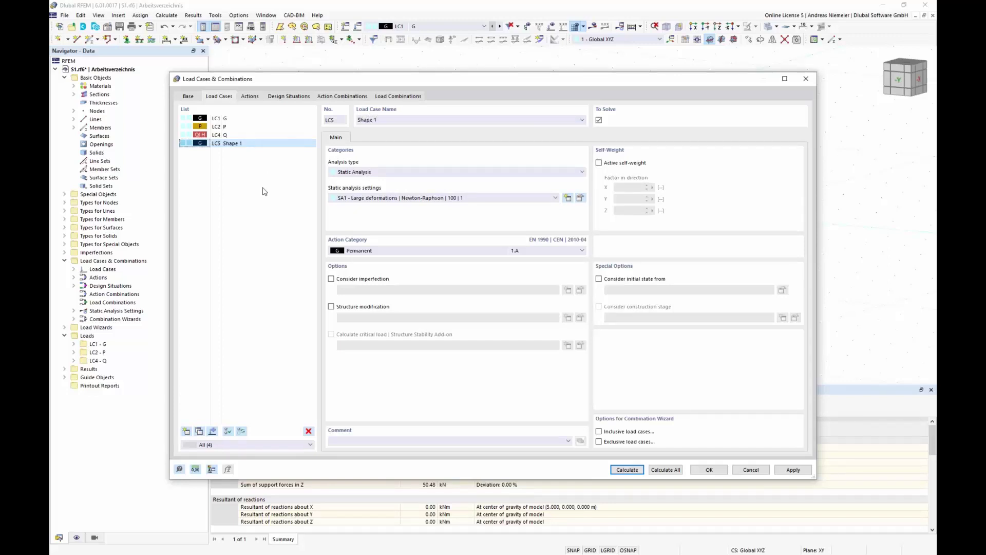
{"action": "left_click", "coordinate": [393, 251]}
{"action": "left_click", "coordinate": [360, 266]}
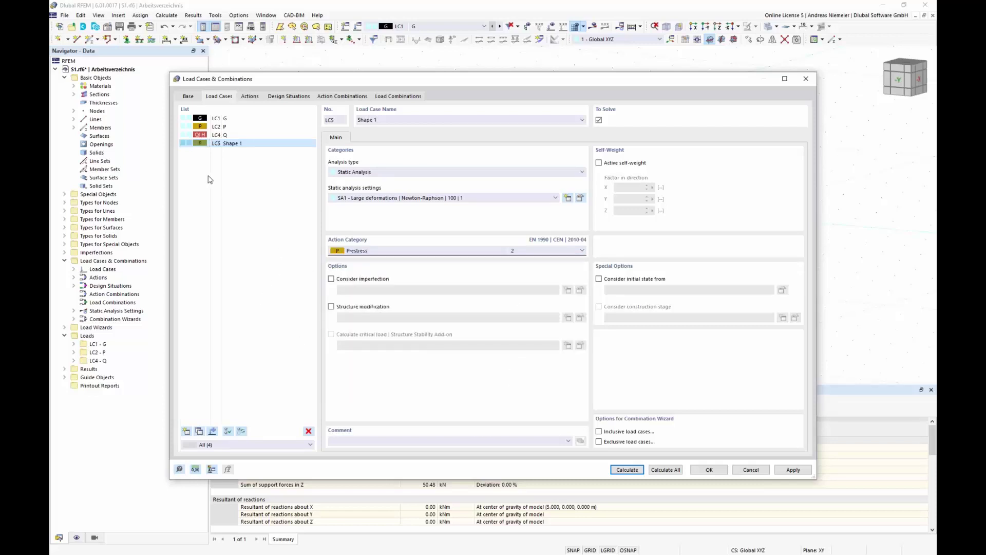
Step: Check which load cases are assigned to the Prestress action A2
{"action": "left_click", "coordinate": [250, 98]}
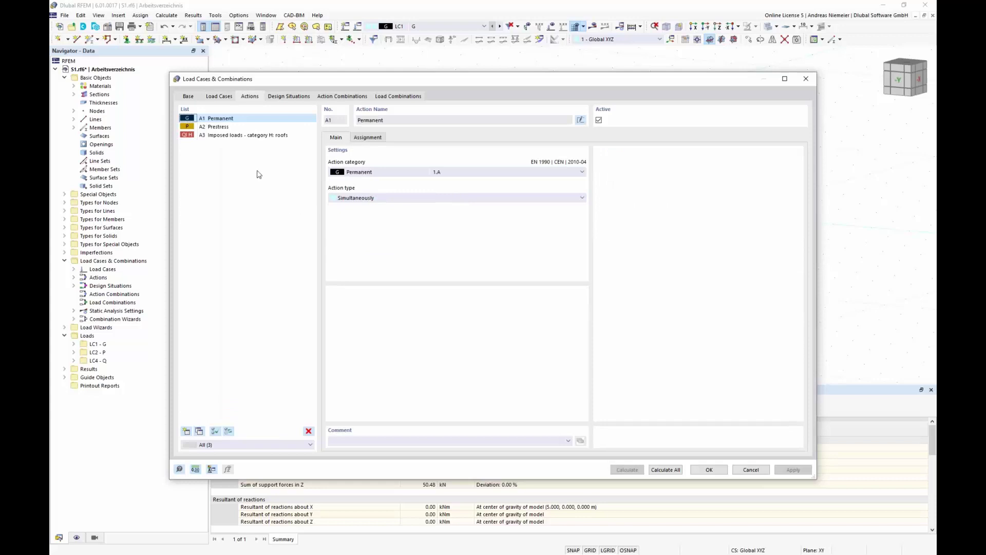
{"action": "left_click", "coordinate": [228, 127]}
{"action": "left_click", "coordinate": [371, 139]}
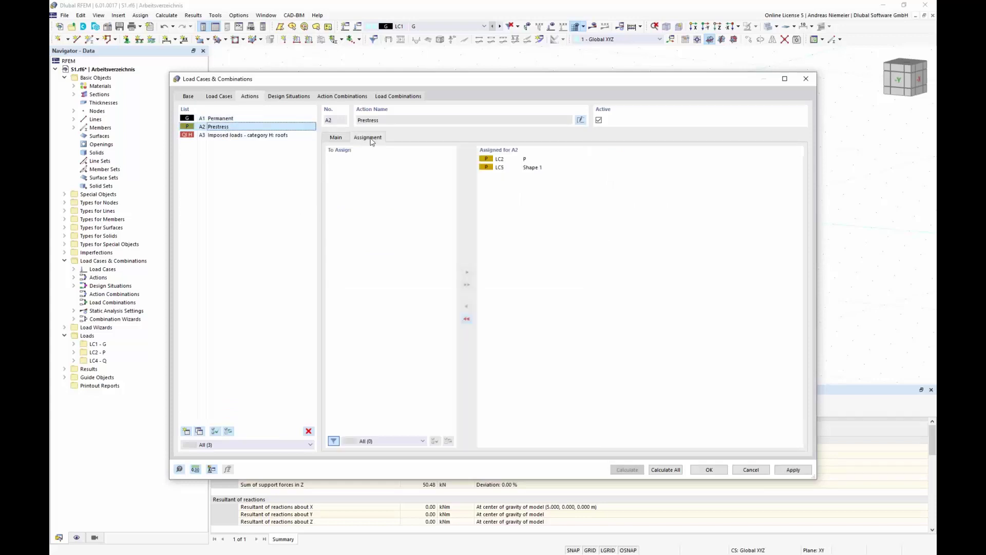
{"action": "left_click", "coordinate": [514, 167]}
{"action": "double_click", "coordinate": [514, 168]}
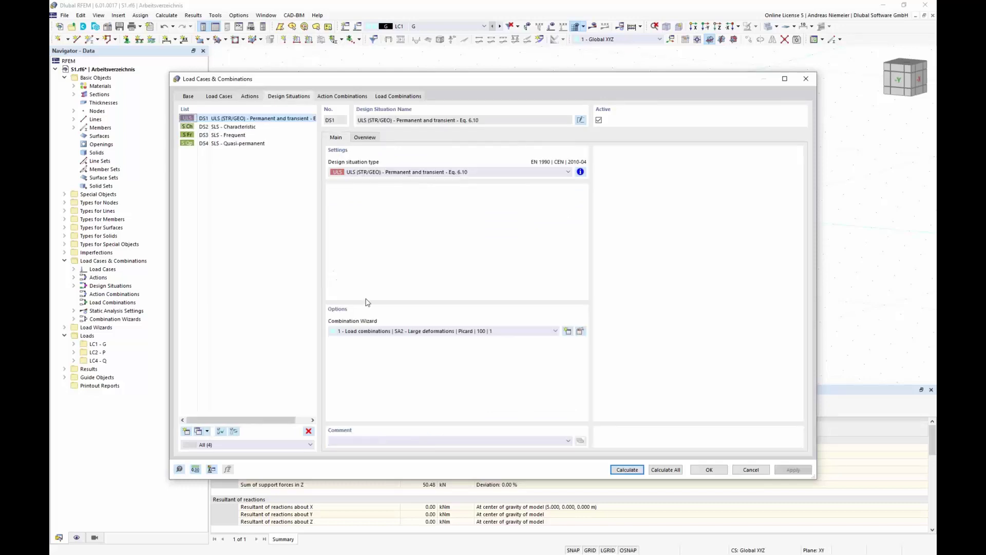
Step: Set combination wizard 1 to consider the initial state from LC5 - Shape 1, and try to apply it
{"action": "left_click", "coordinate": [580, 331]}
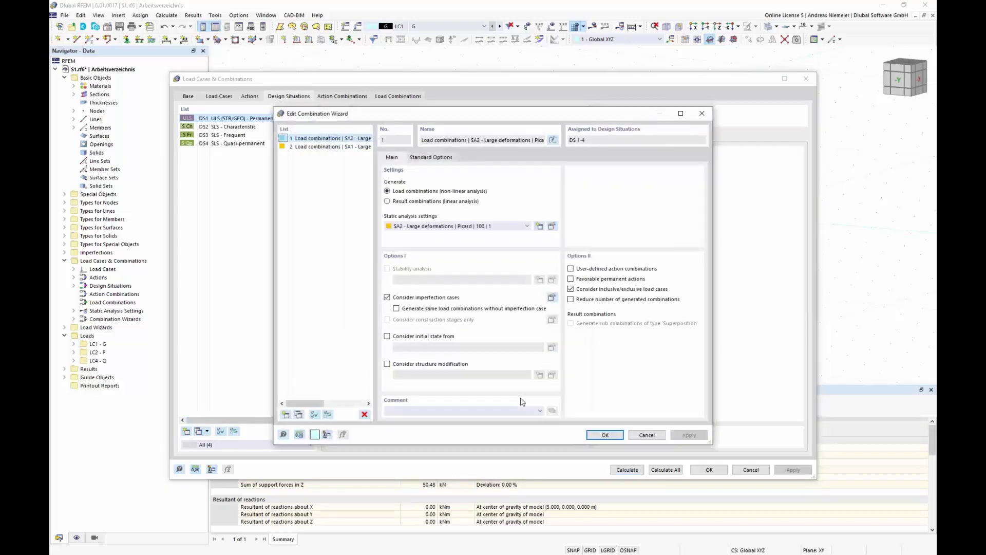
{"action": "left_click", "coordinate": [411, 337]}
{"action": "left_click", "coordinate": [429, 348]}
{"action": "left_click", "coordinate": [436, 377]}
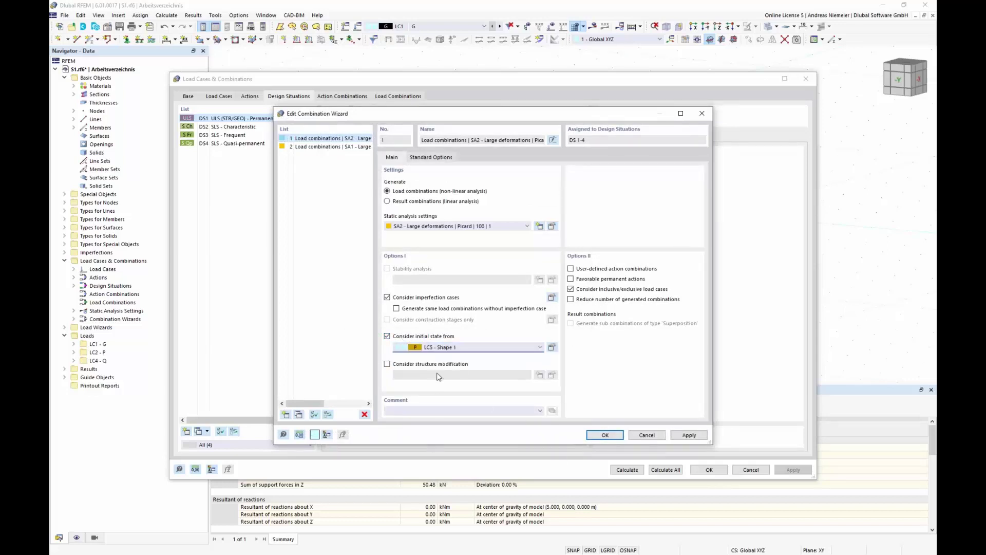
{"action": "left_click", "coordinate": [601, 436]}
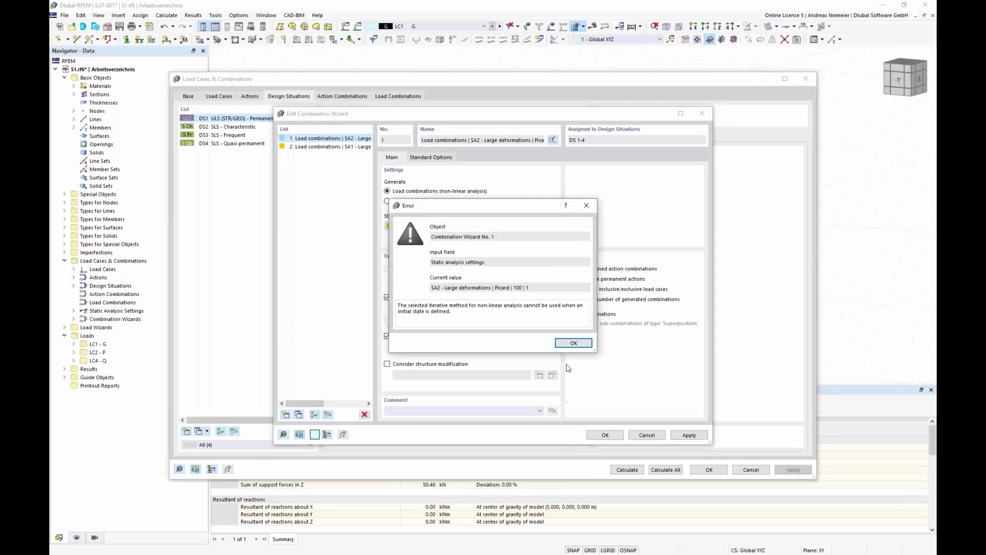
{"action": "left_click", "coordinate": [574, 343]}
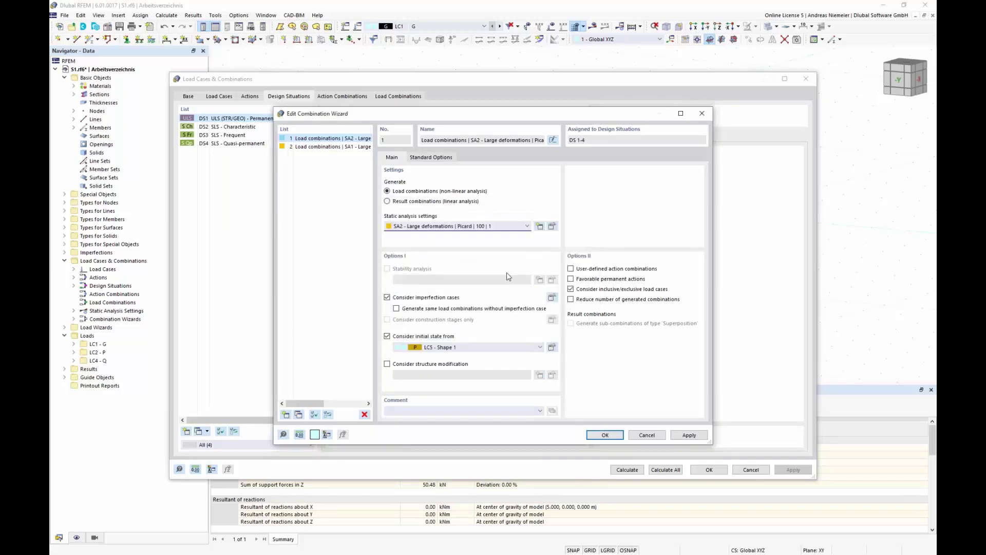
Step: Set the wizard's static analysis settings to SA3 - Large deformations, Newton-Raphson, and generate the load combinations although LC5 has no assigned action
{"action": "left_click", "coordinate": [494, 227]}
{"action": "left_click", "coordinate": [491, 249]}
{"action": "left_click", "coordinate": [605, 435]}
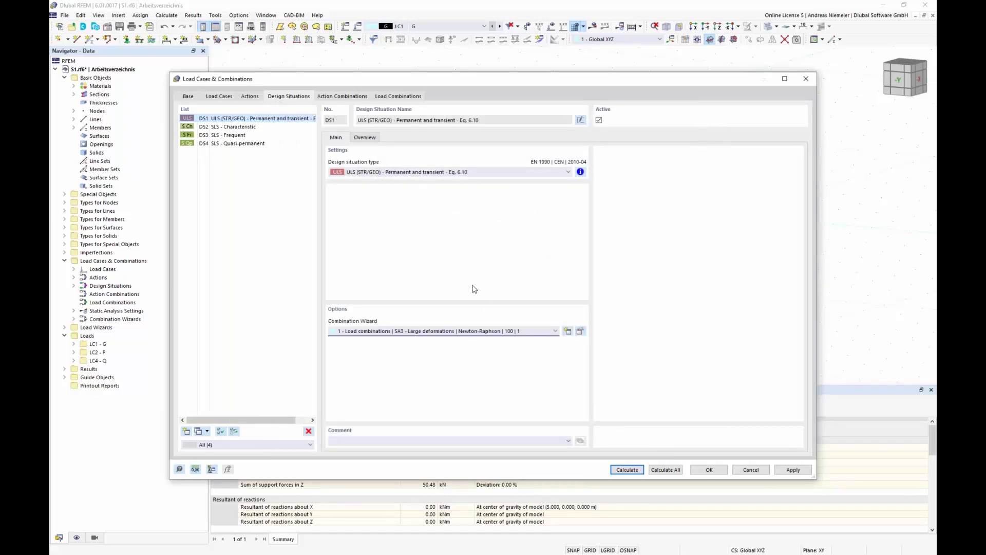
{"action": "left_click", "coordinate": [398, 96]}
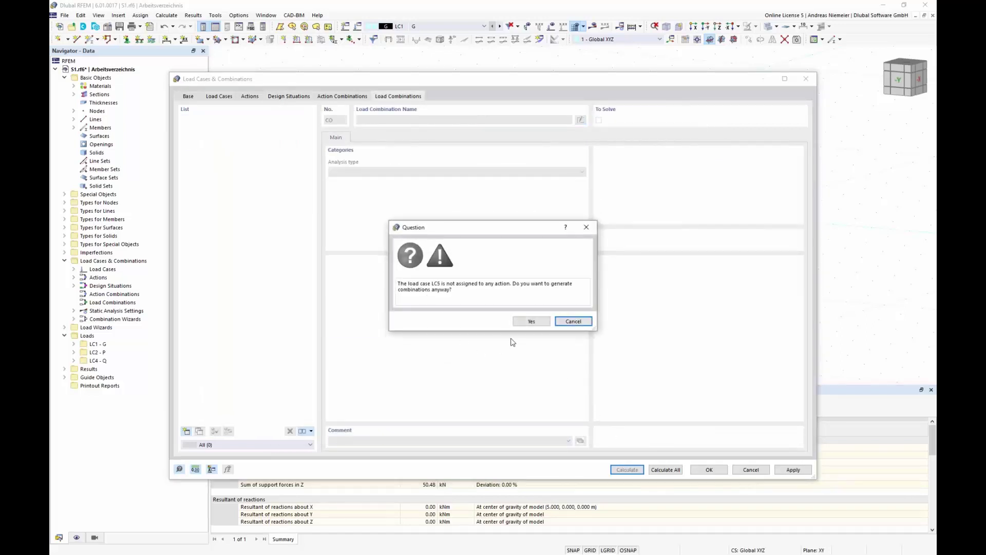
{"action": "left_click", "coordinate": [532, 321]}
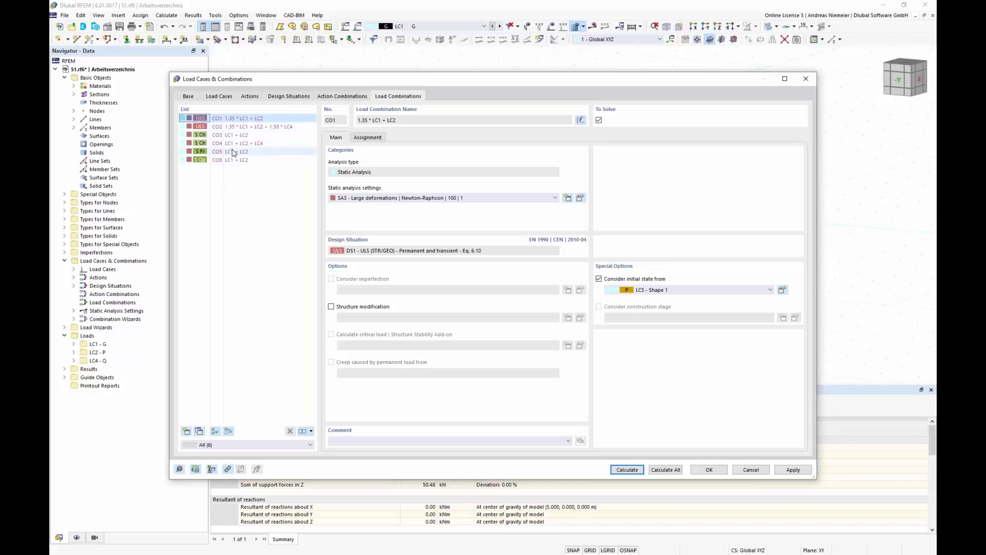
Step: Look through the generated load combinations to check which initial state each one considers
{"action": "left_click", "coordinate": [238, 118]}
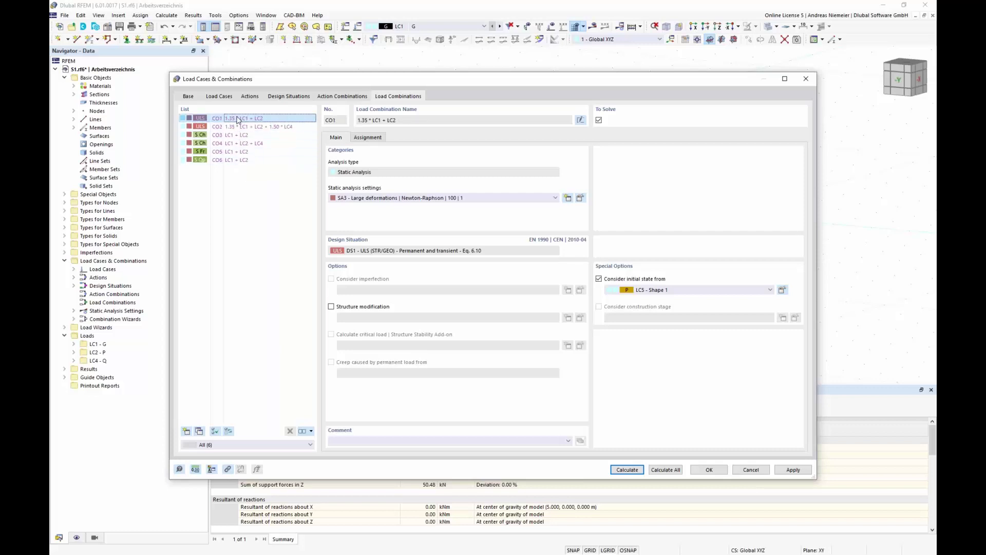
{"action": "key", "text": "Down"}
{"action": "key", "text": "Down"}
{"action": "key", "text": "Down"}
{"action": "key", "text": "Down"}
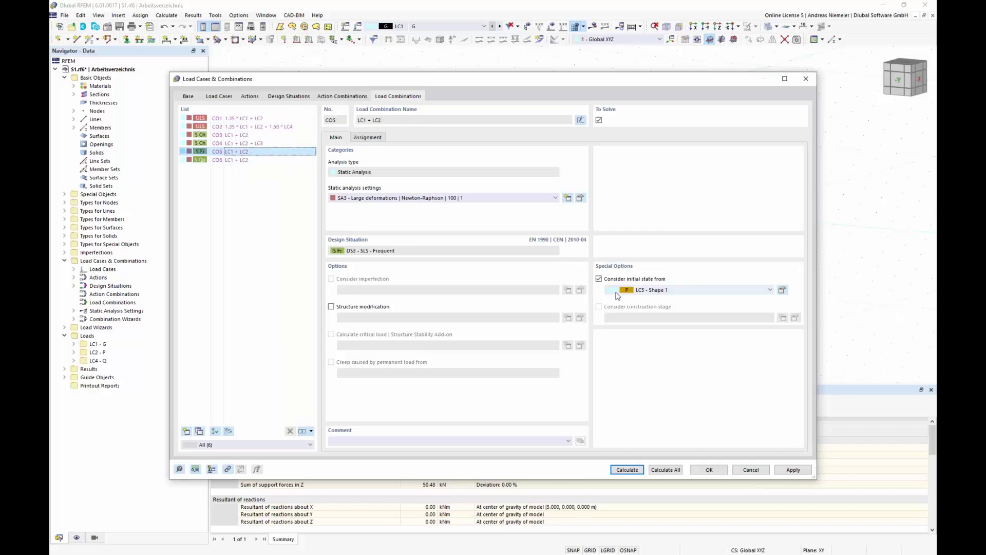
{"action": "left_click", "coordinate": [231, 143]}
{"action": "left_click", "coordinate": [234, 135]}
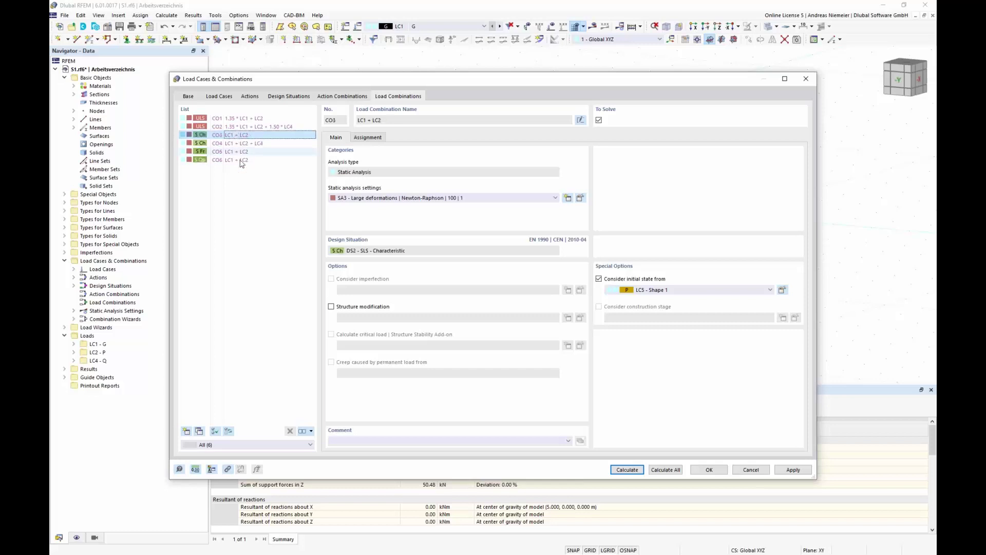
Step: Check the load case factors and actions assigned to load combinations CO1, CO2 and CO5
{"action": "left_click", "coordinate": [245, 118]}
{"action": "left_click", "coordinate": [372, 140]}
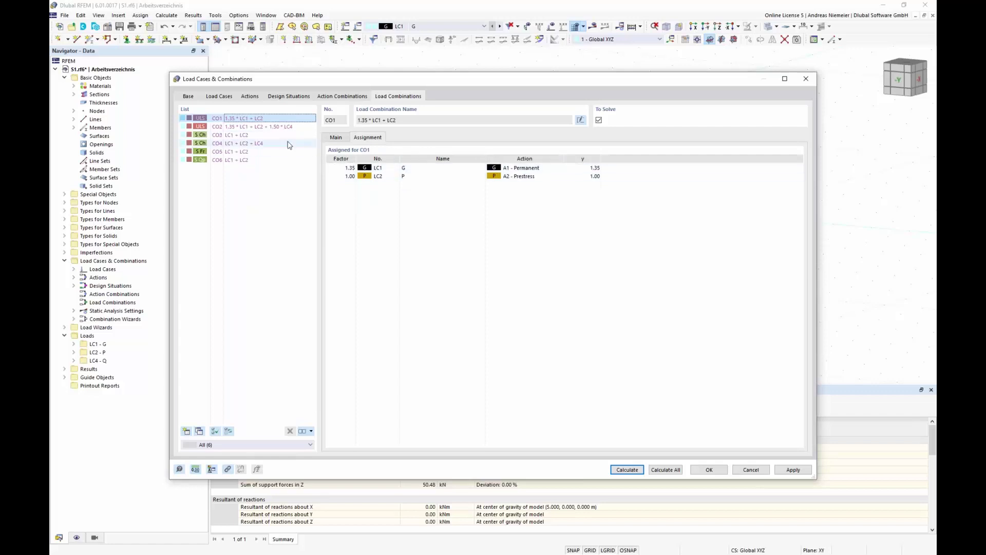
{"action": "left_click", "coordinate": [257, 127]}
{"action": "left_click", "coordinate": [246, 151]}
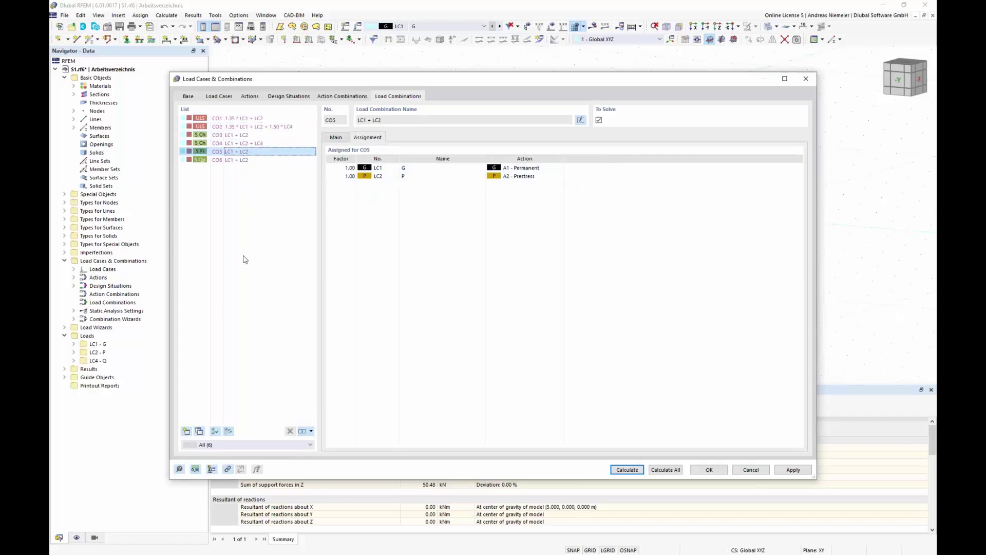
Step: Calculate all load cases and combinations, and close the S1 model without saving the changes
{"action": "left_click", "coordinate": [668, 469]}
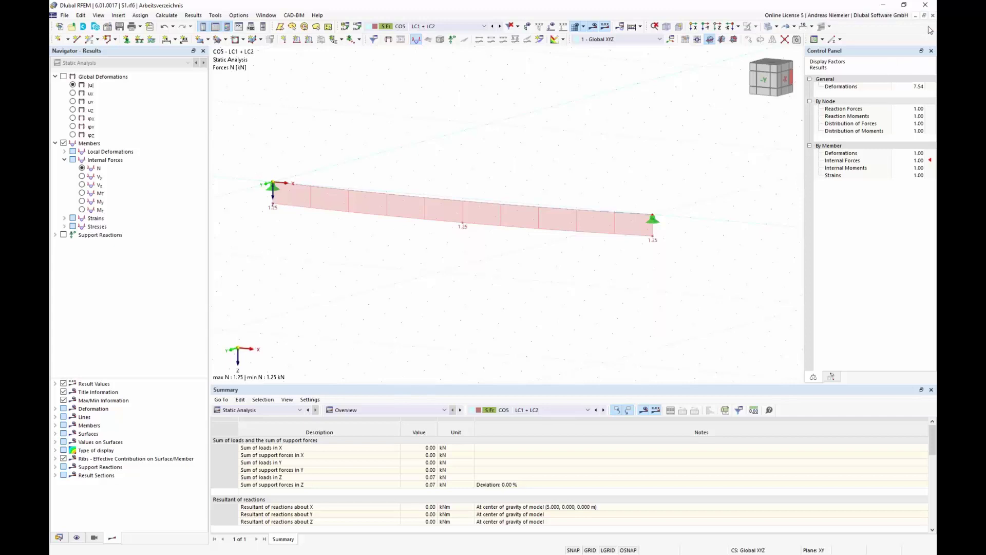
{"action": "left_click", "coordinate": [933, 15]}
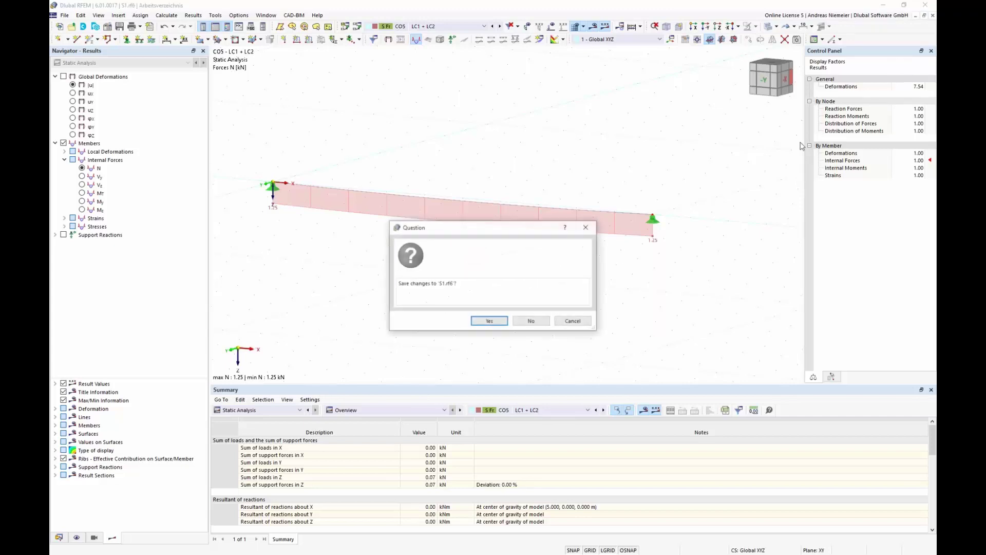
{"action": "left_click", "coordinate": [539, 327]}
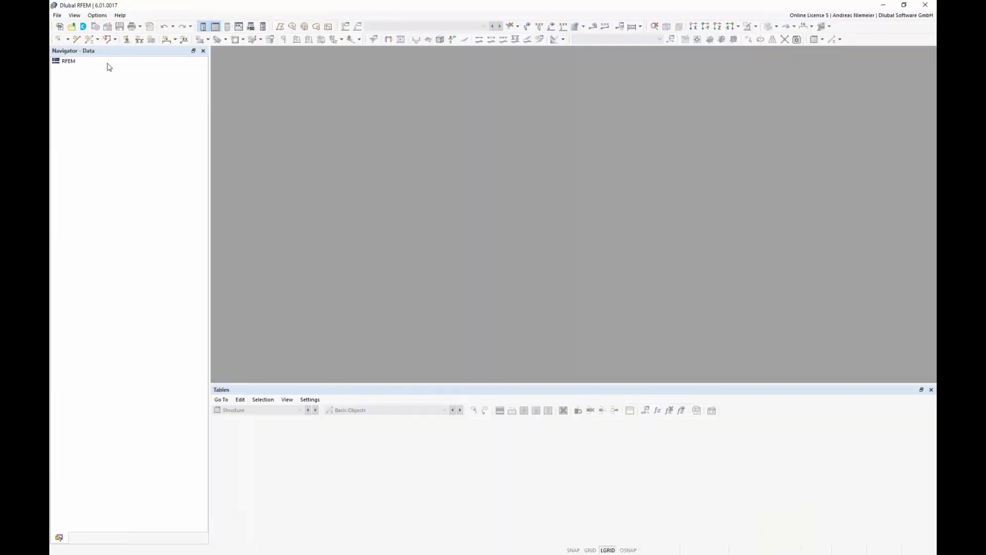
Step: Open the Membrane model from the RFEM6 FF RWIND Webinar folder on the desktop
{"action": "left_click", "coordinate": [57, 15]}
{"action": "left_click", "coordinate": [72, 35]}
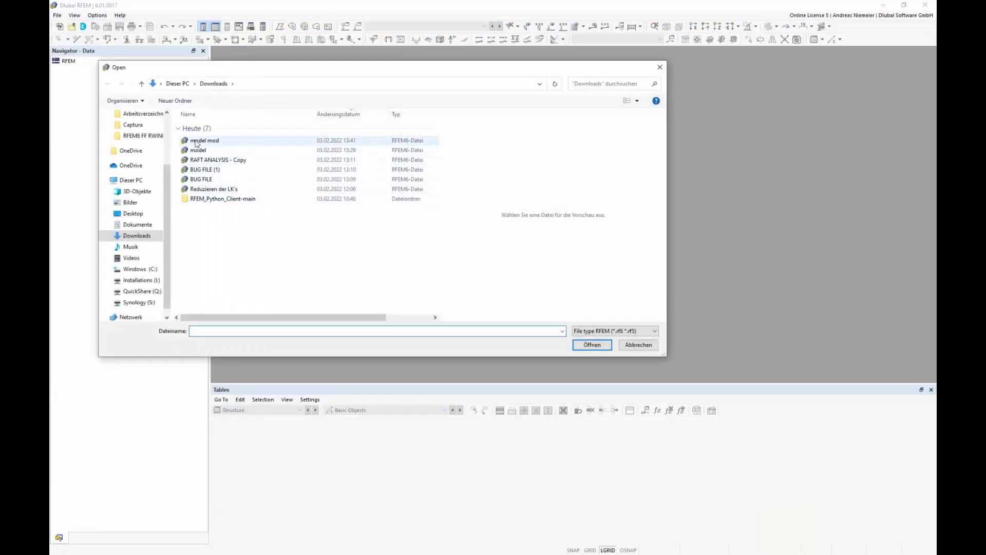
{"action": "scroll", "coordinate": [143, 134], "scroll_direction": "up", "scroll_amount": 2}
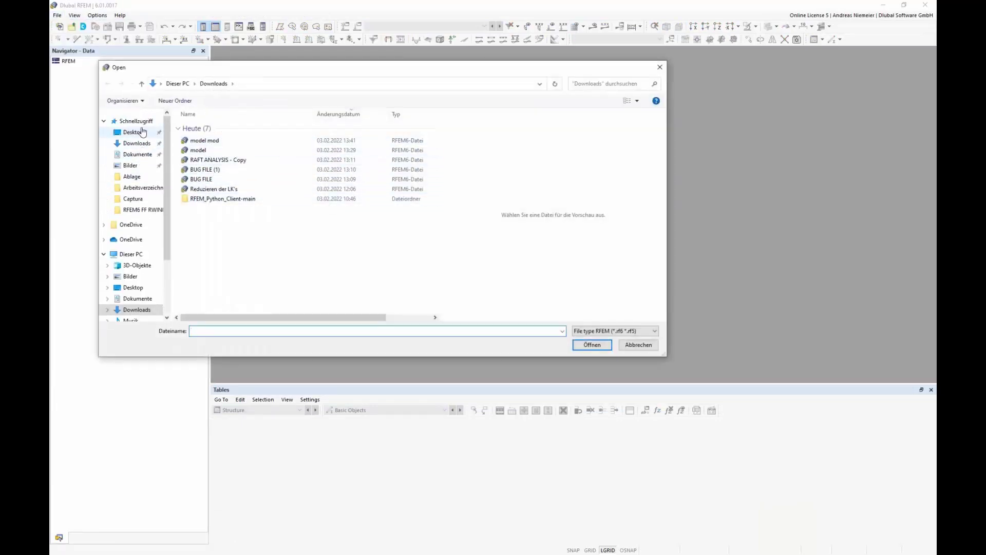
{"action": "left_click", "coordinate": [143, 132]}
{"action": "double_click", "coordinate": [236, 182]}
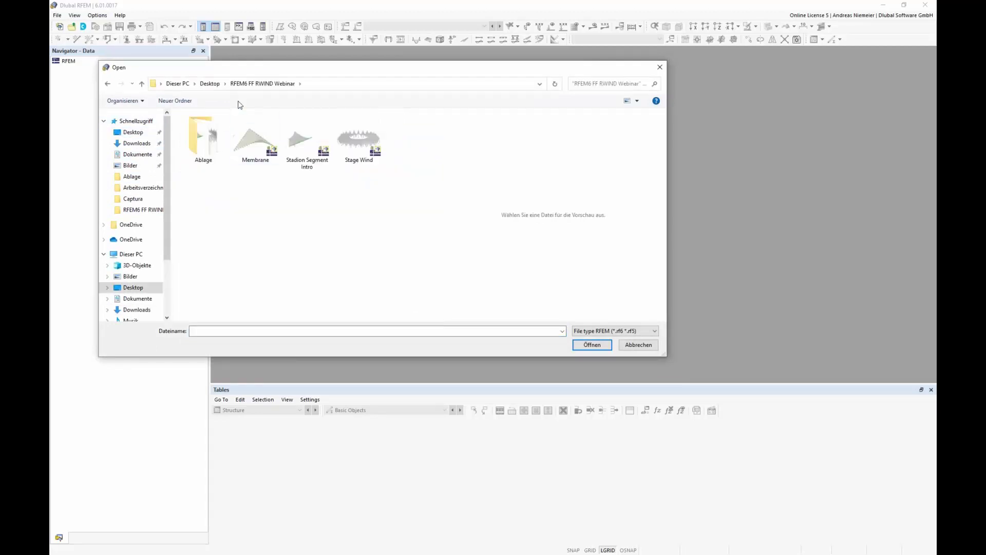
{"action": "left_click", "coordinate": [251, 146]}
{"action": "left_click", "coordinate": [592, 345]}
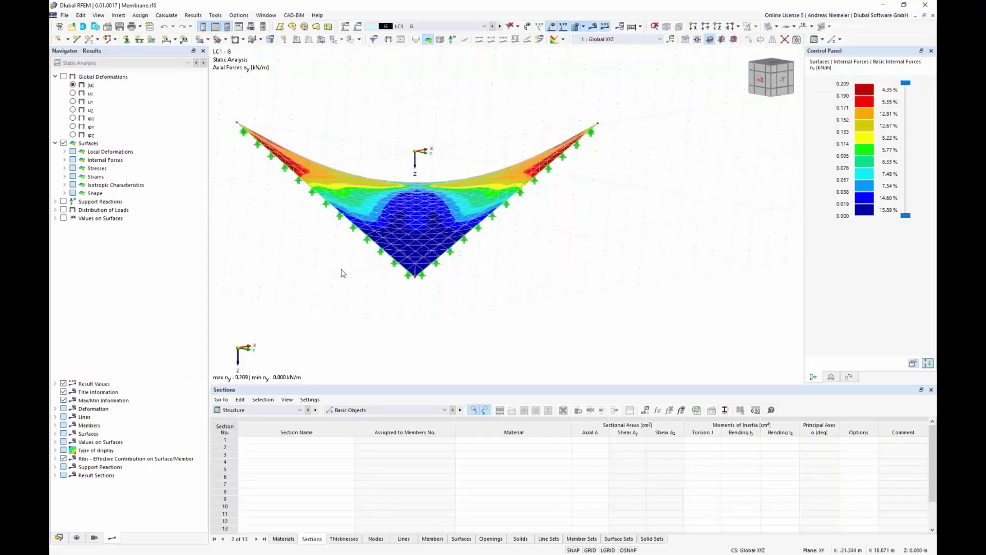
Step: Compare the membrane's axial force ny results for load cases LC2 (P), LC3 (S) and LC1 (G)
{"action": "middle_click_drag", "start_coordinate": [282, 262], "coordinate": [463, 149], "text": "ctrl"}
{"action": "left_click", "coordinate": [447, 26]}
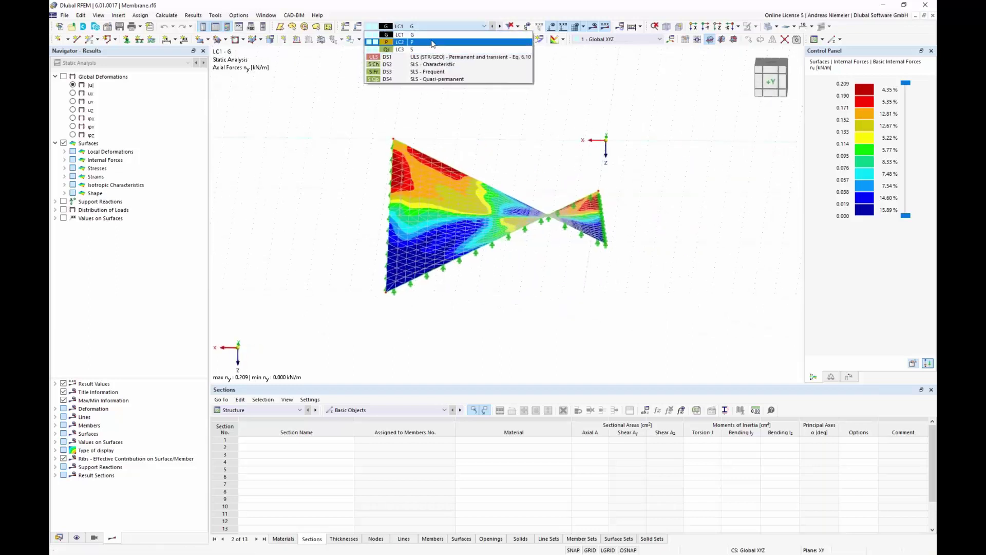
{"action": "left_click", "coordinate": [434, 29]}
{"action": "left_click", "coordinate": [434, 31]}
{"action": "left_click", "coordinate": [424, 47]}
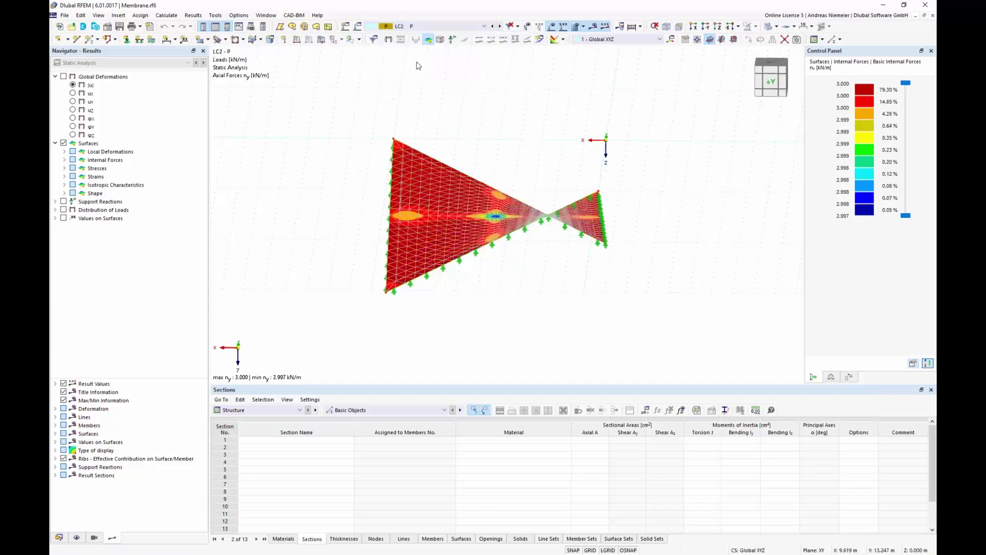
{"action": "left_click", "coordinate": [447, 27]}
{"action": "left_click", "coordinate": [417, 54]}
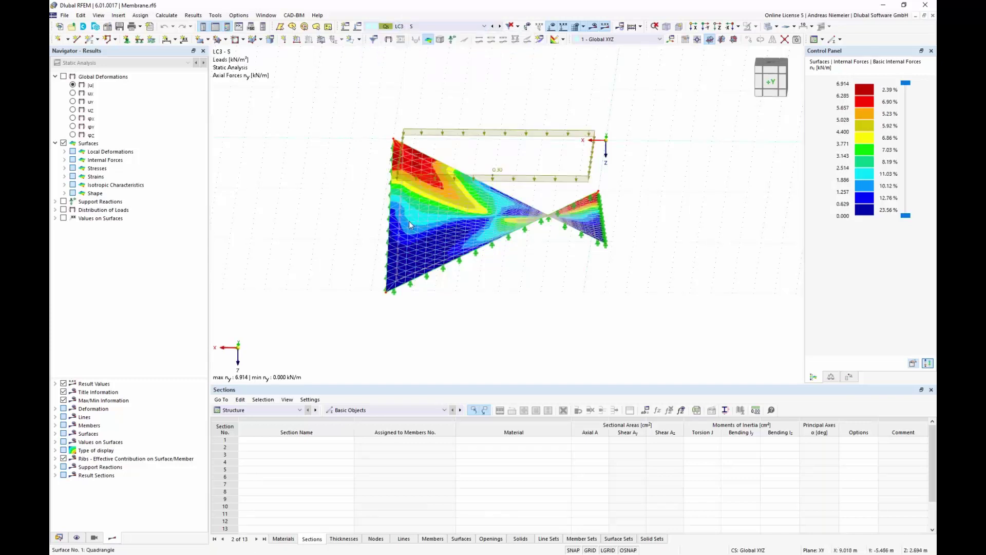
{"action": "left_click", "coordinate": [437, 27]}
{"action": "left_click", "coordinate": [424, 39]}
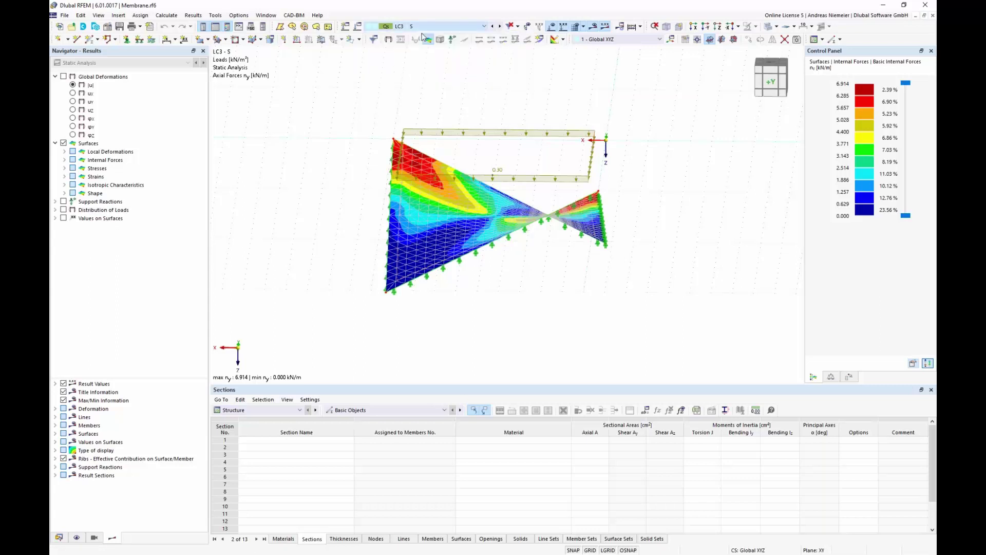
{"action": "middle_click_drag", "start_coordinate": [343, 183], "coordinate": [407, 195], "text": "ctrl"}
{"action": "middle_click_drag", "start_coordinate": [360, 220], "coordinate": [330, 214]}
Step: Show load case LC2 (P) and inspect the form-finding surface load on the membrane without changing it
{"action": "left_click", "coordinate": [441, 26]}
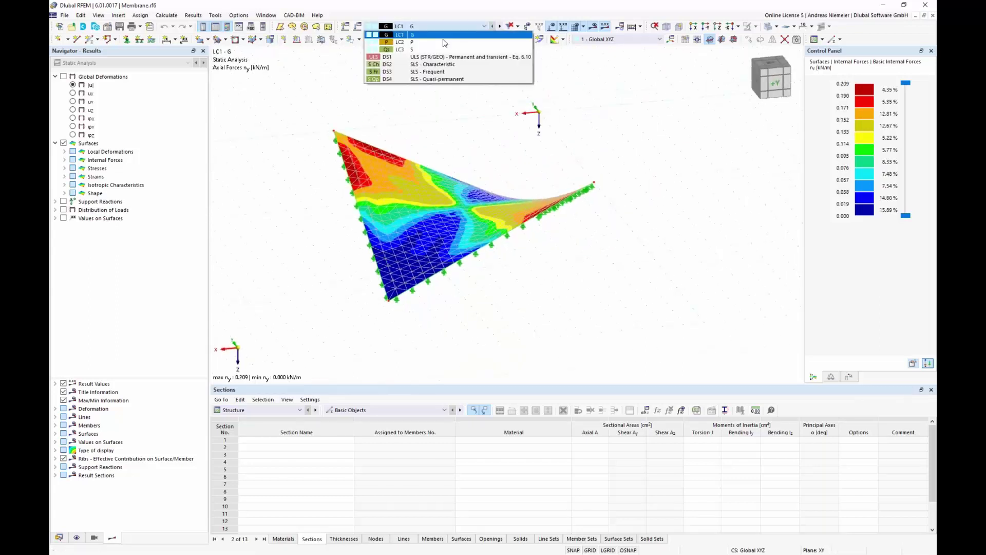
{"action": "left_click", "coordinate": [440, 42]}
{"action": "scroll", "coordinate": [478, 300], "scroll_direction": "up", "scroll_amount": 1}
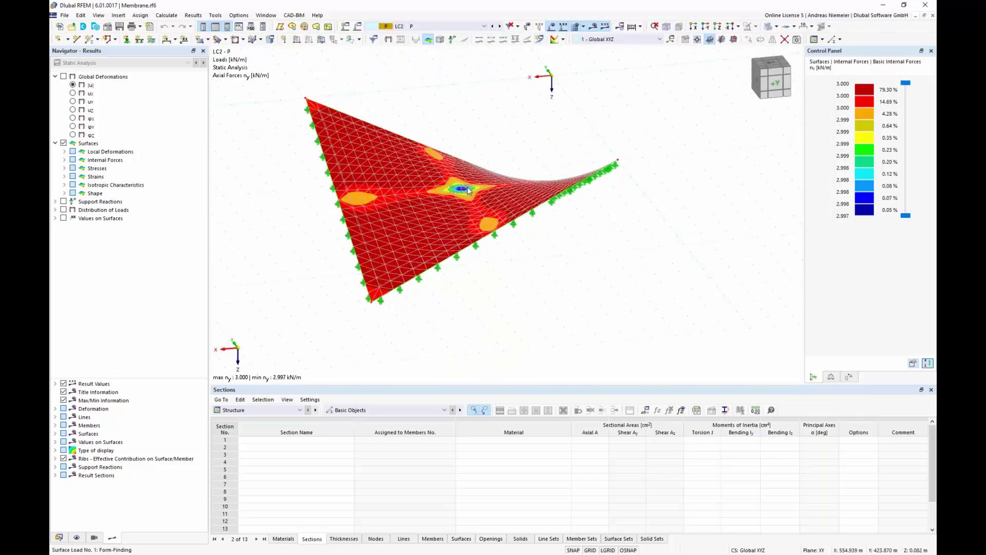
{"action": "double_click", "coordinate": [499, 231]}
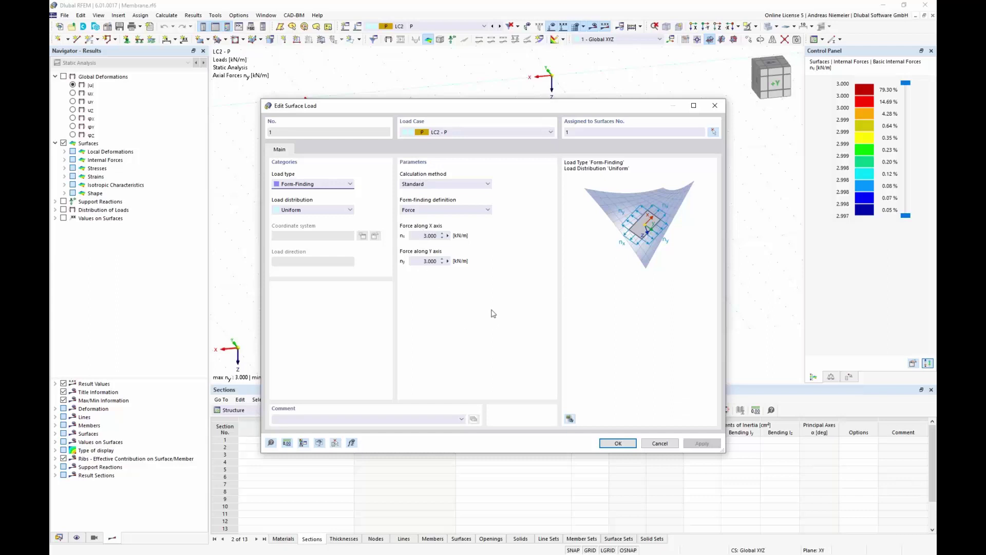
{"action": "left_click", "coordinate": [660, 442]}
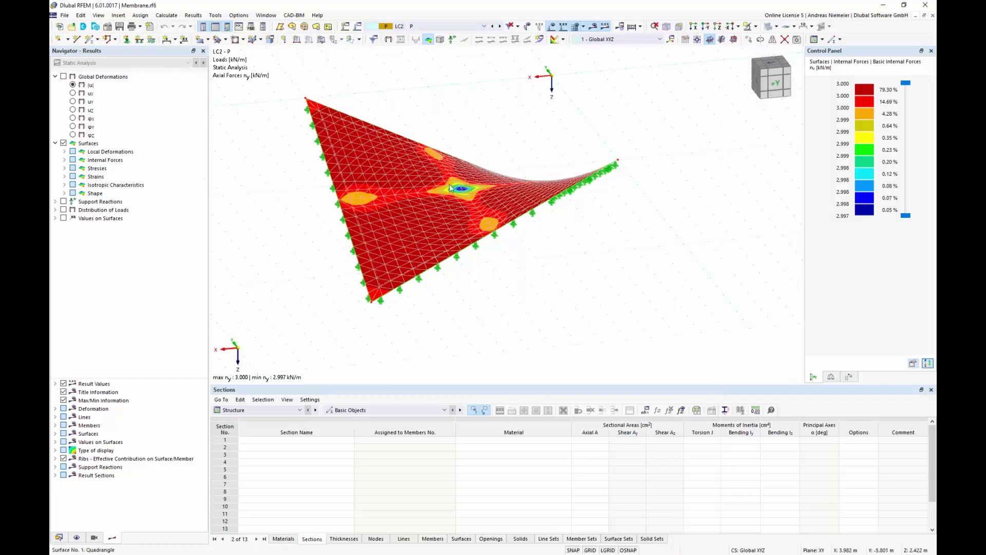
Step: Compare the membrane's basic internal forces nx and ny in load case LC2 (P)
{"action": "left_click", "coordinate": [65, 160]}
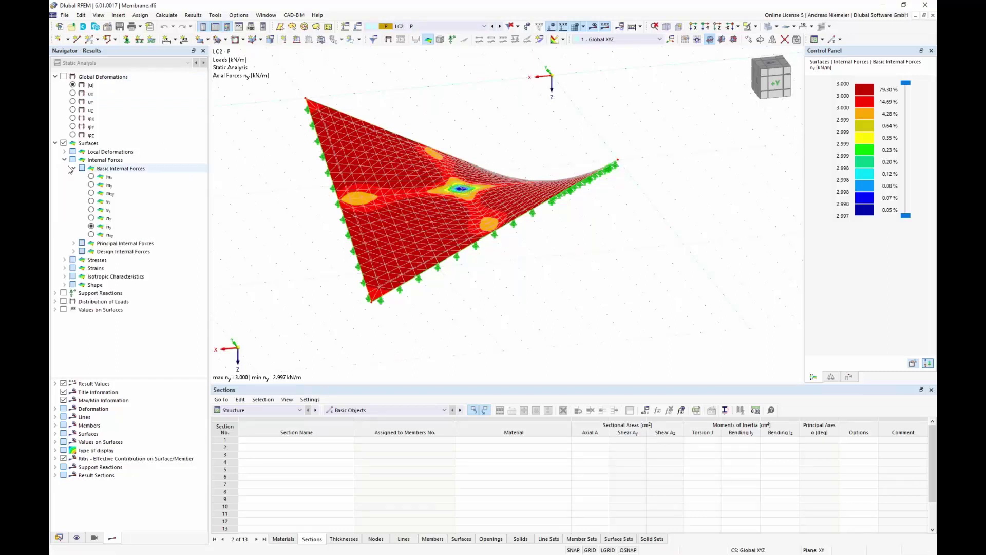
{"action": "left_click", "coordinate": [91, 218]}
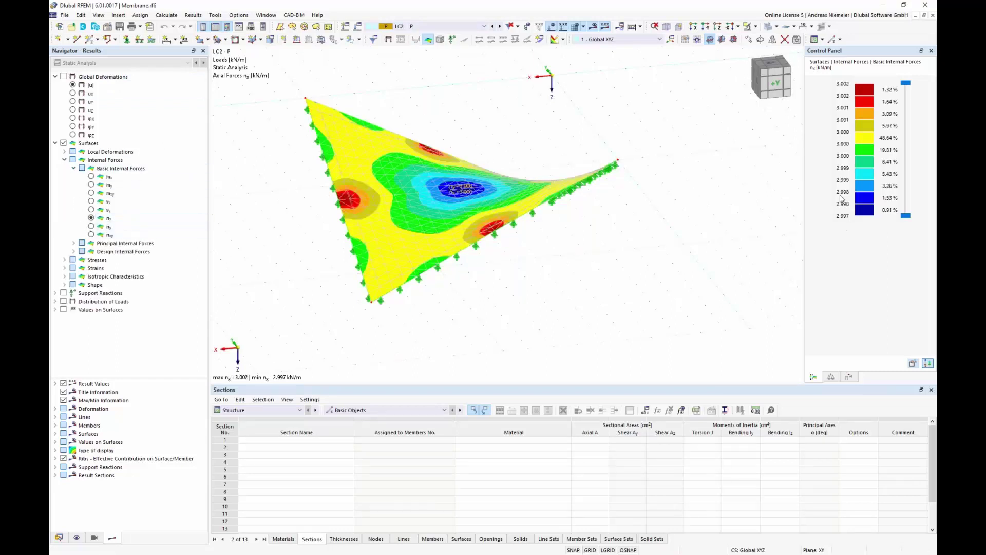
{"action": "left_click", "coordinate": [91, 227]}
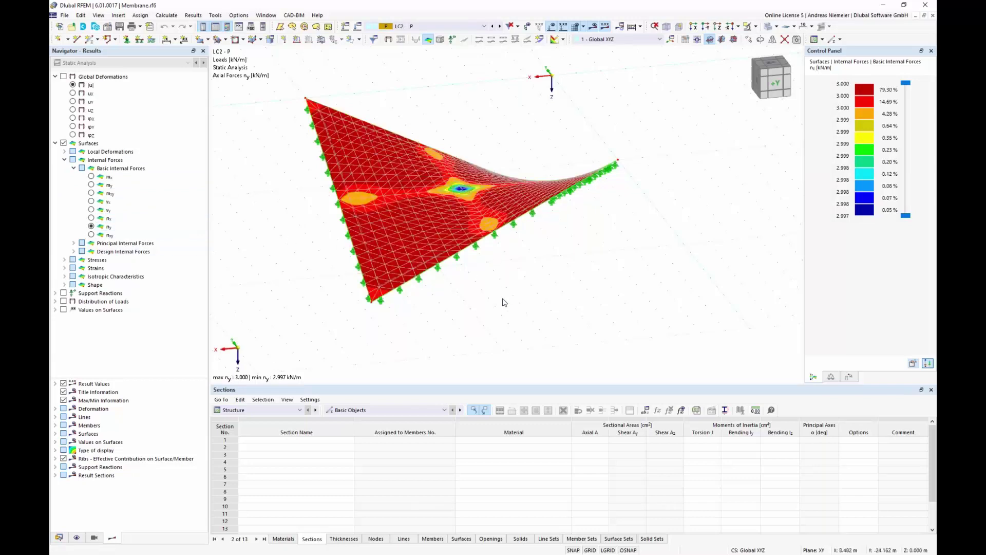
{"action": "left_click", "coordinate": [447, 26]}
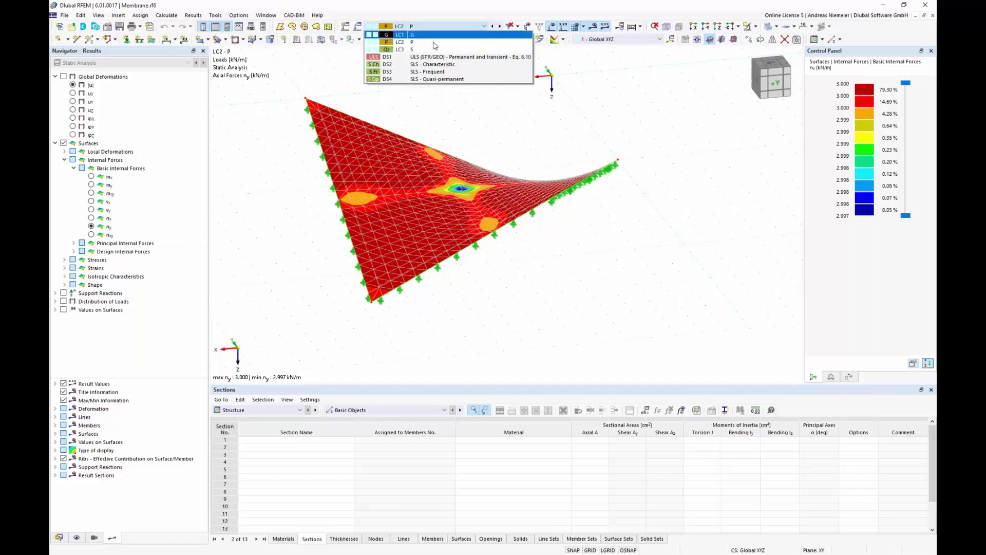
{"action": "left_click", "coordinate": [435, 43]}
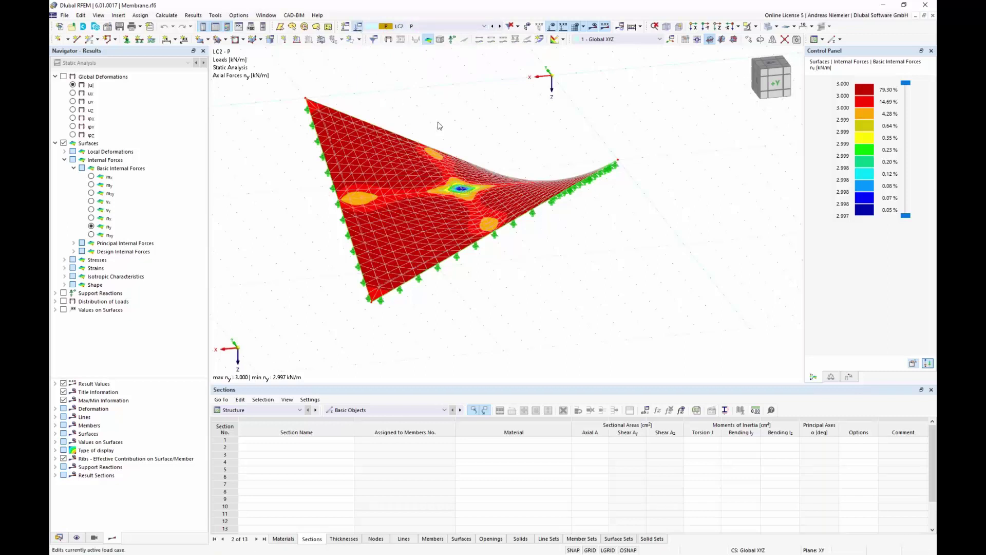
Step: Enable the combination wizard in the membrane model's base settings for load cases and combinations
{"action": "left_click", "coordinate": [358, 26]}
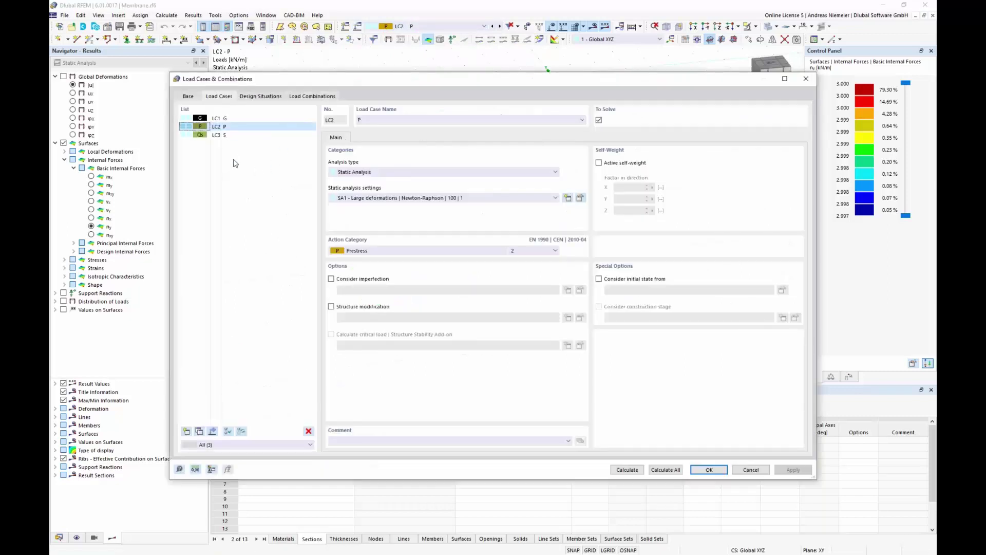
{"action": "left_click", "coordinate": [188, 96]}
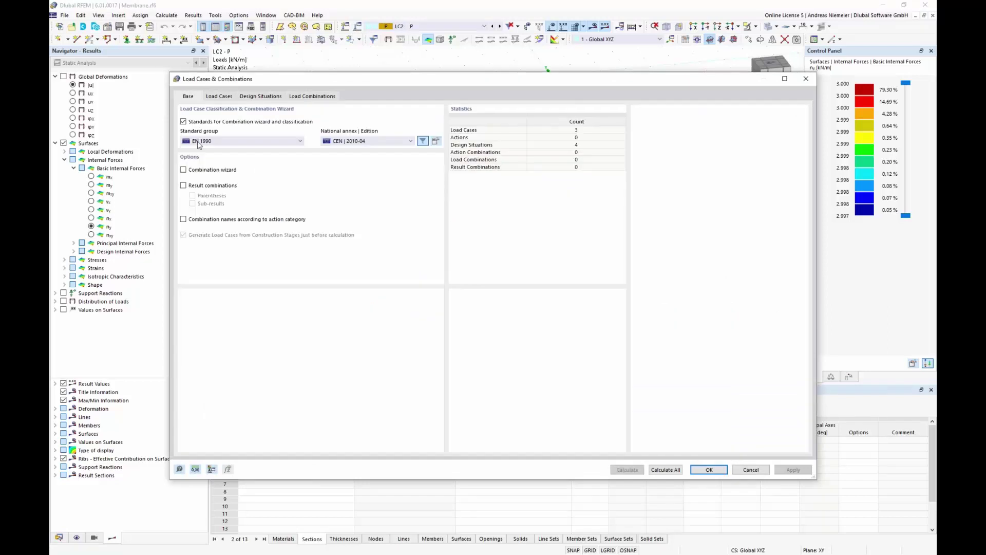
{"action": "left_click", "coordinate": [194, 171]}
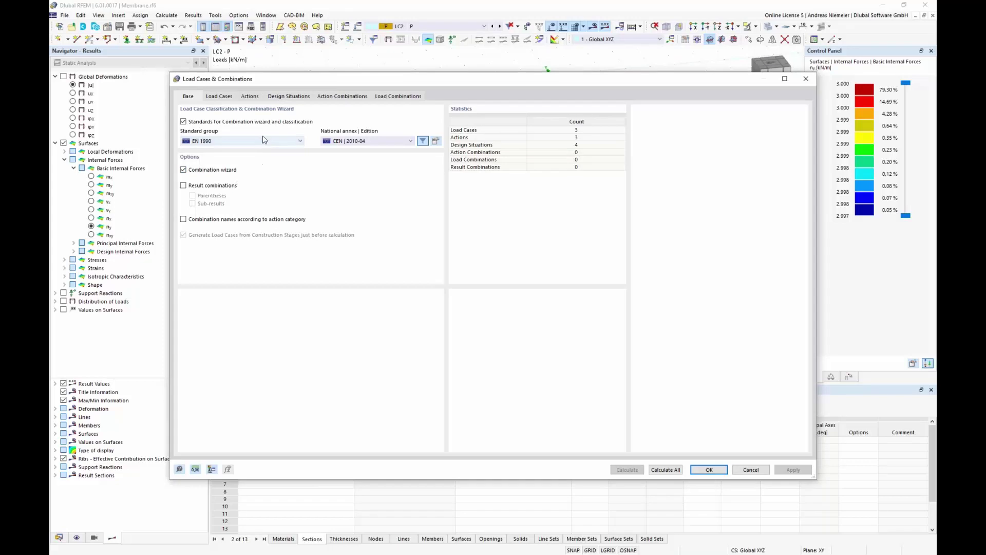
Step: Set combination wizard 1 (SA3 large deformations), used by the design situations, to consider the initial state from LC2 - P
{"action": "left_click", "coordinate": [276, 98]}
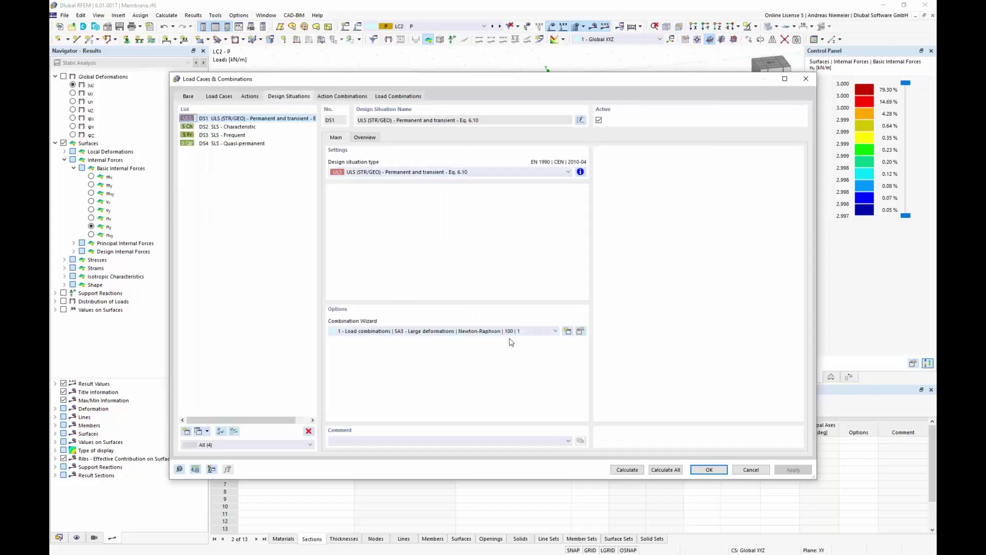
{"action": "left_click", "coordinate": [581, 332]}
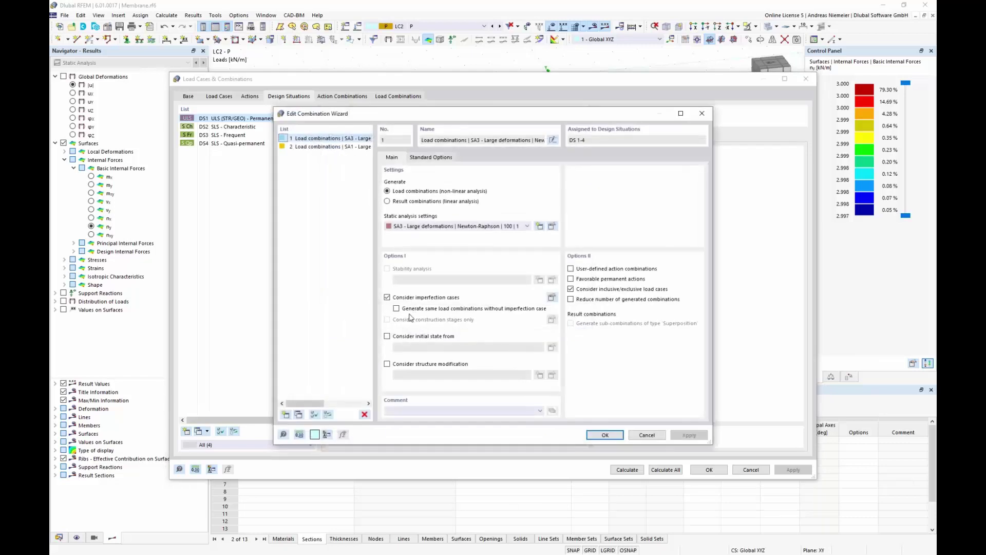
{"action": "left_click", "coordinate": [426, 338]}
{"action": "left_click", "coordinate": [432, 347]}
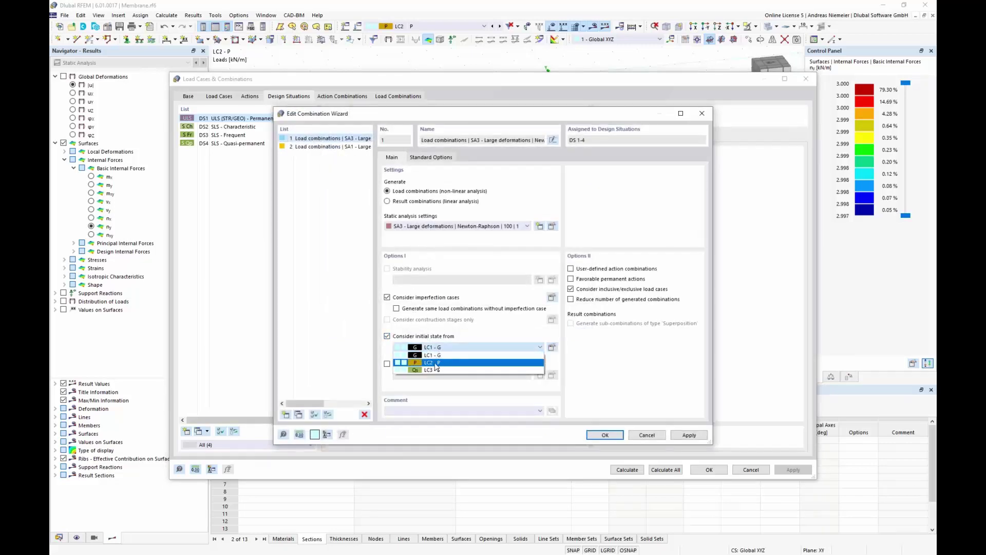
{"action": "left_click", "coordinate": [433, 362]}
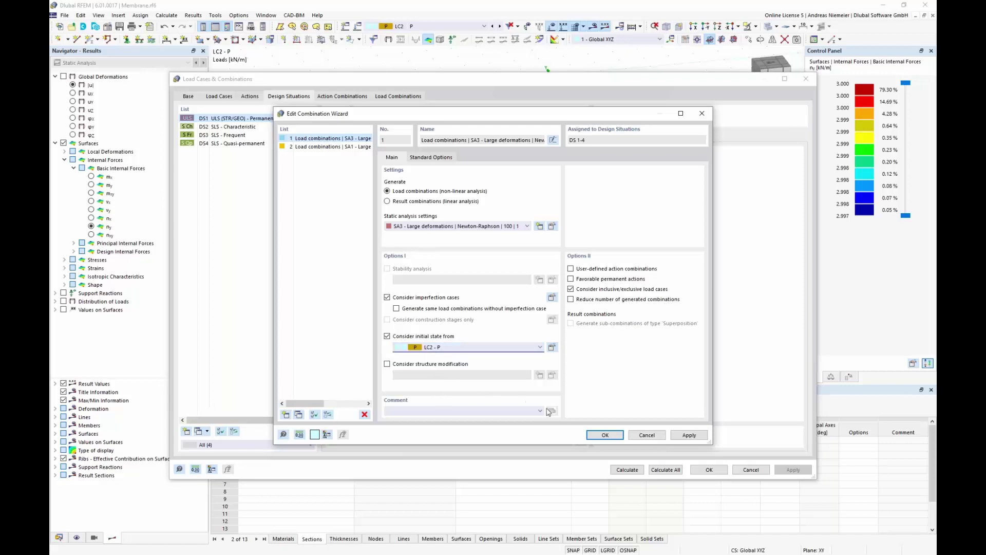
{"action": "left_click", "coordinate": [607, 439]}
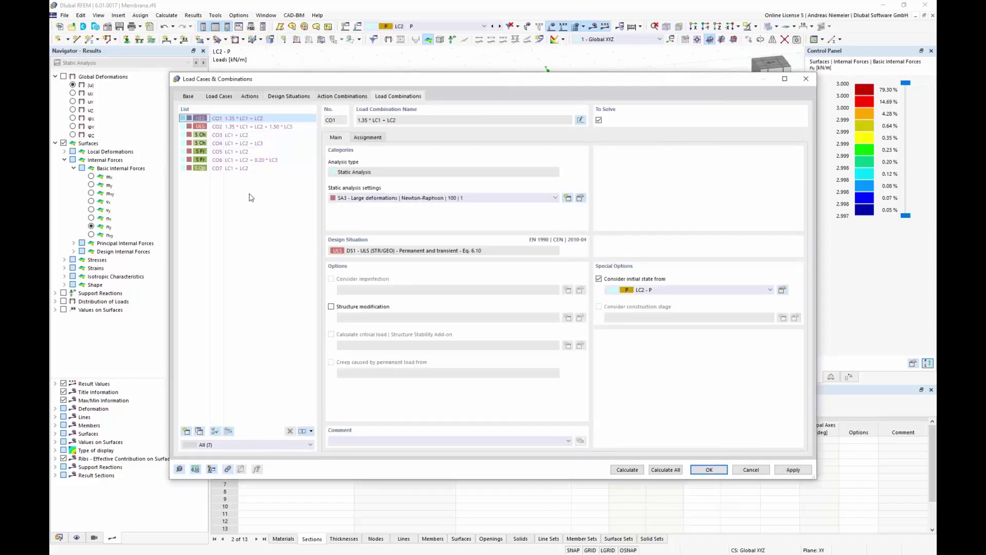
Step: Check the initial state setting of load combinations CO4 to CO7, and calculate all load cases and combinations
{"action": "left_click", "coordinate": [244, 144]}
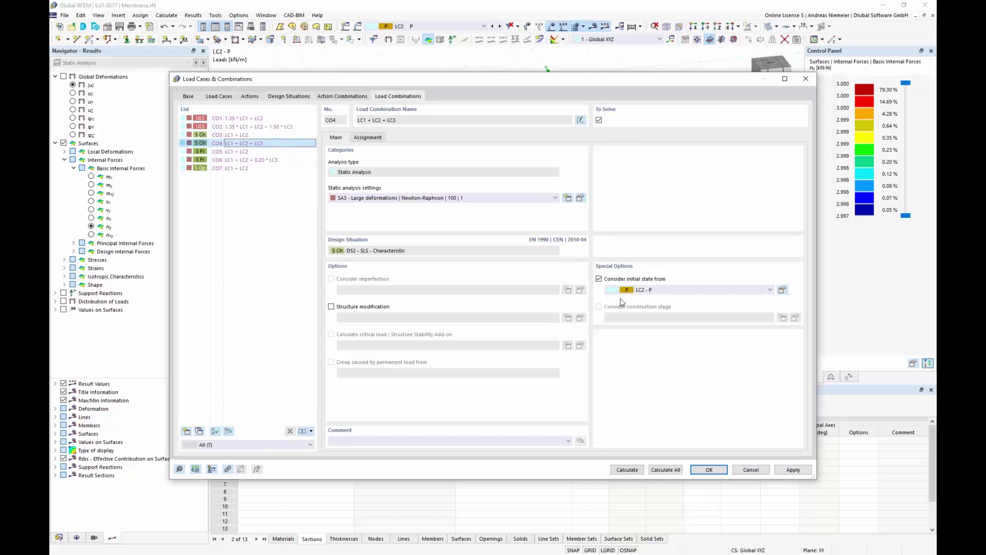
{"action": "key", "text": "Down"}
{"action": "key", "text": "Down"}
{"action": "key", "text": "Down"}
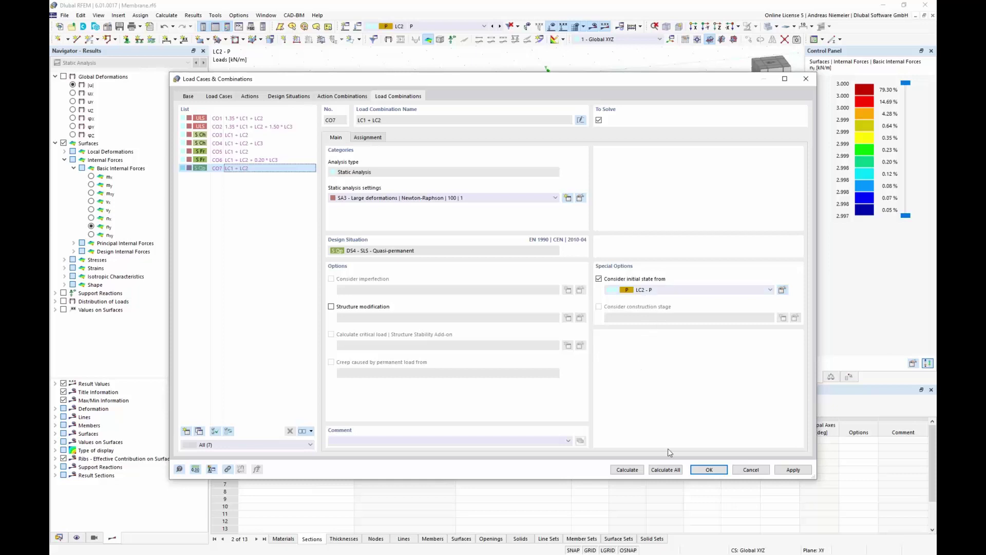
{"action": "left_click", "coordinate": [670, 469]}
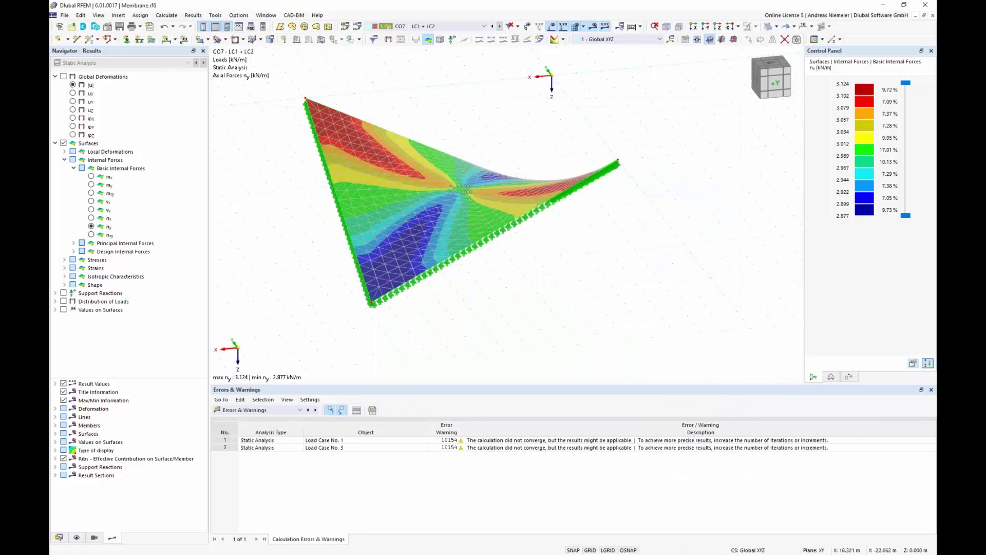
Step: Compare the membrane's axial force ny results for load combinations CO5 (LC1 + LC2) and CO6 (LC1 + LC2 + 0.20 * LC3)
{"action": "middle_click_drag", "start_coordinate": [330, 301], "coordinate": [375, 280], "text": "ctrl"}
{"action": "scroll", "coordinate": [354, 256], "scroll_direction": "down", "scroll_amount": 1}
{"action": "left_click", "coordinate": [450, 26]}
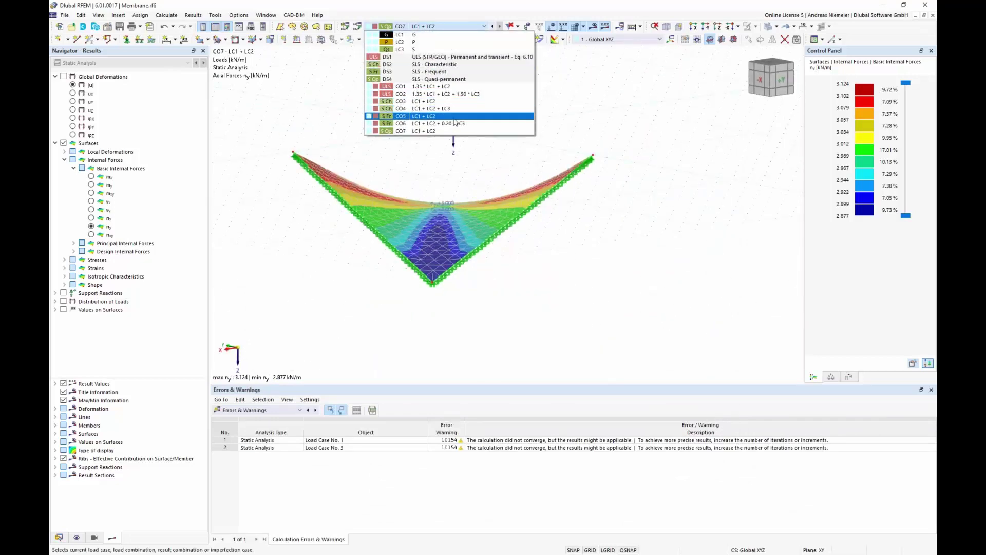
{"action": "left_click", "coordinate": [450, 117]}
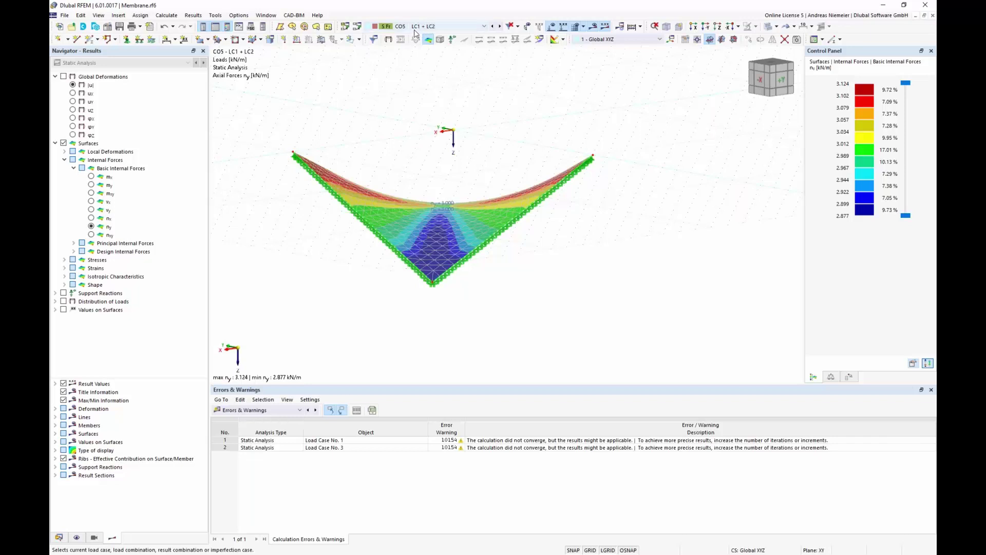
{"action": "middle_click_drag", "start_coordinate": [520, 158], "coordinate": [509, 160], "text": "ctrl"}
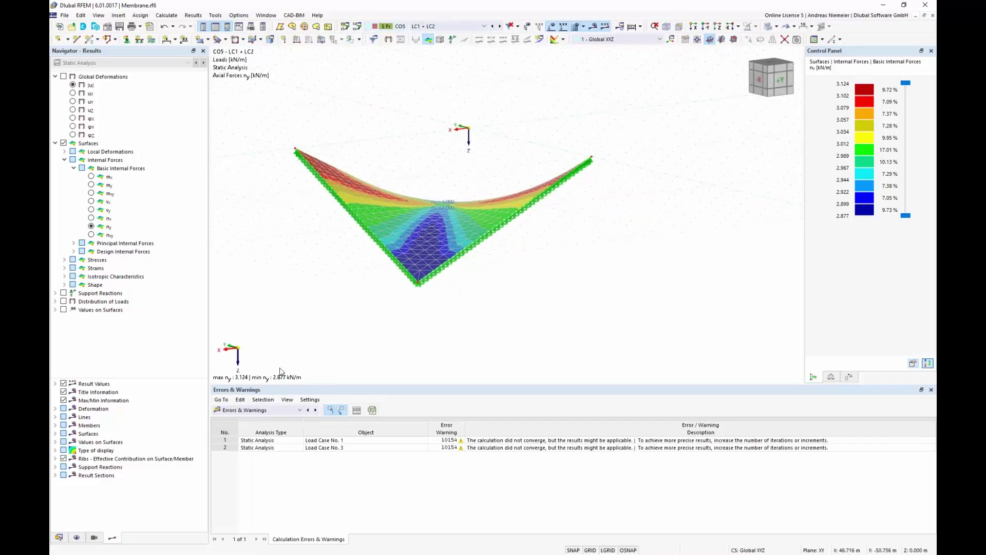
{"action": "left_click", "coordinate": [451, 26]}
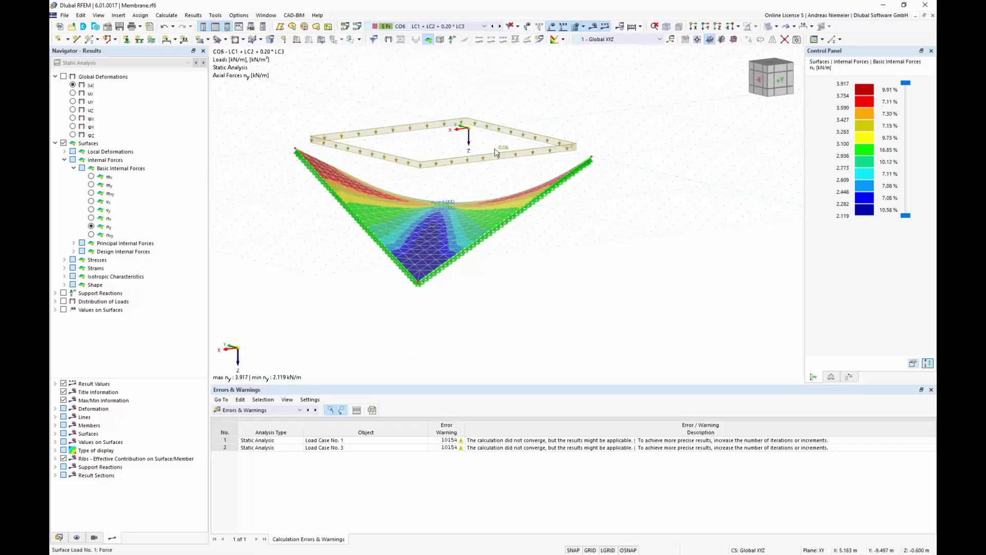
{"action": "scroll", "coordinate": [244, 385], "scroll_direction": "up", "scroll_amount": 1}
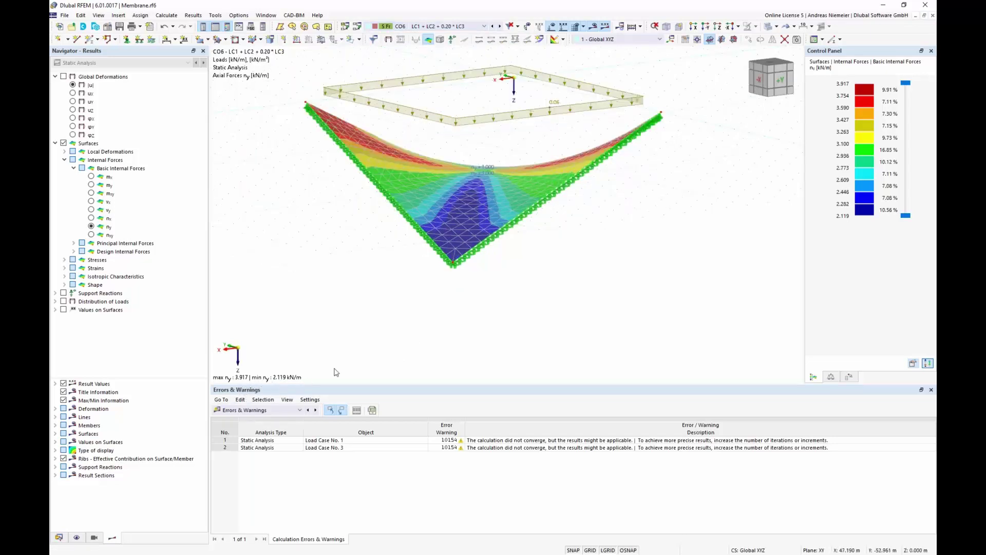
{"action": "scroll", "coordinate": [490, 303], "scroll_direction": "up", "scroll_amount": 1}
{"action": "middle_click_drag", "start_coordinate": [476, 309], "coordinate": [486, 269]}
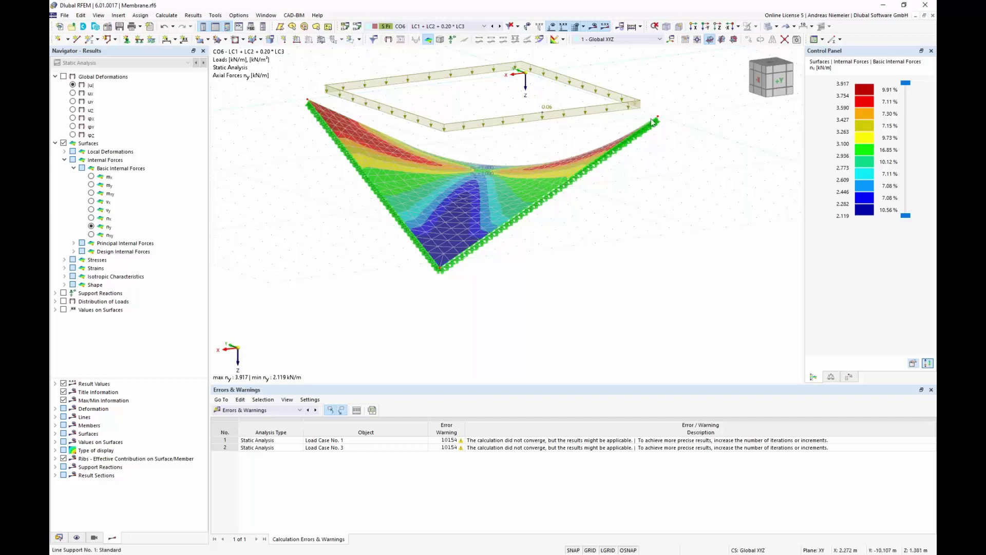
Step: Close the membrane model without saving it and minimize the stadium picture to return to RFEM
{"action": "left_click", "coordinate": [932, 15]}
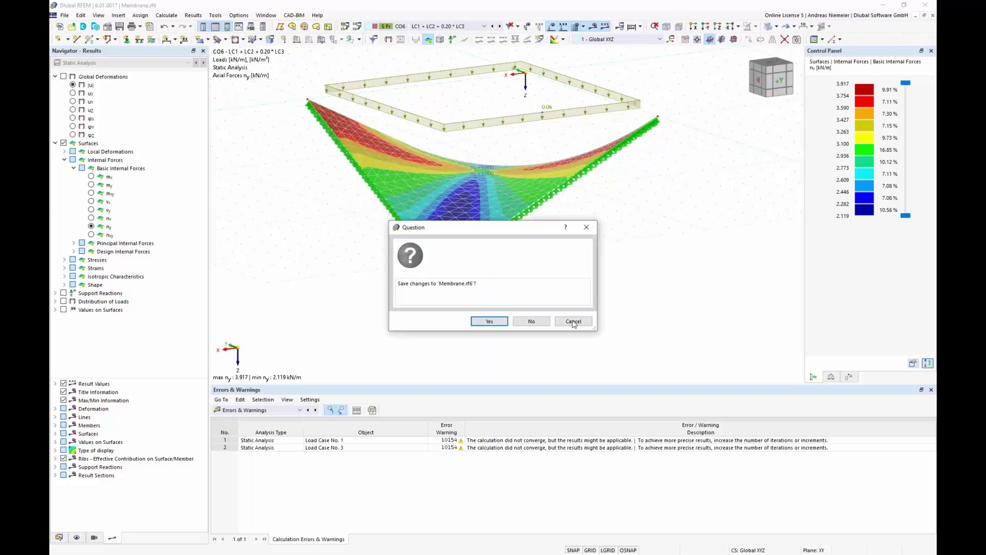
{"action": "left_click", "coordinate": [534, 322]}
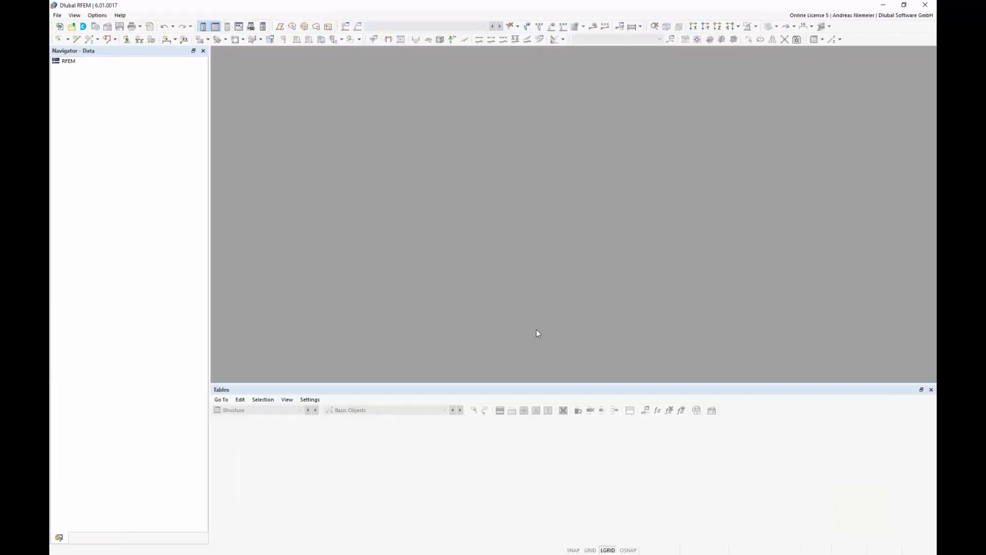
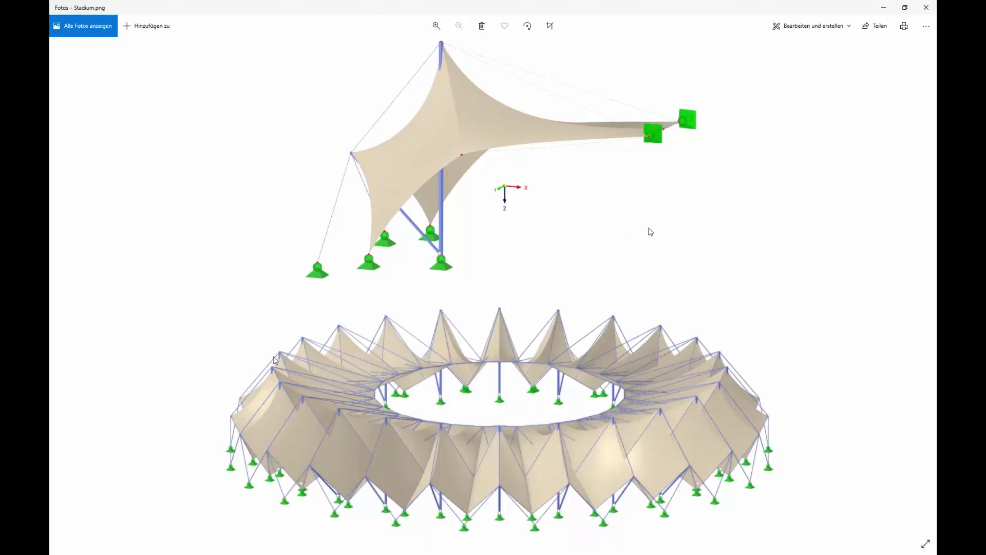
{"action": "left_click", "coordinate": [884, 8]}
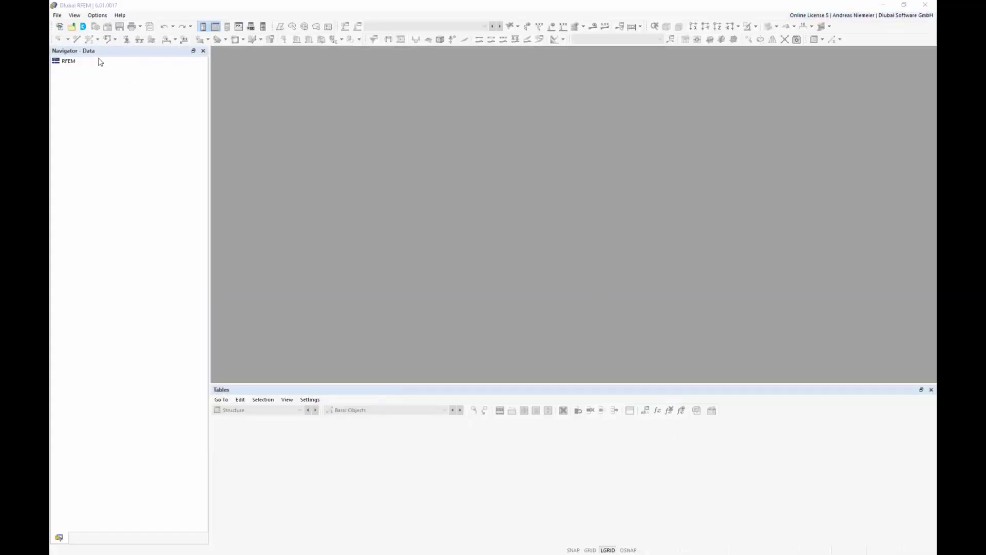
Step: Create a new 3D model S2 with the Form-Finding and Construction Stages Analysis (CSA) add-ons, overwriting the existing model of that name
{"action": "left_click", "coordinate": [57, 15]}
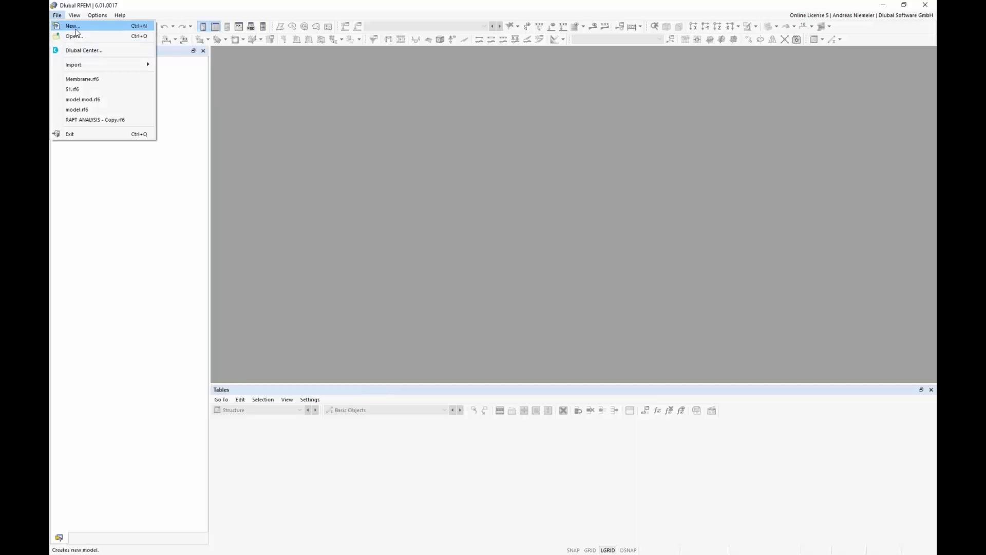
{"action": "left_click", "coordinate": [76, 29]}
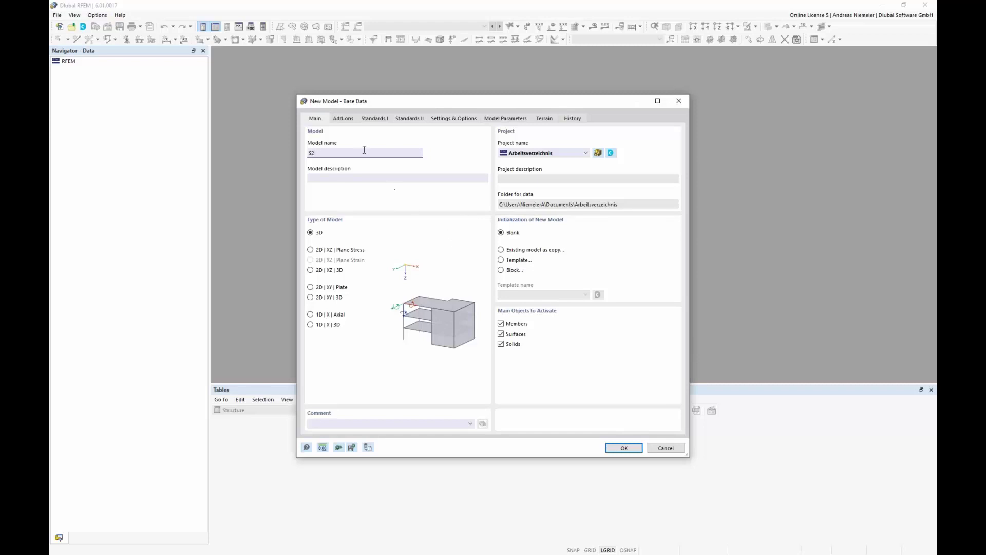
{"action": "left_click", "coordinate": [342, 118]}
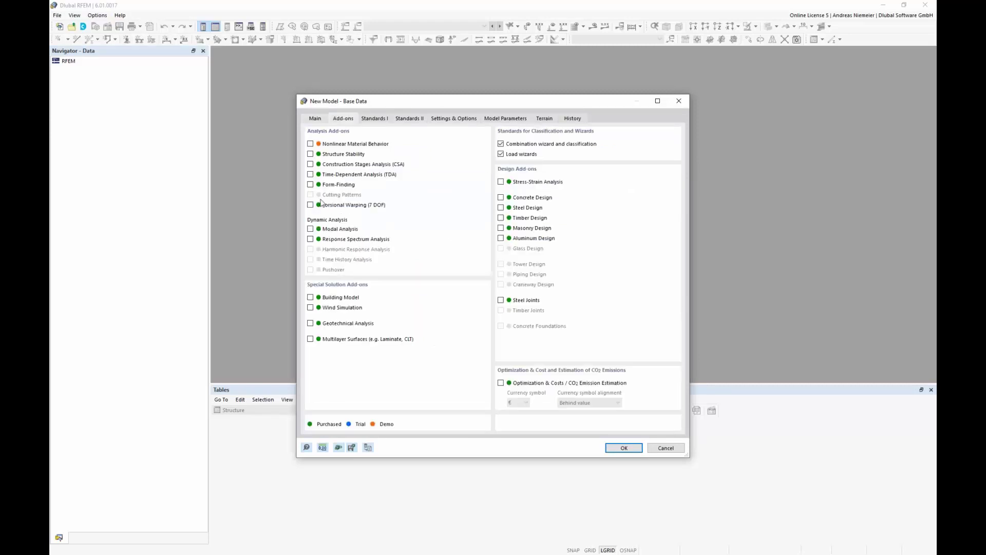
{"action": "left_click", "coordinate": [311, 185]}
{"action": "left_click", "coordinate": [311, 164]}
{"action": "left_click", "coordinate": [625, 449]}
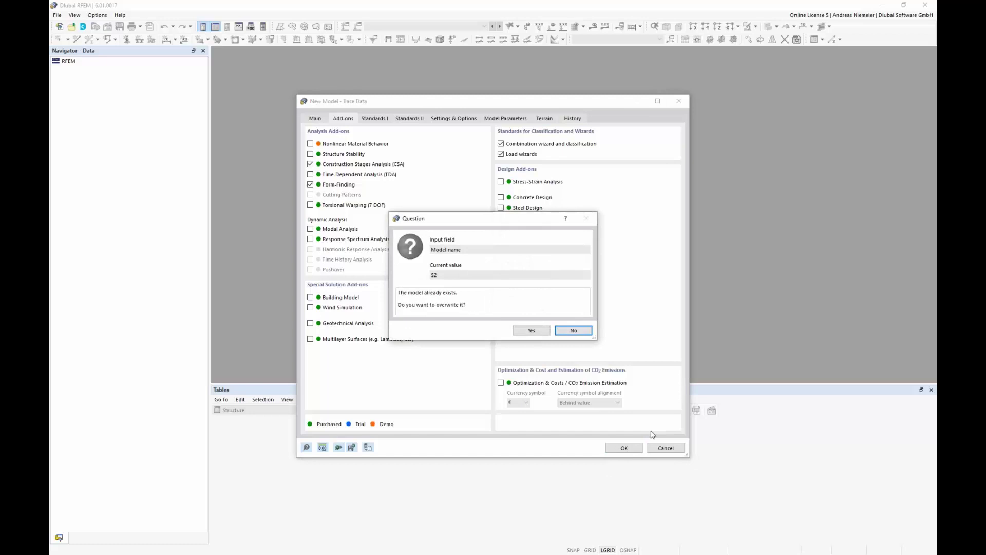
{"action": "left_click", "coordinate": [531, 330]}
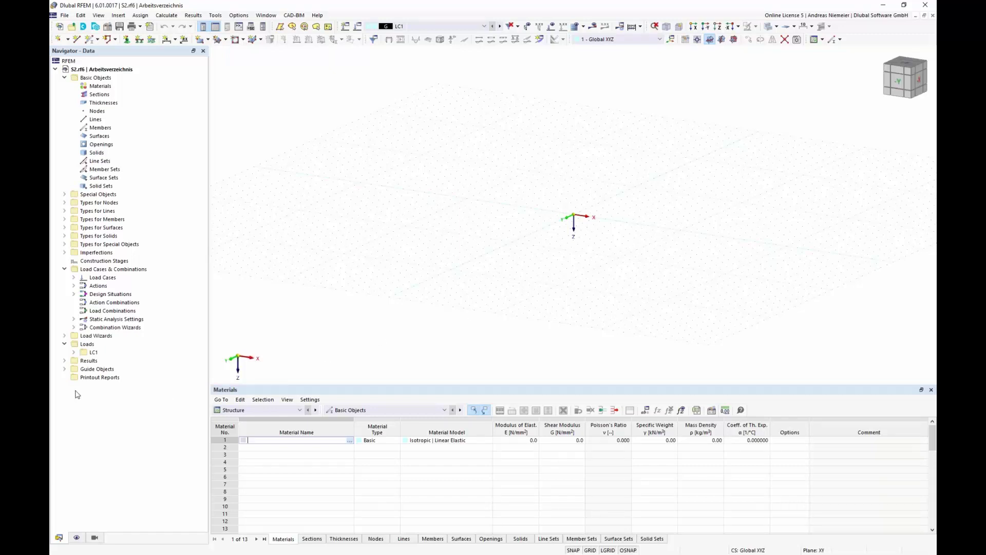
Step: Start a new background layer among the guide objects and load the file Base.dxf into it
{"action": "left_click", "coordinate": [65, 369]}
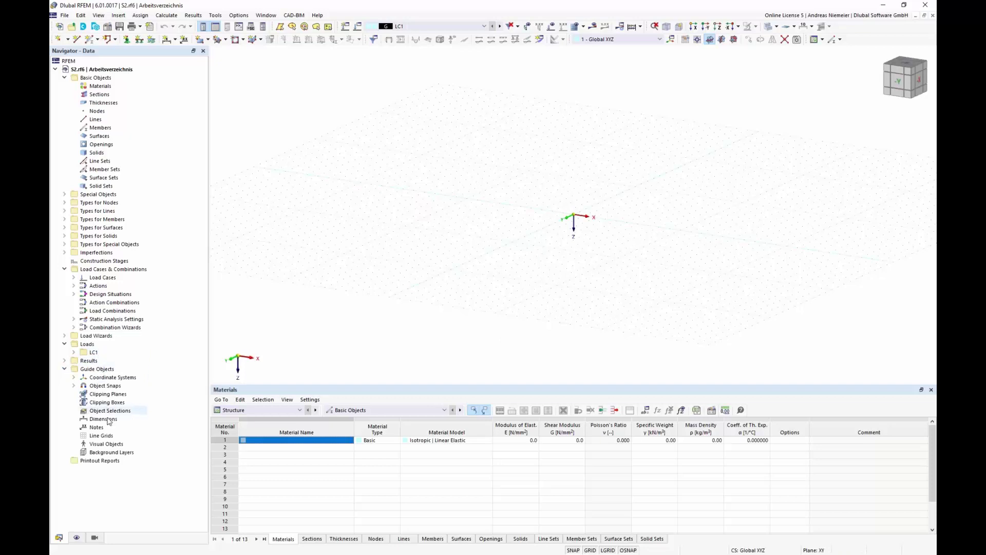
{"action": "right_click", "coordinate": [106, 453]}
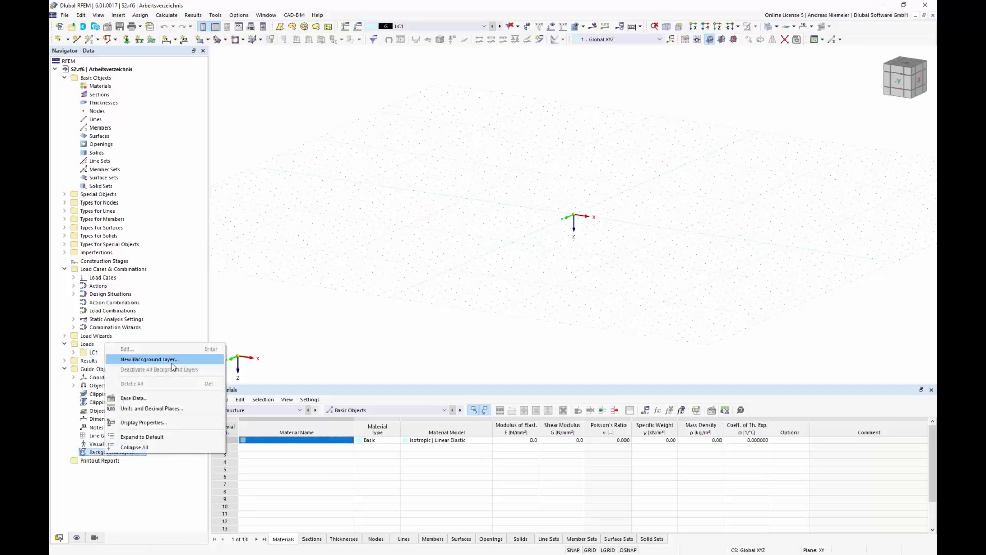
{"action": "left_click", "coordinate": [154, 359]}
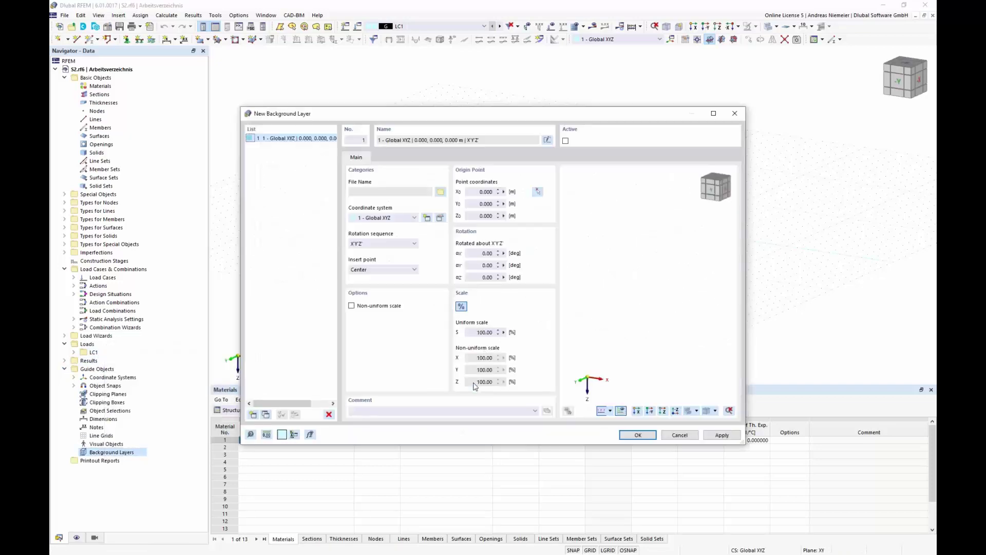
{"action": "left_click", "coordinate": [441, 191]}
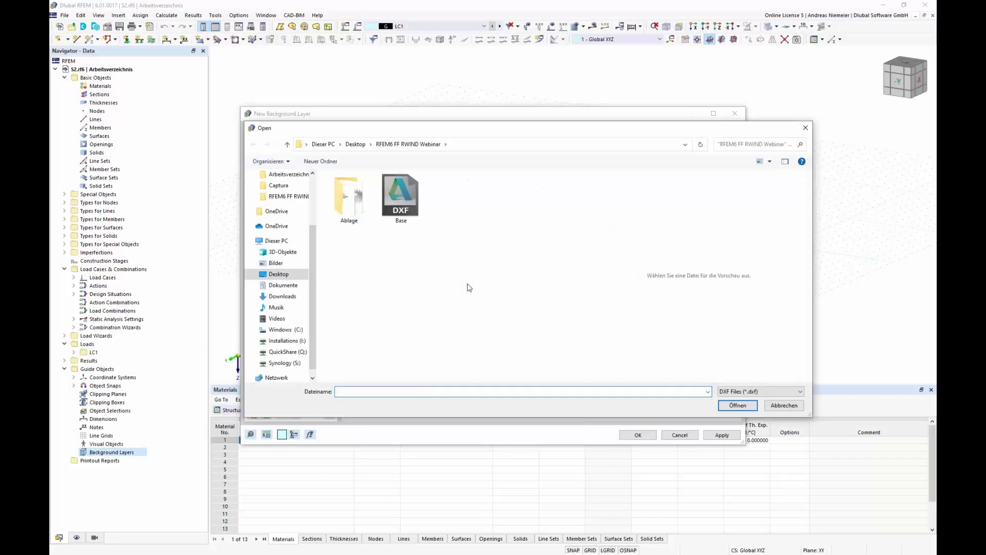
{"action": "left_click", "coordinate": [406, 199]}
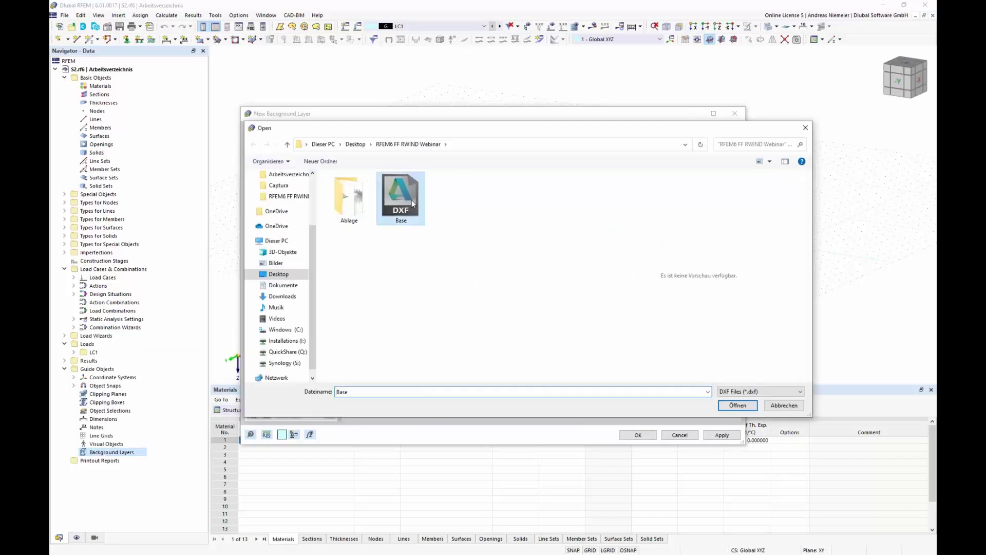
{"action": "left_click", "coordinate": [738, 405]}
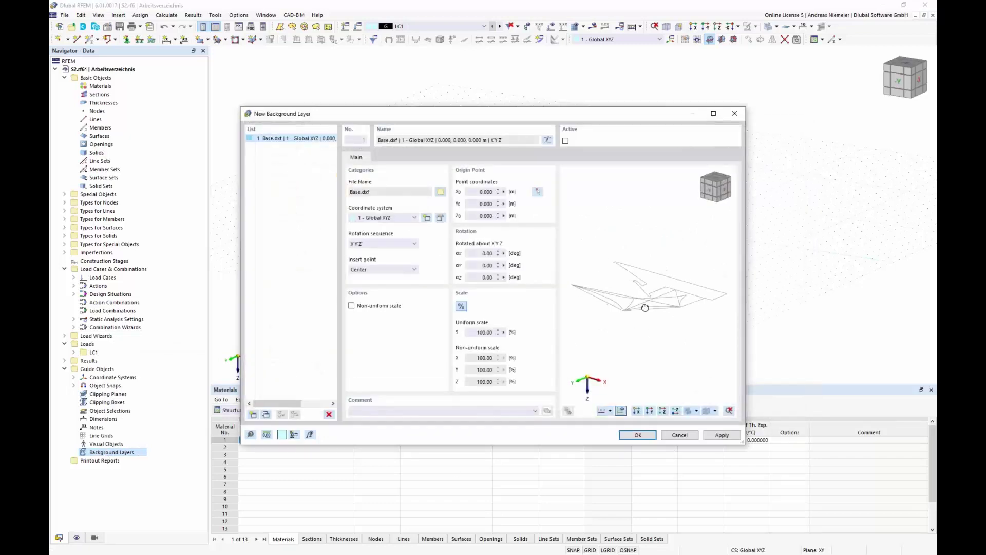
Step: Set the background layer's rotation to 90 degrees about X and 180 degrees about Z
{"action": "left_click_drag", "start_coordinate": [646, 307], "coordinate": [637, 402]}
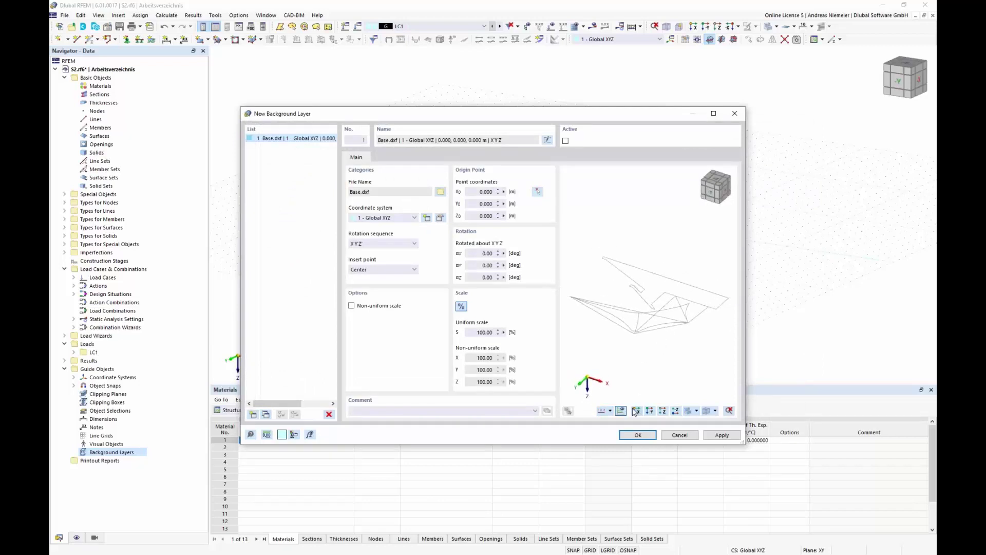
{"action": "middle_click_drag", "start_coordinate": [620, 359], "coordinate": [618, 340], "text": "ctrl"}
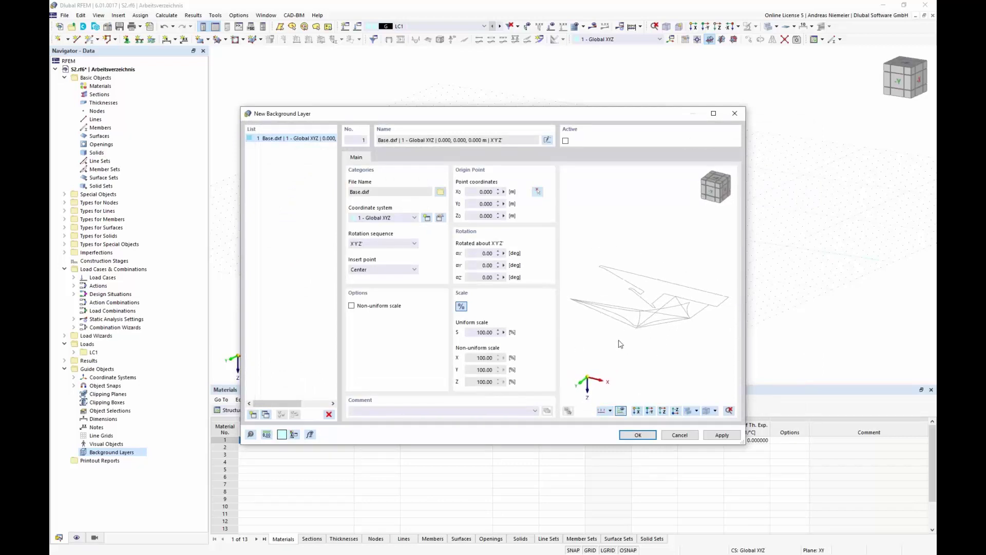
{"action": "left_click", "coordinate": [483, 253]}
{"action": "type", "text": "90"}
{"action": "left_click", "coordinate": [487, 277]}
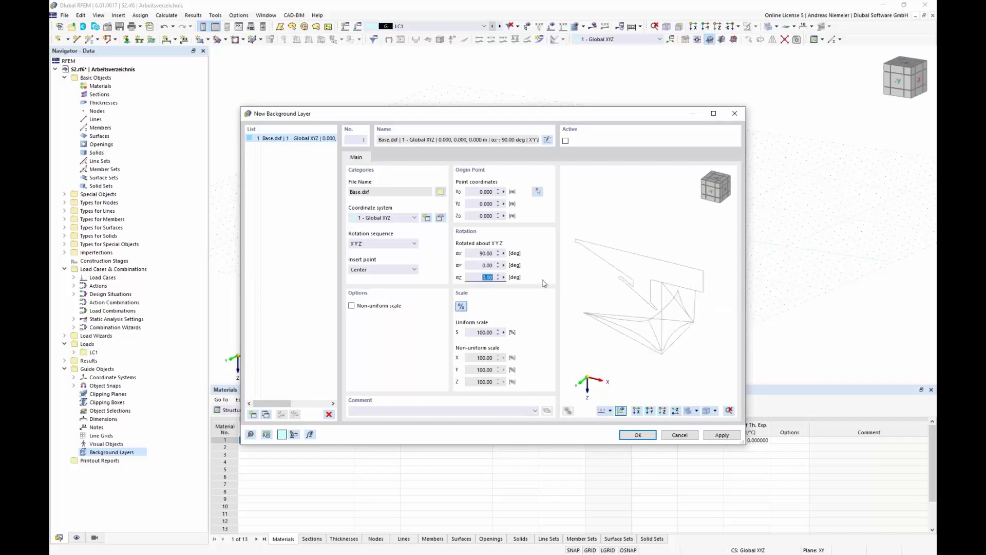
{"action": "type", "text": "180"}
{"action": "left_click", "coordinate": [487, 253]}
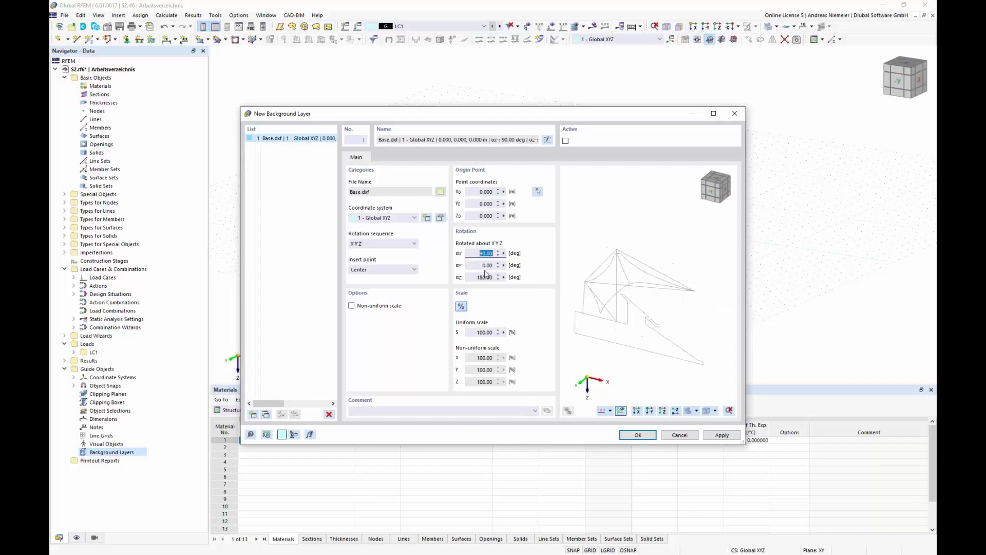
Step: Confirm the new Base.dxf background layer and activate it in the model
{"action": "left_click", "coordinate": [638, 435]}
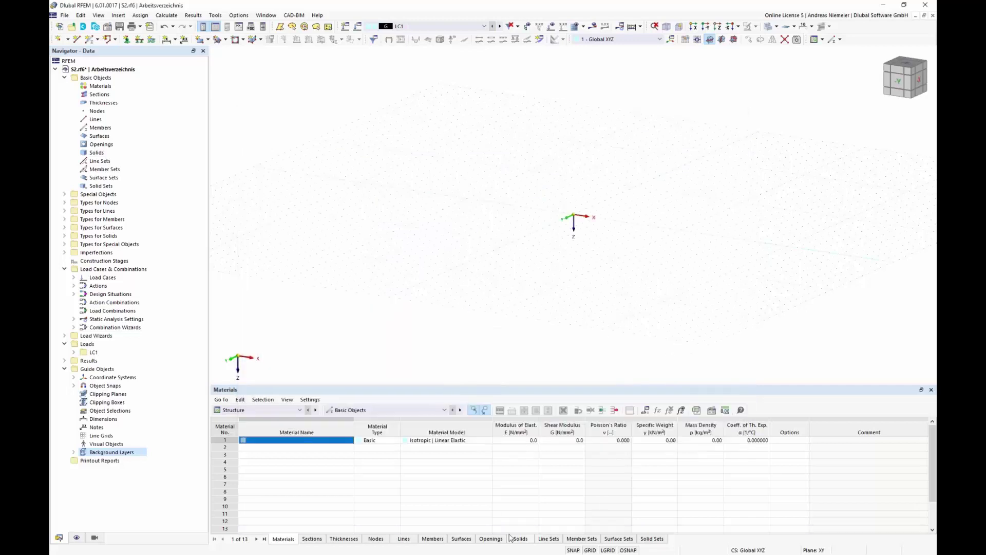
{"action": "left_click", "coordinate": [73, 452]}
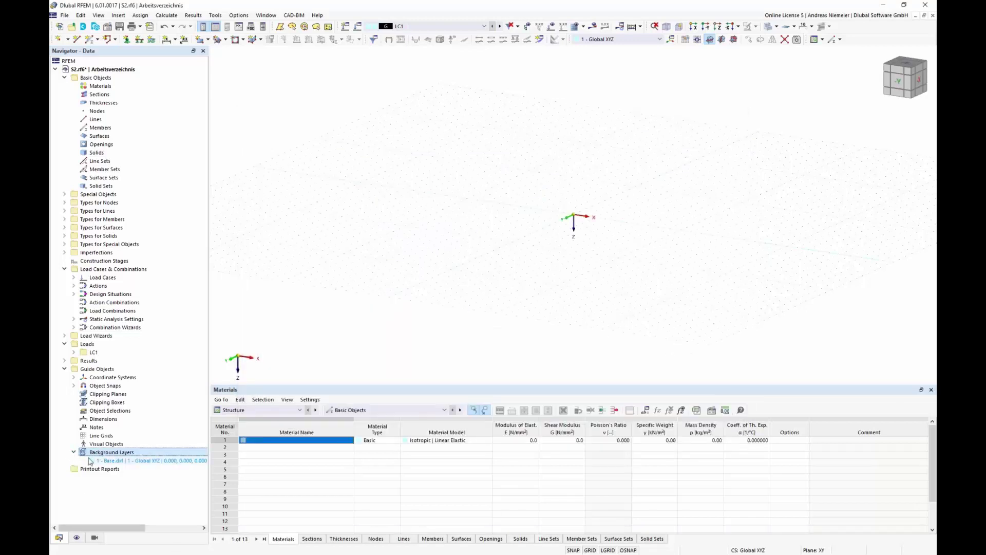
{"action": "left_click", "coordinate": [108, 461]}
{"action": "right_click", "coordinate": [108, 461]}
{"action": "left_click", "coordinate": [152, 343]}
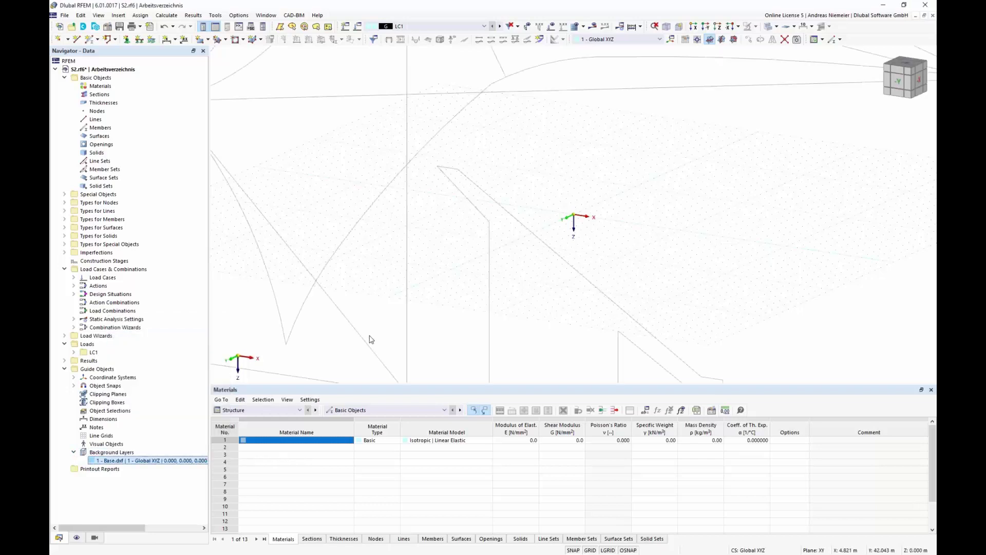
{"action": "scroll", "coordinate": [459, 176], "scroll_direction": "down", "scroll_amount": 1}
{"action": "scroll", "coordinate": [459, 176], "scroll_direction": "down", "scroll_amount": 8}
{"action": "middle_click_drag", "start_coordinate": [459, 177], "coordinate": [508, 335], "text": "ctrl"}
{"action": "scroll", "coordinate": [451, 228], "scroll_direction": "up", "scroll_amount": 4}
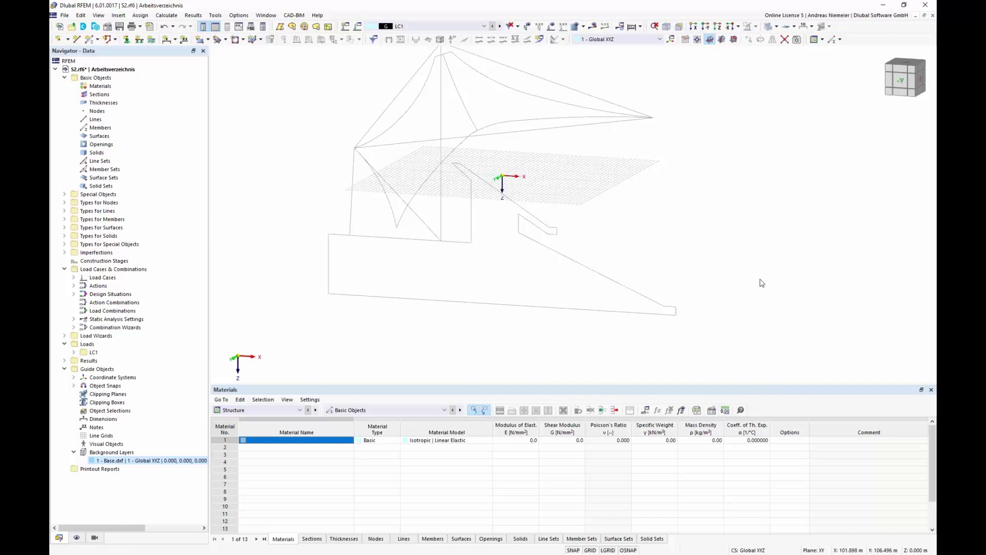
{"action": "scroll", "coordinate": [456, 345], "scroll_direction": "down", "scroll_amount": 3}
{"action": "scroll", "coordinate": [448, 261], "scroll_direction": "up", "scroll_amount": 3}
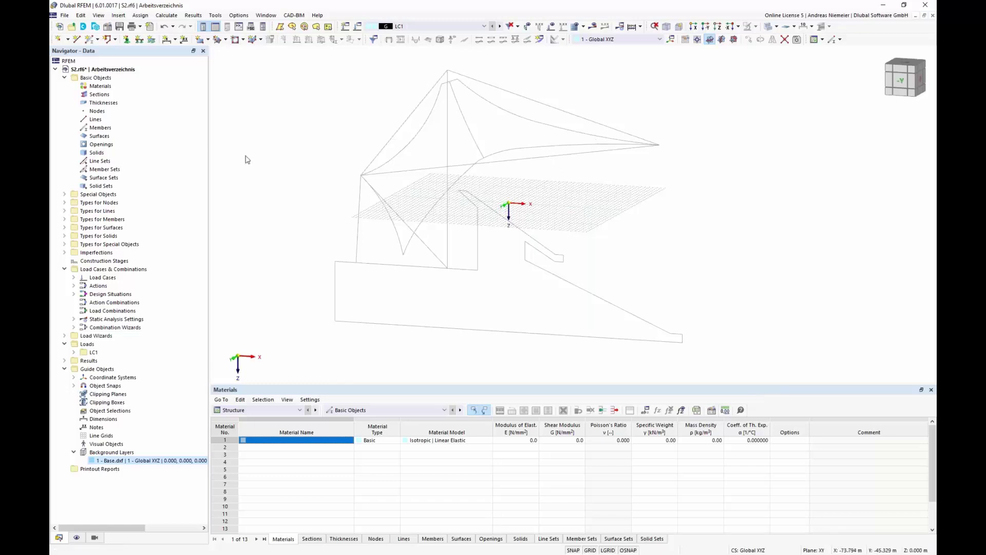
Step: Start a new beam member with a parametric thin-walled circular hollow section of 1000 mm diameter and 10 mm wall thickness
{"action": "left_click", "coordinate": [91, 40]}
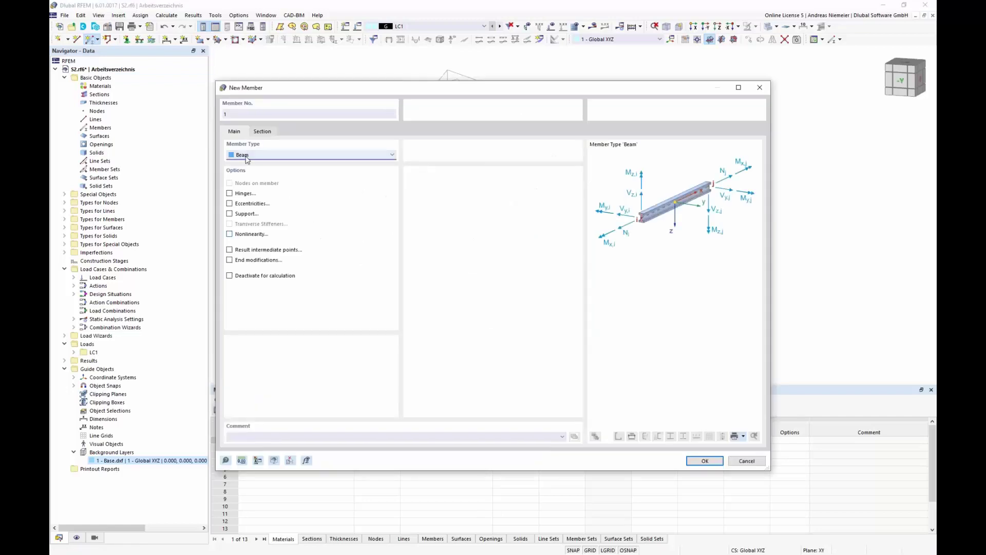
{"action": "left_click", "coordinate": [262, 131]}
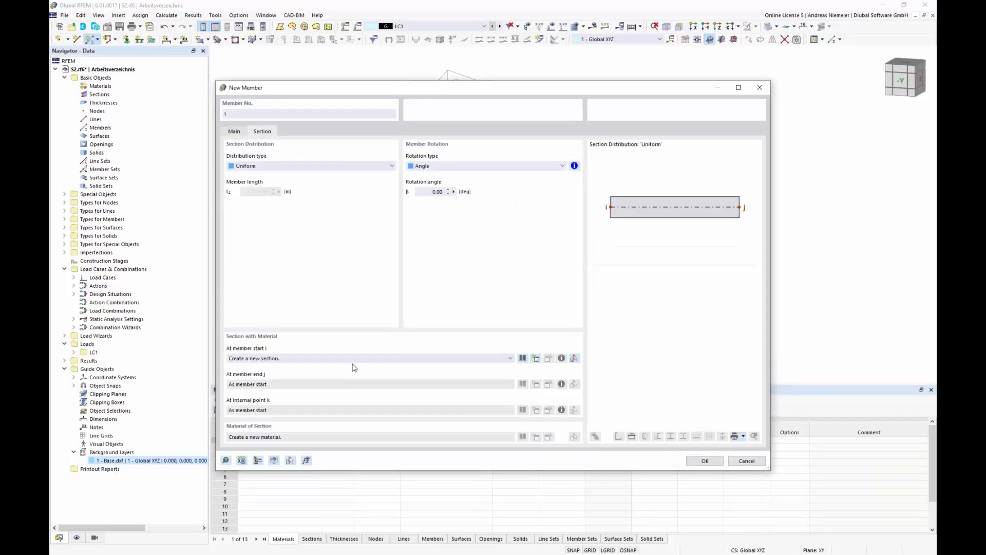
{"action": "left_click", "coordinate": [522, 358]}
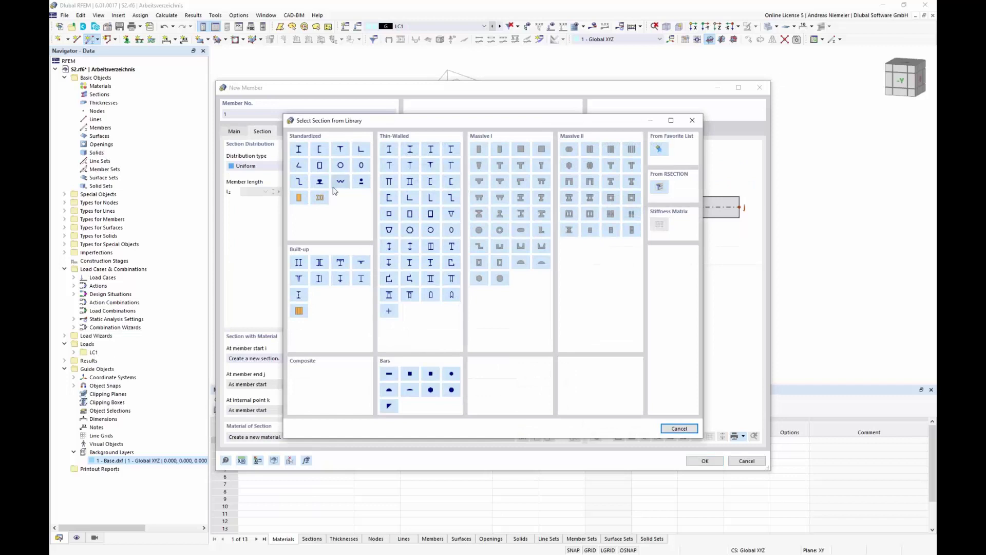
{"action": "key", "text": "Escape"}
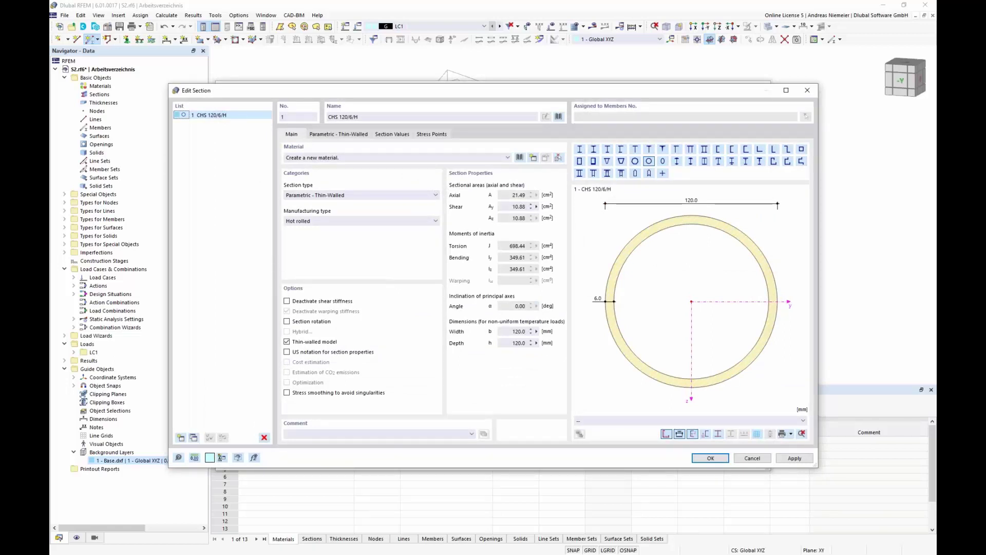
{"action": "left_click", "coordinate": [354, 134]}
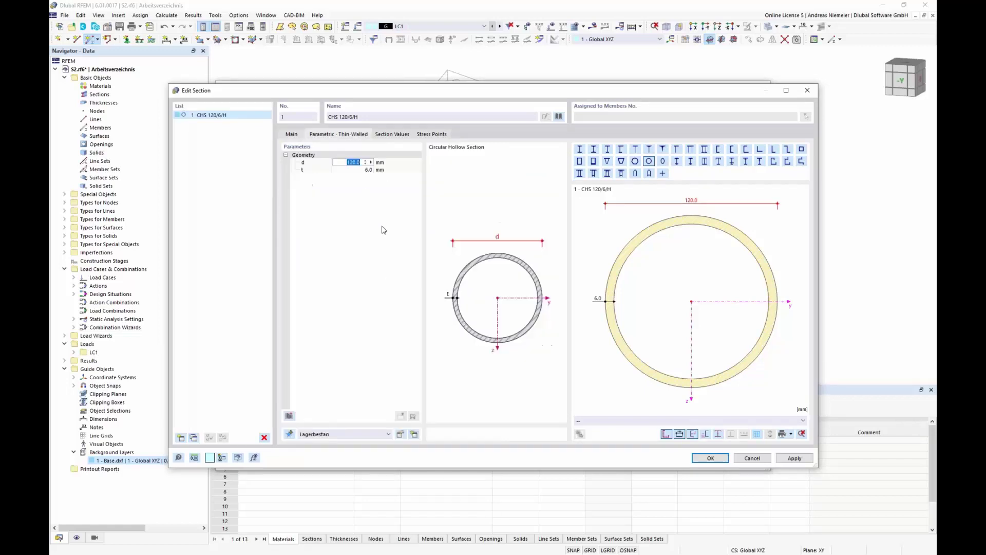
{"action": "type", "text": "1"}
{"action": "key", "text": "Tab"}
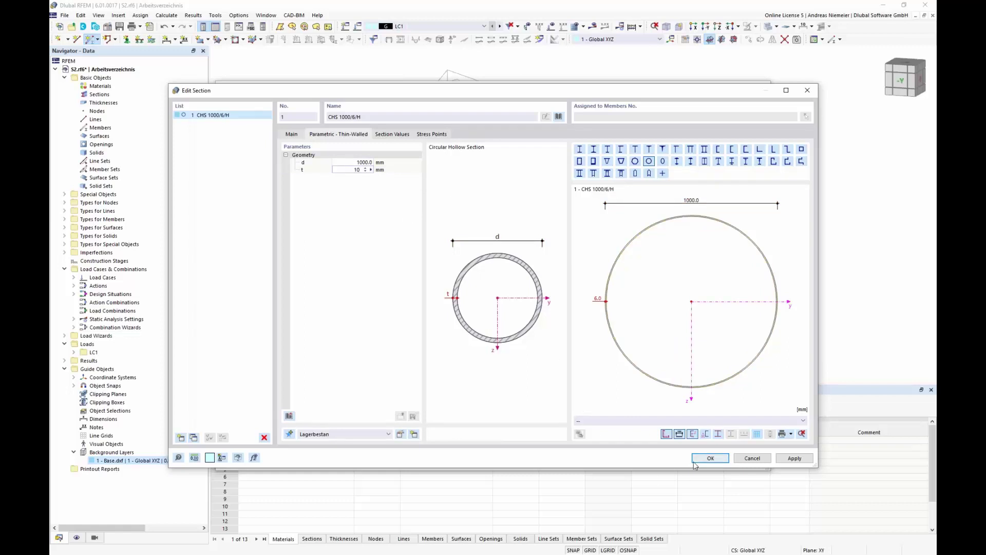
Step: Open the material library for the section and filter it by material type Steel
{"action": "left_click", "coordinate": [292, 135]}
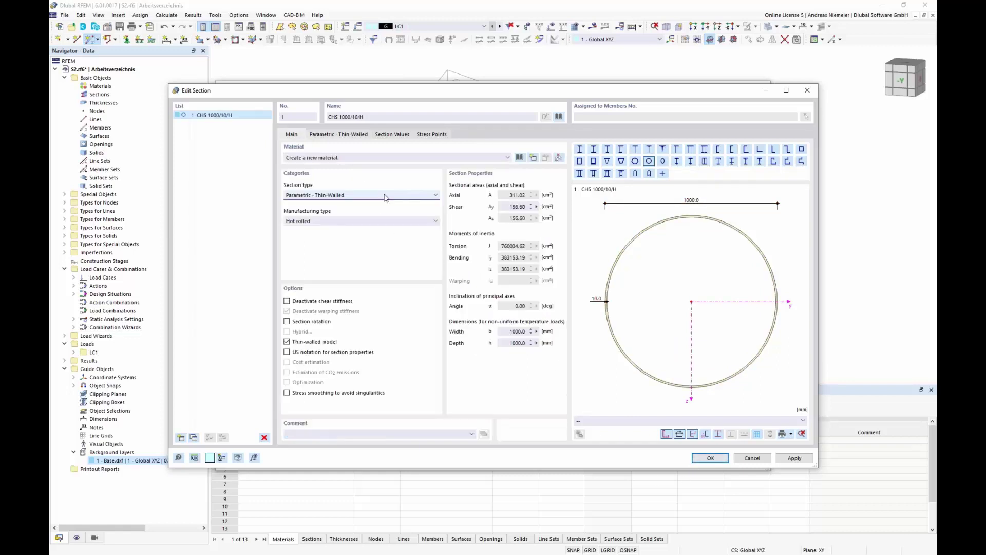
{"action": "left_click", "coordinate": [521, 159]}
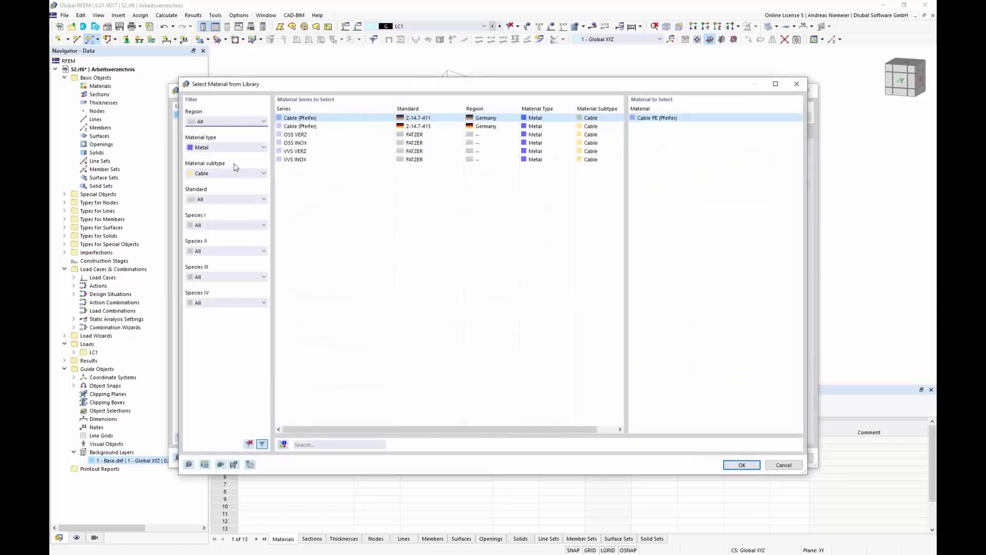
{"action": "left_click", "coordinate": [229, 147]}
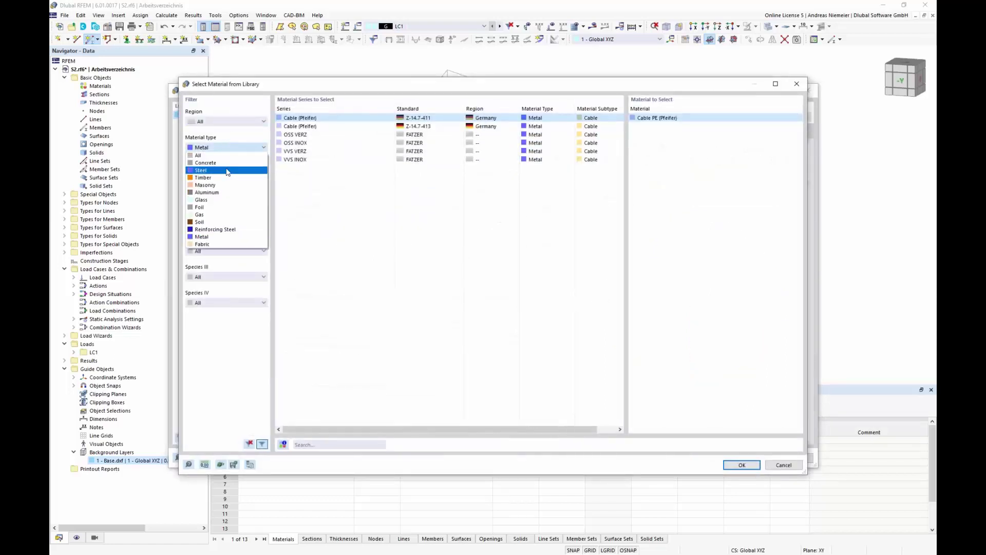
{"action": "left_click", "coordinate": [230, 172]}
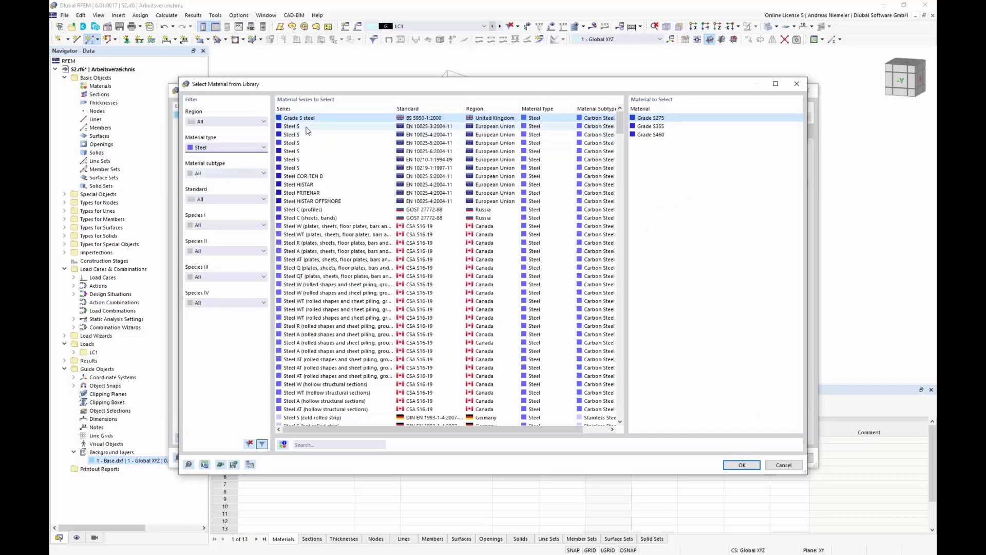
{"action": "left_click", "coordinate": [226, 170]}
{"action": "left_click", "coordinate": [226, 169]}
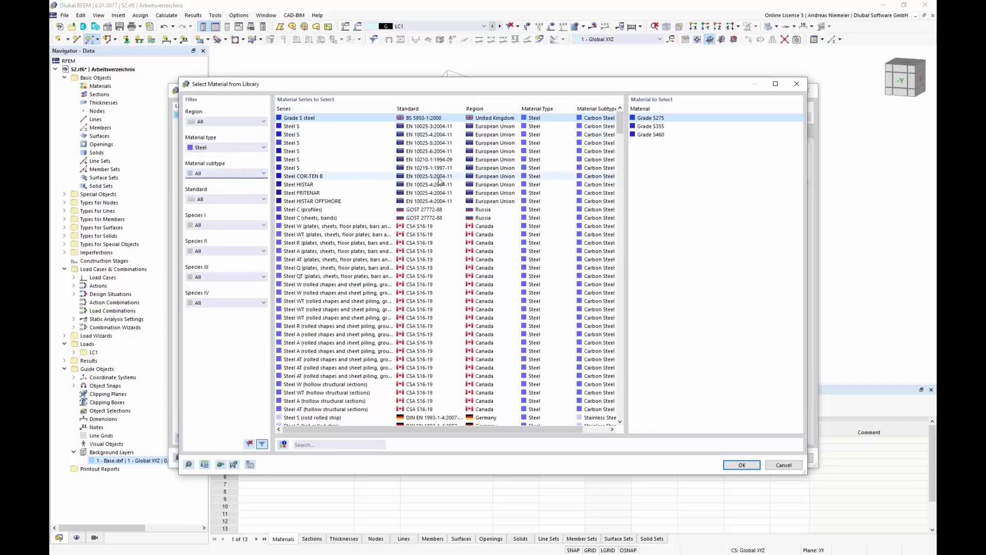
Step: Restrict the materials to standard EN 1993-1-1:2005-05, assign S355 to the section and confirm the section
{"action": "scroll", "coordinate": [441, 180], "scroll_direction": "down", "scroll_amount": 9}
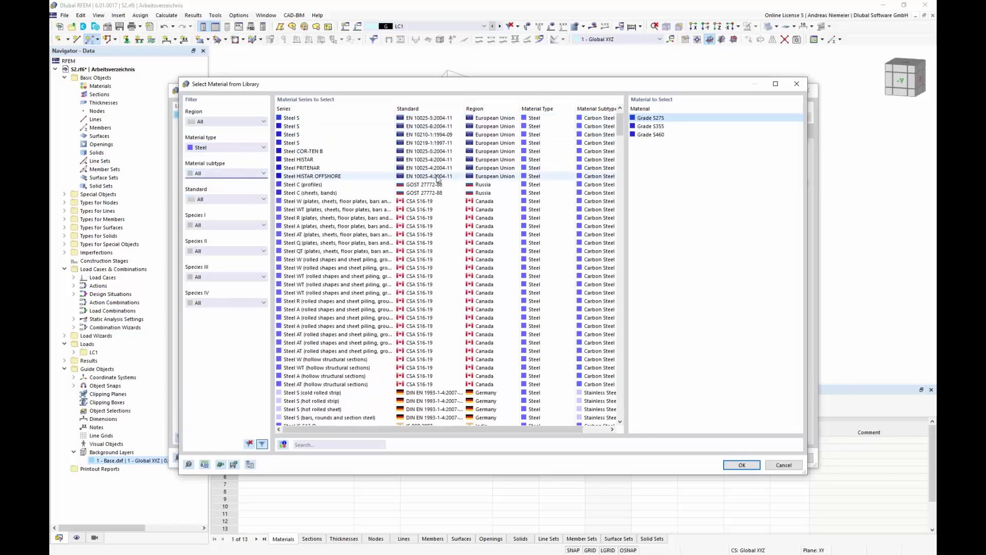
{"action": "left_click", "coordinate": [223, 199]}
{"action": "scroll", "coordinate": [233, 308], "scroll_direction": "down", "scroll_amount": 6}
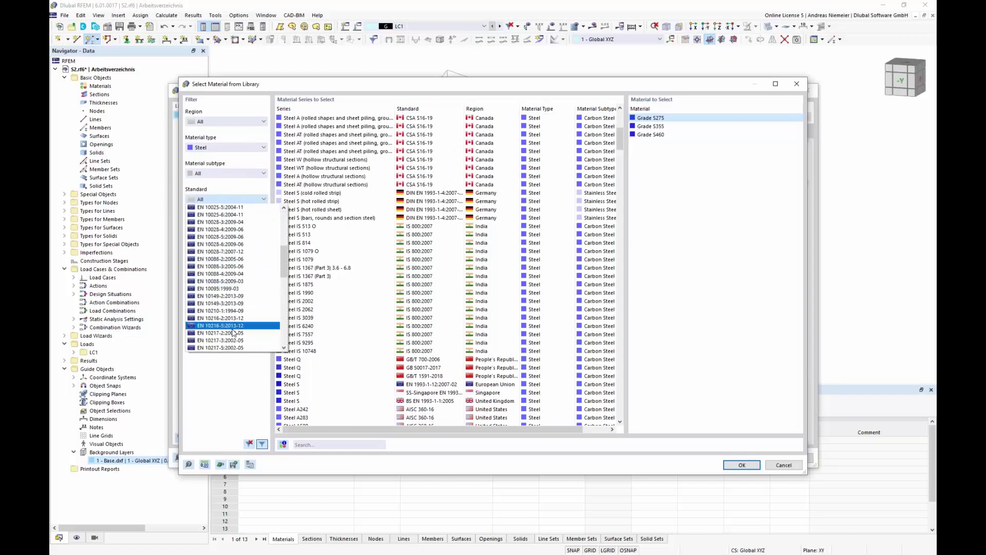
{"action": "scroll", "coordinate": [234, 333], "scroll_direction": "down", "scroll_amount": 4}
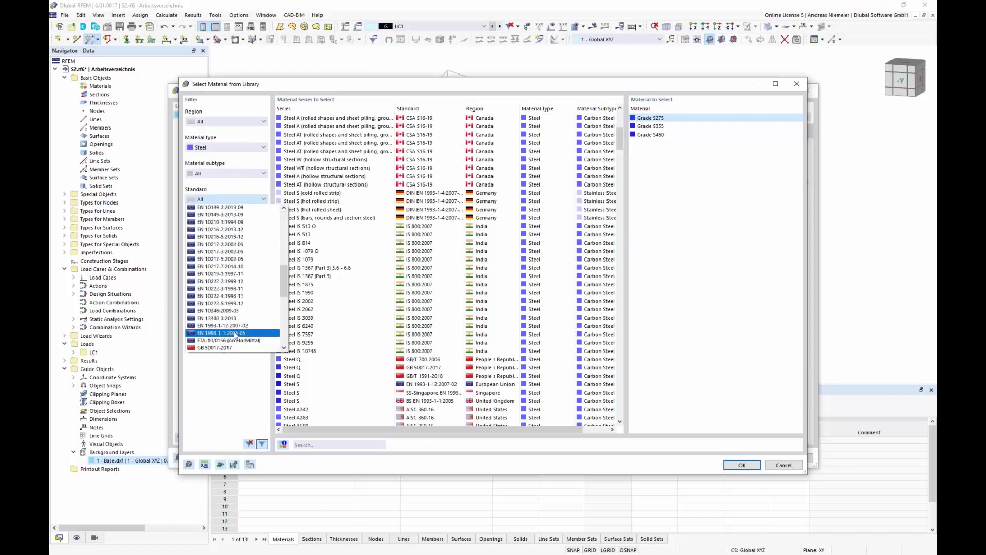
{"action": "left_click", "coordinate": [235, 333]}
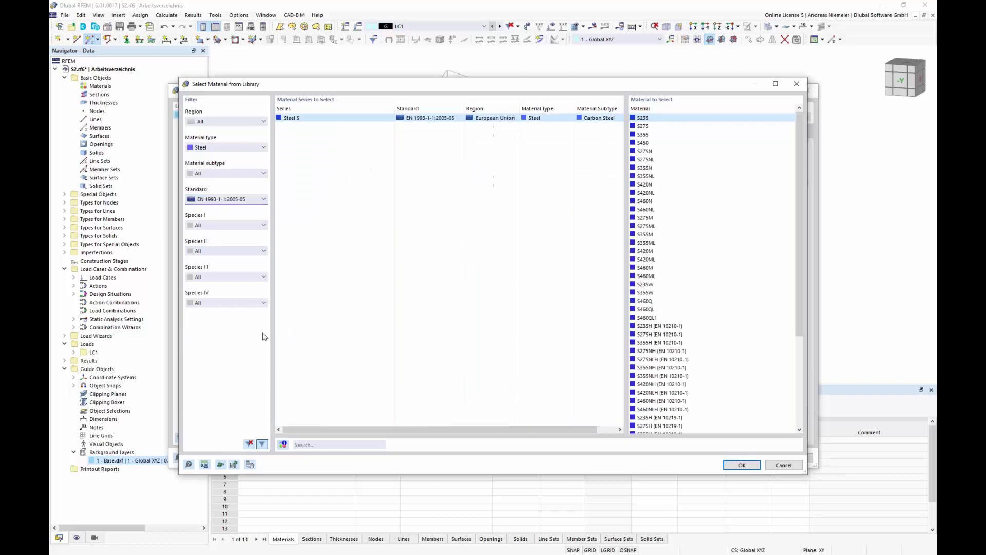
{"action": "left_click", "coordinate": [653, 136]}
{"action": "left_click", "coordinate": [742, 466]}
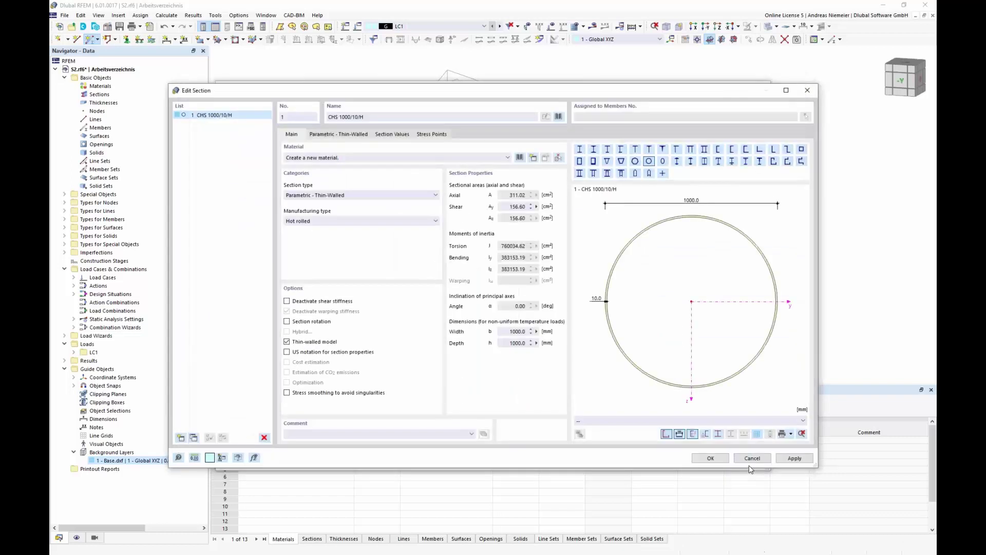
{"action": "left_click", "coordinate": [710, 460]}
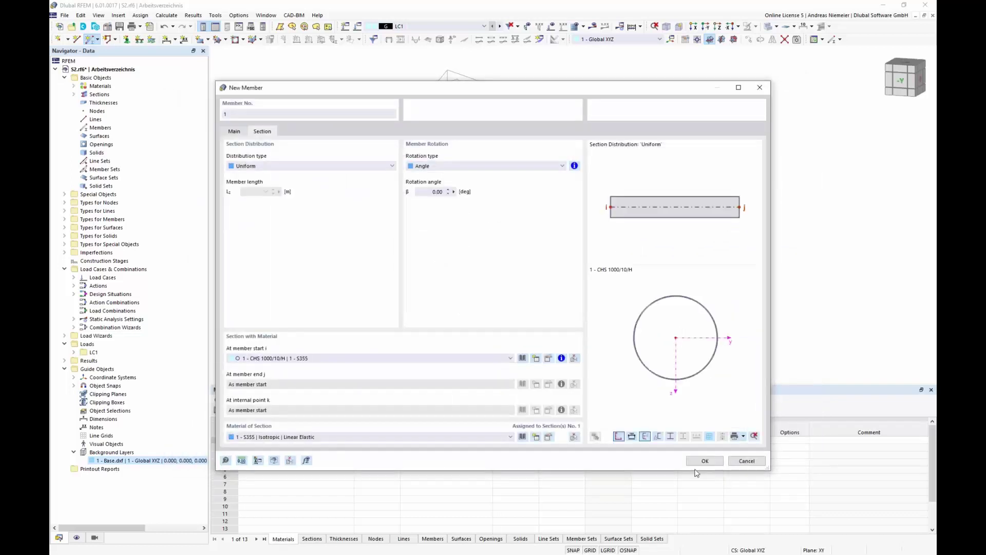
Step: Place the vertical mast member, about 49 m long, from the foot to the tip of the mast line in the background drawing
{"action": "left_click", "coordinate": [702, 461]}
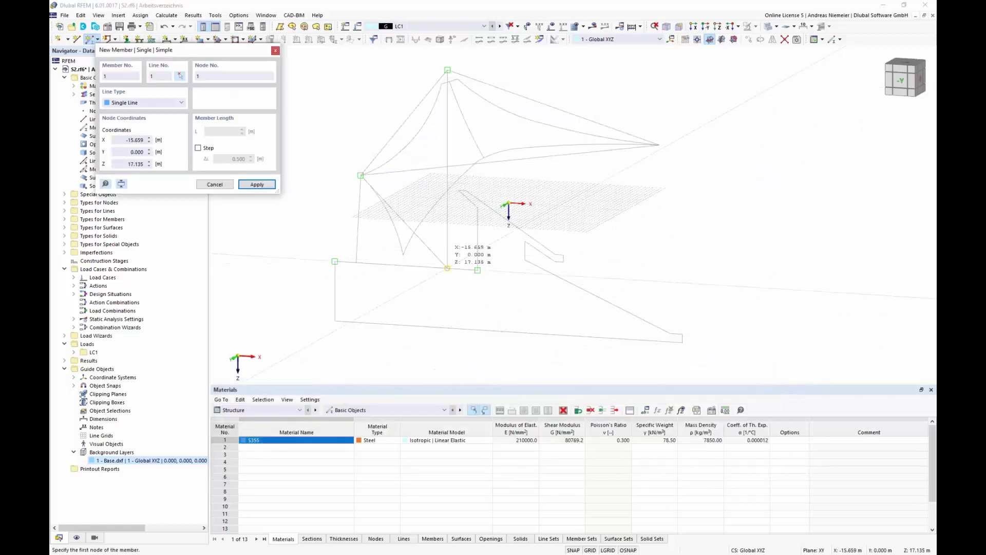
{"action": "left_click", "coordinate": [448, 268]}
{"action": "left_click", "coordinate": [448, 70]}
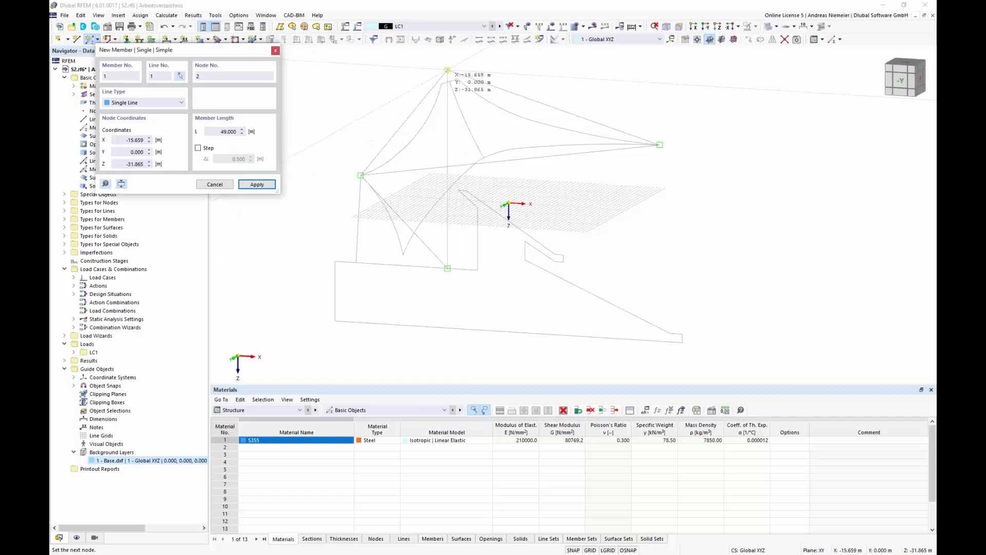
{"action": "key", "text": "Escape"}
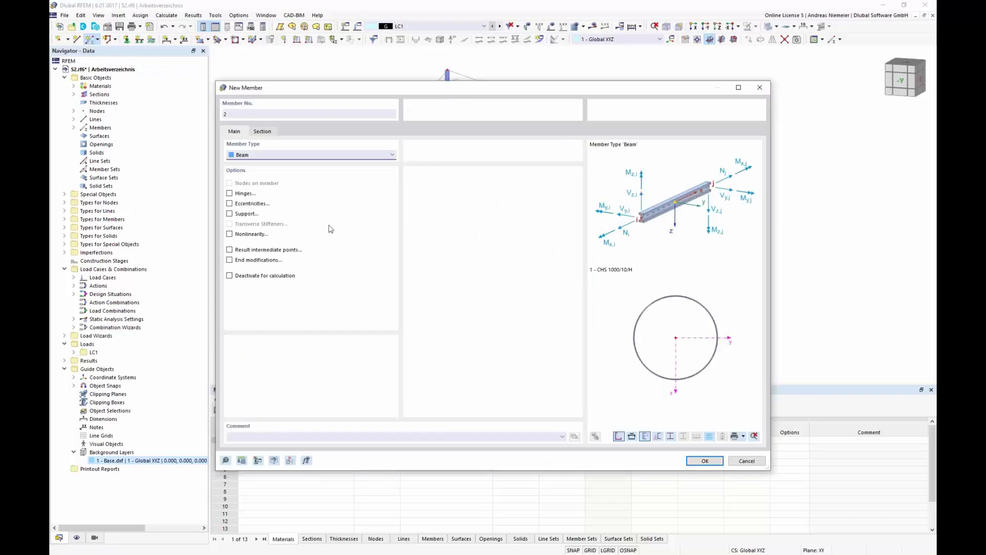
Step: Set up a second beam member with hinges enabled and a circular hollow section of 600 mm diameter and 10 mm wall thickness
{"action": "left_click", "coordinate": [230, 194]}
{"action": "left_click", "coordinate": [262, 131]}
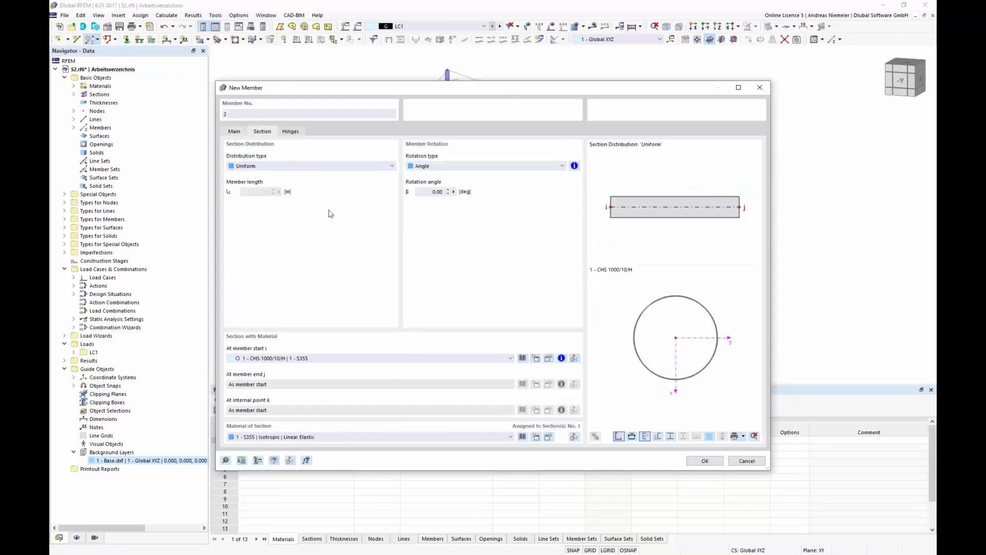
{"action": "left_click", "coordinate": [523, 385]}
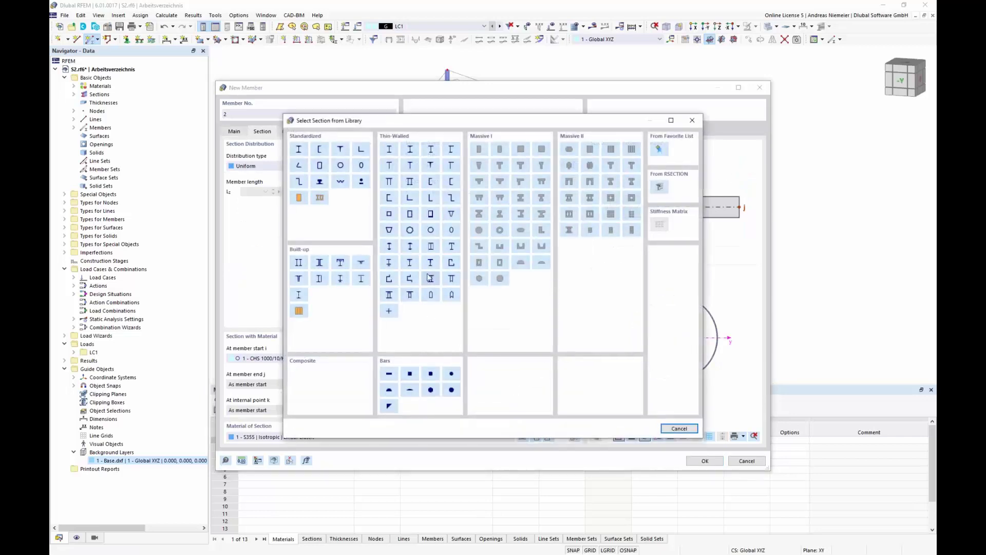
{"action": "key", "text": "Escape"}
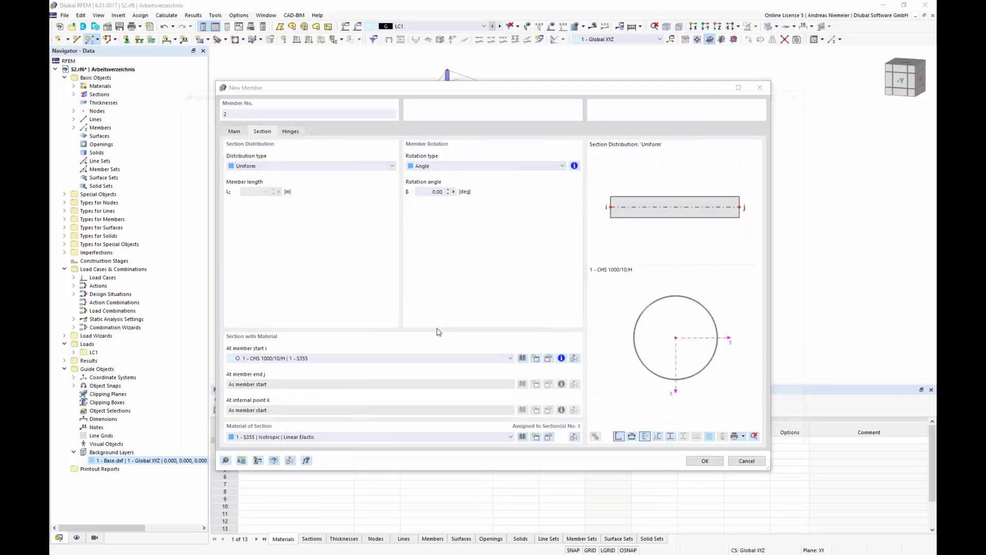
{"action": "left_click", "coordinate": [341, 136]}
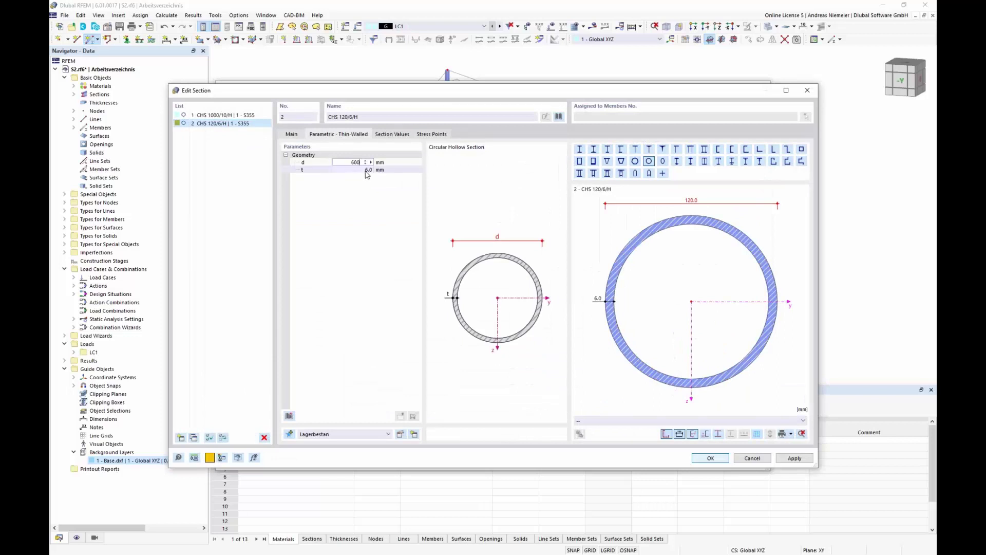
{"action": "type", "text": "600"}
{"action": "key", "text": "Tab"}
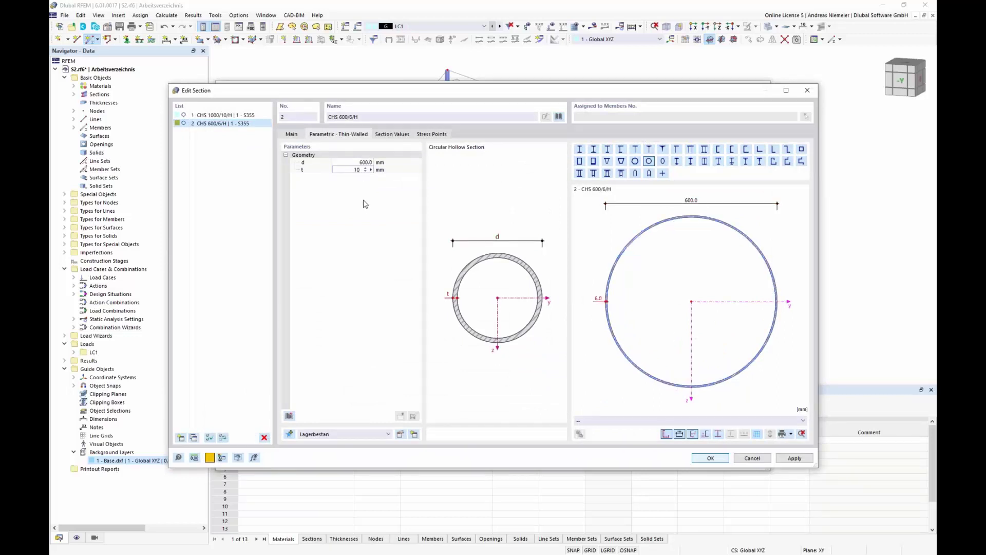
{"action": "key", "text": "Return"}
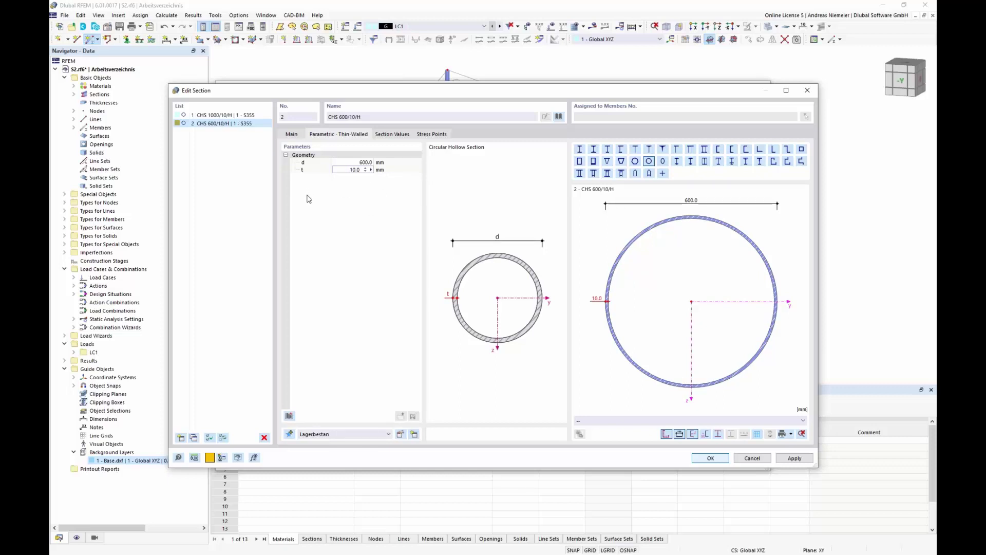
{"action": "left_click", "coordinate": [711, 457]}
Step: Add a start hinge released in φy and φz, and place the inclined strut from the mast foot to the outer membrane corner
{"action": "left_click", "coordinate": [291, 132]}
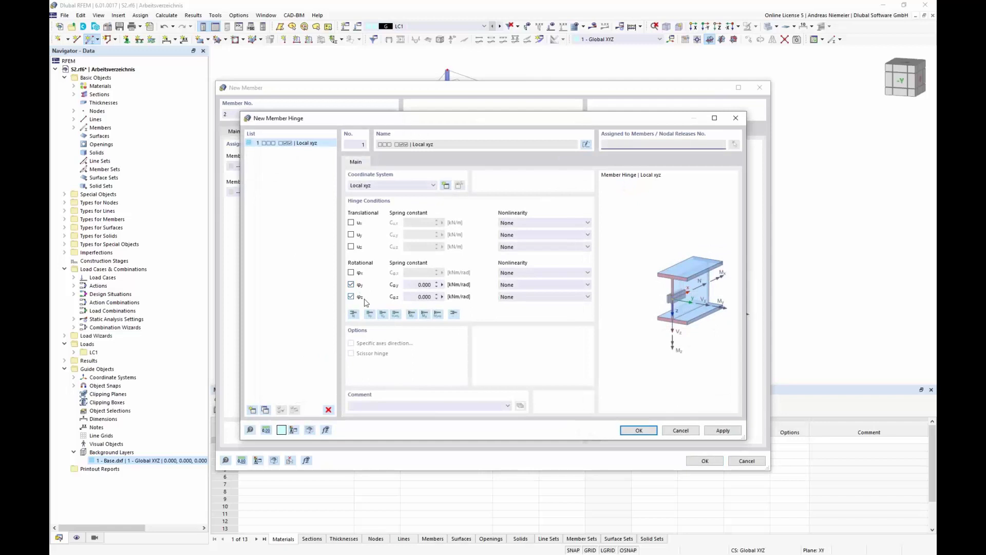
{"action": "left_click", "coordinate": [637, 430]}
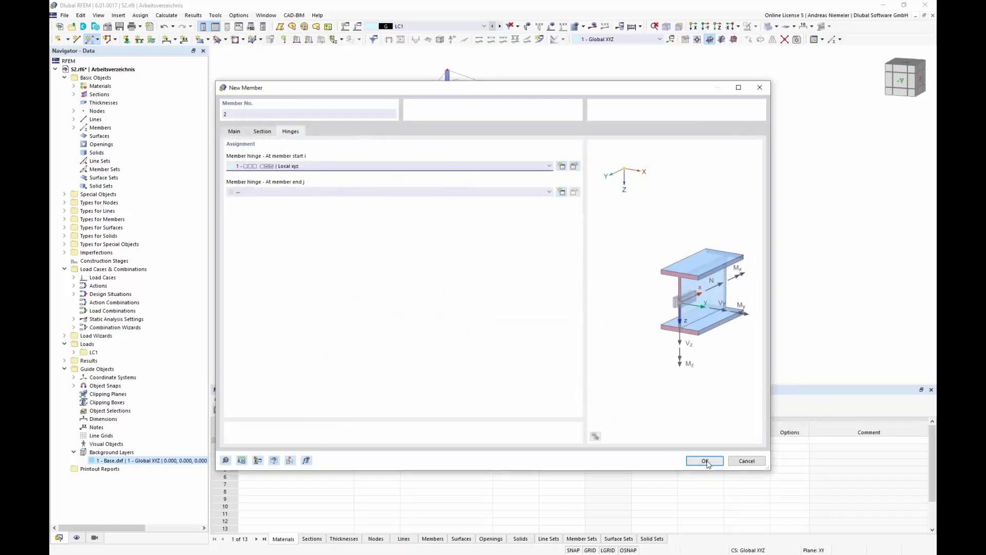
{"action": "left_click", "coordinate": [705, 460]}
{"action": "left_click", "coordinate": [448, 267]}
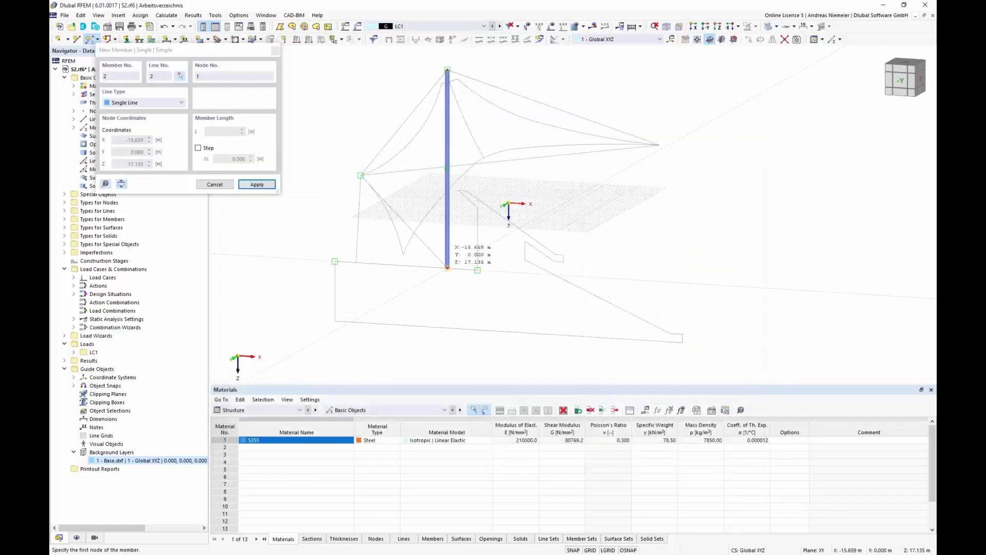
{"action": "left_click", "coordinate": [361, 175]}
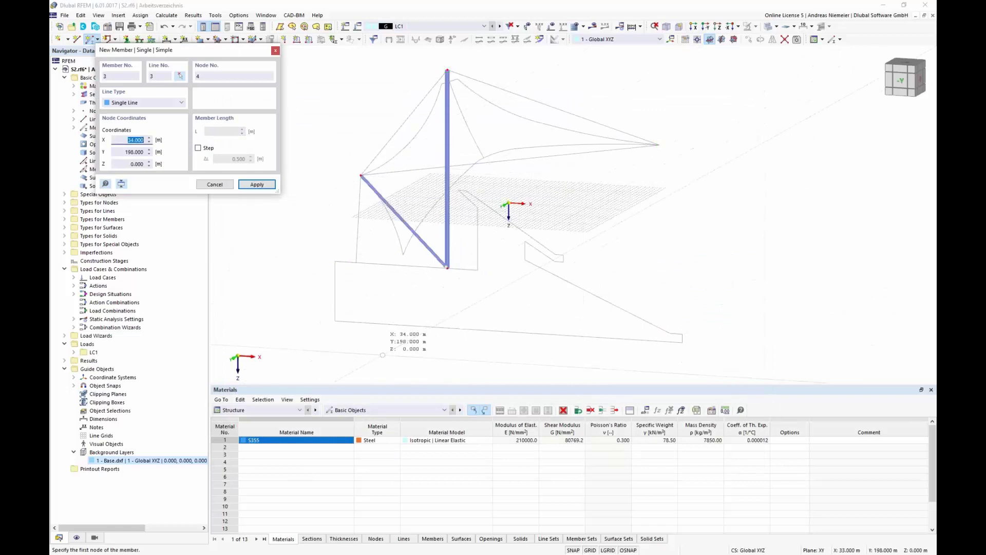
Step: Copy the node at the inclined strut's outer end with a displacement of 144 m in X
{"action": "key", "text": "Escape"}
{"action": "mouse_move", "coordinate": [538, 276]}
{"action": "middle_mouse_down", "text": "ctrl"}
{"action": "mouse_move", "coordinate": [383, 277]}
{"action": "mouse_move", "coordinate": [529, 280]}
{"action": "middle_mouse_up", "text": "ctrl"}
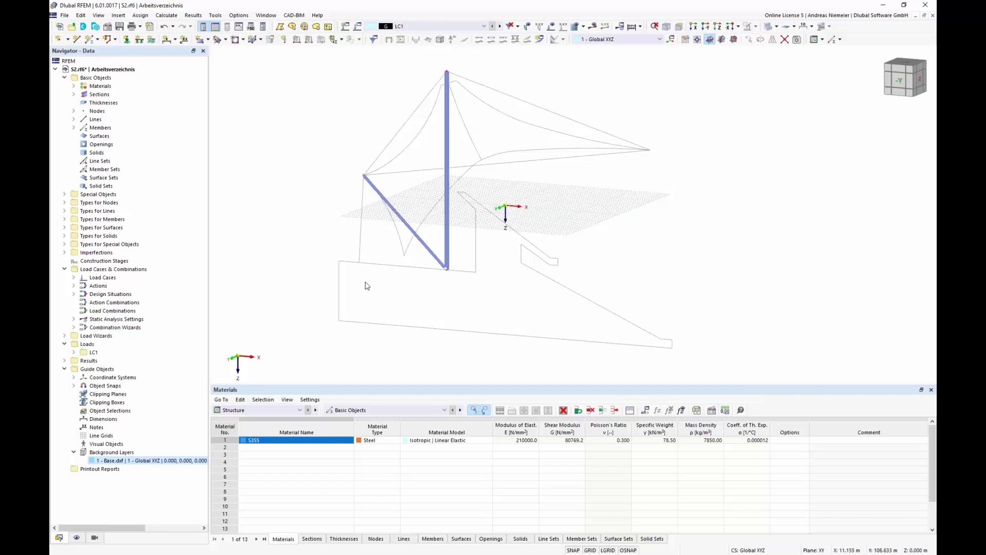
{"action": "middle_click_drag", "start_coordinate": [597, 265], "coordinate": [512, 224], "text": "ctrl"}
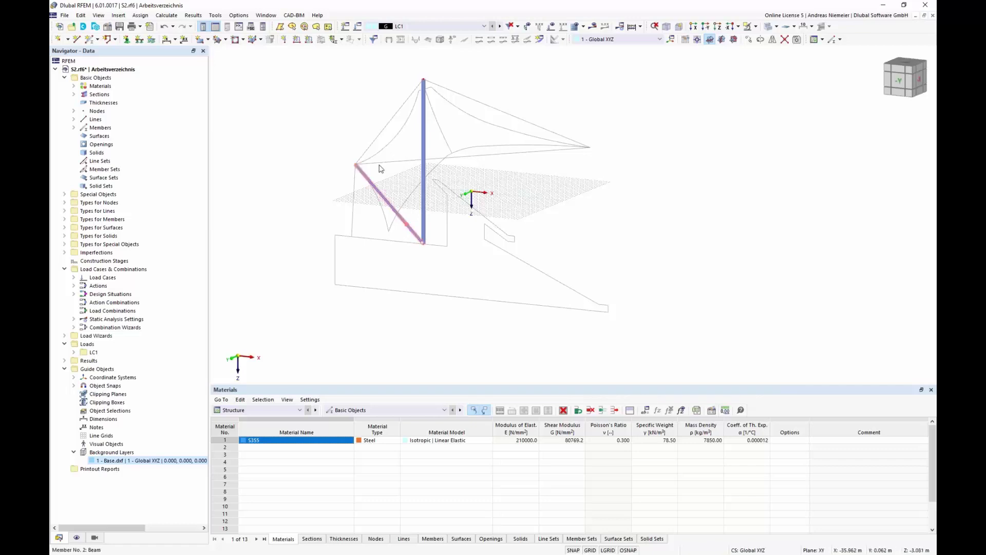
{"action": "left_click", "coordinate": [749, 40]}
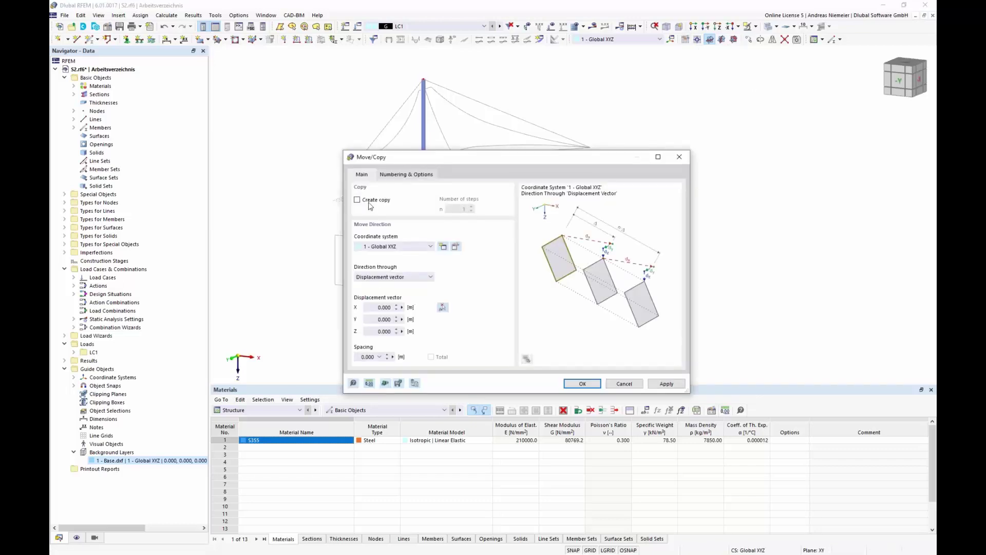
{"action": "left_click", "coordinate": [369, 201]}
{"action": "left_click", "coordinate": [376, 307]}
{"action": "type", "text": "144"}
{"action": "left_click", "coordinate": [583, 384]}
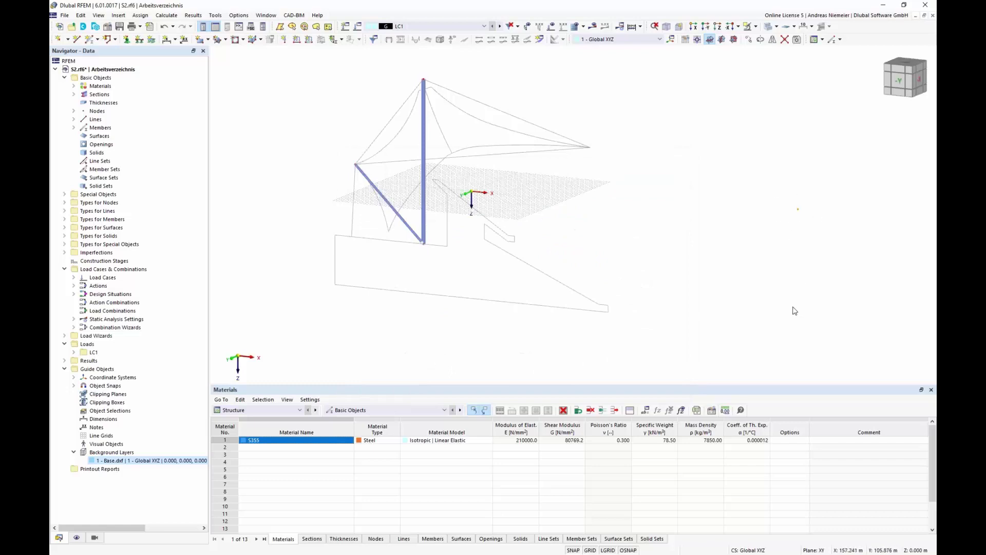
Step: Place nodes at the anchor line's foot, the membrane's low point and its far tip on the background drawing
{"action": "left_click", "coordinate": [59, 42]}
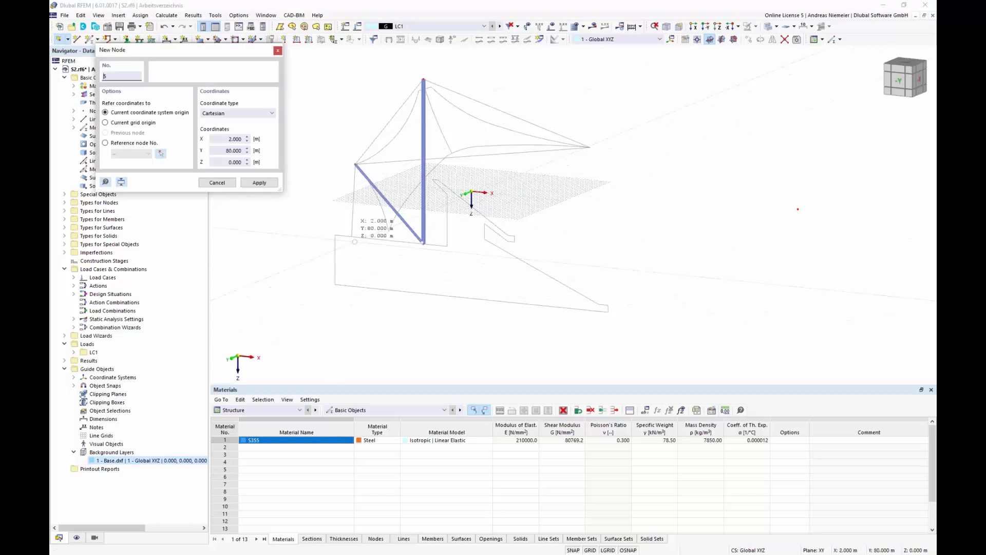
{"action": "left_click", "coordinate": [351, 236]}
{"action": "left_click", "coordinate": [388, 232]}
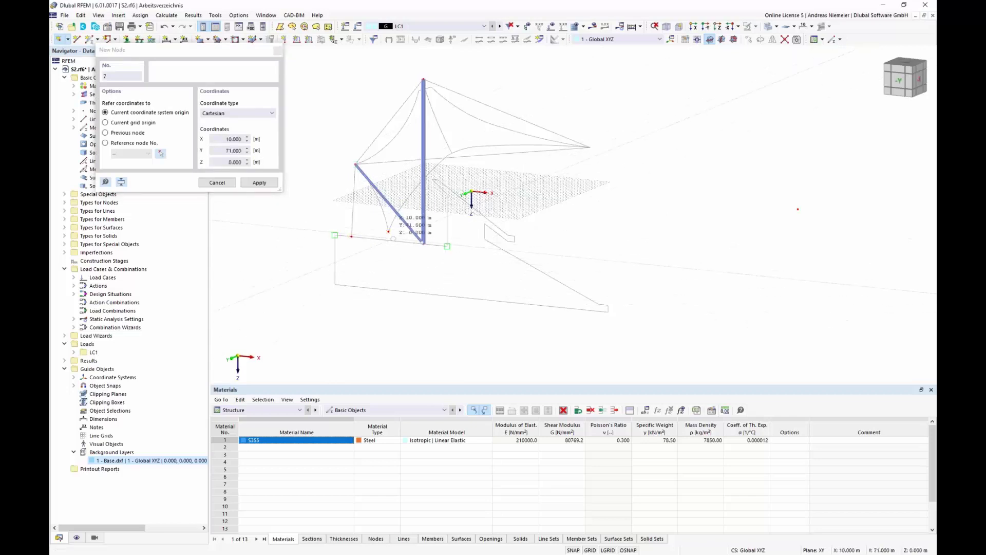
{"action": "key", "text": "Escape"}
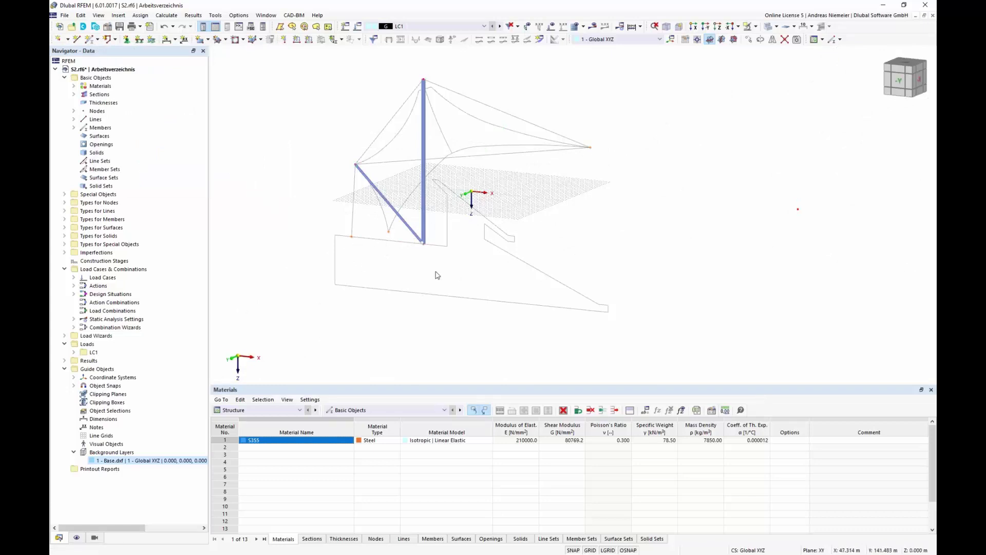
Step: Create a copy of the three new nodes rotated by 7.5° about the Z-axis through the node copied 144 m away
{"action": "left_click", "coordinate": [760, 39]}
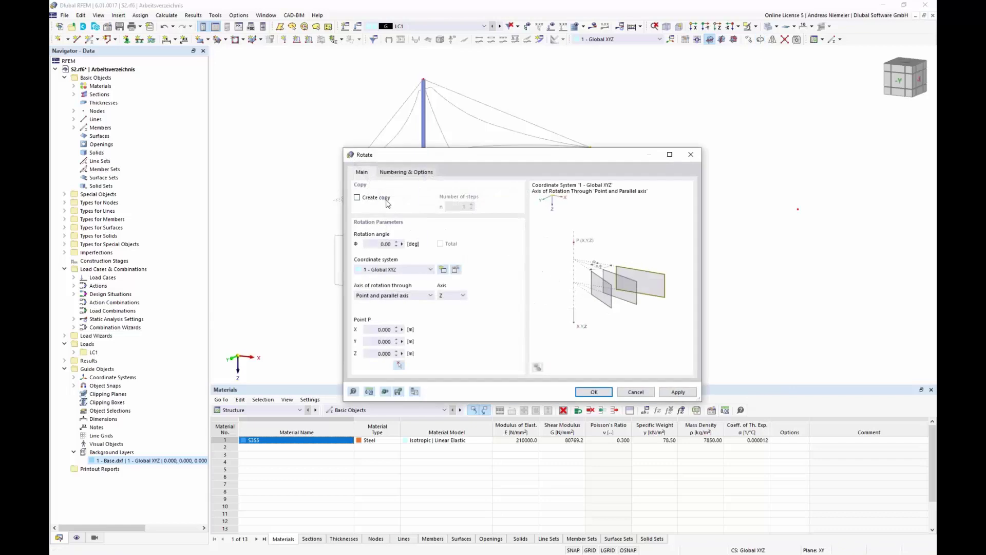
{"action": "left_click", "coordinate": [388, 205]}
{"action": "left_click", "coordinate": [378, 244]}
{"action": "type", "text": "7,5"}
{"action": "left_click", "coordinate": [399, 364]}
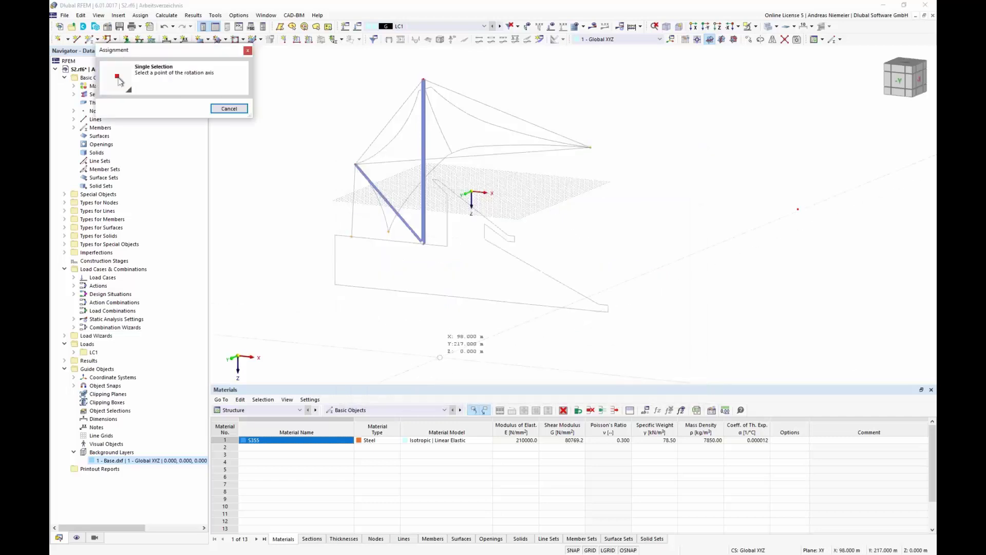
{"action": "left_click", "coordinate": [797, 209]}
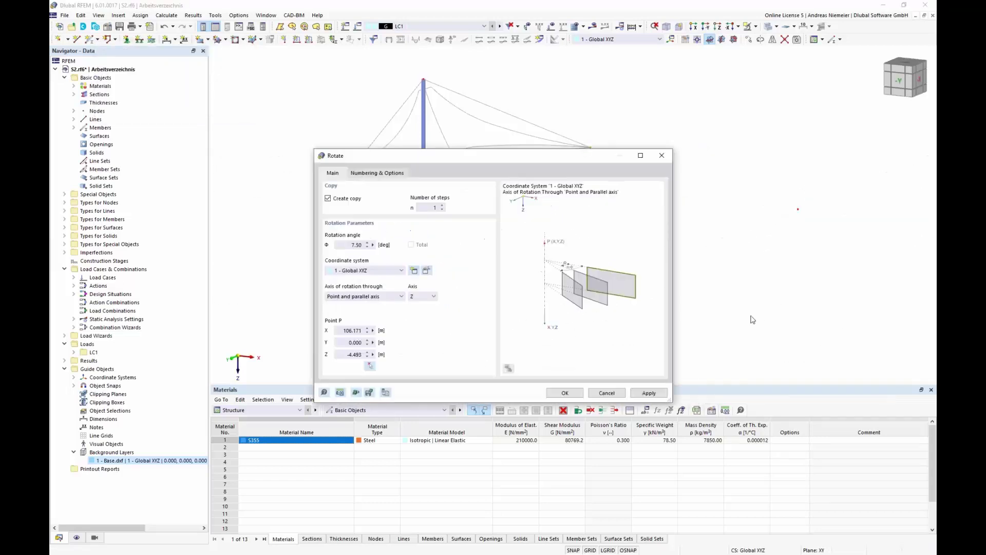
{"action": "left_click", "coordinate": [649, 394]}
Step: Create a further copy of the rotated nodes with a rotation angle of -15° about the same axis
{"action": "left_click_drag", "start_coordinate": [351, 246], "coordinate": [368, 247]}
{"action": "type", "text": "-15"}
{"action": "left_click", "coordinate": [565, 392]}
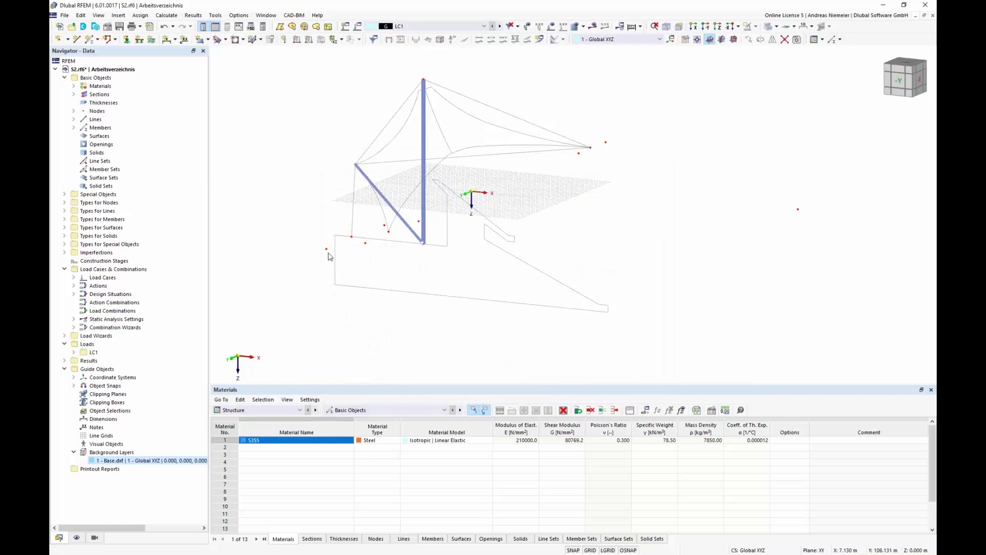
Step: Check the rotated nodes in plan and isometric view, and delete the original nodes on the background drawing's plane
{"action": "left_click", "coordinate": [904, 64]}
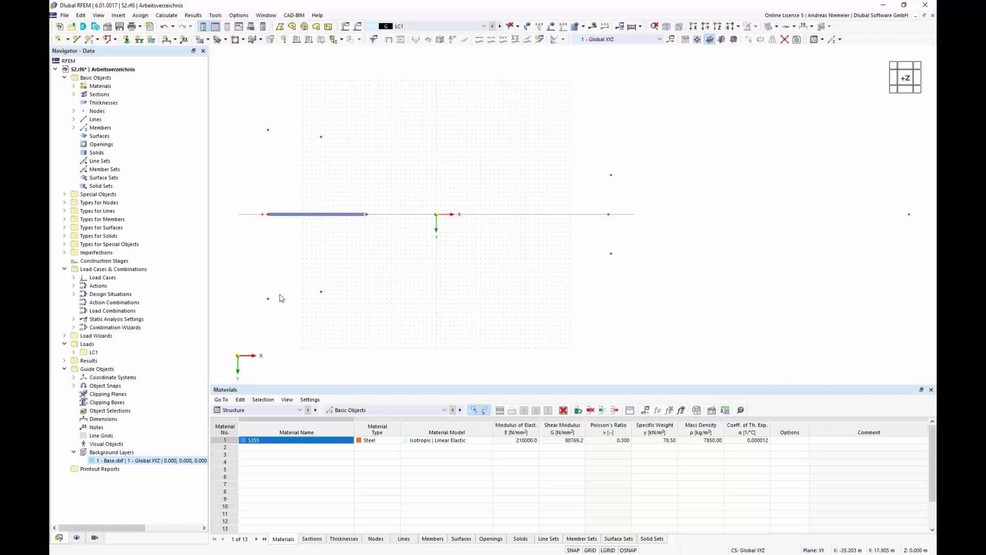
{"action": "left_click", "coordinate": [666, 26]}
{"action": "middle_click_drag", "start_coordinate": [433, 313], "coordinate": [346, 290]}
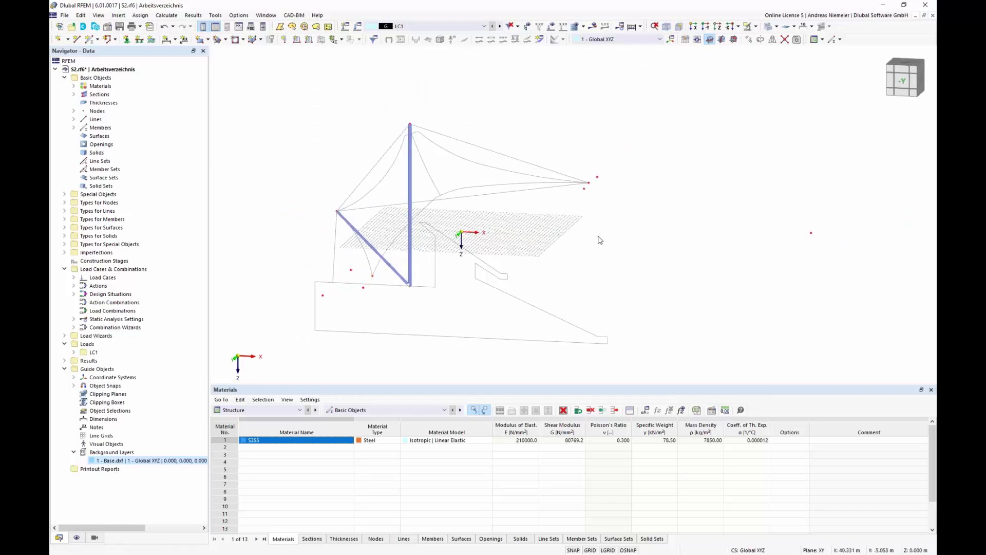
{"action": "scroll", "coordinate": [371, 280], "scroll_direction": "up", "scroll_amount": 3}
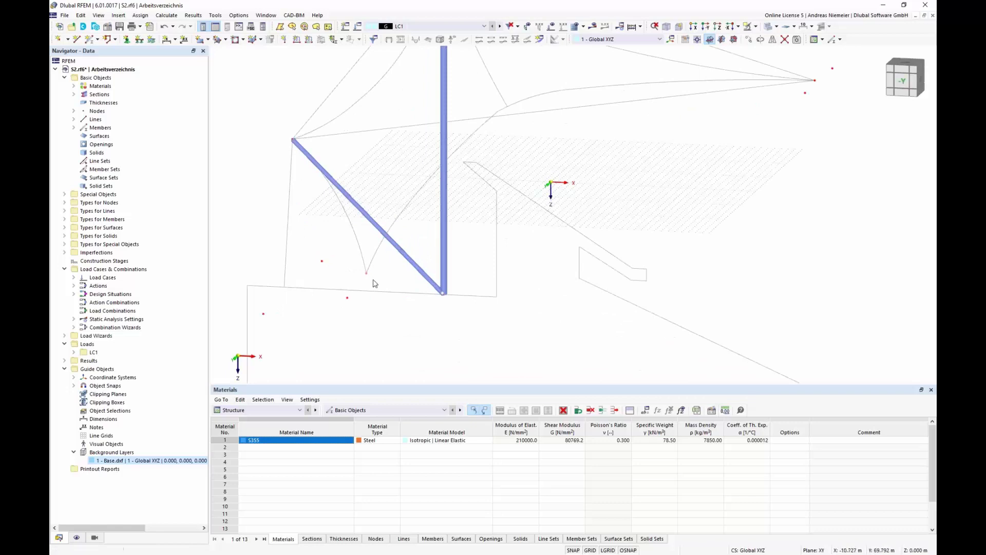
{"action": "scroll", "coordinate": [662, 277], "scroll_direction": "down", "scroll_amount": 2}
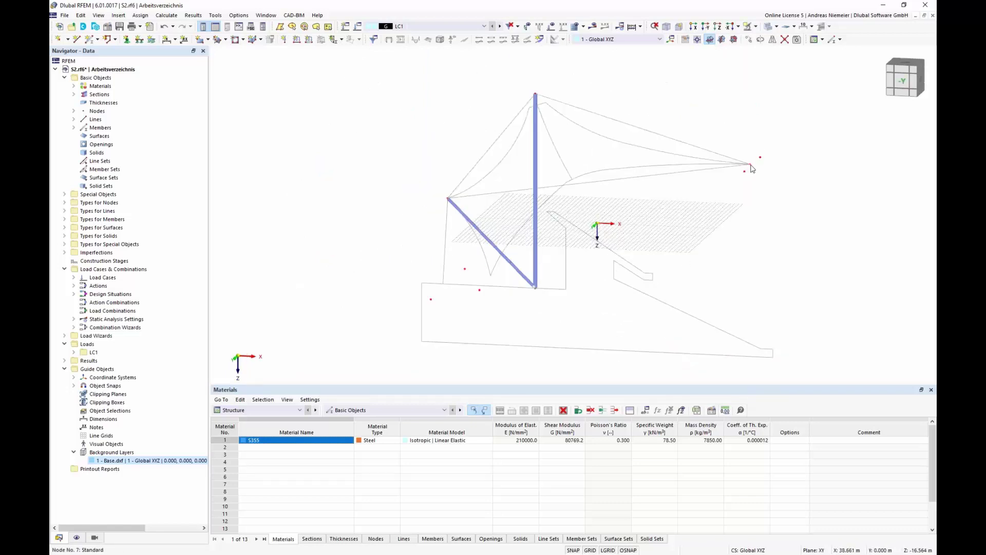
Step: Set up a new cable member with a solid round bar section of 80 mm diameter in S355
{"action": "left_click", "coordinate": [93, 40]}
{"action": "left_click", "coordinate": [267, 155]}
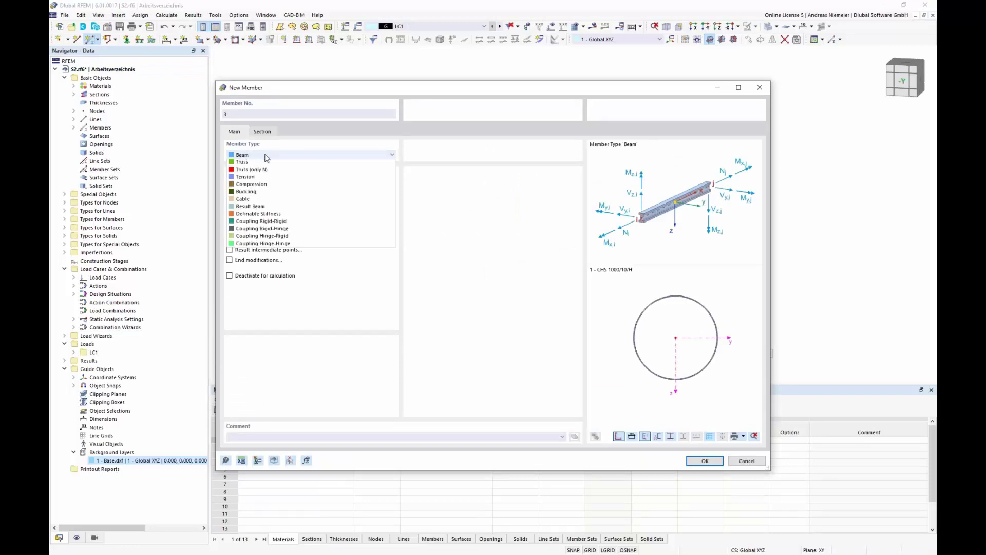
{"action": "left_click", "coordinate": [257, 222]}
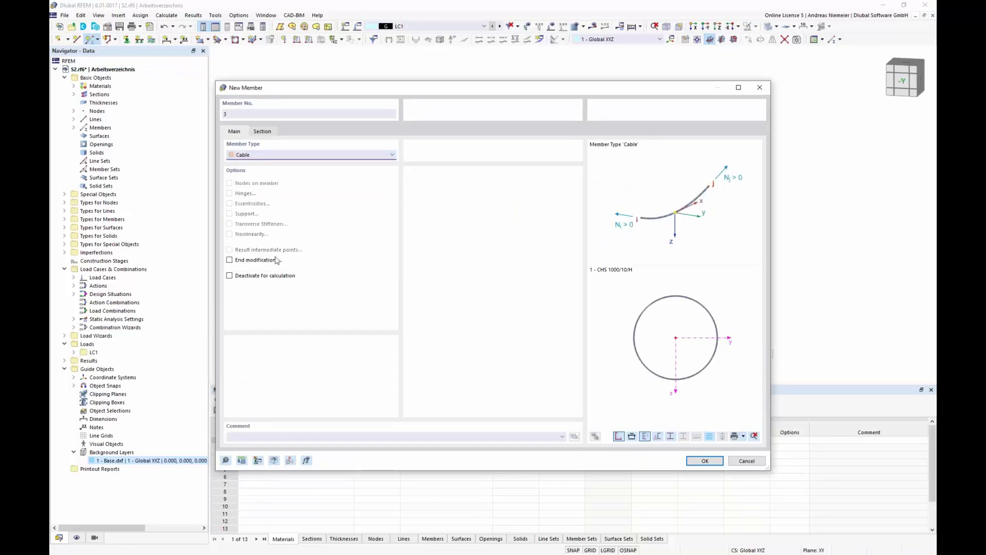
{"action": "left_click", "coordinate": [262, 132]}
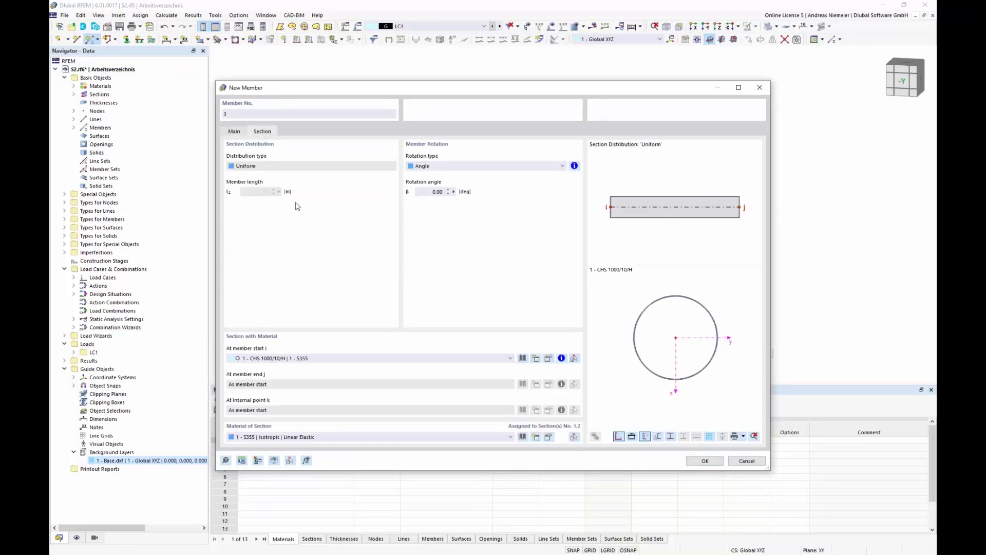
{"action": "left_click", "coordinate": [522, 358]}
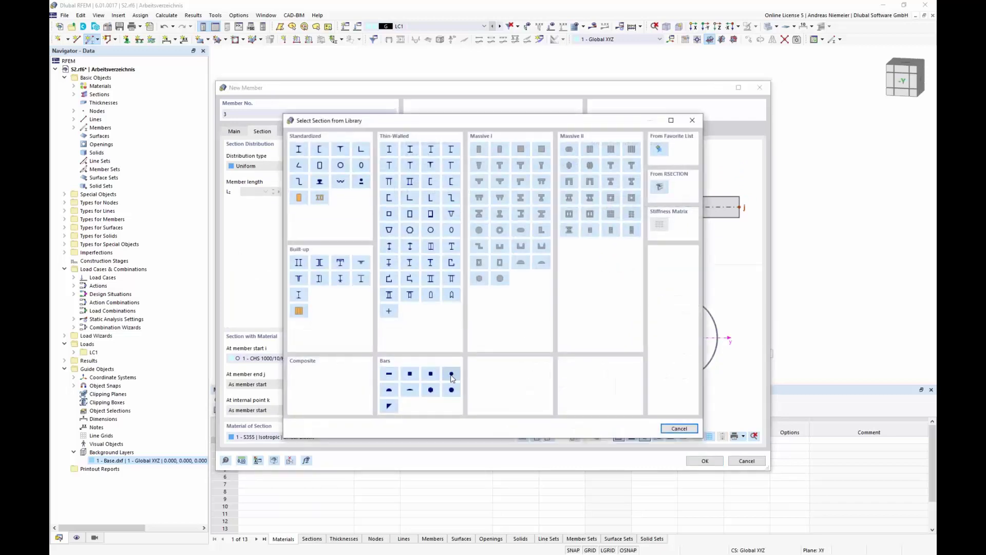
{"action": "left_click", "coordinate": [679, 428]}
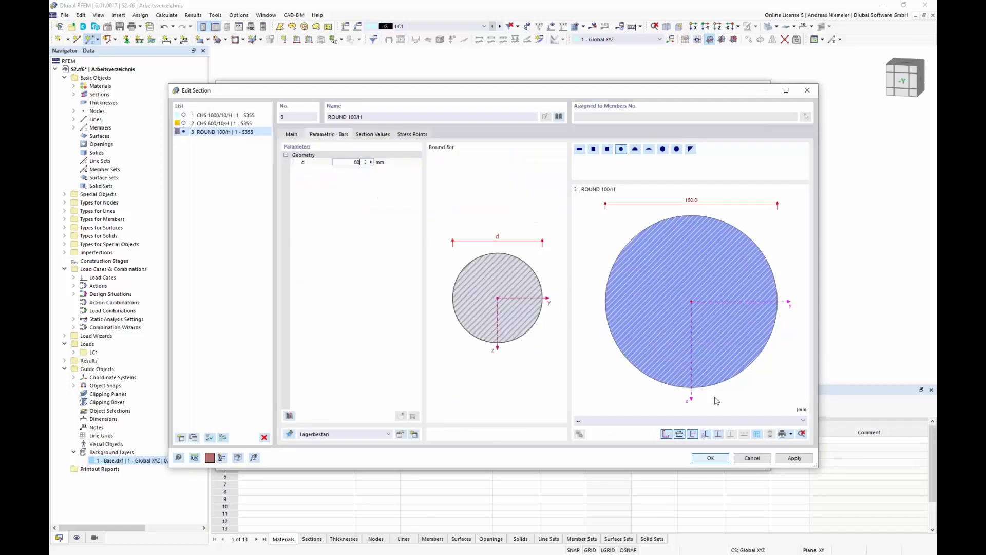
{"action": "left_click", "coordinate": [711, 458]}
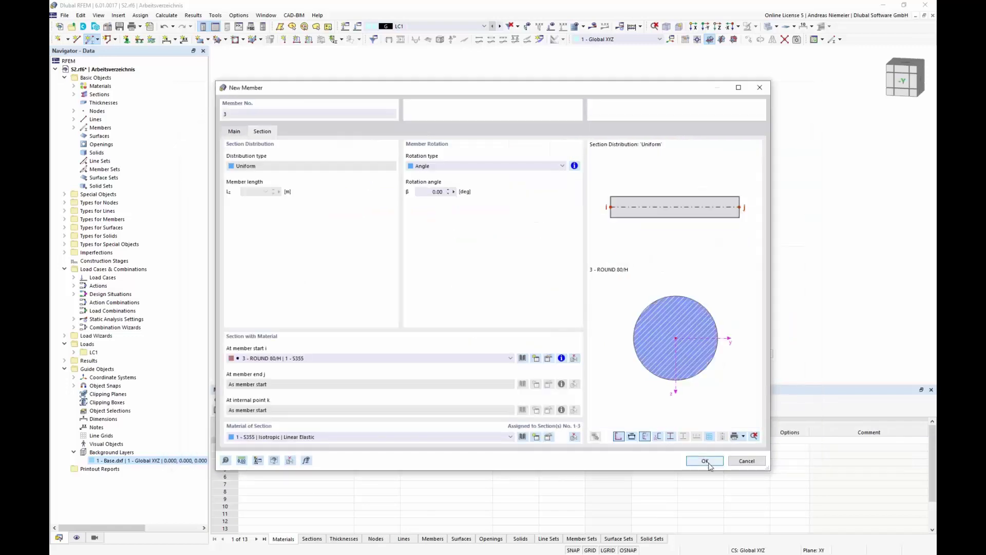
{"action": "left_click", "coordinate": [711, 462]}
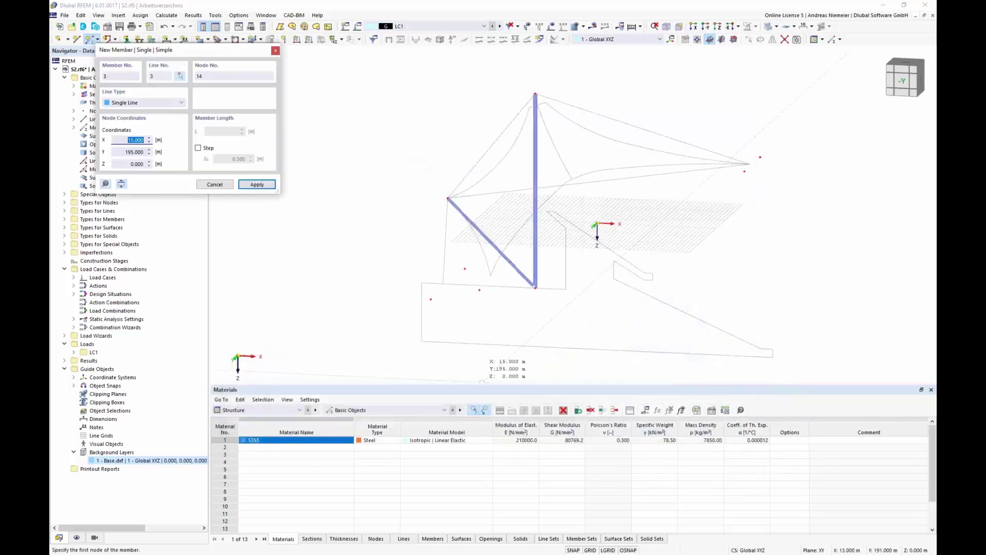
Step: Place cables from the two outer anchor nodes to the strut's outer end, and from there to the mast tip
{"action": "left_click", "coordinate": [430, 299]}
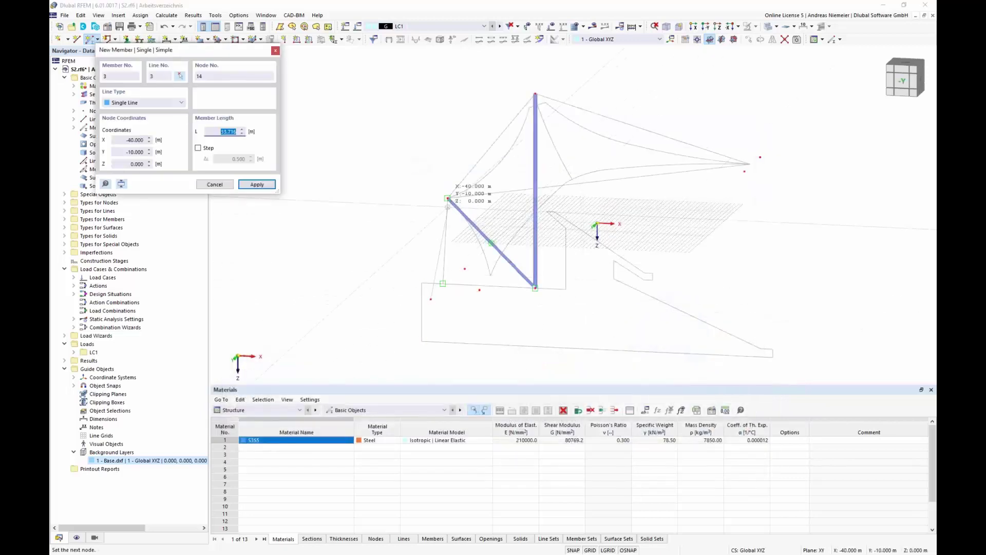
{"action": "left_click", "coordinate": [447, 197]}
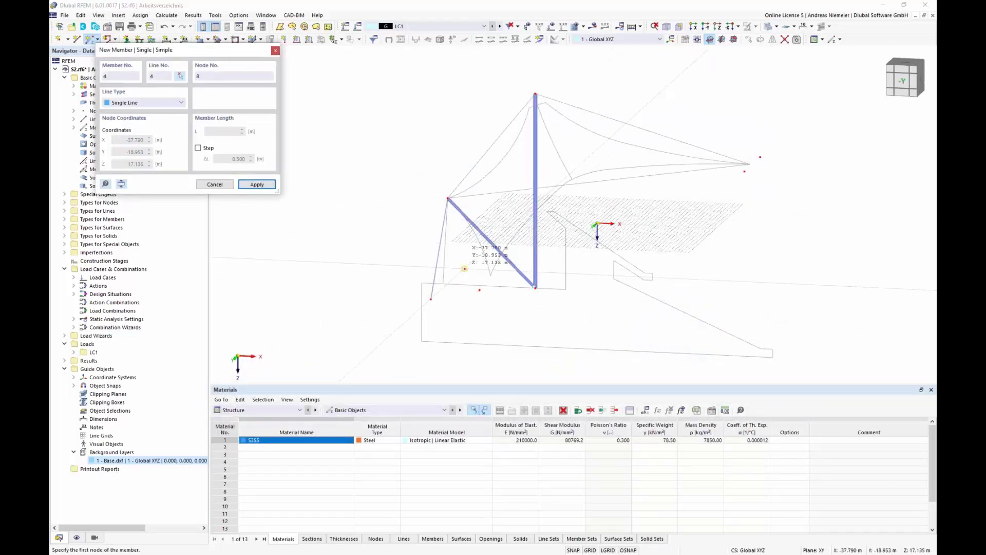
{"action": "left_click", "coordinate": [465, 269]}
{"action": "left_click", "coordinate": [448, 198]}
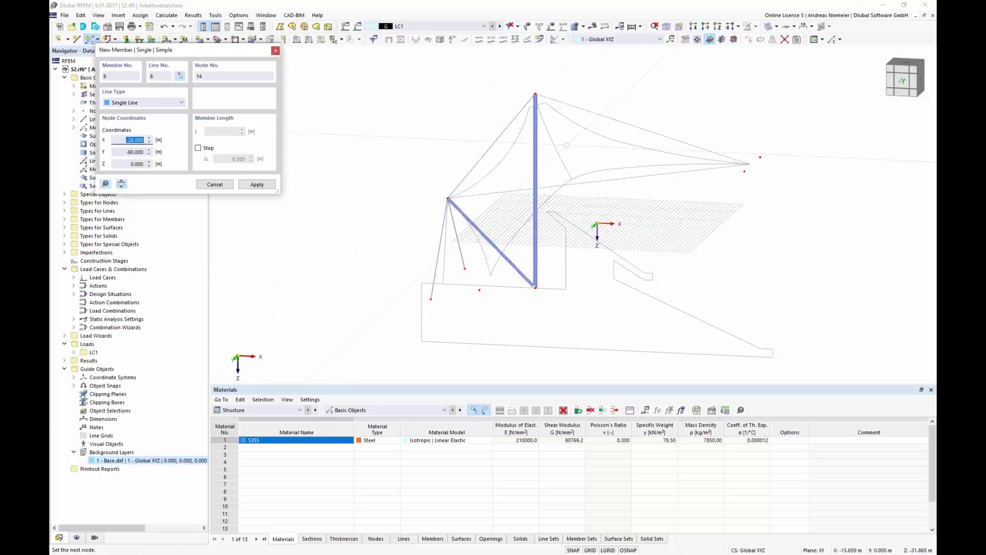
{"action": "key", "text": "Escape"}
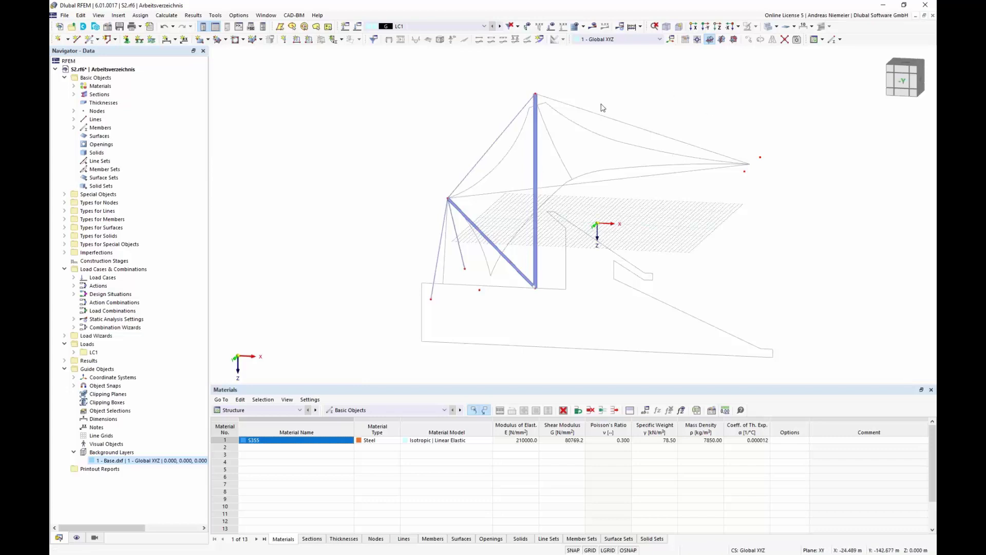
Step: Set up another cable member with a solid round bar section of 30 mm diameter in S355
{"action": "left_click", "coordinate": [89, 39]}
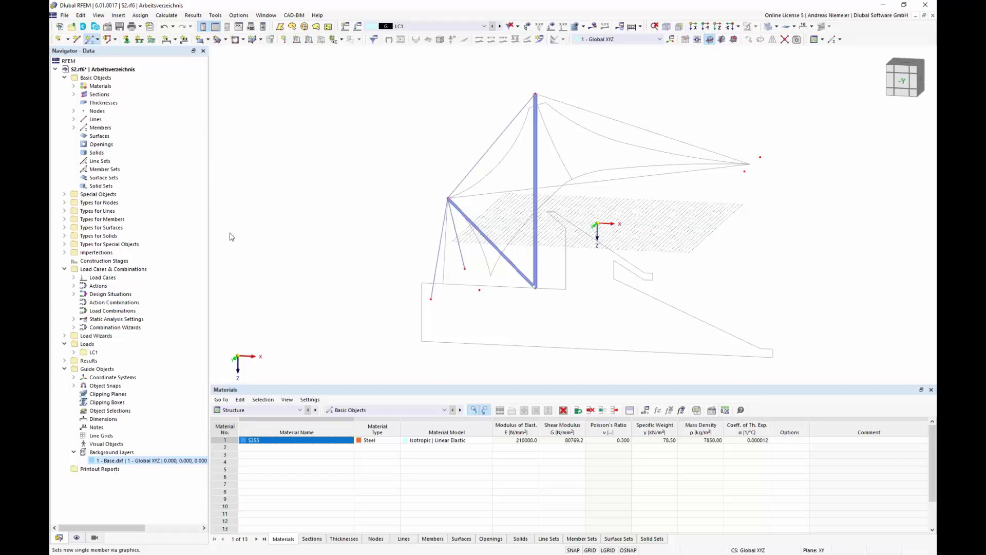
{"action": "left_click", "coordinate": [267, 155]}
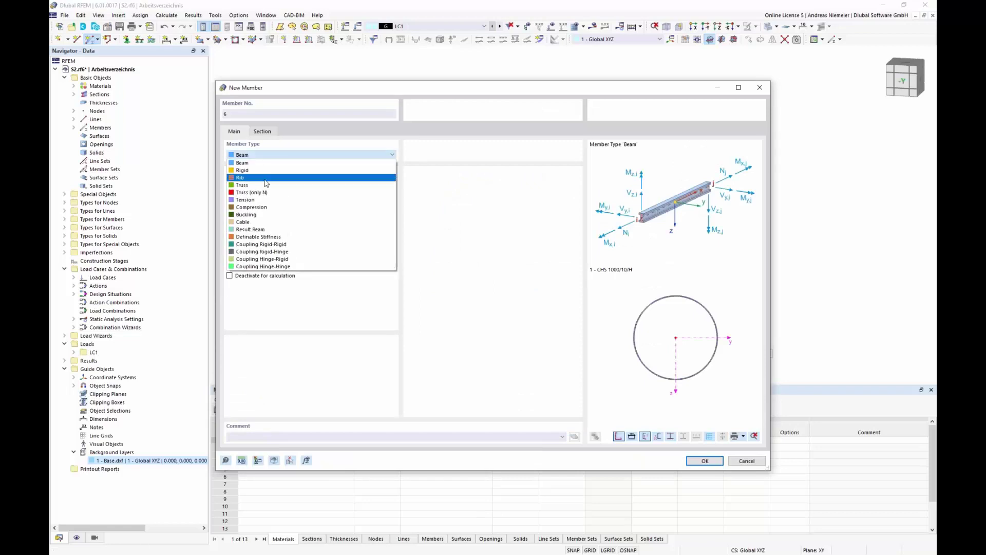
{"action": "left_click", "coordinate": [261, 223]}
{"action": "left_click", "coordinate": [263, 132]}
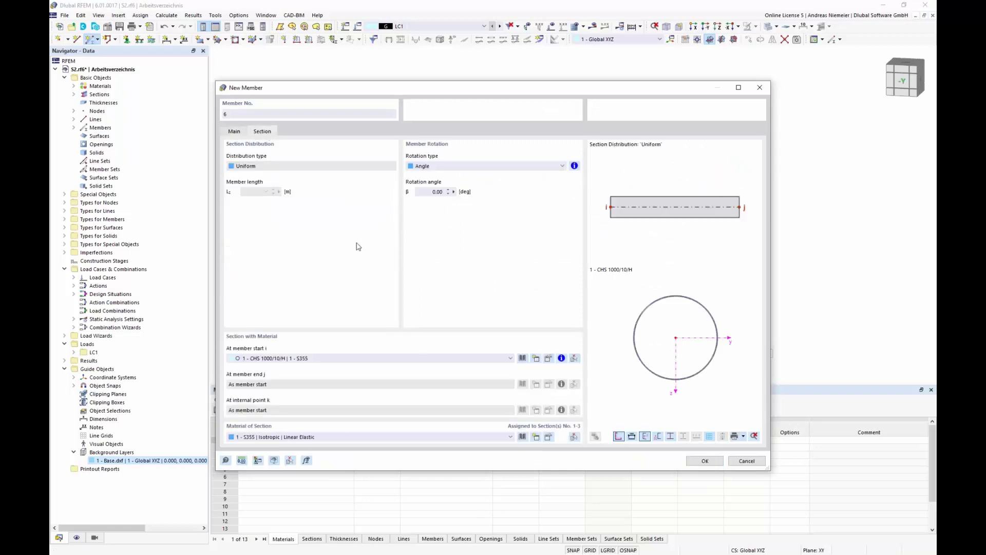
{"action": "left_click", "coordinate": [522, 358]}
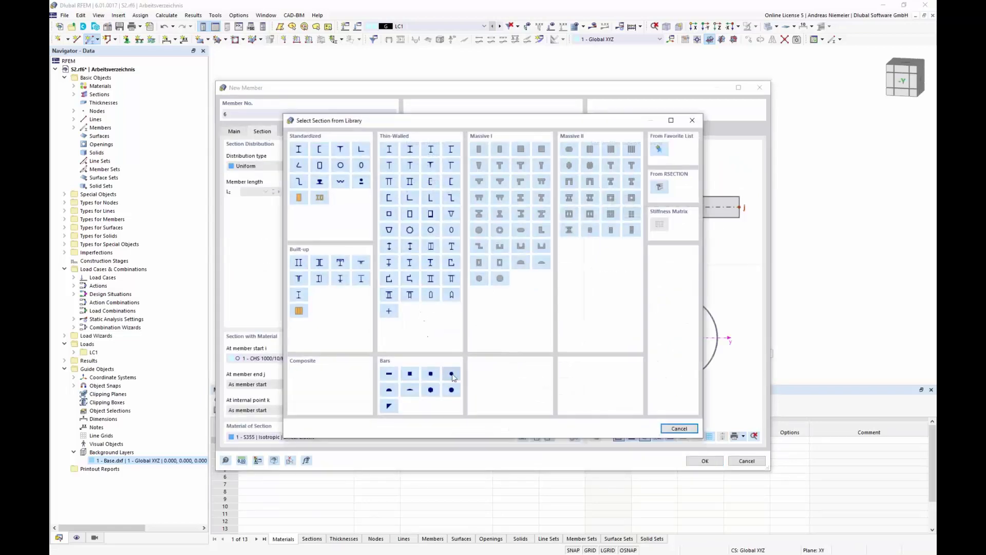
{"action": "left_click", "coordinate": [680, 428]}
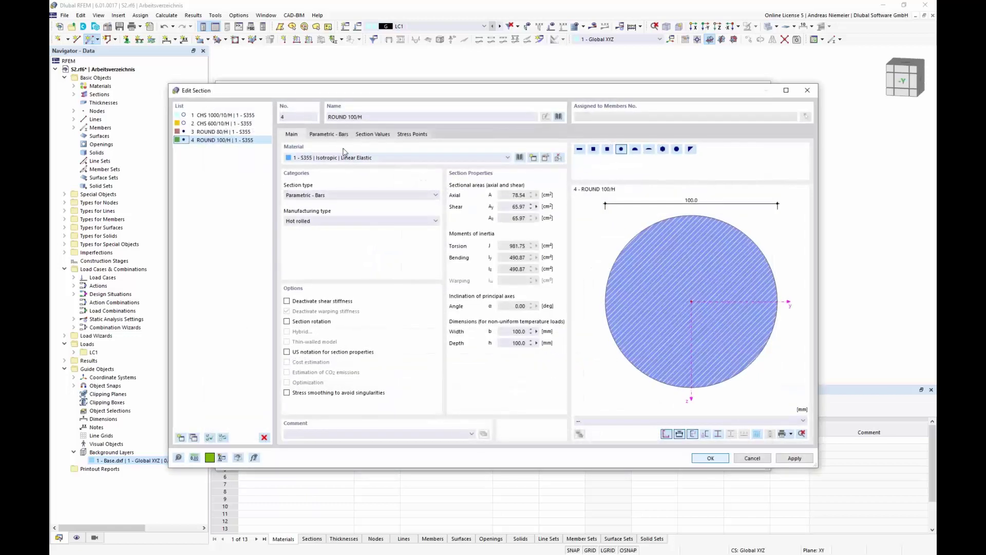
{"action": "left_click", "coordinate": [339, 136]}
{"action": "type", "text": "30"}
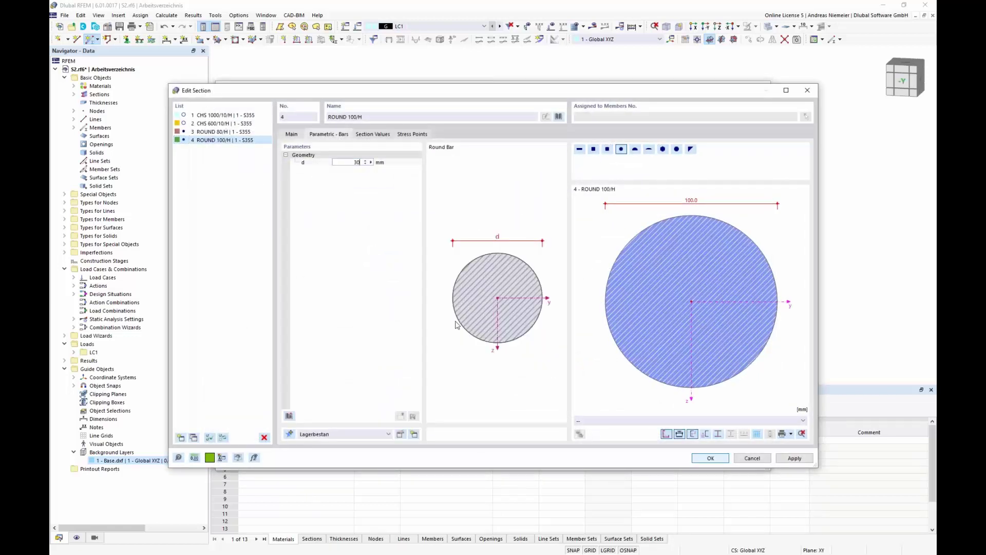
{"action": "left_click", "coordinate": [714, 461]}
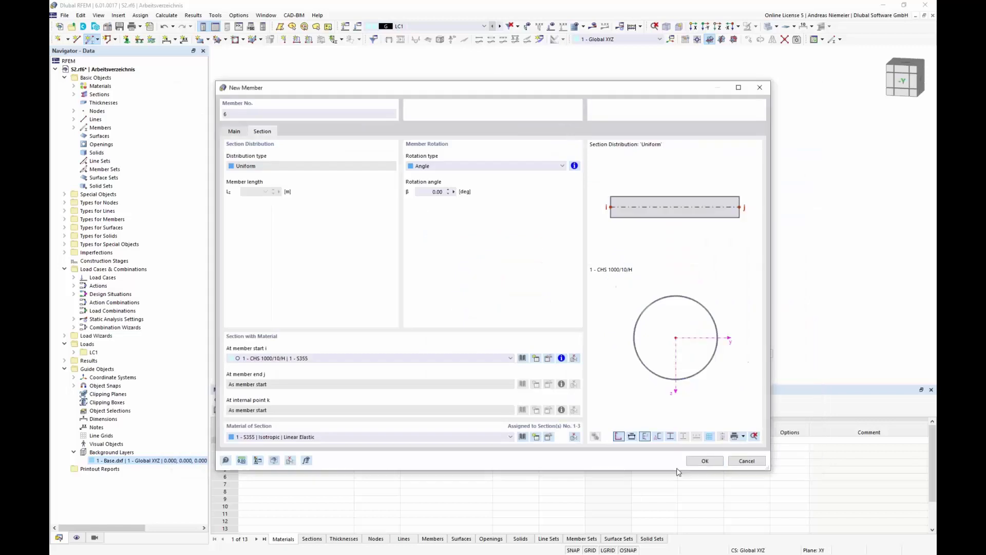
{"action": "left_click", "coordinate": [704, 461]}
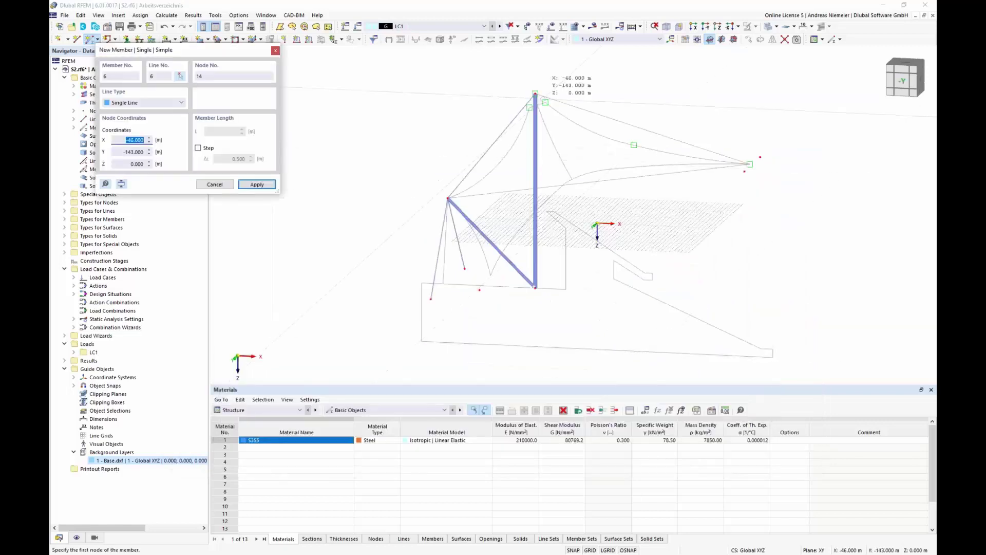
Step: Place the 30 mm cables from the mast tip and from the strut's outer end to both nodes at the structure's opposite end
{"action": "left_click", "coordinate": [535, 94]}
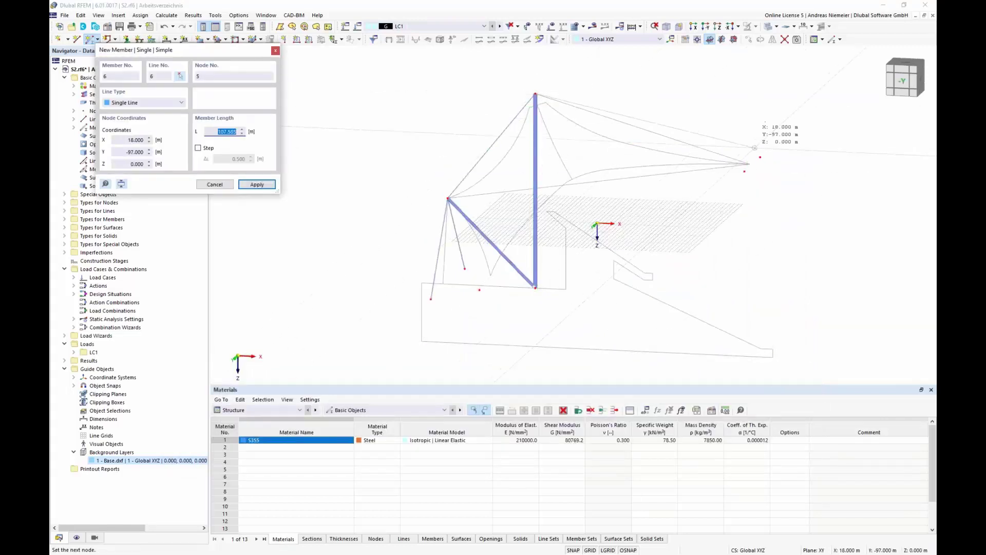
{"action": "left_click", "coordinate": [535, 94]}
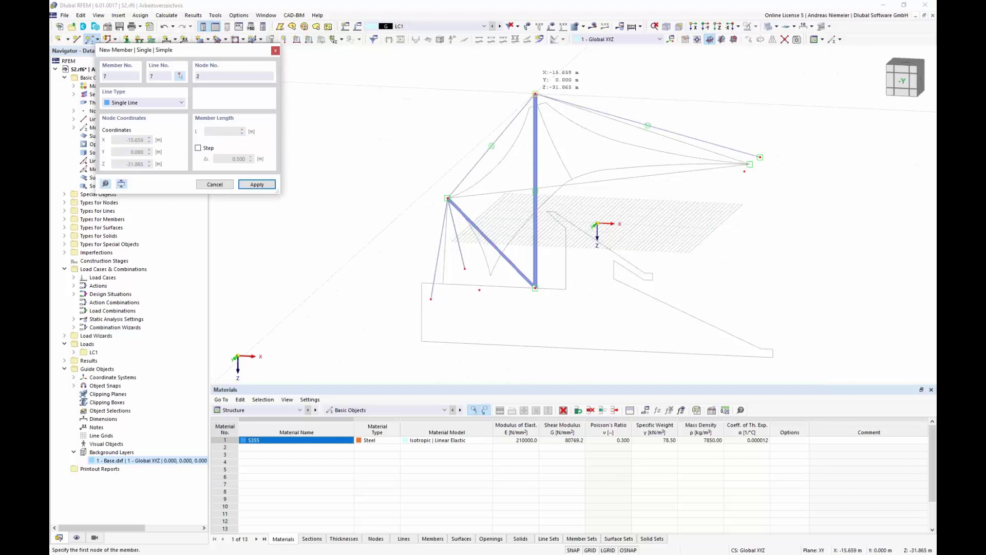
{"action": "left_click", "coordinate": [749, 165]}
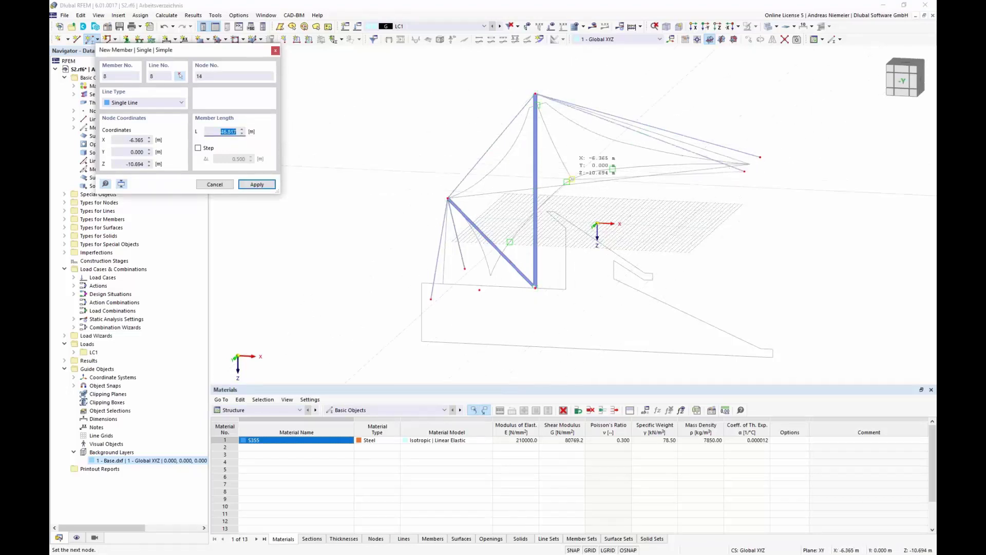
{"action": "left_click", "coordinate": [448, 198]}
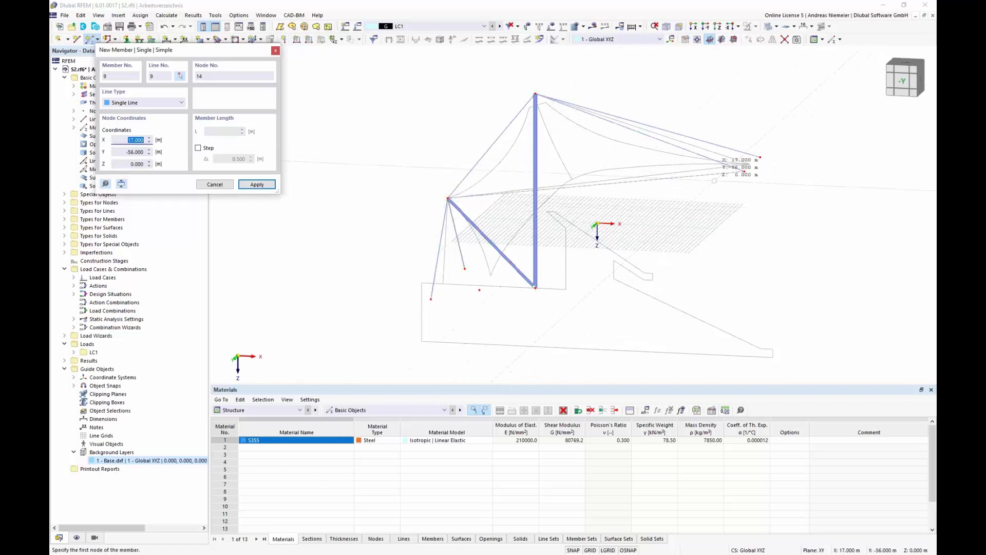
{"action": "left_click", "coordinate": [760, 157]}
{"action": "left_click", "coordinate": [760, 156]}
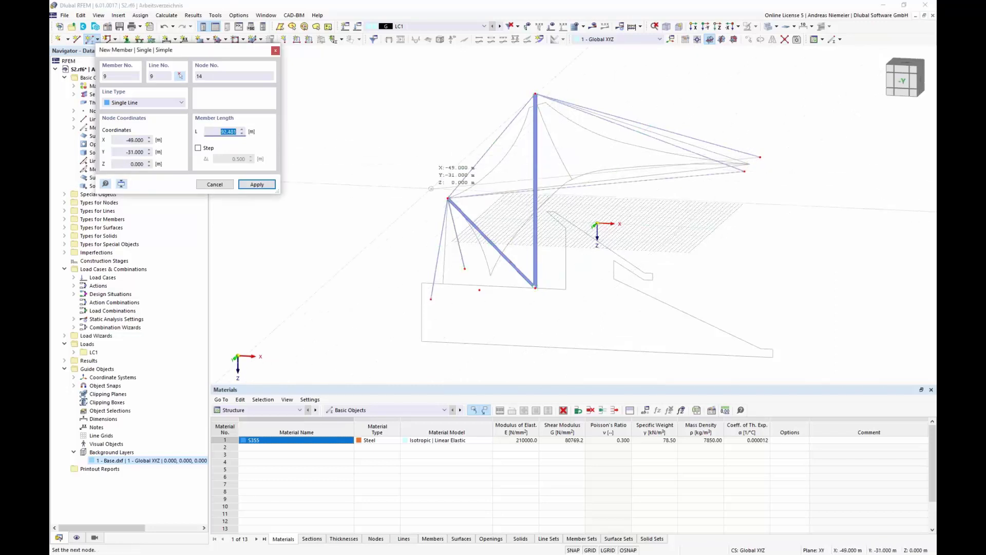
{"action": "left_click", "coordinate": [448, 198]}
{"action": "key", "text": "Escape"}
Step: Set up a new cable member with a solid round bar section of 120 mm diameter in S355
{"action": "middle_click_drag", "start_coordinate": [704, 221], "coordinate": [591, 250], "text": "ctrl"}
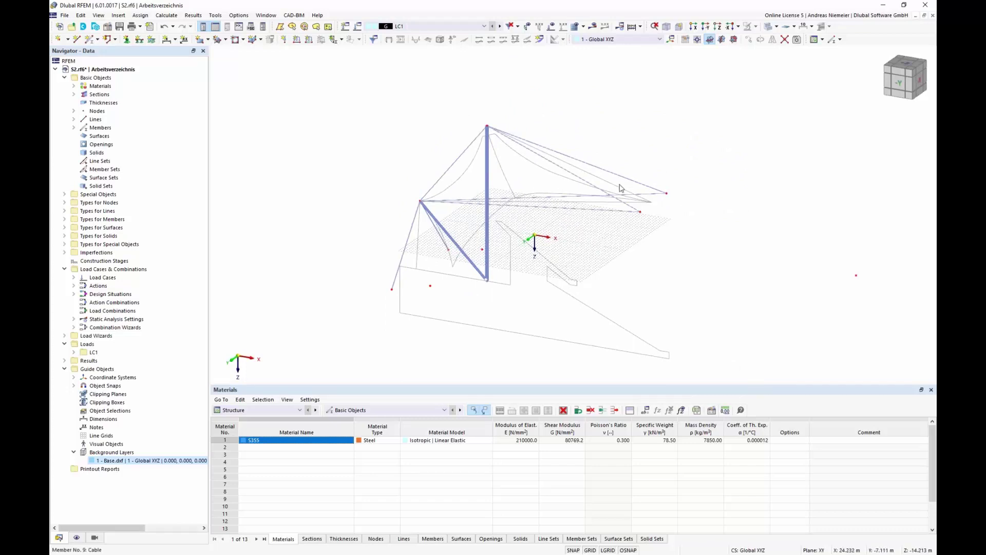
{"action": "scroll", "coordinate": [642, 220], "scroll_direction": "up", "scroll_amount": 3}
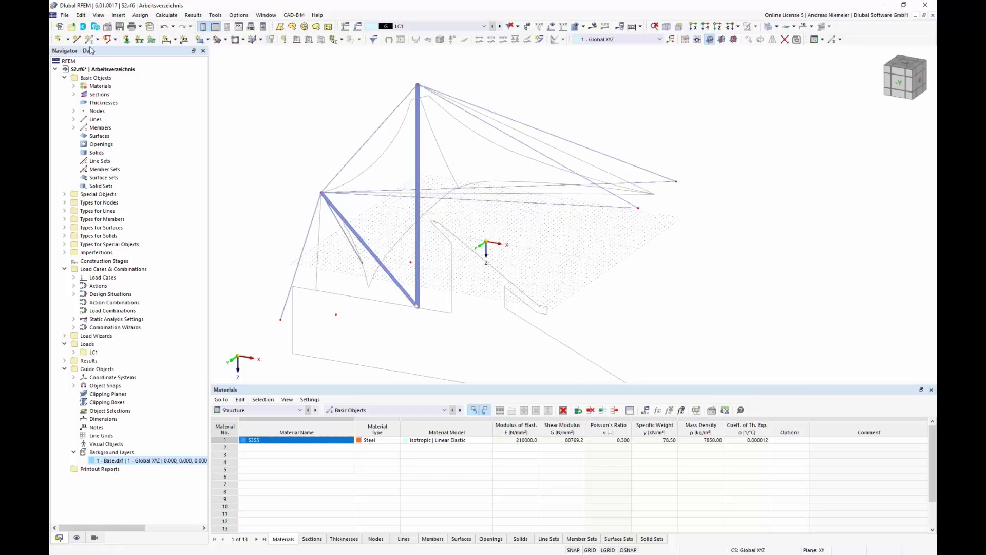
{"action": "left_click", "coordinate": [285, 157]}
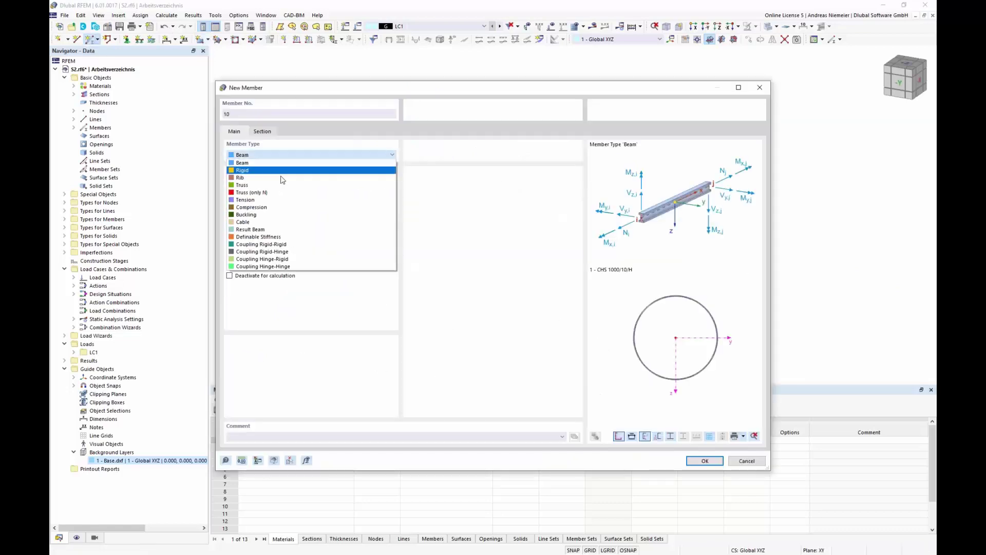
{"action": "left_click", "coordinate": [275, 223]}
{"action": "left_click", "coordinate": [263, 132]}
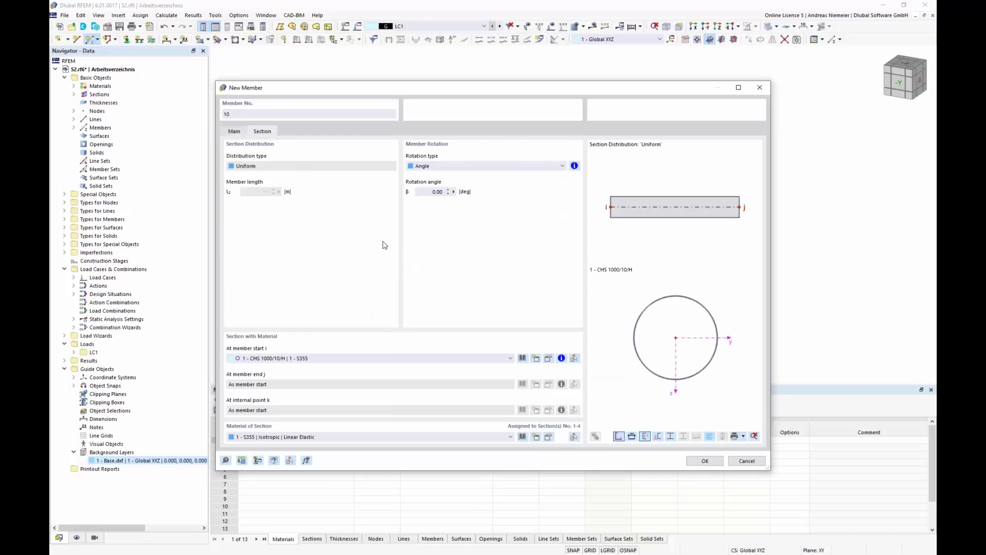
{"action": "left_click", "coordinate": [522, 357]}
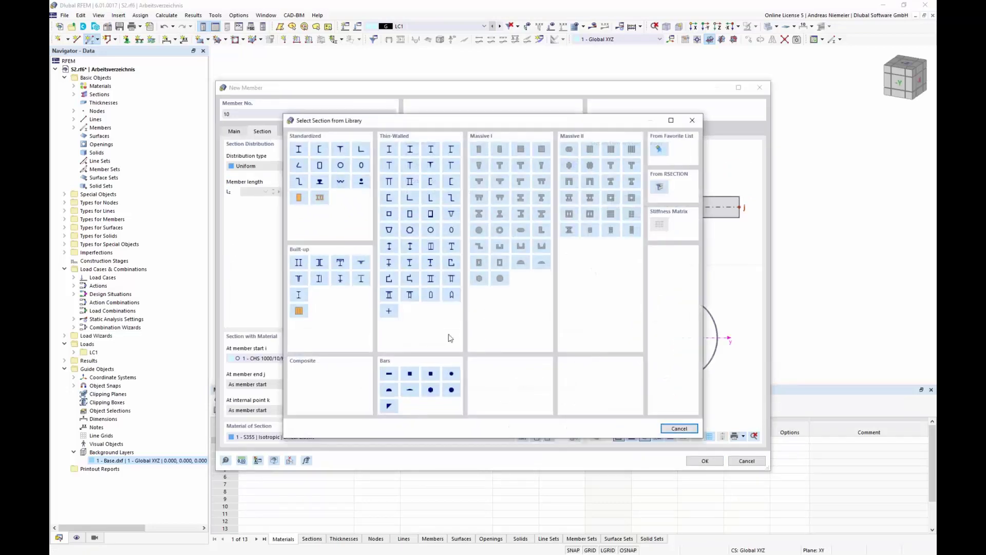
{"action": "left_click", "coordinate": [453, 379]}
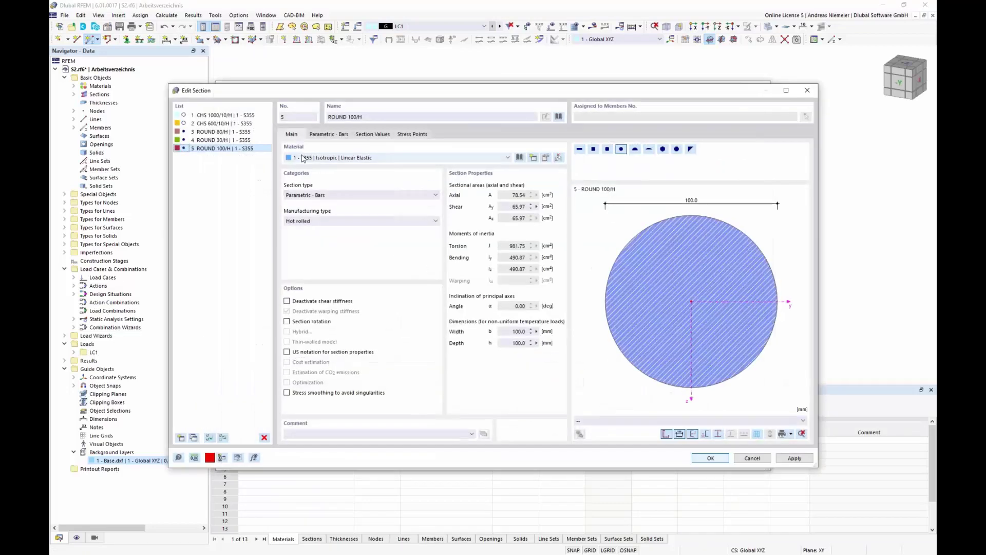
{"action": "left_click", "coordinate": [328, 134]}
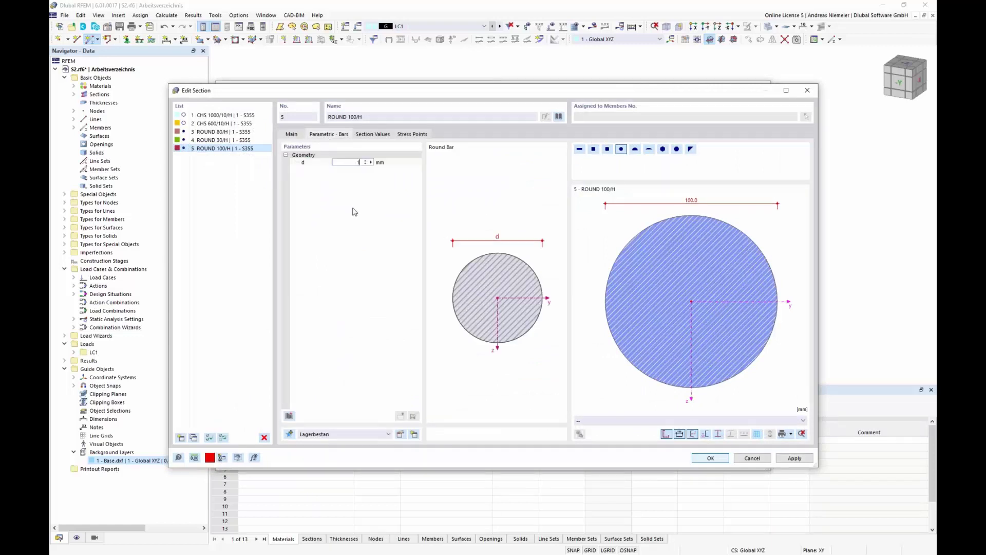
{"action": "left_click", "coordinate": [711, 459]}
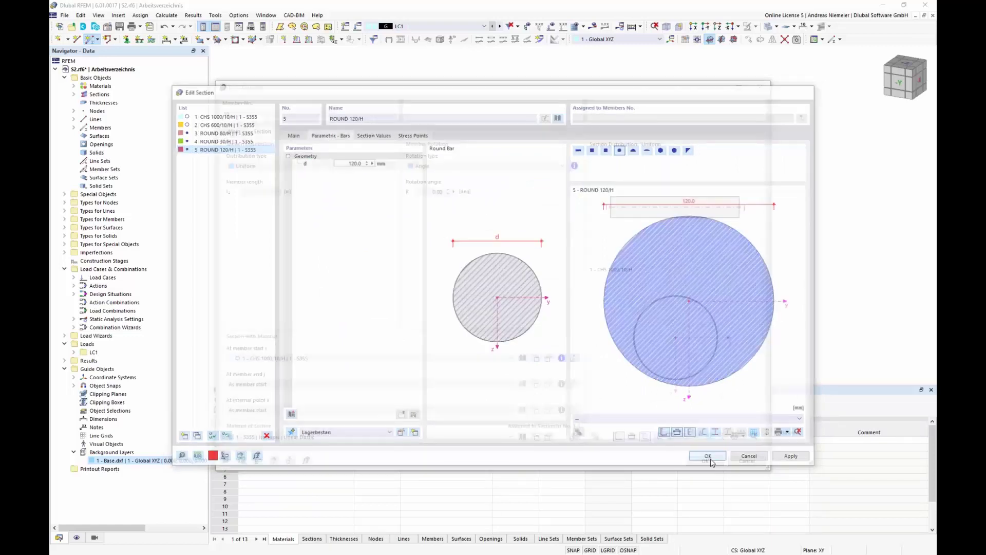
{"action": "left_click", "coordinate": [705, 460]}
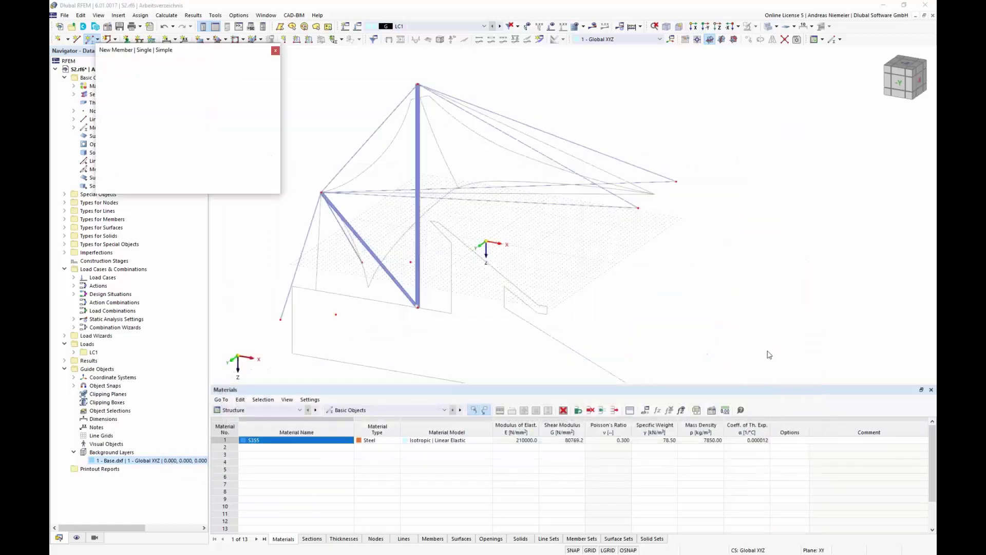
Step: Place the cable between the two end nodes opposite the strut, and divide it at its middle with an intermediate node
{"action": "left_click", "coordinate": [676, 181]}
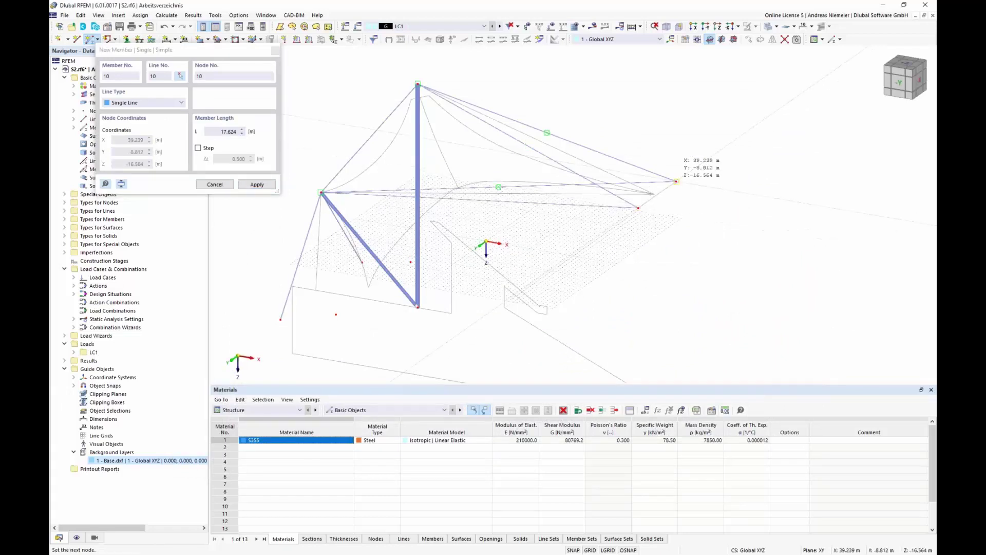
{"action": "right_click", "coordinate": [710, 220]}
{"action": "scroll", "coordinate": [646, 196], "scroll_direction": "up", "scroll_amount": 4}
{"action": "right_click", "coordinate": [670, 201]}
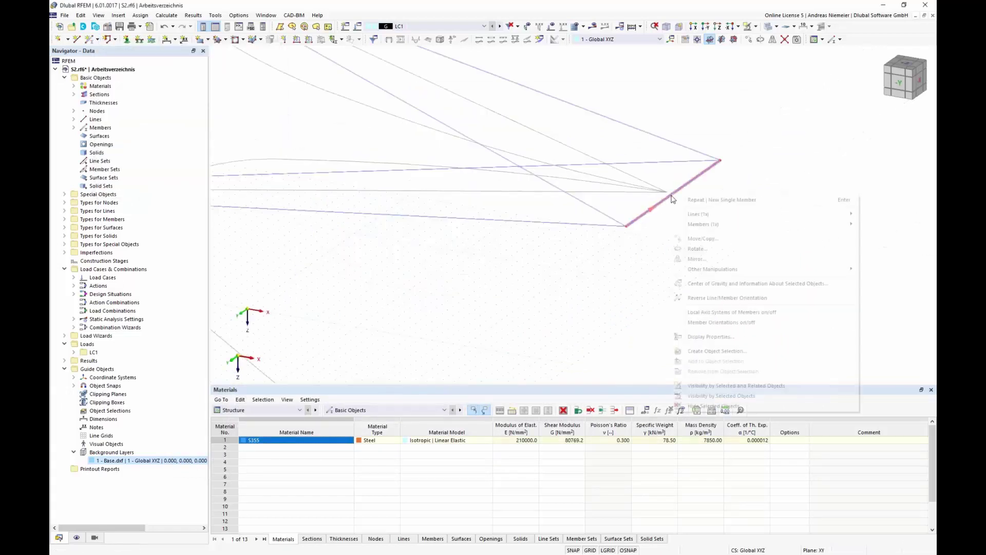
{"action": "mouse_move", "coordinate": [683, 231]}
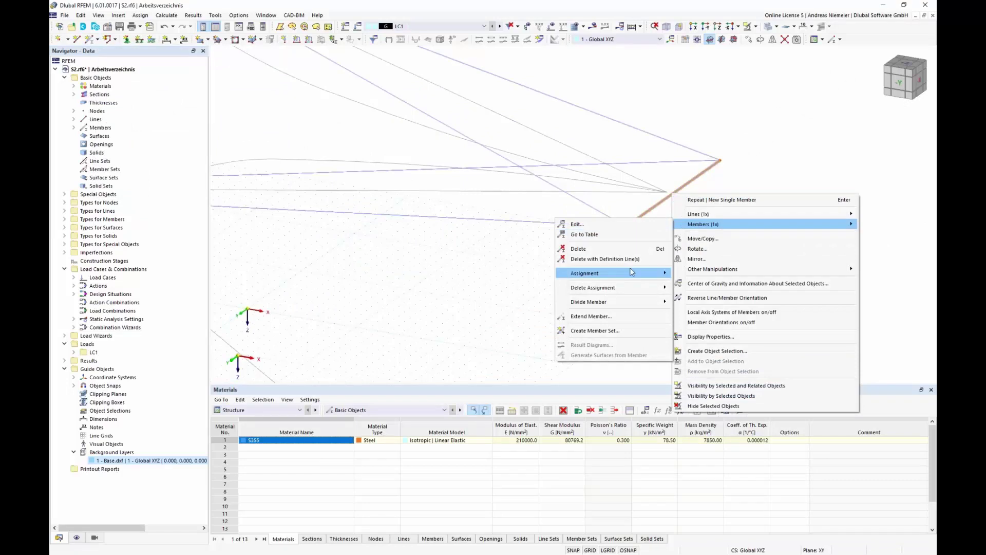
{"action": "mouse_move", "coordinate": [638, 307]}
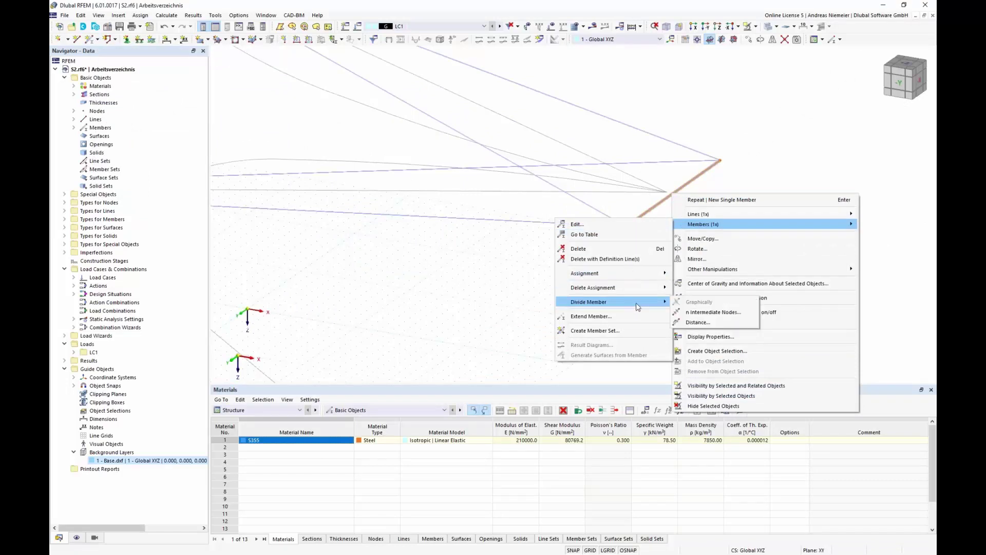
{"action": "left_click", "coordinate": [713, 312]}
{"action": "left_click", "coordinate": [597, 425]}
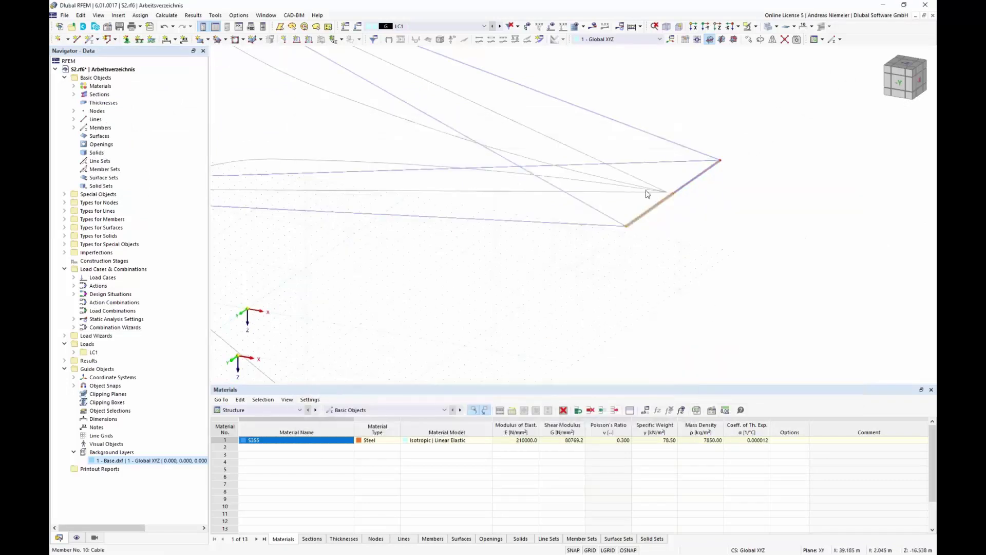
Step: Deactivate the Base.dxf background layer
{"action": "scroll", "coordinate": [694, 287], "scroll_direction": "down", "scroll_amount": 2}
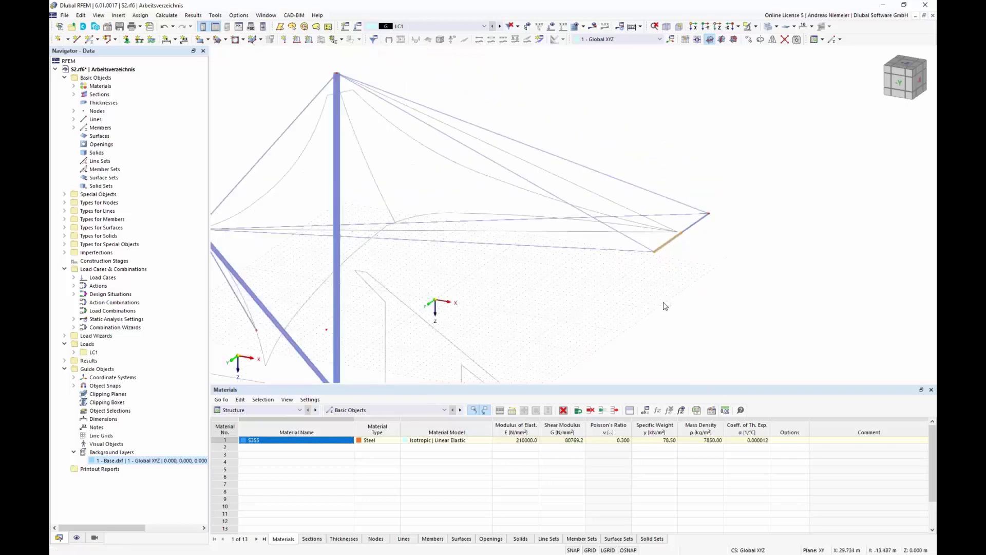
{"action": "middle_click_drag", "start_coordinate": [665, 306], "coordinate": [645, 344], "text": "ctrl"}
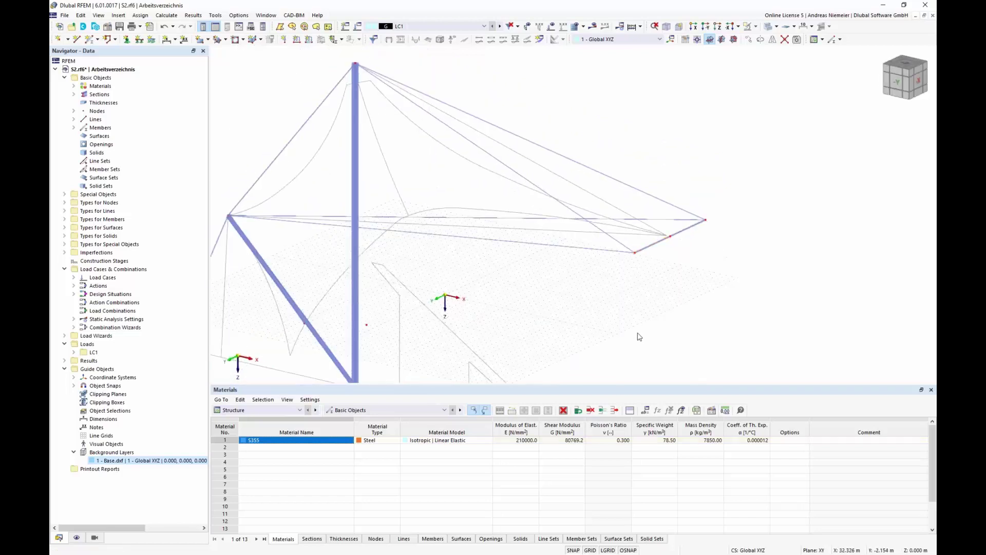
{"action": "middle_click_drag", "start_coordinate": [522, 315], "coordinate": [395, 343], "text": "ctrl"}
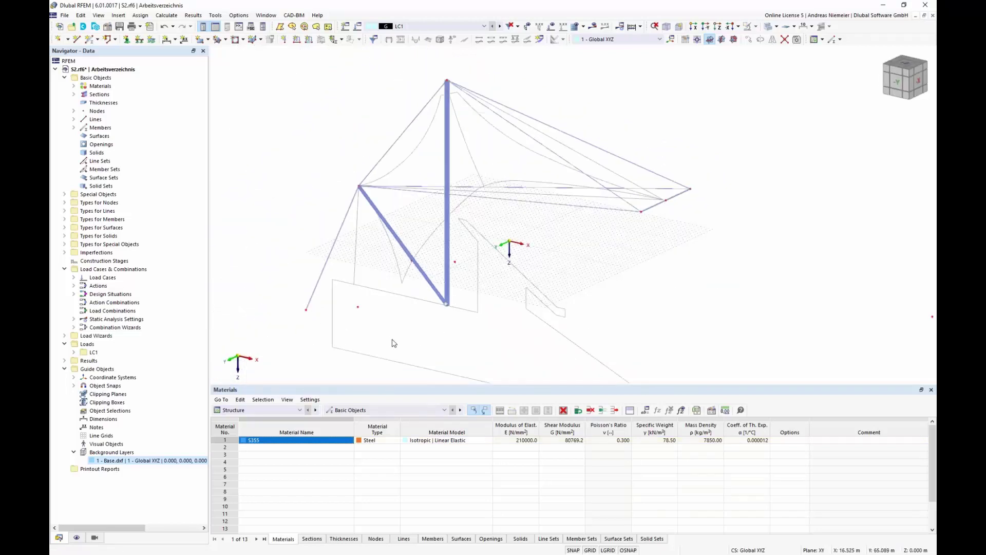
{"action": "right_click", "coordinate": [152, 461]}
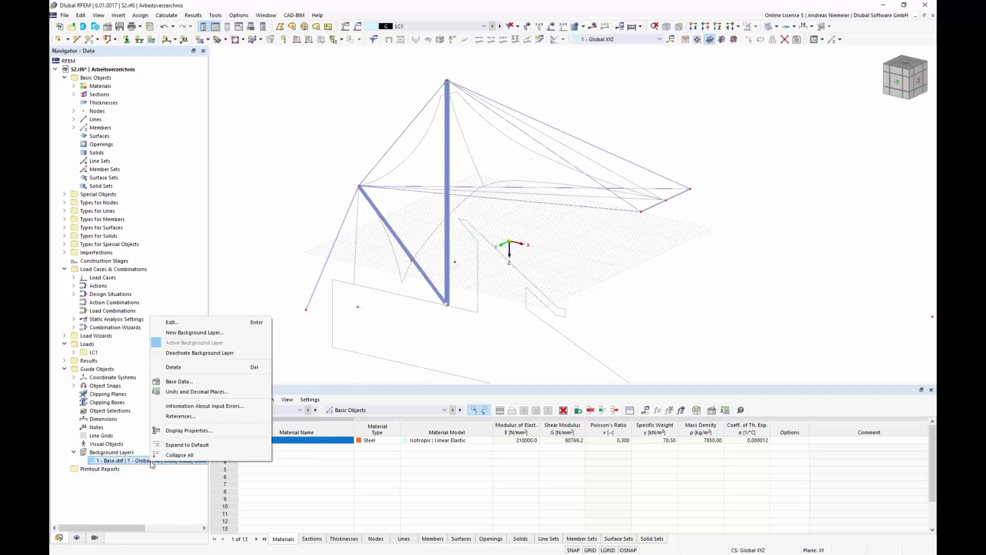
{"action": "left_click", "coordinate": [180, 353]}
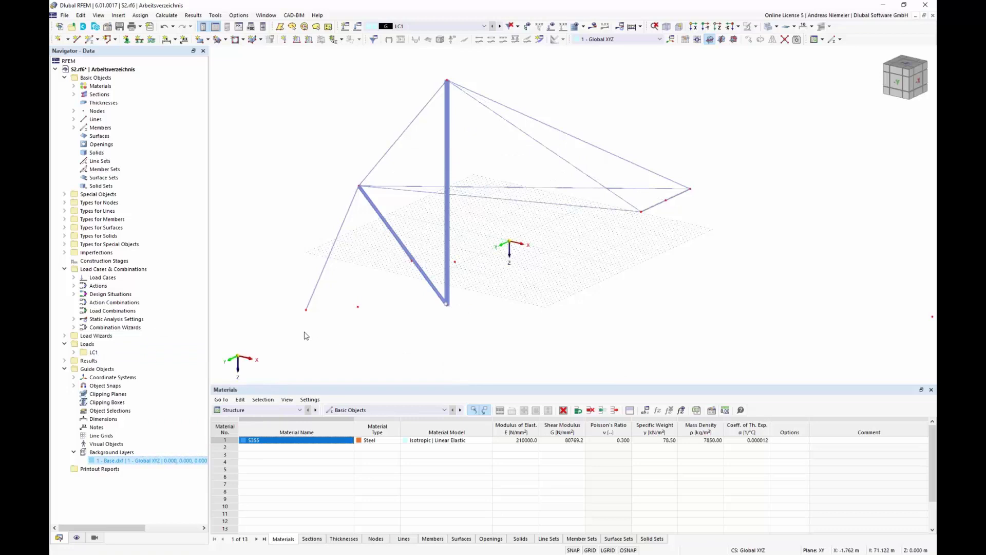
Step: Assign nodal support 1 to the two outer cable anchor nodes and the mast's base node
{"action": "middle_click_drag", "start_coordinate": [306, 336], "coordinate": [357, 313], "text": "ctrl"}
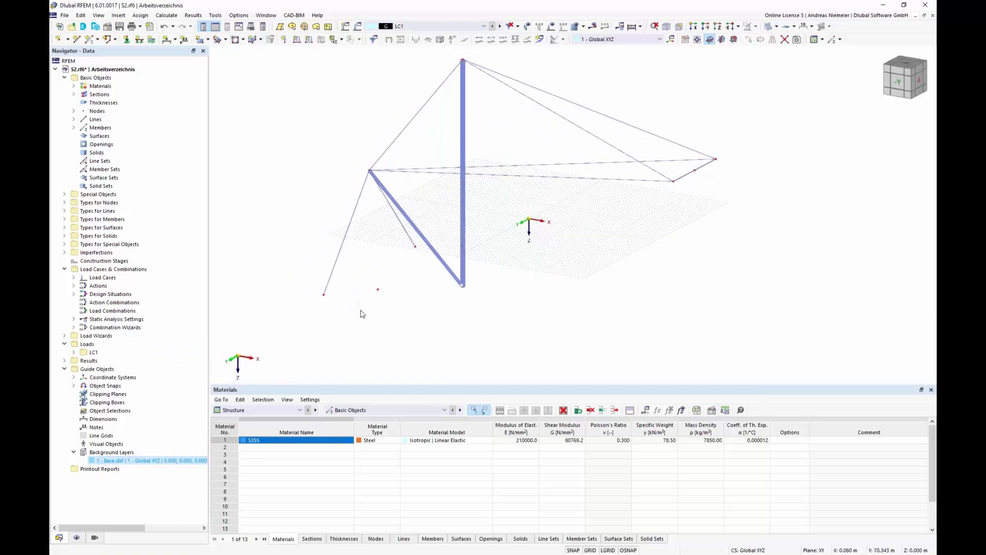
{"action": "scroll", "coordinate": [349, 293], "scroll_direction": "down", "scroll_amount": 1}
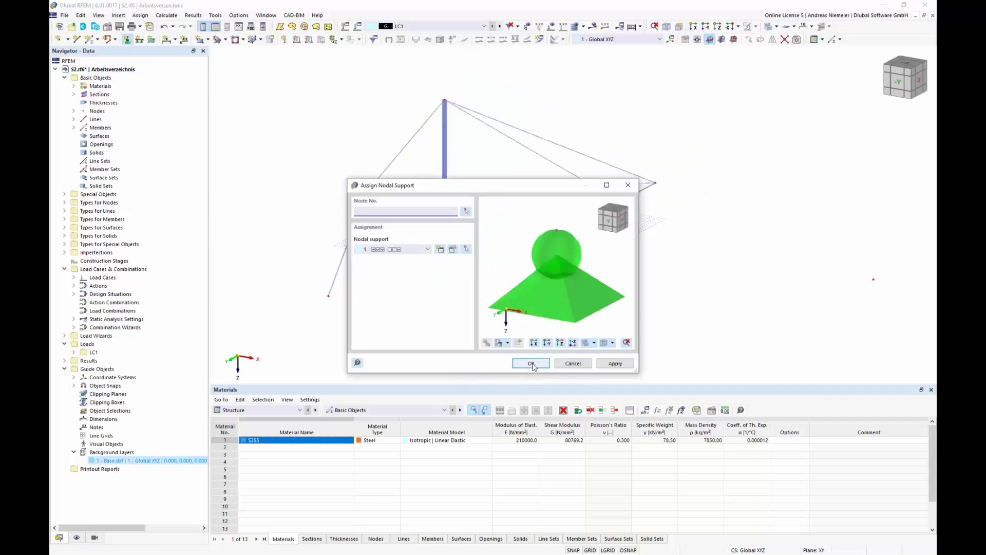
{"action": "left_click", "coordinate": [531, 363]}
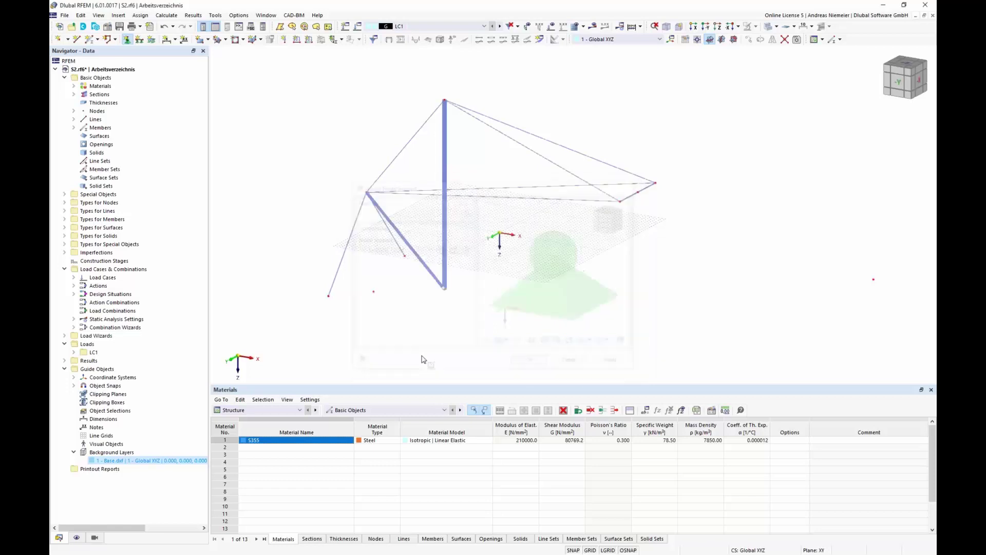
{"action": "left_click", "coordinate": [329, 298]}
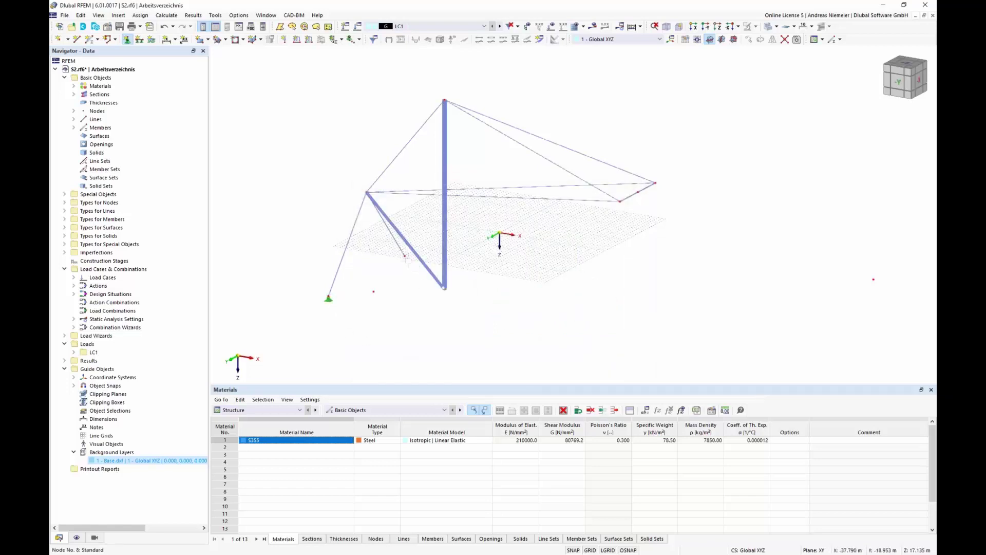
{"action": "left_click", "coordinate": [405, 256]}
{"action": "left_click", "coordinate": [444, 290]}
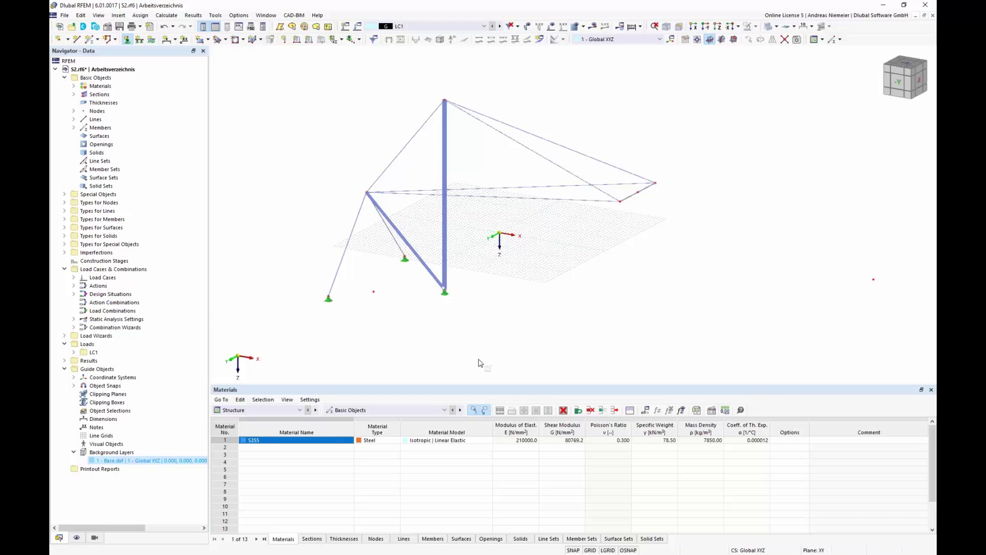
{"action": "key", "text": "Escape"}
Step: In plan view, create a new nodal support that restrains only translation uY, with all rotations free
{"action": "left_click", "coordinate": [908, 65]}
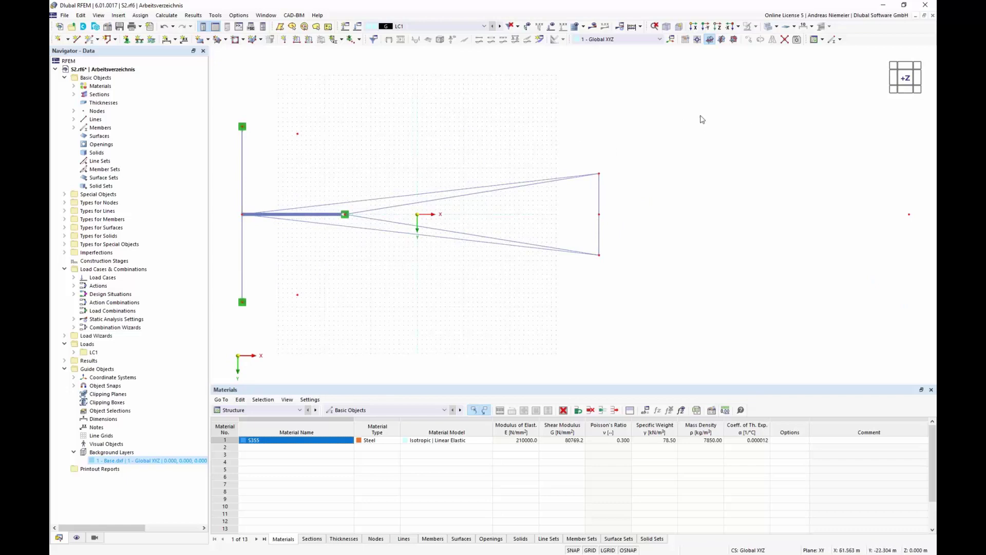
{"action": "left_click", "coordinate": [127, 39]}
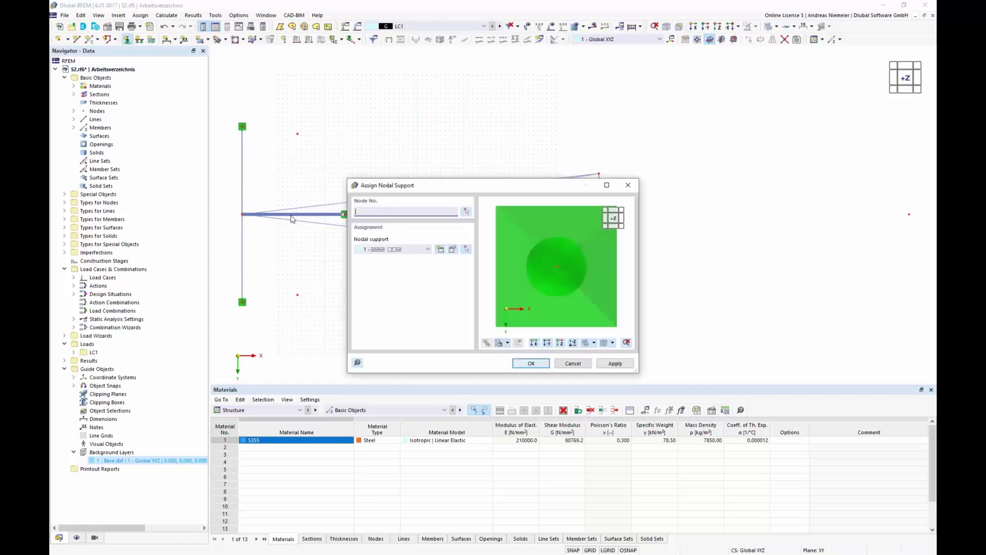
{"action": "left_click", "coordinate": [444, 250]}
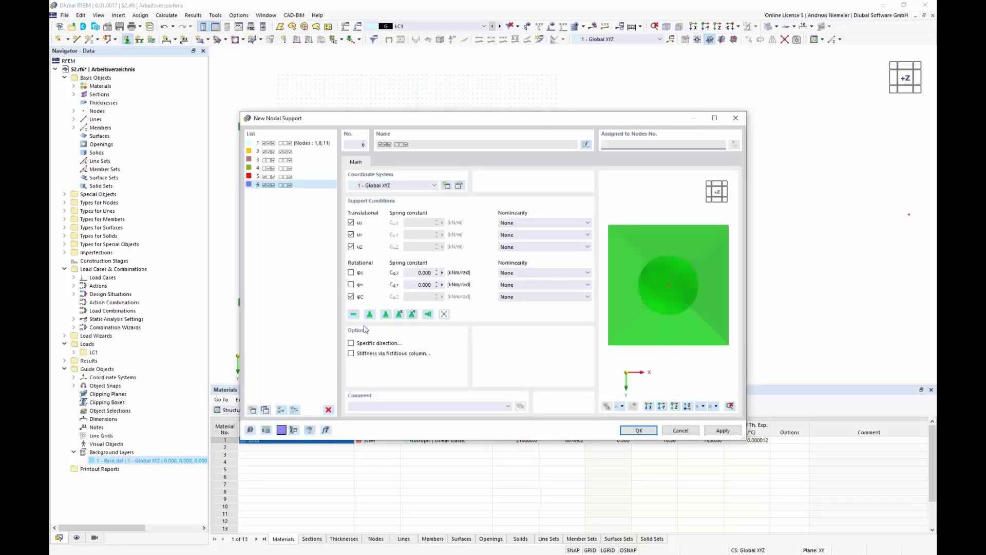
{"action": "left_click", "coordinate": [351, 297]}
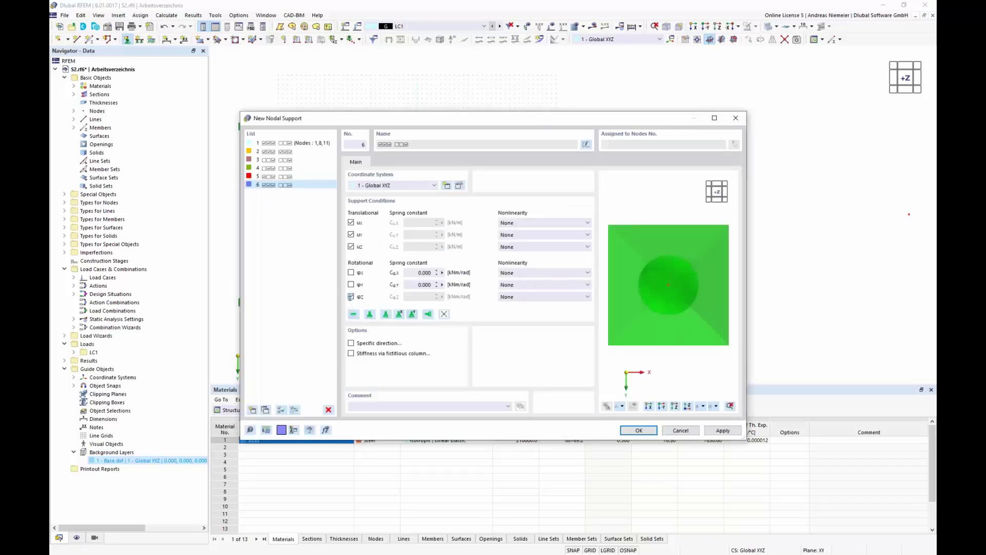
{"action": "left_click", "coordinate": [352, 247]}
{"action": "left_click", "coordinate": [351, 223]}
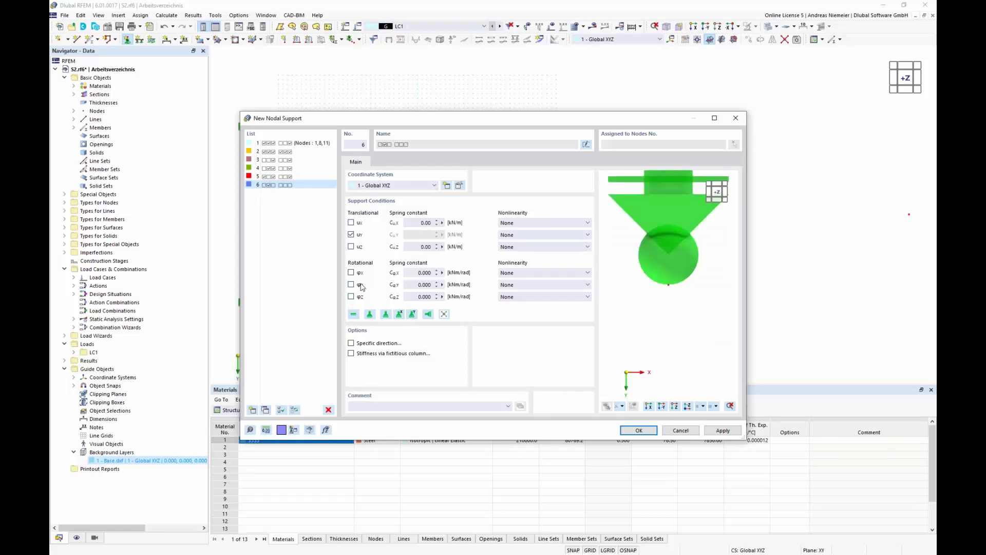
Step: Give the support a specific direction rotated 7.50° about Z', and copy it as a second support rotated -7.50° about Z'
{"action": "left_click", "coordinate": [351, 343]}
{"action": "left_click", "coordinate": [400, 165]}
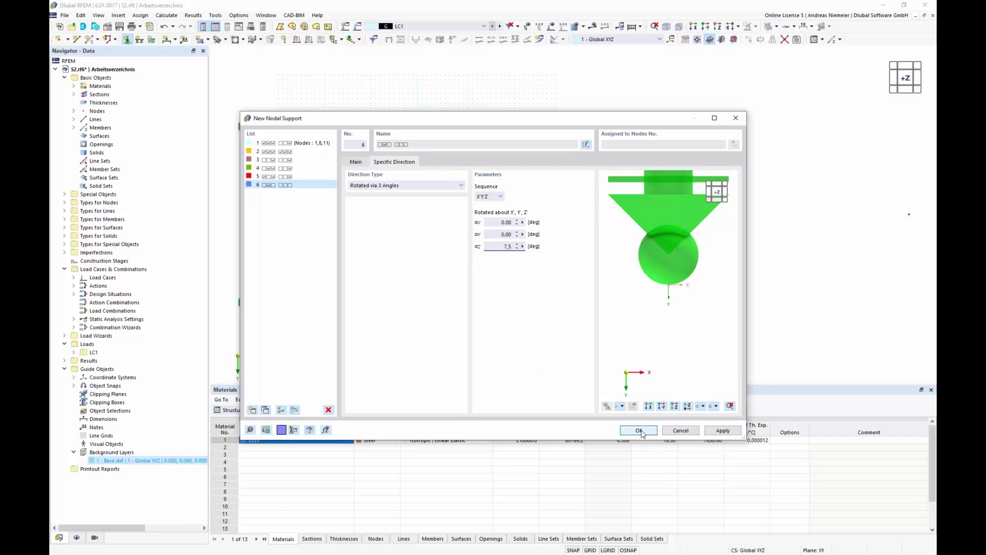
{"action": "left_click", "coordinate": [503, 234]}
{"action": "left_click", "coordinate": [286, 229]}
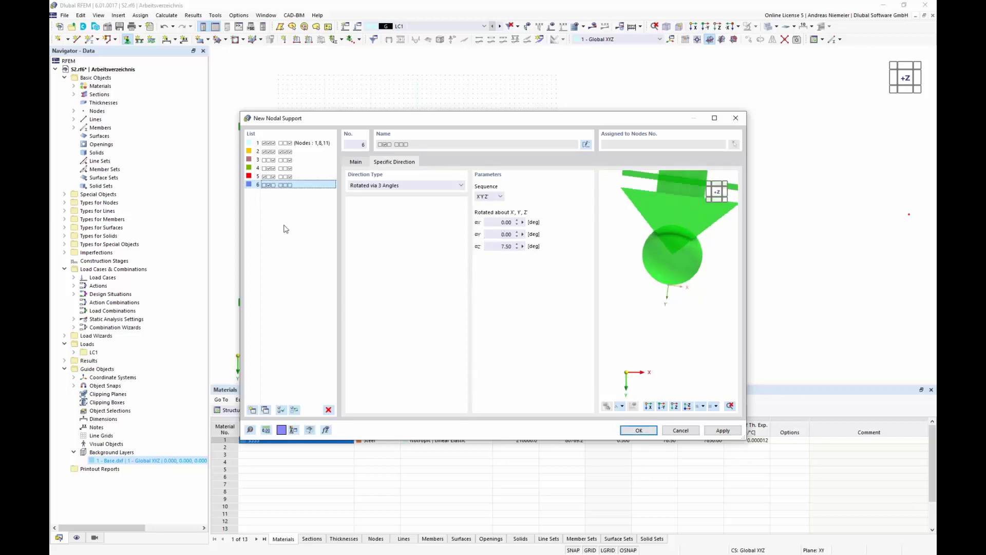
{"action": "left_click", "coordinate": [265, 411]}
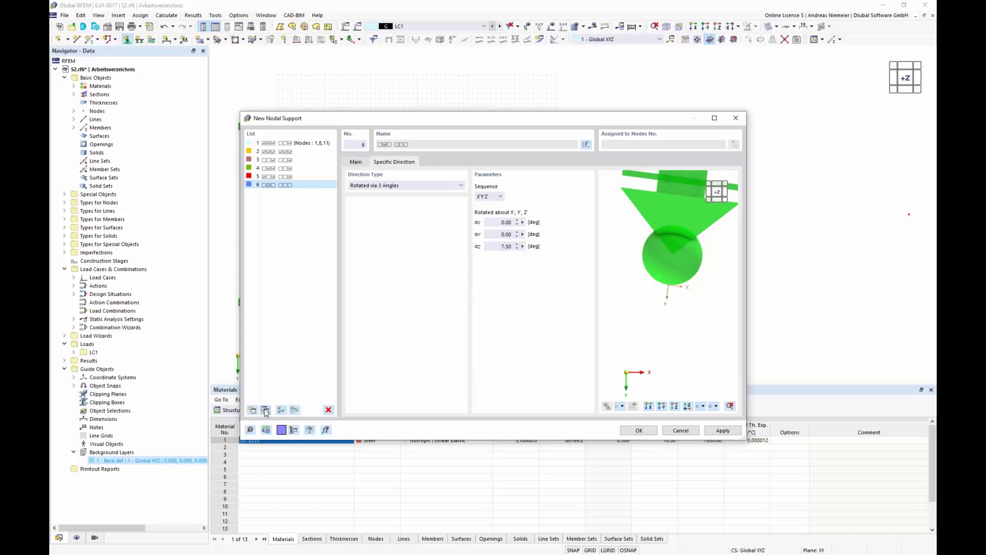
{"action": "left_click", "coordinate": [503, 235]}
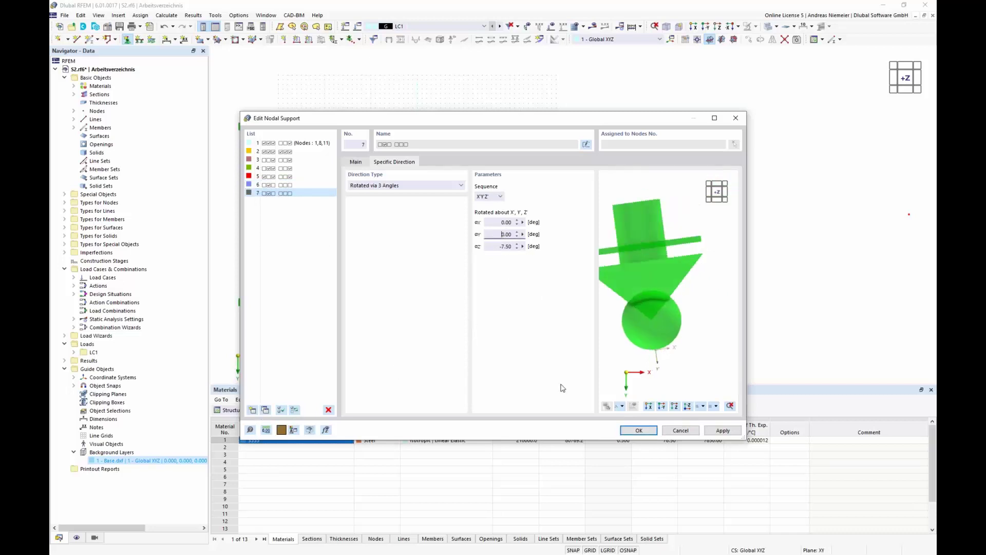
Step: Assign nodal support 6 to the end node of the far transverse cable on the negative Y side
{"action": "left_click", "coordinate": [289, 185]}
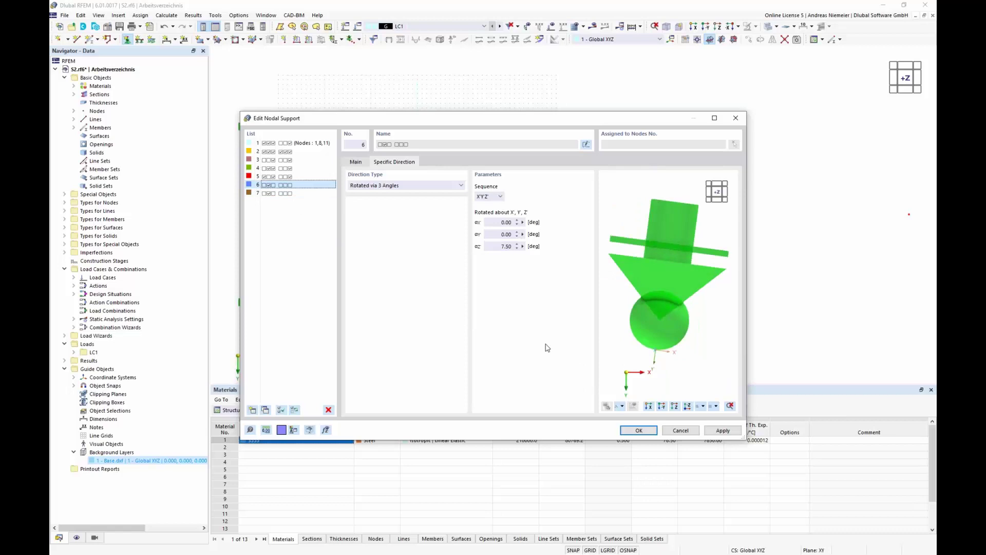
{"action": "left_click", "coordinate": [655, 429]}
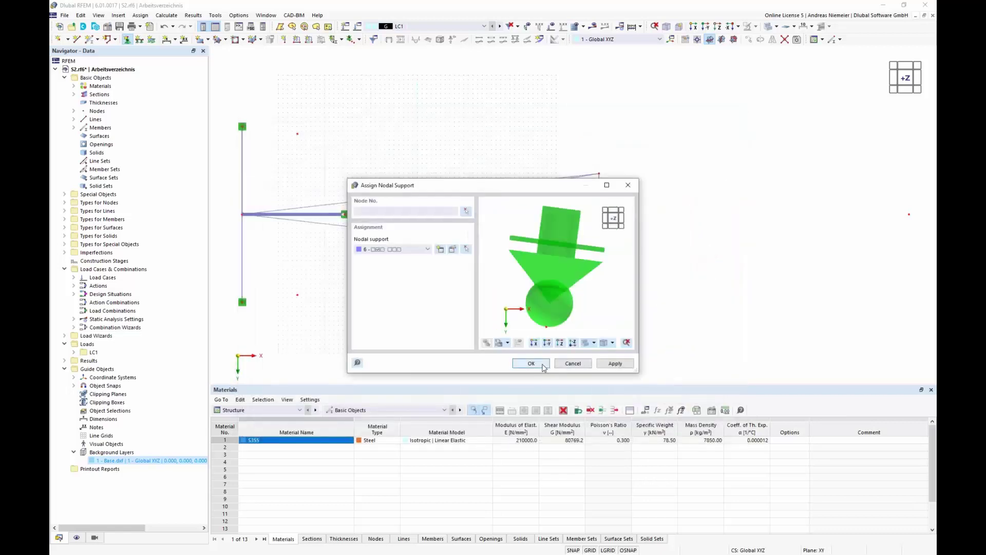
{"action": "left_click", "coordinate": [542, 364]}
{"action": "left_click", "coordinate": [599, 174]}
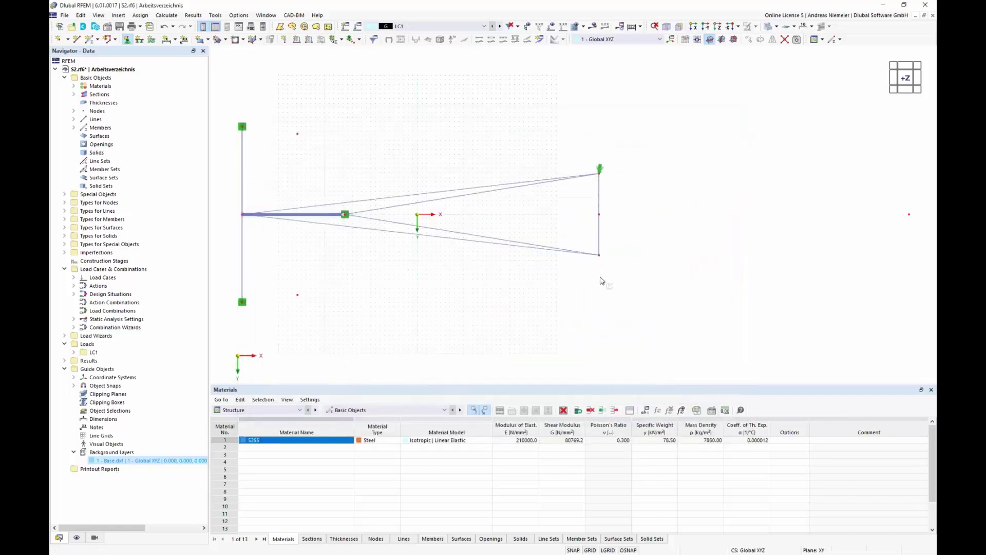
Step: Assign nodal support 7 to the end node of the far transverse cable on the positive Y side
{"action": "left_click", "coordinate": [127, 40]}
{"action": "left_click", "coordinate": [391, 249]}
{"action": "left_click", "coordinate": [380, 308]}
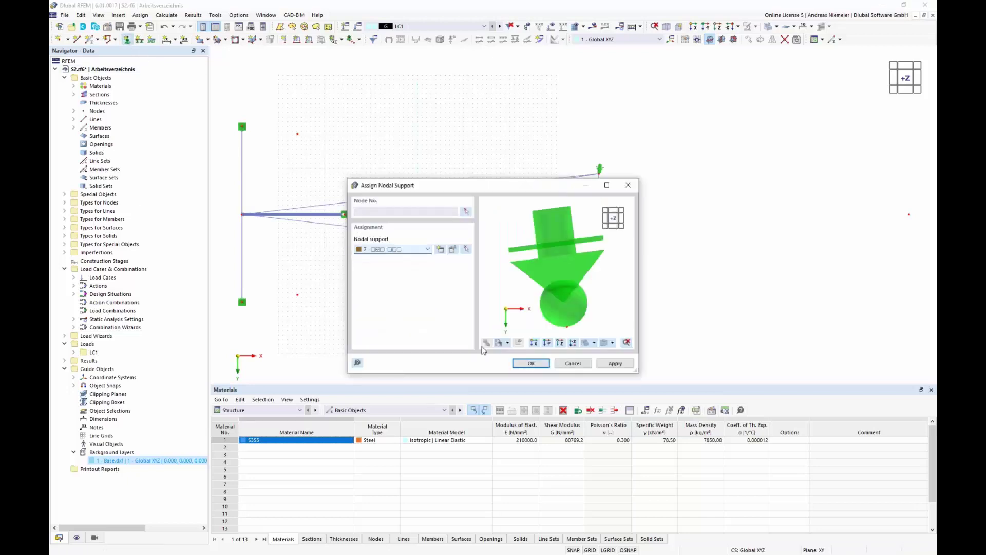
{"action": "left_click", "coordinate": [522, 364]}
{"action": "left_click", "coordinate": [600, 254]}
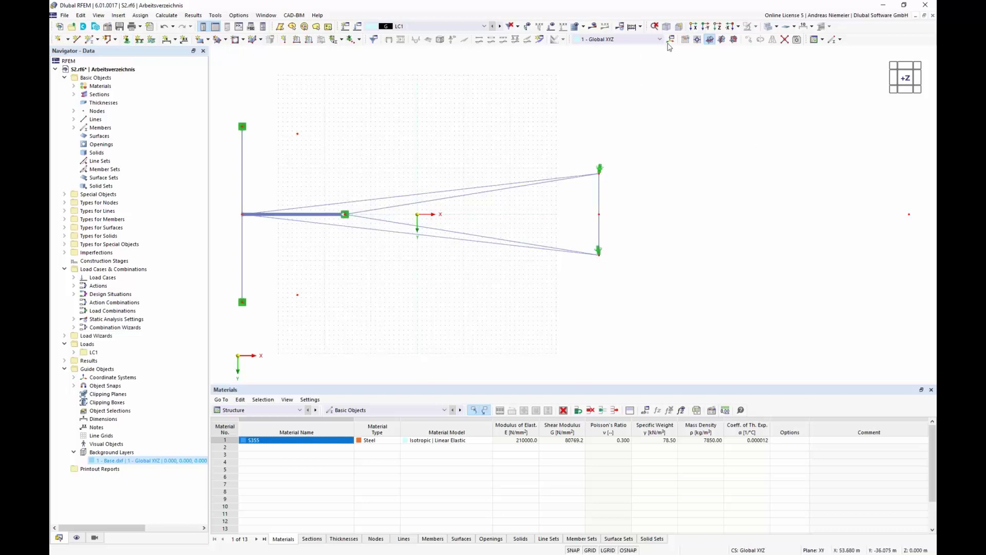
Step: Name load case LC1 G and add a second load case LC2 named P
{"action": "left_click", "coordinate": [667, 27]}
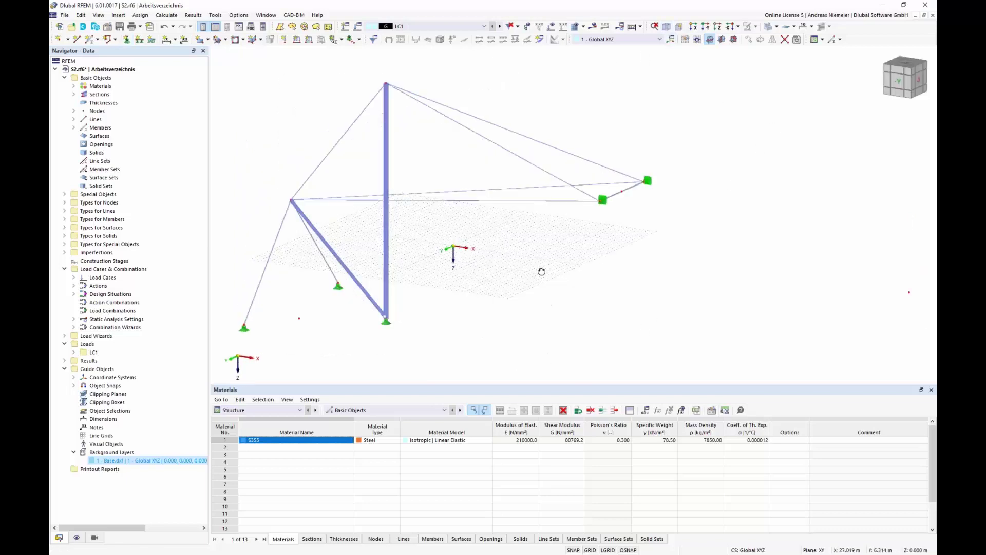
{"action": "middle_click_drag", "start_coordinate": [541, 271], "coordinate": [500, 317], "text": "ctrl"}
{"action": "scroll", "coordinate": [537, 290], "scroll_direction": "down", "scroll_amount": 2}
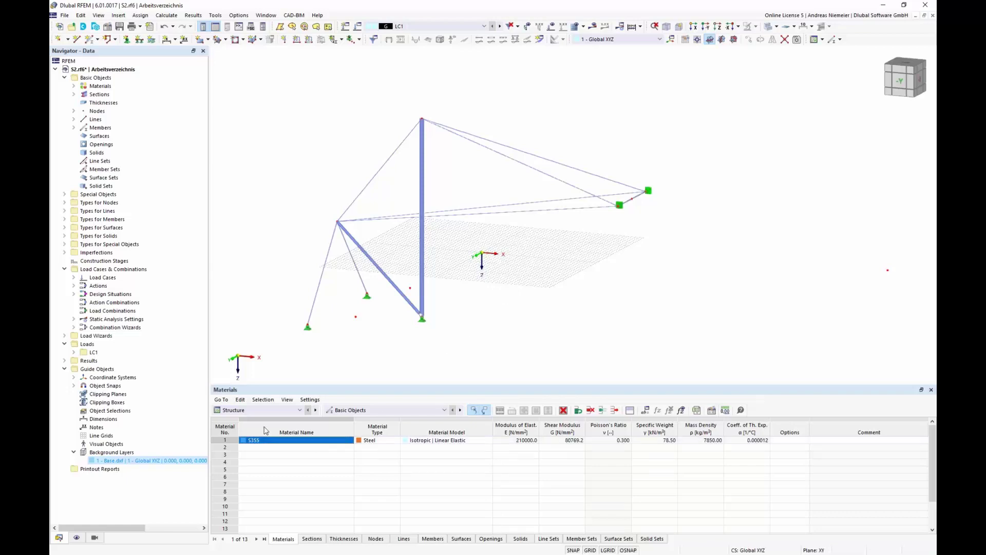
{"action": "left_click", "coordinate": [270, 410]}
{"action": "left_click", "coordinate": [256, 432]}
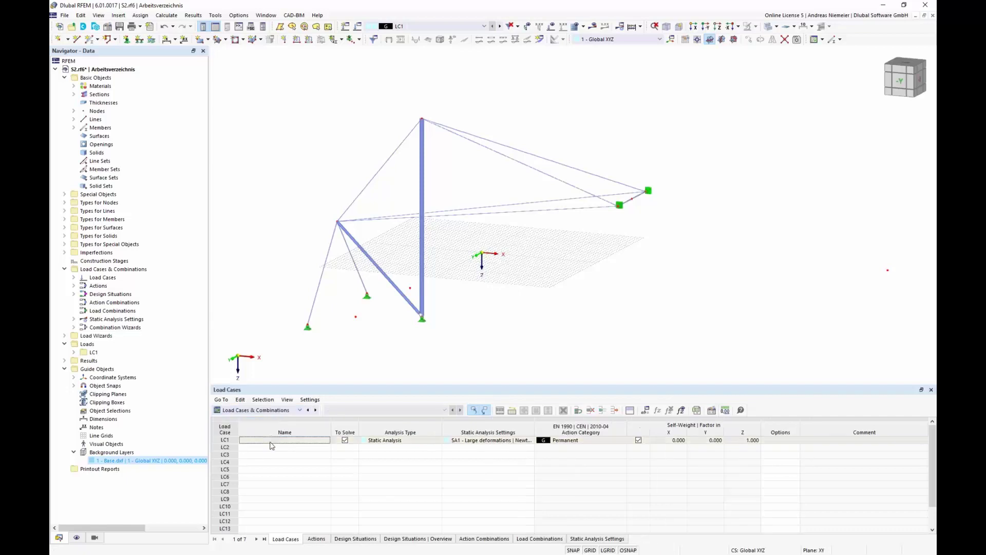
{"action": "left_click", "coordinate": [272, 469]}
{"action": "left_click", "coordinate": [269, 441]}
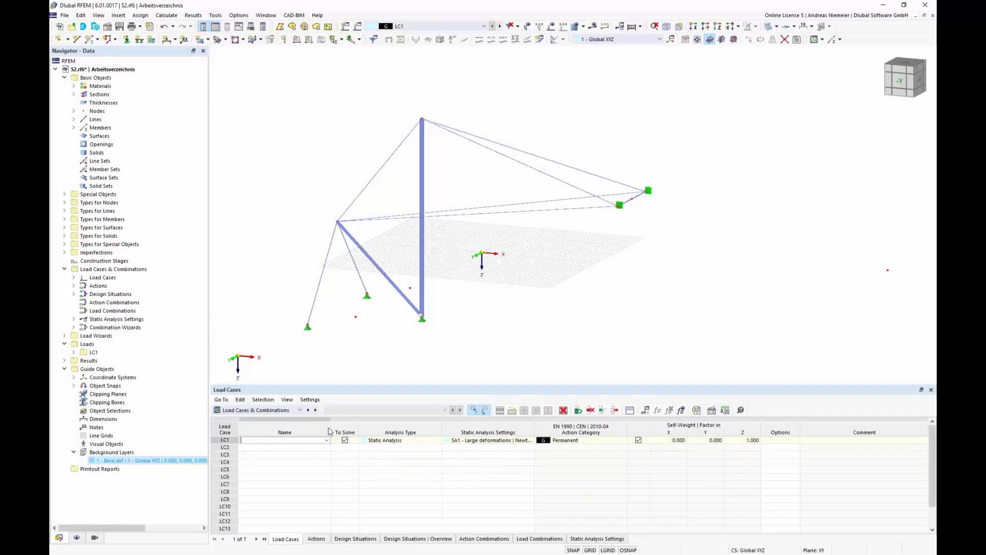
{"action": "type", "text": "G"}
{"action": "left_click", "coordinate": [267, 448]}
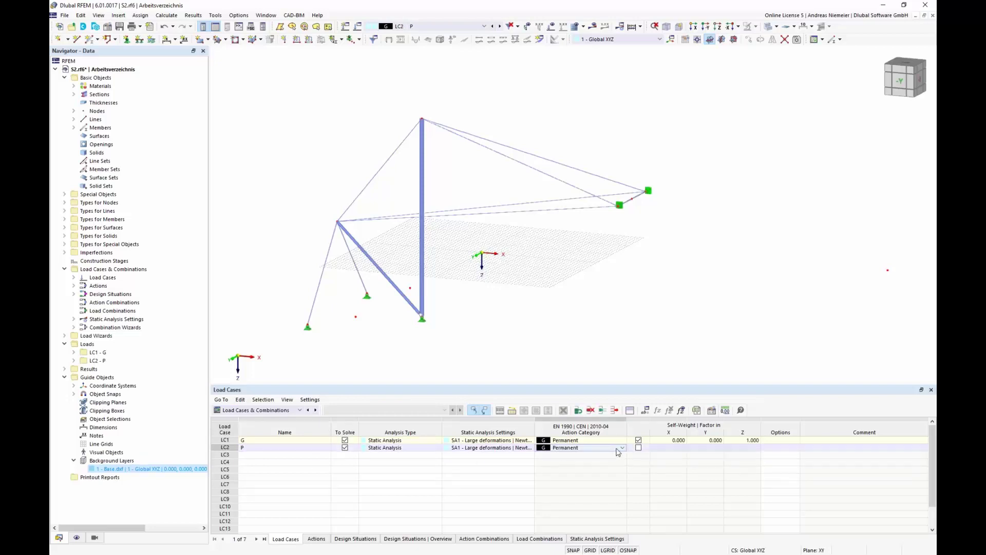
Step: Set the action category of load case P to Prestress
{"action": "left_click", "coordinate": [624, 448]}
{"action": "left_click", "coordinate": [593, 323]}
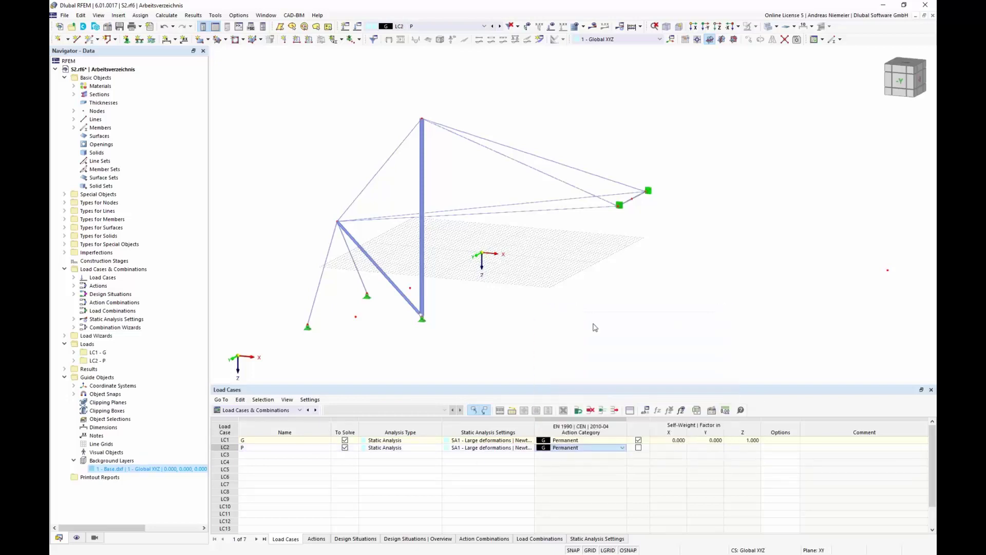
{"action": "left_click", "coordinate": [564, 483]}
{"action": "left_click", "coordinate": [576, 448]}
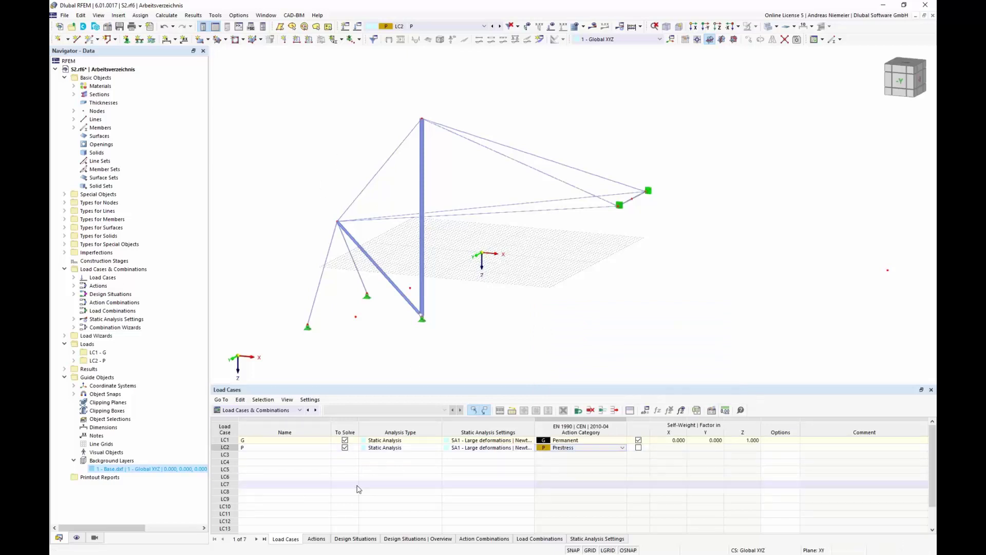
Step: Start a new member load in LC2 with the load type Form-Finding
{"action": "left_click", "coordinate": [309, 39]}
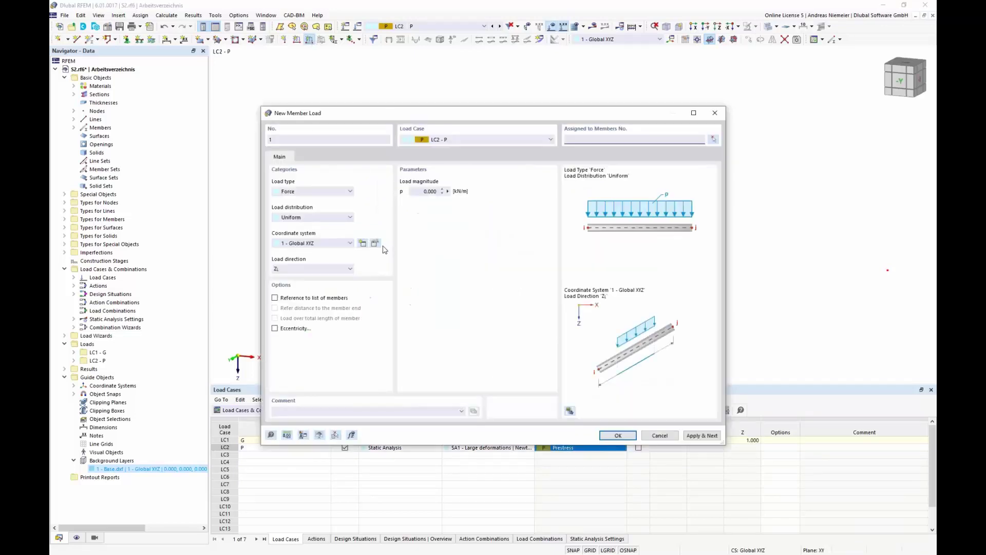
{"action": "left_click", "coordinate": [317, 192]}
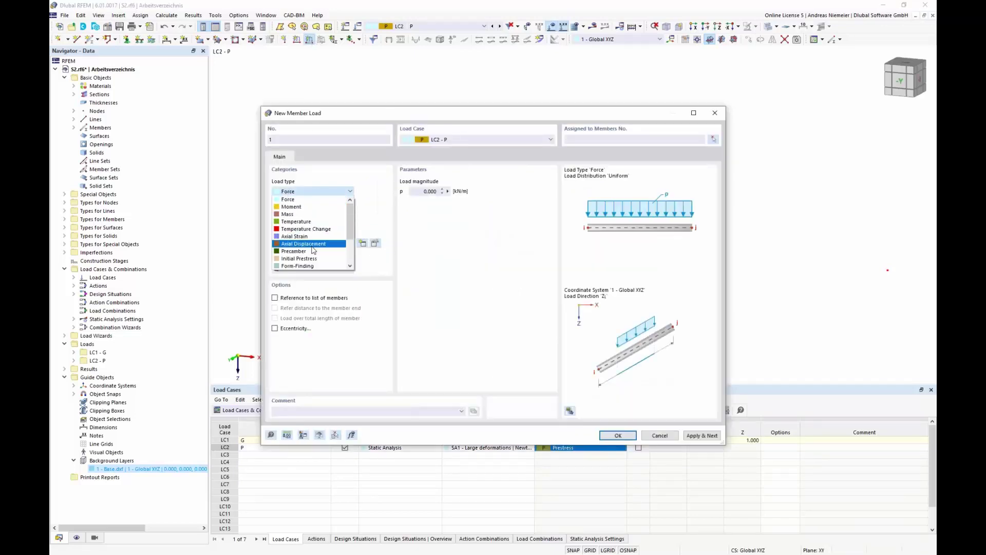
{"action": "left_click", "coordinate": [310, 266]}
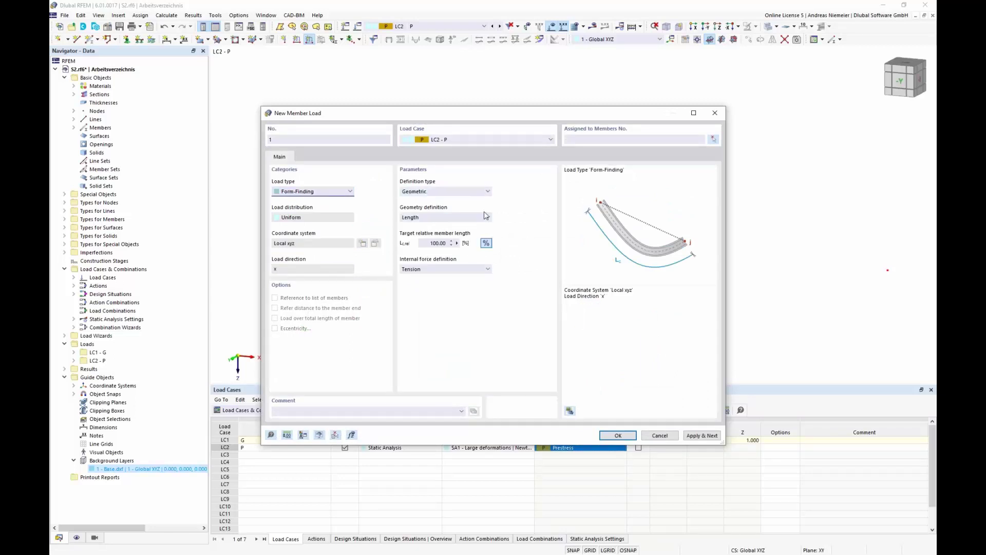
Step: Try the Force definition type for the form-finding load, and return it to Geometric
{"action": "left_click", "coordinate": [461, 191]}
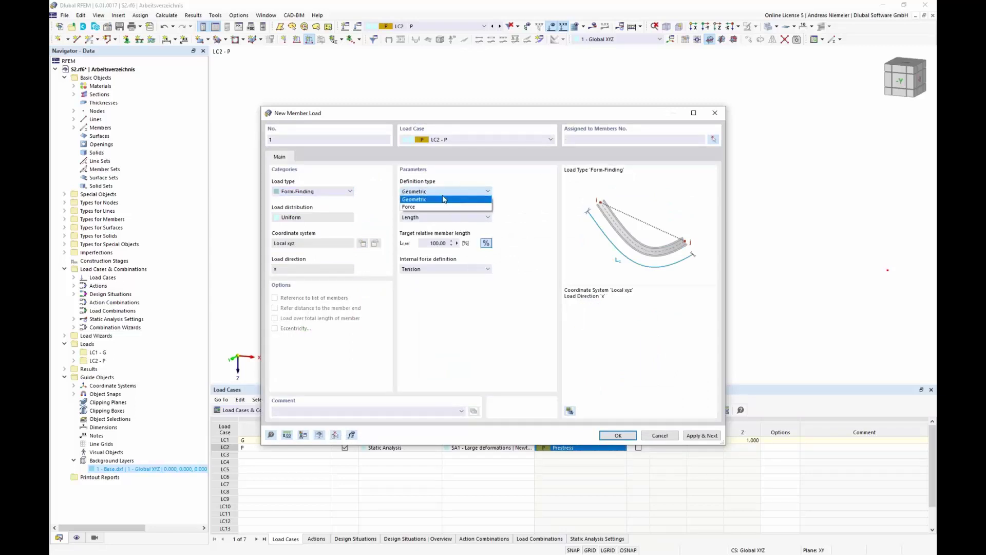
{"action": "left_click", "coordinate": [417, 200]}
{"action": "left_click", "coordinate": [434, 191]}
{"action": "left_click", "coordinate": [428, 206]}
{"action": "left_click", "coordinate": [430, 191]}
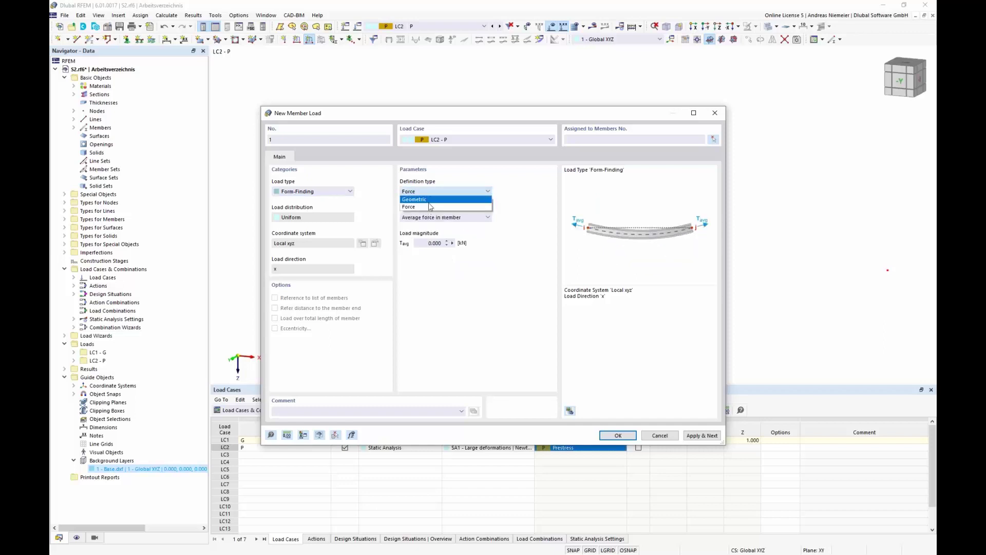
{"action": "left_click", "coordinate": [422, 200]}
Step: Assign the form-finding load with a target relative member length of 100.00 % and tension to all cable members
{"action": "left_click_drag", "start_coordinate": [448, 113], "coordinate": [632, 243]}
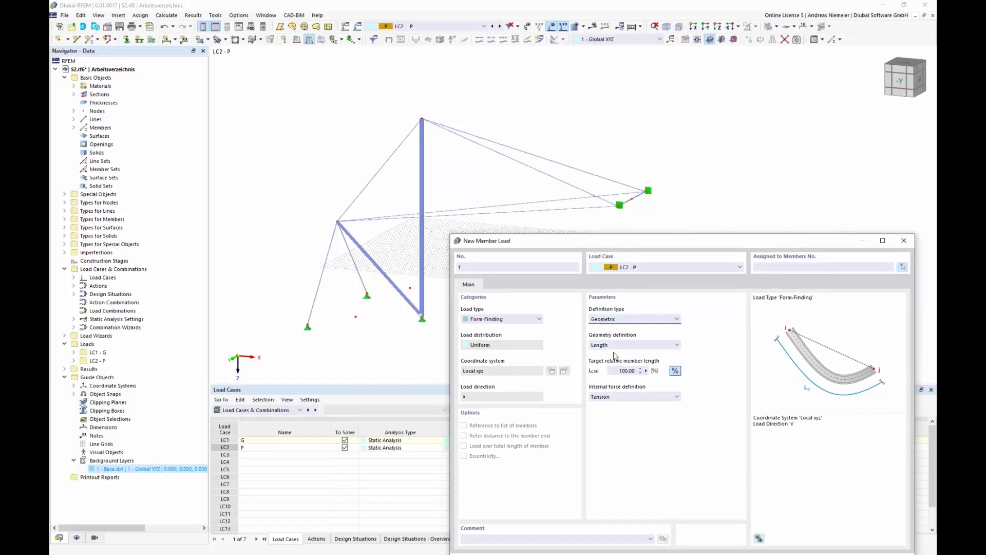
{"action": "left_click_drag", "start_coordinate": [674, 244], "coordinate": [612, 116]}
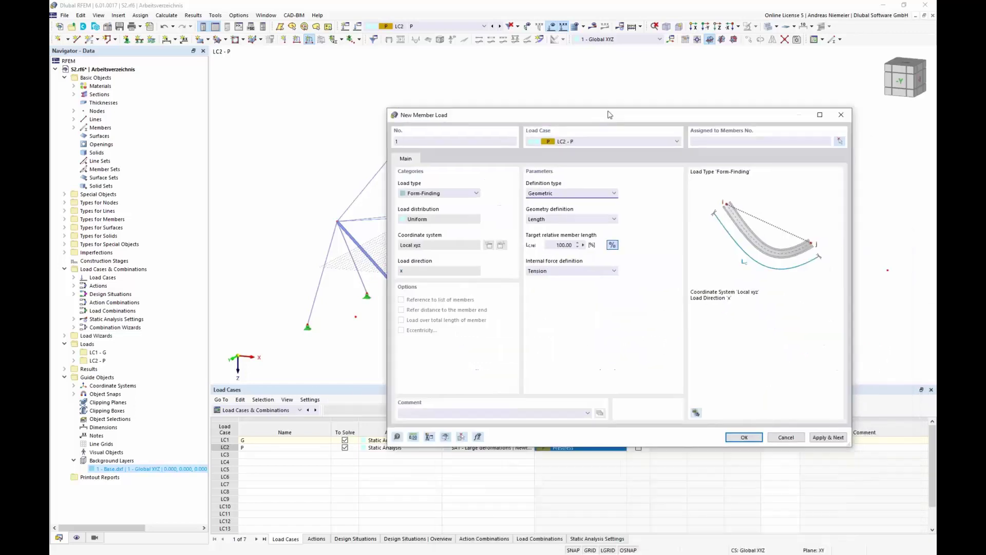
{"action": "left_click", "coordinate": [743, 436]}
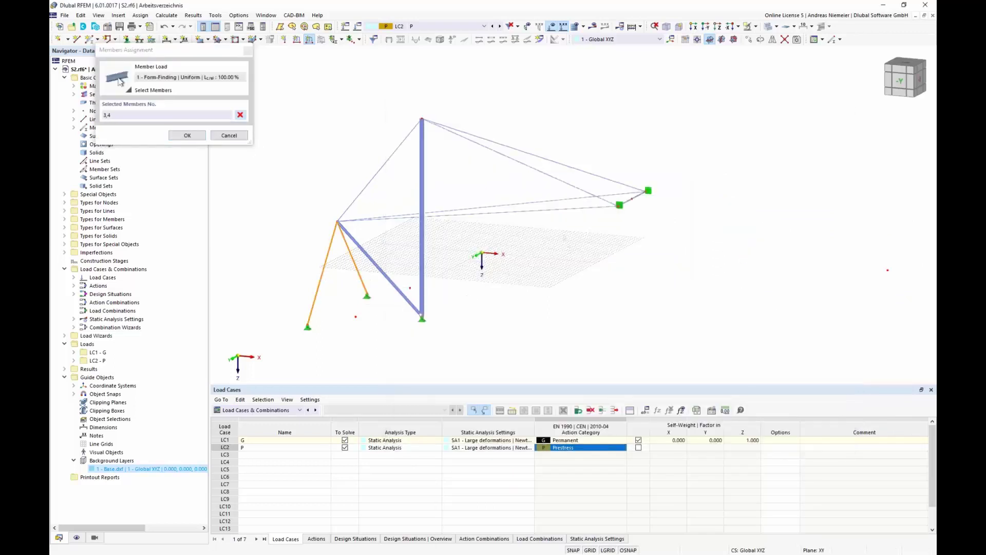
{"action": "left_click_drag", "start_coordinate": [561, 233], "coordinate": [442, 167]}
{"action": "left_click", "coordinate": [374, 178]}
{"action": "left_click", "coordinate": [627, 202]}
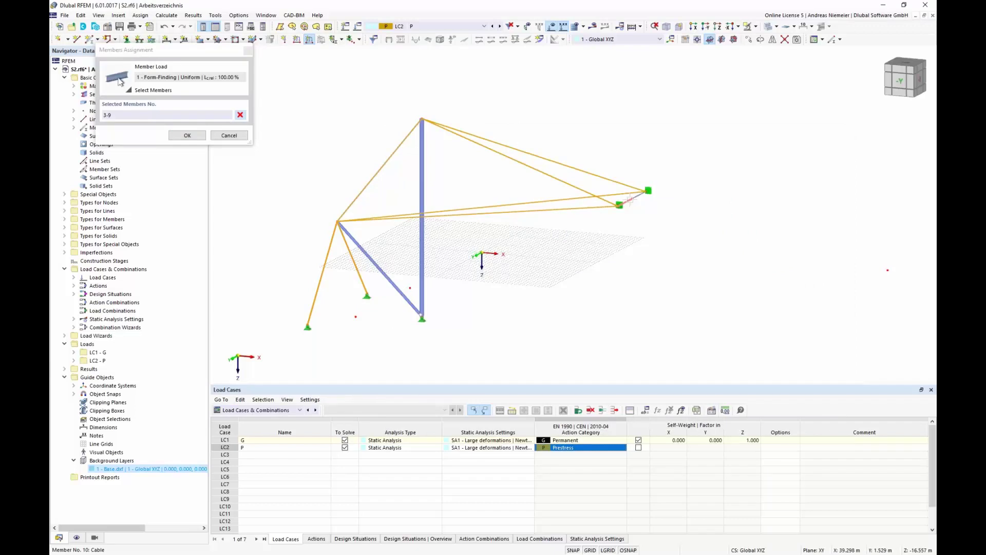
{"action": "left_click", "coordinate": [639, 195]}
{"action": "left_click", "coordinate": [188, 135]}
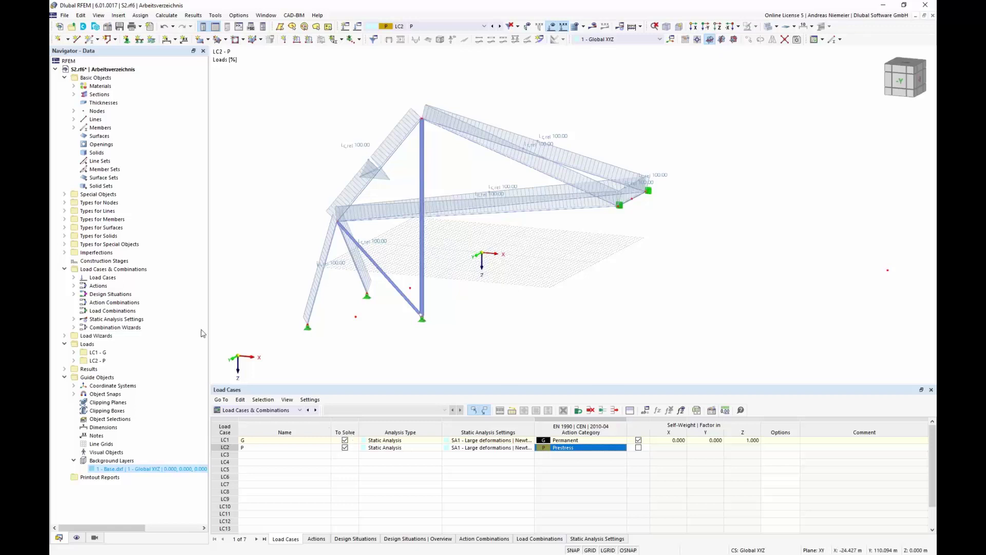
Step: Create a construction stage named Shape 1 that includes changes to members and nodal supports
{"action": "right_click", "coordinate": [110, 265]}
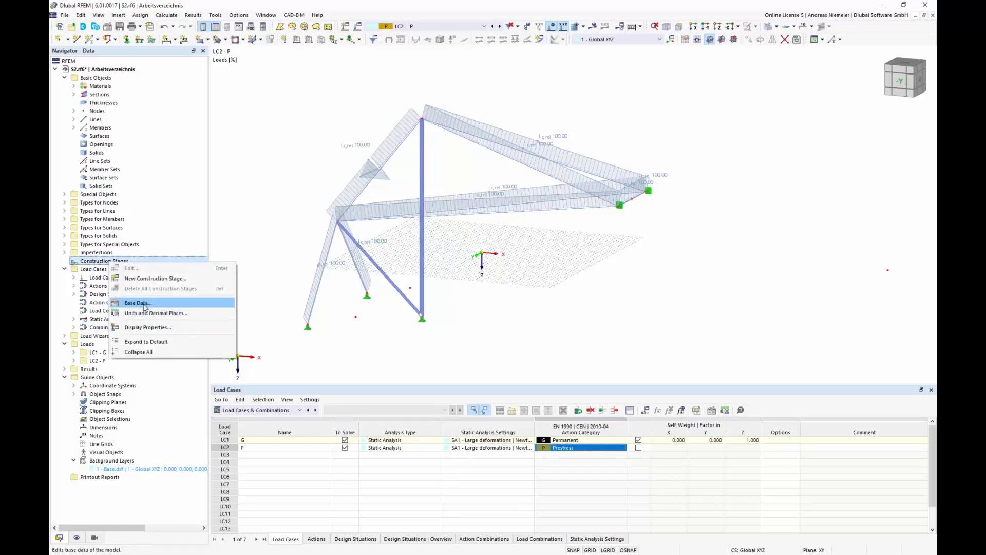
{"action": "left_click", "coordinate": [154, 278]}
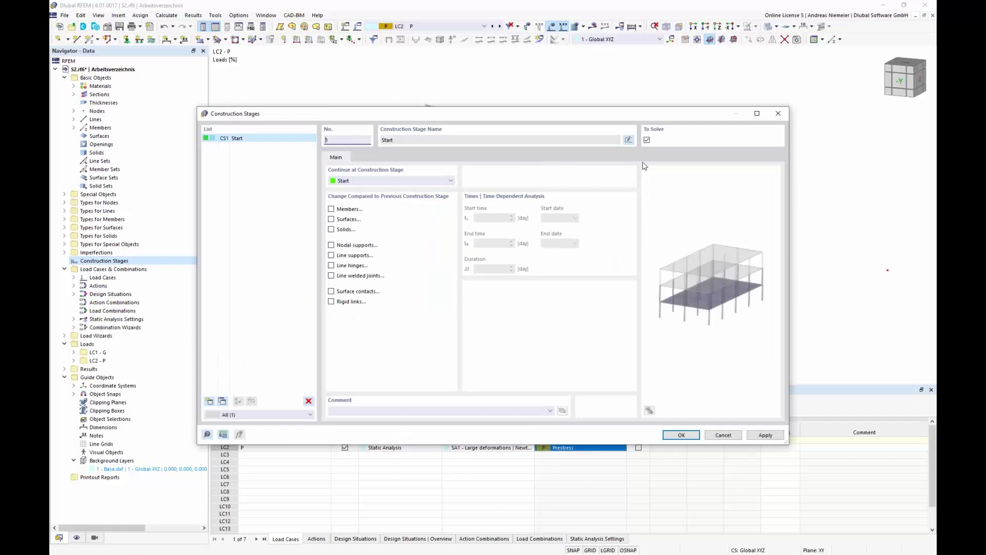
{"action": "left_click", "coordinate": [629, 141]}
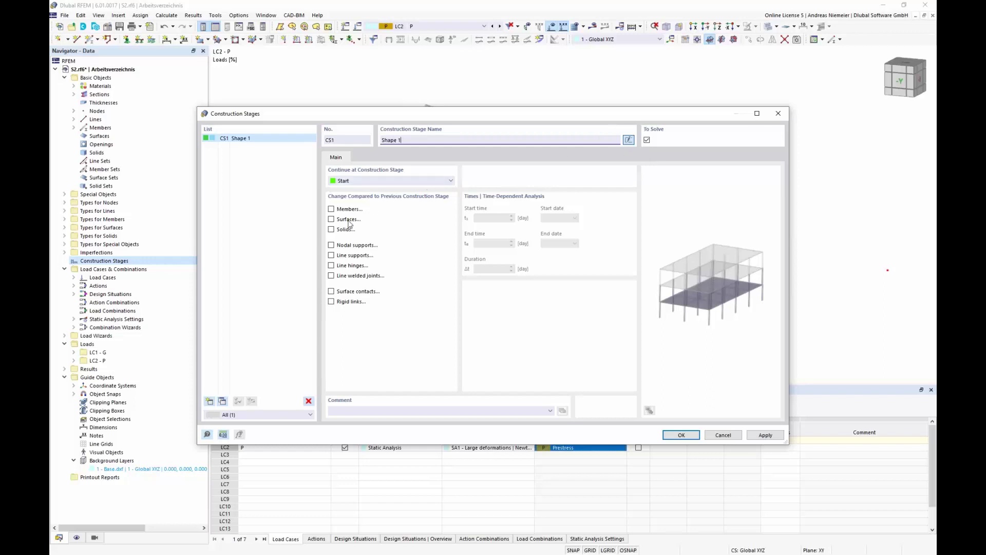
{"action": "left_click", "coordinate": [331, 209]}
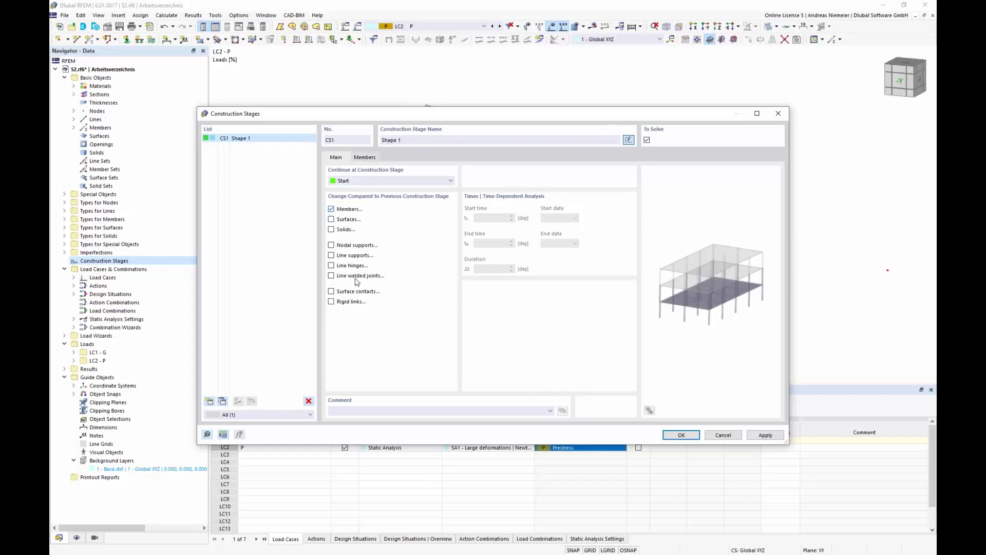
{"action": "left_click", "coordinate": [331, 245]}
Step: Add members 1-11 to construction stage Shape 1
{"action": "left_click", "coordinate": [369, 158]}
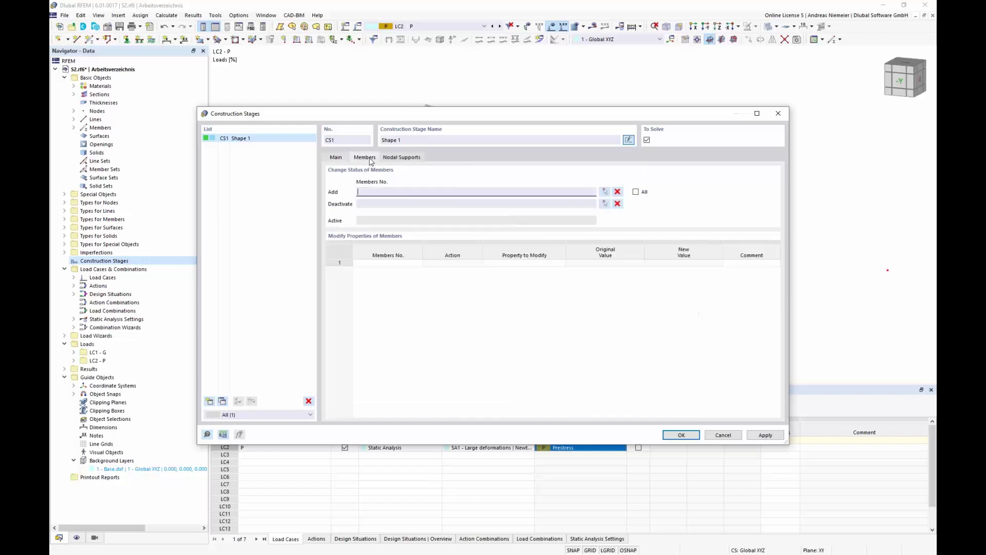
{"action": "left_click", "coordinate": [604, 191]}
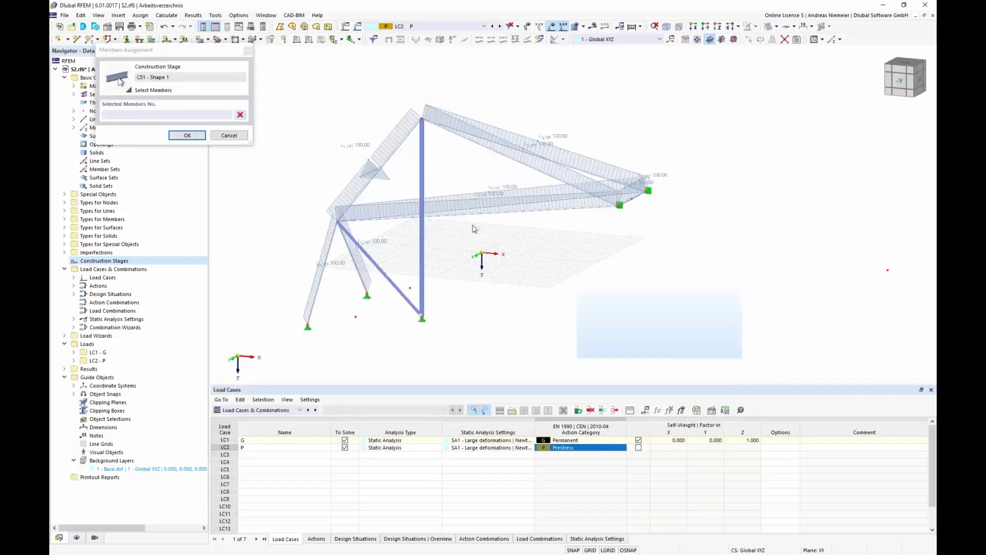
{"action": "left_click", "coordinate": [188, 135]}
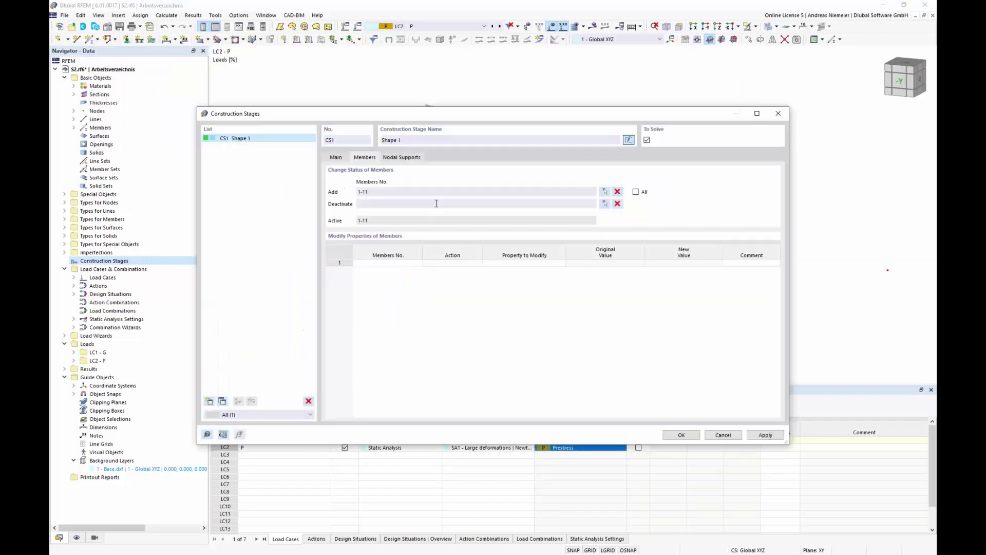
Step: Add the nodal supports at nodes 1, 8, 10, 11 and 13 to Shape 1 and accept the construction stage
{"action": "left_click", "coordinate": [418, 157]}
{"action": "left_click", "coordinate": [604, 192]}
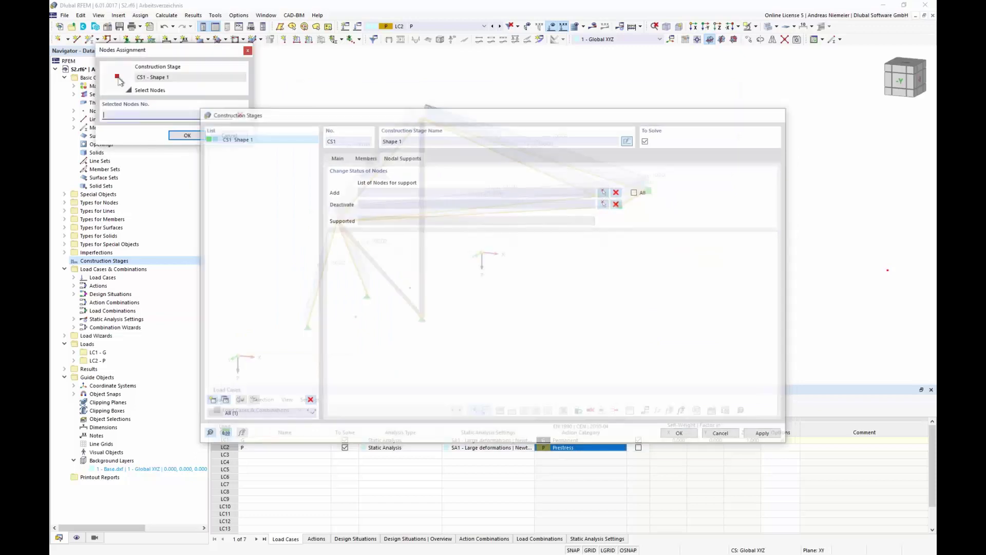
{"action": "left_click_drag", "start_coordinate": [368, 160], "coordinate": [282, 88]}
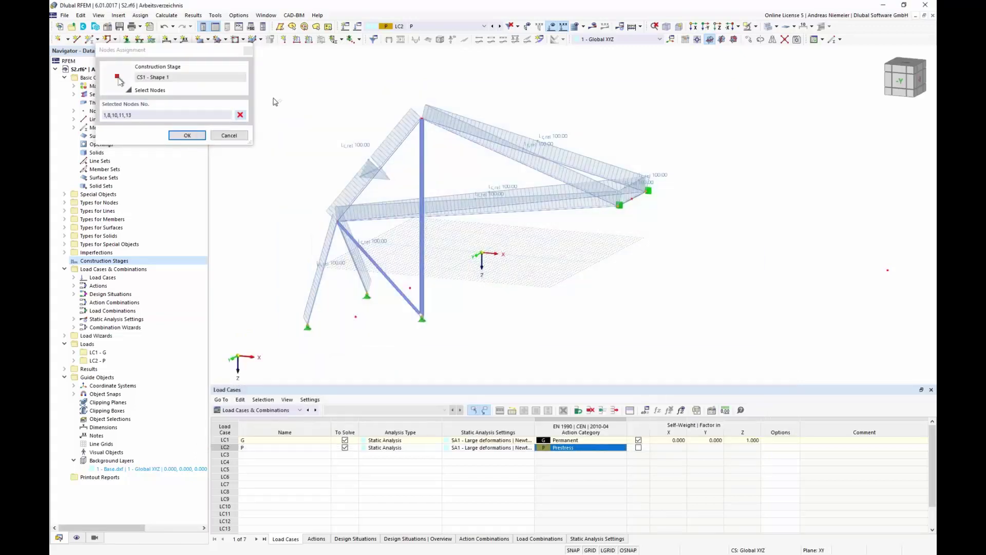
{"action": "left_click", "coordinate": [195, 138]}
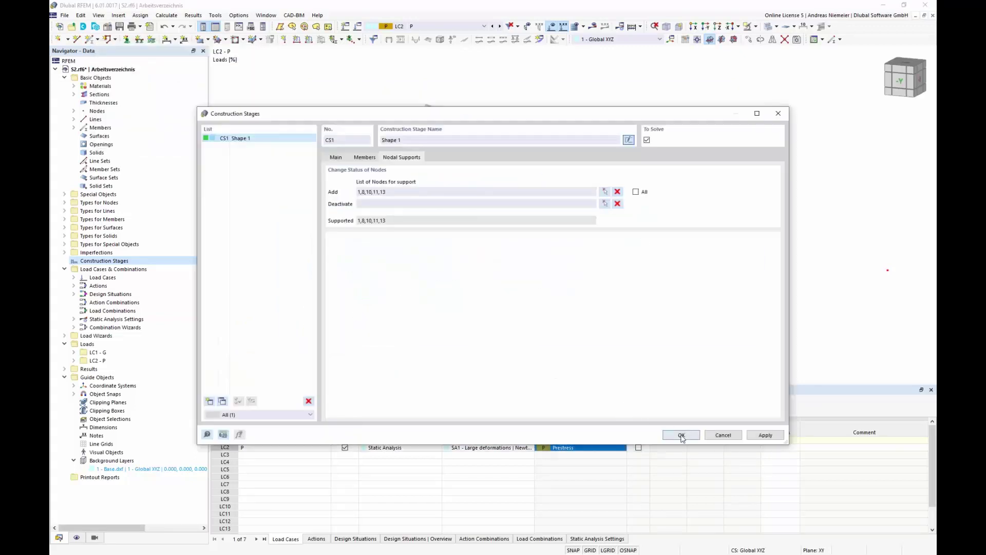
{"action": "left_click", "coordinate": [681, 435]}
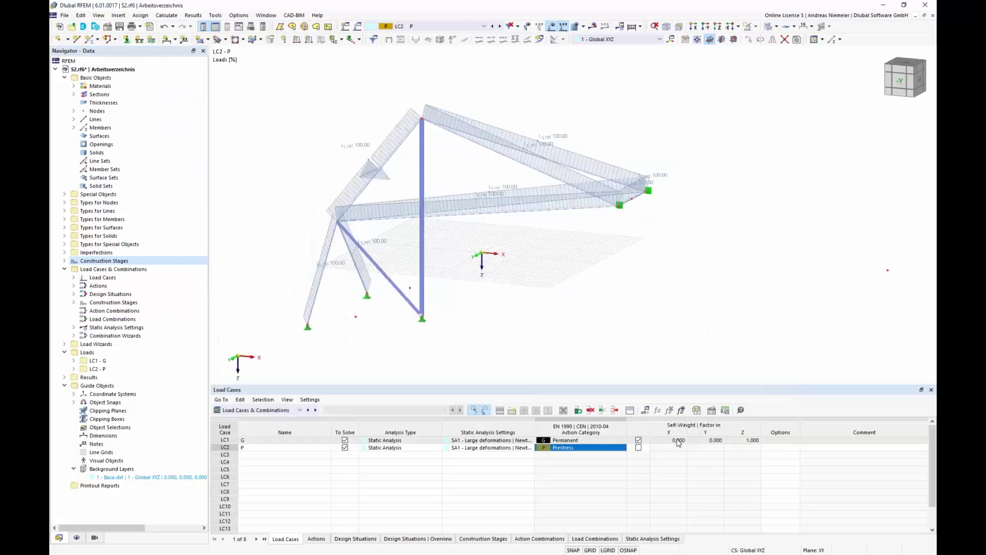
Step: Assign load cases LC1 G and LC2 P to construction stage Shape 1
{"action": "left_click", "coordinate": [64, 261]}
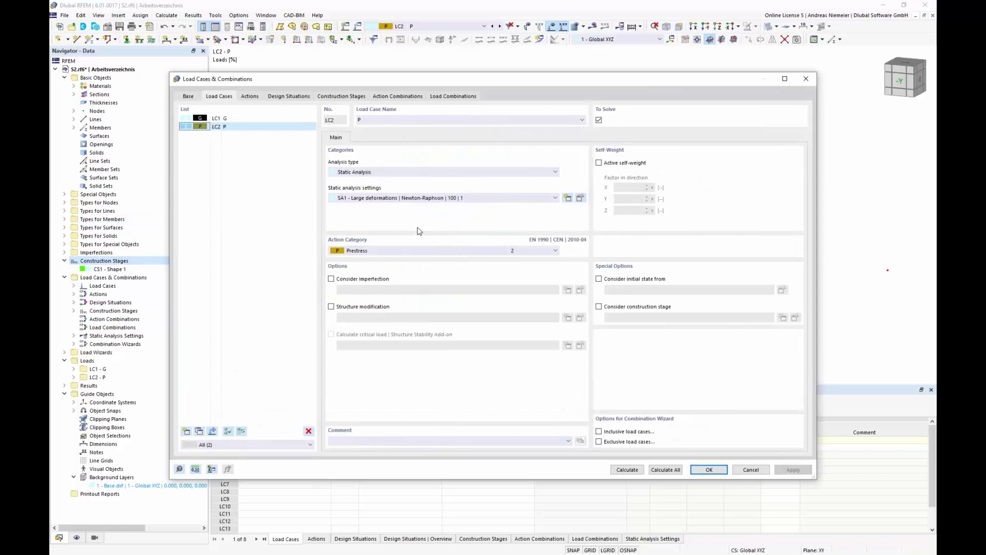
{"action": "left_click", "coordinate": [353, 97]}
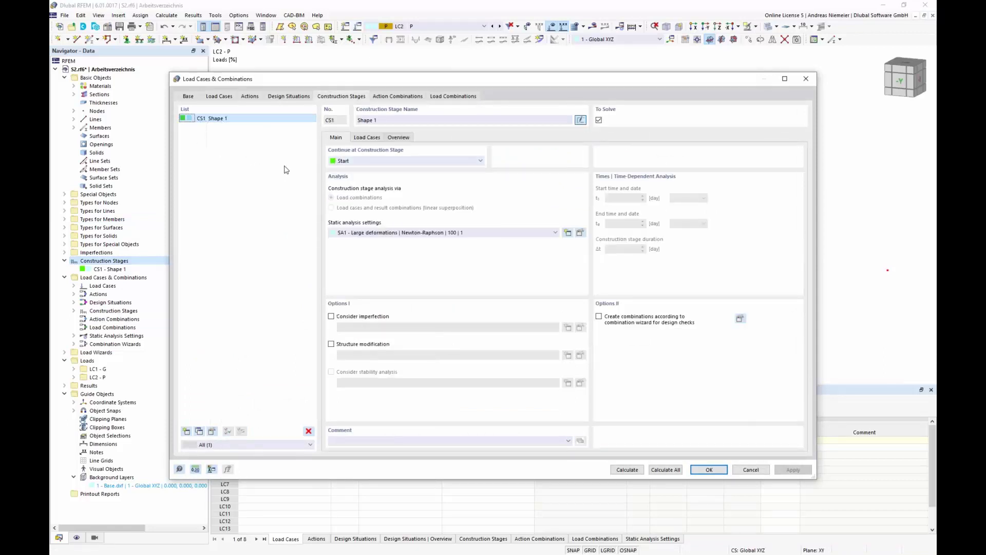
{"action": "left_click", "coordinate": [366, 138]}
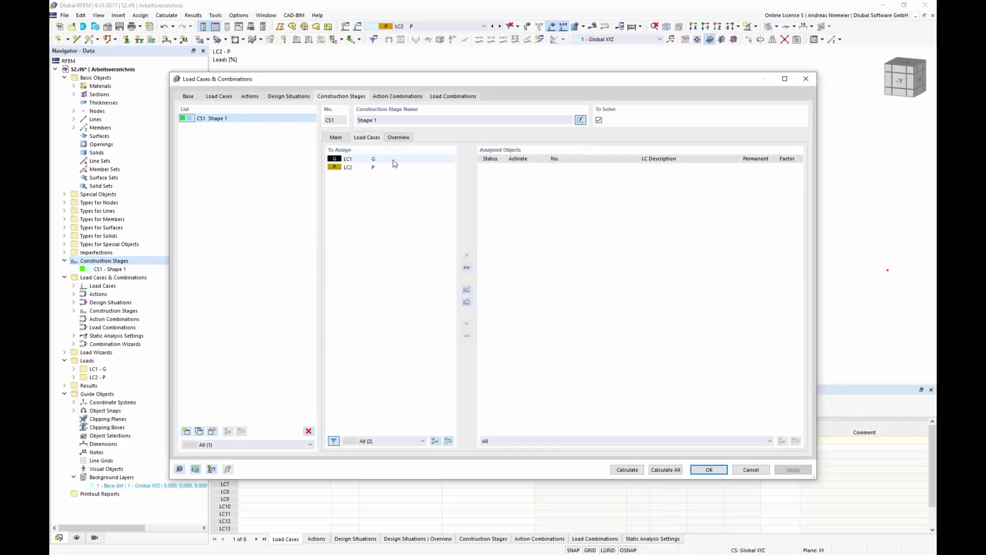
{"action": "left_click", "coordinate": [379, 169]}
{"action": "double_click", "coordinate": [379, 169]}
{"action": "double_click", "coordinate": [379, 160]}
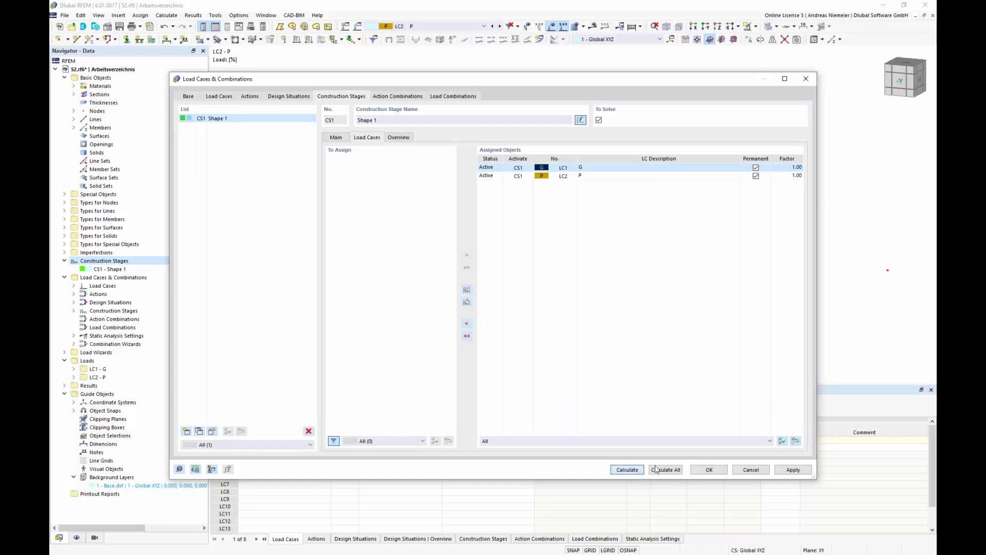
Step: Calculate construction stage Shape 1 and show the member axial forces N instead of the global deformations
{"action": "left_click", "coordinate": [637, 471]}
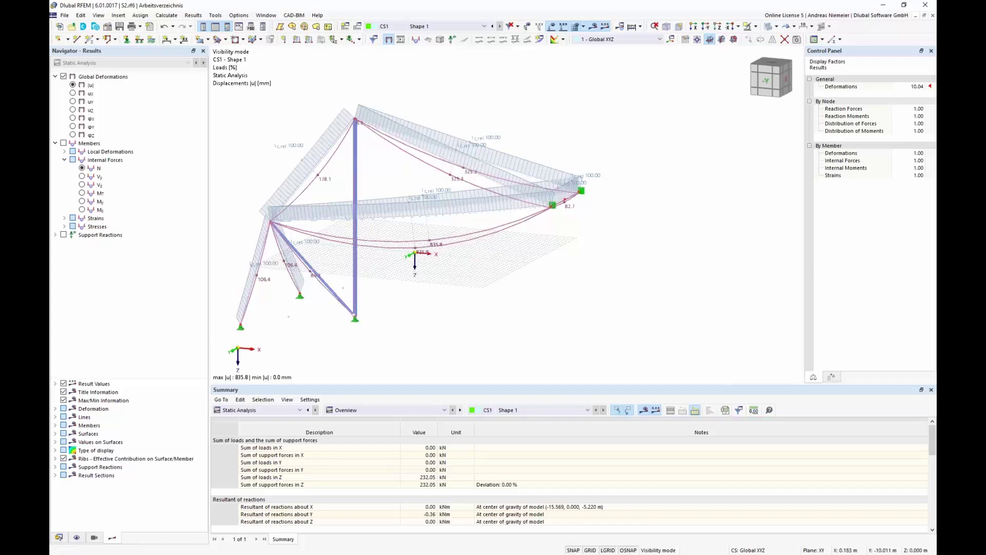
{"action": "middle_click_drag", "start_coordinate": [430, 243], "coordinate": [480, 242]}
{"action": "scroll", "coordinate": [480, 241], "scroll_direction": "down", "scroll_amount": 2}
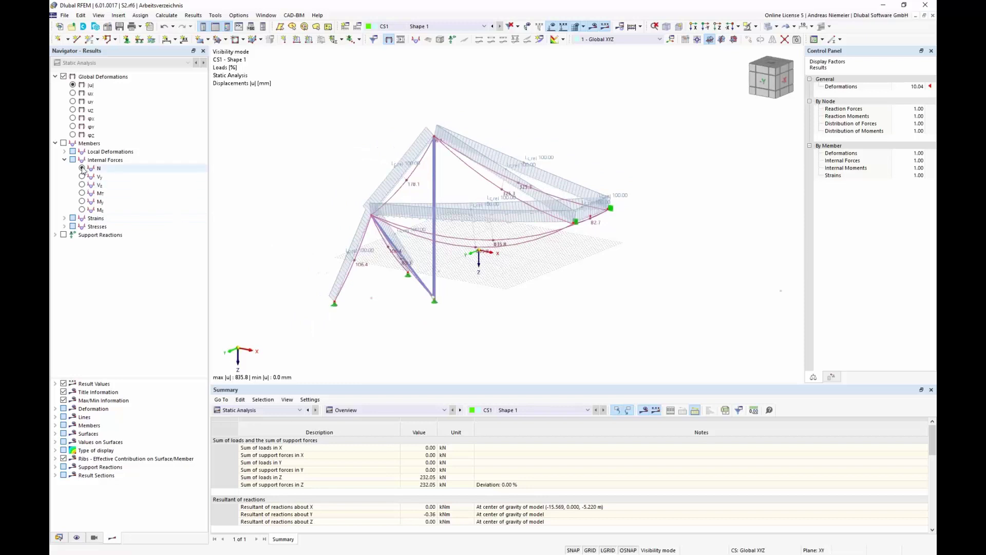
{"action": "left_click", "coordinate": [63, 143]}
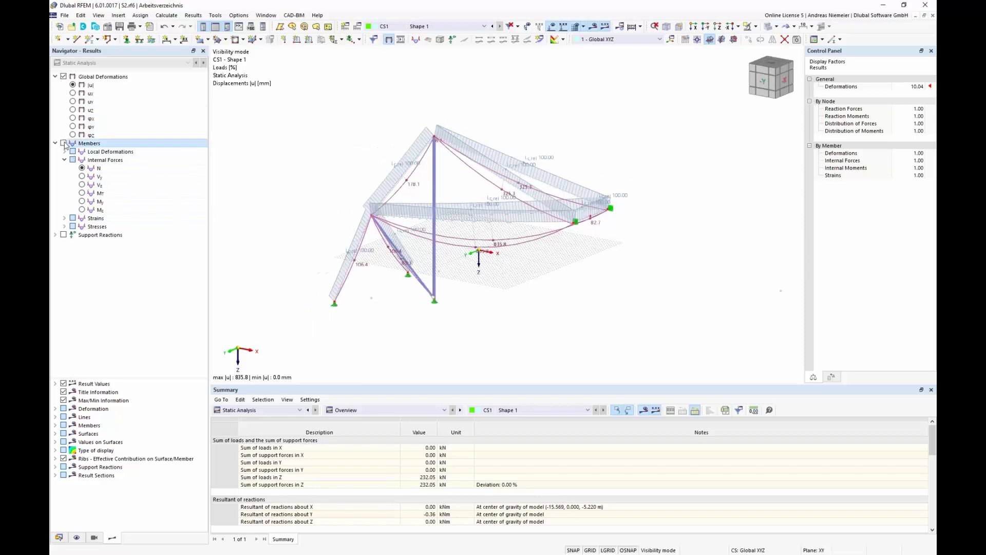
{"action": "middle_click_drag", "start_coordinate": [436, 265], "coordinate": [503, 278], "text": "ctrl"}
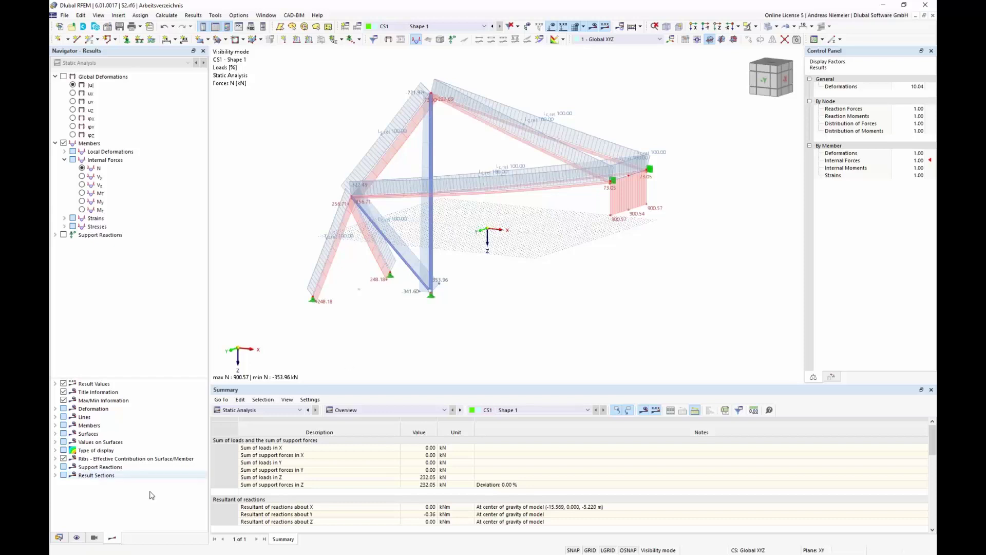
Step: Activate the Base.dxf background layer so its outline shows with the model
{"action": "left_click", "coordinate": [60, 537]}
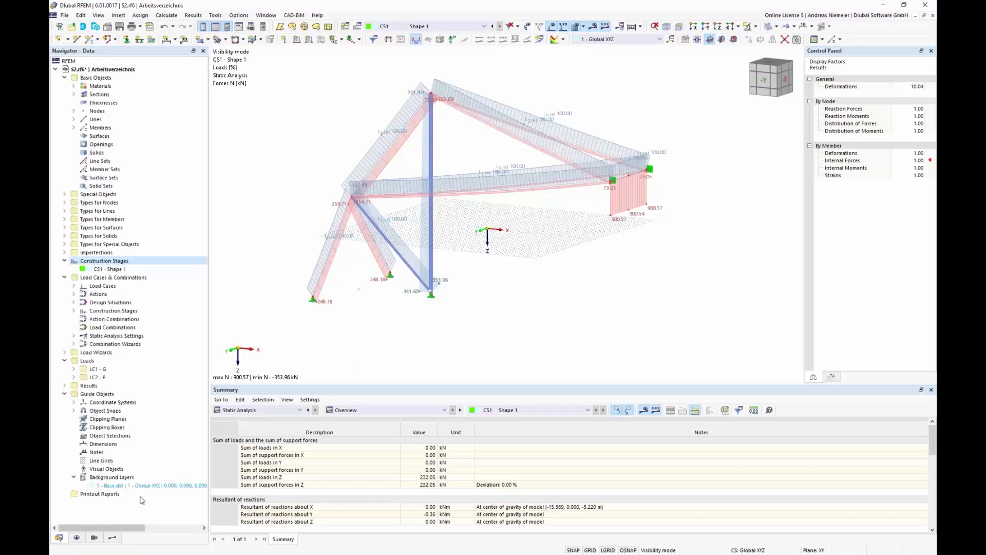
{"action": "left_click", "coordinate": [154, 485]}
{"action": "right_click", "coordinate": [154, 485]}
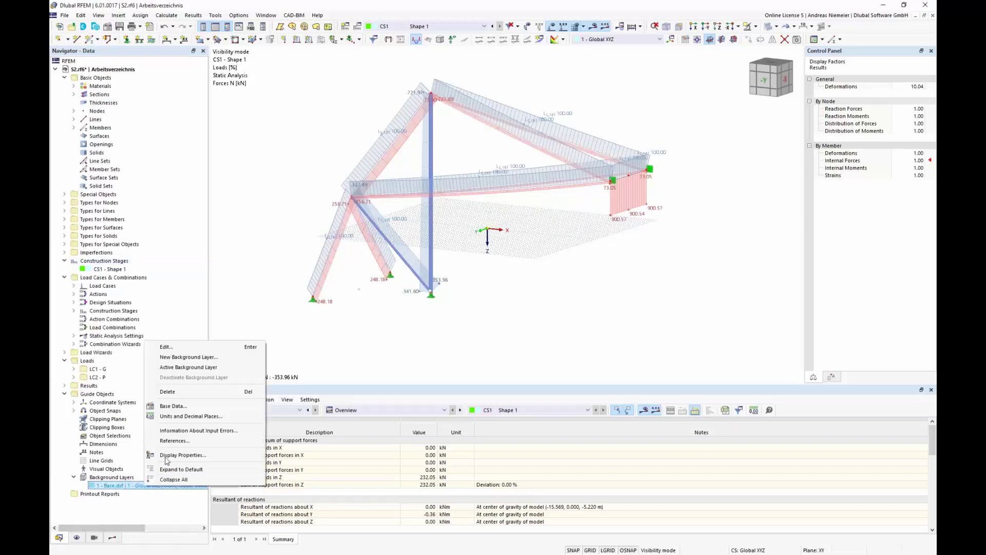
{"action": "left_click", "coordinate": [180, 371]}
{"action": "mouse_move", "coordinate": [393, 319]}
{"action": "middle_mouse_down", "text": "ctrl"}
{"action": "mouse_move", "coordinate": [453, 297]}
{"action": "mouse_move", "coordinate": [443, 311]}
{"action": "middle_mouse_up", "text": "ctrl"}
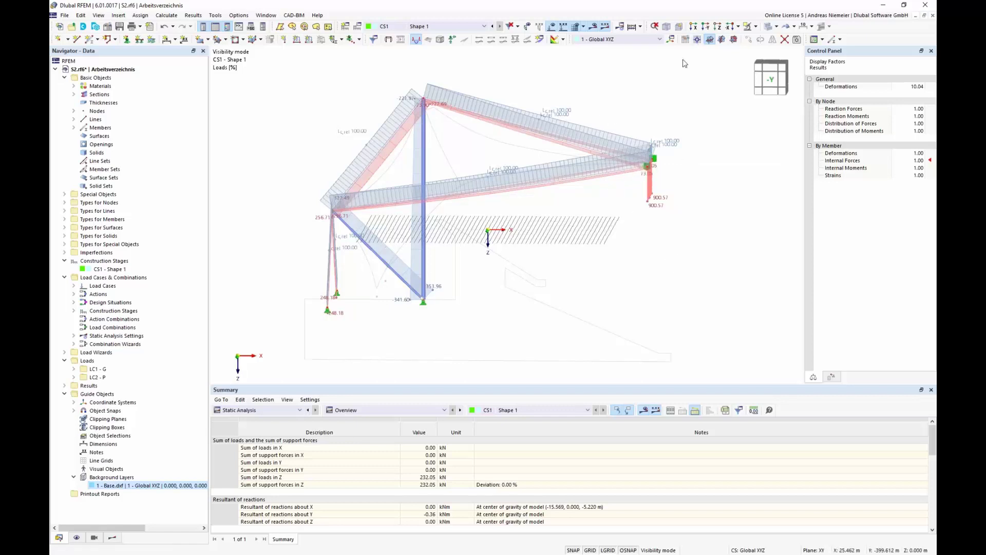
Step: Clear the calculation results and make LC1 - G the active load case
{"action": "left_click", "coordinate": [585, 27]}
{"action": "left_click", "coordinate": [584, 37]}
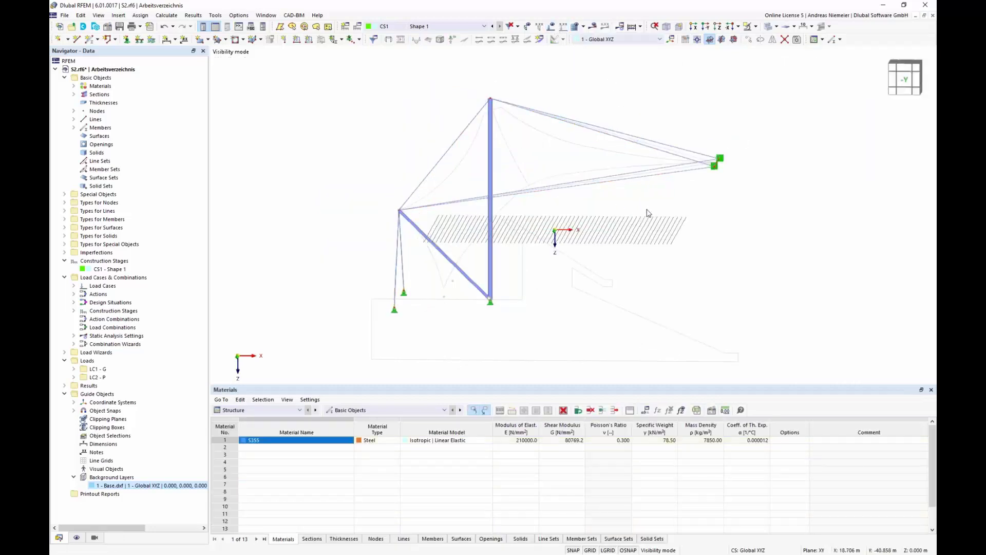
{"action": "left_click", "coordinate": [465, 26]}
{"action": "left_click", "coordinate": [457, 37]}
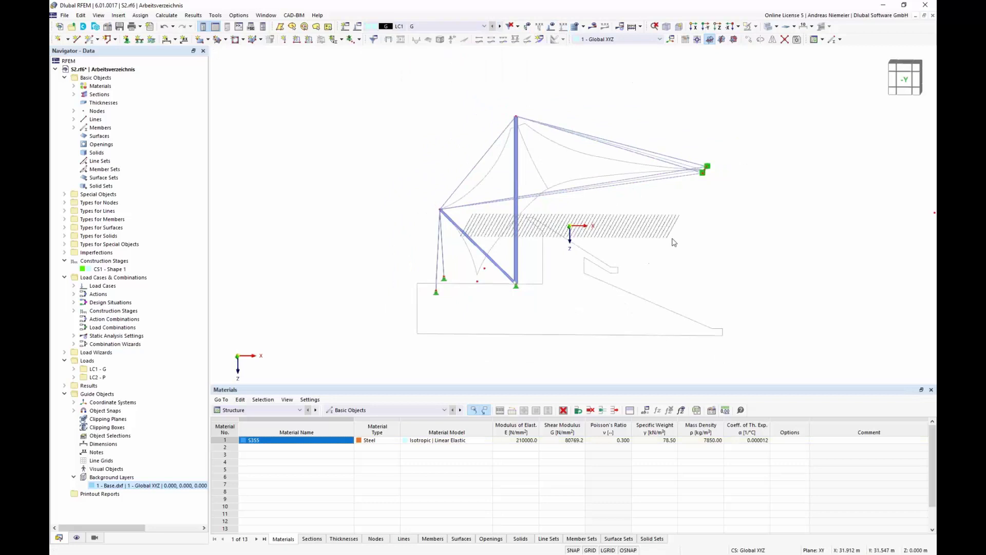
Step: Draw two connected single lines from the strut's upper end to the free node near its base, and on to the nearer far-end support
{"action": "middle_click_drag", "start_coordinate": [673, 240], "coordinate": [615, 236], "text": "ctrl"}
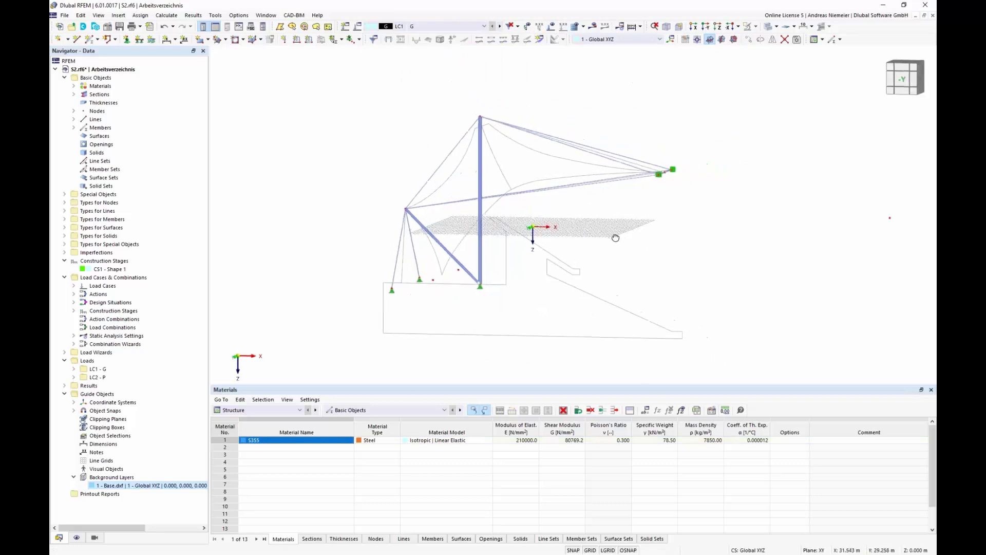
{"action": "left_click", "coordinate": [76, 39]}
{"action": "scroll", "coordinate": [377, 240], "scroll_direction": "up", "scroll_amount": 2}
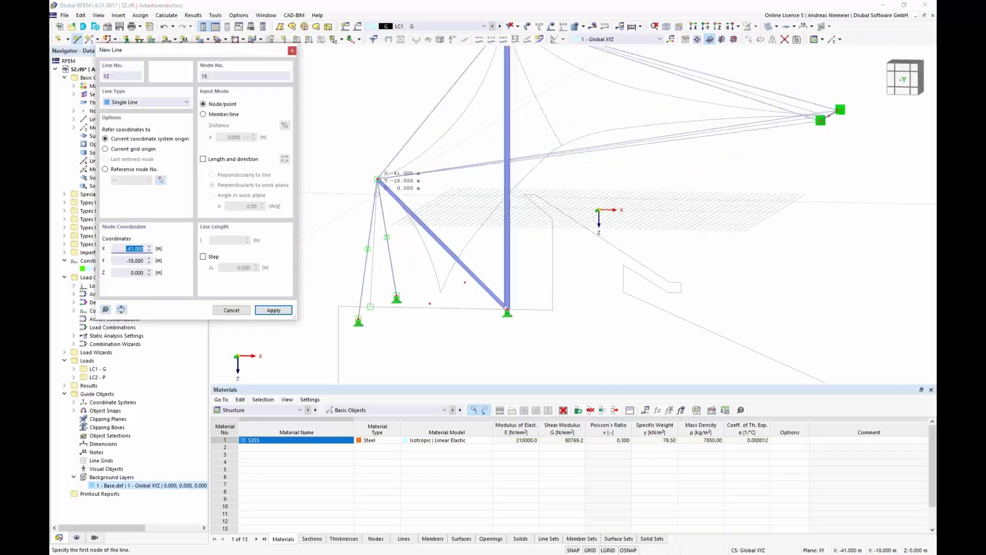
{"action": "left_click", "coordinate": [378, 180]}
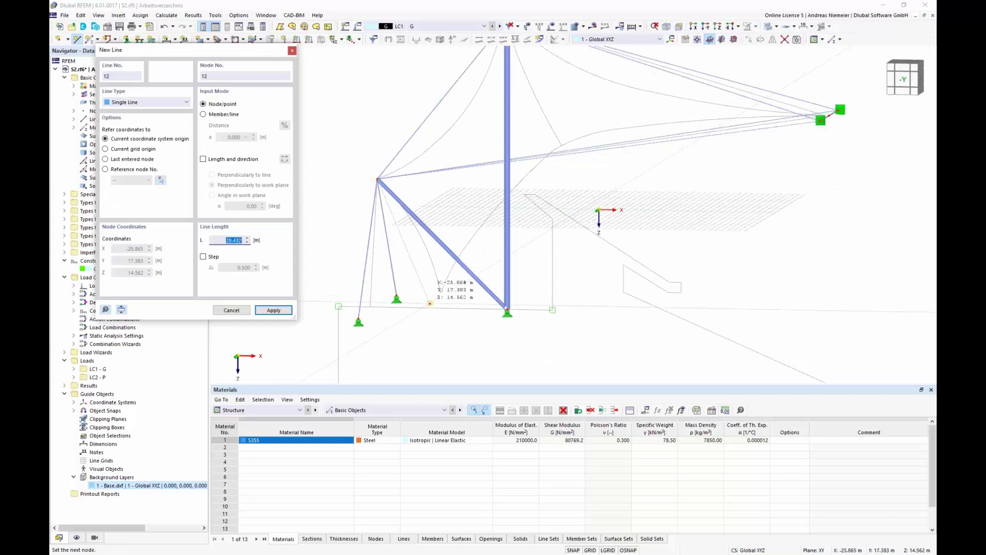
{"action": "left_click", "coordinate": [430, 303]}
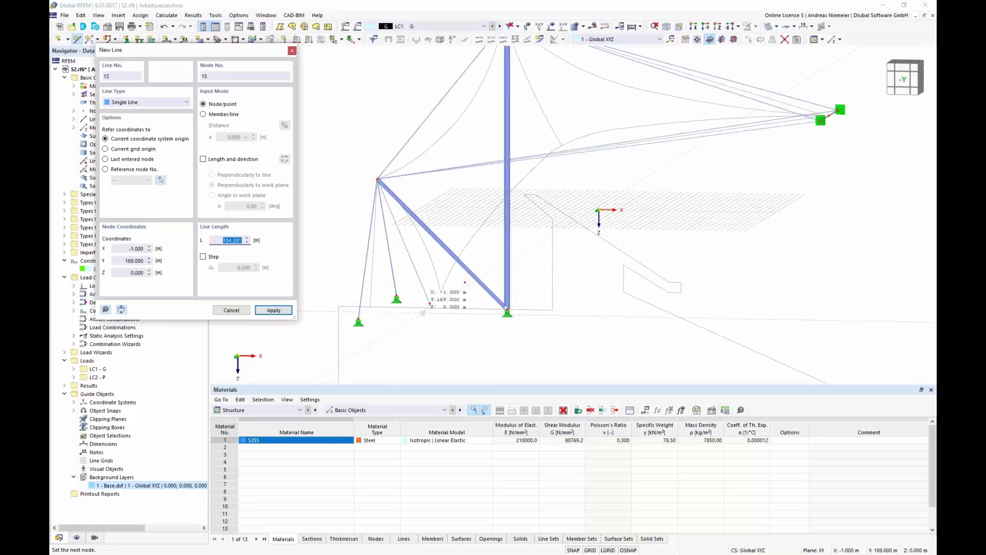
{"action": "scroll", "coordinate": [444, 313], "scroll_direction": "down", "scroll_amount": 2}
{"action": "scroll", "coordinate": [722, 170], "scroll_direction": "up", "scroll_amount": 3}
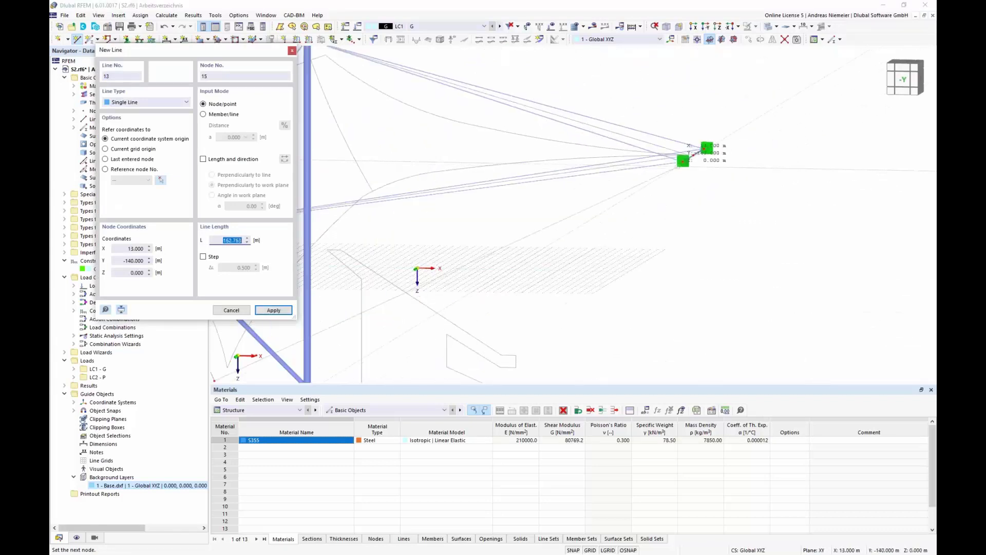
{"action": "left_click", "coordinate": [683, 161]}
{"action": "scroll", "coordinate": [697, 246], "scroll_direction": "down", "scroll_amount": 3}
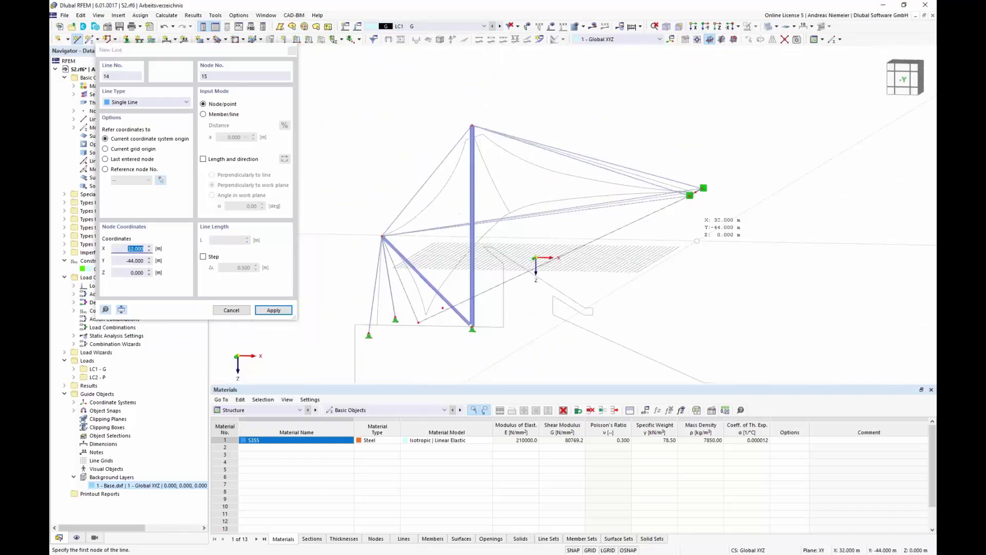
{"action": "key", "text": "Escape"}
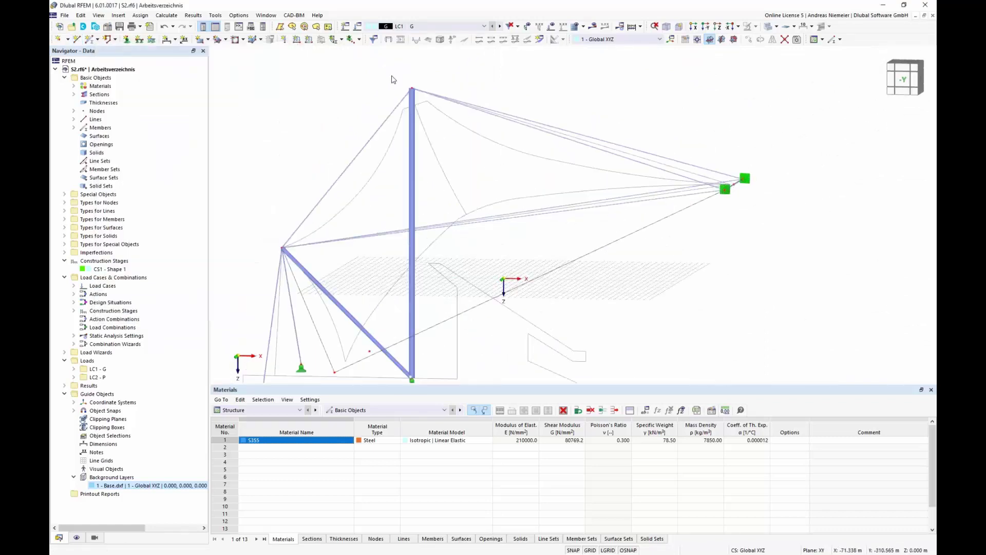
Step: Set the work plane to XZ and show the model in the -Y view
{"action": "middle_click_drag", "start_coordinate": [760, 226], "coordinate": [746, 241]}
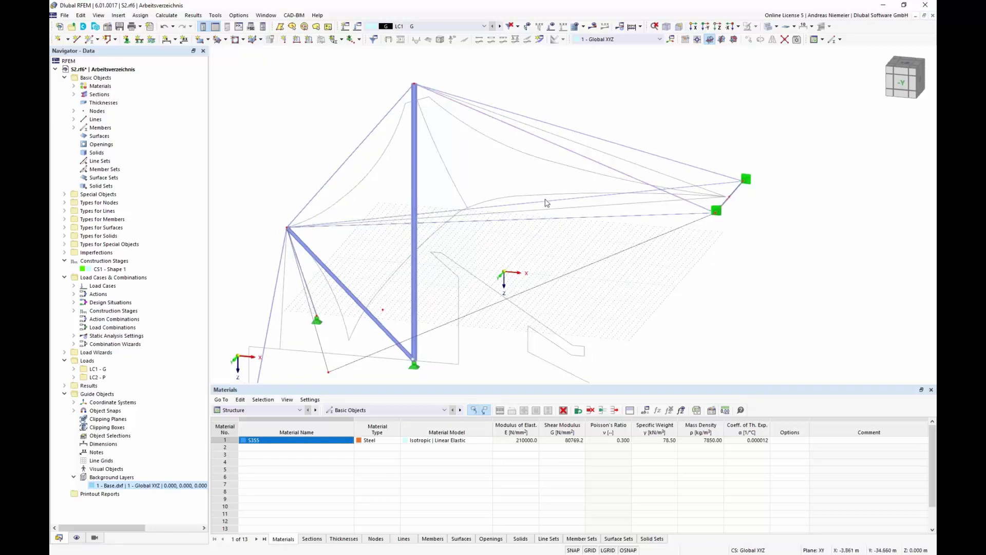
{"action": "left_click", "coordinate": [723, 41]}
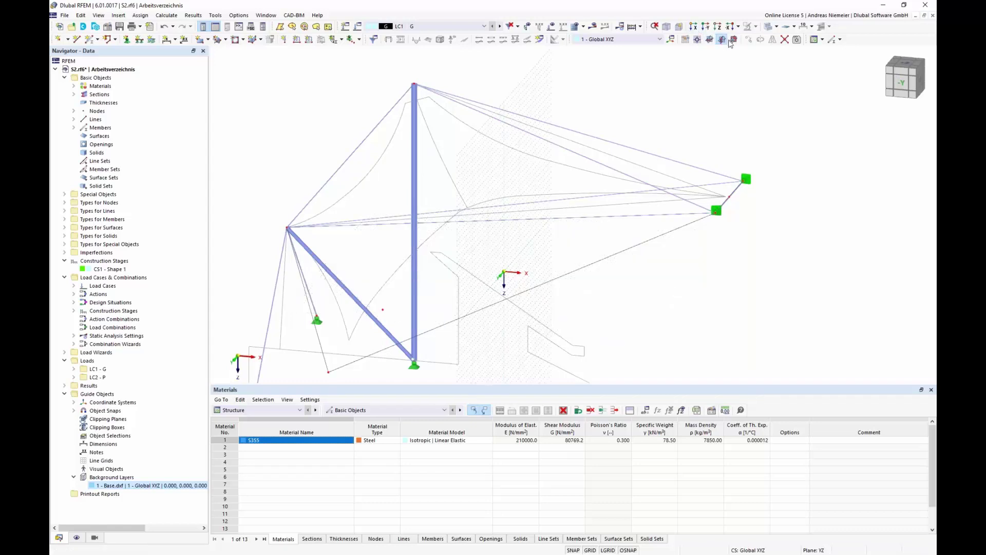
{"action": "left_click", "coordinate": [733, 39]}
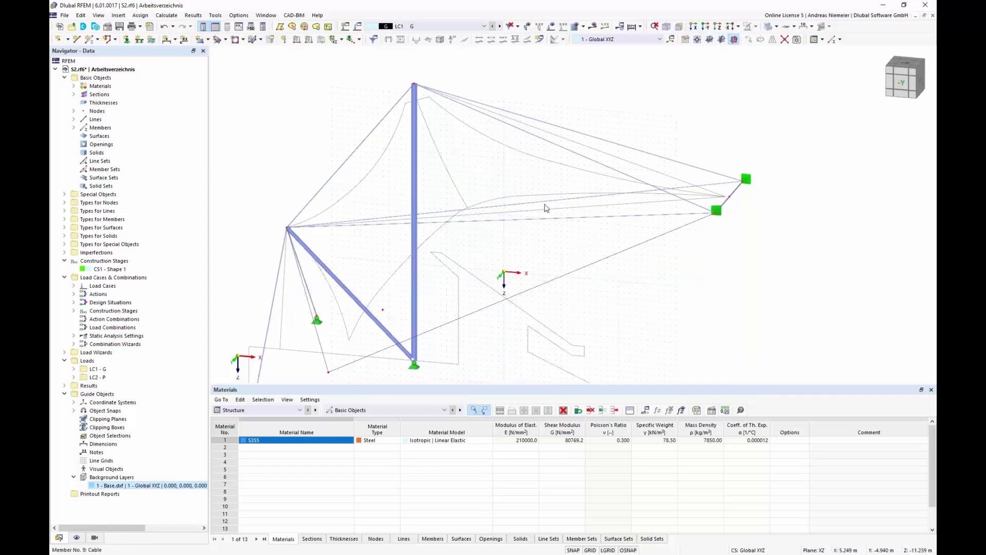
{"action": "left_click", "coordinate": [905, 82]}
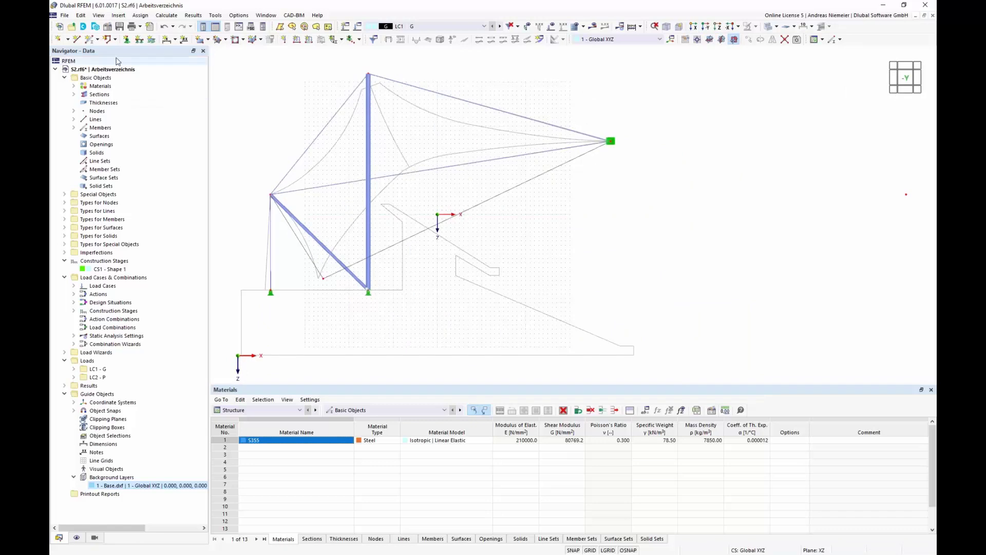
Step: Draw an arc from the mast's top, with its control point near X 9.2, Z -20.0 m, to the node midway between the far-end supports
{"action": "left_click", "coordinate": [115, 40]}
{"action": "left_click", "coordinate": [123, 72]}
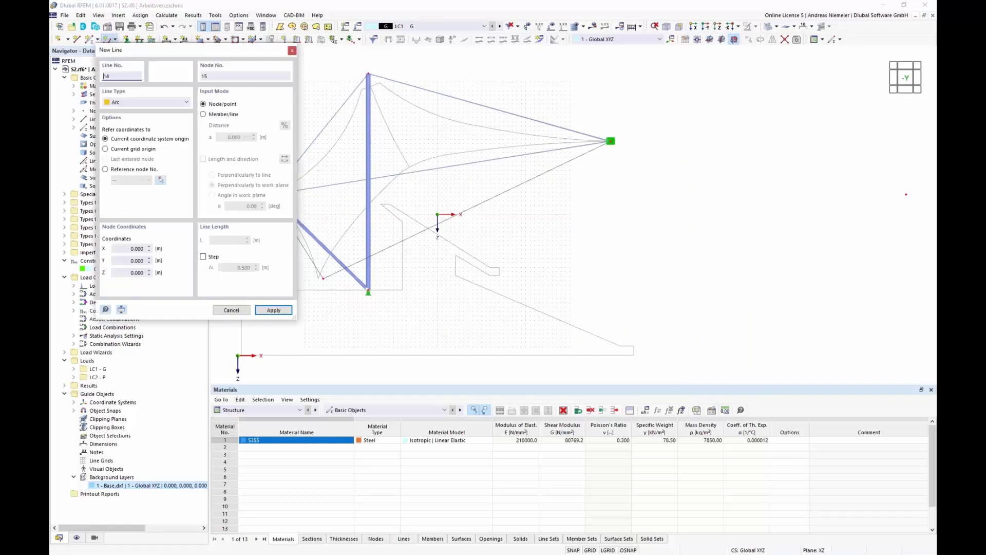
{"action": "left_click", "coordinate": [397, 99]}
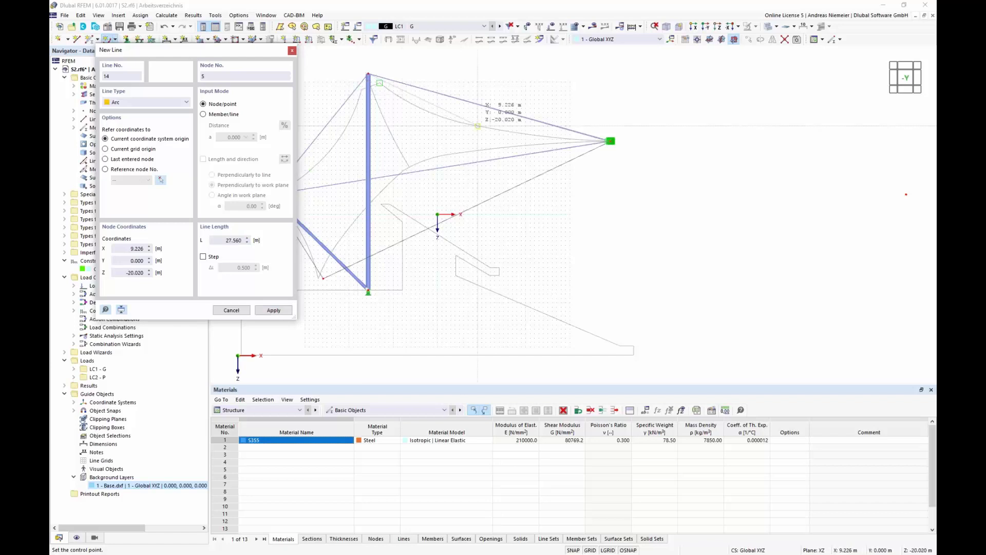
{"action": "left_click", "coordinate": [478, 126]}
{"action": "scroll", "coordinate": [644, 147], "scroll_direction": "up", "scroll_amount": 3}
{"action": "middle_click_drag", "start_coordinate": [644, 149], "coordinate": [624, 195], "text": "ctrl"}
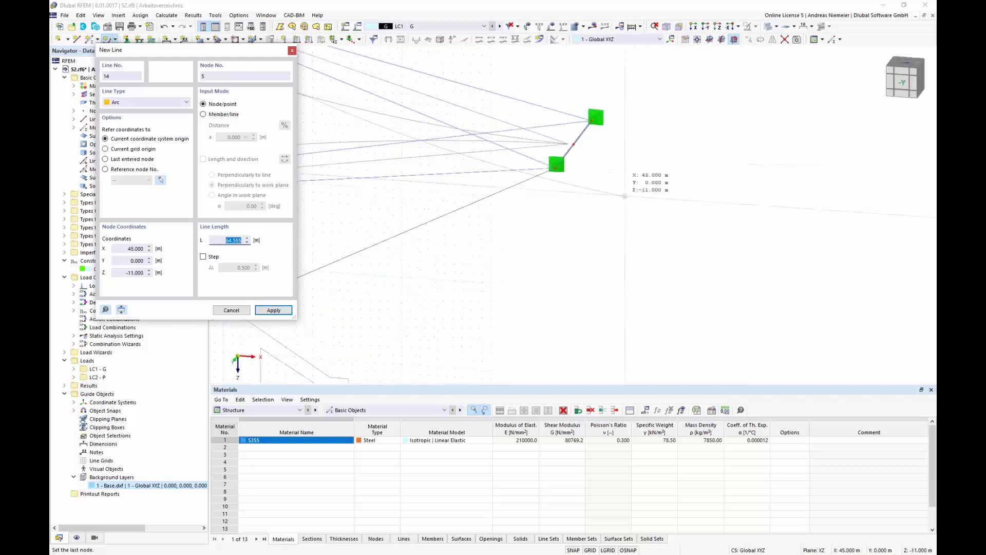
{"action": "left_click", "coordinate": [594, 119]}
{"action": "scroll", "coordinate": [666, 184], "scroll_direction": "down", "scroll_amount": 3}
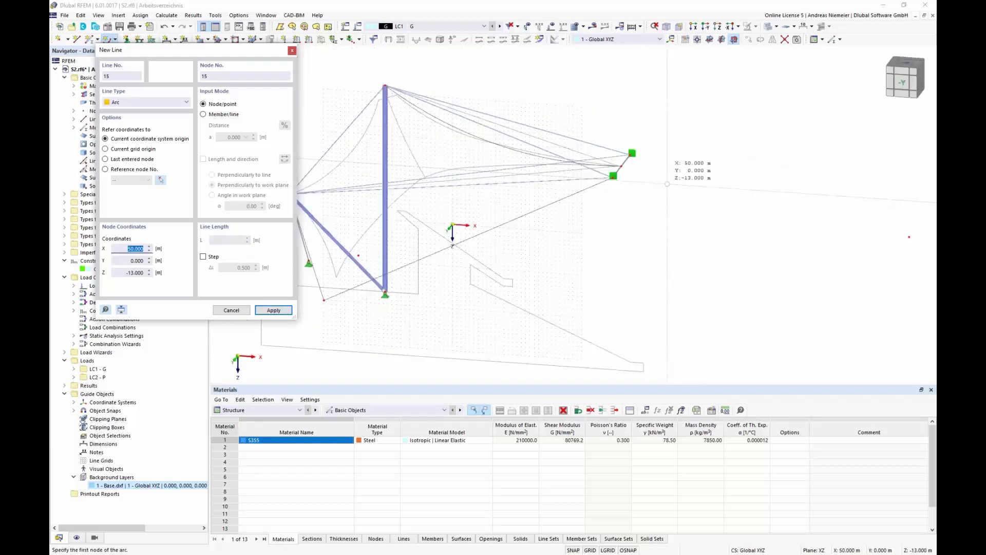
Step: Draw a second arc from the mast's top to the strut's upper end, approximately following the background outline
{"action": "left_click", "coordinate": [384, 86]}
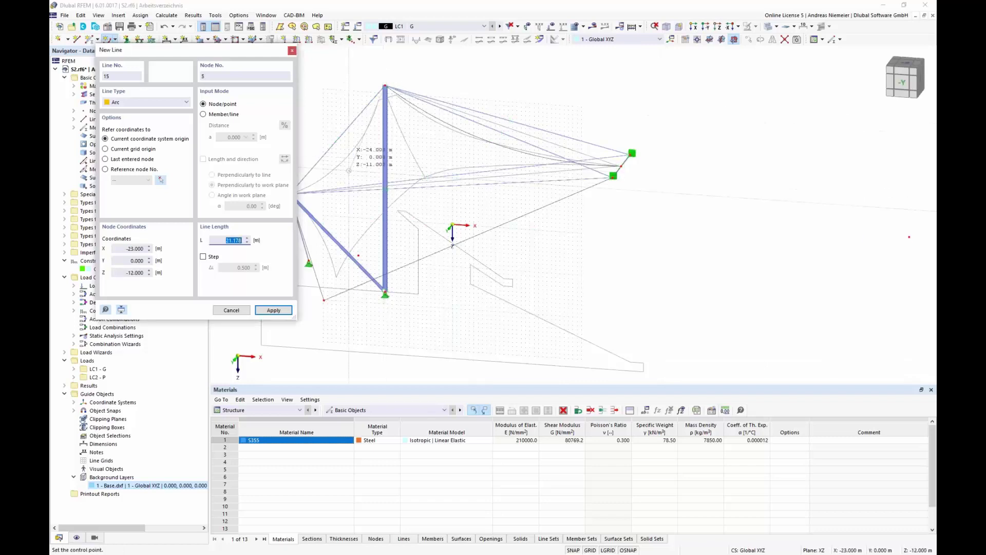
{"action": "left_click", "coordinate": [351, 153]}
{"action": "scroll", "coordinate": [305, 193], "scroll_direction": "up", "scroll_amount": 2}
{"action": "middle_click_drag", "start_coordinate": [305, 193], "coordinate": [382, 184]}
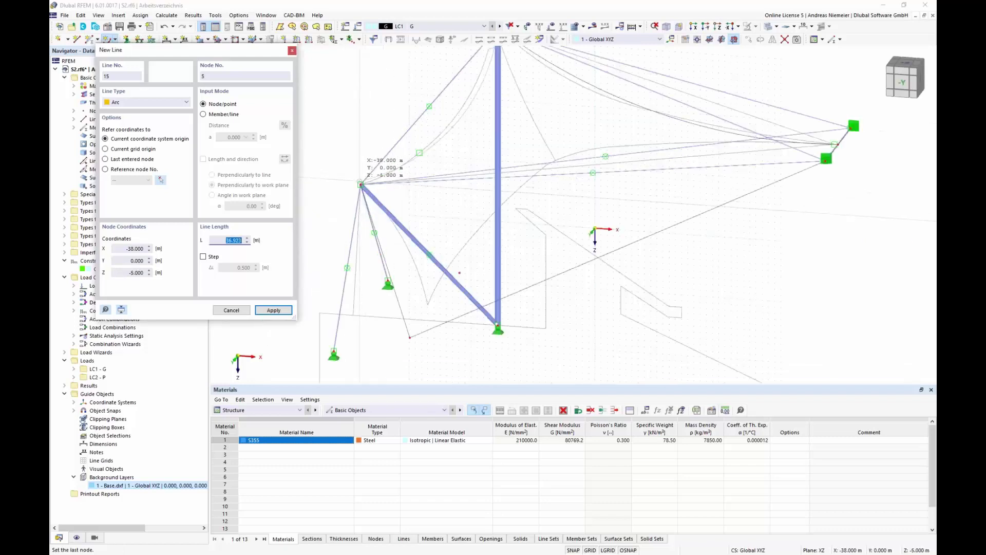
{"action": "left_click", "coordinate": [360, 184]}
{"action": "key", "text": "Escape"}
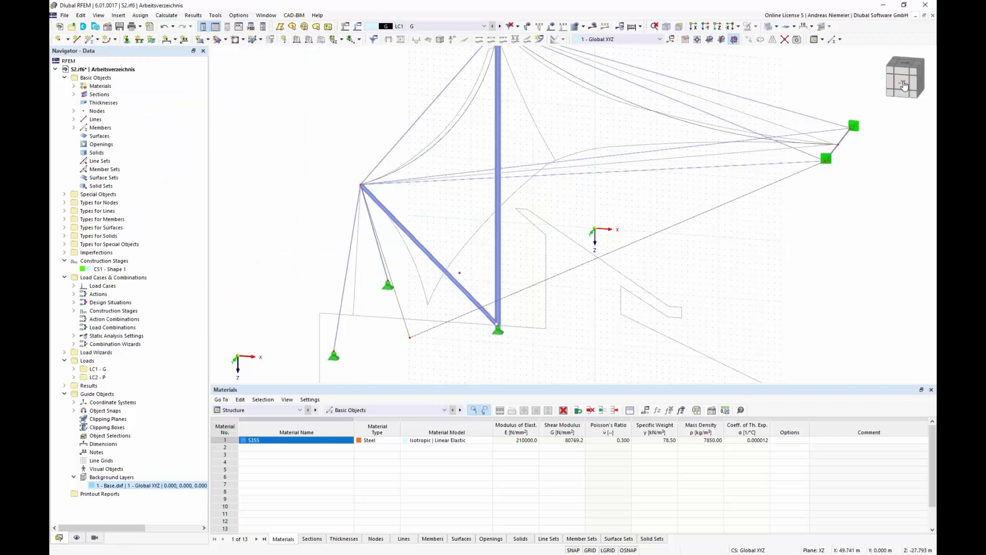
Step: In the -Y view, draw a single line from the mast's top to the long lower boundary line, using Perpendicular snapping
{"action": "left_click", "coordinate": [904, 85]}
{"action": "scroll", "coordinate": [360, 76], "scroll_direction": "up", "scroll_amount": 4}
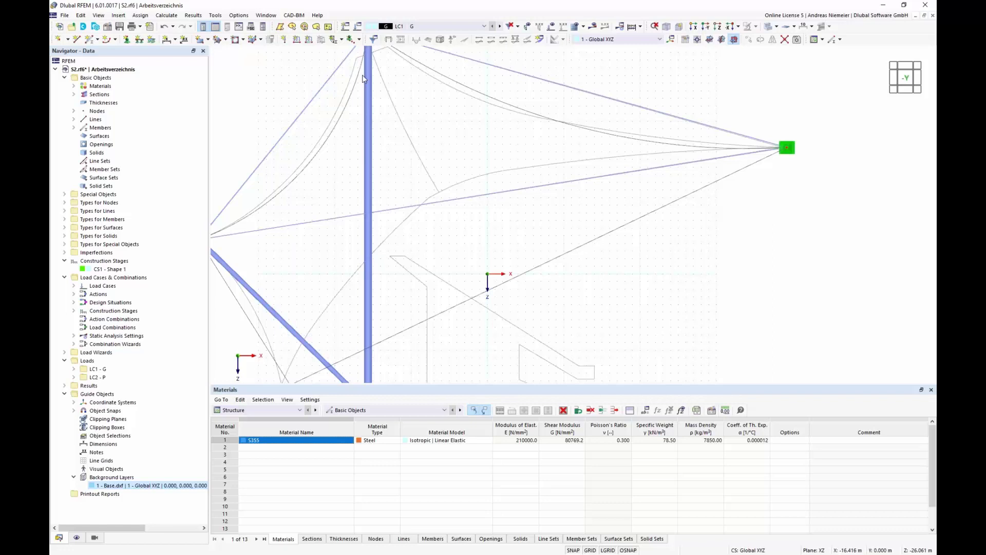
{"action": "right_click", "coordinate": [155, 486]}
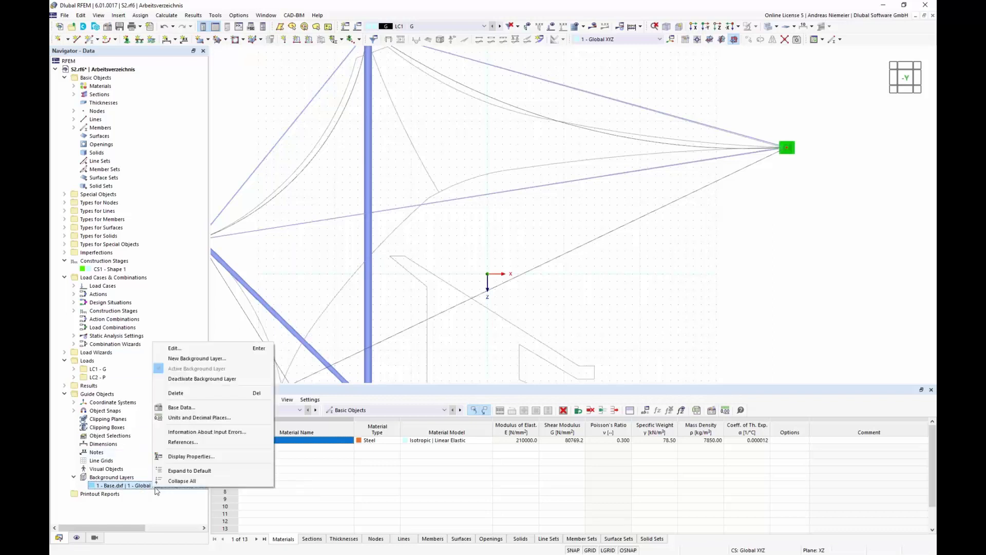
{"action": "left_click", "coordinate": [562, 359]}
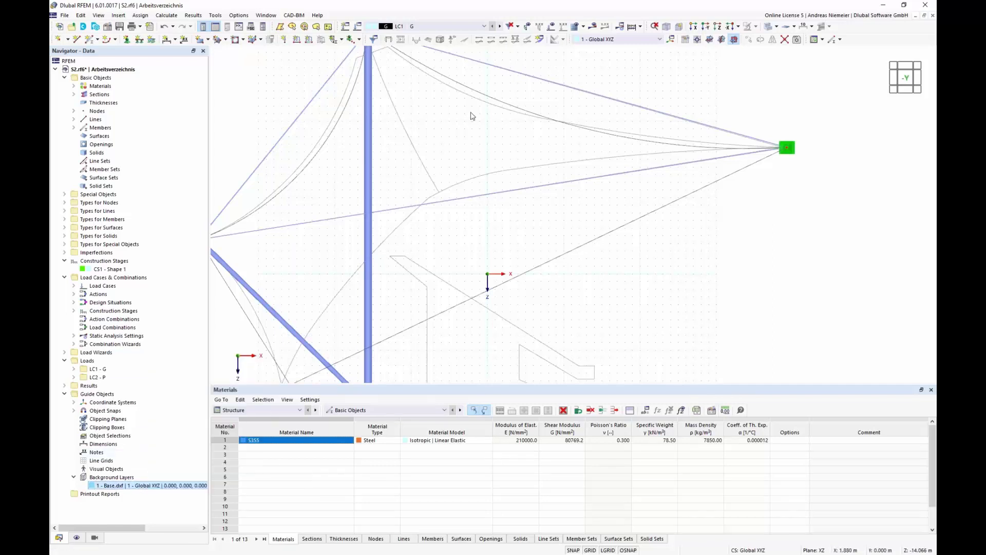
{"action": "left_click", "coordinate": [77, 39]}
{"action": "scroll", "coordinate": [447, 201], "scroll_direction": "down", "scroll_amount": 2}
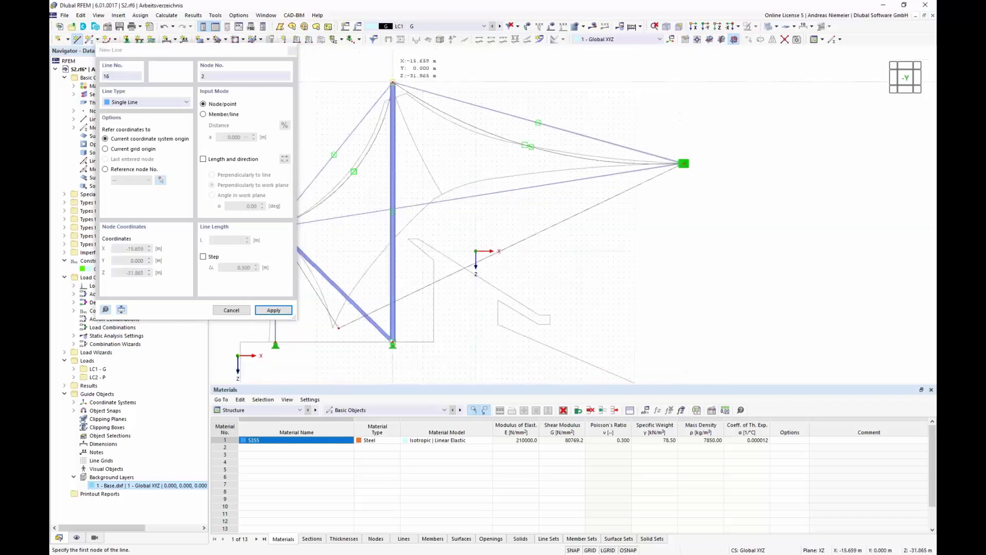
{"action": "left_click", "coordinate": [393, 83]}
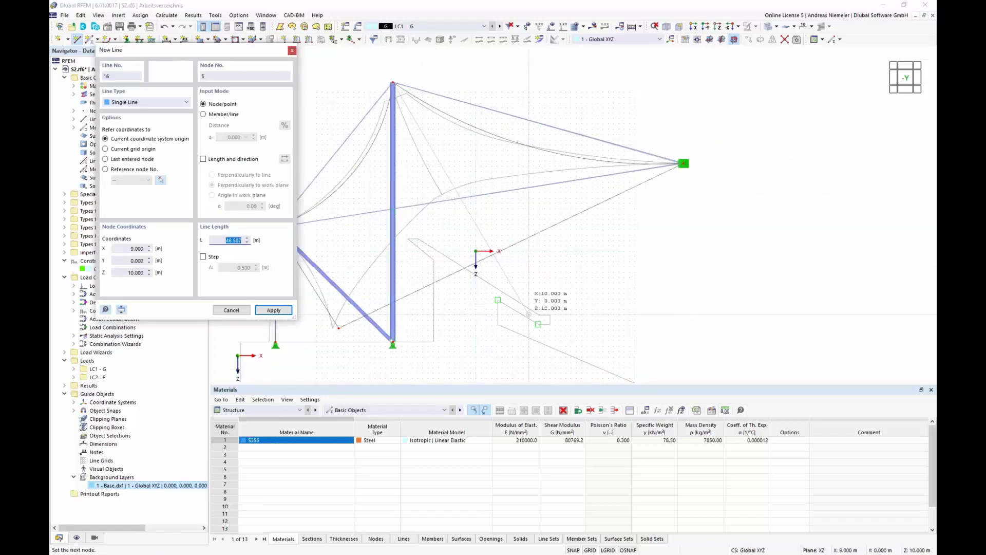
{"action": "right_click", "coordinate": [631, 351]}
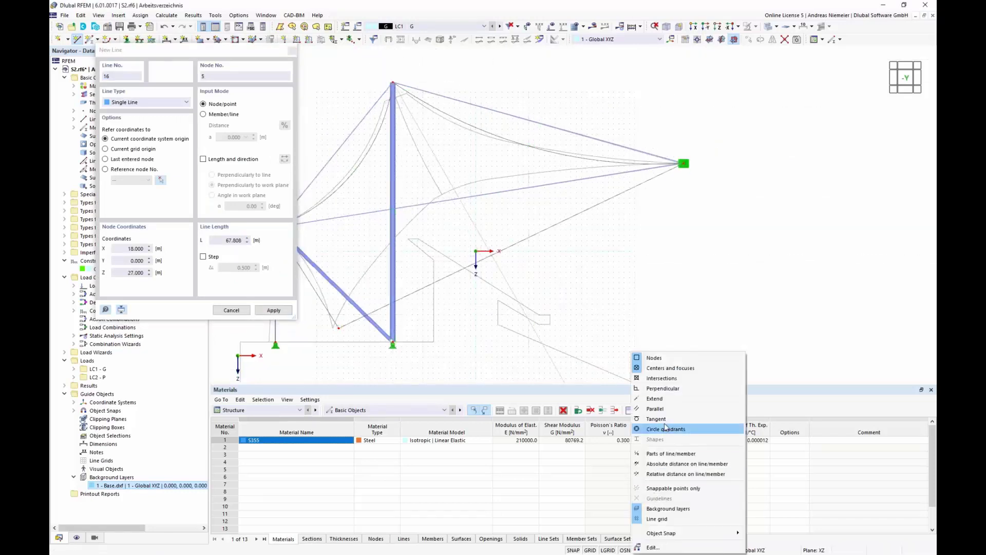
{"action": "left_click", "coordinate": [656, 390]}
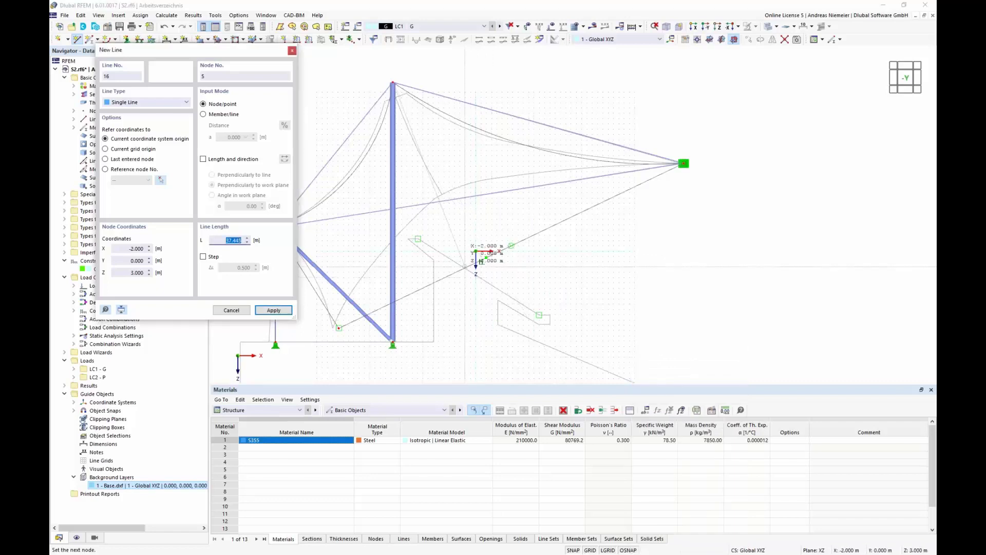
{"action": "left_click", "coordinate": [481, 260]}
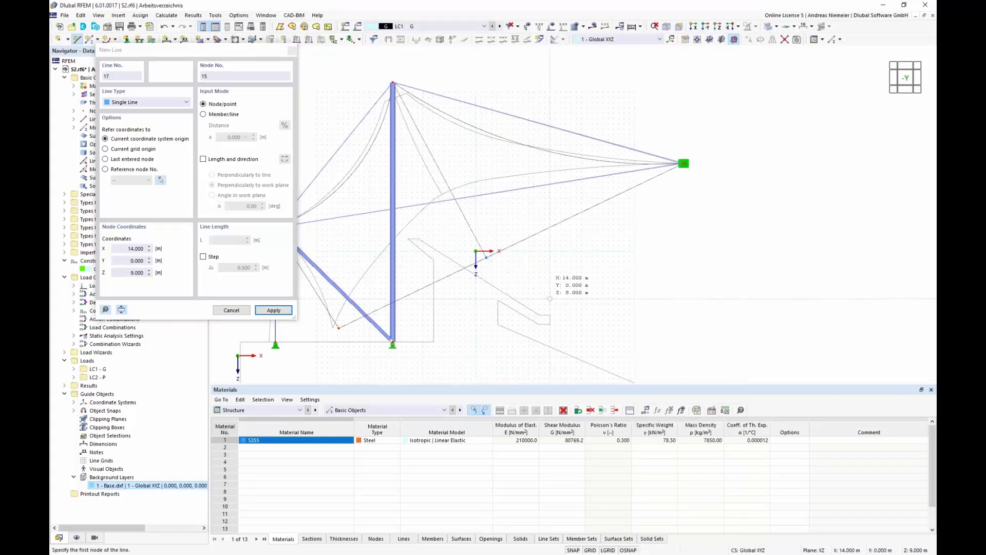
{"action": "key", "text": "Escape"}
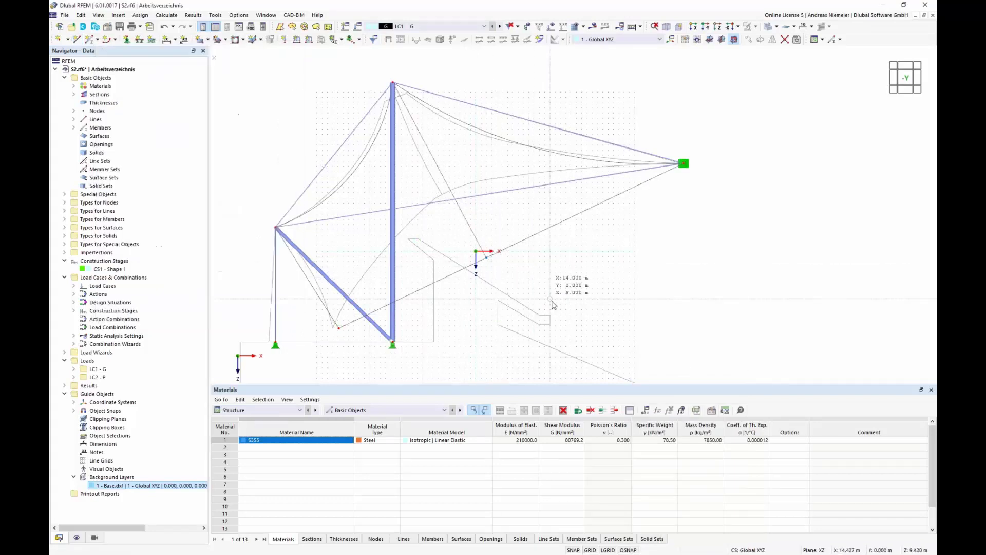
Step: Deactivate the Base.dxf background layer so only the model shows, and look at it obliquely
{"action": "right_click", "coordinate": [120, 488]}
{"action": "left_click", "coordinate": [163, 380]}
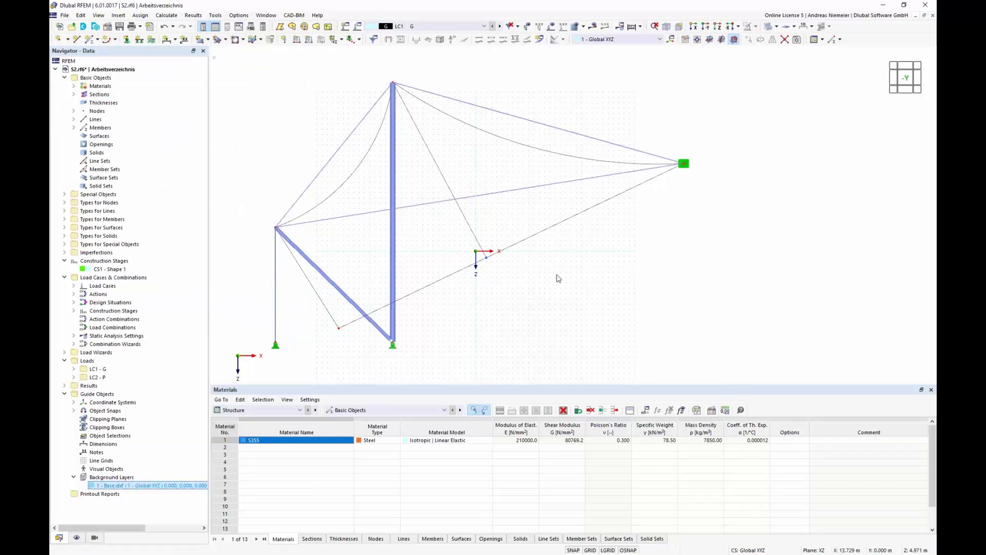
{"action": "middle_click_drag", "start_coordinate": [558, 278], "coordinate": [505, 282], "text": "ctrl"}
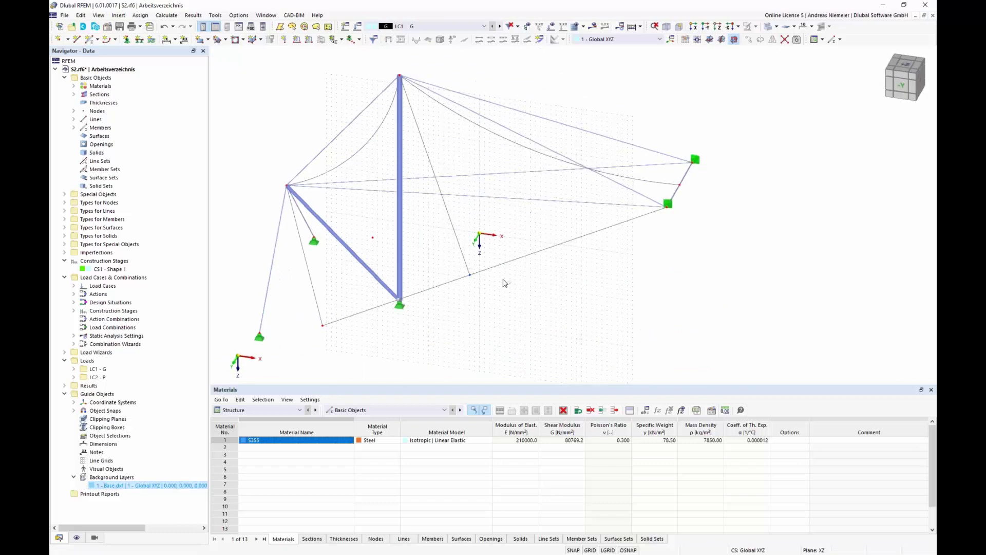
{"action": "scroll", "coordinate": [559, 297], "scroll_direction": "down", "scroll_amount": 2}
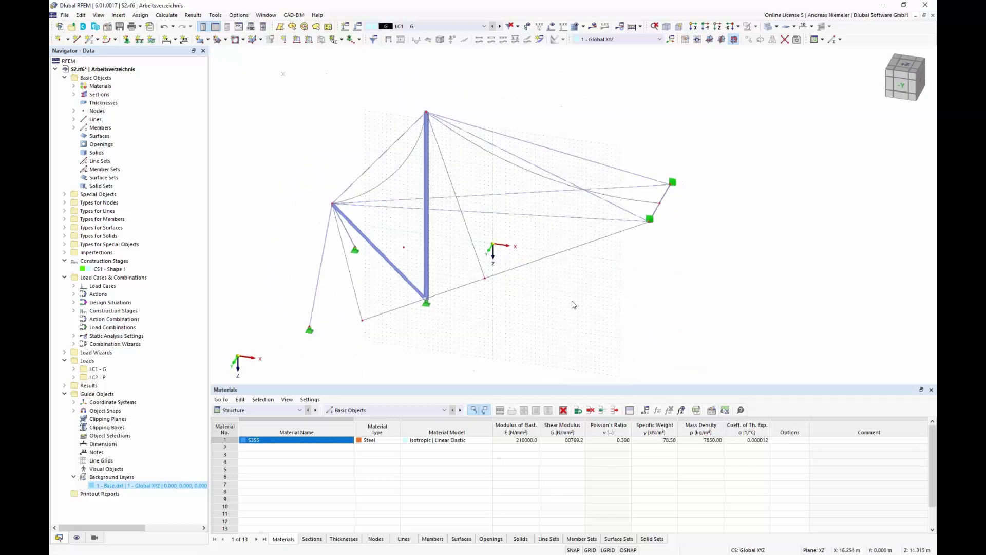
Step: Edit the two arcs and four straight membrane lines together, adding a new member of type Cable to them
{"action": "scroll", "coordinate": [606, 309], "scroll_direction": "down", "scroll_amount": 2}
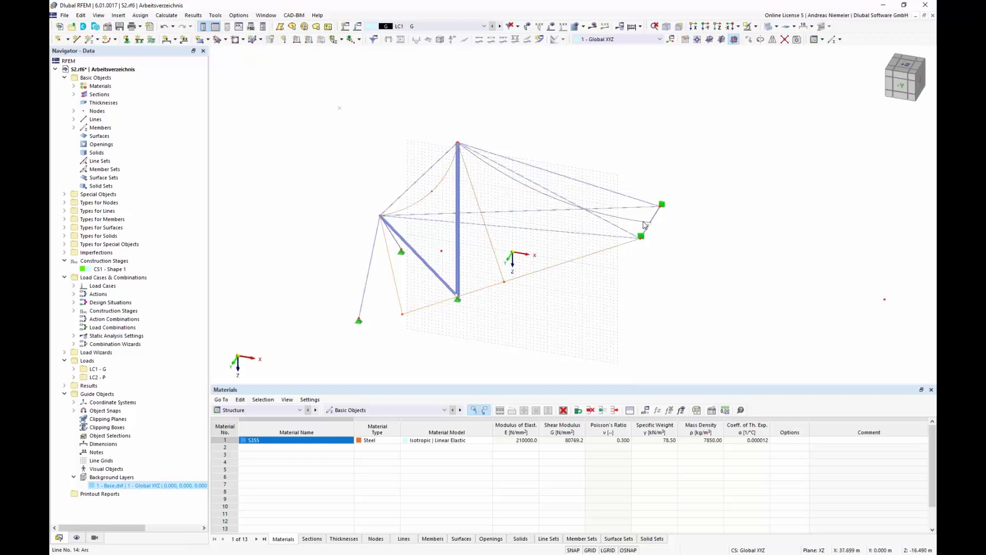
{"action": "right_click", "coordinate": [576, 258]}
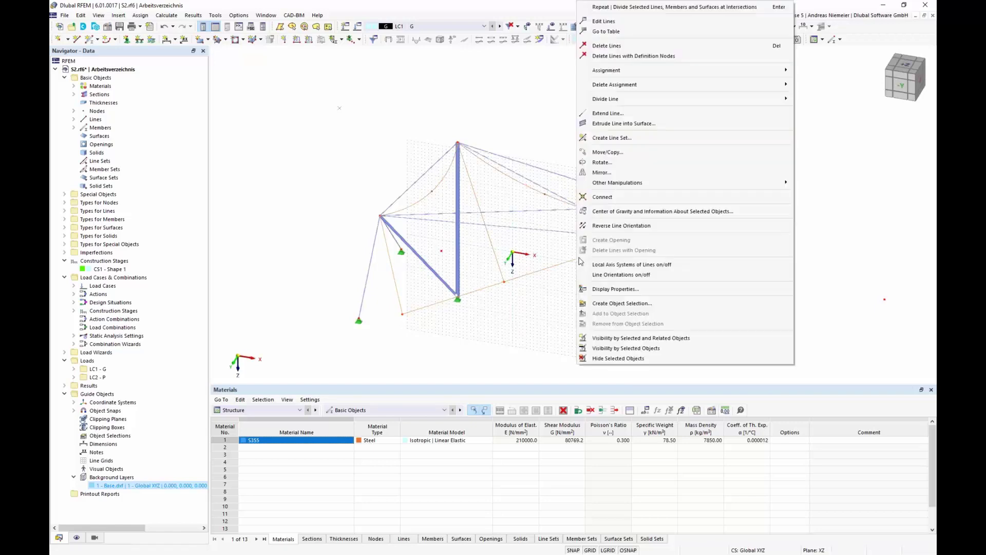
{"action": "left_click", "coordinate": [622, 23]}
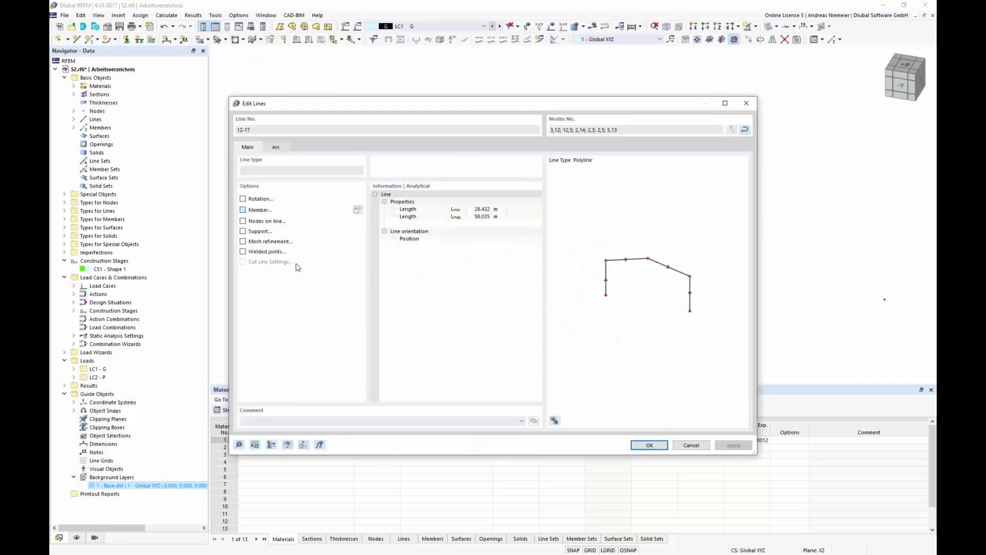
{"action": "left_click", "coordinate": [256, 156]}
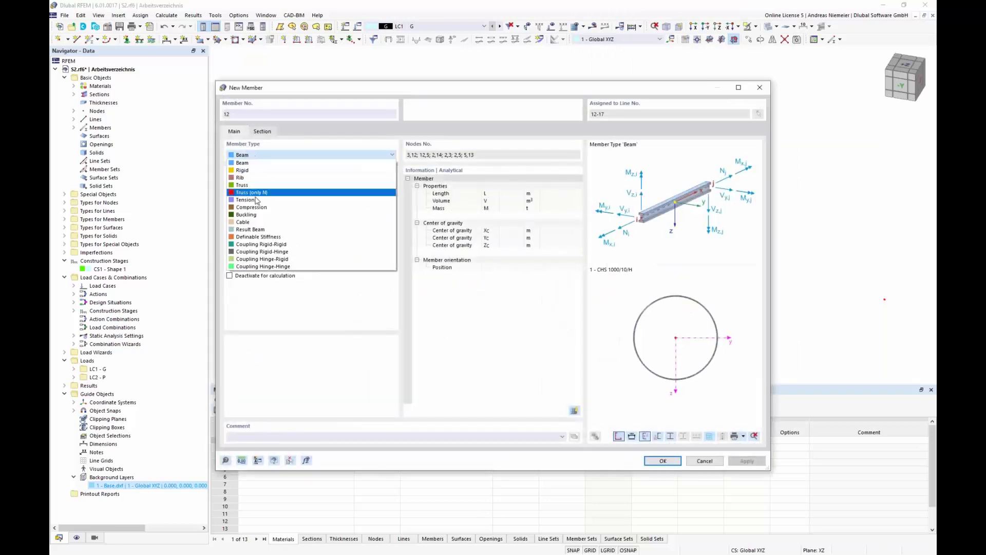
{"action": "left_click", "coordinate": [261, 227]}
Step: Assign the new cable members a solid round S355 section with a 20 mm diameter
{"action": "left_click", "coordinate": [262, 132]}
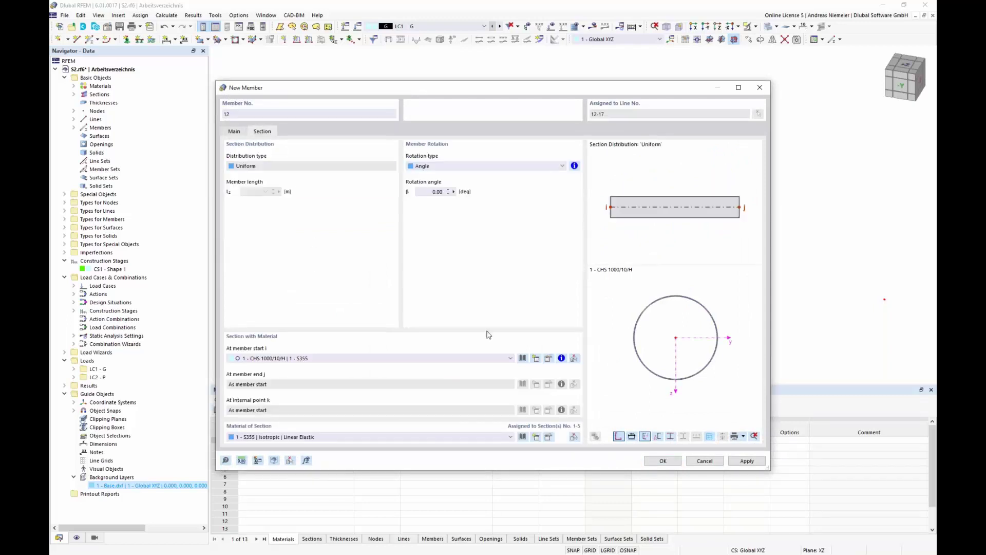
{"action": "left_click", "coordinate": [523, 358]}
{"action": "left_click", "coordinate": [456, 383]}
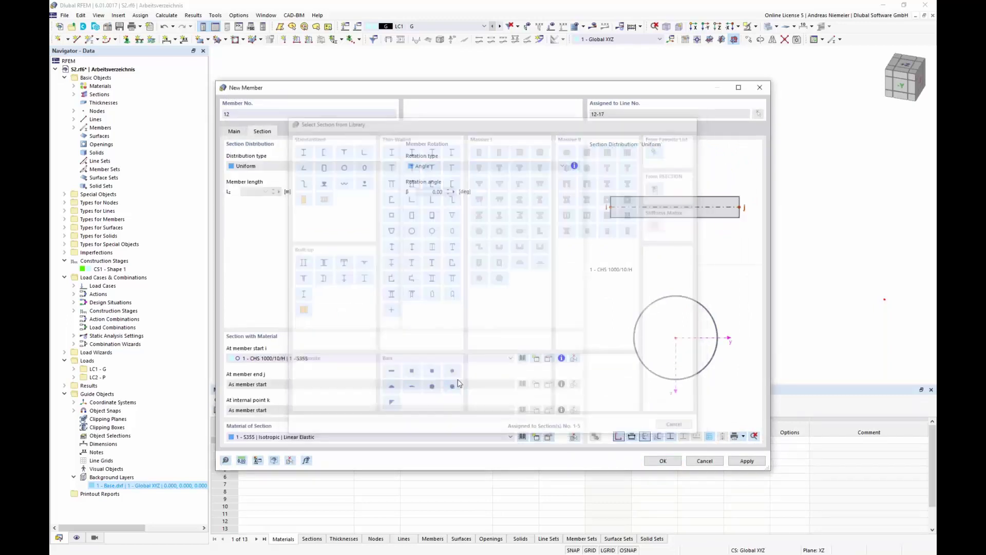
{"action": "left_click", "coordinate": [329, 135]}
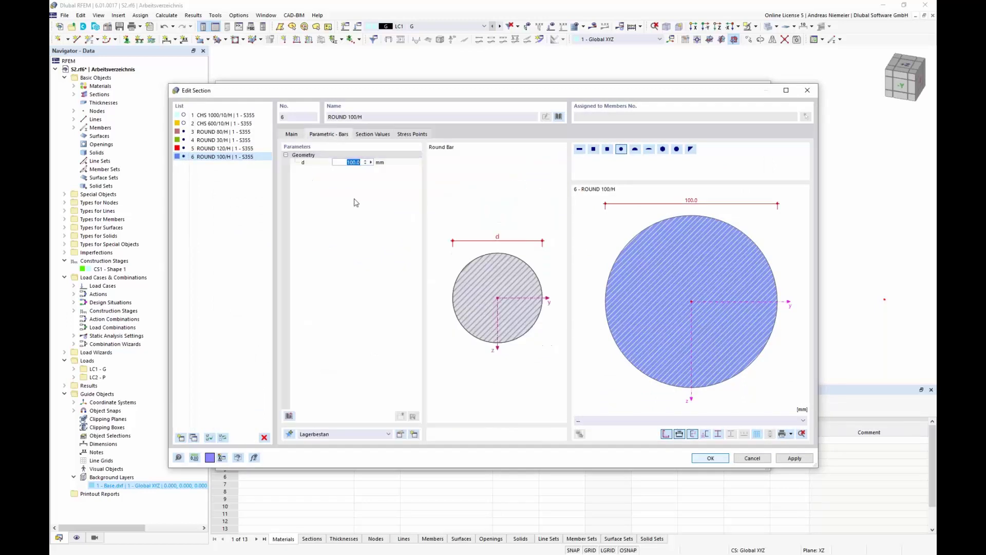
{"action": "left_click", "coordinate": [702, 459]}
{"action": "left_click", "coordinate": [661, 459]}
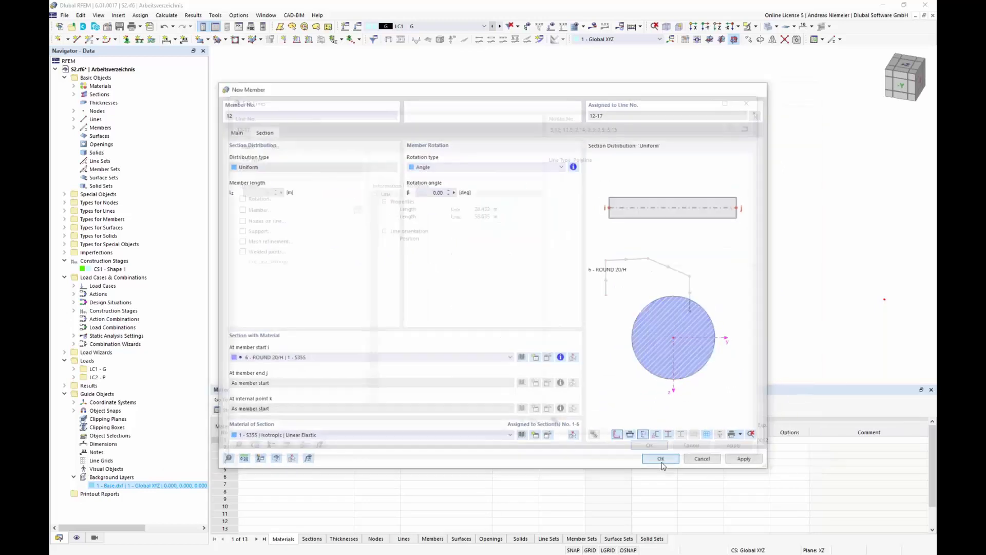
{"action": "left_click", "coordinate": [657, 446]}
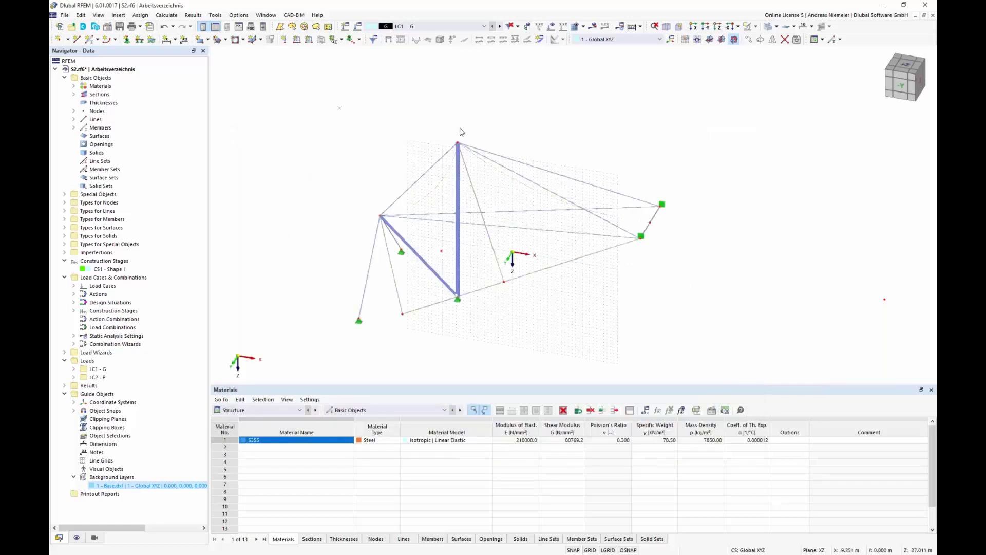
Step: Display the model as a wireframe
{"action": "left_click", "coordinate": [779, 28]}
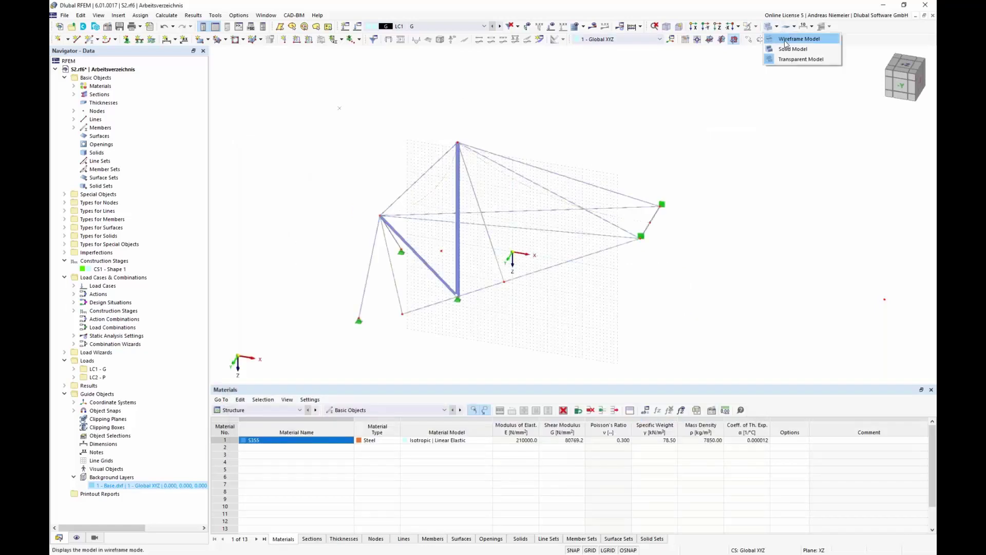
{"action": "left_click", "coordinate": [802, 39]}
{"action": "middle_click_drag", "start_coordinate": [632, 293], "coordinate": [606, 279], "text": "ctrl"}
{"action": "scroll", "coordinate": [606, 278], "scroll_direction": "down", "scroll_amount": 1}
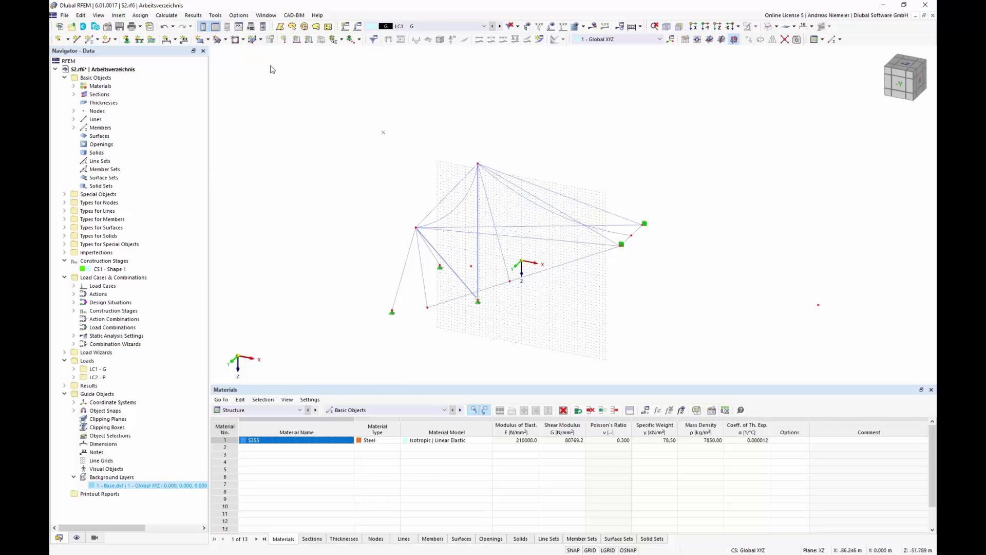
Step: Start a new quadrangle surface and set its stiffness type to Membrane
{"action": "left_click", "coordinate": [226, 41]}
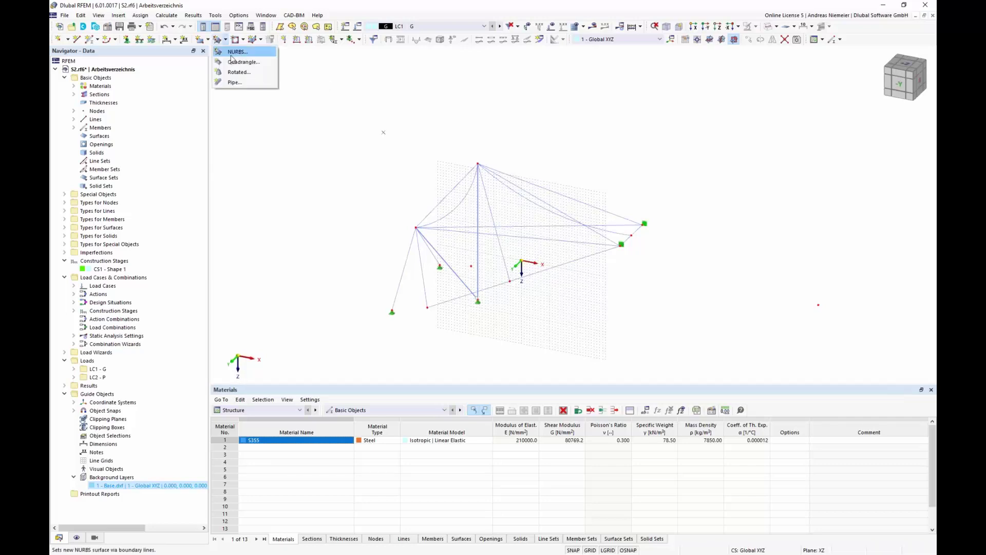
{"action": "left_click", "coordinate": [246, 63]}
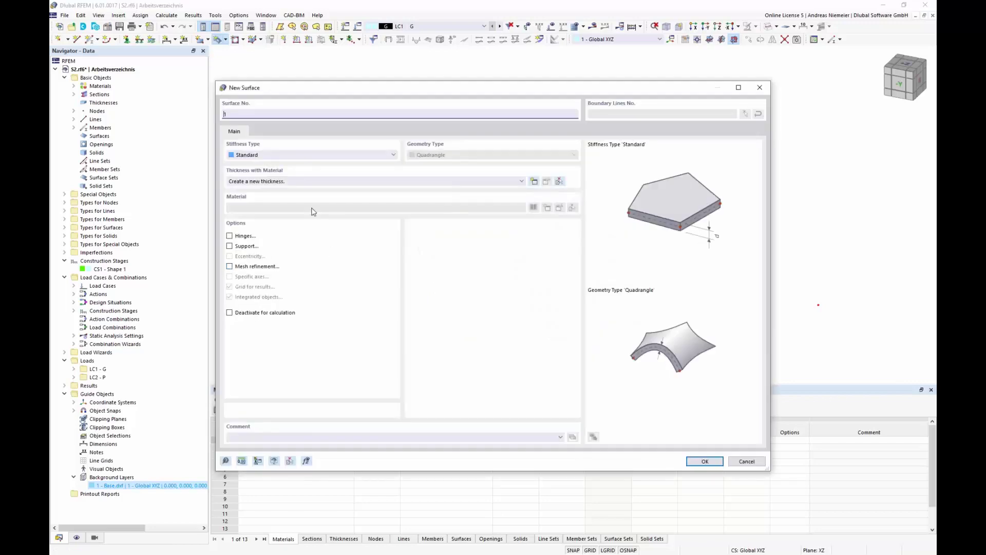
{"action": "left_click", "coordinate": [270, 155]}
{"action": "left_click", "coordinate": [246, 182]}
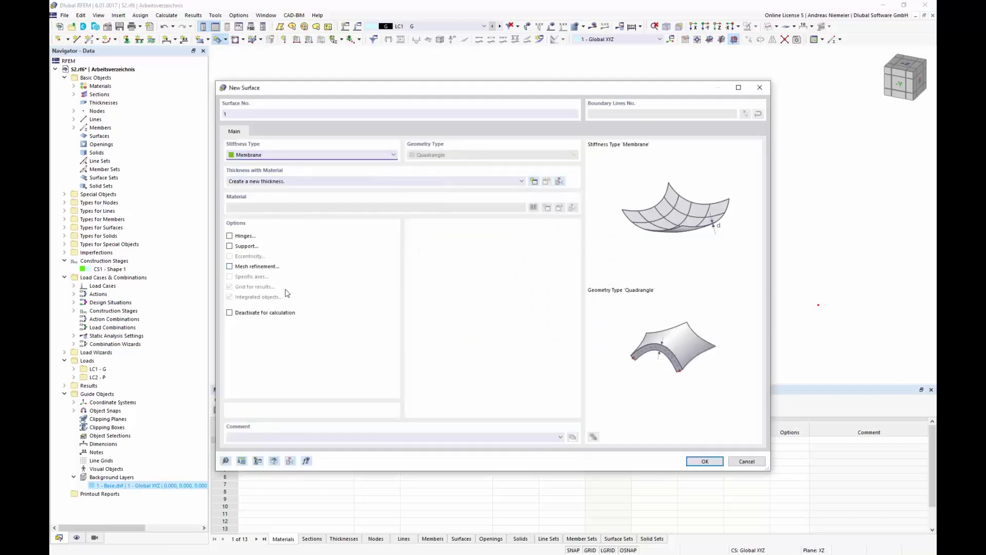
Step: Create a uniform thickness for the membrane surface using the fabric material Glass-PTFE Typ III from the material library
{"action": "left_click", "coordinate": [535, 183]}
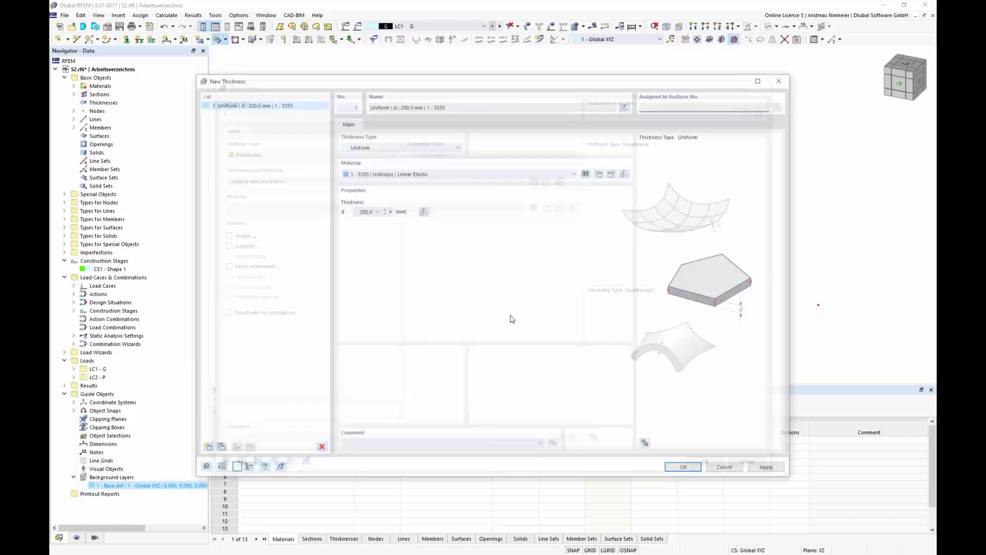
{"action": "left_click", "coordinate": [587, 172]}
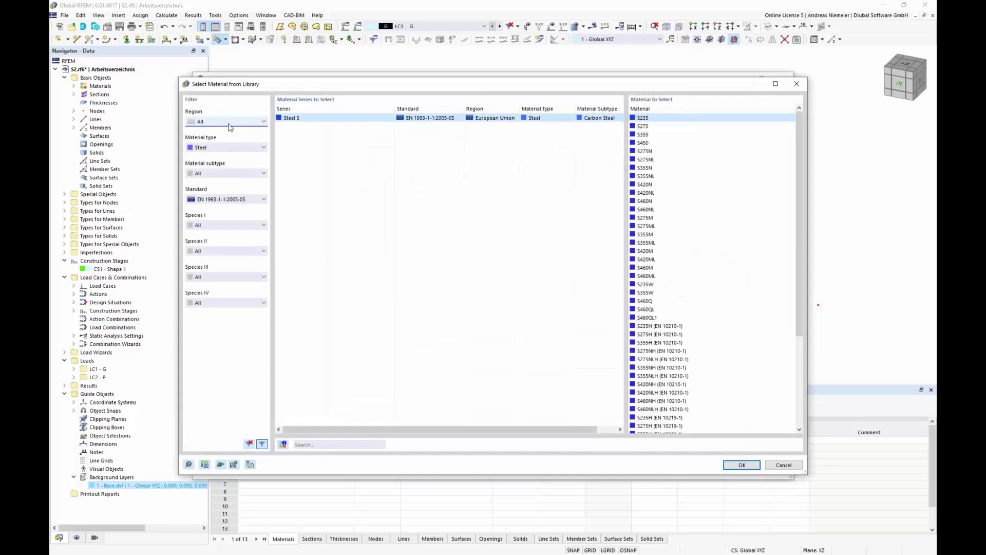
{"action": "left_click", "coordinate": [229, 147]}
{"action": "left_click", "coordinate": [216, 246]}
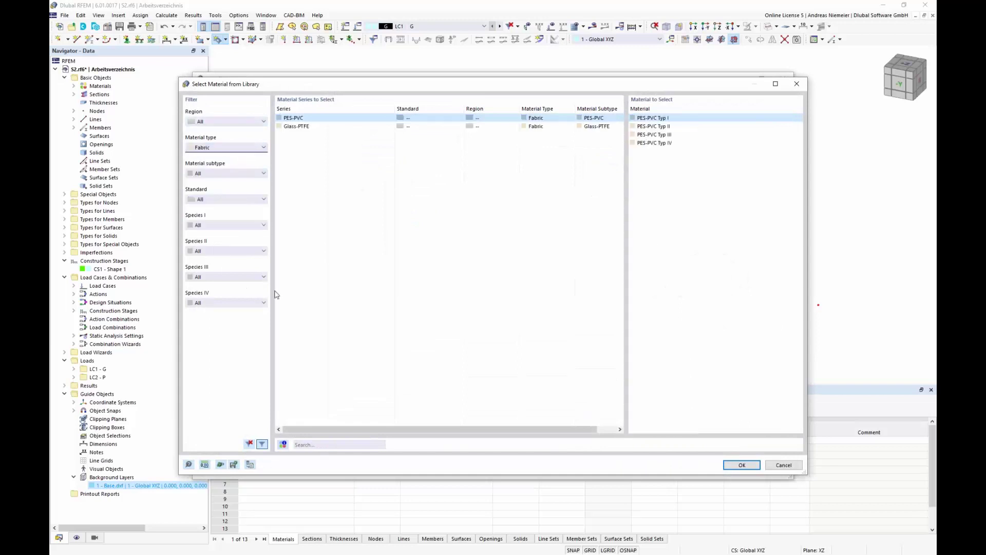
{"action": "left_click", "coordinate": [292, 127]}
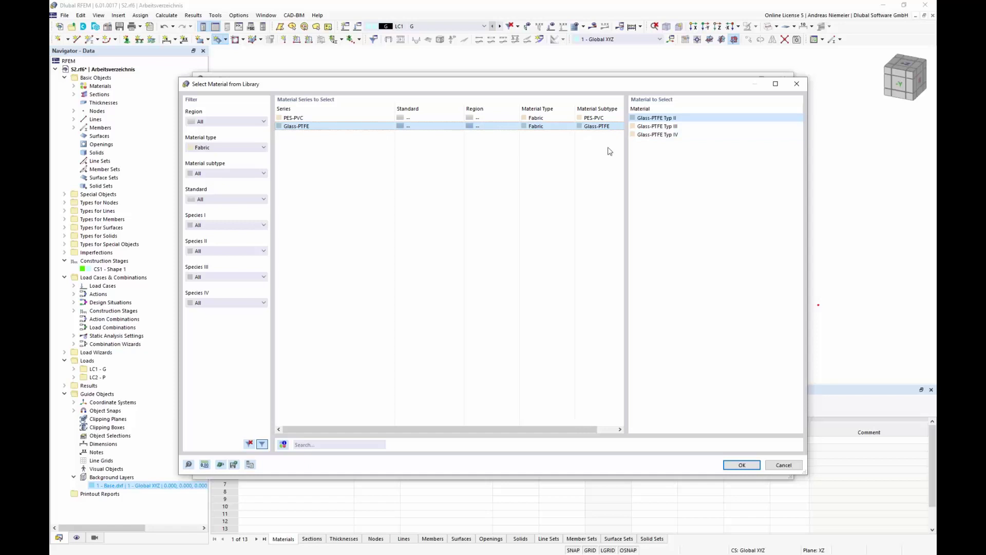
{"action": "left_click", "coordinate": [657, 126]}
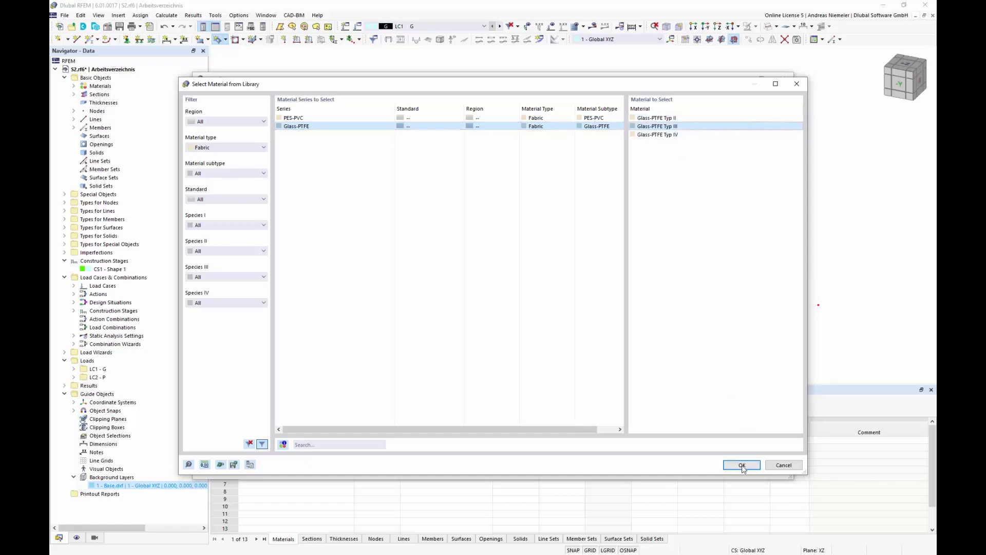
{"action": "left_click", "coordinate": [730, 462]}
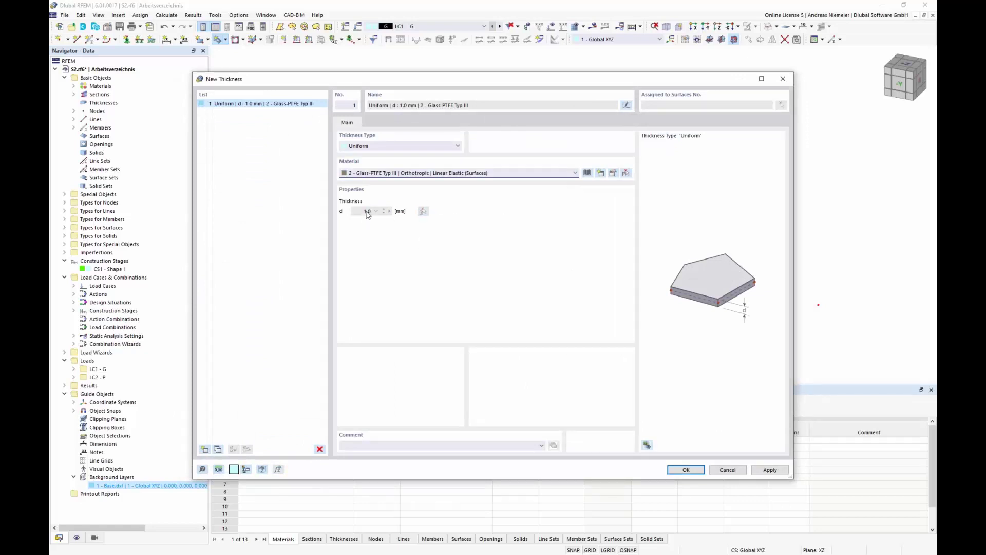
{"action": "left_click", "coordinate": [676, 470]}
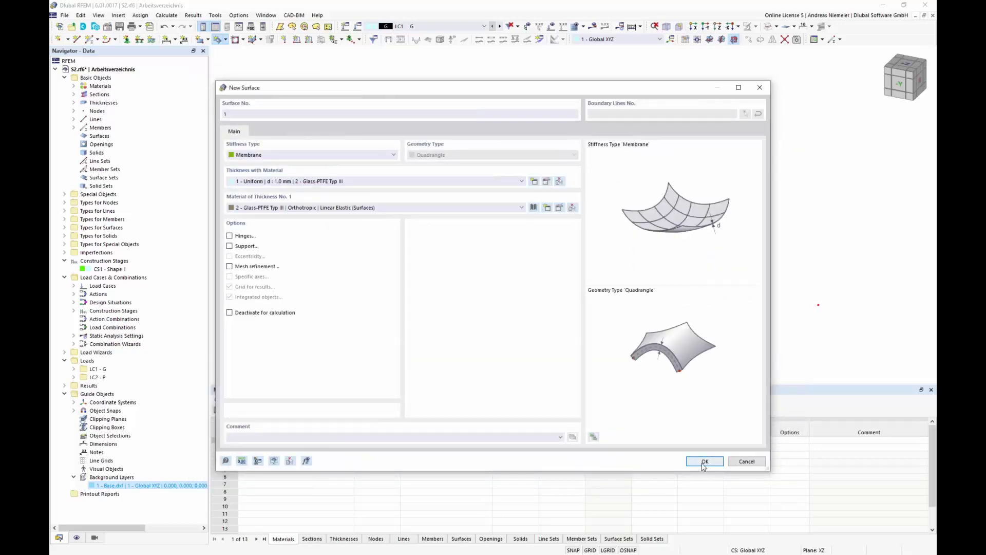
Step: Create two quadrangle membrane surfaces on one side of the structure from their boundary lines and display the model shaded
{"action": "left_click", "coordinate": [702, 464]}
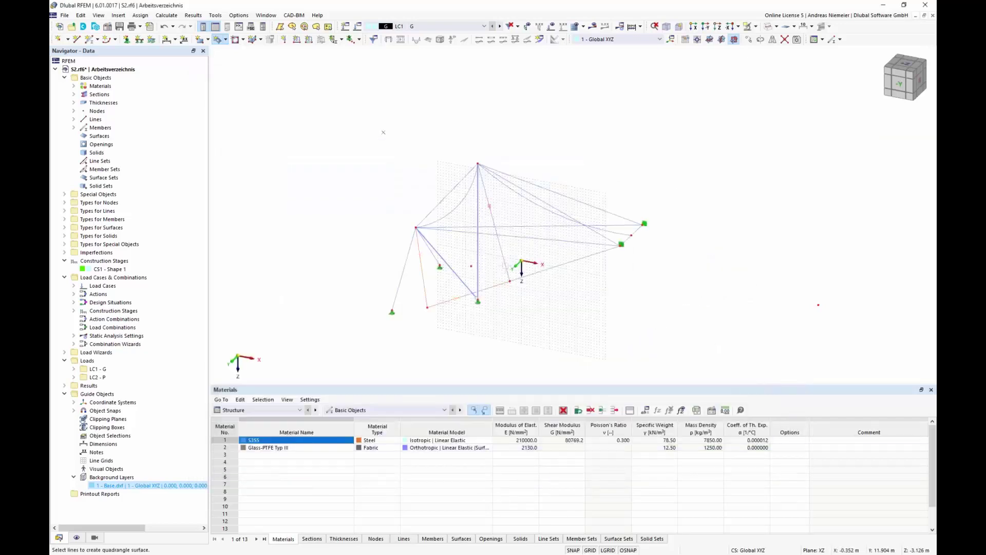
{"action": "left_click", "coordinate": [505, 265]}
{"action": "left_click", "coordinate": [462, 202]}
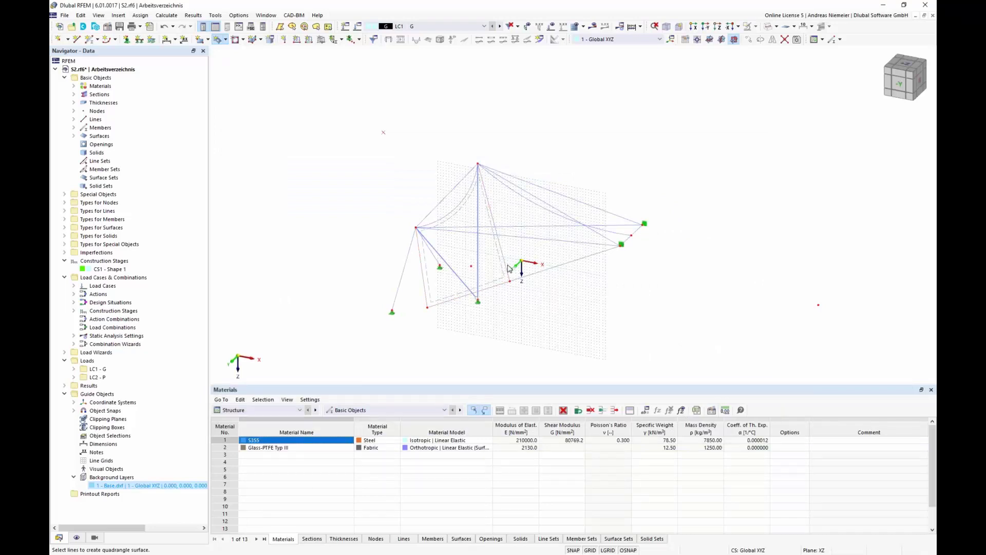
{"action": "left_click", "coordinate": [550, 267]}
{"action": "left_click", "coordinate": [627, 241]}
{"action": "left_click", "coordinate": [623, 235]}
{"action": "left_click", "coordinate": [777, 26]}
{"action": "left_click", "coordinate": [788, 60]}
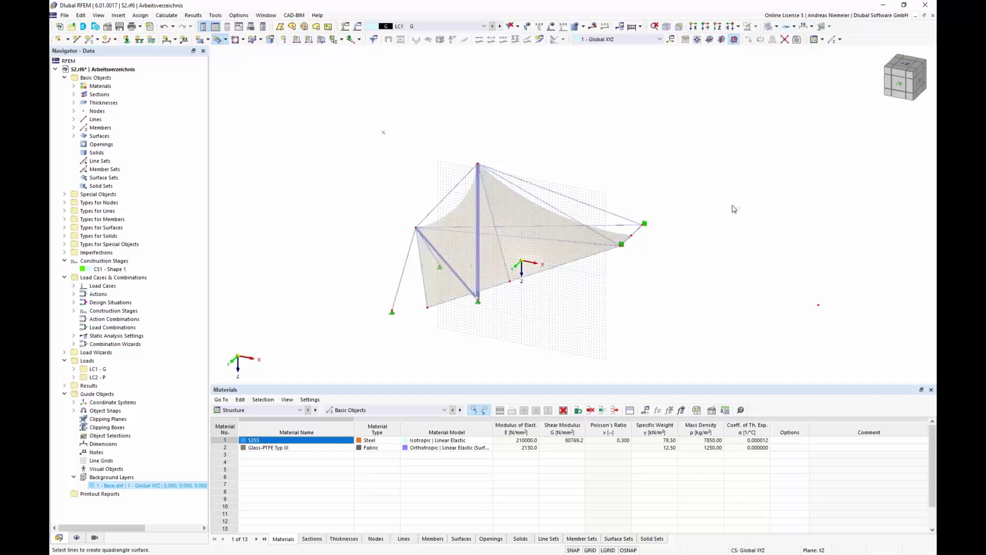
Step: Mirror a copy of the selected membrane surfaces about the global XZ plane through the origin
{"action": "middle_click_drag", "start_coordinate": [733, 209], "coordinate": [687, 225], "text": "ctrl"}
{"action": "scroll", "coordinate": [541, 282], "scroll_direction": "up", "scroll_amount": 2}
{"action": "key", "text": "Escape"}
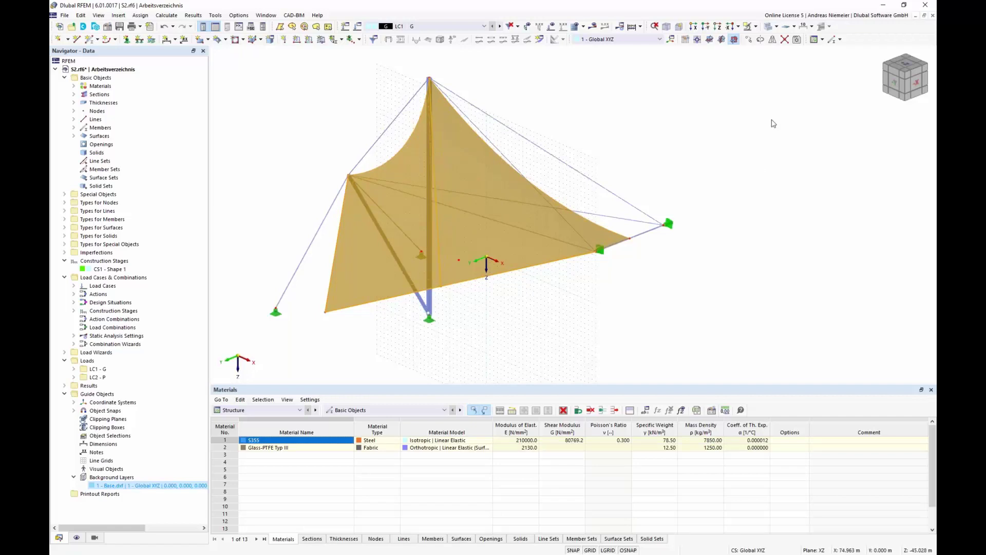
{"action": "left_click", "coordinate": [773, 40]}
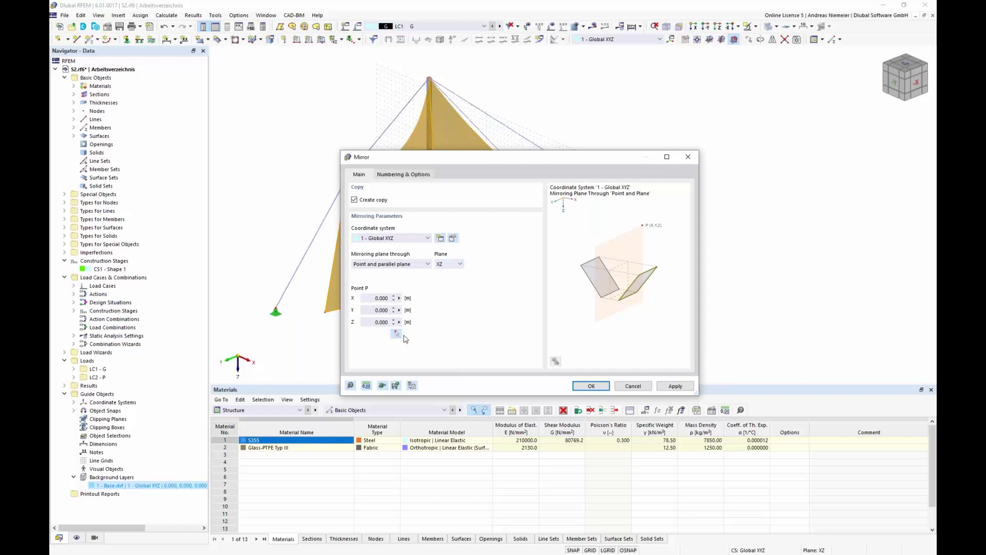
{"action": "left_click", "coordinate": [592, 386]}
{"action": "left_click", "coordinate": [643, 327]}
Step: Assign nodal support 1 to the two lower membrane corners near the strut side
{"action": "scroll", "coordinate": [375, 353], "scroll_direction": "up", "scroll_amount": 2}
{"action": "middle_click_drag", "start_coordinate": [377, 354], "coordinate": [479, 310], "text": "ctrl"}
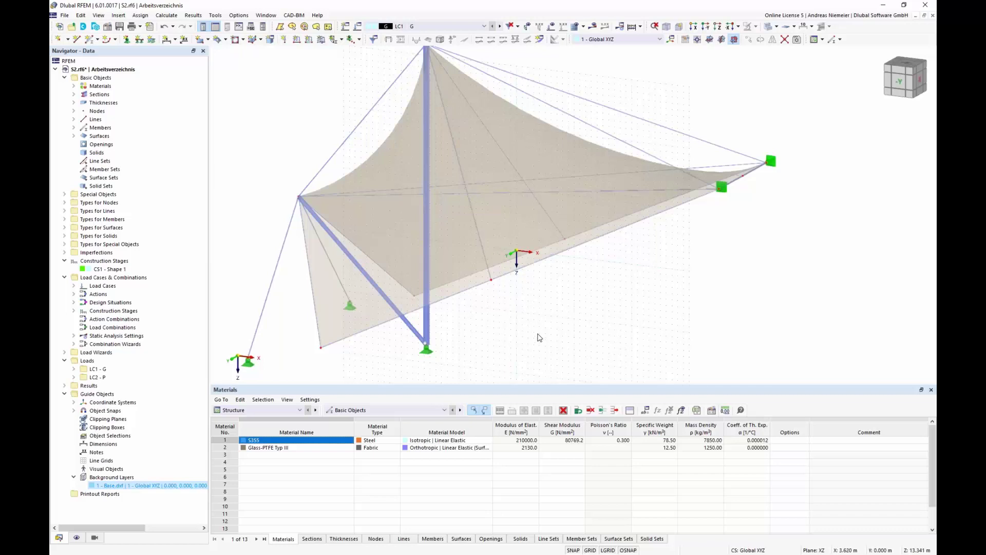
{"action": "middle_click_drag", "start_coordinate": [539, 337], "coordinate": [555, 306]}
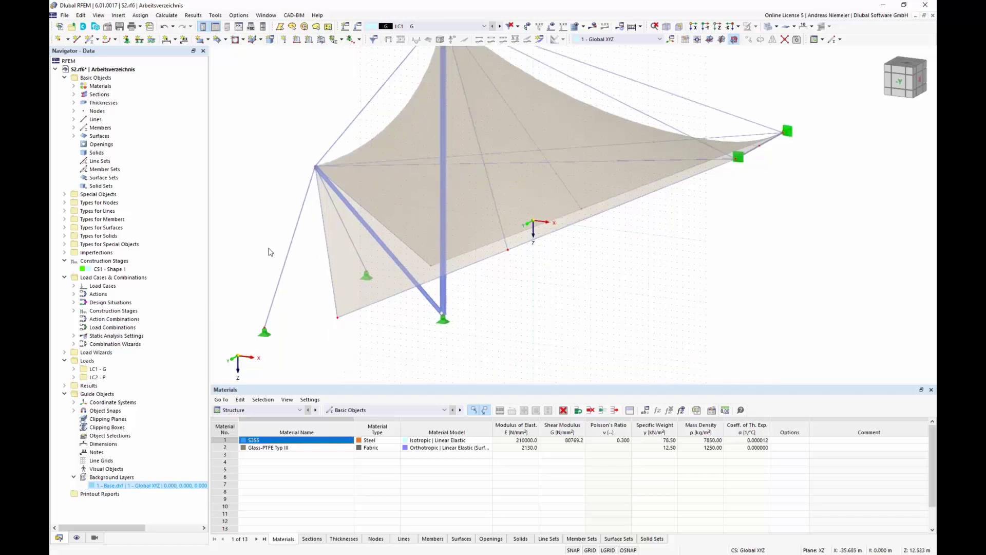
{"action": "left_click", "coordinate": [127, 39]}
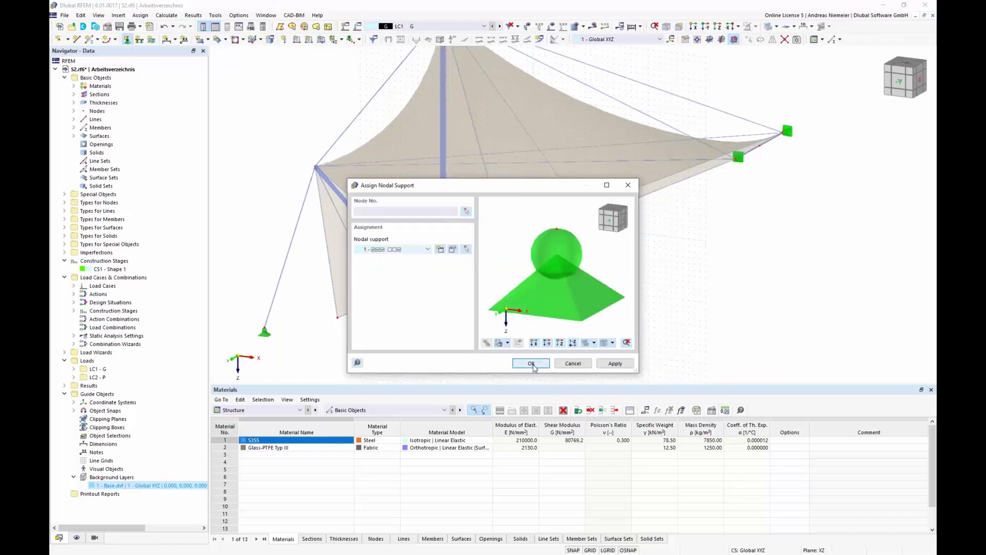
{"action": "left_click", "coordinate": [531, 363]}
{"action": "left_click", "coordinate": [339, 319]}
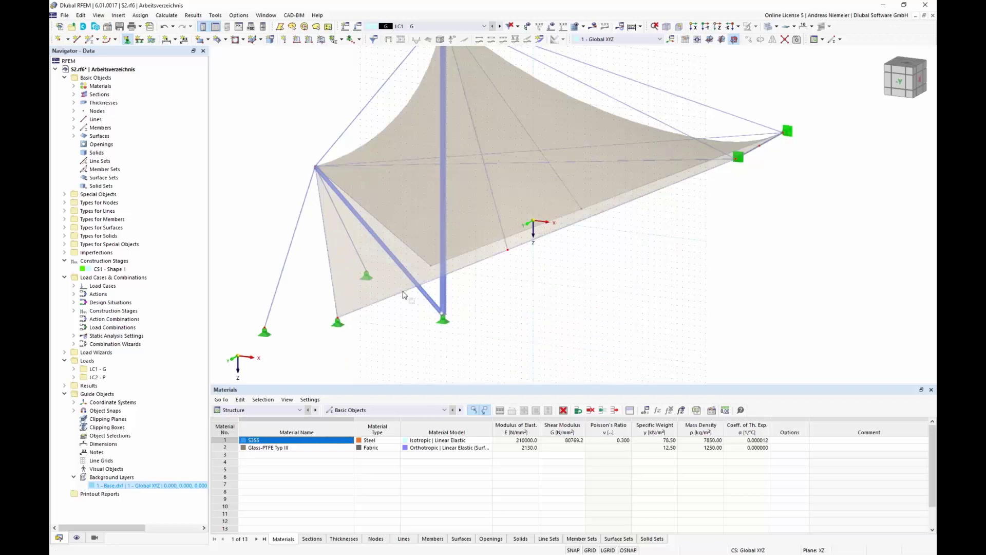
{"action": "left_click", "coordinate": [432, 267]}
{"action": "key", "text": "Escape"}
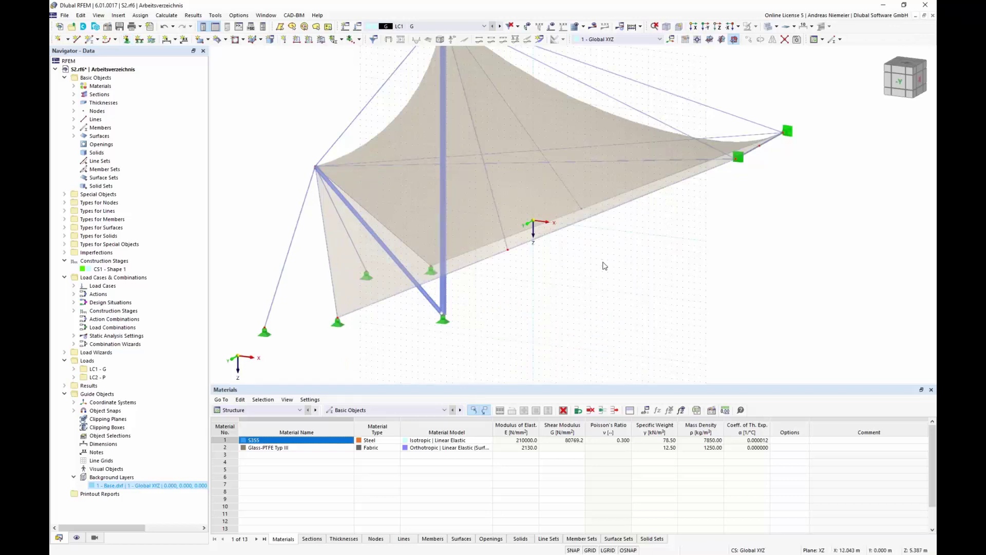
Step: Create a new line support in the local xyz system that restrains only the translation uy
{"action": "left_click", "coordinate": [899, 67]}
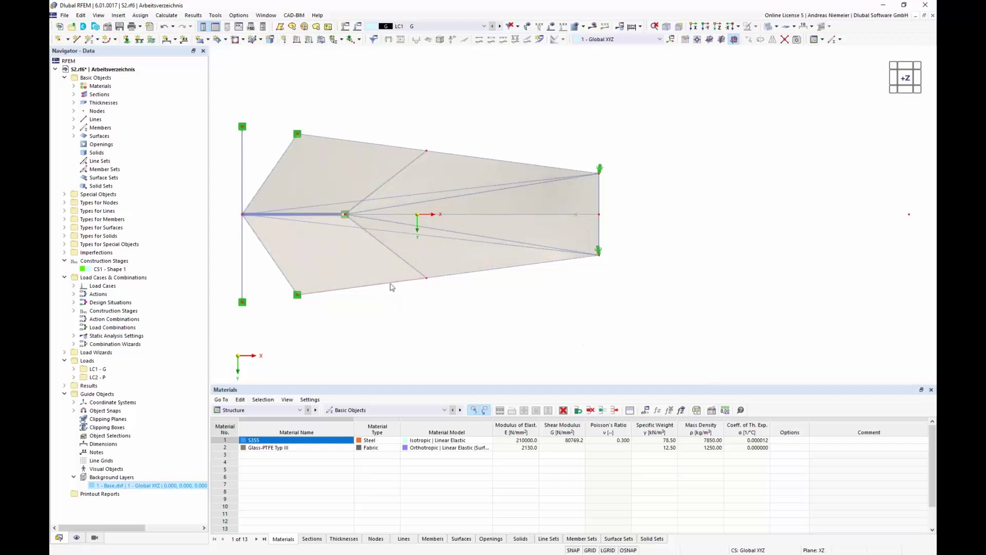
{"action": "mouse_move", "coordinate": [516, 254]}
{"action": "middle_mouse_down", "text": "ctrl"}
{"action": "mouse_move", "coordinate": [482, 329]}
{"action": "mouse_move", "coordinate": [534, 258]}
{"action": "mouse_move", "coordinate": [514, 267]}
{"action": "middle_mouse_up", "text": "ctrl"}
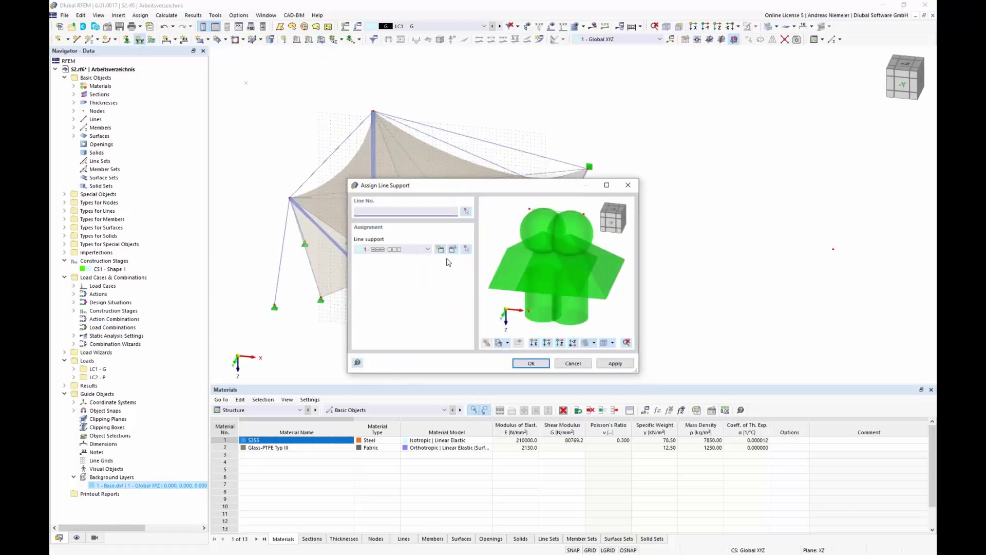
{"action": "left_click", "coordinate": [439, 249]}
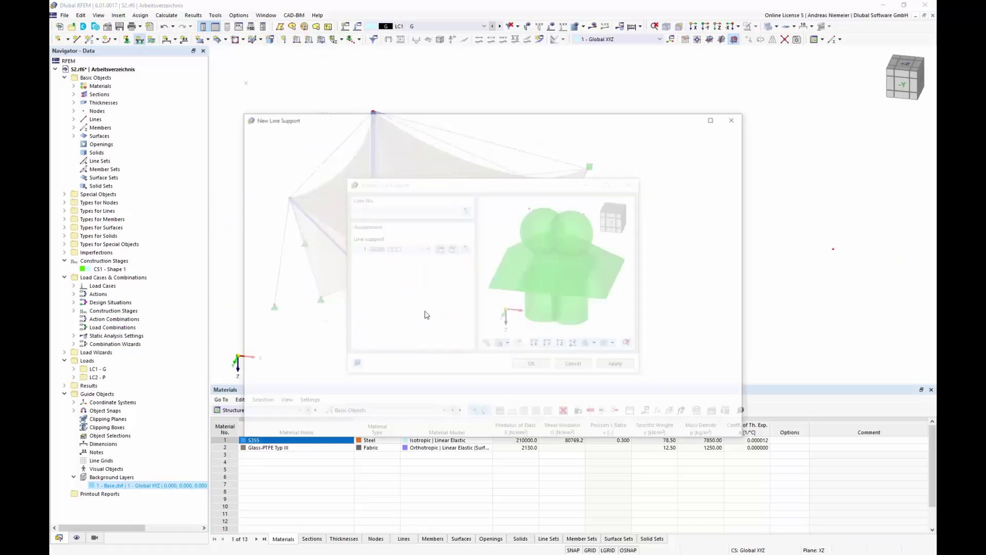
{"action": "left_click", "coordinate": [389, 186]}
{"action": "left_click", "coordinate": [385, 194]}
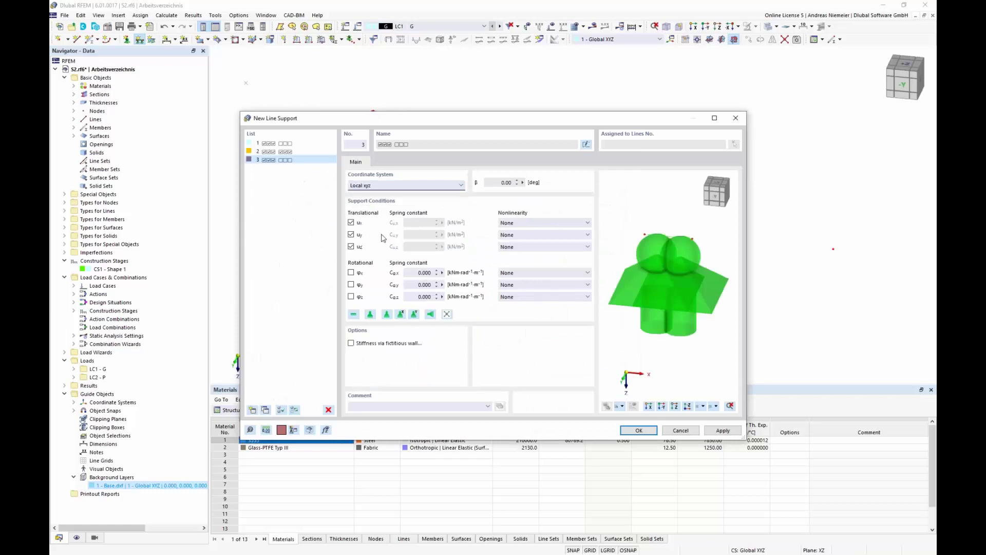
{"action": "left_click", "coordinate": [351, 246]}
{"action": "left_click", "coordinate": [351, 223]}
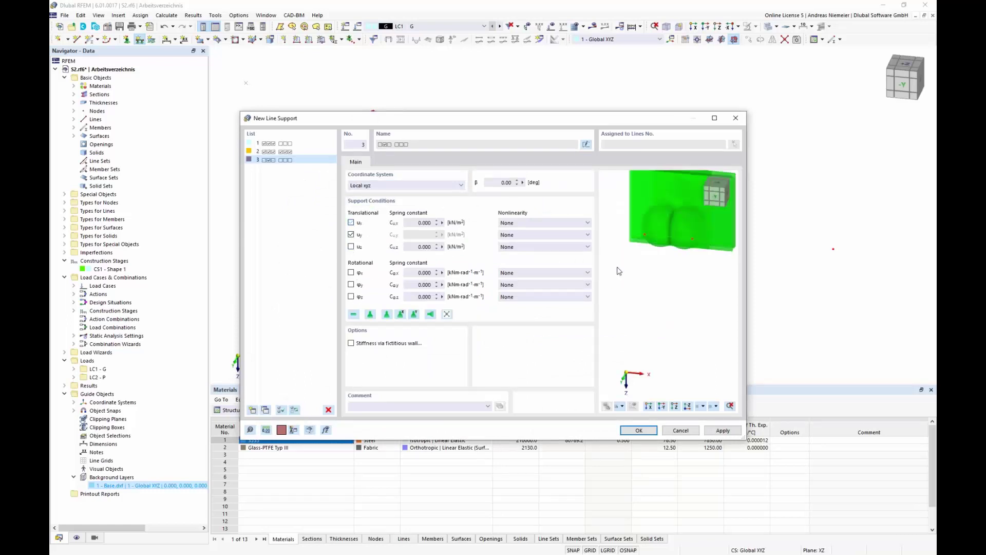
{"action": "left_click", "coordinate": [639, 430]}
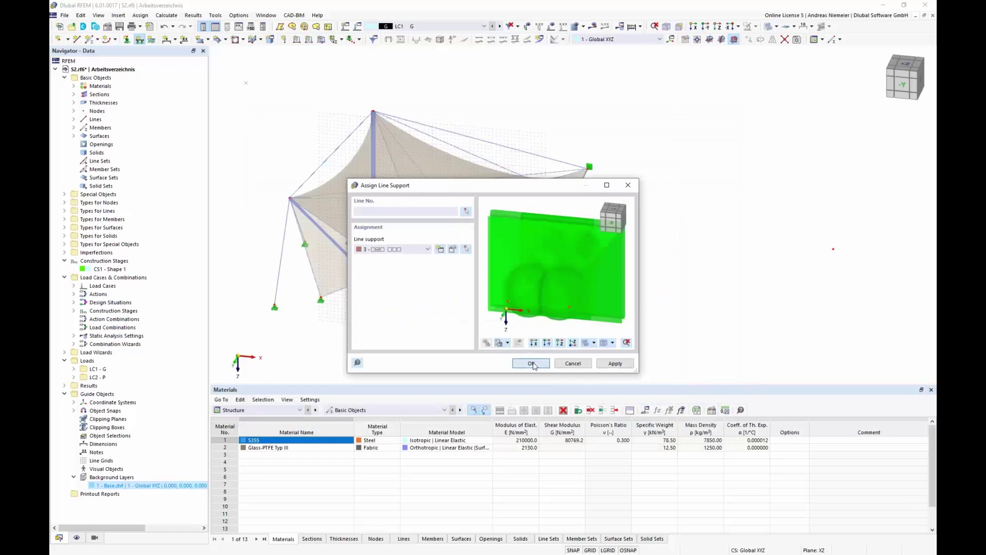
Step: Assign line support 3 to the straight lower edge lines on both sides of the membrane
{"action": "left_click", "coordinate": [534, 363]}
{"action": "left_click", "coordinate": [353, 284]}
{"action": "left_click", "coordinate": [462, 240]}
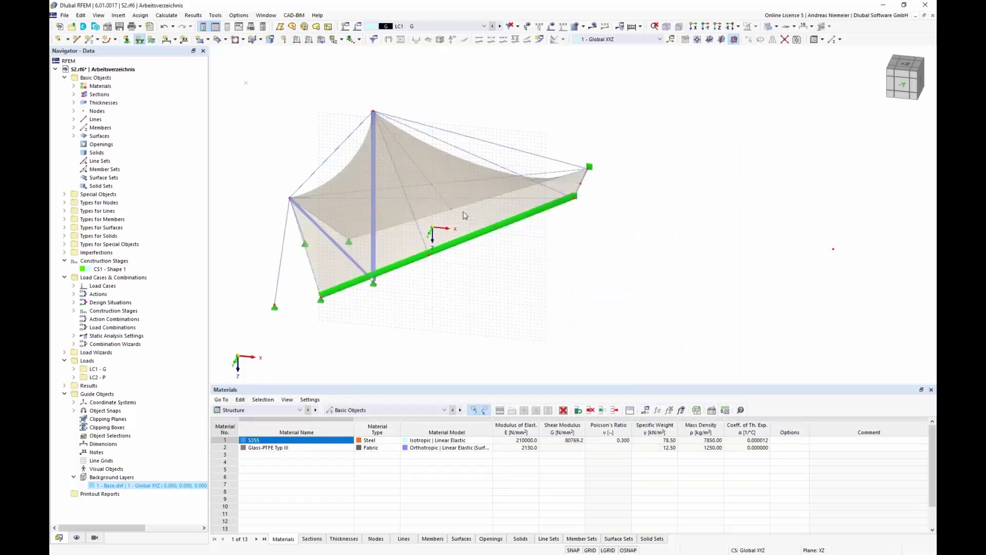
{"action": "left_click", "coordinate": [493, 196]}
{"action": "left_click", "coordinate": [401, 219]}
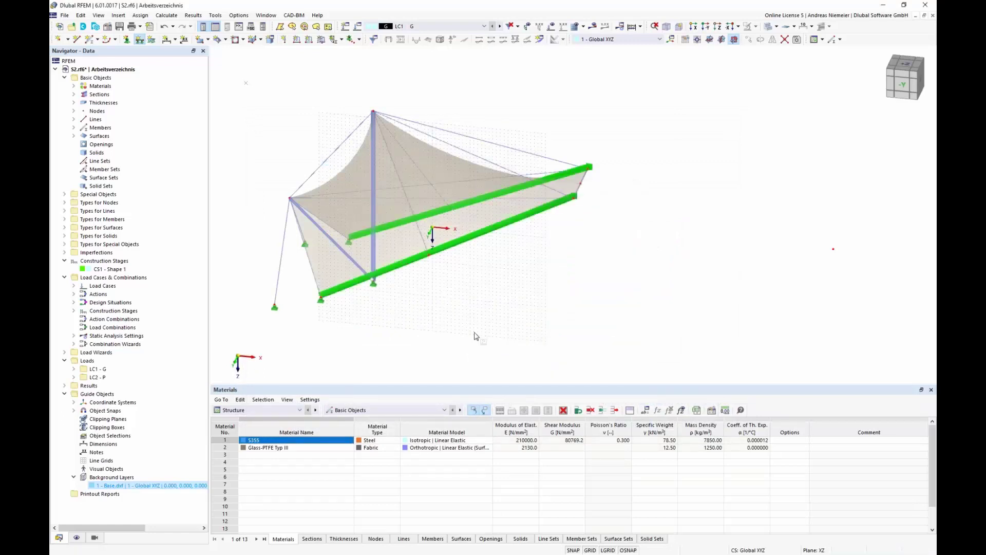
Step: Hide the types for lines in the model display
{"action": "middle_click_drag", "start_coordinate": [528, 296], "coordinate": [478, 284], "text": "ctrl"}
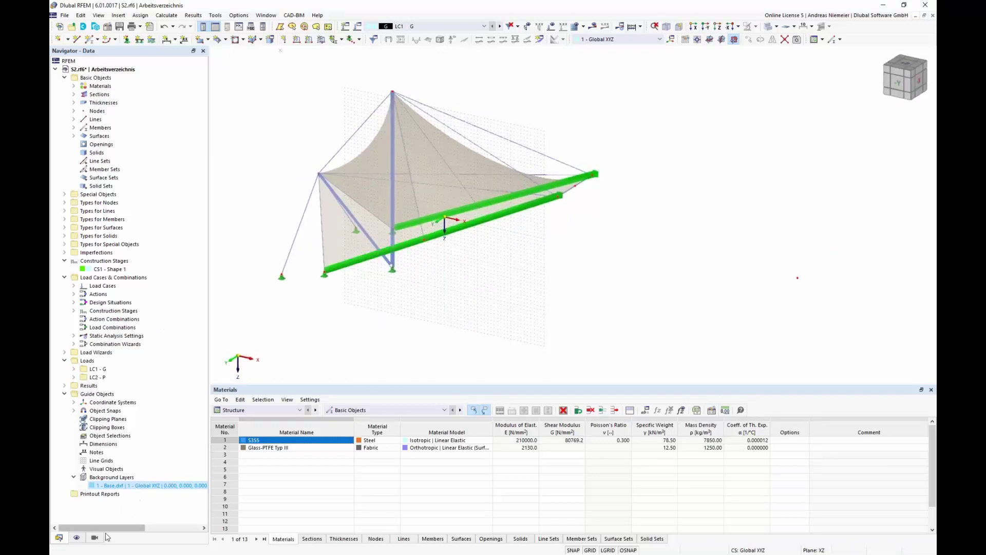
{"action": "left_click", "coordinate": [77, 537]}
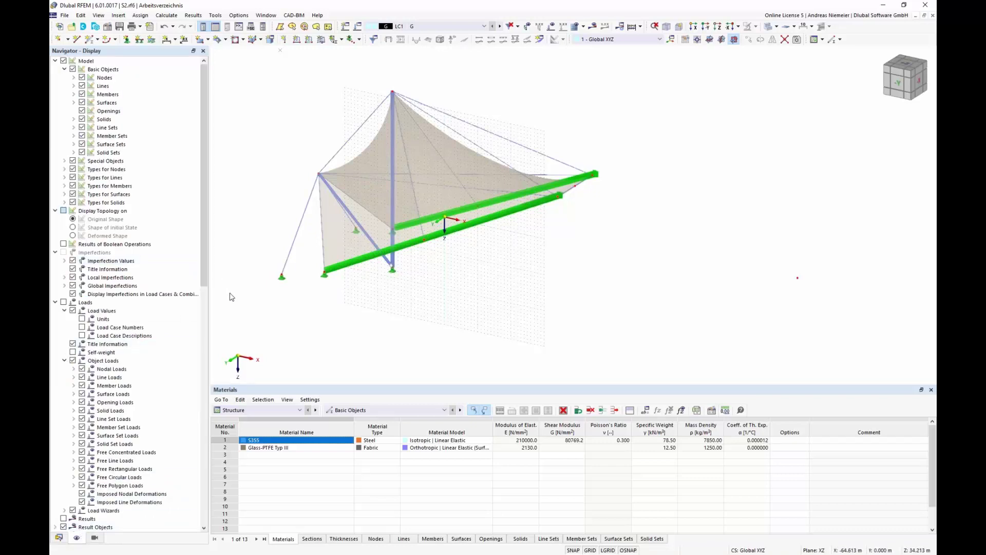
{"action": "left_click", "coordinate": [73, 177]}
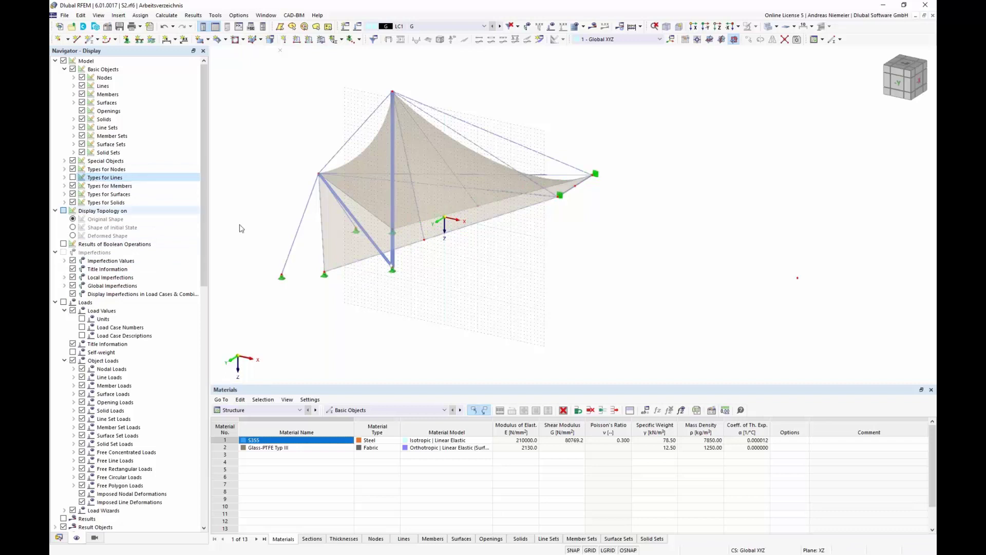
Step: Make LC2 - P the active load case
{"action": "middle_click_drag", "start_coordinate": [497, 255], "coordinate": [552, 276]}
{"action": "scroll", "coordinate": [552, 277], "scroll_direction": "down", "scroll_amount": 1}
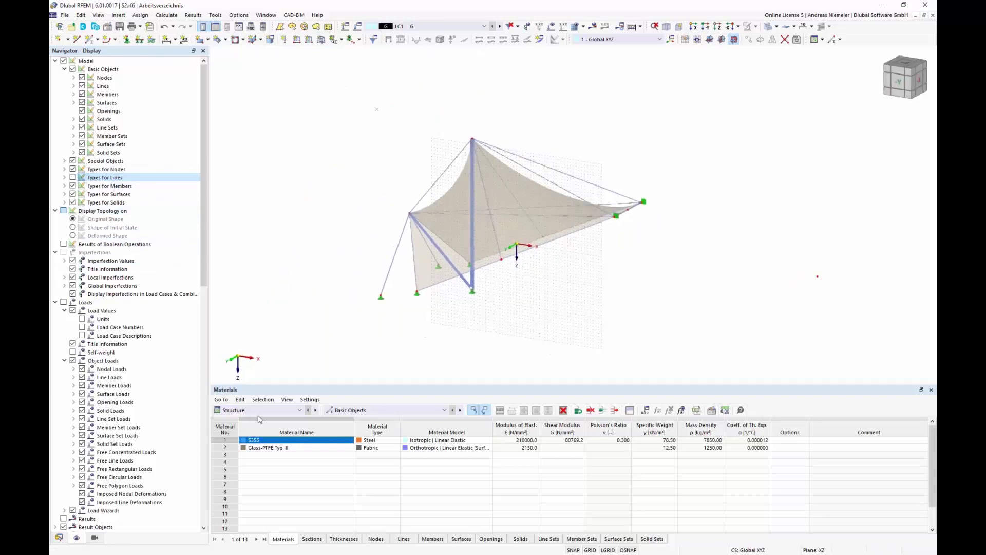
{"action": "left_click", "coordinate": [442, 26]}
{"action": "left_click", "coordinate": [446, 38]}
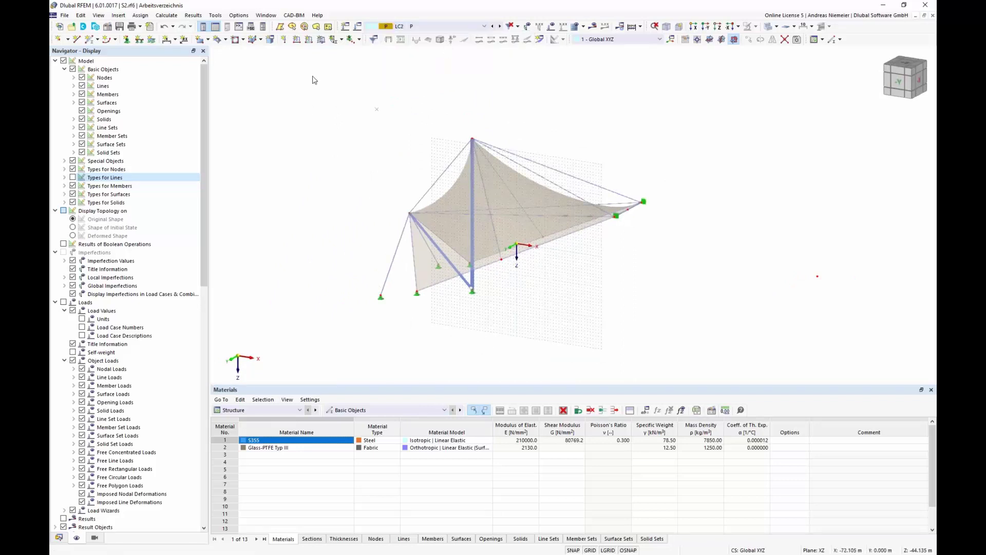
Step: Create a form-finding surface load in LC2 with the Standard method, Force definition, and 2 kN/m along both the x and y axes
{"action": "left_click", "coordinate": [322, 39]}
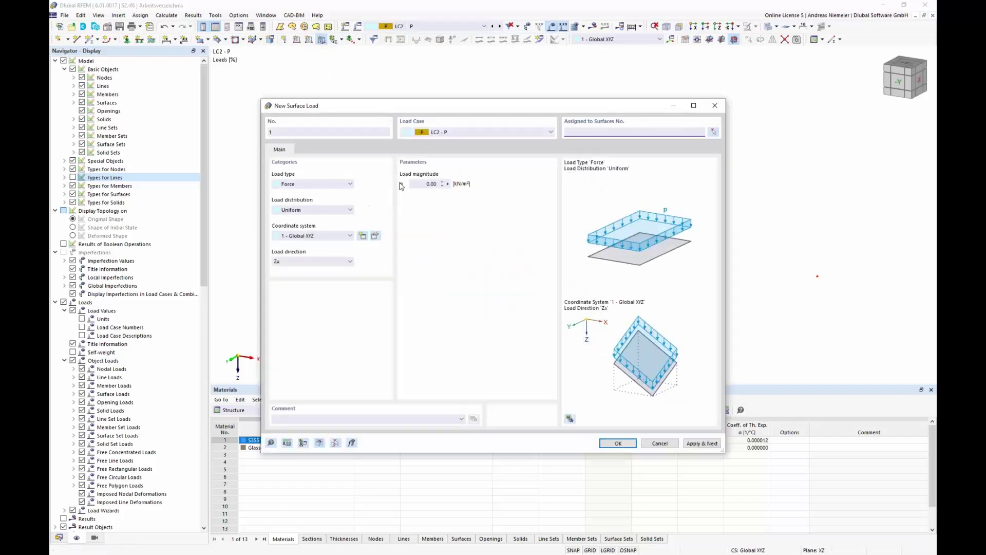
{"action": "left_click", "coordinate": [307, 185]}
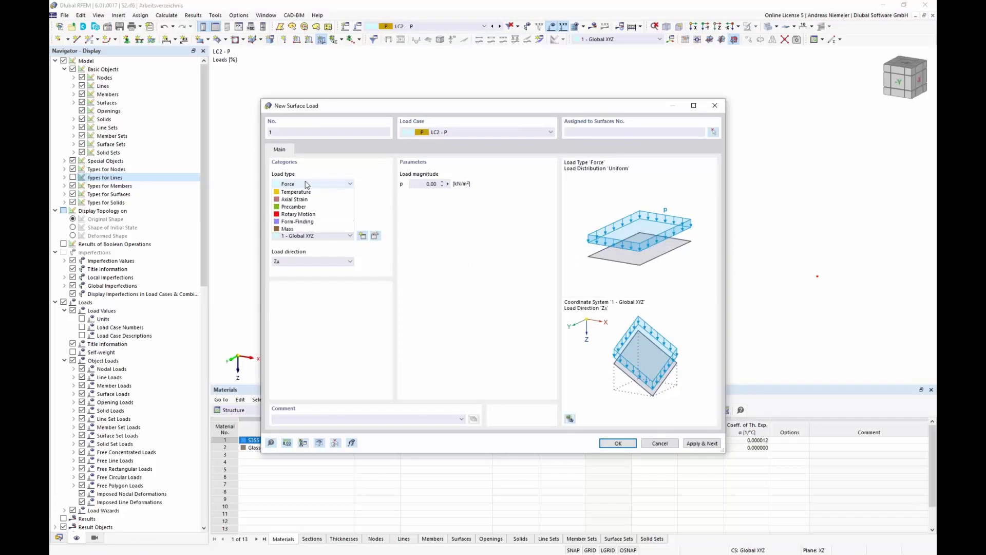
{"action": "left_click", "coordinate": [304, 234]}
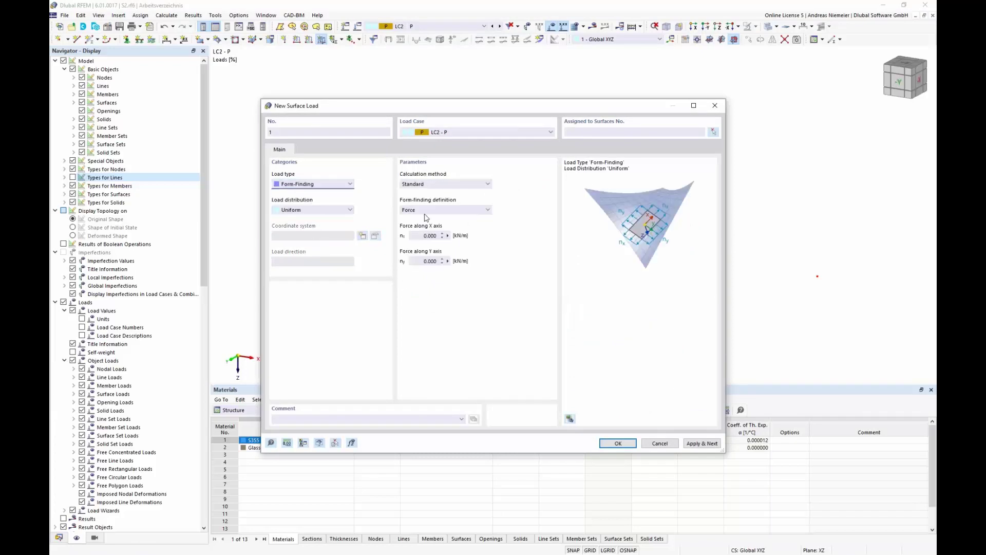
{"action": "left_click", "coordinate": [441, 186]}
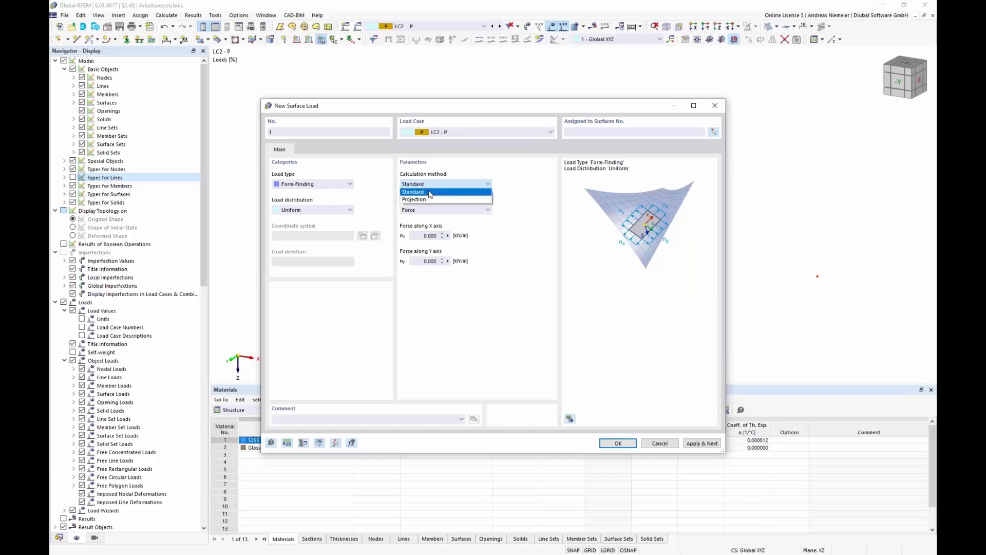
{"action": "left_click", "coordinate": [430, 192]}
{"action": "left_click", "coordinate": [430, 210]}
{"action": "left_click", "coordinate": [430, 219]}
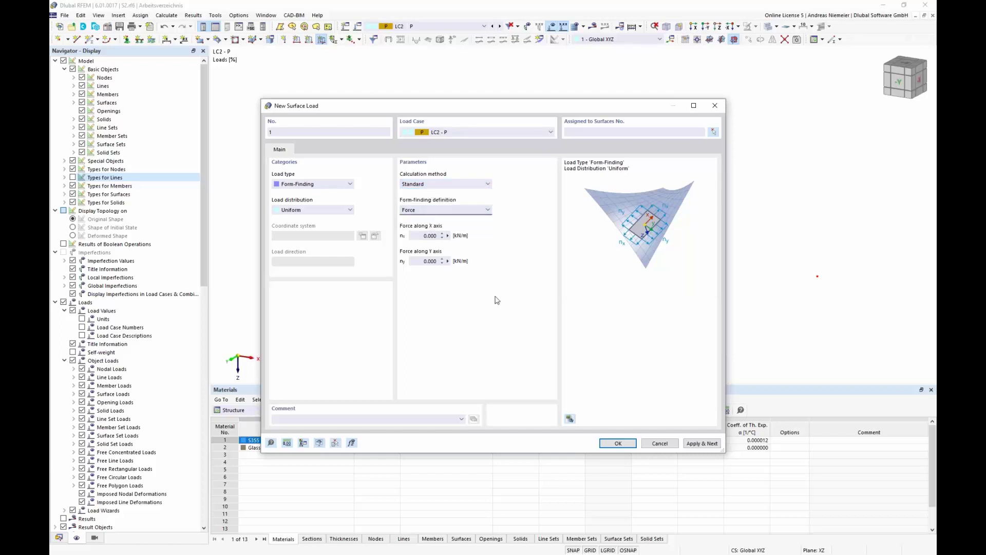
{"action": "left_click", "coordinate": [429, 235]}
{"action": "type", "text": "2"}
{"action": "key", "text": "Tab"}
{"action": "type", "text": "2"}
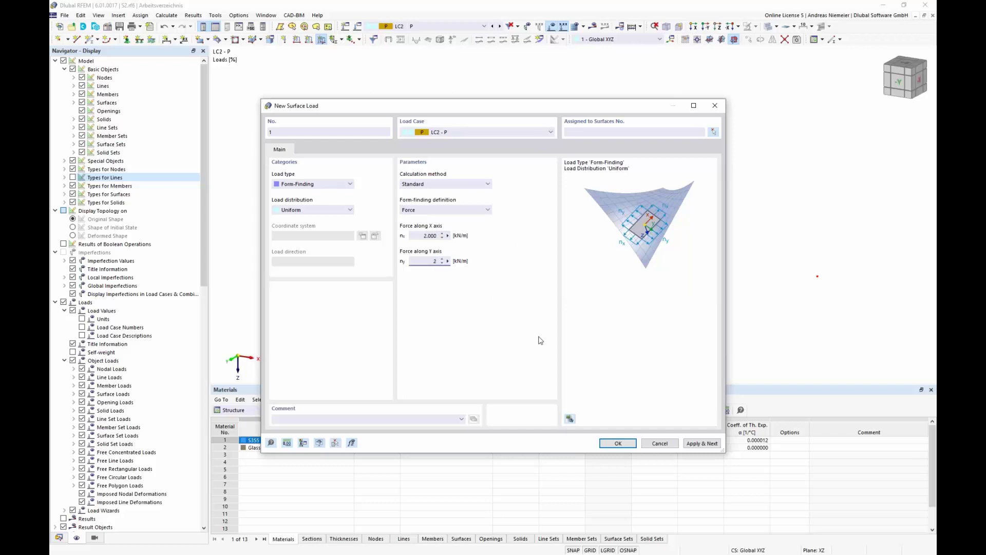
{"action": "left_click", "coordinate": [630, 445]}
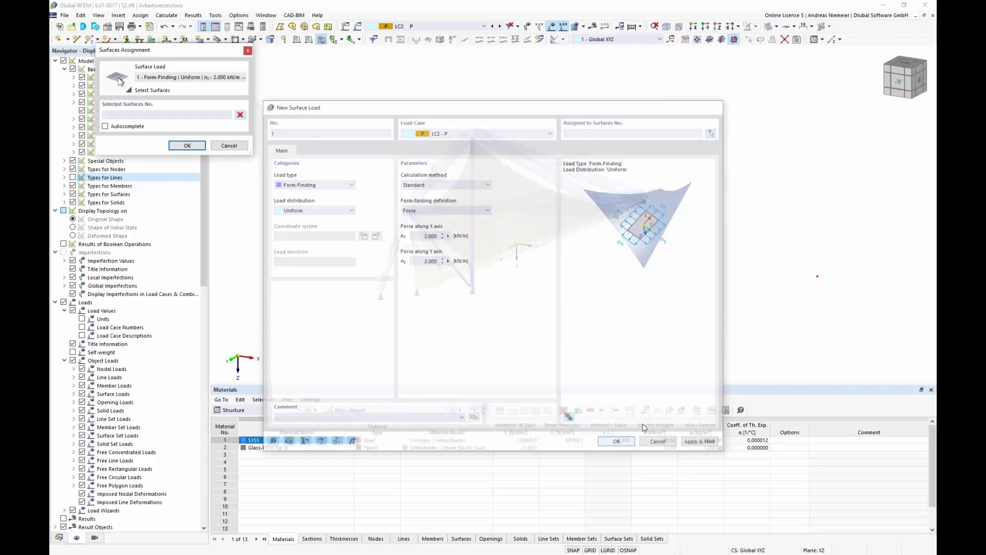
Step: Assign the form-finding surface load to all membrane surfaces
{"action": "left_click_drag", "start_coordinate": [682, 346], "coordinate": [350, 119]}
{"action": "left_click", "coordinate": [200, 147]}
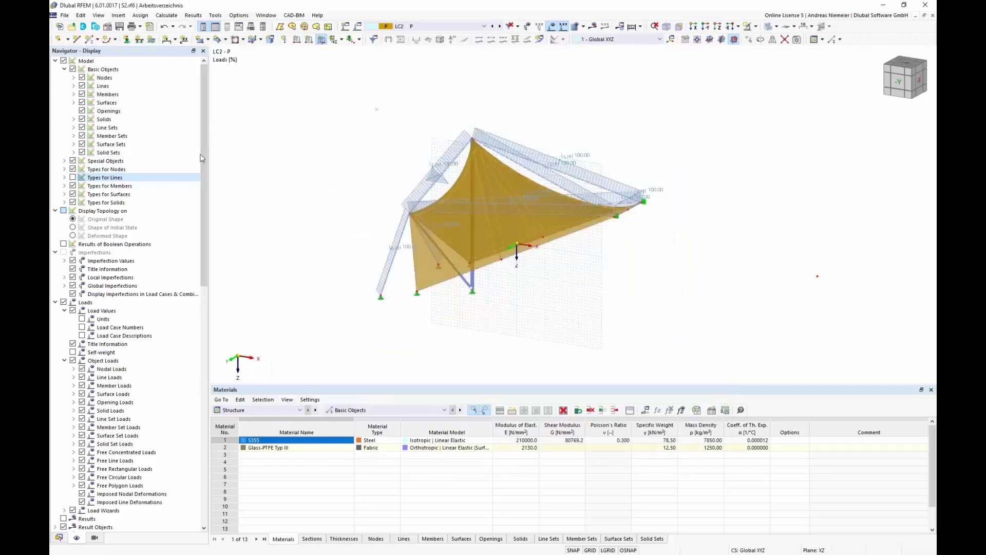
{"action": "right_click", "coordinate": [523, 341]}
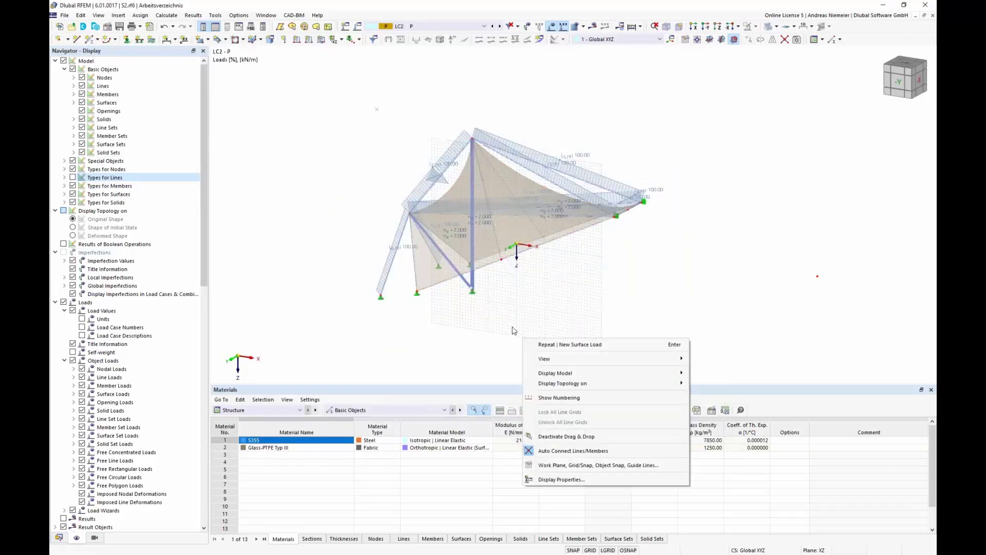
{"action": "left_click", "coordinate": [512, 327]}
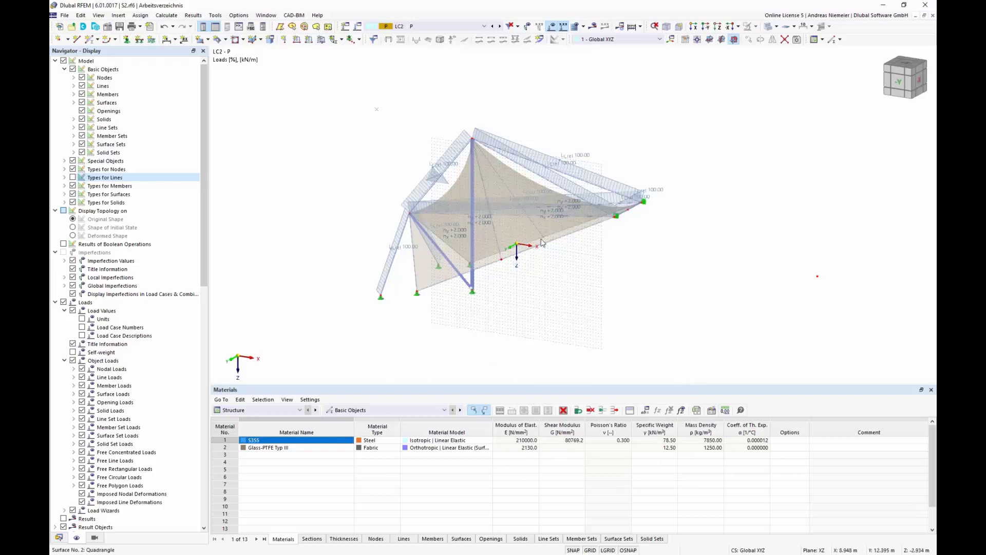
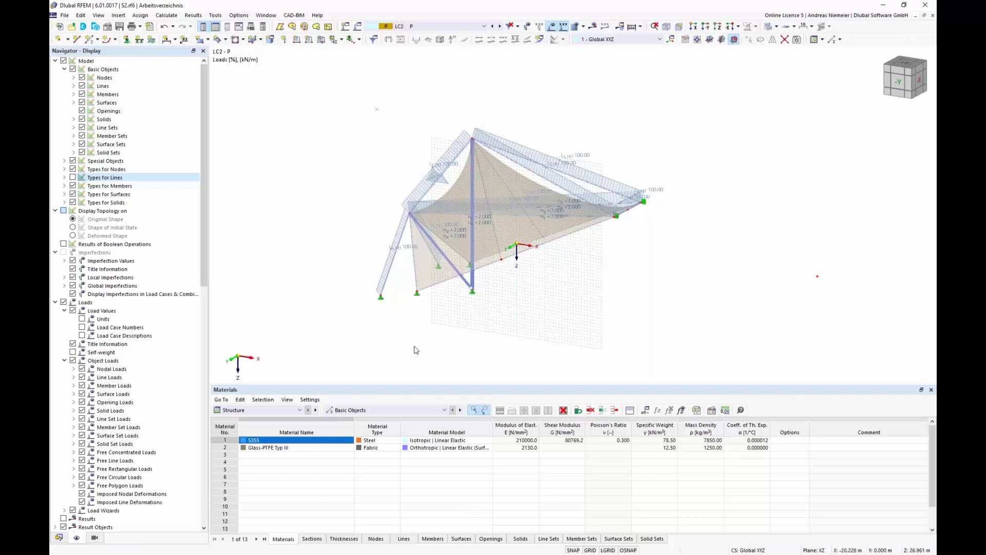
Step: Limit the visible objects to the members with section 6 - ROUND 20/H
{"action": "left_click", "coordinate": [95, 538]}
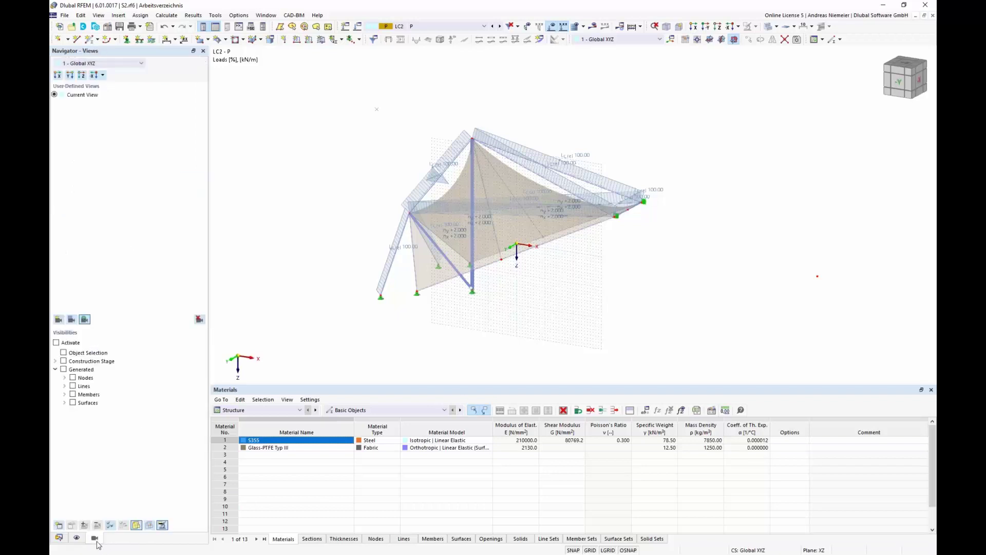
{"action": "left_click", "coordinate": [64, 395]}
{"action": "left_click", "coordinate": [74, 411]}
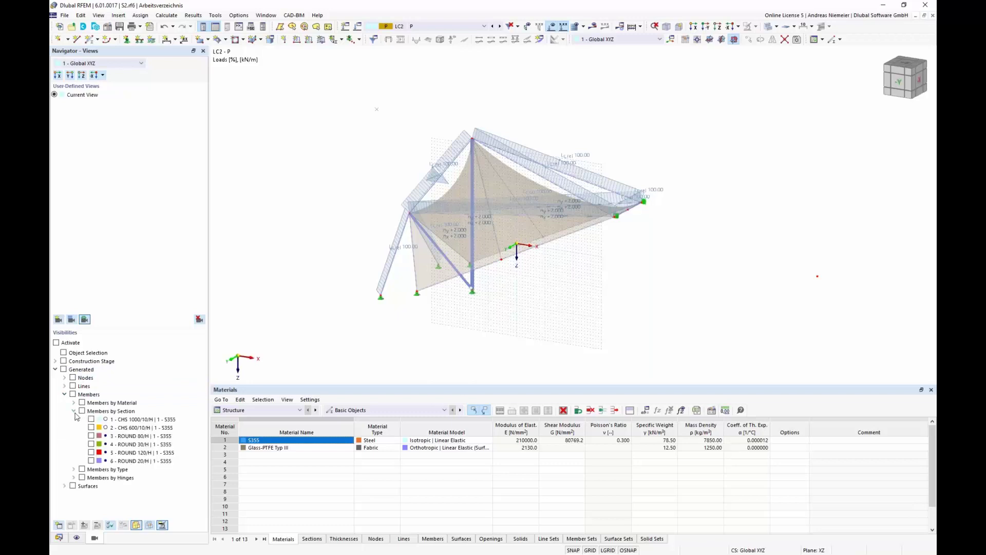
{"action": "left_click", "coordinate": [91, 461]}
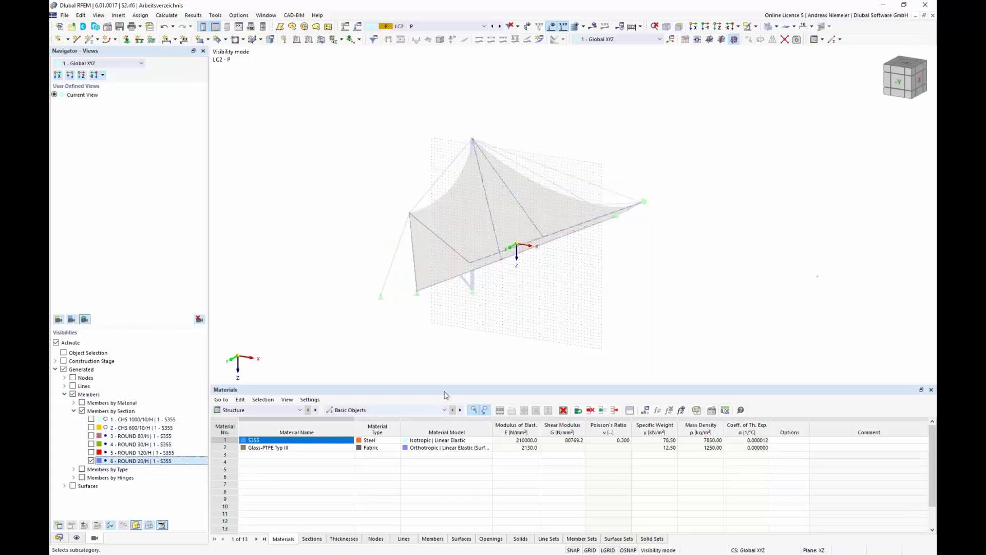
{"action": "middle_click_drag", "start_coordinate": [598, 288], "coordinate": [578, 298], "text": "ctrl"}
{"action": "scroll", "coordinate": [579, 298], "scroll_direction": "down", "scroll_amount": 1}
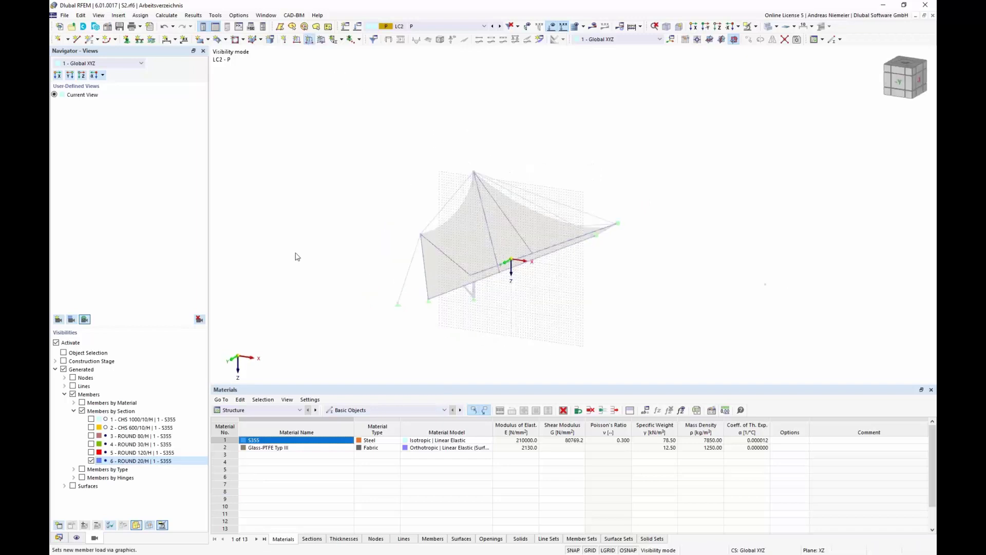
Step: Start a new member load of type Form-Finding with Force as its definition type
{"action": "left_click", "coordinate": [429, 192]}
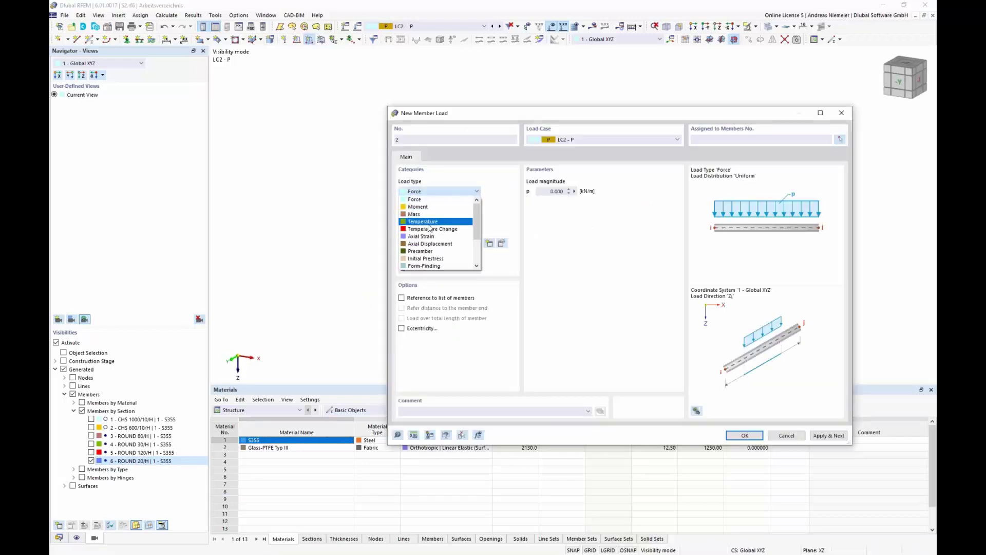
{"action": "left_click", "coordinate": [432, 266]}
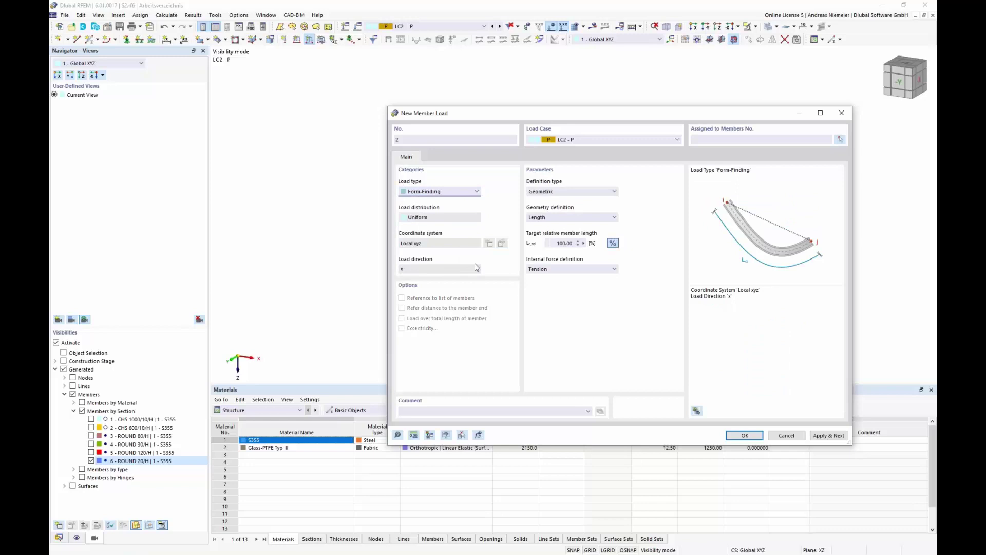
{"action": "left_click", "coordinate": [577, 192]}
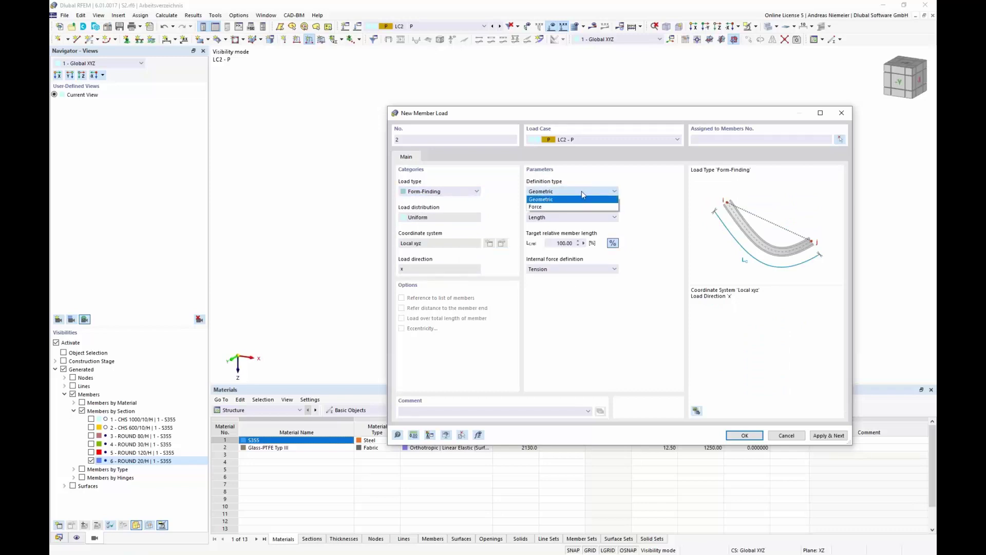
{"action": "left_click", "coordinate": [569, 207]}
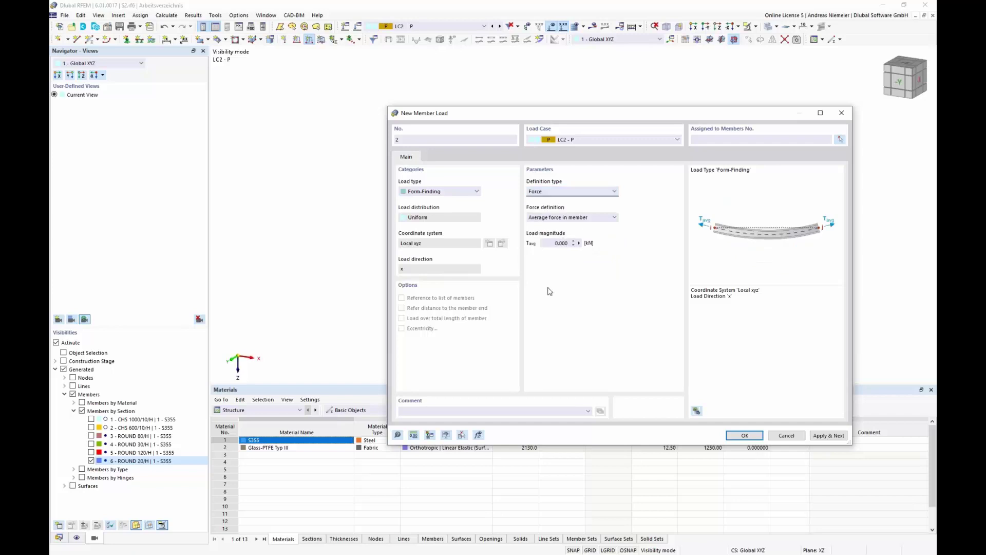
Step: Review the available force definitions for the member load, ending on Average force in member
{"action": "left_click", "coordinate": [569, 218]}
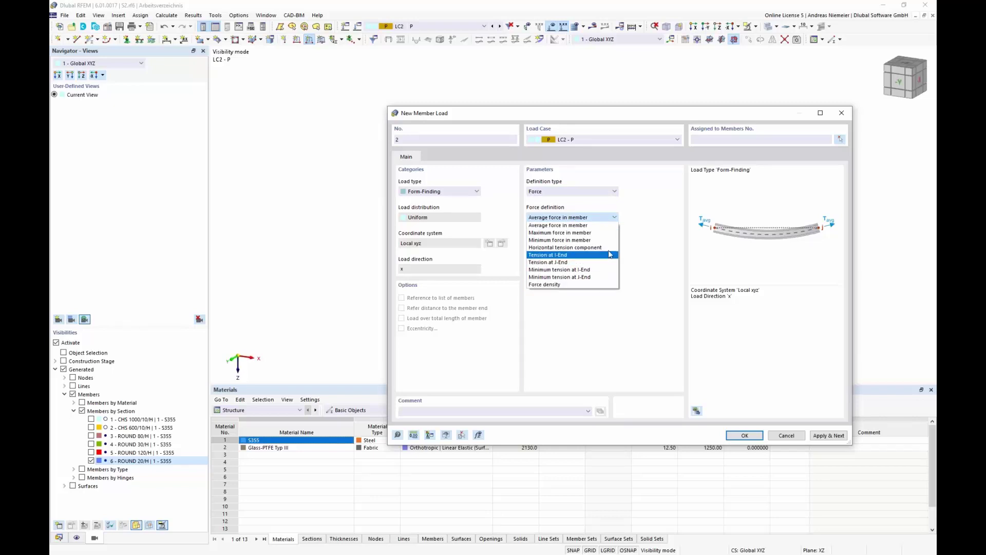
{"action": "left_click", "coordinate": [563, 233]}
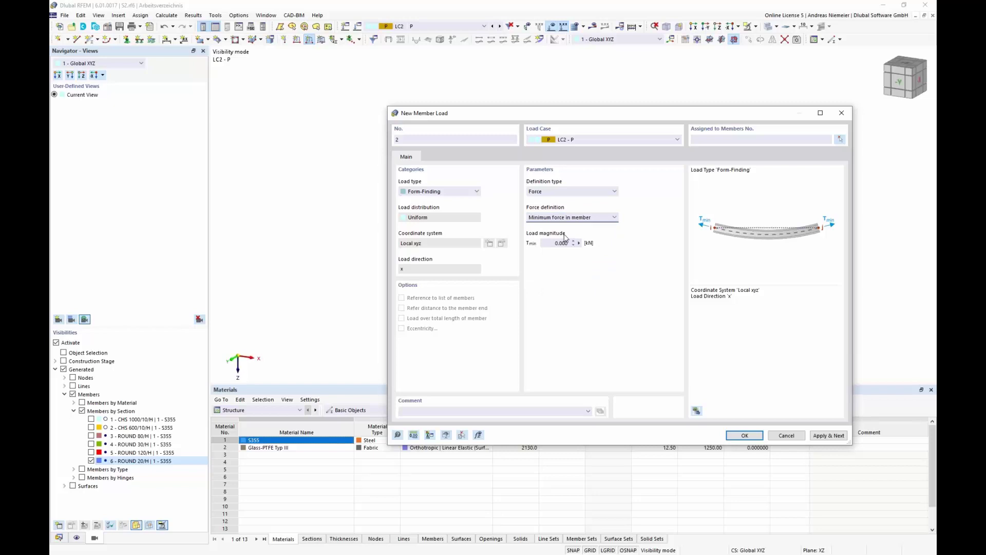
{"action": "key", "text": "Down"}
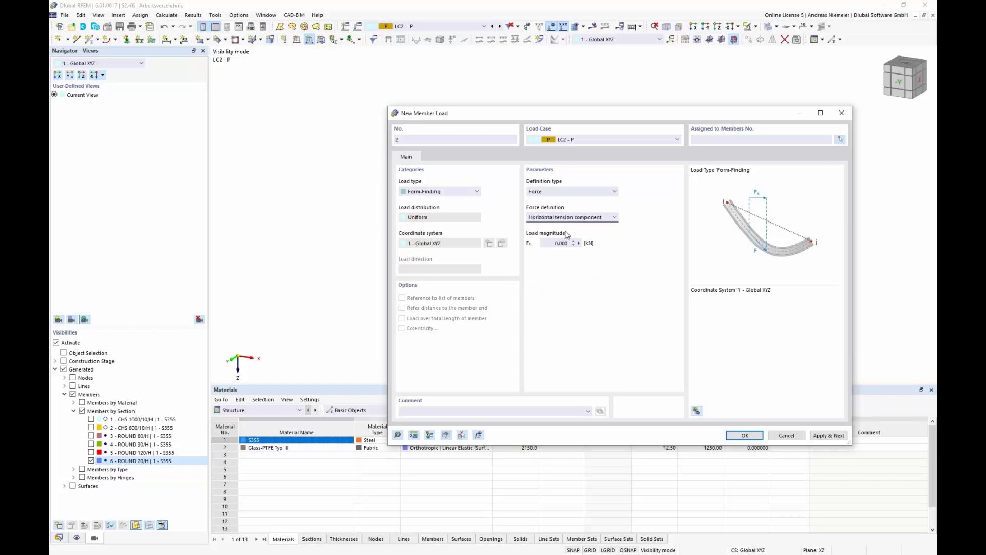
{"action": "key", "text": "Down"}
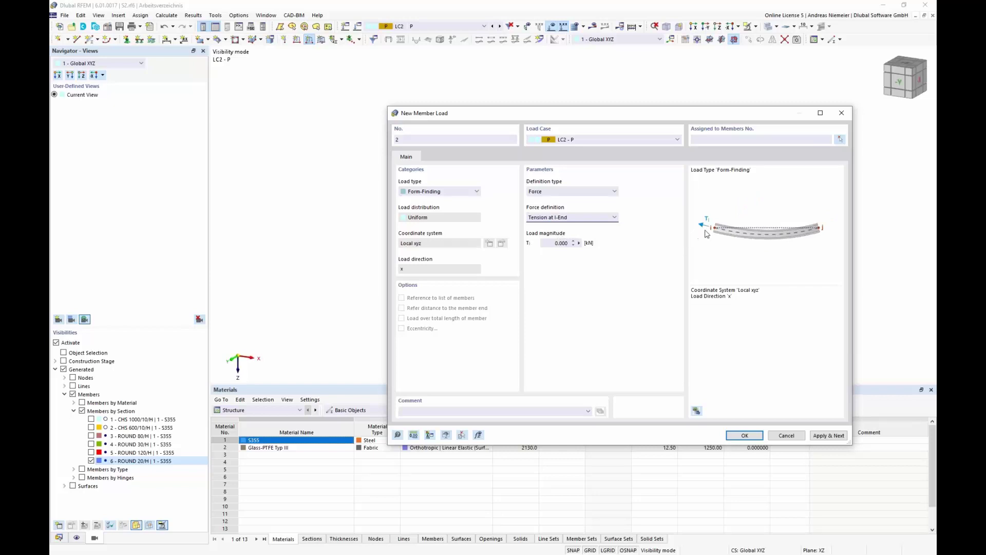
{"action": "key", "text": "Down"}
{"action": "key", "text": "Down"}
{"action": "key", "text": "Down"}
{"action": "key", "text": "Down"}
{"action": "left_click", "coordinate": [579, 220]}
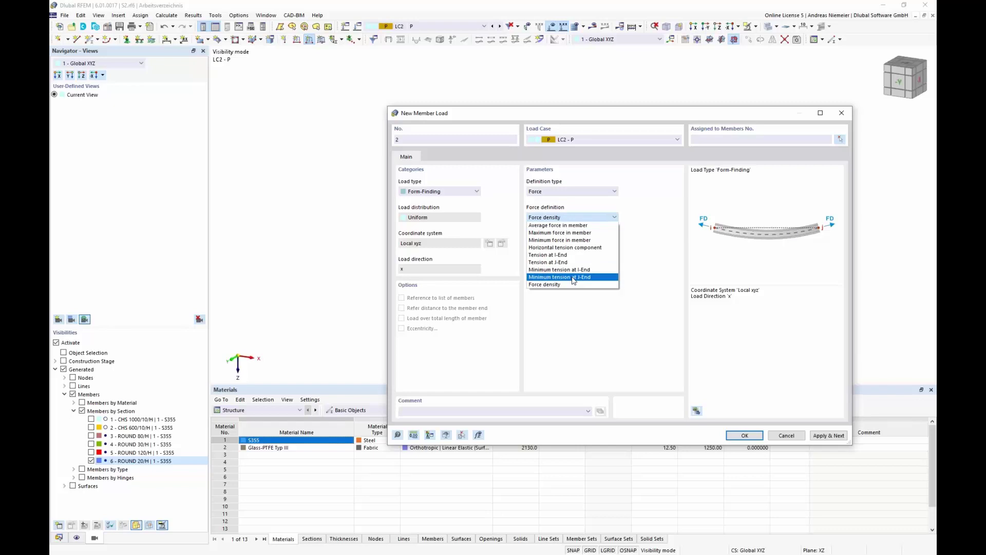
{"action": "left_click", "coordinate": [558, 225]}
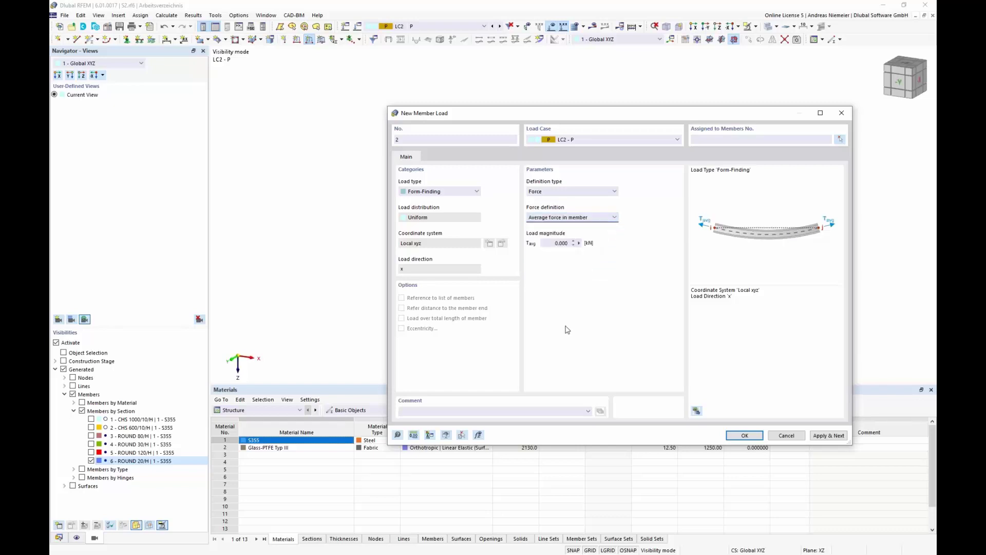
Step: Set the average member force to 50 kN and assign the load to all visible ROUND 20/H members
{"action": "double_click", "coordinate": [556, 245]}
{"action": "type", "text": "50"}
{"action": "left_click", "coordinate": [746, 436]}
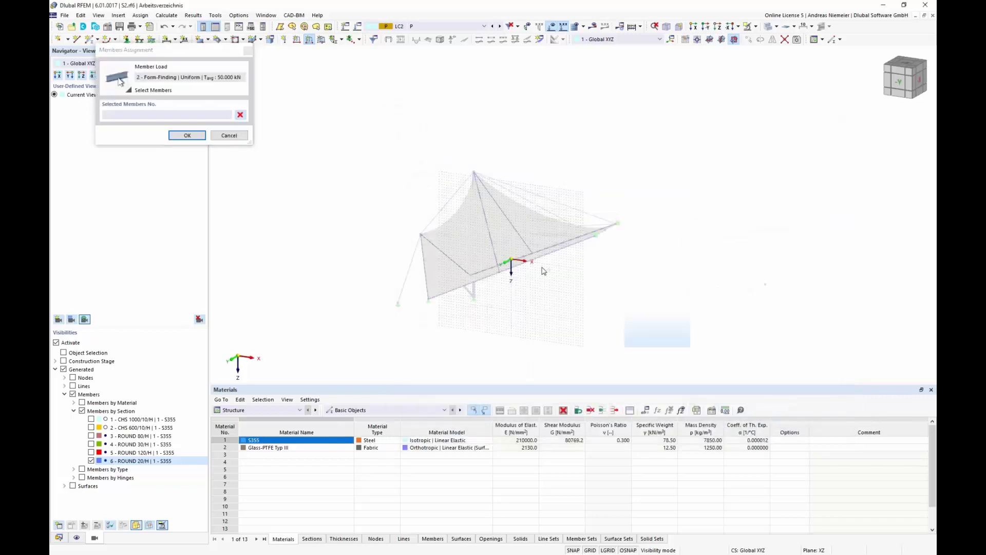
{"action": "left_click_drag", "start_coordinate": [358, 130], "coordinate": [358, 130]}
{"action": "left_click", "coordinate": [187, 135]}
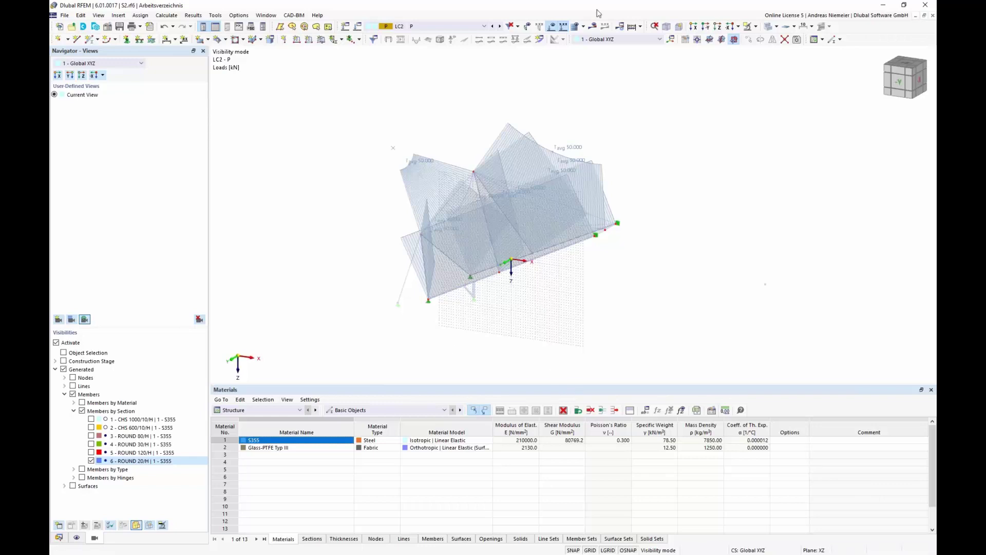
Step: Restore the display of the complete model and hide the loads
{"action": "left_click", "coordinate": [755, 28]}
{"action": "left_click", "coordinate": [784, 88]}
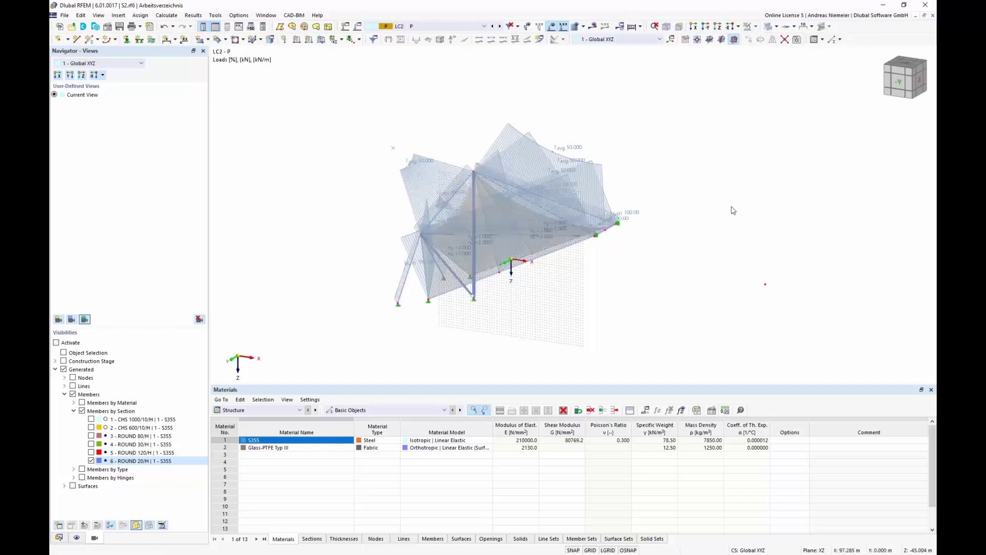
{"action": "middle_click_drag", "start_coordinate": [715, 206], "coordinate": [598, 210], "text": "ctrl"}
{"action": "left_click", "coordinate": [553, 28]}
{"action": "middle_click_drag", "start_coordinate": [498, 312], "coordinate": [430, 316]}
{"action": "middle_click_drag", "start_coordinate": [484, 310], "coordinate": [524, 307], "text": "ctrl"}
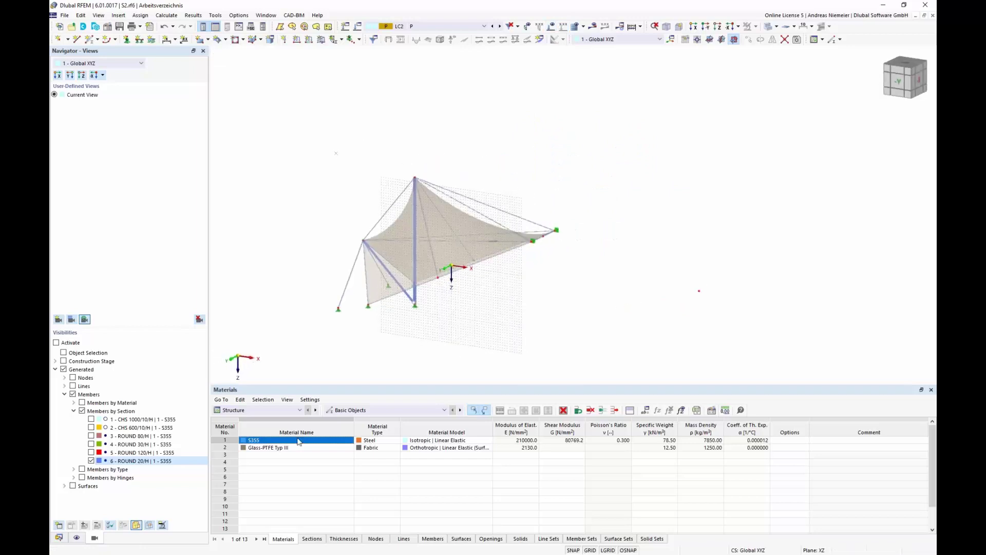
Step: Create a construction stage named "Shape 2 on Shape 1" continuing from CS1, and enable changes to surfaces and line supports
{"action": "left_click", "coordinate": [57, 538]}
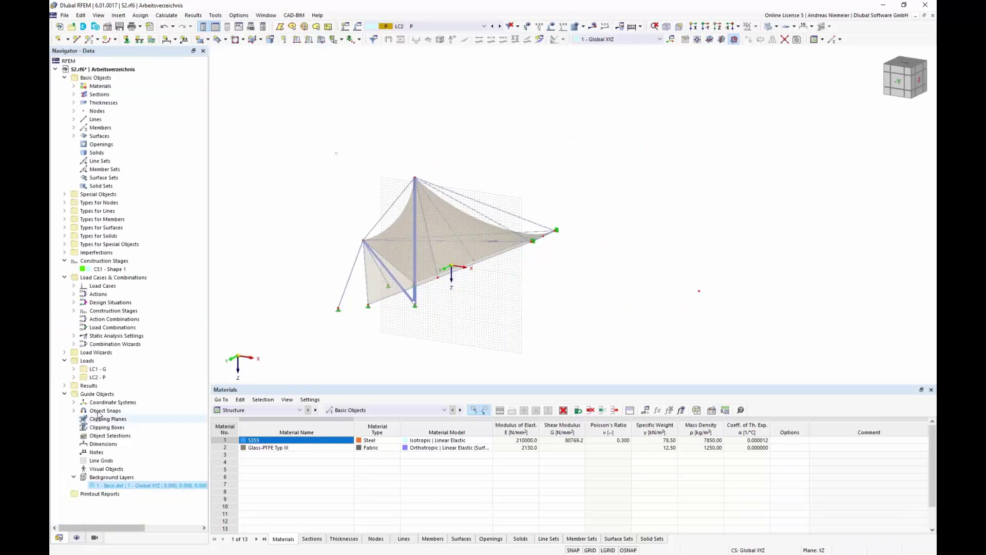
{"action": "right_click", "coordinate": [97, 262]}
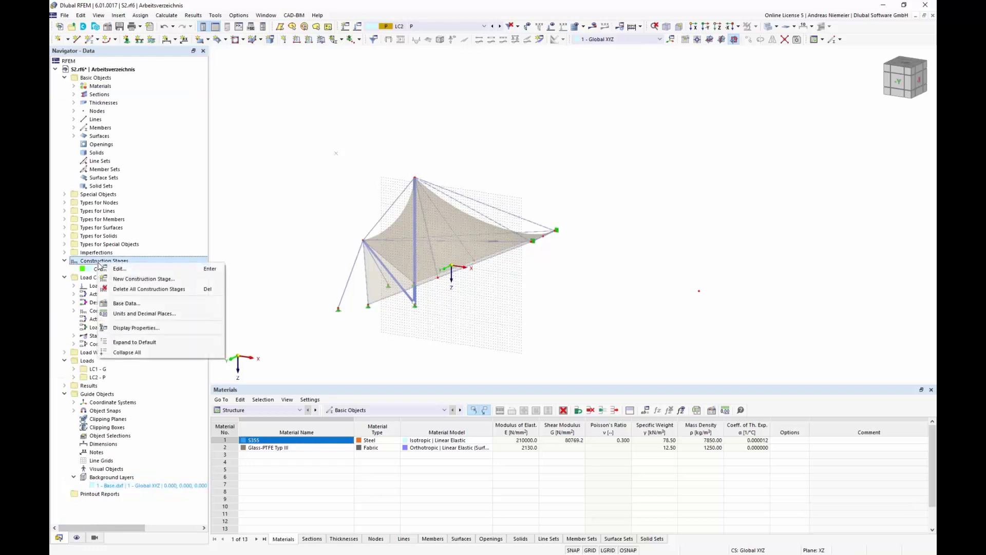
{"action": "left_click", "coordinate": [119, 279]}
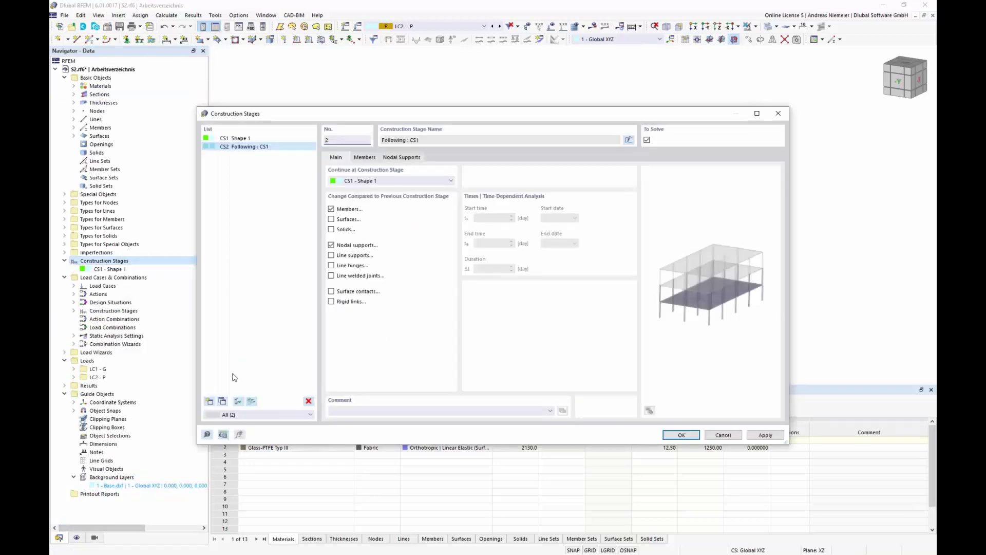
{"action": "left_click", "coordinate": [629, 140]}
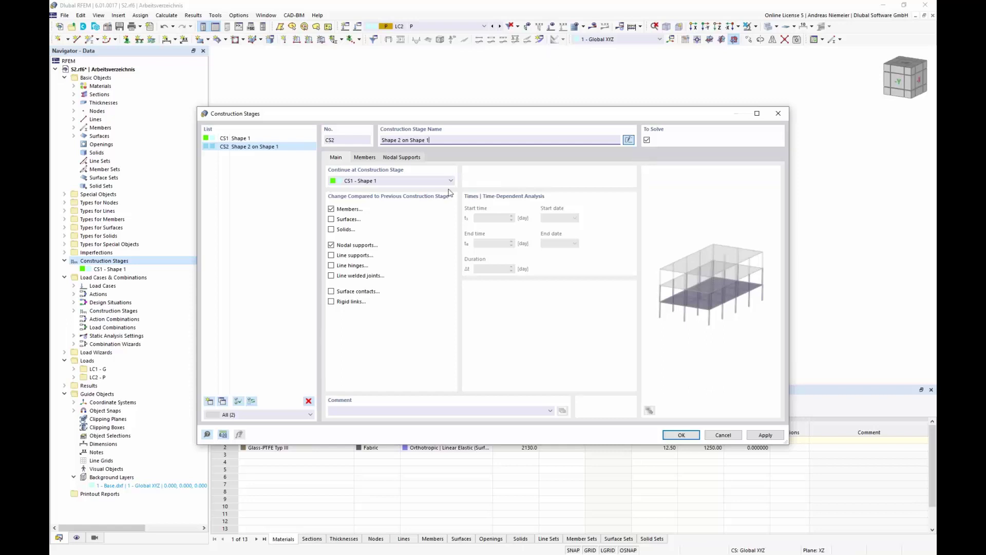
{"action": "left_click", "coordinate": [331, 219]}
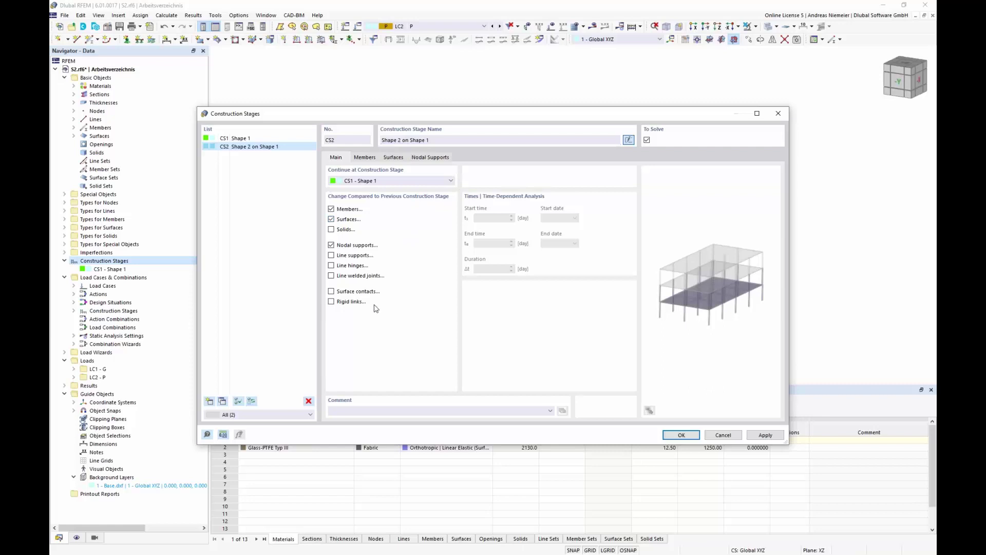
{"action": "left_click", "coordinate": [331, 256]}
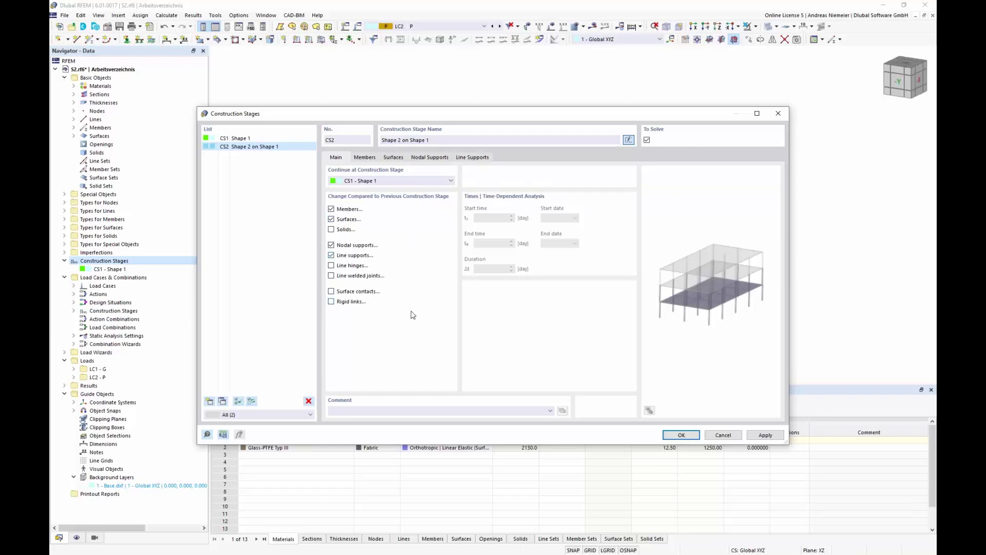
Step: Activate all members, surfaces and supports in construction stage CS2 and save the stage
{"action": "left_click", "coordinate": [368, 159]}
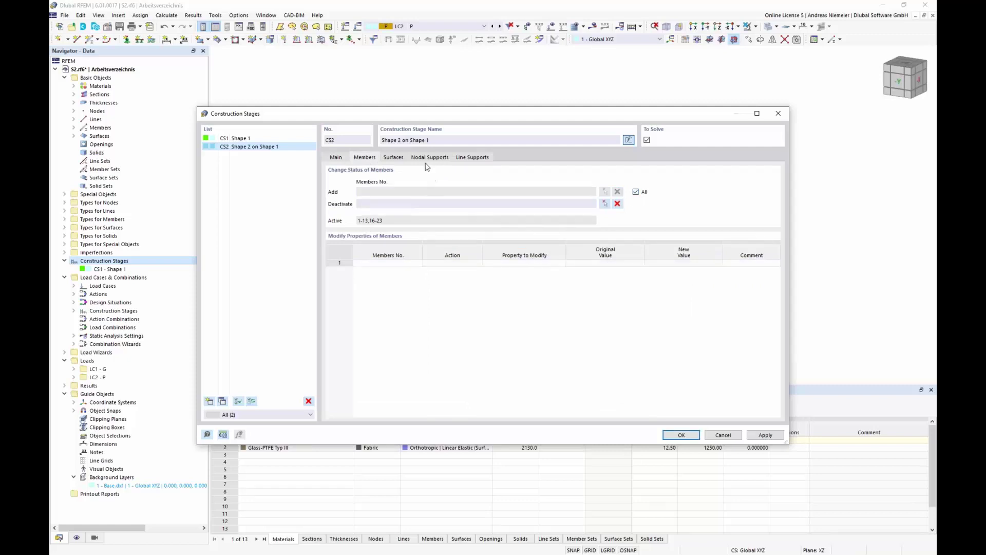
{"action": "left_click", "coordinate": [397, 158]}
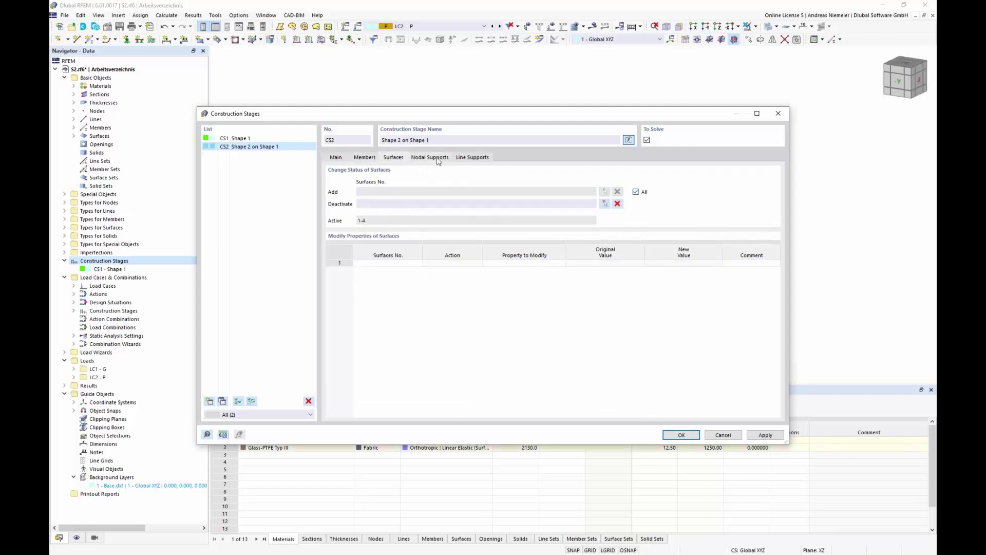
{"action": "left_click", "coordinate": [437, 157]}
{"action": "left_click", "coordinate": [472, 158]}
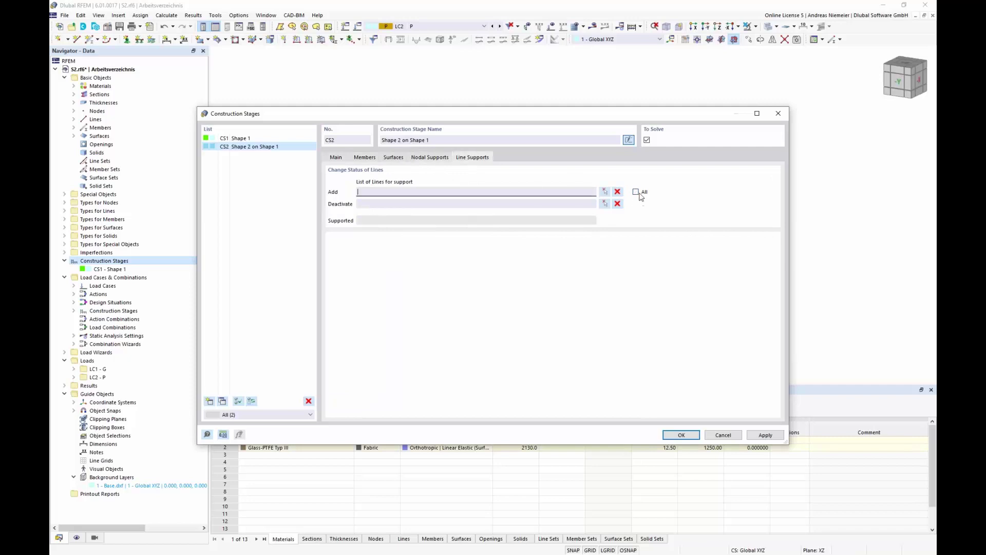
{"action": "left_click", "coordinate": [636, 192]}
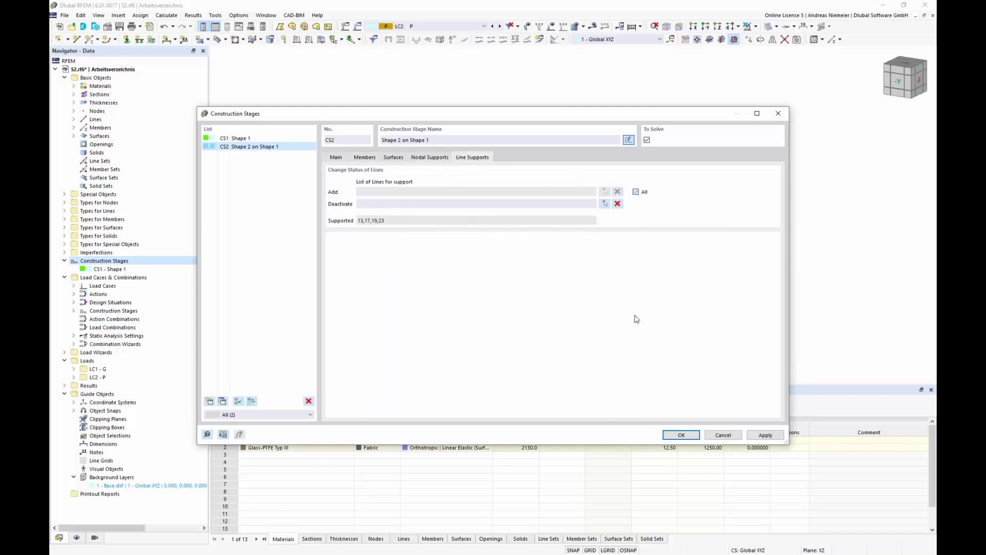
{"action": "left_click", "coordinate": [682, 435]}
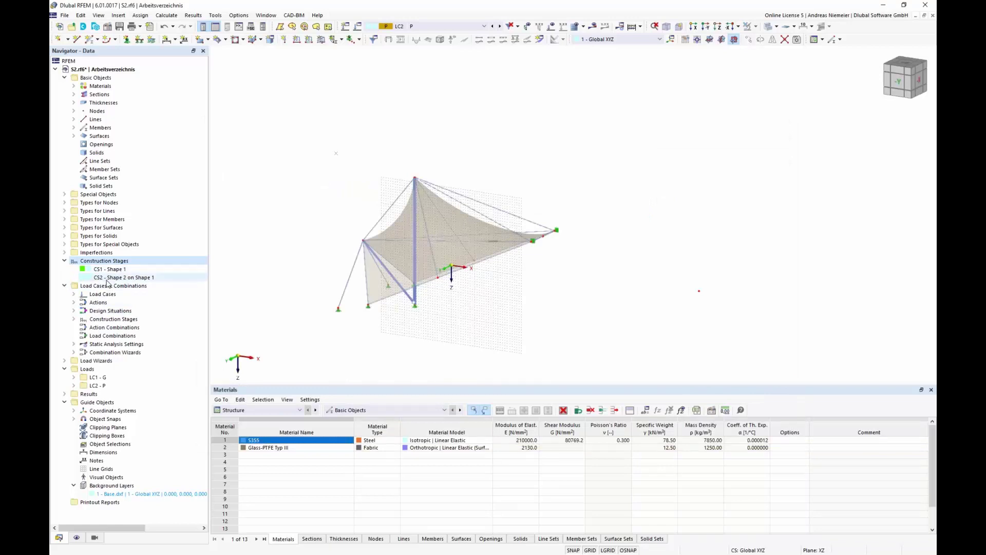
Step: Open the construction stage settings in the load cases and combinations for CS1 Shape 1
{"action": "left_click", "coordinate": [358, 27]}
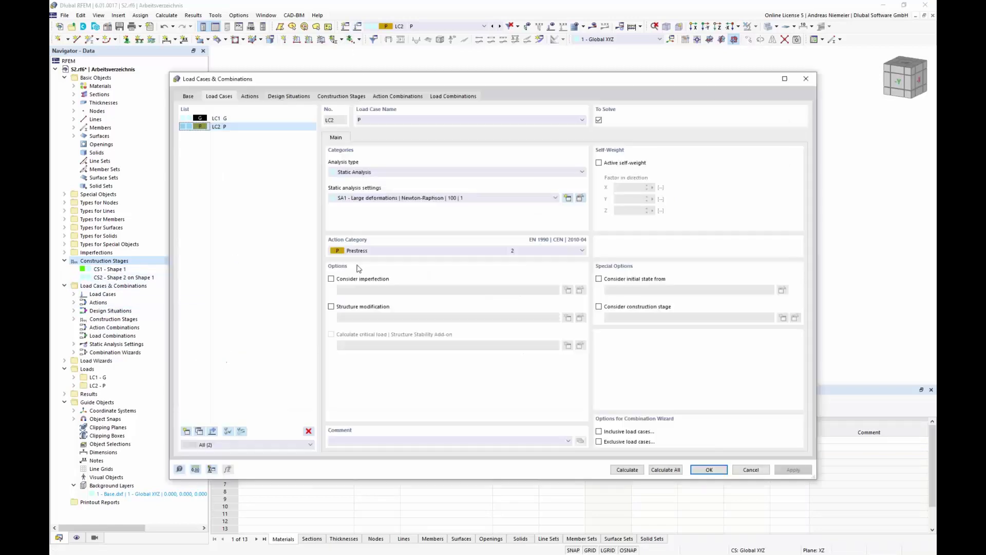
{"action": "left_click", "coordinate": [348, 97]}
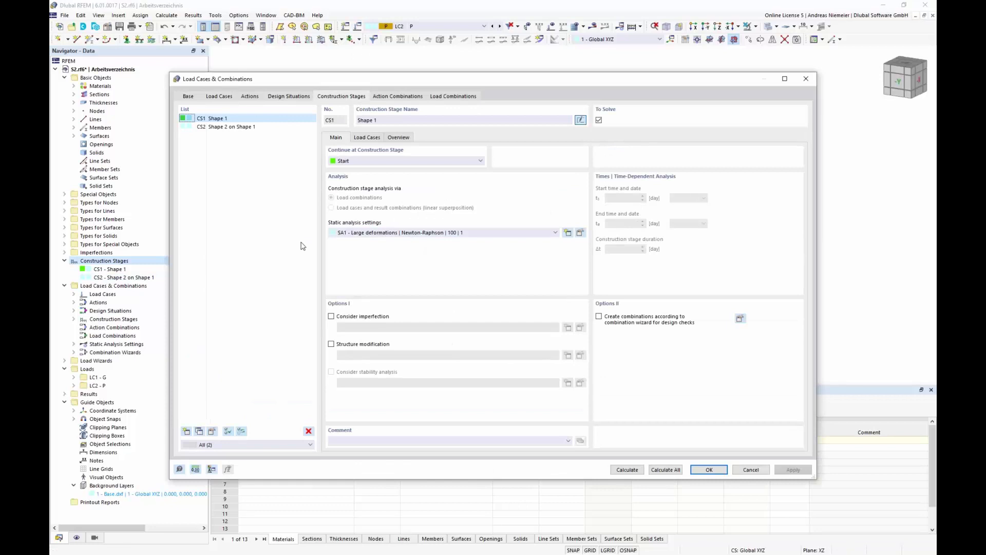
Step: Check the load cases assigned to construction stages CS1 and CS2, and calculate CS2
{"action": "left_click", "coordinate": [367, 138]}
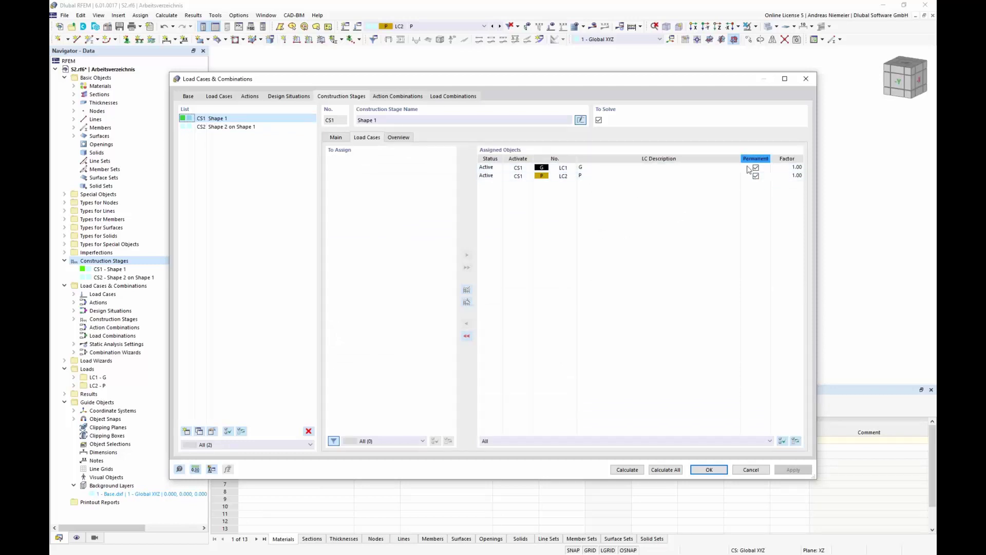
{"action": "left_click", "coordinate": [257, 127]}
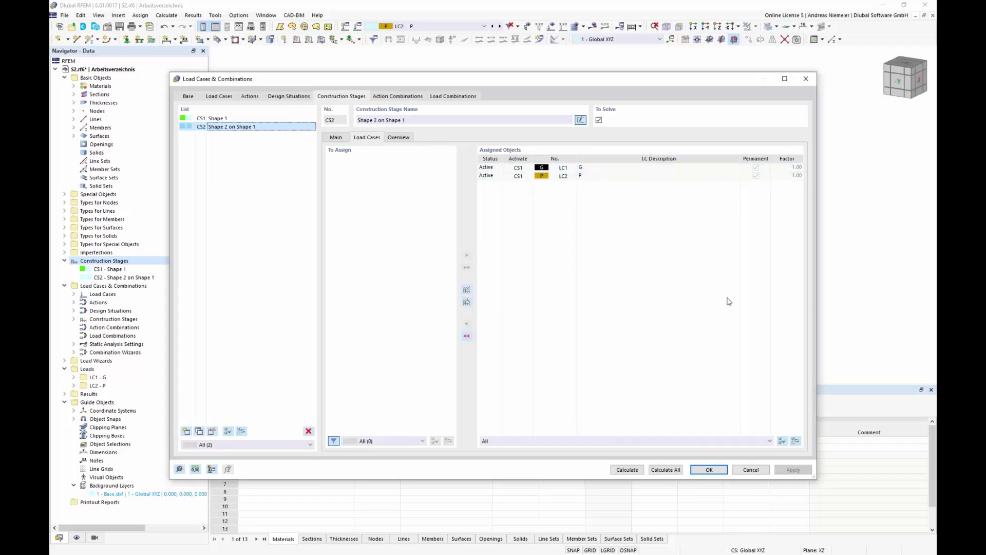
{"action": "left_click", "coordinate": [627, 469]}
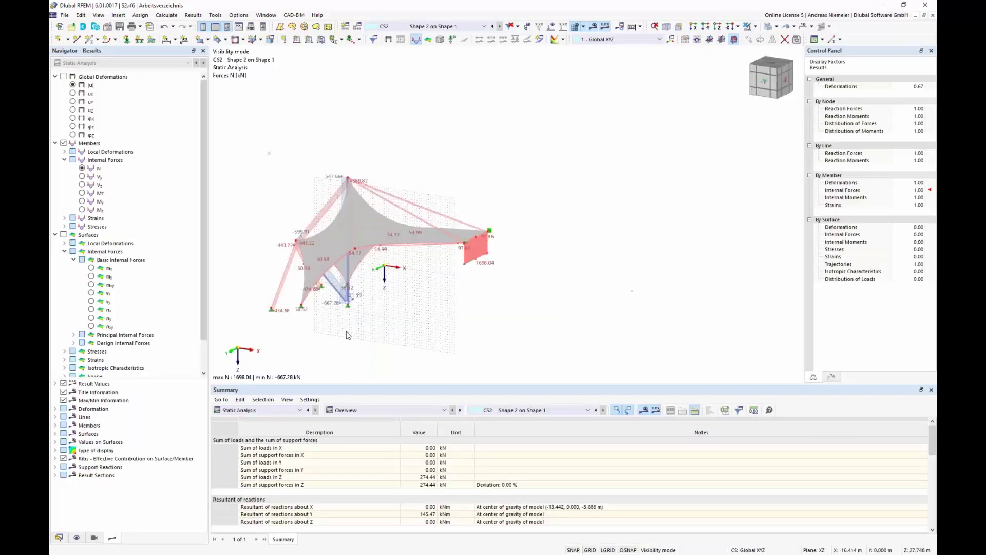
Step: Inspect the member axial forces for CS2 and display the surface axial forces nx and ny
{"action": "middle_click_drag", "start_coordinate": [364, 322], "coordinate": [499, 297]}
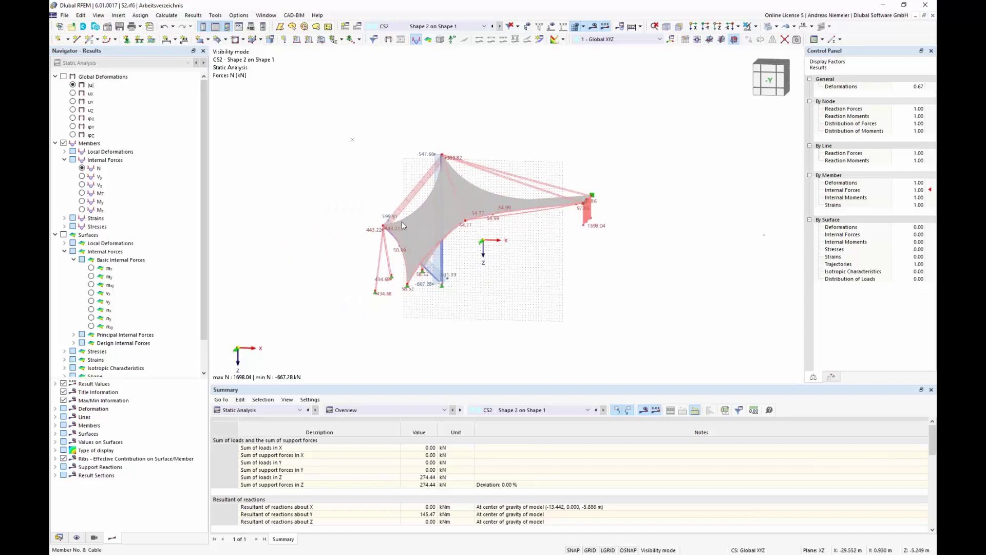
{"action": "scroll", "coordinate": [402, 221], "scroll_direction": "up", "scroll_amount": 2}
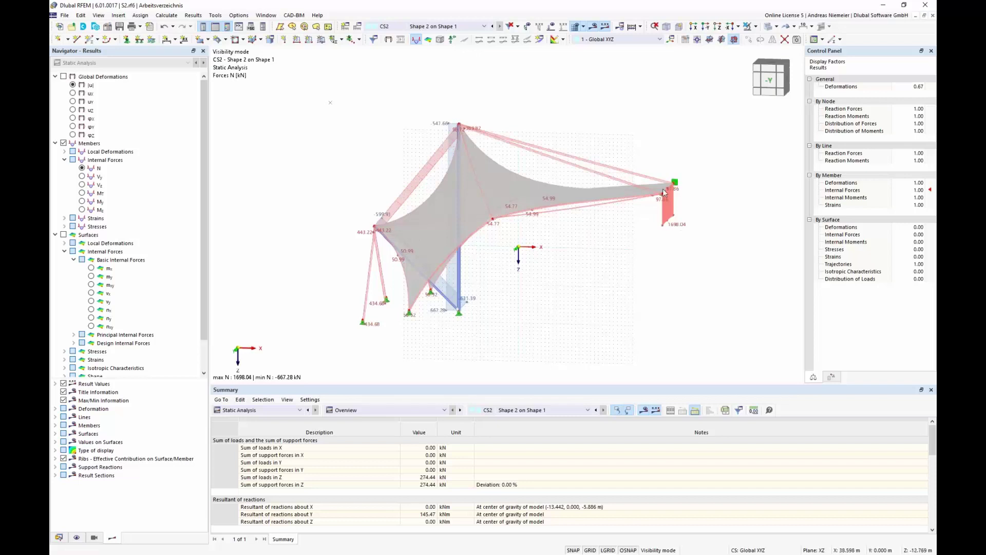
{"action": "middle_click_drag", "start_coordinate": [601, 235], "coordinate": [544, 251]}
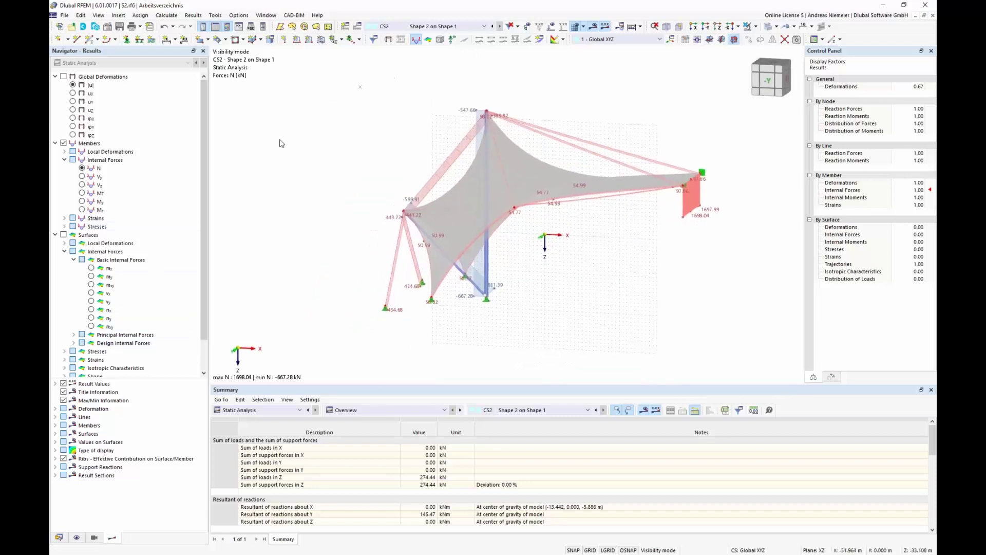
{"action": "left_click", "coordinate": [91, 310]}
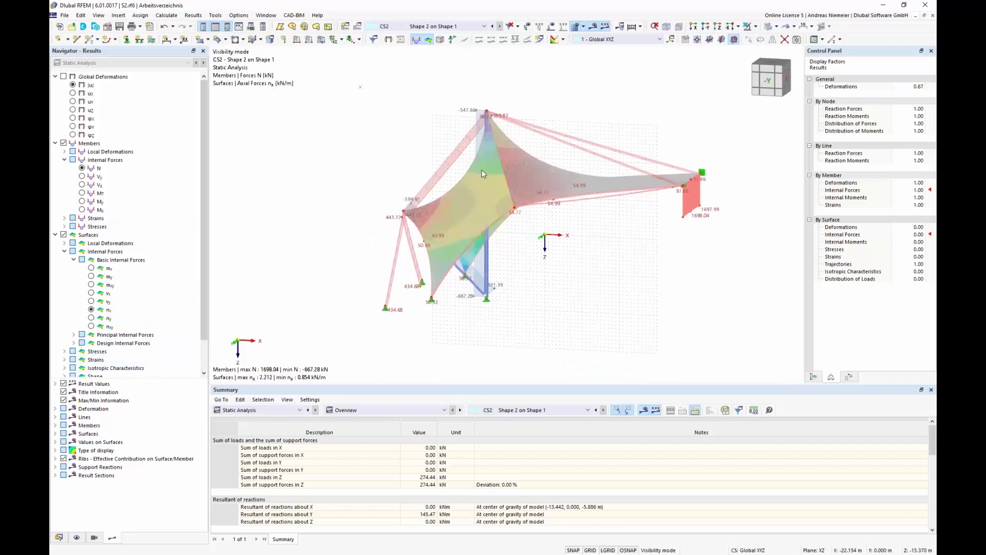
{"action": "left_click", "coordinate": [91, 318]}
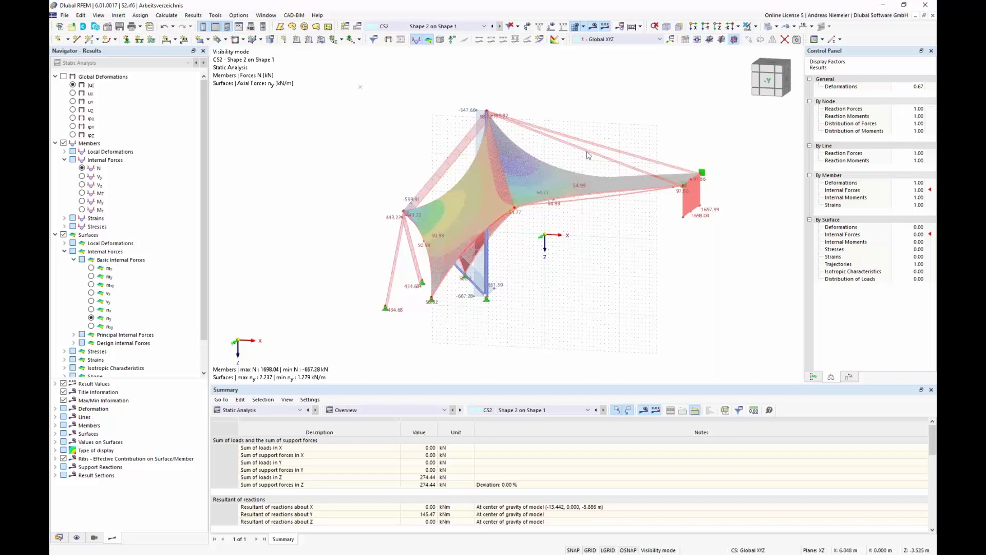
Step: Show the results of construction stage CS1 (Shape 1) for comparison with CS2
{"action": "left_click", "coordinate": [461, 27]}
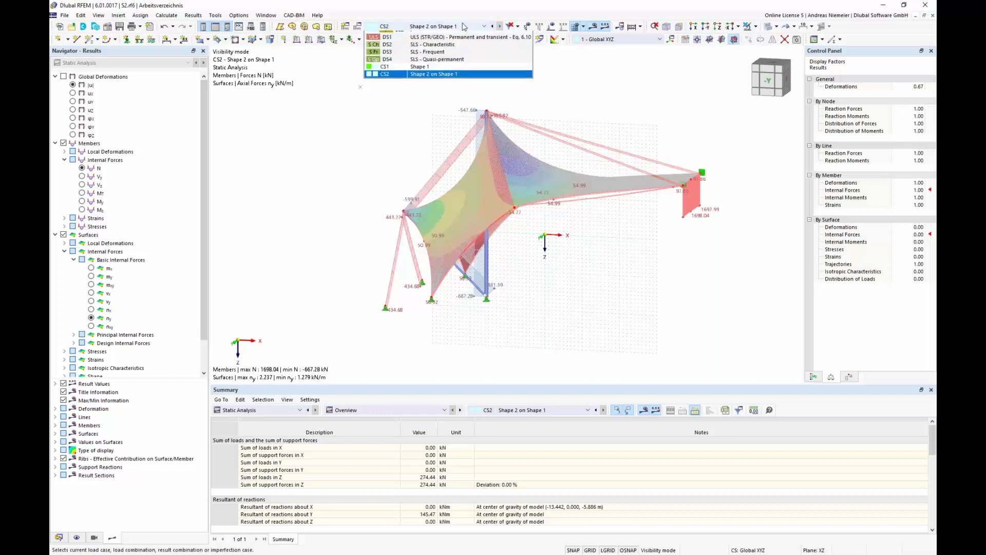
{"action": "left_click", "coordinate": [434, 86]}
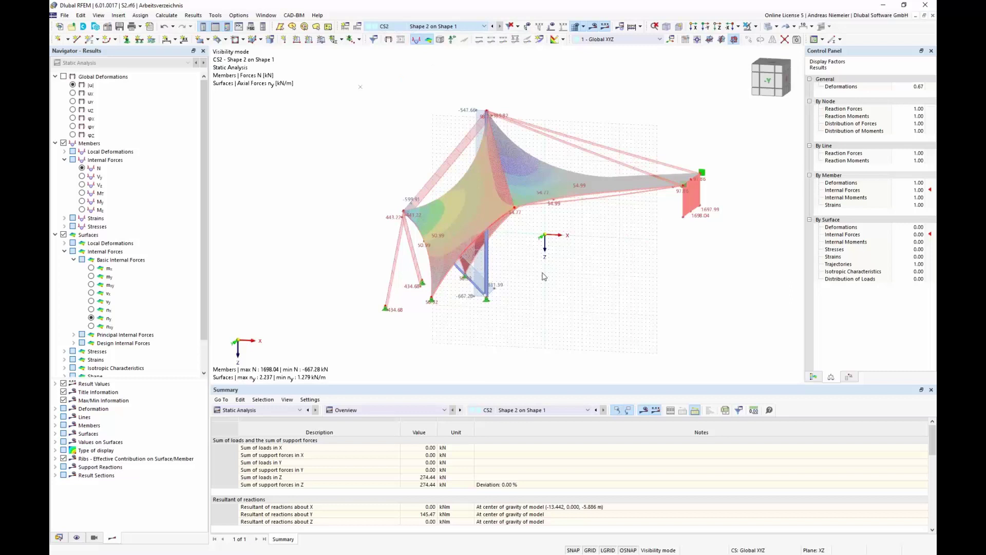
{"action": "key", "text": "Up"}
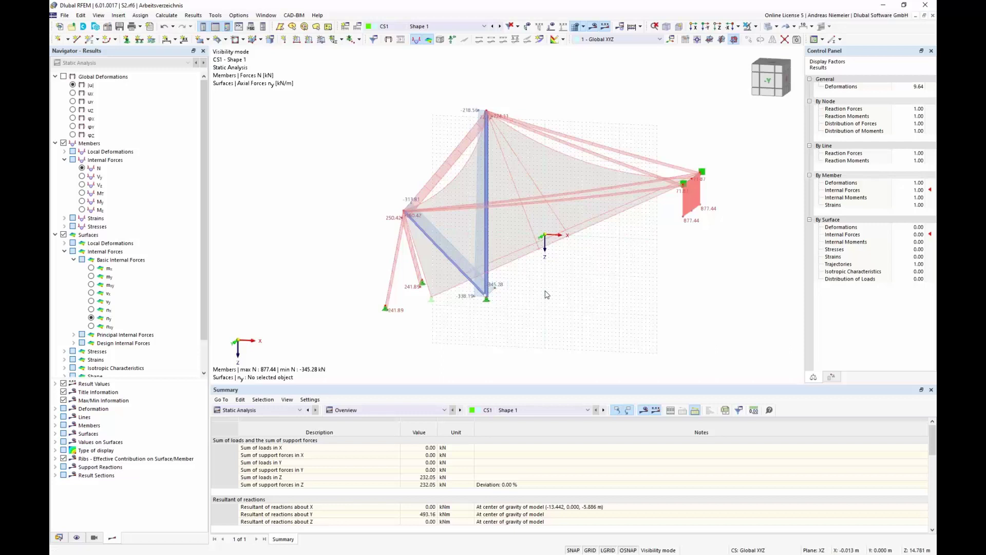
Step: Show the load cases table and add load case LC3 named Q with static analysis
{"action": "left_click", "coordinate": [65, 537]}
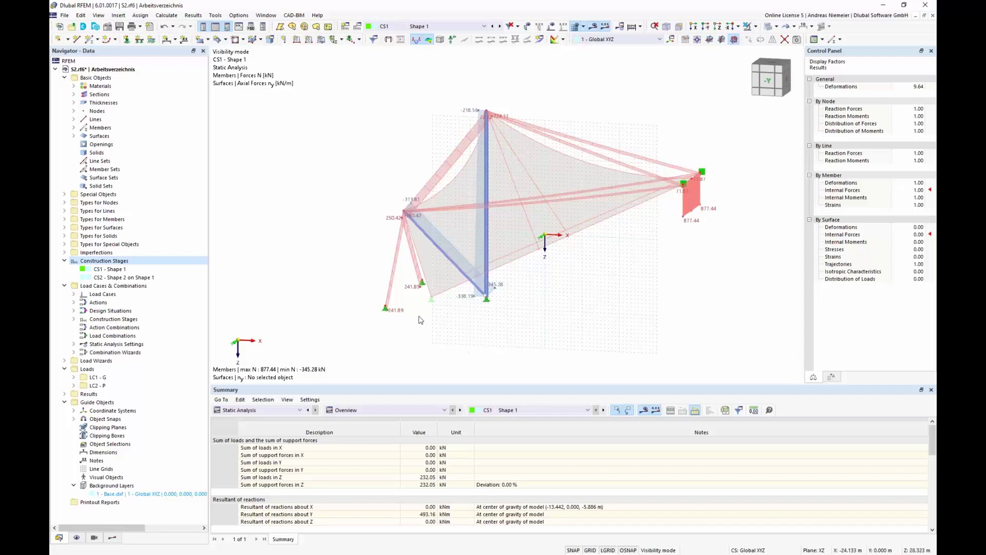
{"action": "left_click", "coordinate": [270, 410]}
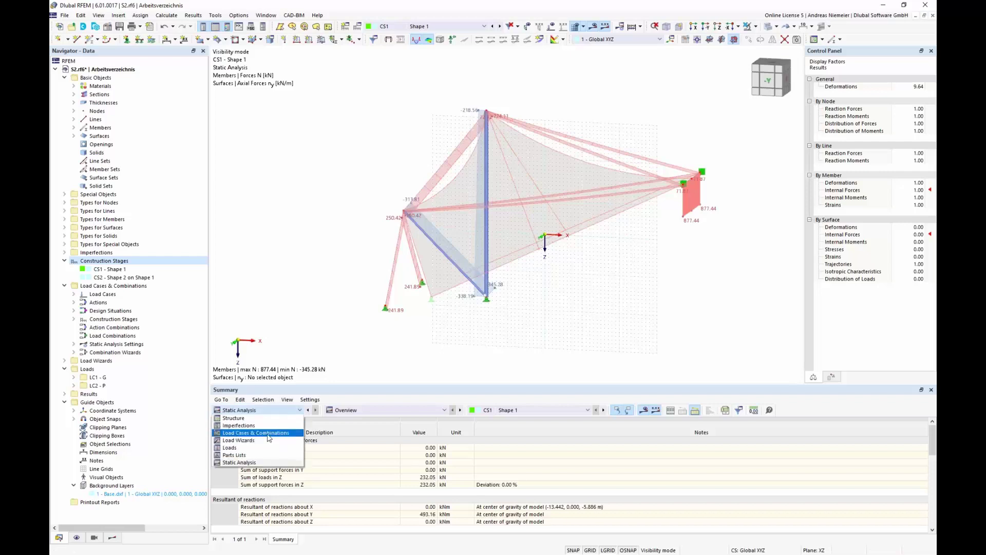
{"action": "left_click", "coordinate": [269, 434]}
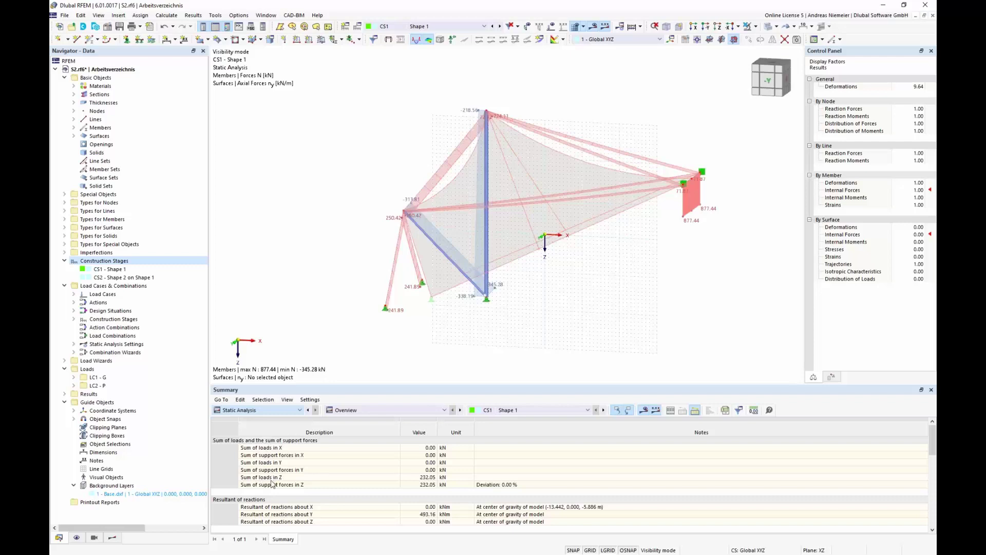
{"action": "left_click", "coordinate": [266, 410]}
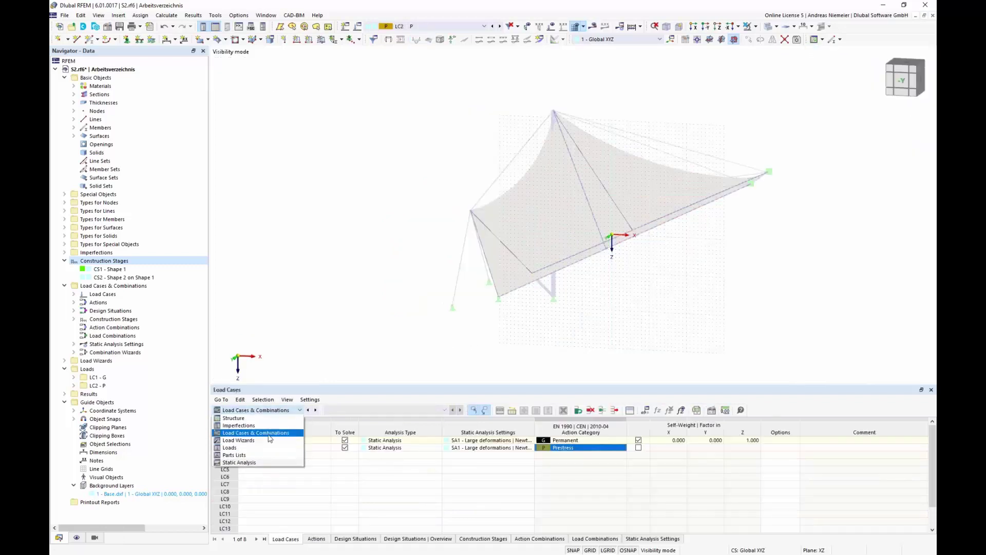
{"action": "left_click", "coordinate": [266, 435]}
{"action": "left_click", "coordinate": [370, 455]}
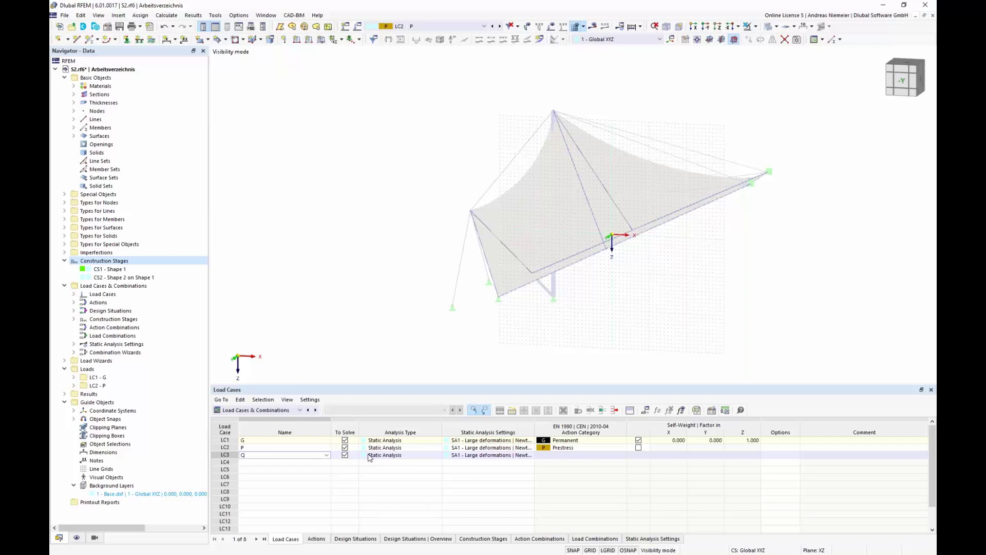
Step: Set the action category of load case Q to Imposed loads - category H: roofs
{"action": "left_click", "coordinate": [471, 486]}
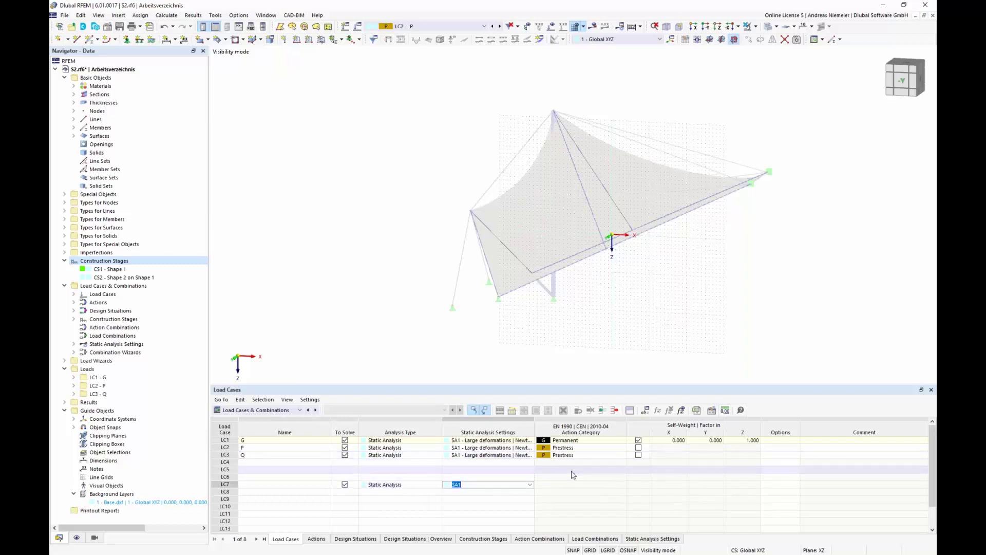
{"action": "left_click", "coordinate": [622, 455]}
{"action": "left_click", "coordinate": [623, 456]}
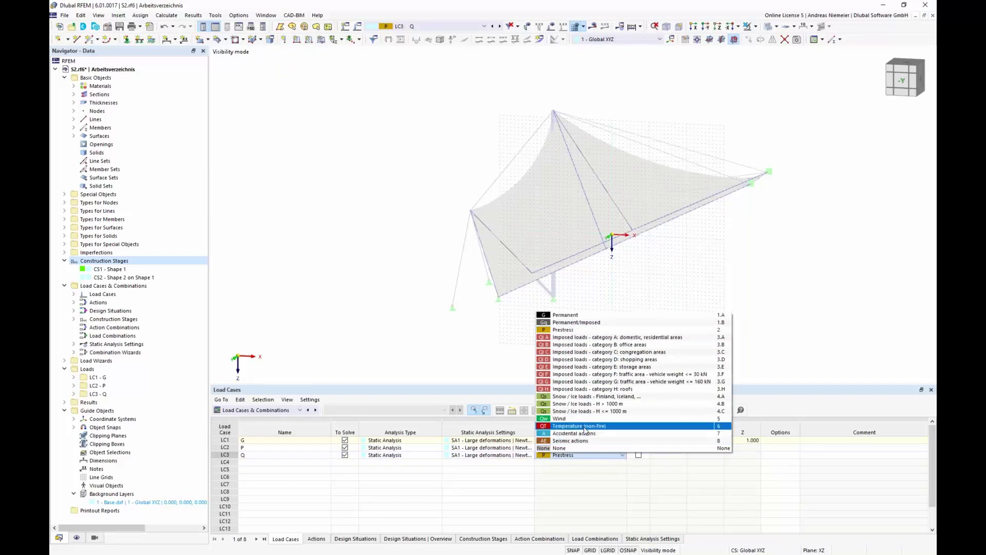
{"action": "left_click", "coordinate": [565, 390]}
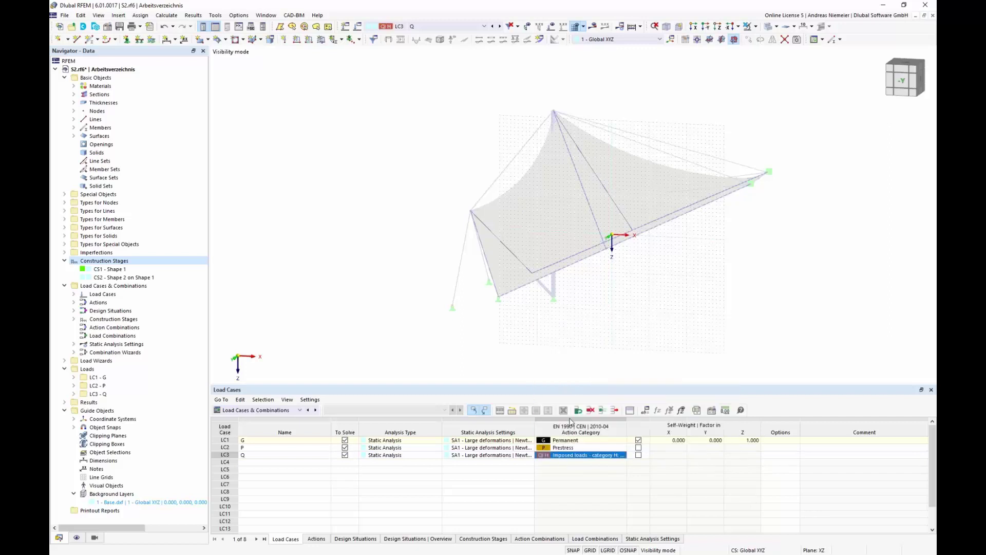
{"action": "left_click", "coordinate": [580, 484]}
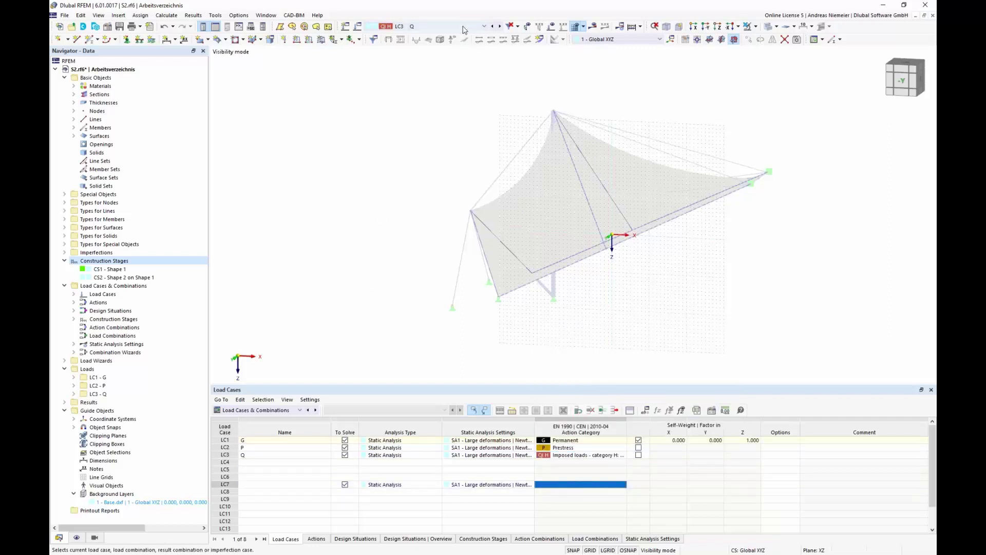
Step: Define a uniform surface force of 0.2 kN/m² in load case LC1 (G), acting in the projected global Z direction
{"action": "left_click", "coordinate": [434, 27]}
{"action": "left_click", "coordinate": [425, 39]}
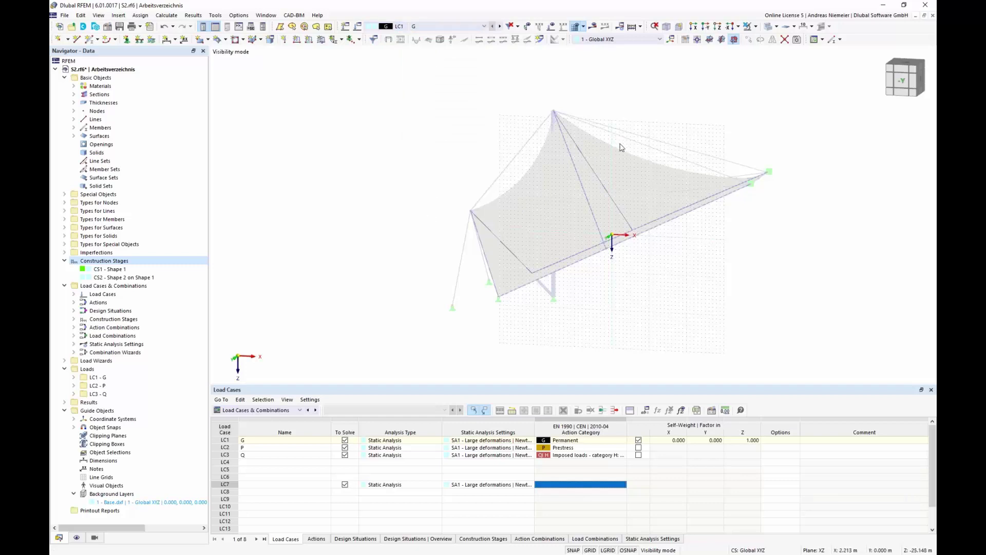
{"action": "scroll", "coordinate": [654, 306], "scroll_direction": "down", "scroll_amount": 3}
{"action": "middle_click_drag", "start_coordinate": [666, 294], "coordinate": [624, 293]}
{"action": "middle_click_drag", "start_coordinate": [624, 292], "coordinate": [667, 238], "text": "ctrl"}
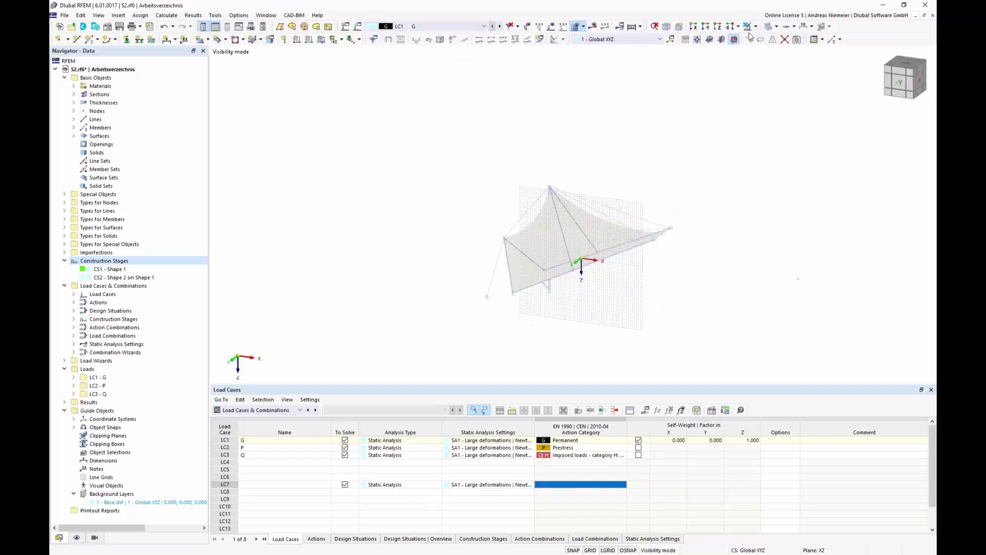
{"action": "left_click", "coordinate": [321, 39]}
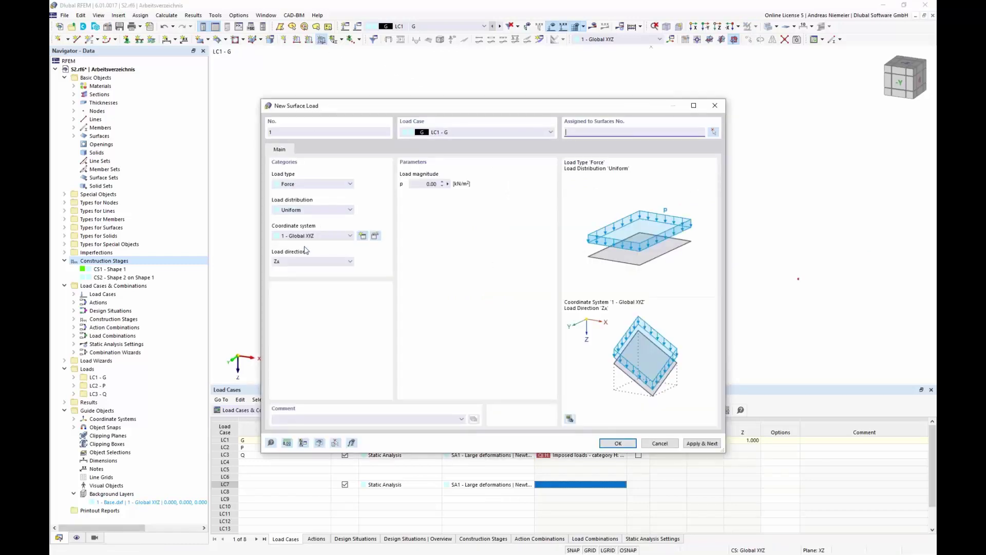
{"action": "left_click", "coordinate": [308, 262]}
{"action": "left_click", "coordinate": [352, 290]}
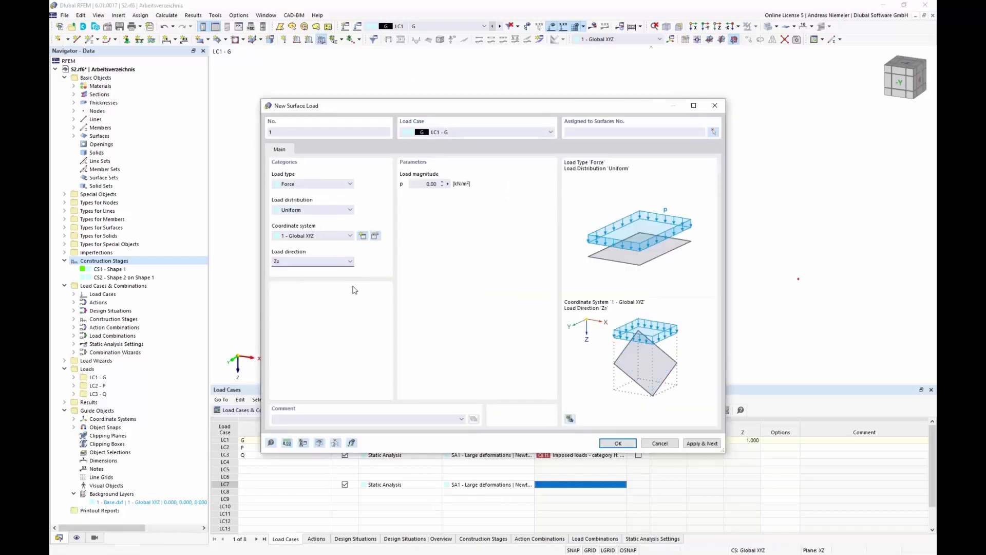
{"action": "left_click", "coordinate": [426, 184]}
{"action": "type", "text": "0,2"}
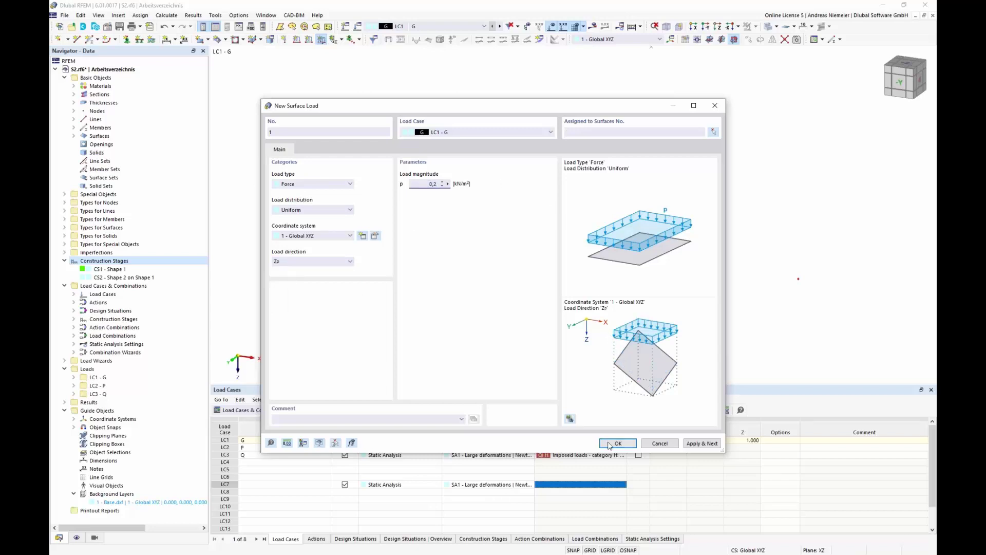
Step: Assign the new surface load to membrane surfaces 1-4 and accept the deletion of all results
{"action": "left_click", "coordinate": [618, 443]}
{"action": "left_click_drag", "start_coordinate": [433, 143], "coordinate": [434, 144]}
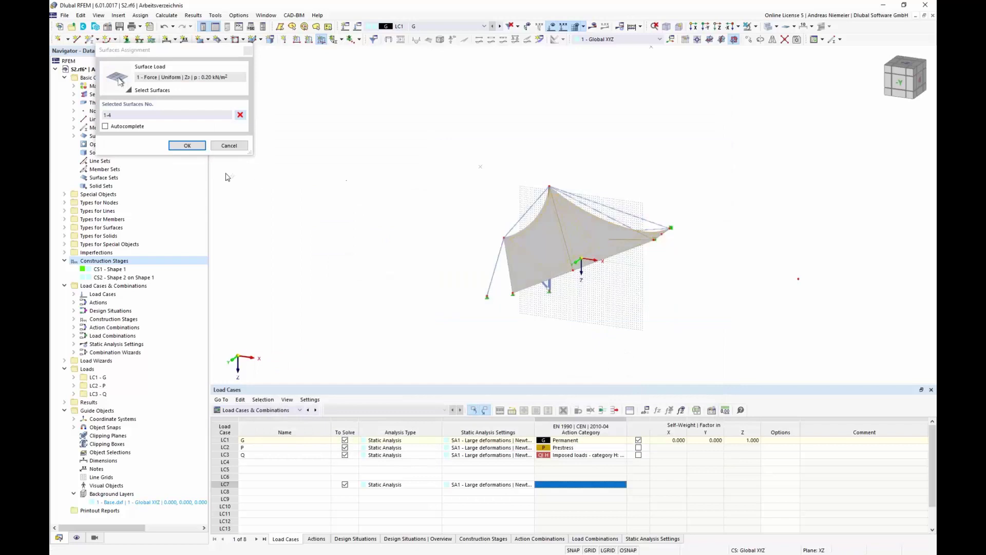
{"action": "left_click", "coordinate": [187, 145]}
{"action": "left_click", "coordinate": [547, 322]}
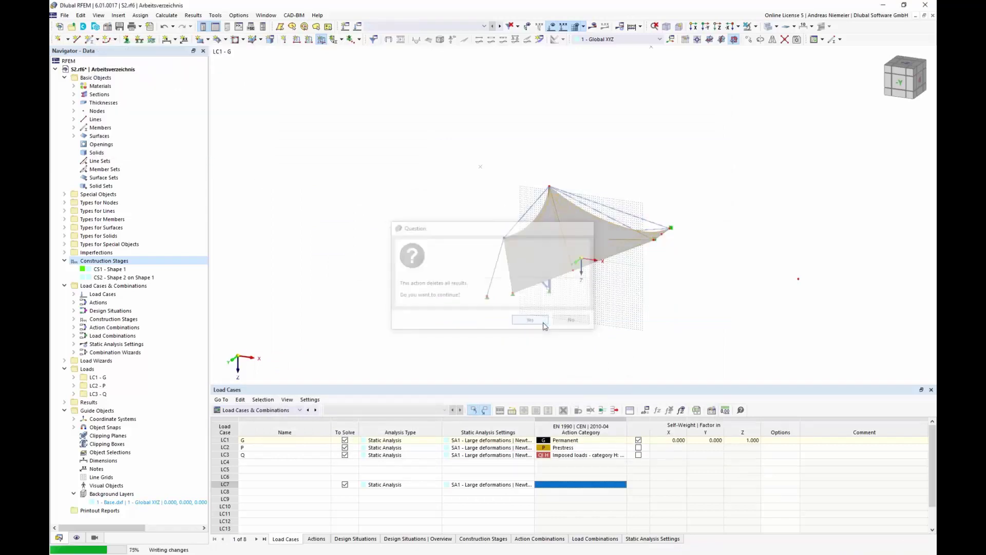
{"action": "middle_click_drag", "start_coordinate": [567, 200], "coordinate": [581, 288], "text": "ctrl"}
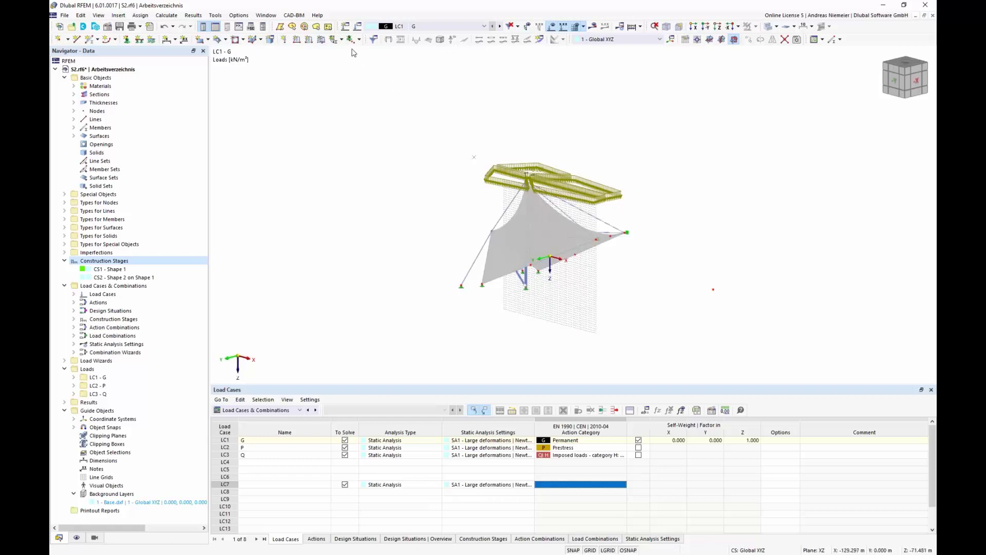
{"action": "left_click", "coordinate": [358, 27]}
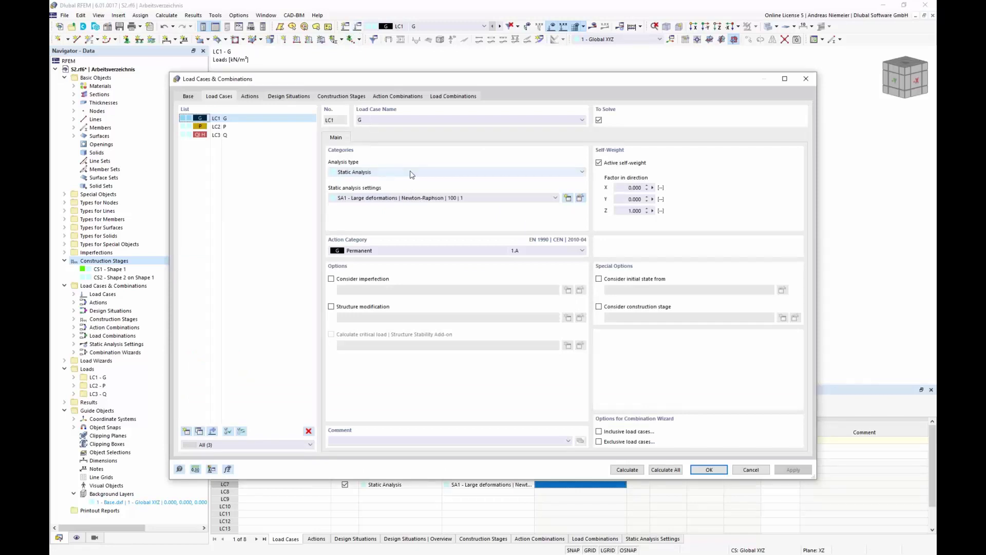
{"action": "left_click", "coordinate": [355, 98]}
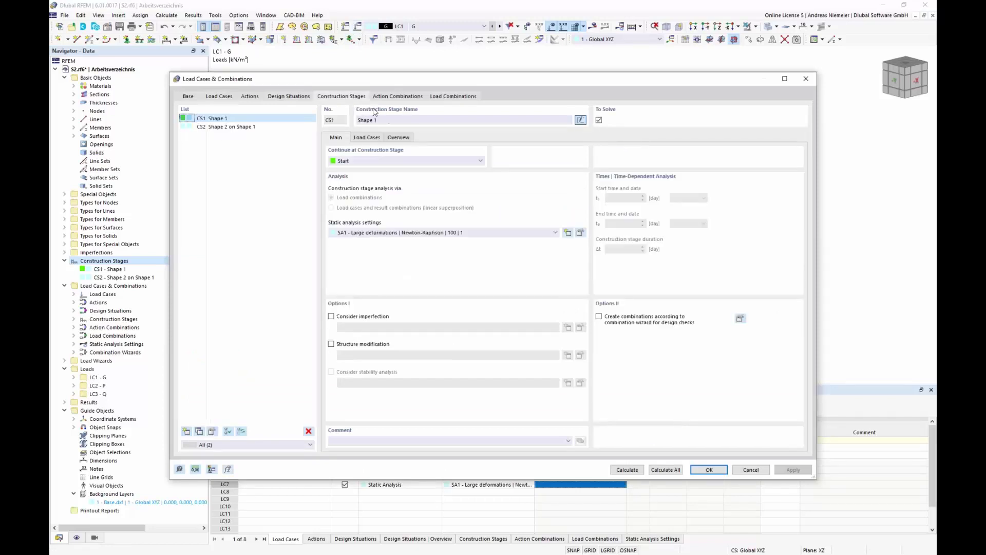
{"action": "left_click", "coordinate": [751, 470]}
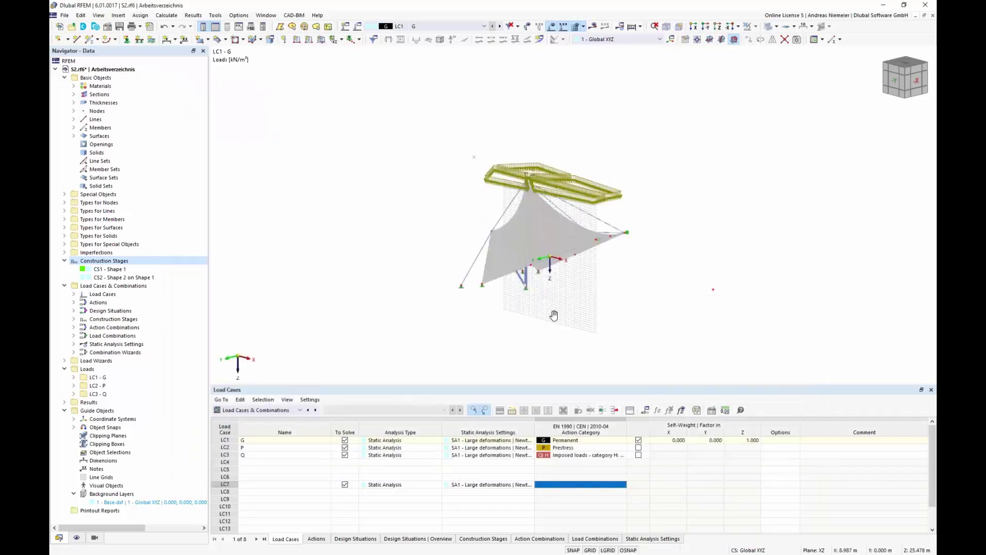
Step: Create construction stage CS3 named "Structural Calculation on Shape 2", continuing from CS2 - Shape 2 on Shape 1
{"action": "middle_click_drag", "start_coordinate": [553, 314], "coordinate": [511, 313]}
{"action": "scroll", "coordinate": [511, 313], "scroll_direction": "up", "scroll_amount": 2}
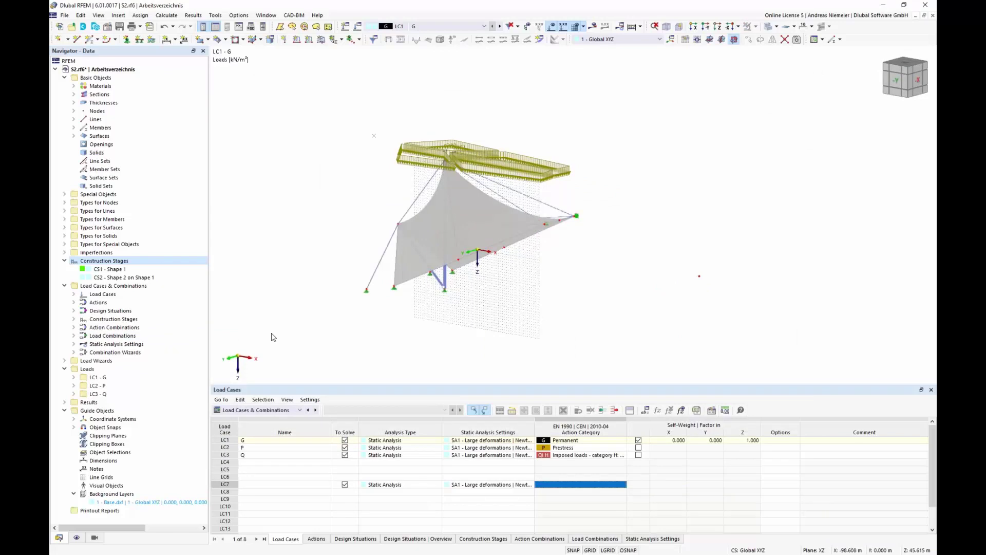
{"action": "right_click", "coordinate": [135, 261]}
{"action": "left_click", "coordinate": [155, 280]}
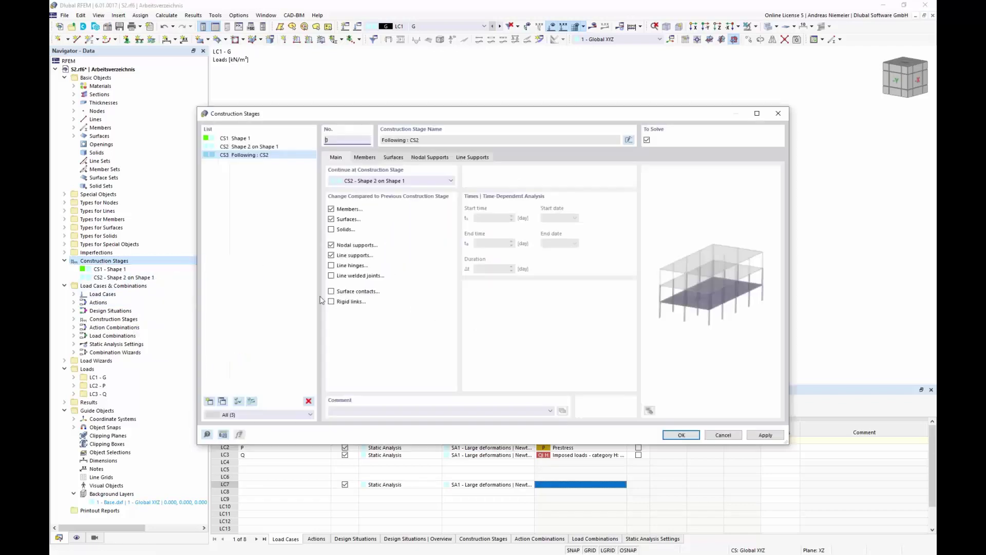
{"action": "left_click", "coordinate": [631, 140]}
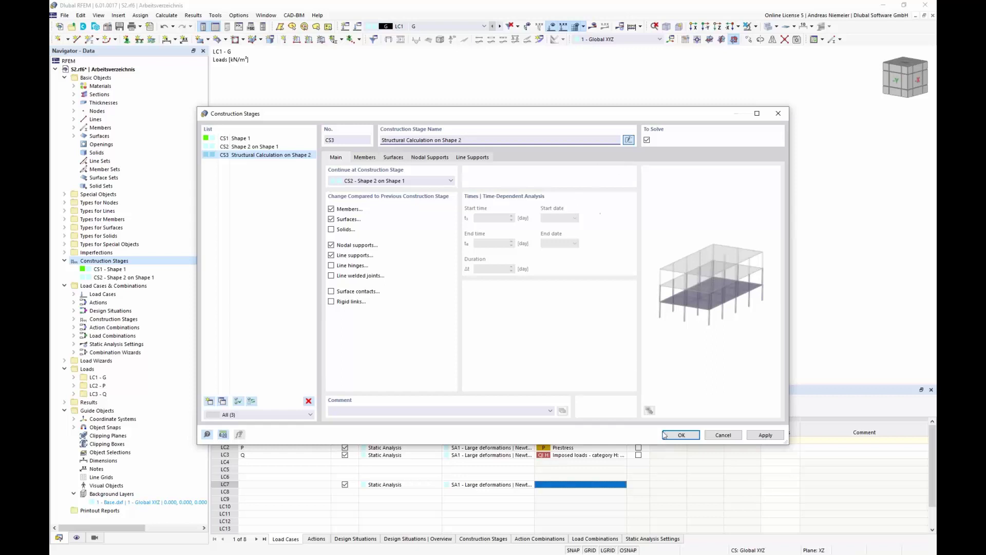
{"action": "left_click", "coordinate": [679, 436]}
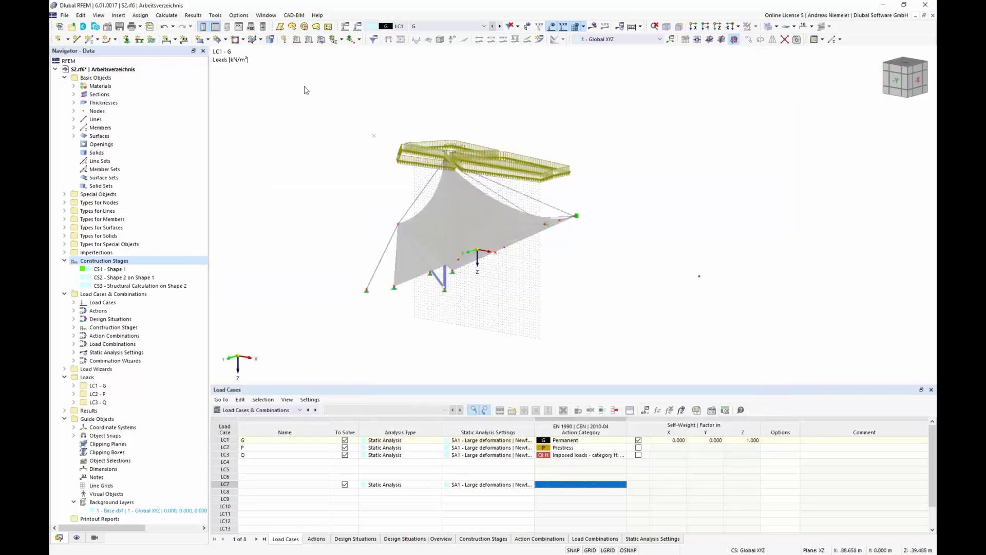
Step: Review the continuation settings of the construction stages and assign load case LC3 (Q) to stage CS3
{"action": "left_click", "coordinate": [357, 27]}
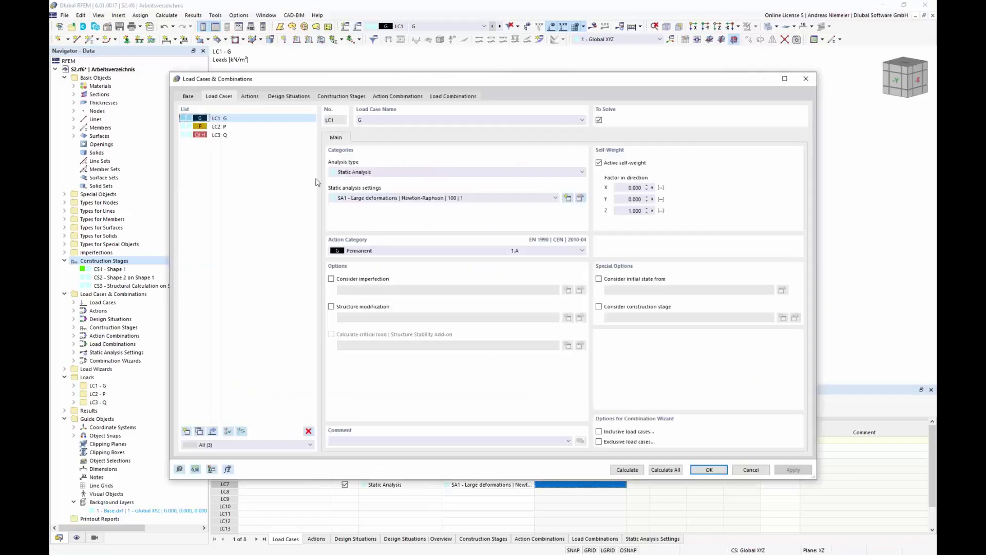
{"action": "left_click", "coordinate": [342, 97]}
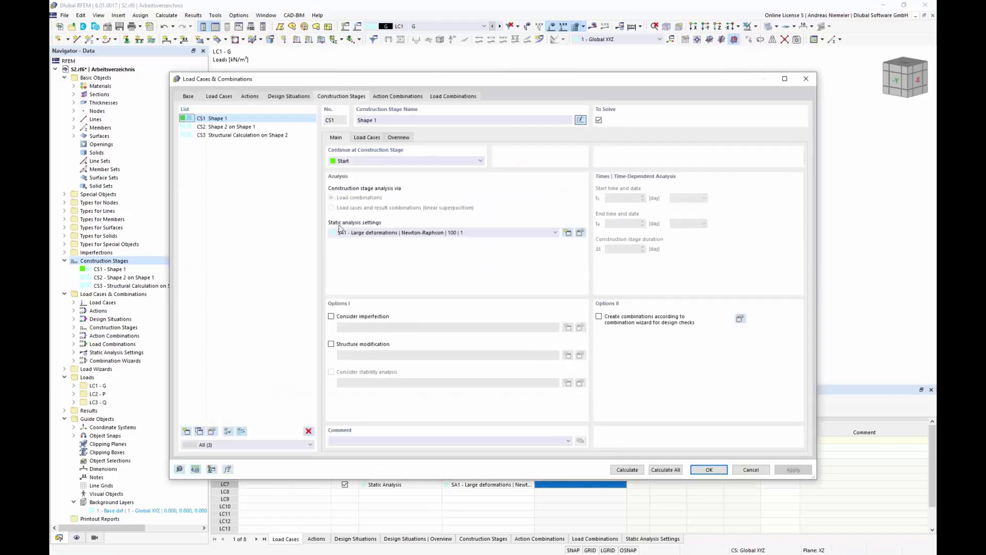
{"action": "left_click", "coordinate": [223, 127]}
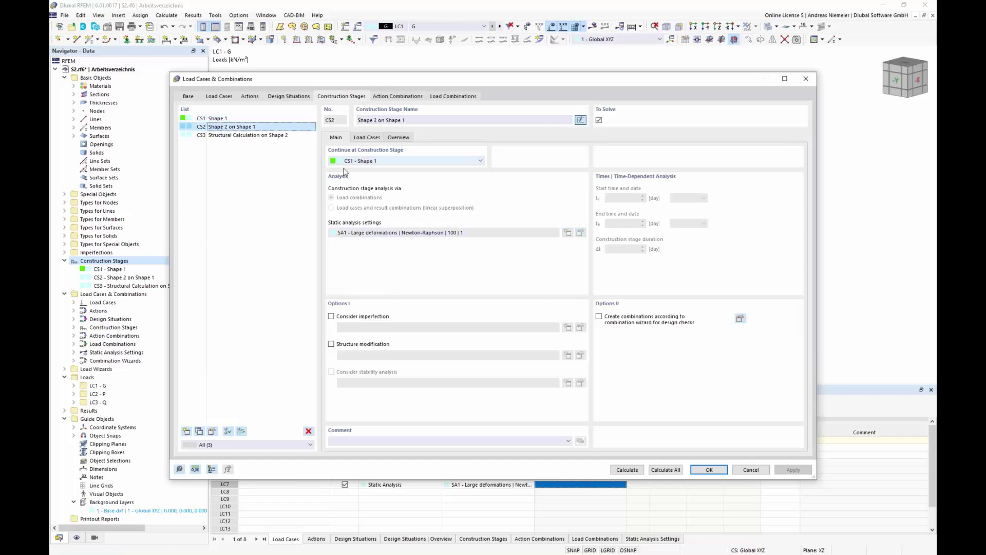
{"action": "left_click", "coordinate": [238, 135]}
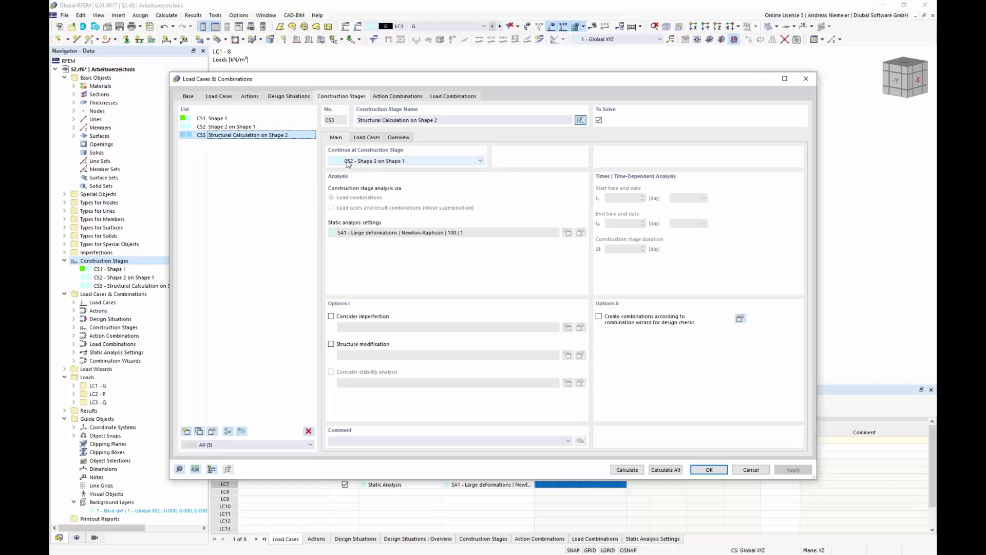
{"action": "left_click", "coordinate": [366, 138]}
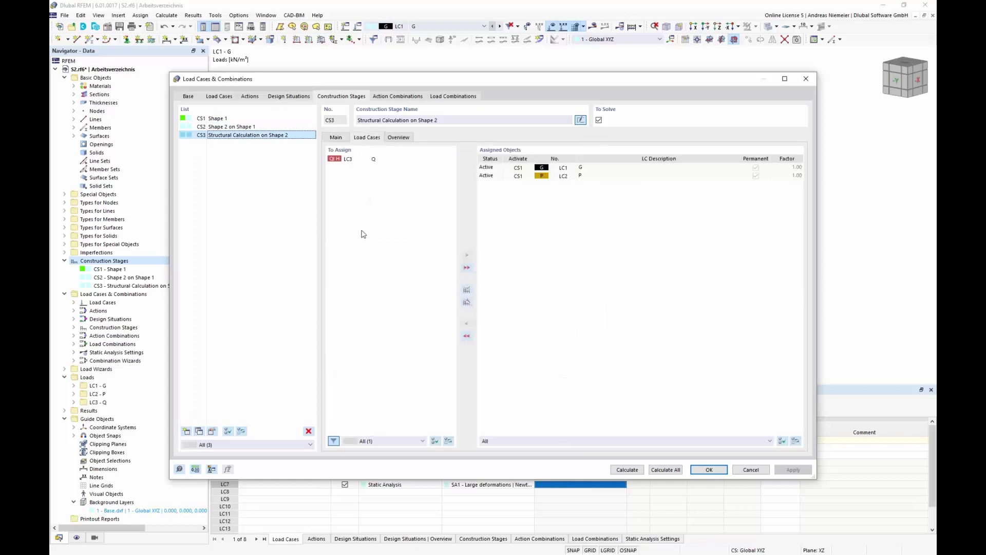
{"action": "double_click", "coordinate": [350, 158]}
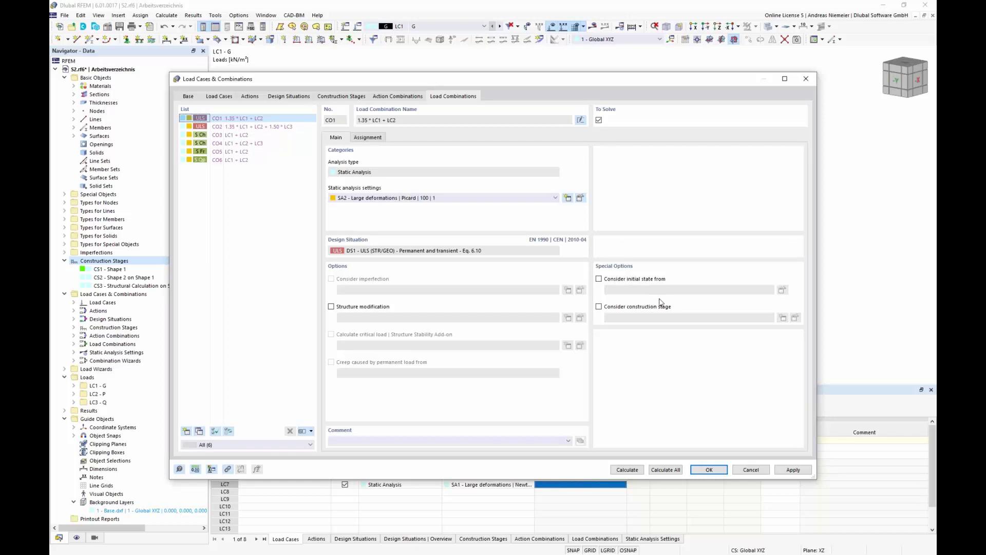
Step: Enable creating combinations according to the combination wizard for design checks in construction stages CS1 to CS3
{"action": "left_click", "coordinate": [341, 96]}
{"action": "left_click_drag", "start_coordinate": [266, 134], "coordinate": [257, 123]}
{"action": "left_click", "coordinate": [339, 137]}
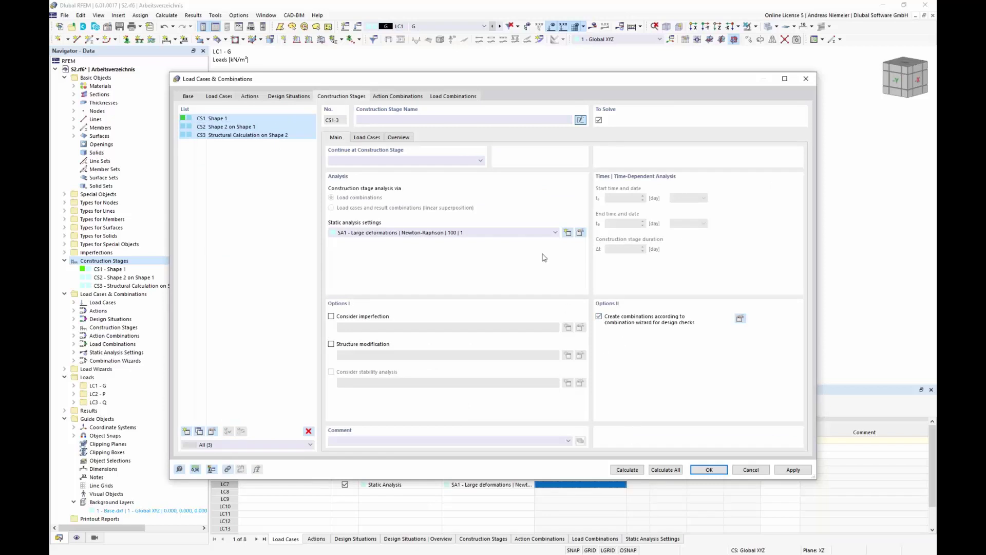
Step: Set combination wizard 1 to consider construction stages and use static analysis settings SA3 - Large deformations | Newton-Raphson | 100 | 1
{"action": "left_click", "coordinate": [289, 98]}
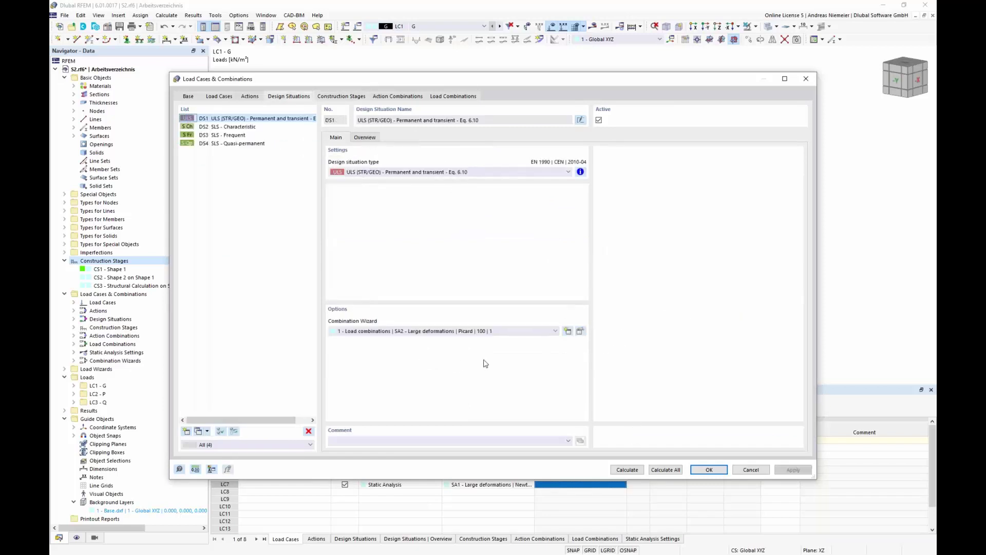
{"action": "left_click", "coordinate": [580, 331]}
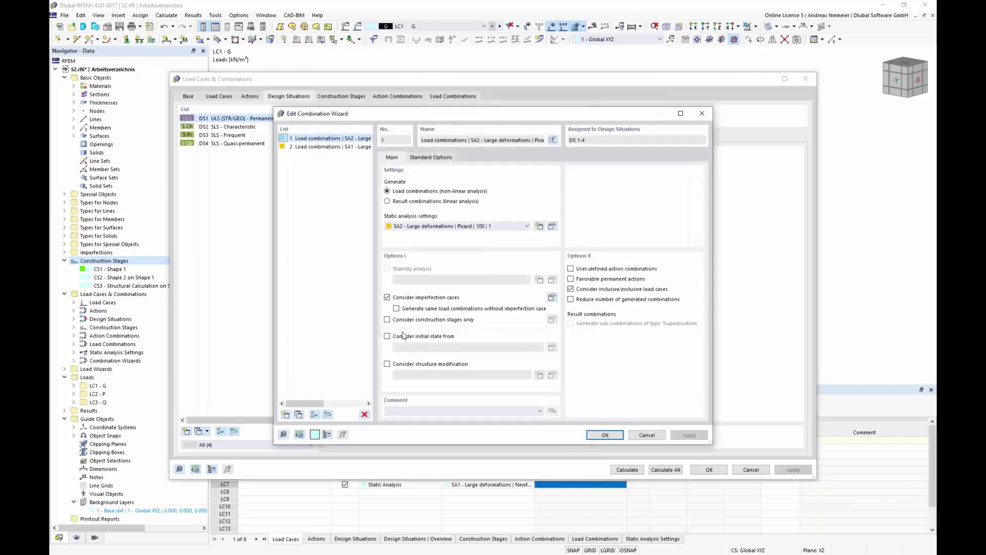
{"action": "left_click", "coordinate": [387, 320]}
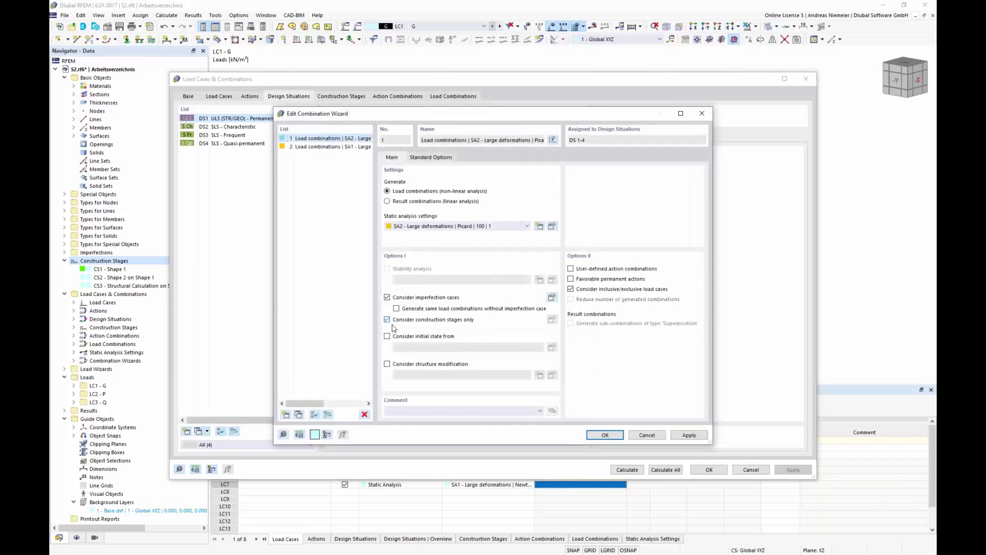
{"action": "left_click", "coordinate": [462, 234]}
{"action": "left_click", "coordinate": [465, 248]}
{"action": "left_click", "coordinate": [606, 435]}
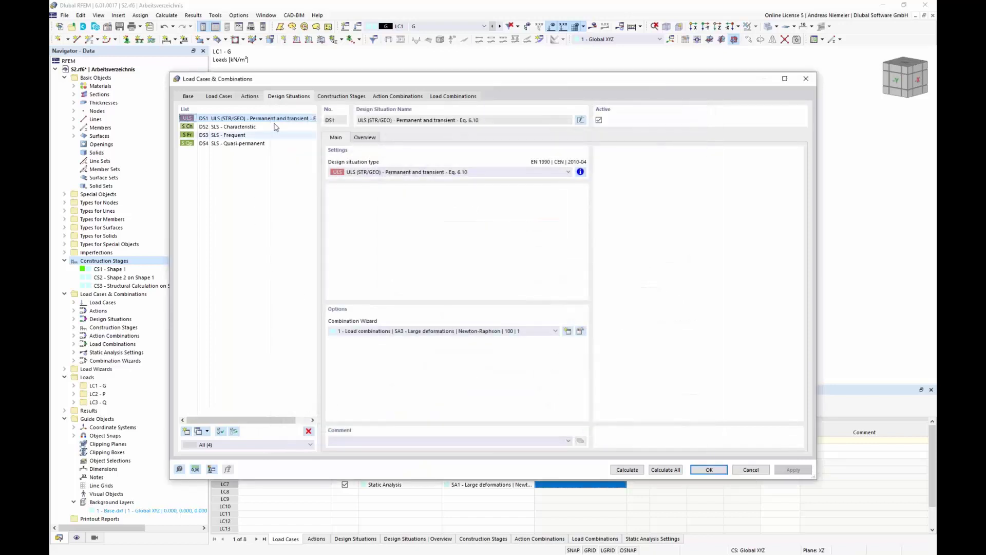
Step: Examine the generated load combinations for their initial states, construction stages and the load cases assigned to CO8
{"action": "left_click", "coordinate": [451, 97]}
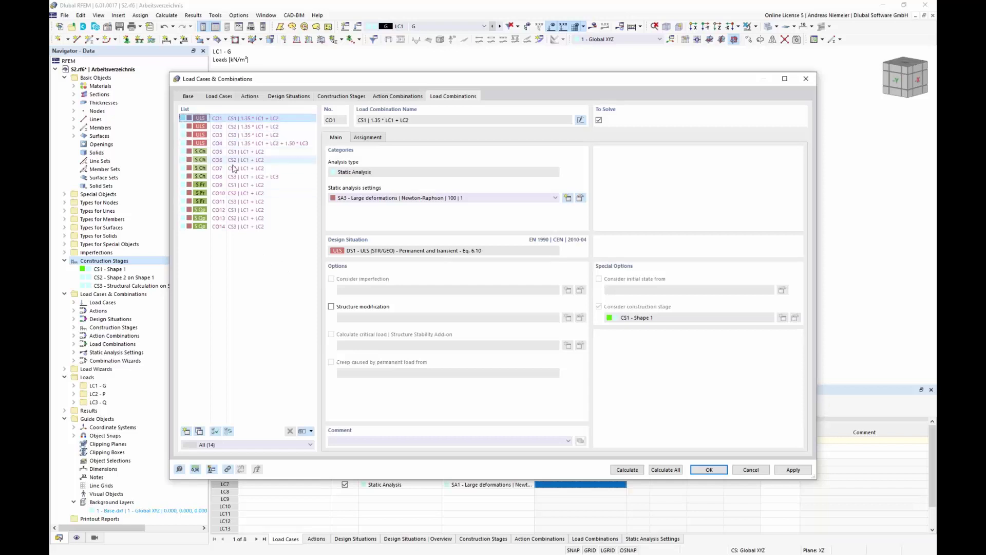
{"action": "left_click", "coordinate": [234, 126]}
{"action": "left_click", "coordinate": [234, 135]}
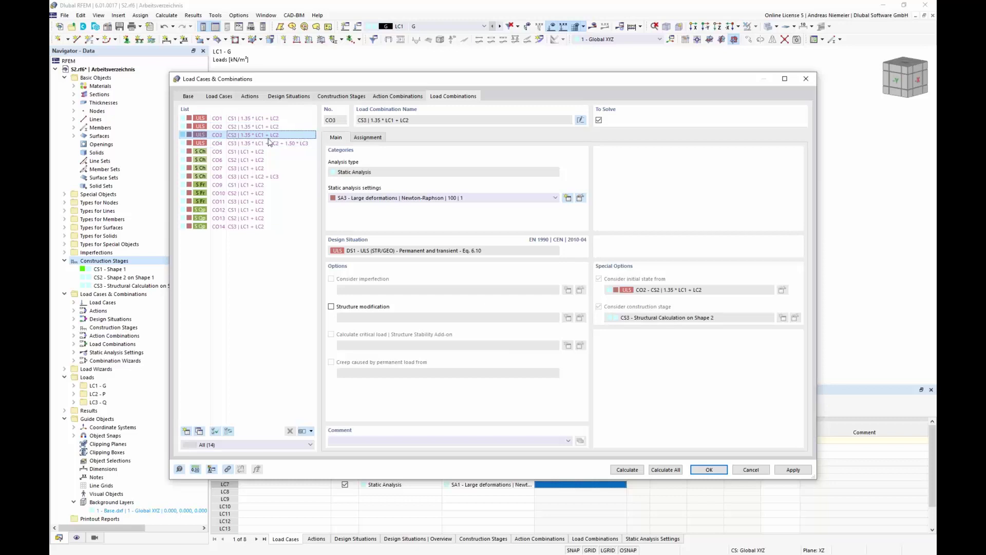
{"action": "left_click", "coordinate": [233, 152]}
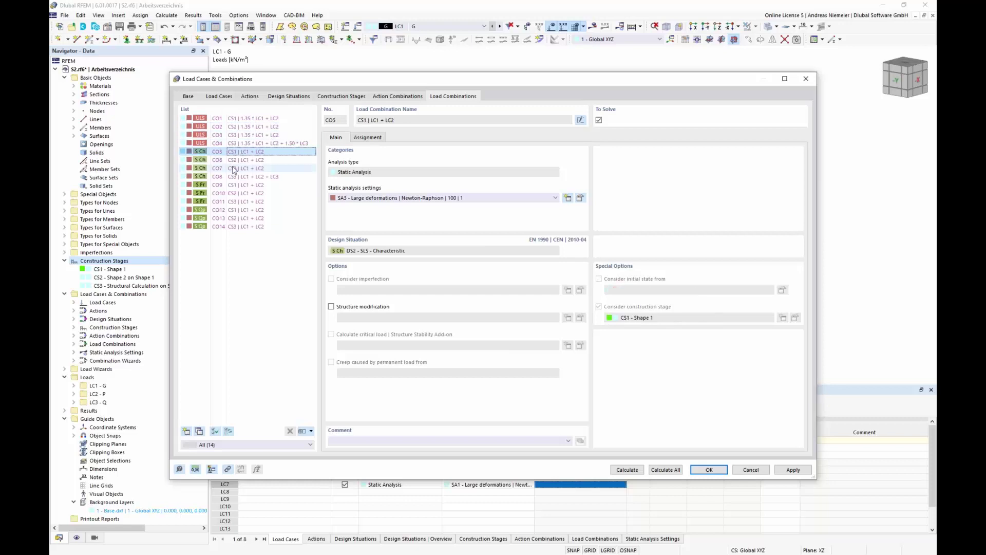
{"action": "left_click", "coordinate": [234, 168]}
{"action": "left_click", "coordinate": [234, 193]}
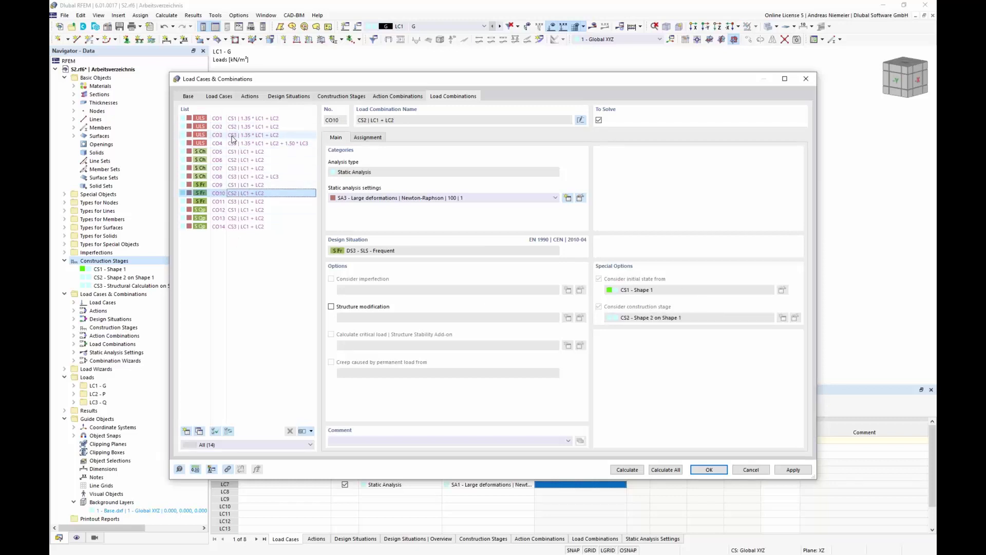
{"action": "left_click", "coordinate": [233, 176]}
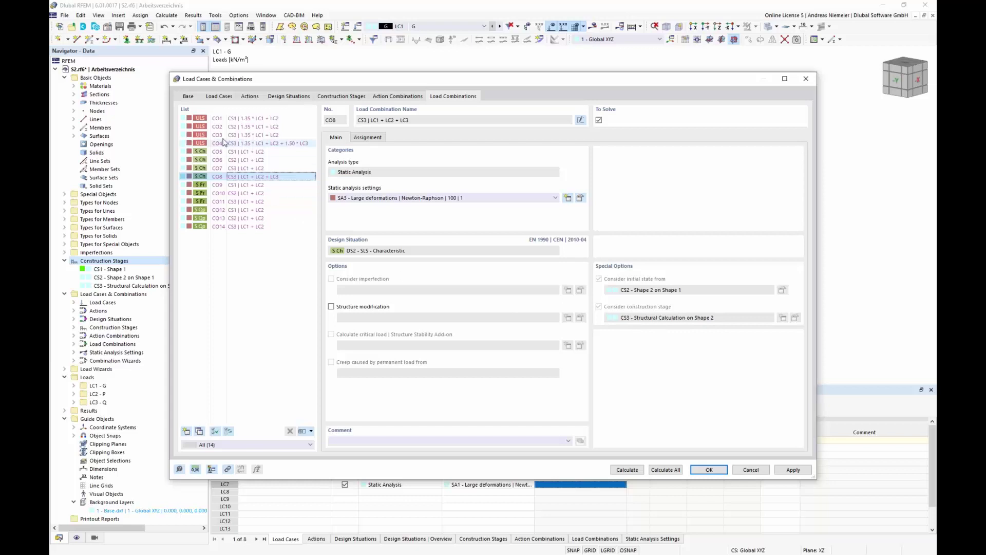
{"action": "left_click", "coordinate": [369, 138]}
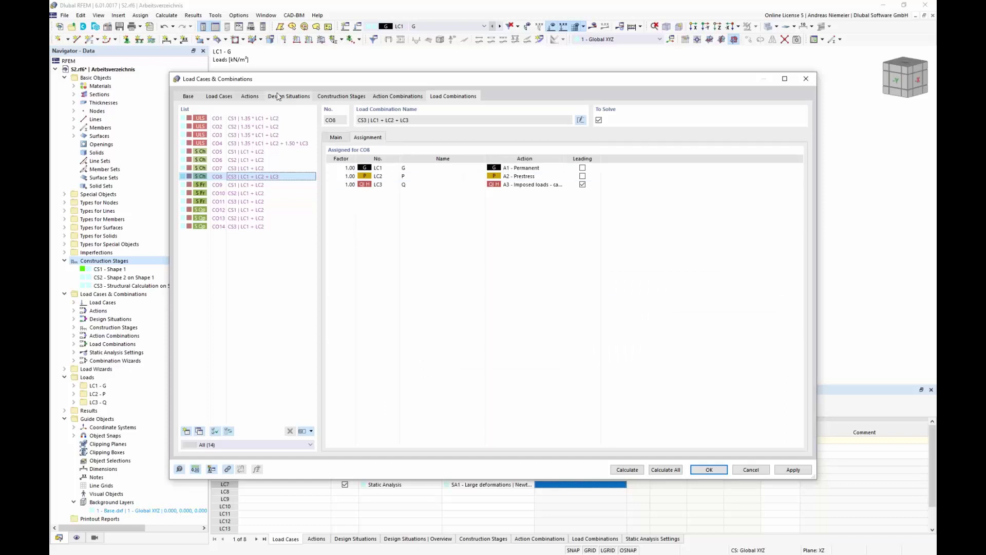
Step: Exclude load cases LC1 to LC3 from the calculation and calculate everything else
{"action": "left_click", "coordinate": [215, 101]}
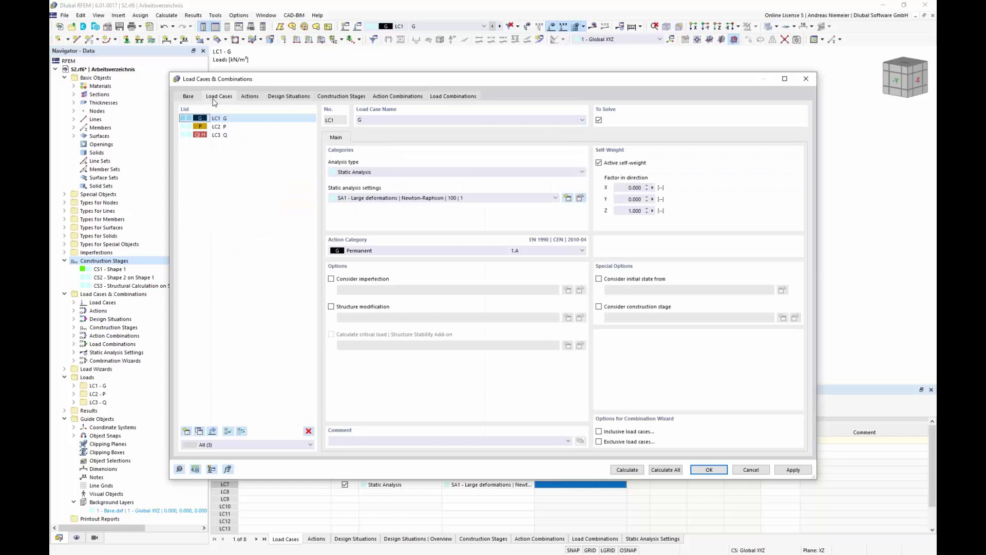
{"action": "left_click", "coordinate": [221, 135], "text": "shift"}
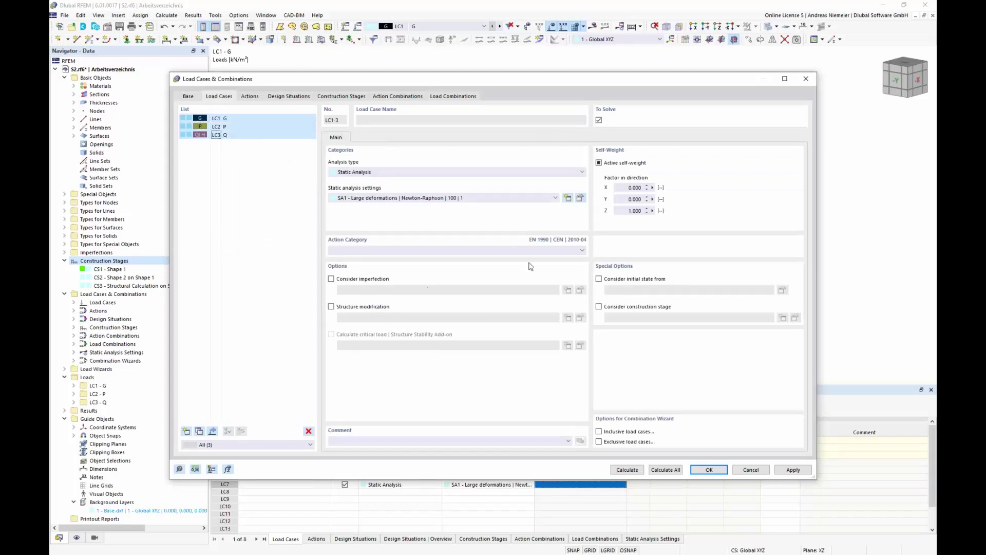
{"action": "left_click", "coordinate": [600, 121]}
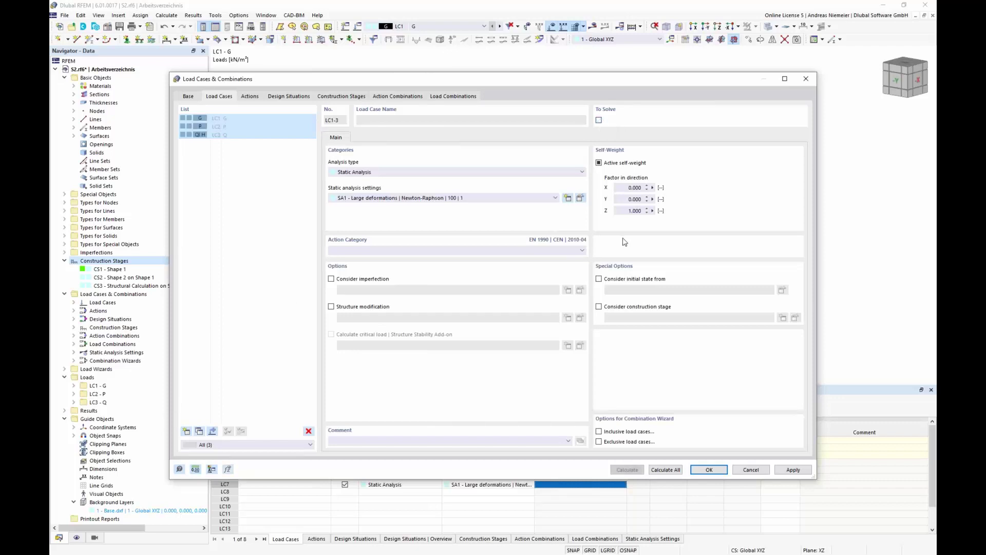
{"action": "left_click", "coordinate": [458, 98]}
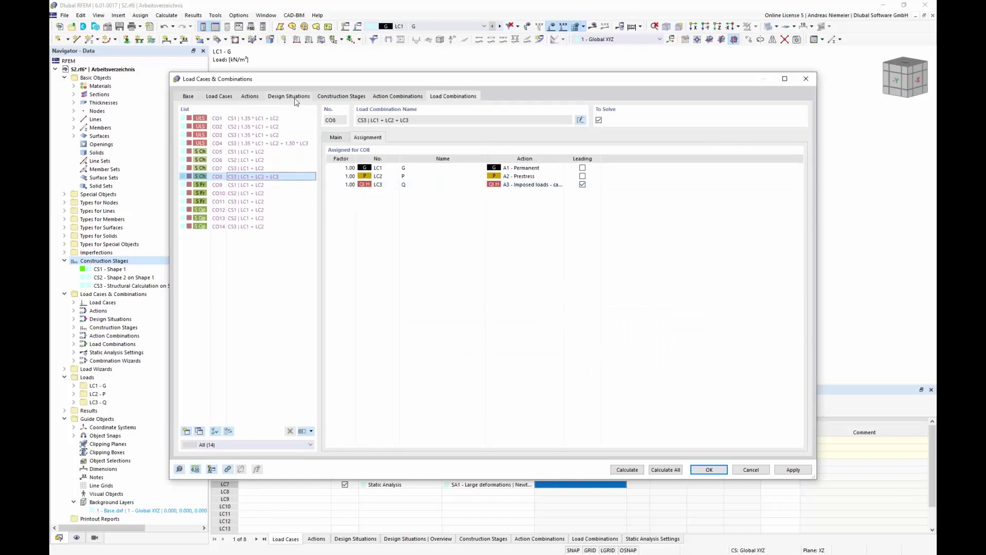
{"action": "left_click", "coordinate": [666, 470]}
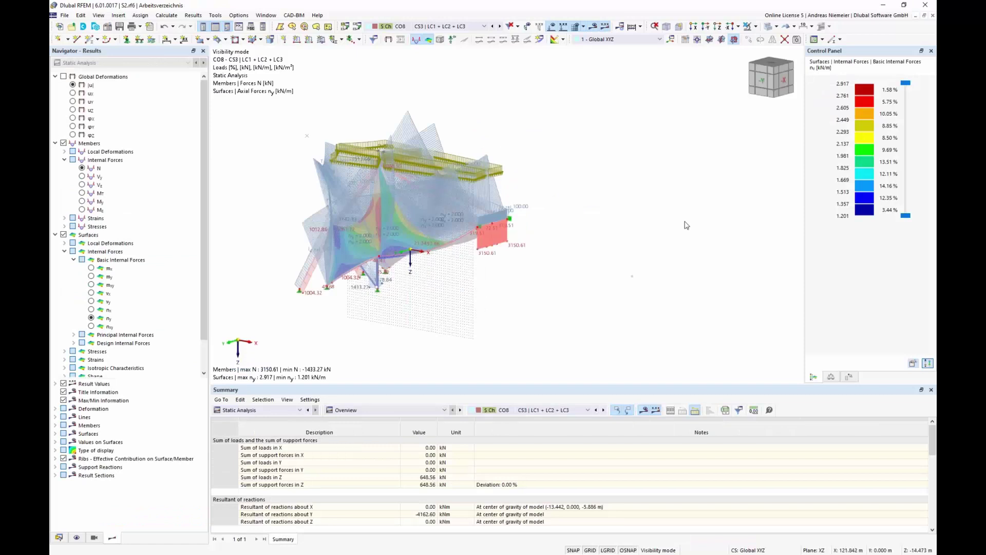
Step: Hide the loads in the results view of the membrane model
{"action": "middle_click_drag", "start_coordinate": [414, 295], "coordinate": [509, 276]}
{"action": "left_click", "coordinate": [555, 39]}
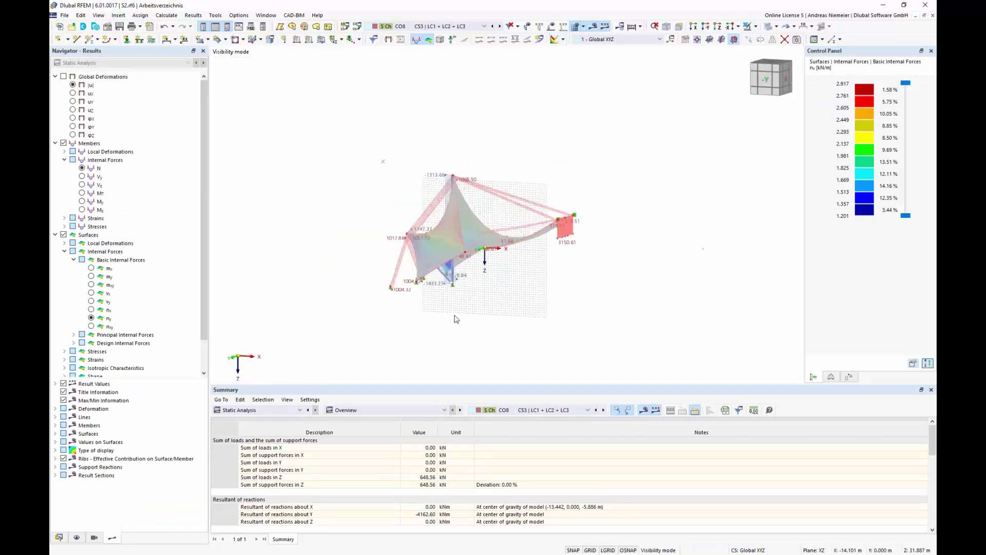
{"action": "scroll", "coordinate": [474, 282], "scroll_direction": "up", "scroll_amount": 3}
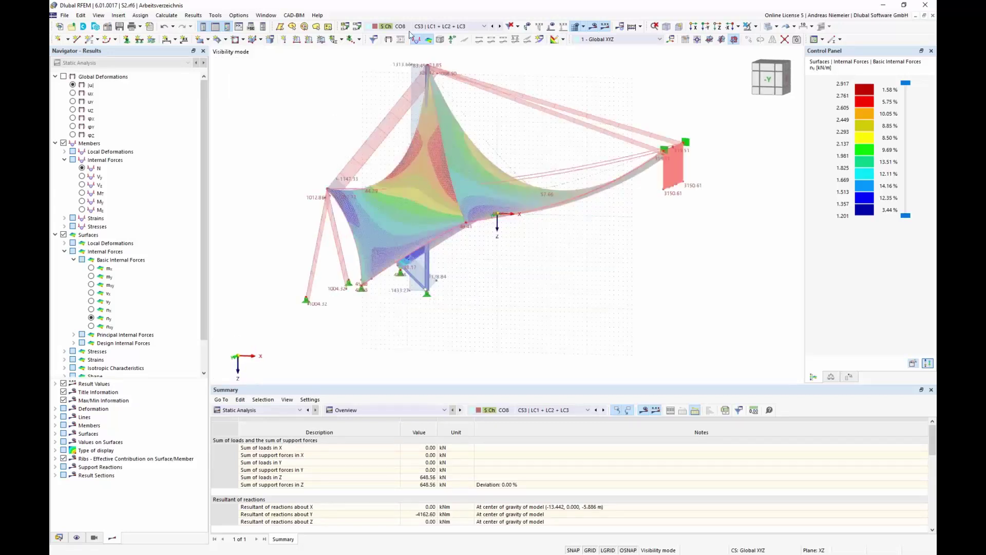
Step: Display the results of load combination CO3 (CS3 | 1.35 * LC1 + LC2) and inspect the membrane's axial forces
{"action": "left_click", "coordinate": [435, 27]}
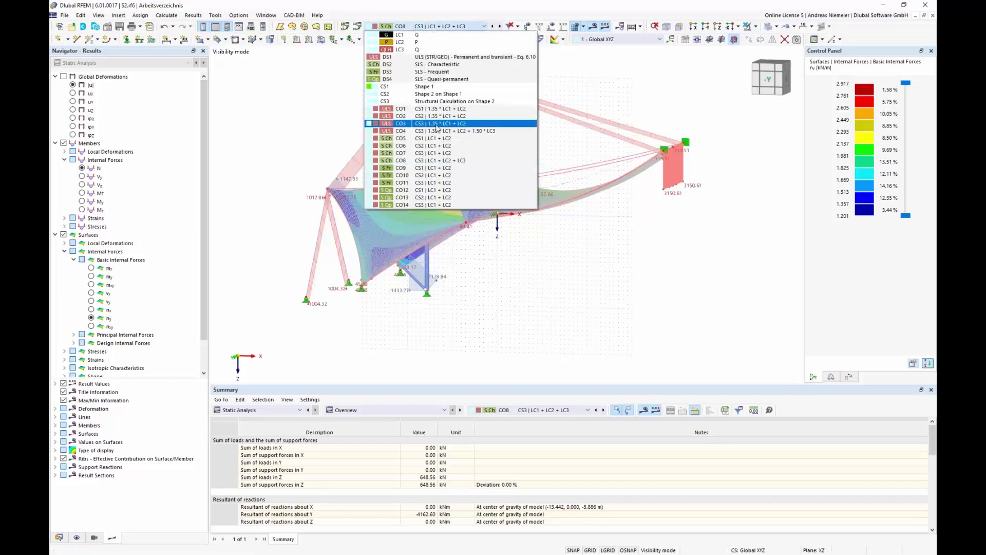
{"action": "left_click", "coordinate": [503, 261]}
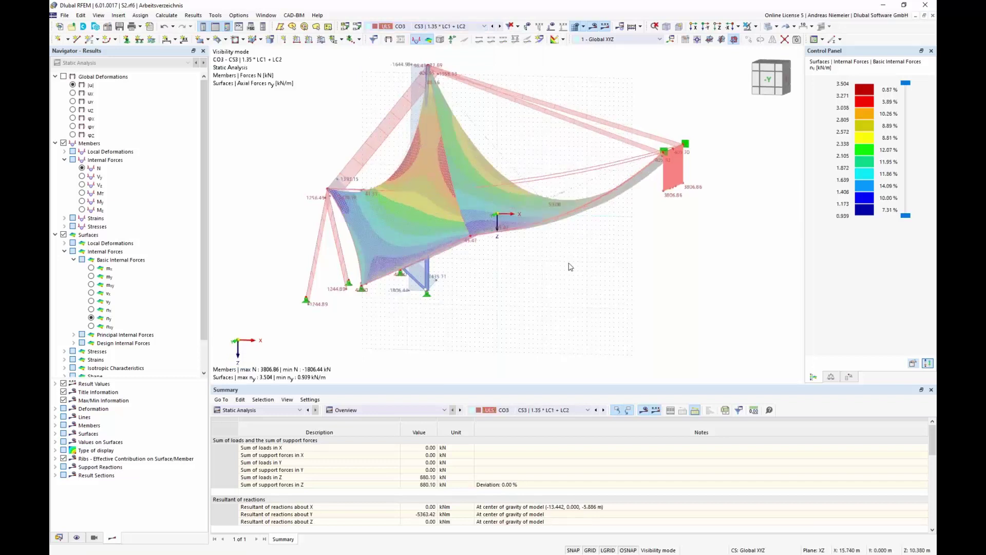
{"action": "scroll", "coordinate": [567, 268], "scroll_direction": "up", "scroll_amount": 3}
{"action": "middle_click_drag", "start_coordinate": [529, 266], "coordinate": [475, 359], "text": "ctrl"}
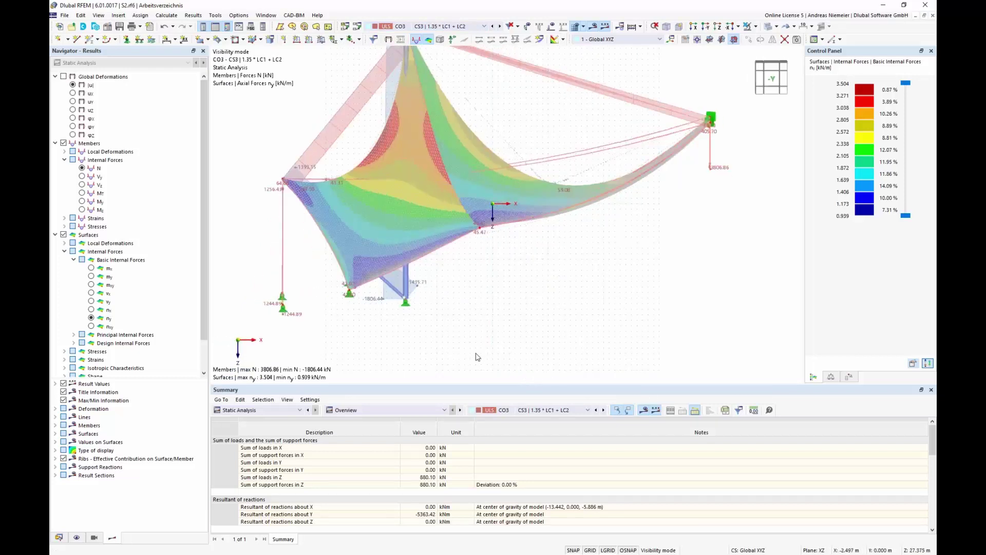
{"action": "left_click", "coordinate": [426, 27]}
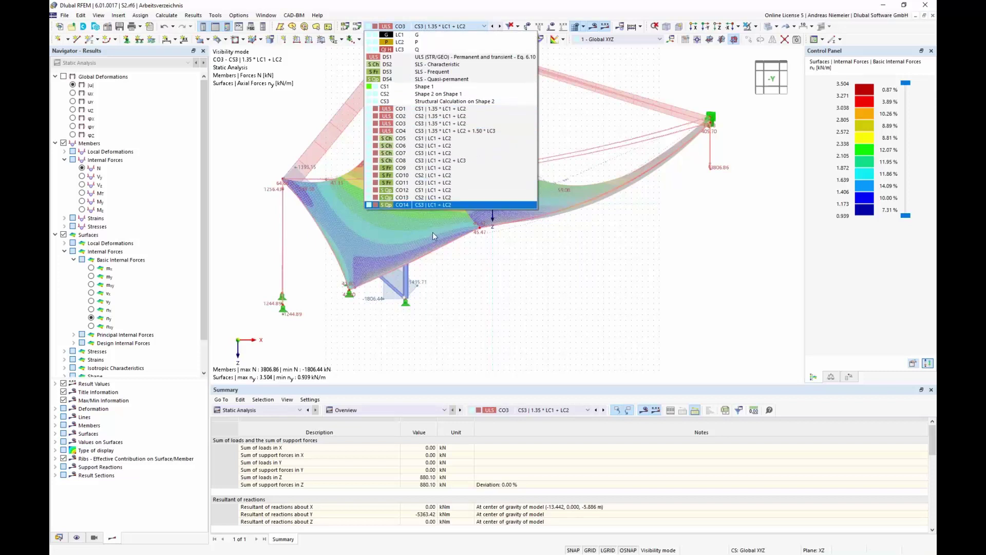
{"action": "left_click", "coordinate": [587, 288]}
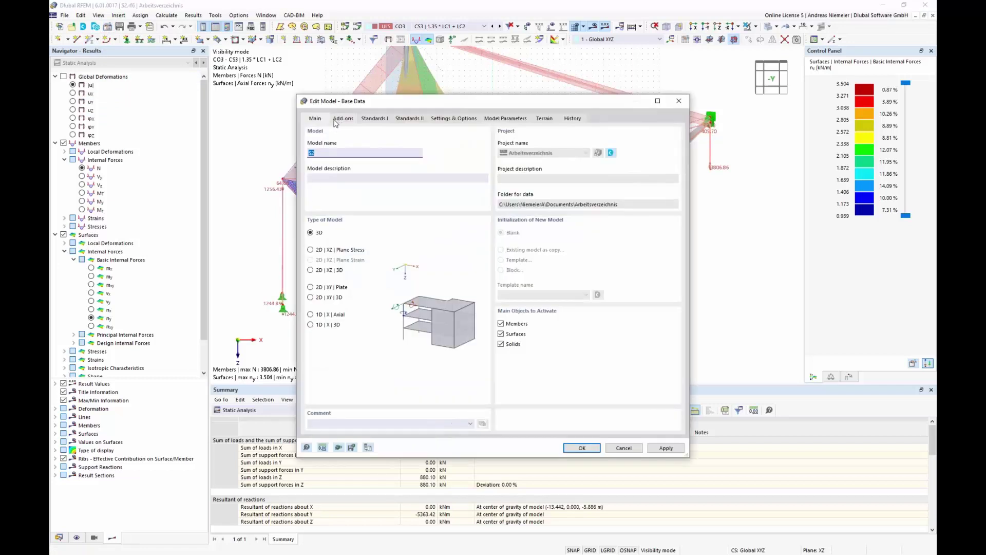
Step: Activate the Stress-Strain Analysis add-on in the model's base data and show its input data tables
{"action": "left_click", "coordinate": [341, 118]}
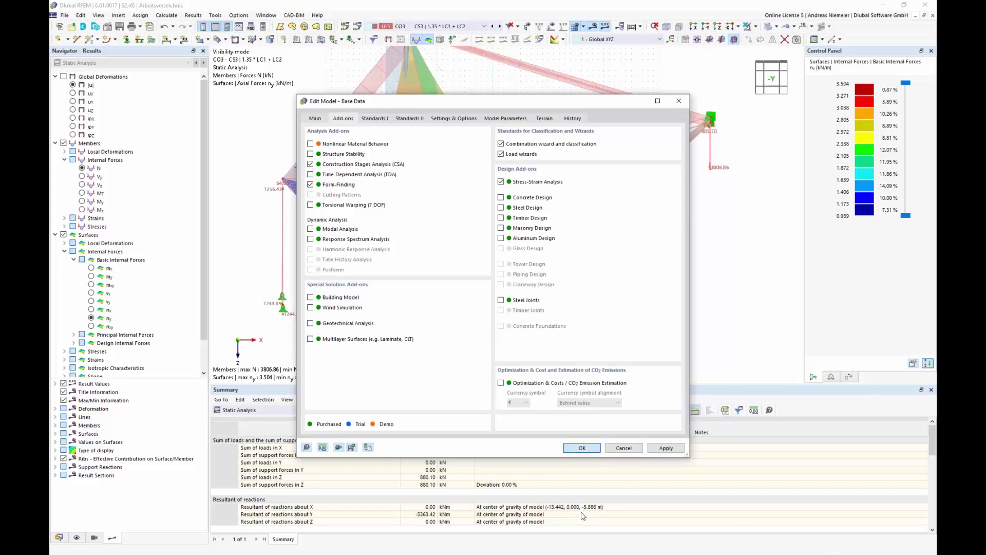
{"action": "left_click", "coordinate": [275, 410]}
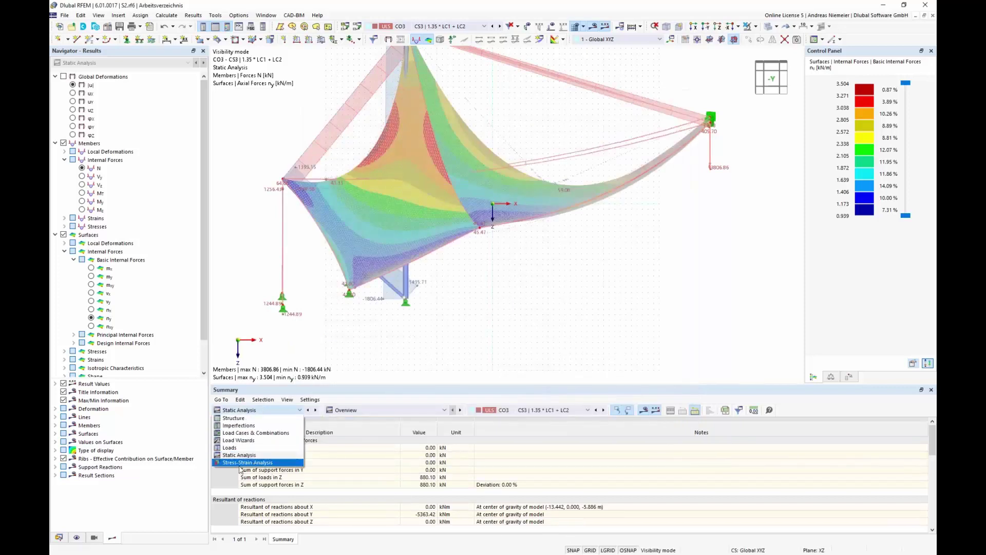
{"action": "left_click", "coordinate": [259, 462]}
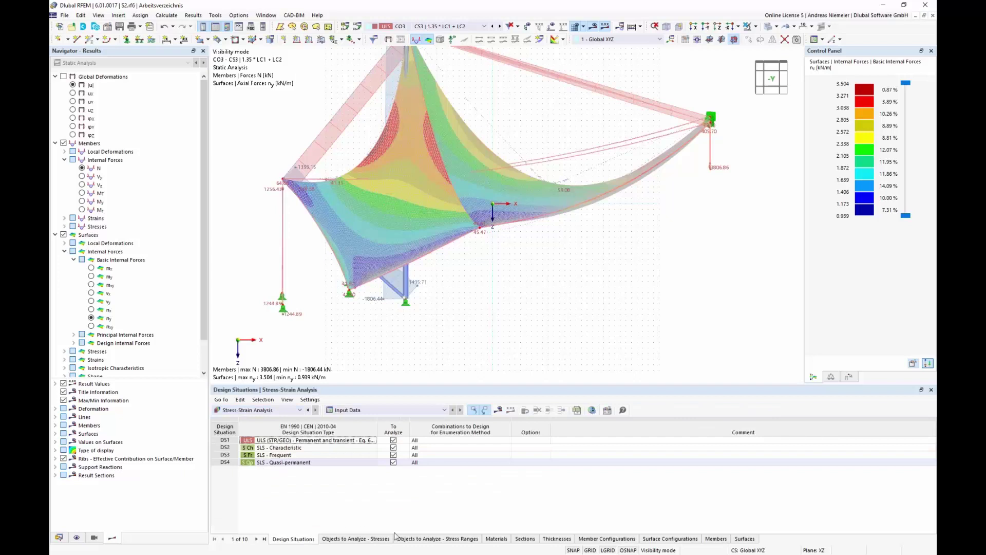
Step: Restrict the stresses to calculate in the default member configuration to the von Mises equivalent stress
{"action": "left_click", "coordinate": [601, 540]}
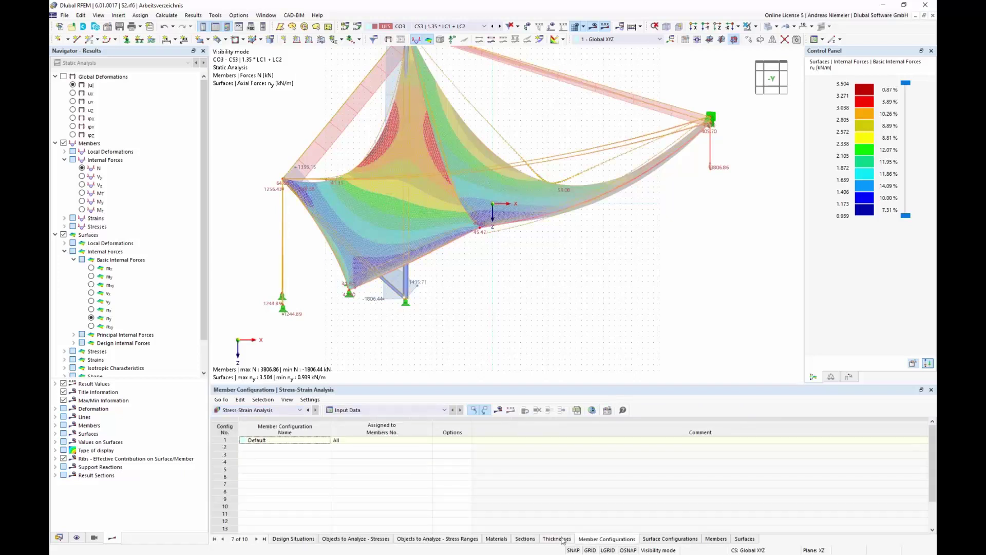
{"action": "double_click", "coordinate": [626, 489]}
{"action": "scroll", "coordinate": [502, 338], "scroll_direction": "down", "scroll_amount": 1}
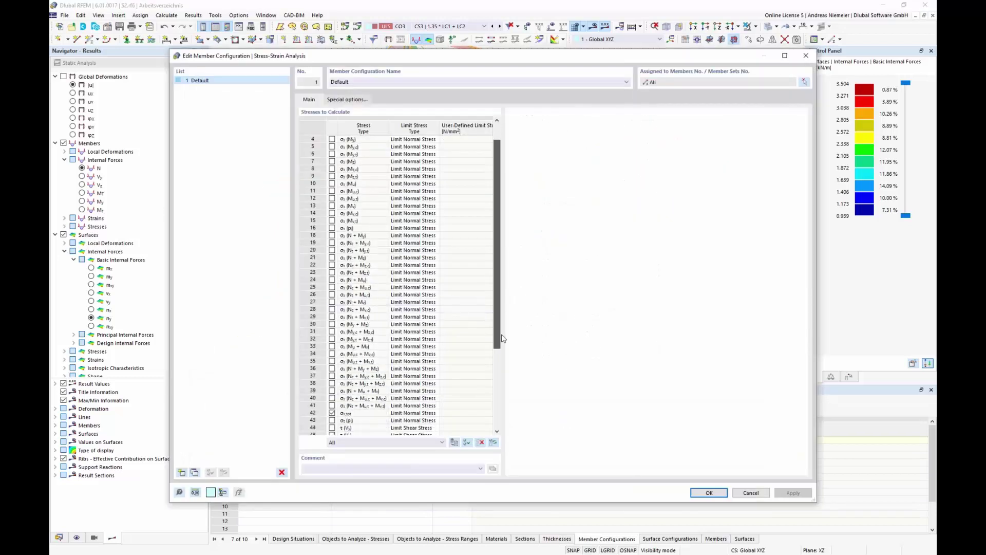
{"action": "scroll", "coordinate": [502, 338], "scroll_direction": "down", "scroll_amount": 5}
{"action": "scroll", "coordinate": [358, 212], "scroll_direction": "up", "scroll_amount": 6}
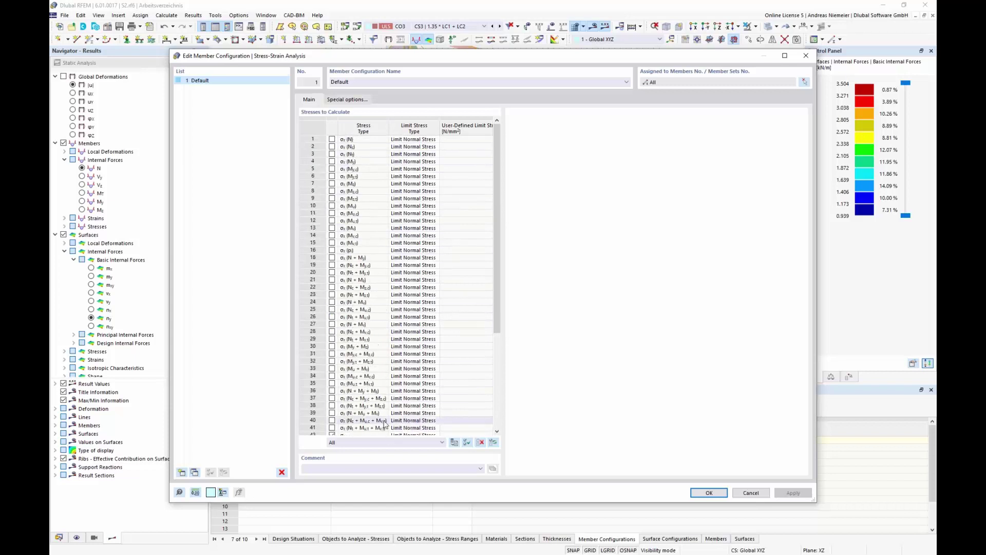
{"action": "scroll", "coordinate": [383, 426], "scroll_direction": "down", "scroll_amount": 6}
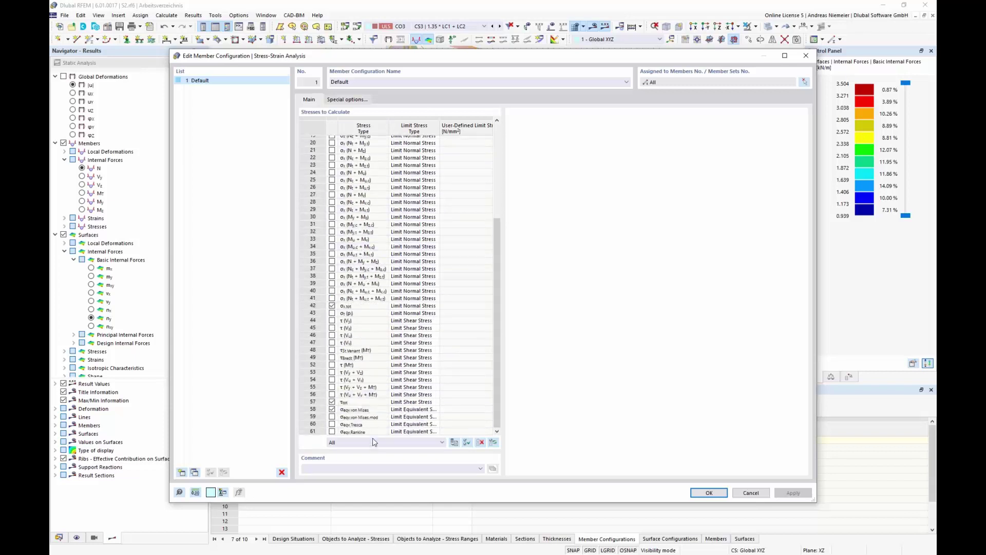
{"action": "left_click", "coordinate": [481, 442]}
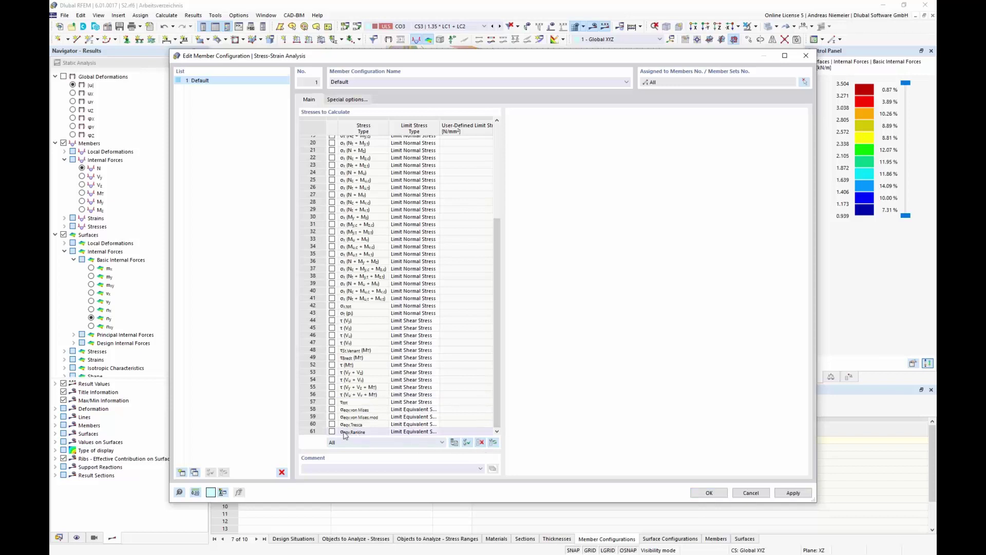
{"action": "left_click", "coordinate": [331, 409]}
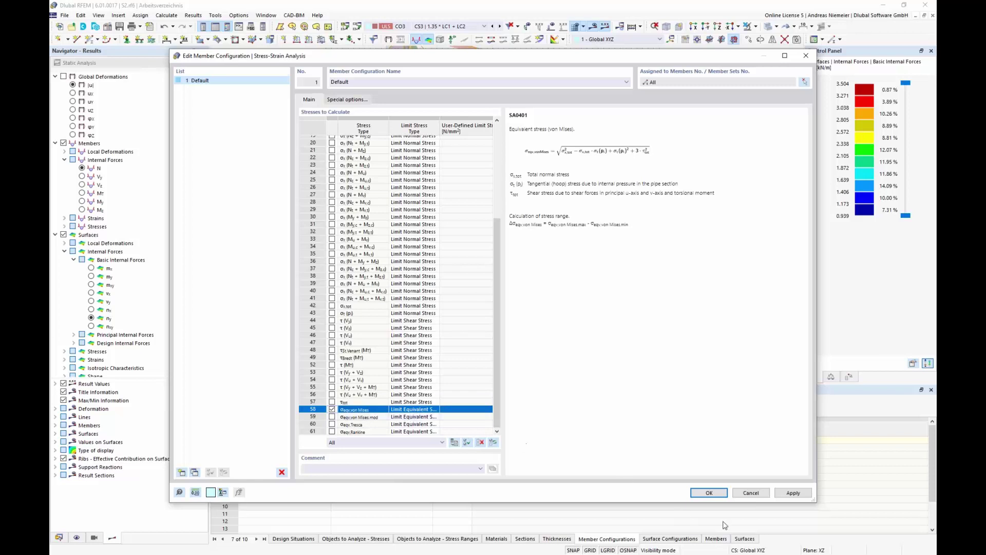
{"action": "left_click", "coordinate": [792, 493]}
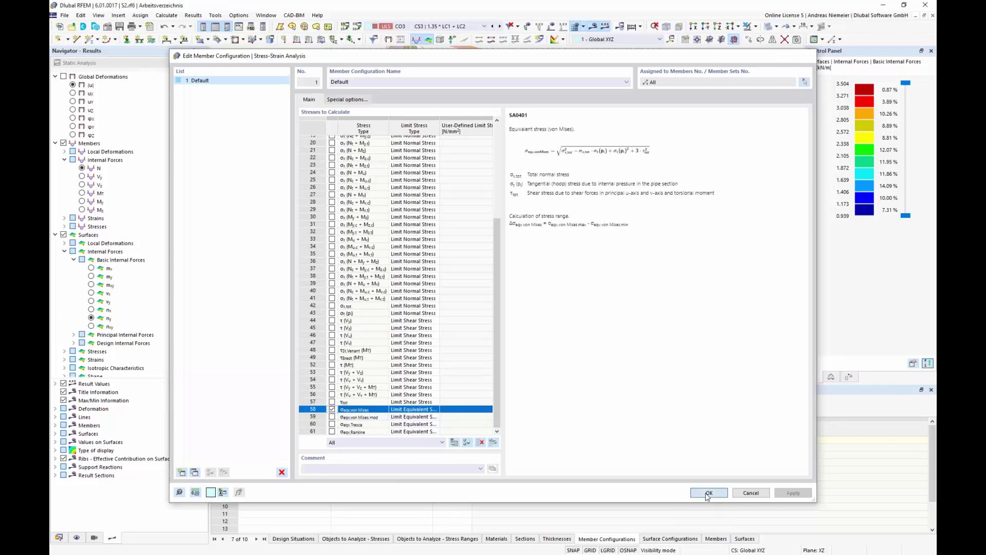
{"action": "left_click", "coordinate": [709, 493]}
Step: Restrict the stresses to calculate in the default surface configuration to the membrane stresses σx,m and σy,m
{"action": "left_click", "coordinate": [680, 542]}
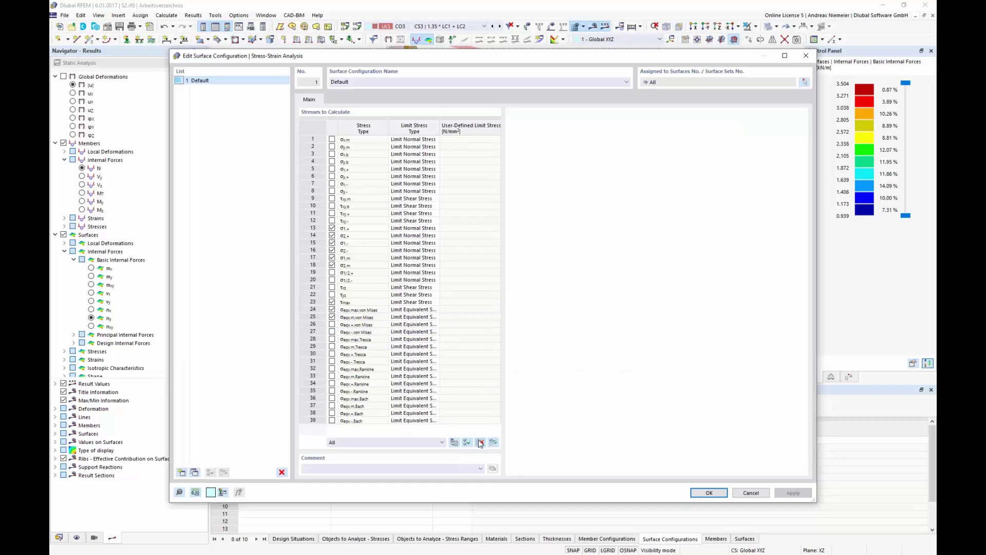
{"action": "left_click", "coordinate": [480, 443]}
{"action": "left_click", "coordinate": [332, 139]}
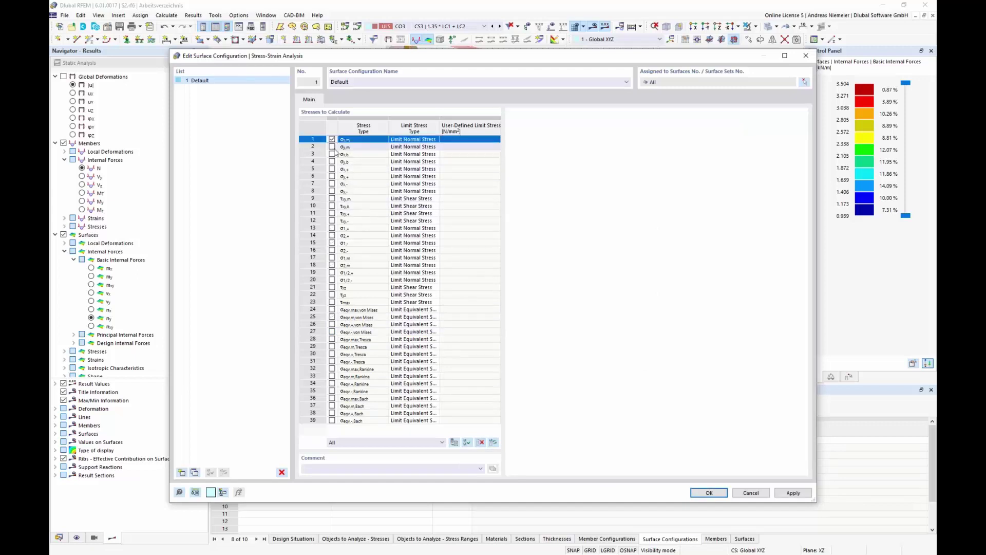
{"action": "left_click", "coordinate": [332, 147]}
Step: Assign user-defined limit stresses of 35 N/mm² for σx,m and 25 N/mm² for σy,m in the surface configuration
{"action": "left_click", "coordinate": [436, 139]}
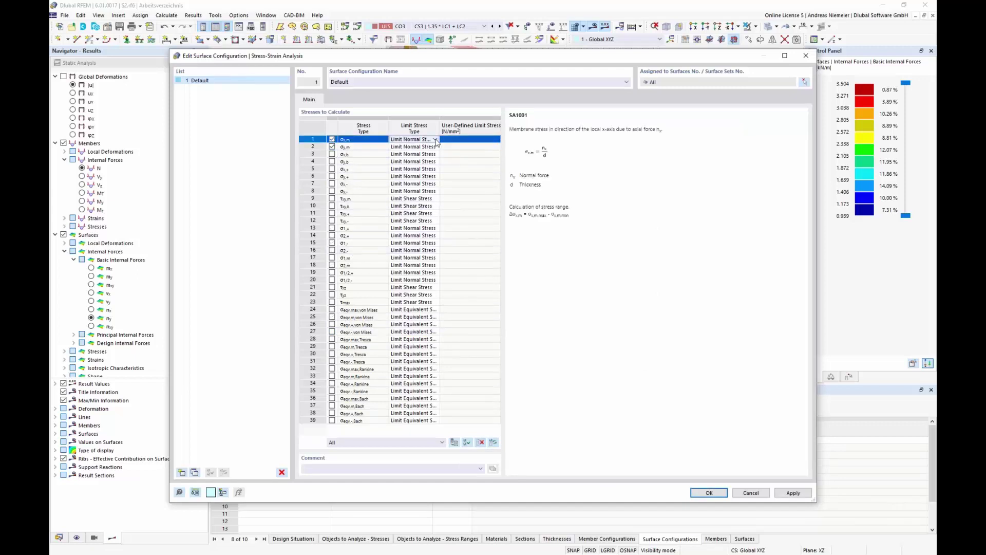
{"action": "left_click", "coordinate": [436, 139]}
{"action": "left_click", "coordinate": [414, 174]}
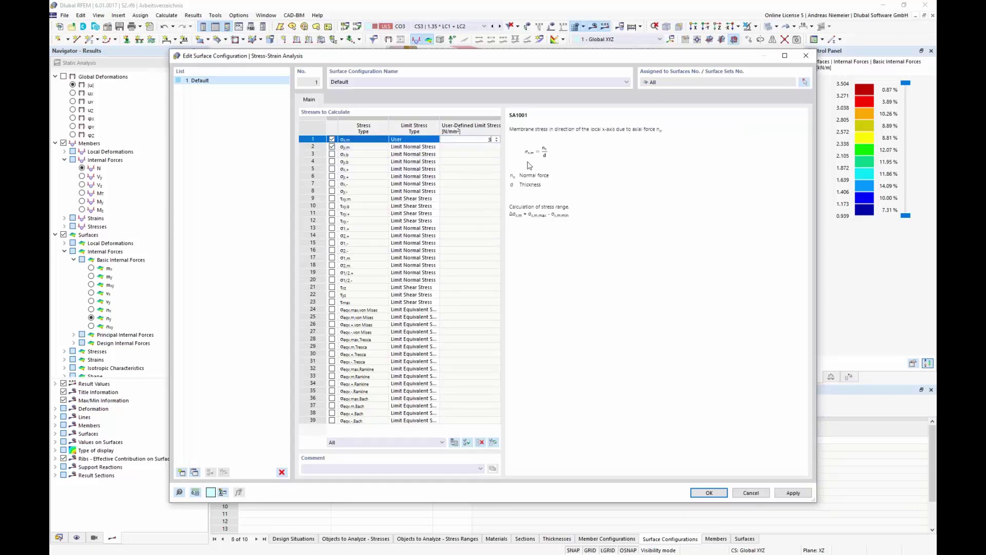
{"action": "left_click", "coordinate": [427, 147]}
{"action": "left_click", "coordinate": [435, 147]}
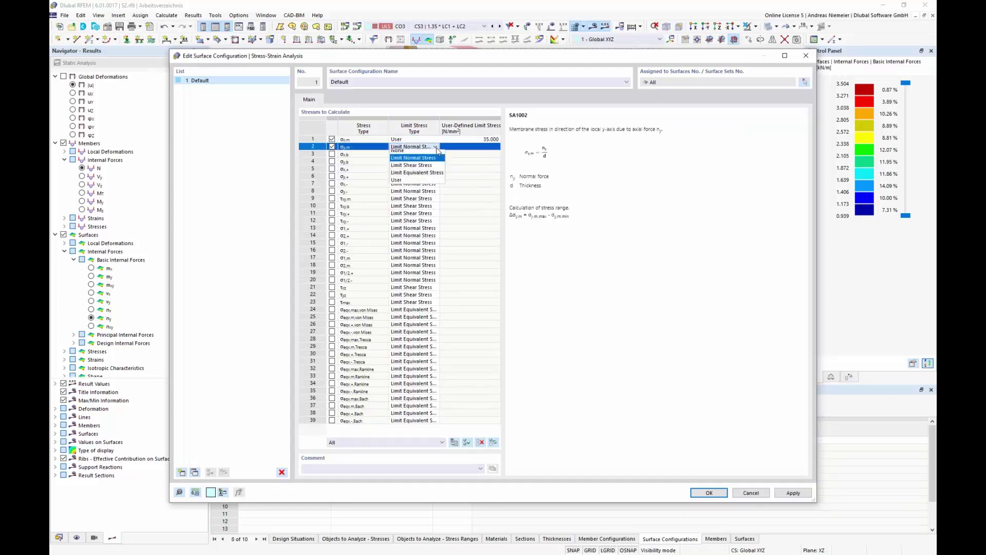
{"action": "left_click", "coordinate": [397, 183]}
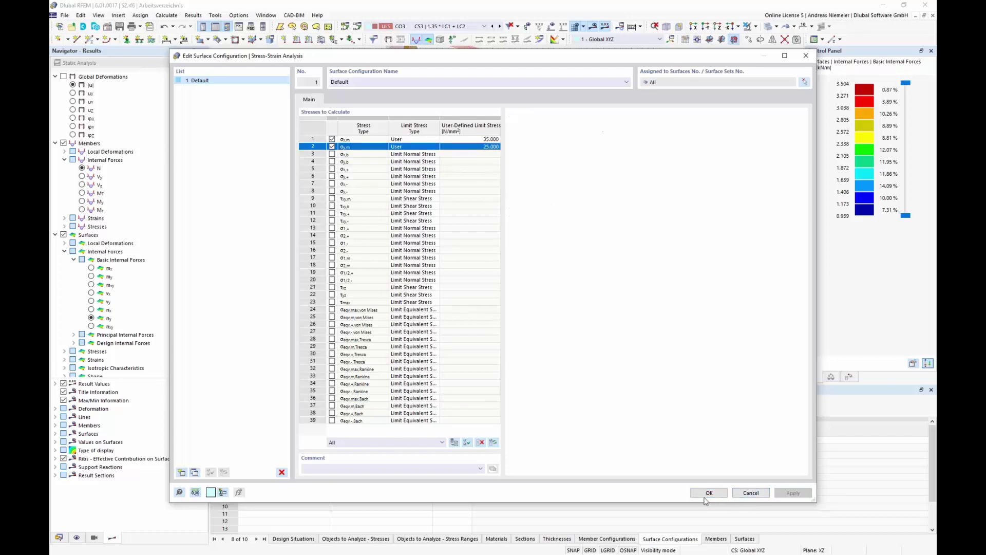
{"action": "left_click", "coordinate": [791, 493]}
{"action": "left_click", "coordinate": [708, 493]}
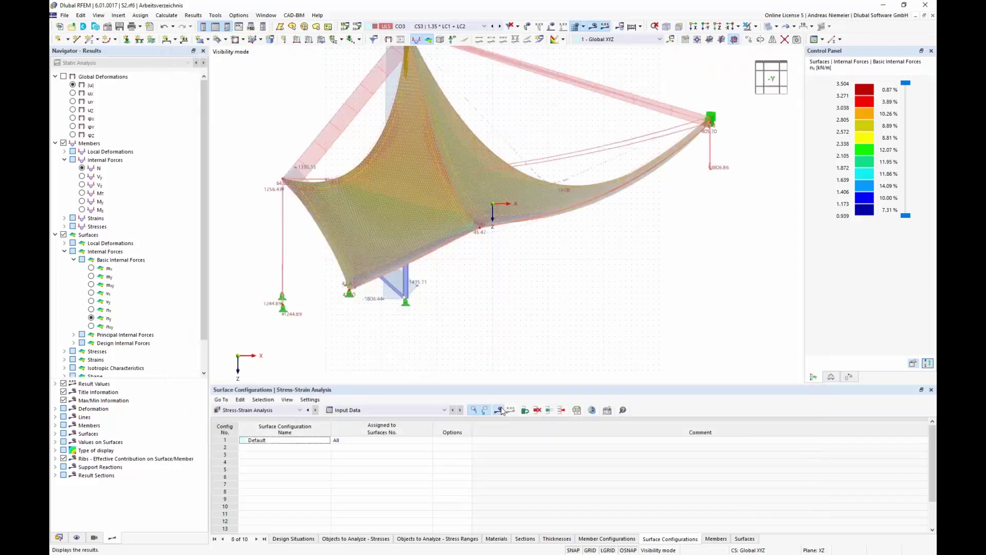
Step: Run the stress-strain analysis and inspect the resulting stresses on the members and membrane surfaces
{"action": "left_click", "coordinate": [531, 320]}
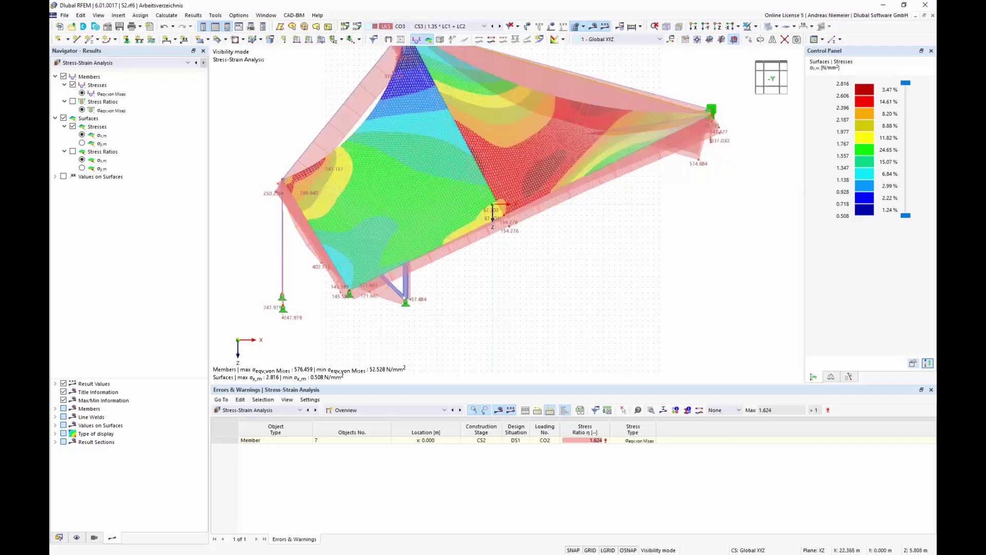
{"action": "scroll", "coordinate": [601, 238], "scroll_direction": "down", "scroll_amount": 1}
{"action": "middle_click_drag", "start_coordinate": [601, 237], "coordinate": [559, 257], "text": "ctrl"}
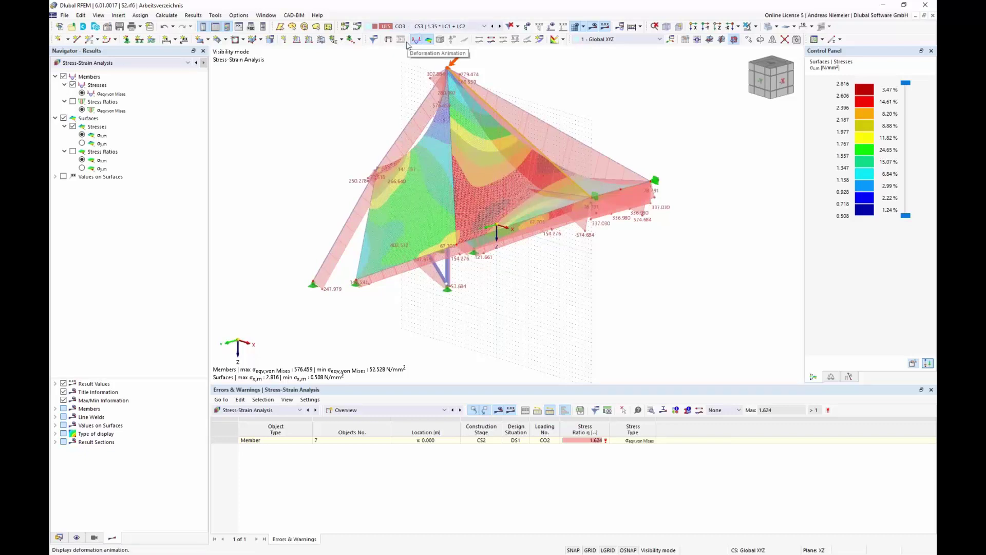
{"action": "left_click", "coordinate": [408, 44]}
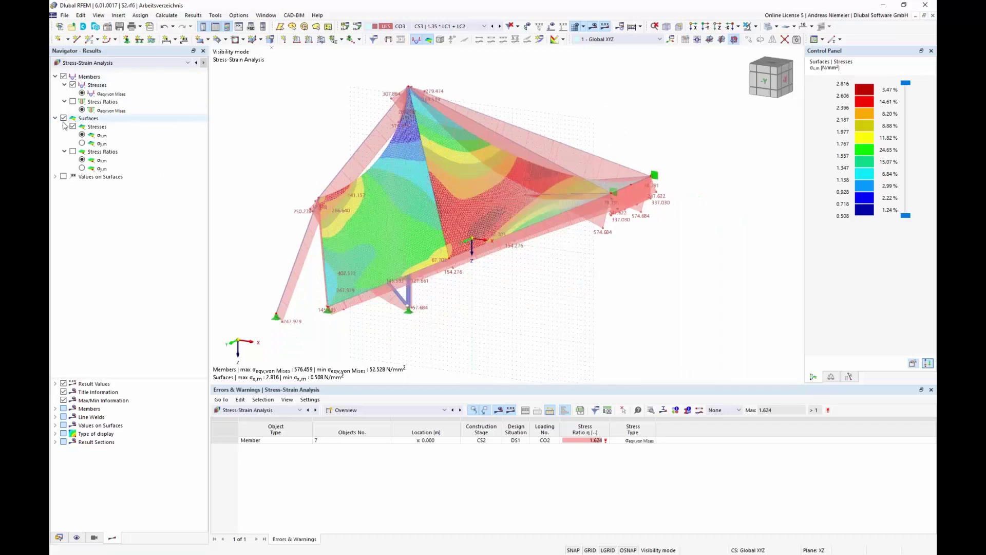
Step: Hide the surfaces and their results and inspect the members' von Mises stress ratios
{"action": "left_click", "coordinate": [64, 118]}
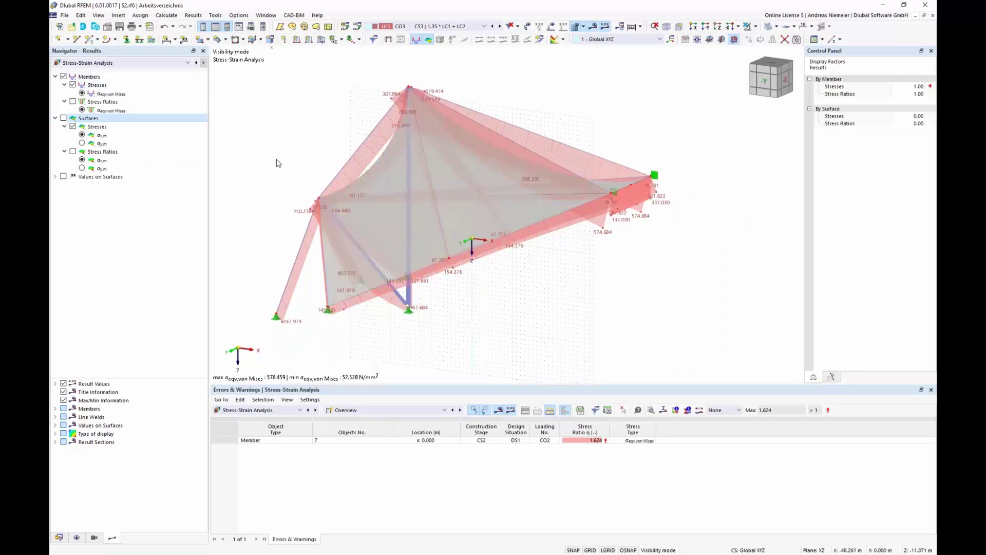
{"action": "left_click", "coordinate": [72, 101]}
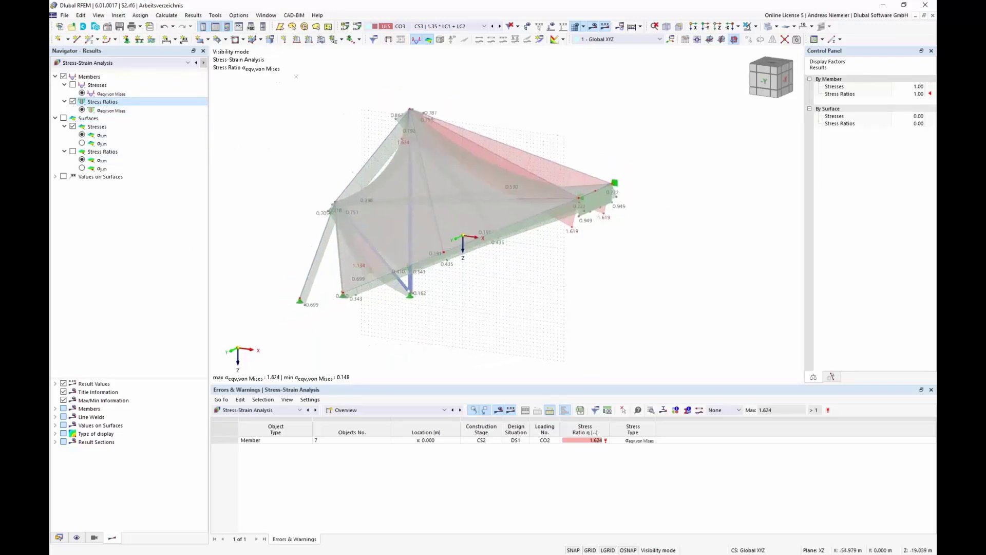
{"action": "left_click", "coordinate": [577, 28]}
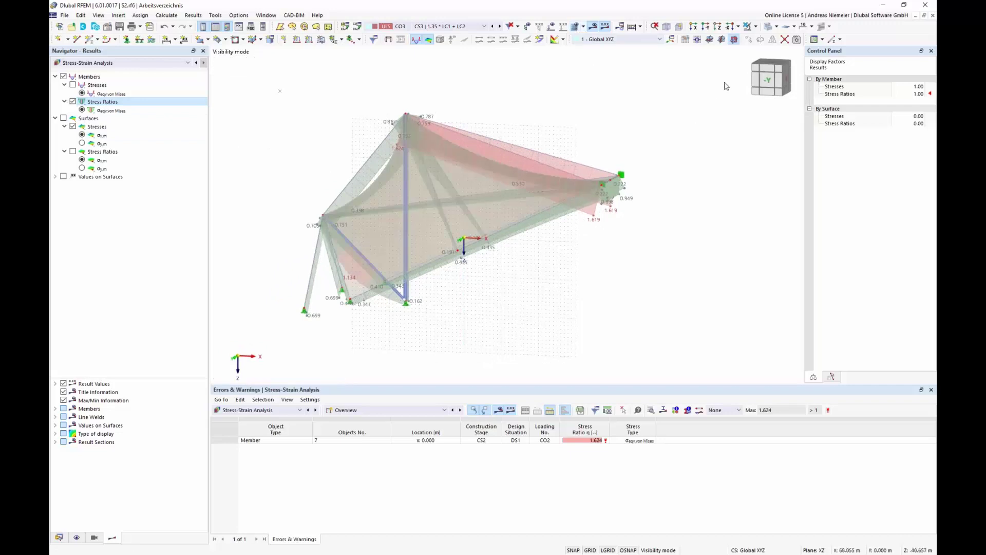
{"action": "left_click", "coordinate": [782, 40]}
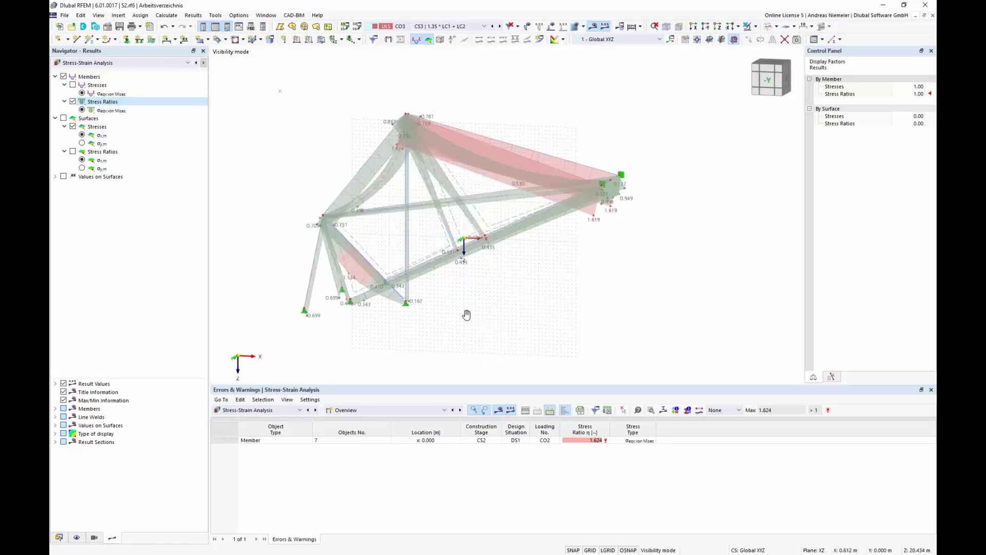
{"action": "middle_click_drag", "start_coordinate": [467, 314], "coordinate": [533, 274]}
{"action": "scroll", "coordinate": [513, 292], "scroll_direction": "down", "scroll_amount": 1}
{"action": "scroll", "coordinate": [480, 262], "scroll_direction": "up", "scroll_amount": 2}
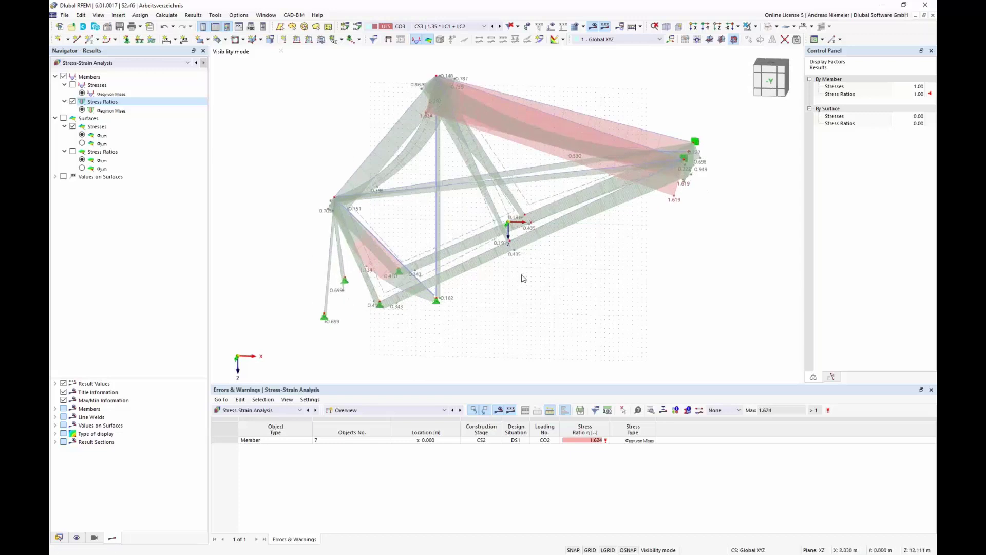
{"action": "middle_click_drag", "start_coordinate": [418, 293], "coordinate": [591, 262]}
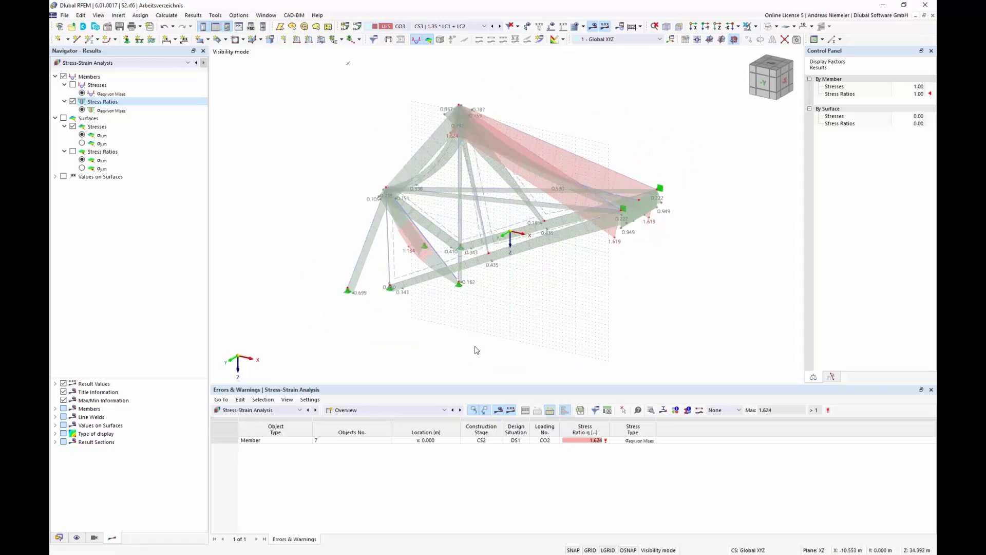
{"action": "mouse_move", "coordinate": [527, 320]}
{"action": "middle_mouse_down"}
{"action": "mouse_move", "coordinate": [510, 328]}
{"action": "mouse_move", "coordinate": [519, 318]}
{"action": "middle_mouse_up"}
Step: Show the table of stresses on members by section and enlarge it to examine all the sections
{"action": "left_click", "coordinate": [393, 410]}
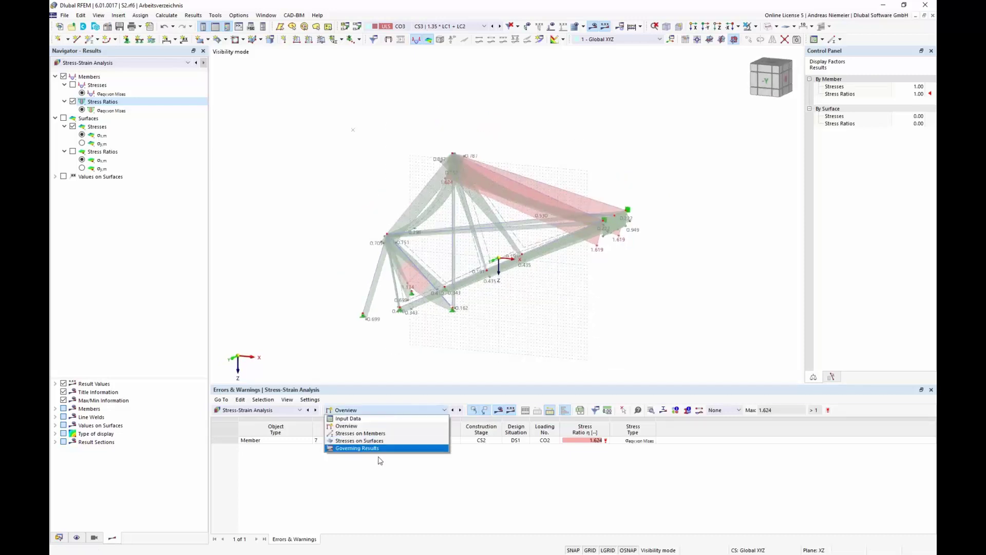
{"action": "left_click", "coordinate": [380, 434]}
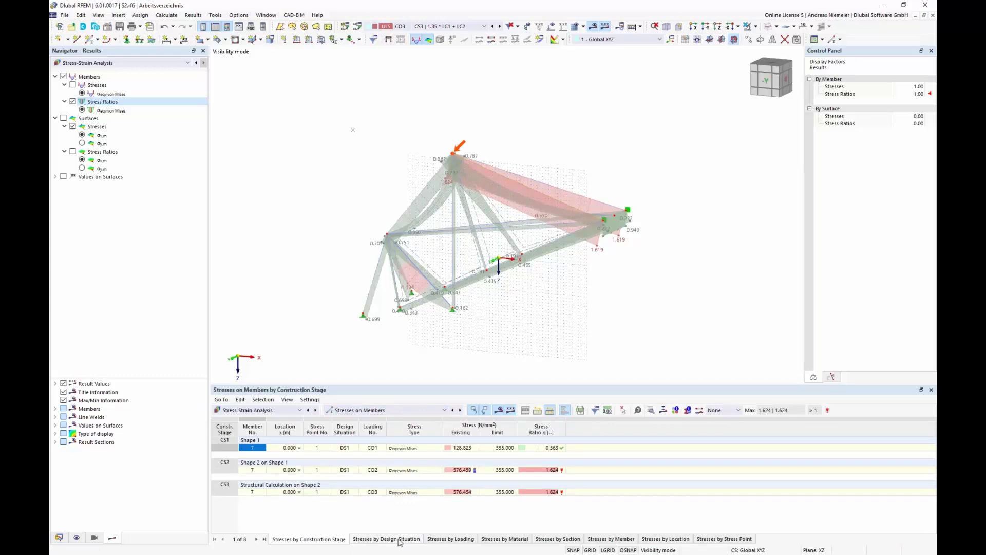
{"action": "left_click", "coordinate": [567, 539]}
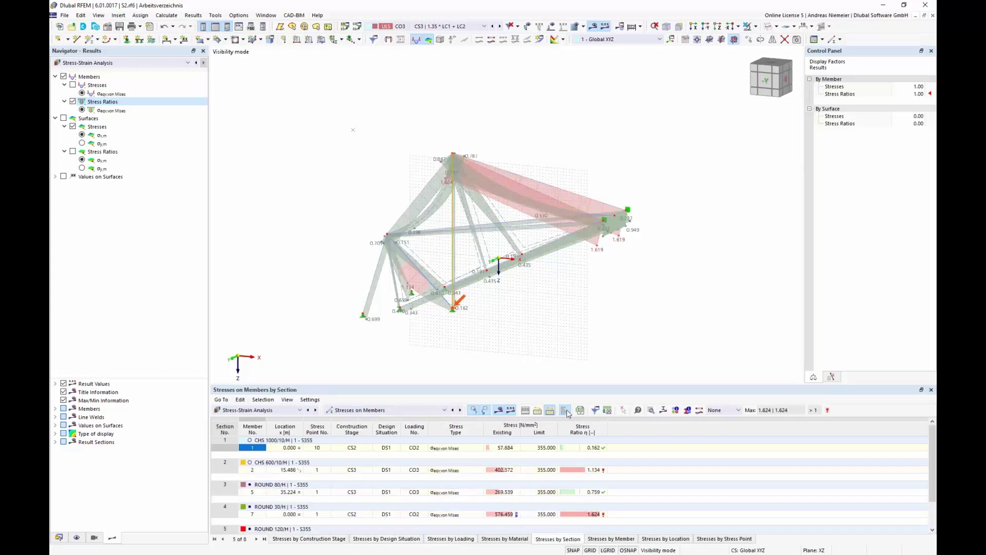
{"action": "left_click_drag", "start_coordinate": [570, 386], "coordinate": [584, 291]}
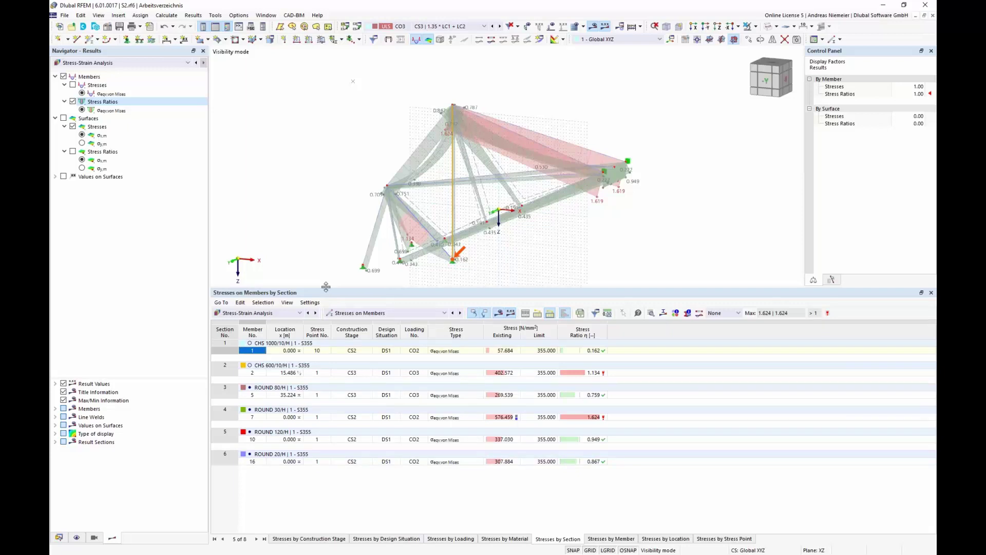
{"action": "left_click_drag", "start_coordinate": [326, 287], "coordinate": [327, 352]}
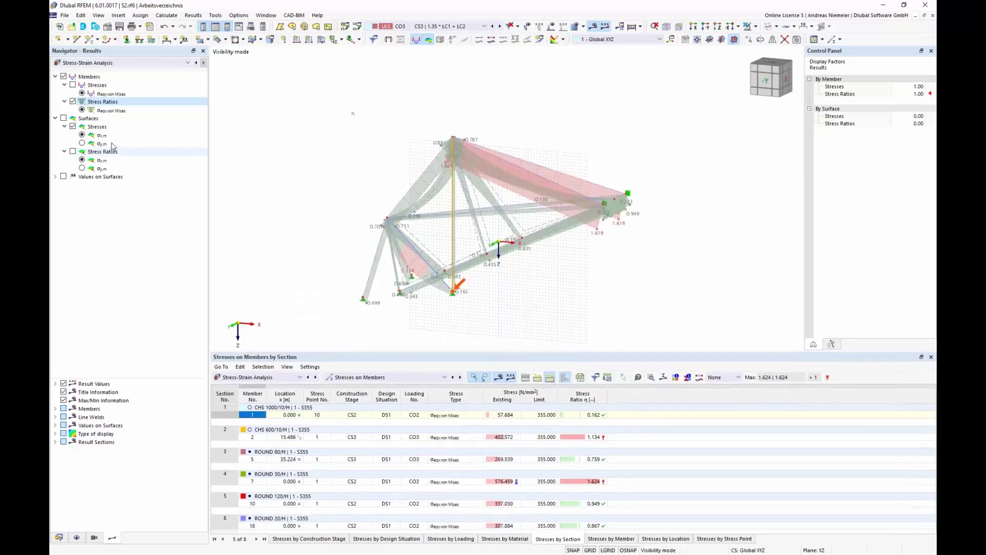
Step: Display the surfaces' σx,m stress ratios in the model in place of the member results
{"action": "left_click", "coordinate": [63, 118]}
{"action": "left_click", "coordinate": [63, 76]}
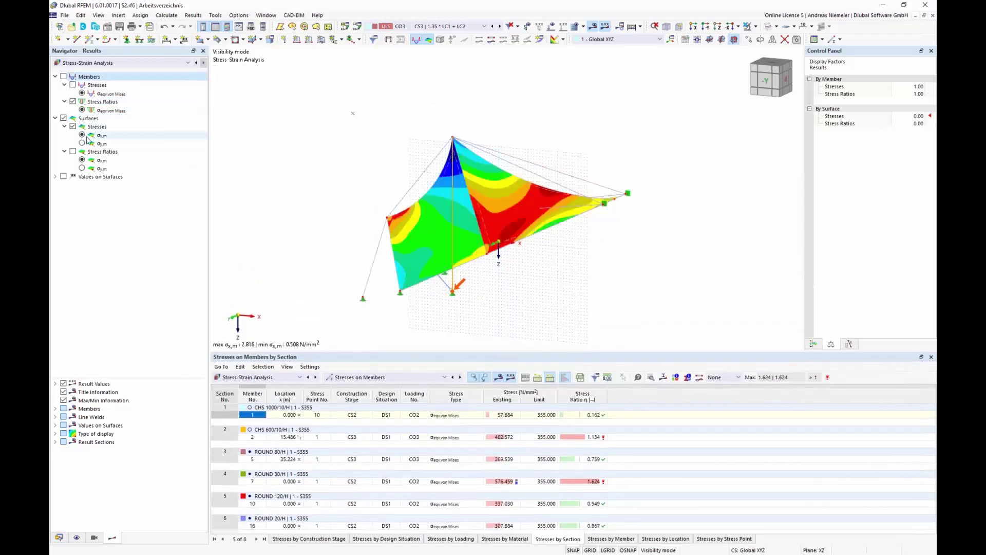
{"action": "left_click", "coordinate": [72, 152]}
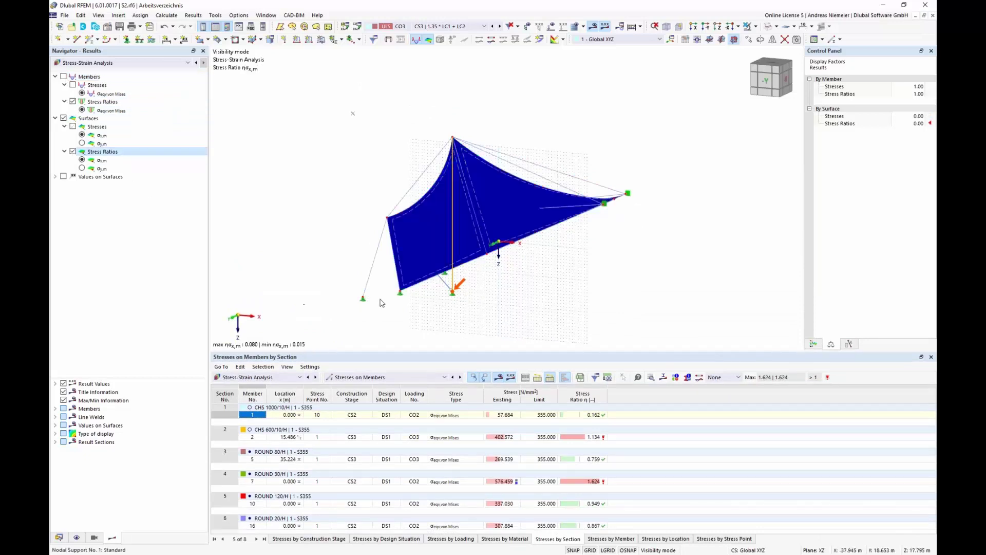
Step: Examine the stresses on surfaces by construction stage, material, thickness and surface
{"action": "left_click", "coordinate": [381, 378]}
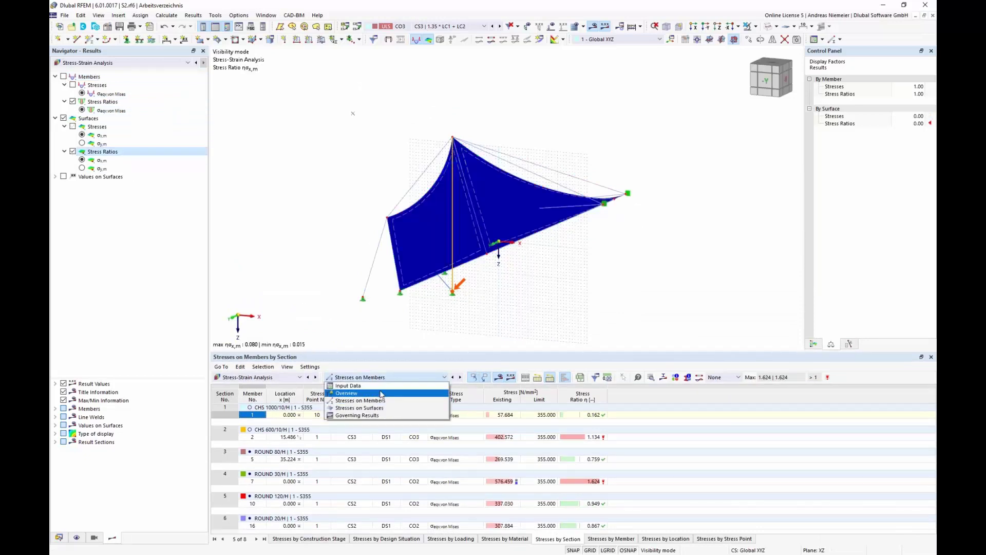
{"action": "left_click", "coordinate": [374, 409]}
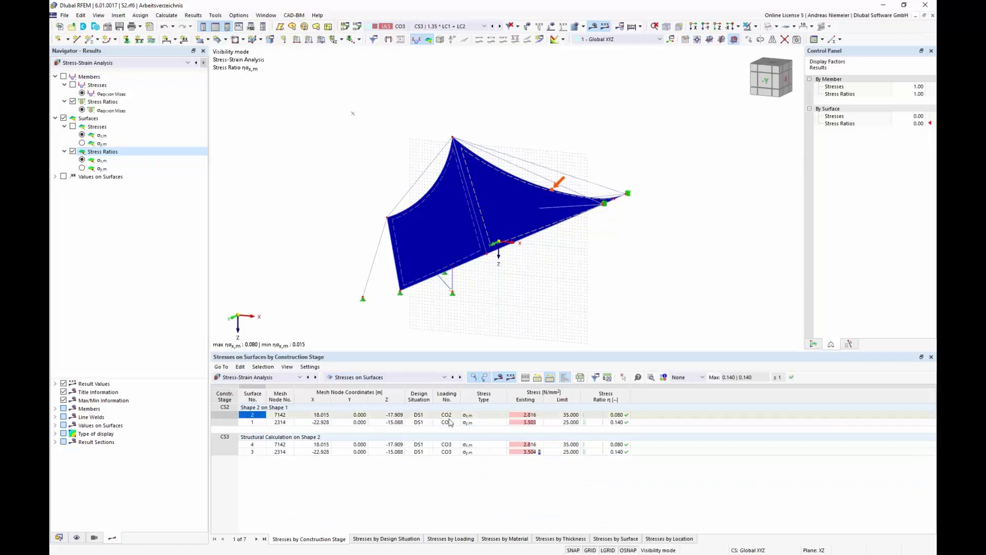
{"action": "left_click", "coordinate": [554, 422]}
{"action": "left_click", "coordinate": [567, 452], "text": "shift"}
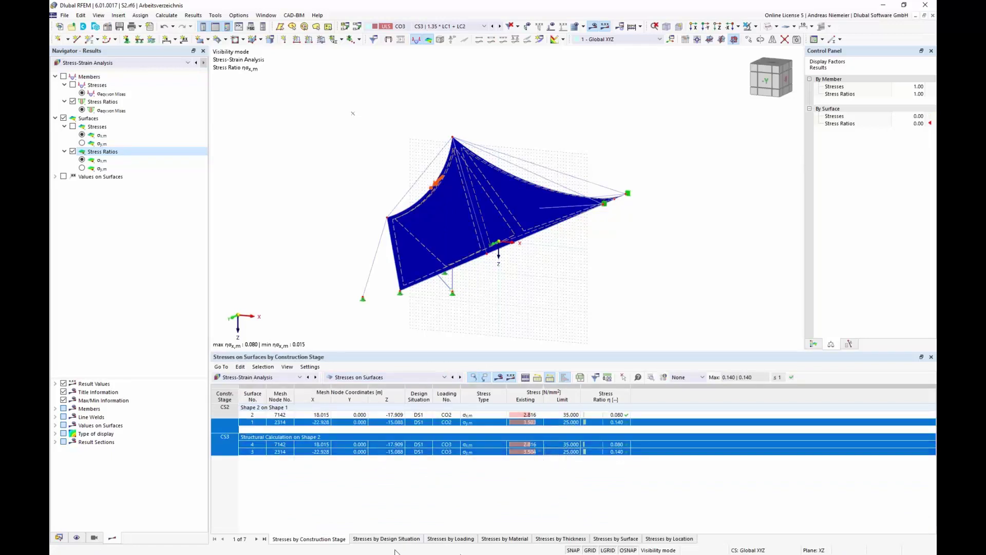
{"action": "left_click", "coordinate": [517, 539]}
{"action": "left_click", "coordinate": [570, 539]}
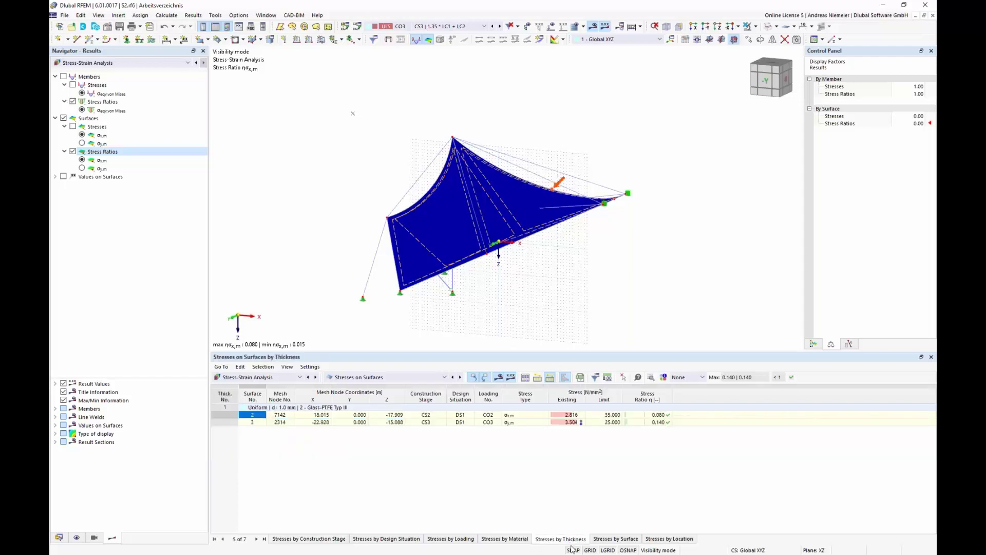
{"action": "left_click", "coordinate": [620, 541]}
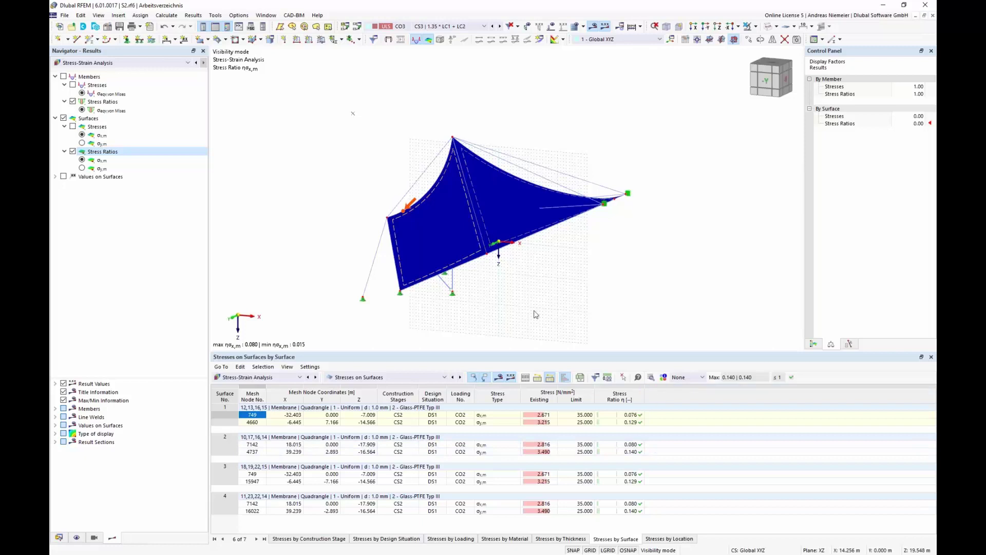
Step: Create a new printout report and collapse its report items to the main chapters
{"action": "middle_click_drag", "start_coordinate": [544, 308], "coordinate": [545, 286]}
{"action": "scroll", "coordinate": [545, 286], "scroll_direction": "down", "scroll_amount": 1}
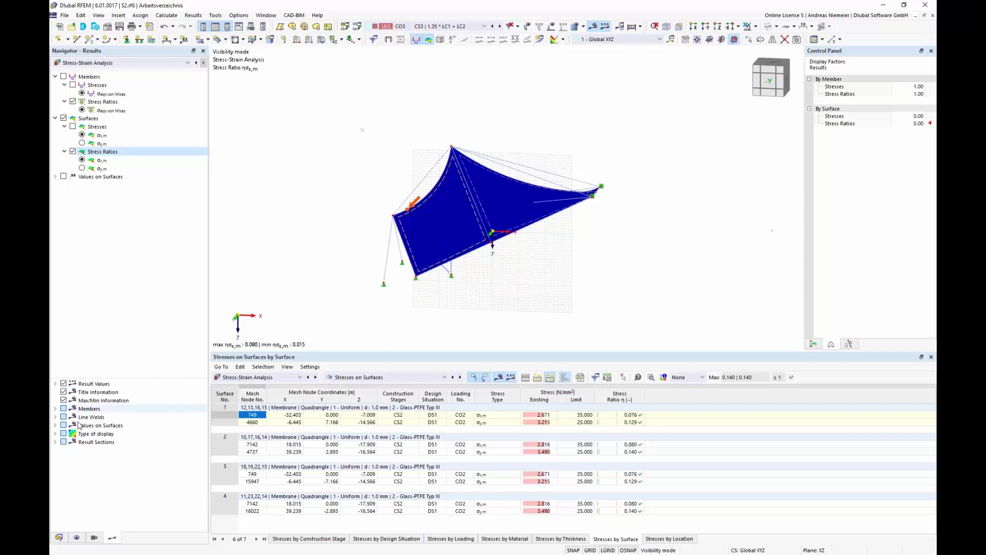
{"action": "left_click", "coordinate": [61, 540]}
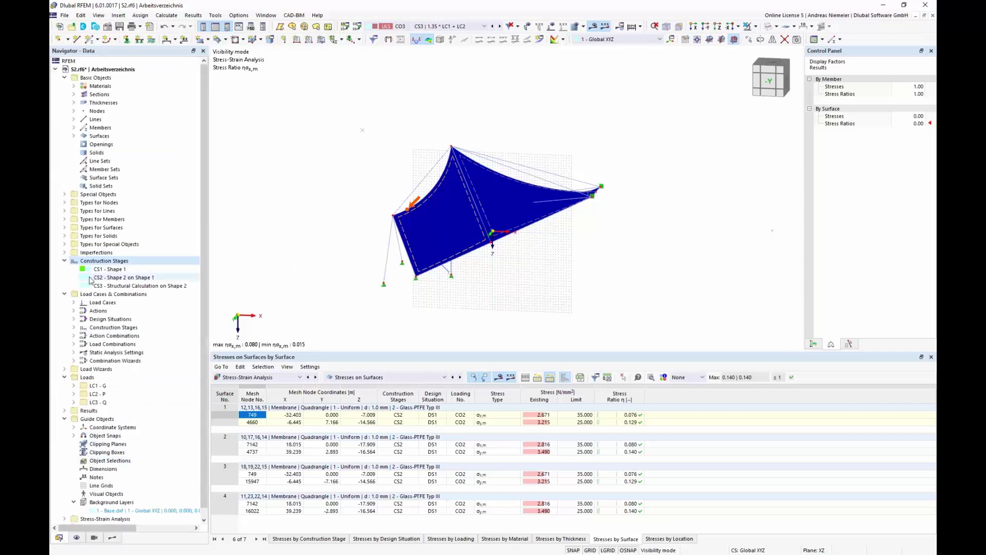
{"action": "left_click", "coordinate": [65, 260]}
{"action": "right_click", "coordinate": [90, 502]}
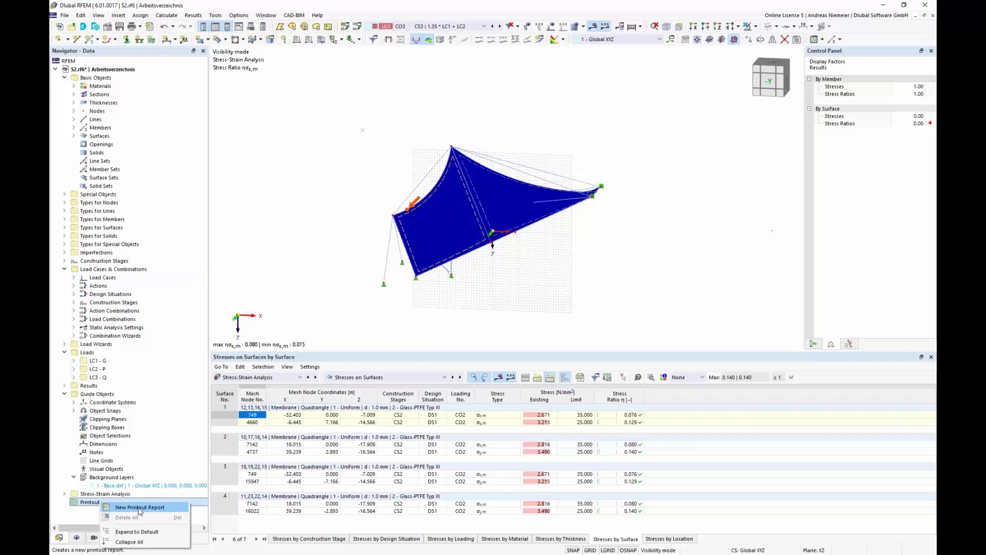
{"action": "left_click", "coordinate": [139, 508]}
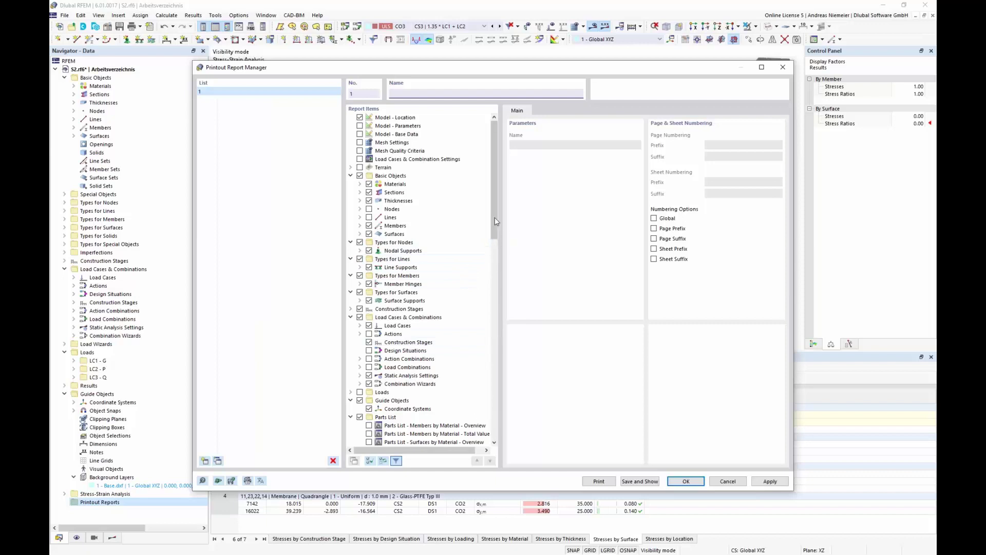
{"action": "right_click", "coordinate": [472, 221]}
{"action": "left_click", "coordinate": [505, 297]}
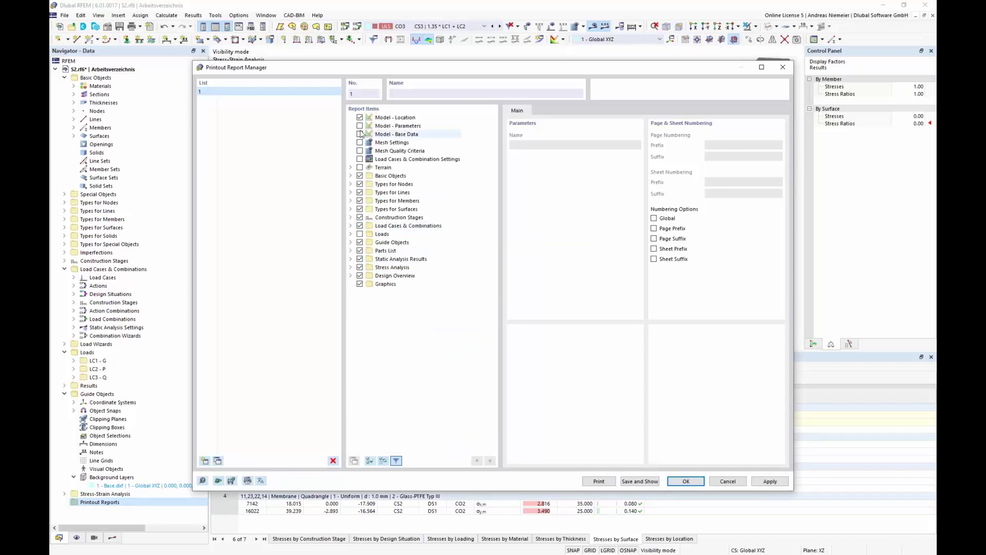
{"action": "left_click", "coordinate": [351, 176]}
{"action": "left_click", "coordinate": [351, 176]}
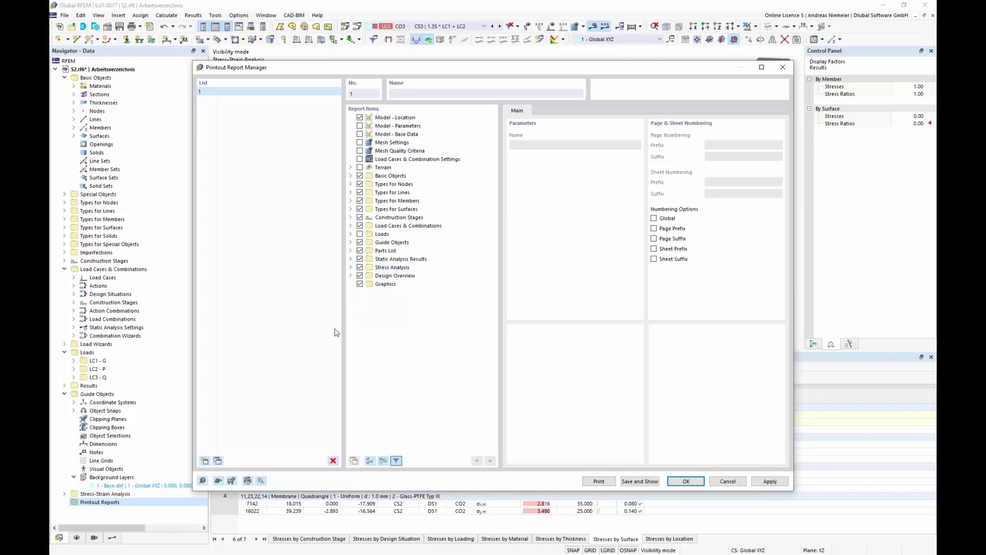
Step: Limit the report's Stress Analysis results to stresses on members by section and on surfaces by surface, and show the report
{"action": "left_click", "coordinate": [351, 268]}
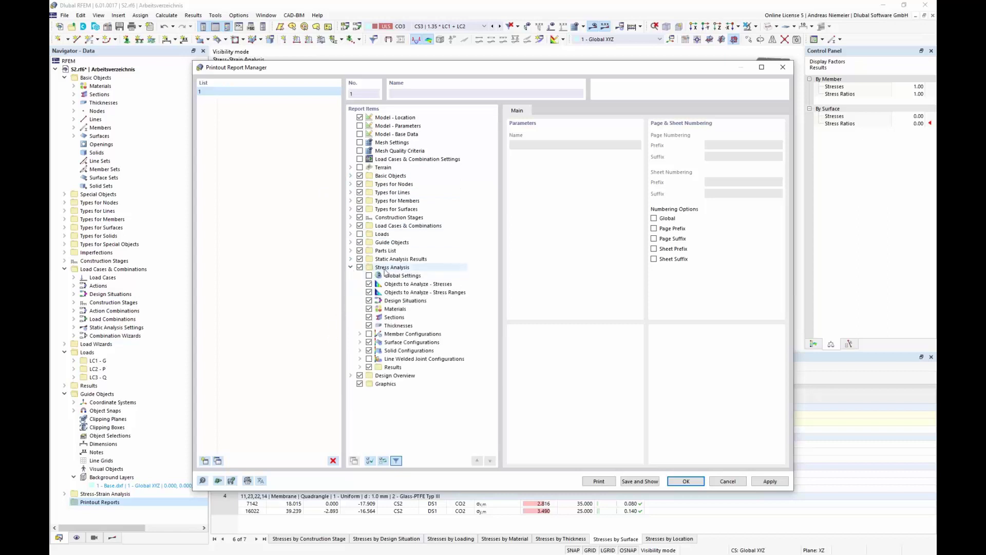
{"action": "left_click", "coordinate": [359, 366]}
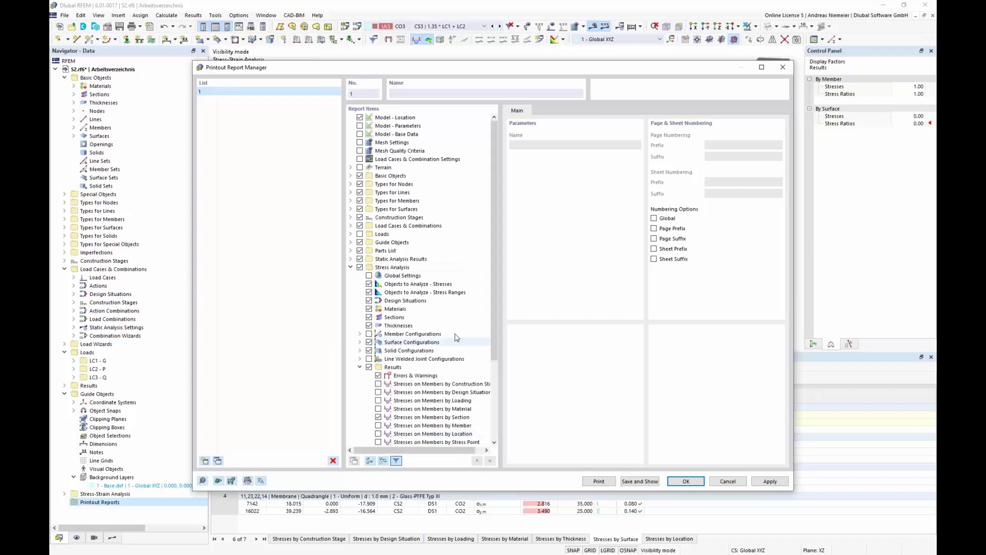
{"action": "scroll", "coordinate": [386, 333], "scroll_direction": "down", "scroll_amount": 4}
{"action": "left_click", "coordinate": [378, 267]}
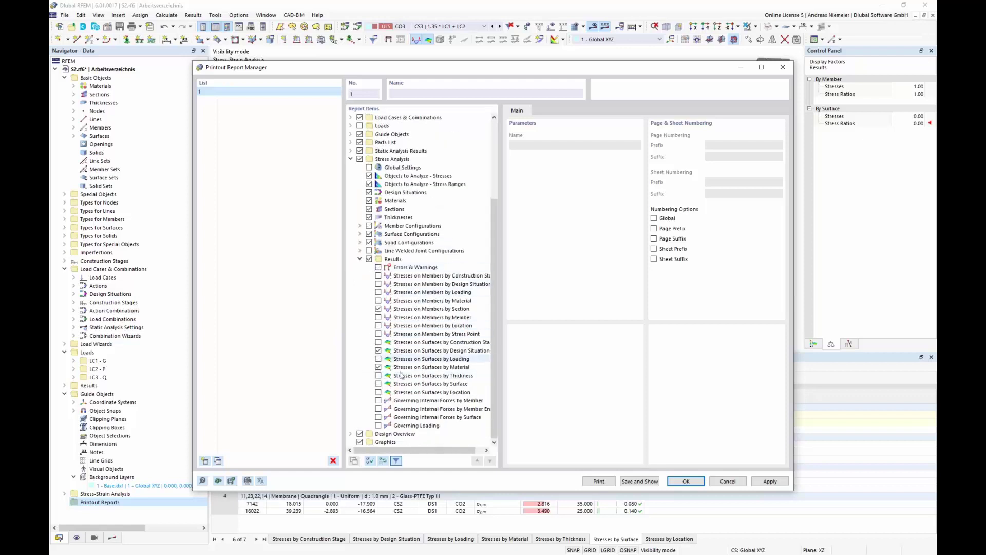
{"action": "left_click", "coordinate": [378, 351]}
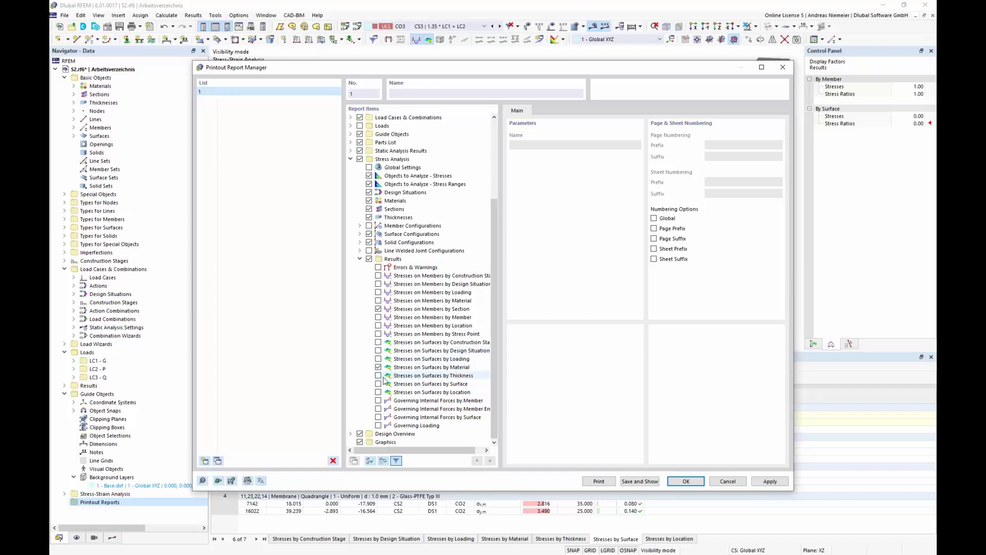
{"action": "left_click", "coordinate": [378, 367]}
{"action": "left_click", "coordinate": [378, 367]}
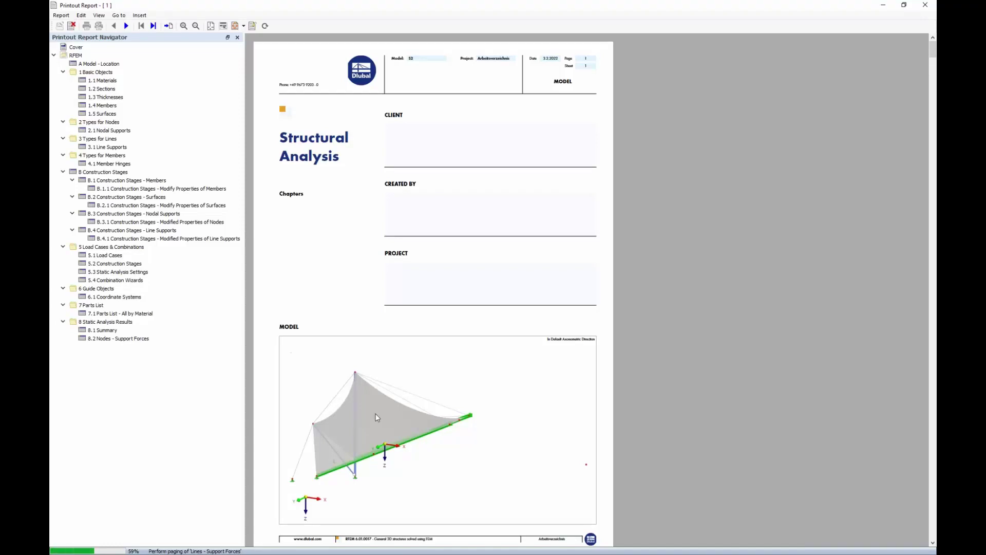
Step: Look through the report's cover, contents, materials, sections, members and support tables
{"action": "scroll", "coordinate": [415, 249], "scroll_direction": "down", "scroll_amount": 6}
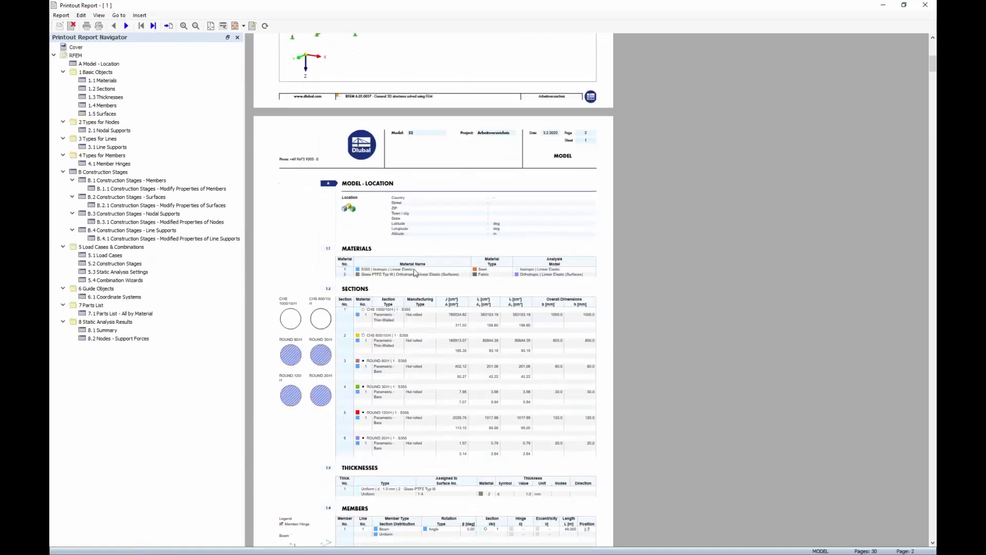
{"action": "scroll", "coordinate": [420, 257], "scroll_direction": "up", "scroll_amount": 6}
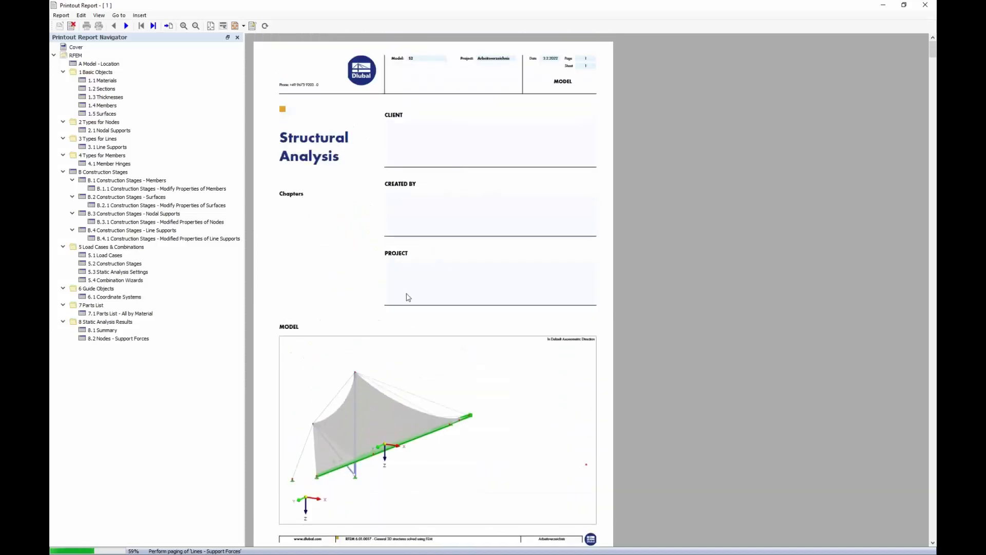
{"action": "scroll", "coordinate": [397, 255], "scroll_direction": "down", "scroll_amount": 8}
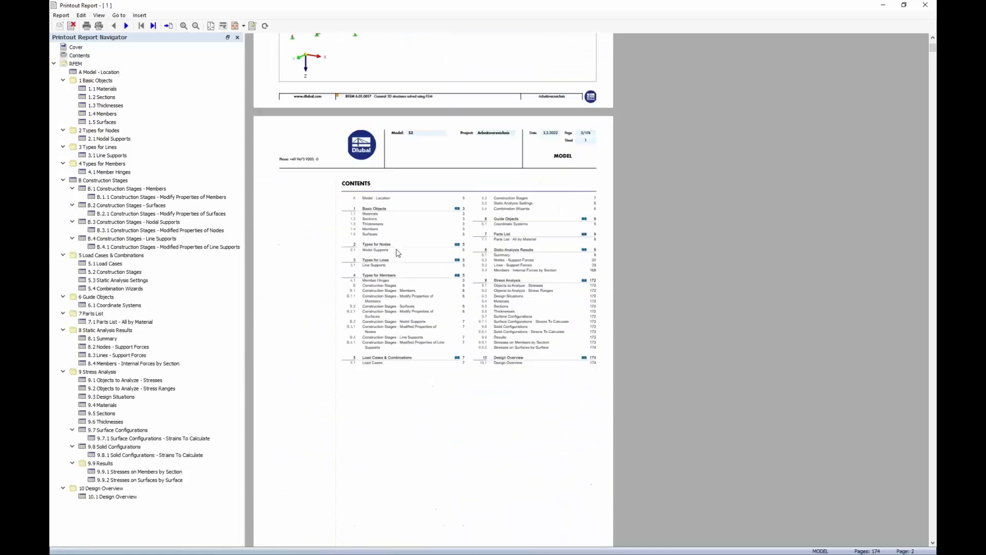
{"action": "scroll", "coordinate": [438, 262], "scroll_direction": "down", "scroll_amount": 10}
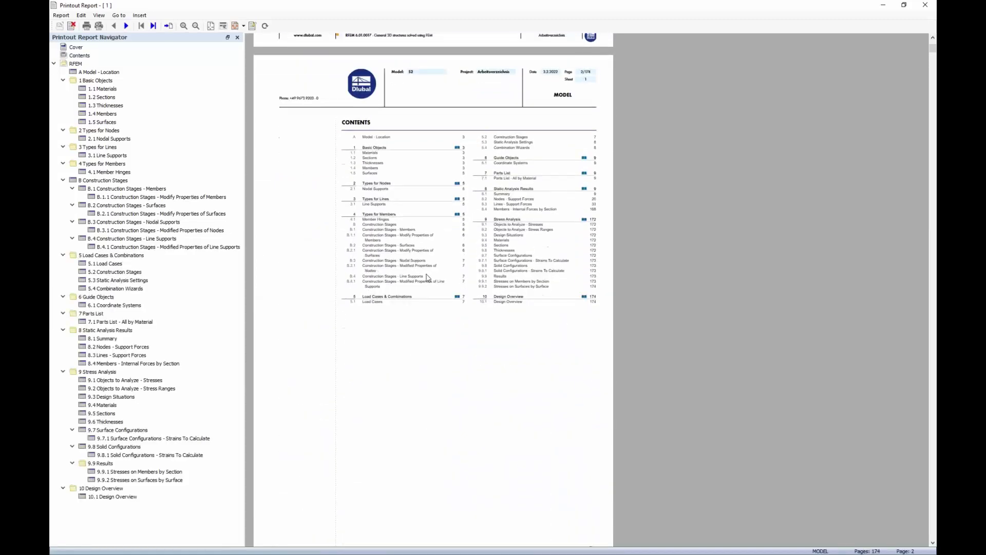
{"action": "scroll", "coordinate": [436, 264], "scroll_direction": "down", "scroll_amount": 1}
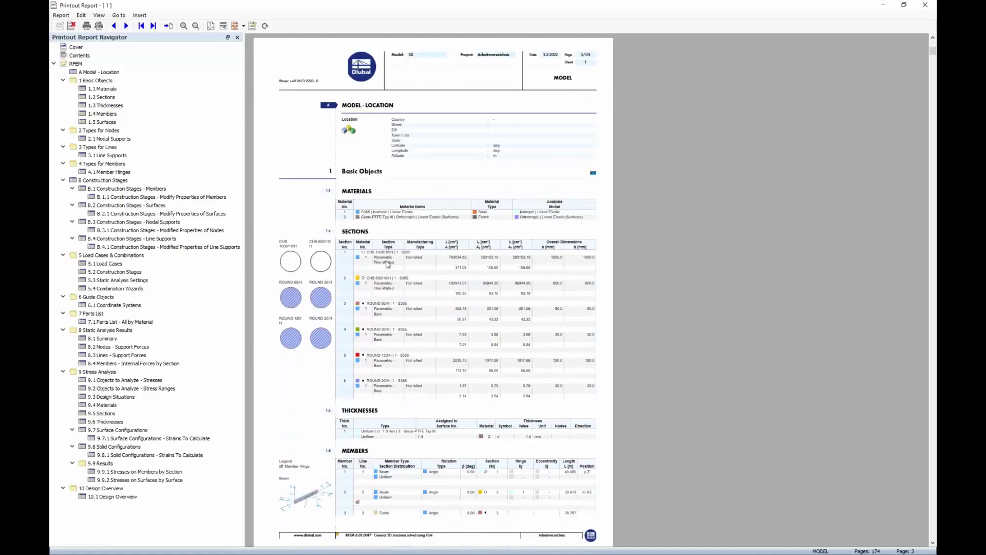
{"action": "scroll", "coordinate": [347, 272], "scroll_direction": "down", "scroll_amount": 10}
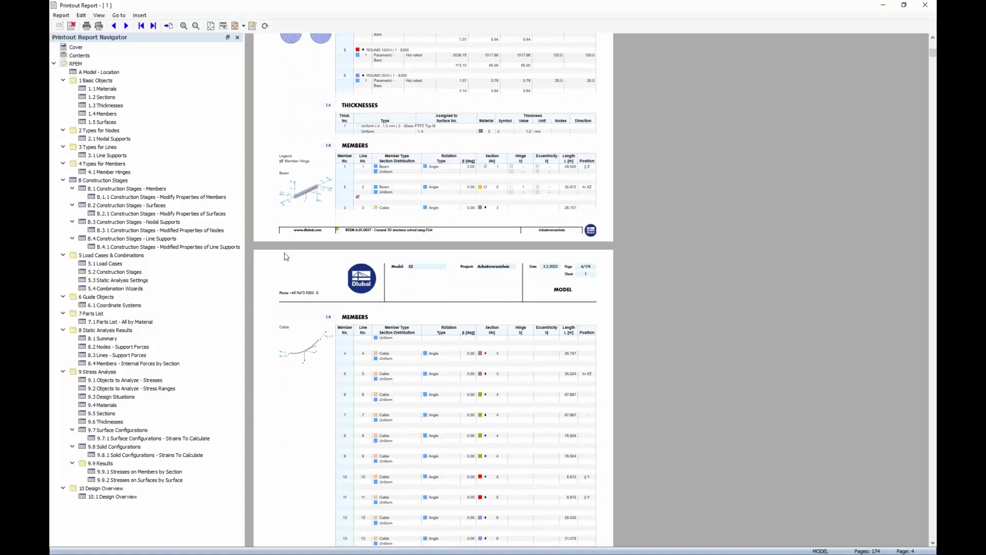
{"action": "scroll", "coordinate": [387, 374], "scroll_direction": "down", "scroll_amount": 13}
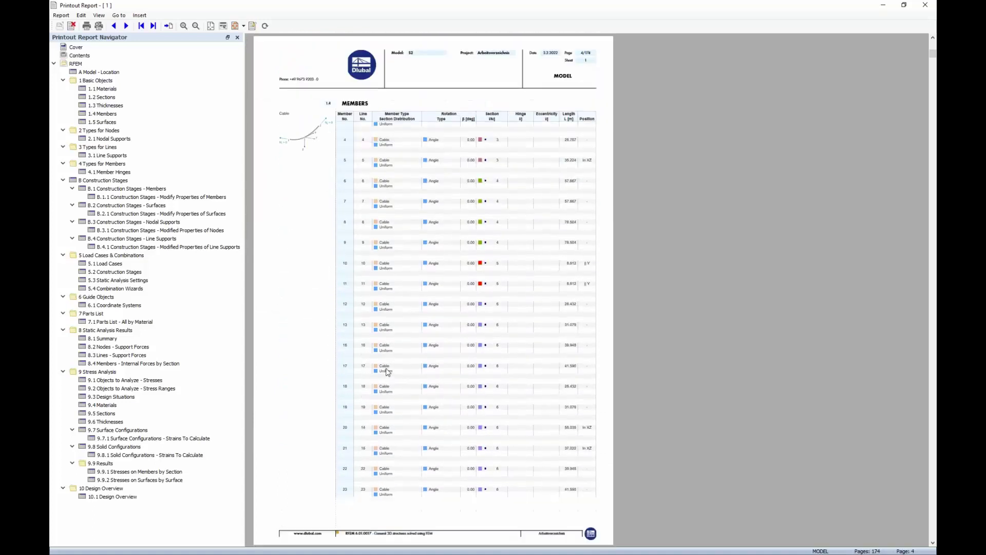
{"action": "scroll", "coordinate": [389, 365], "scroll_direction": "down", "scroll_amount": 7}
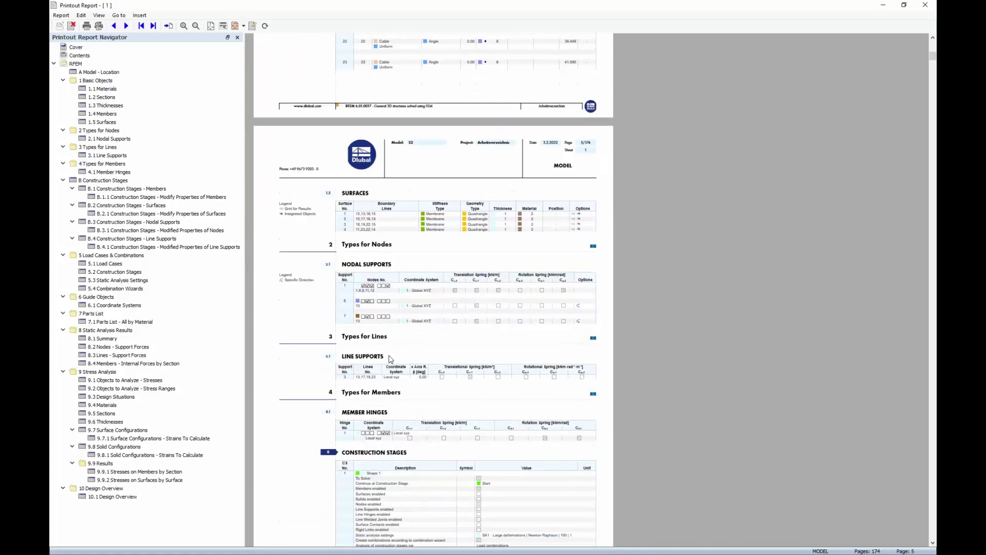
Step: Enlarge the report pages, examine the stresses on members by section, stresses on surfaces and design overview, and close the report
{"action": "left_click", "coordinate": [183, 26]}
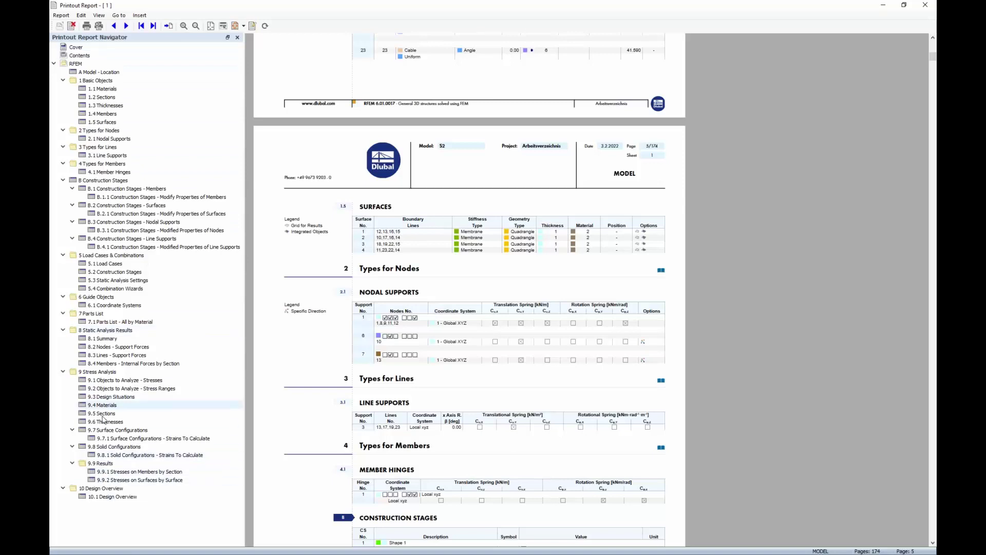
{"action": "left_click", "coordinate": [122, 473]}
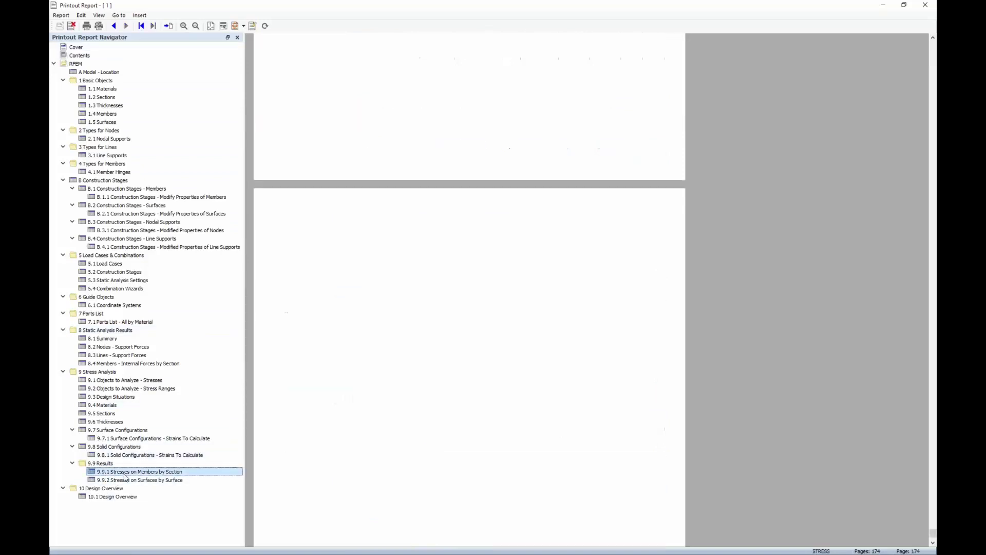
{"action": "scroll", "coordinate": [622, 122], "scroll_direction": "up", "scroll_amount": 1}
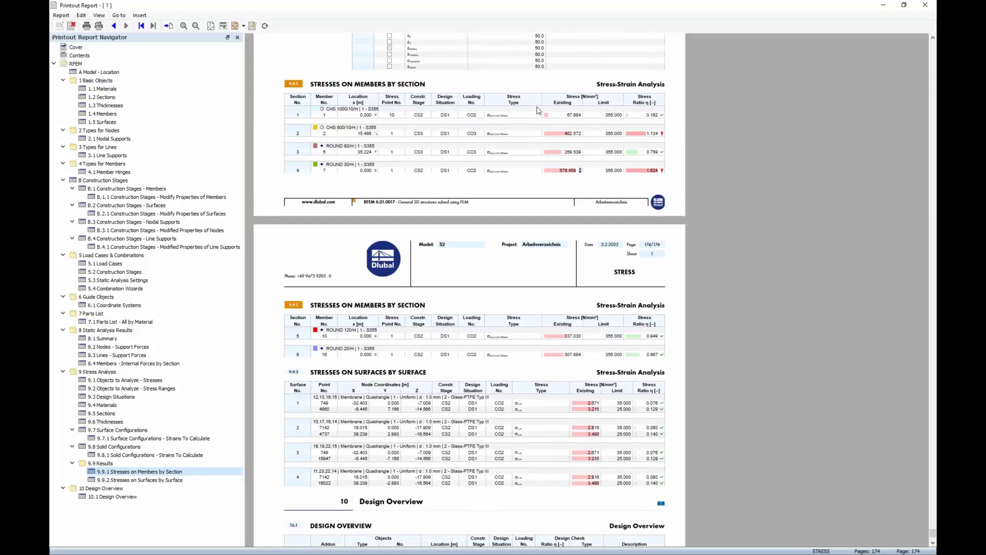
{"action": "scroll", "coordinate": [501, 276], "scroll_direction": "down", "scroll_amount": 3}
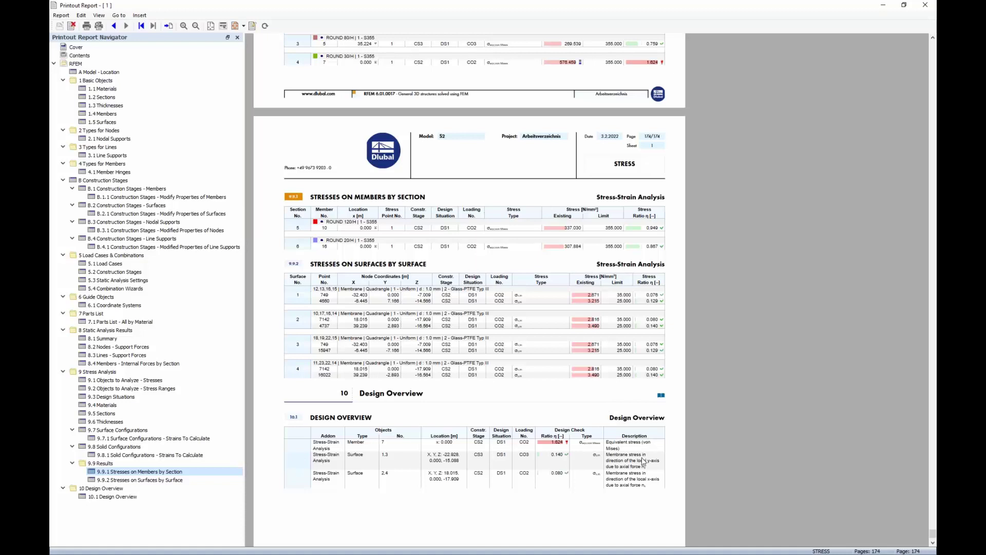
{"action": "left_click", "coordinate": [72, 25]}
Step: Display the members' von Mises stress ratios in the model in place of the surface results, in an oblique view
{"action": "middle_click_drag", "start_coordinate": [593, 253], "coordinate": [547, 251]}
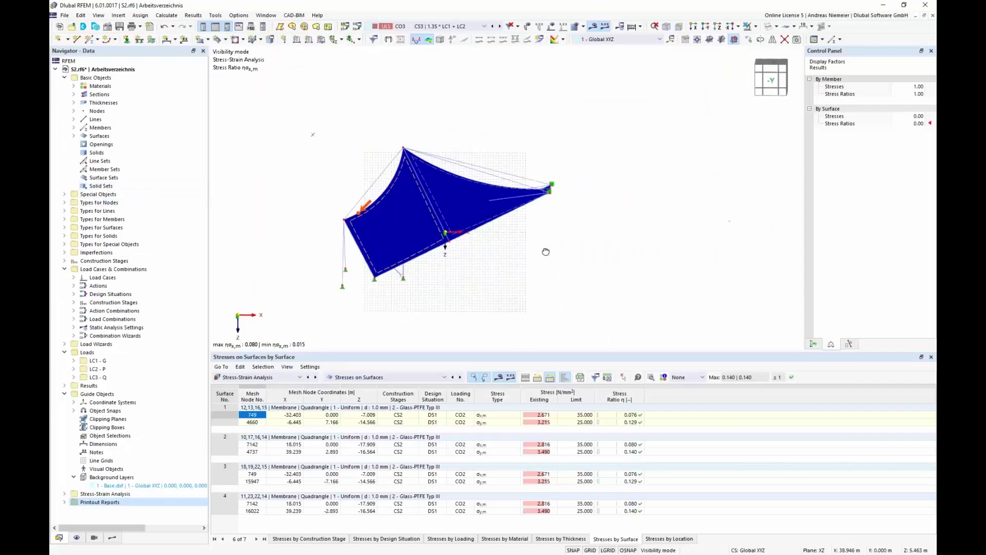
{"action": "scroll", "coordinate": [546, 251], "scroll_direction": "down", "scroll_amount": 1}
{"action": "middle_click_drag", "start_coordinate": [490, 273], "coordinate": [483, 293]}
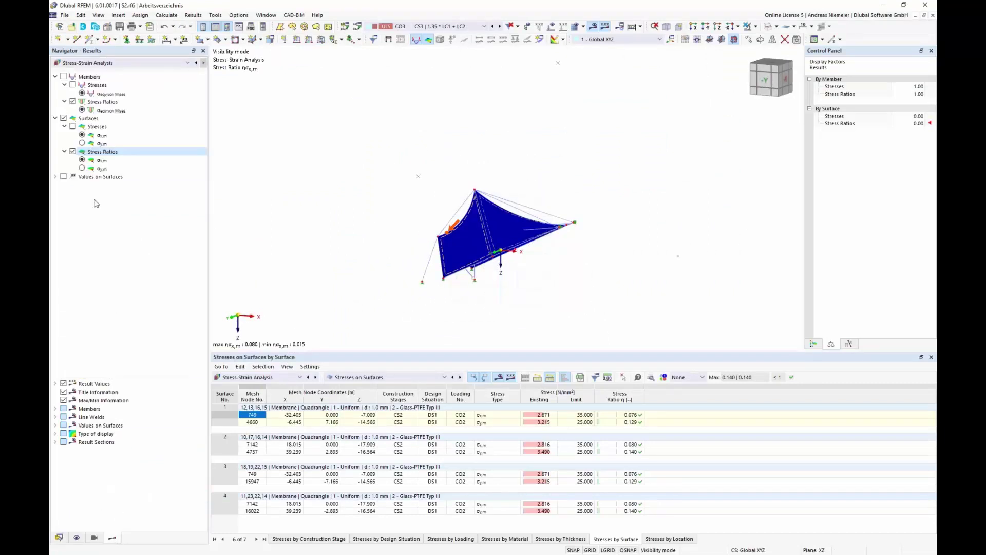
{"action": "left_click", "coordinate": [63, 118]}
{"action": "left_click", "coordinate": [63, 77]}
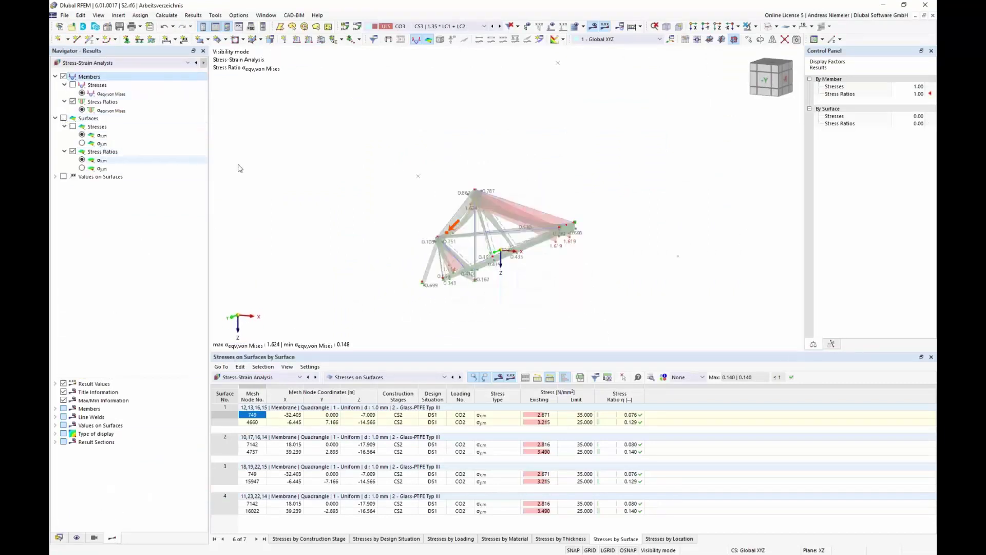
{"action": "middle_click_drag", "start_coordinate": [452, 132], "coordinate": [437, 255], "text": "ctrl"}
{"action": "scroll", "coordinate": [437, 255], "scroll_direction": "up", "scroll_amount": 3}
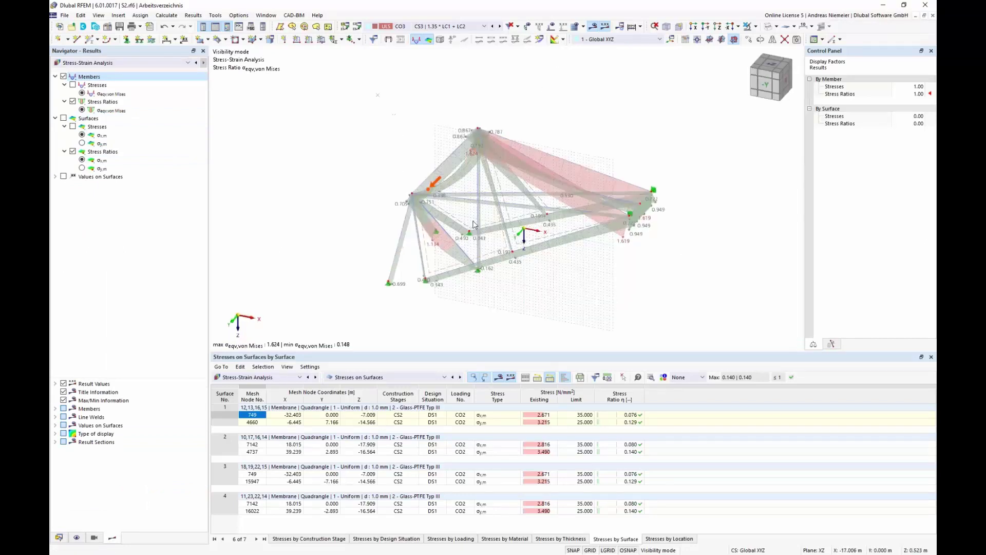
Step: Send the member stress ratio graphic to the printout report, window filling, with a height ratio of 50%
{"action": "left_click", "coordinate": [140, 27]}
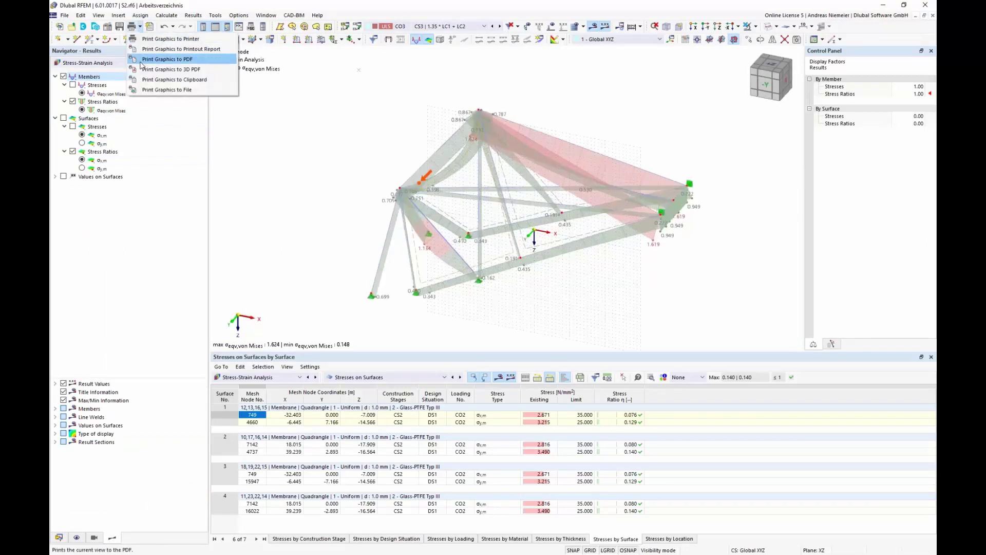
{"action": "left_click", "coordinate": [163, 52]}
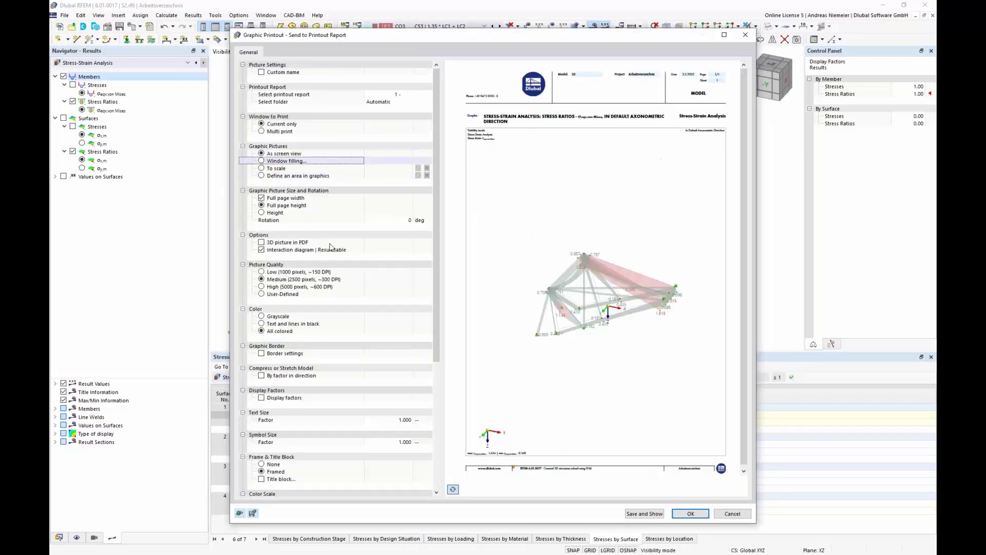
{"action": "left_click", "coordinate": [263, 212]}
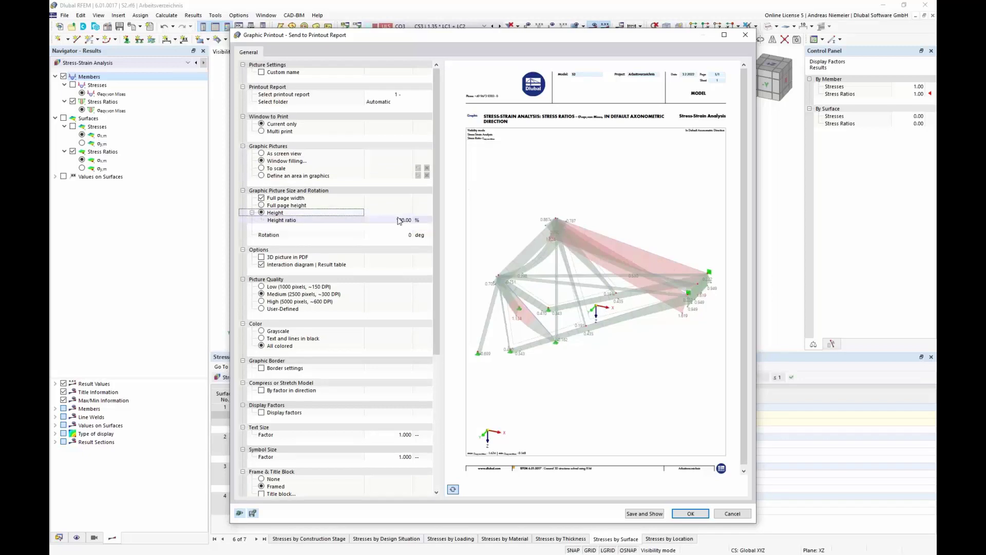
{"action": "left_click", "coordinate": [402, 220]}
{"action": "type", "text": "50"}
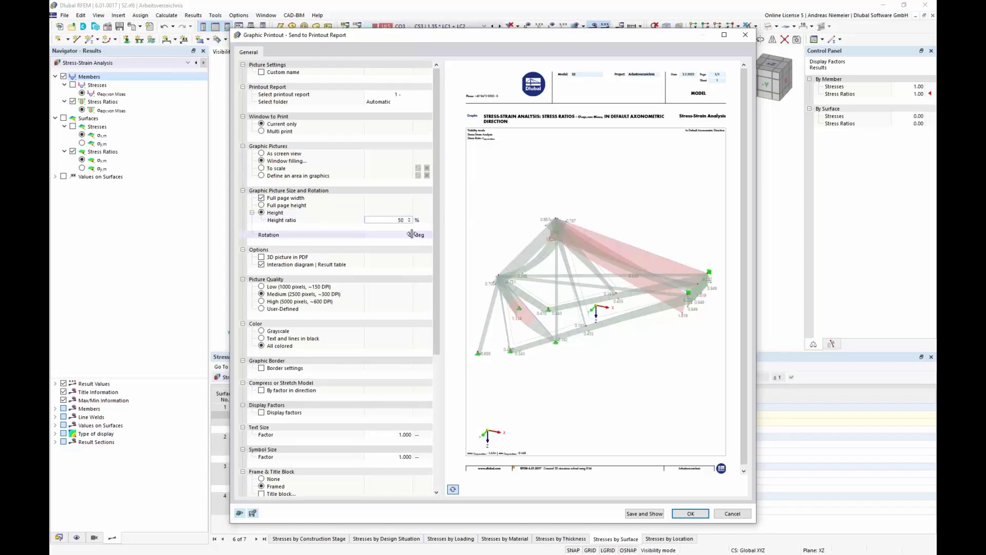
{"action": "key", "text": "Tab"}
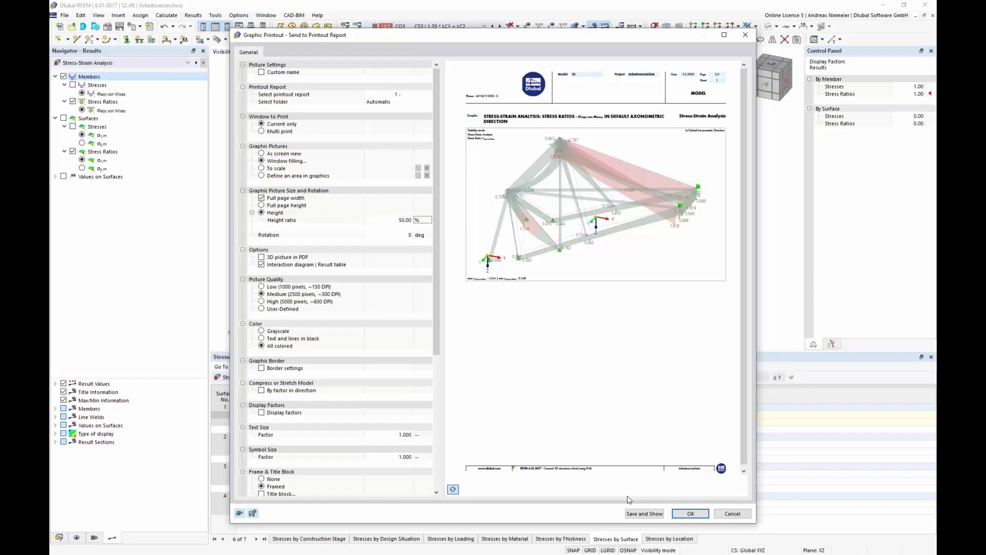
{"action": "left_click", "coordinate": [690, 513]}
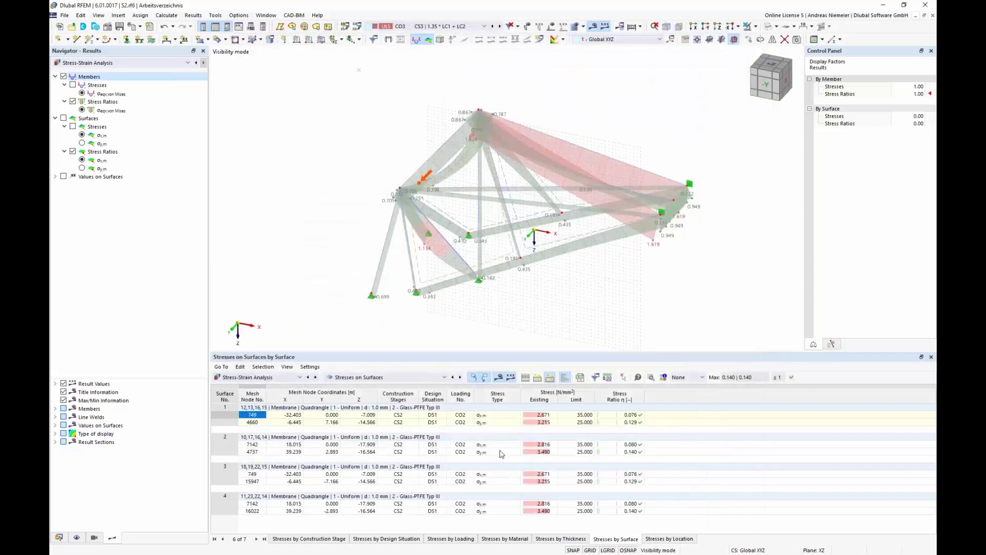
Step: Display the surfaces' σx,m stress ratios instead of the member results and view the model in the +Z direction
{"action": "left_click", "coordinate": [64, 76]}
{"action": "left_click", "coordinate": [64, 118]}
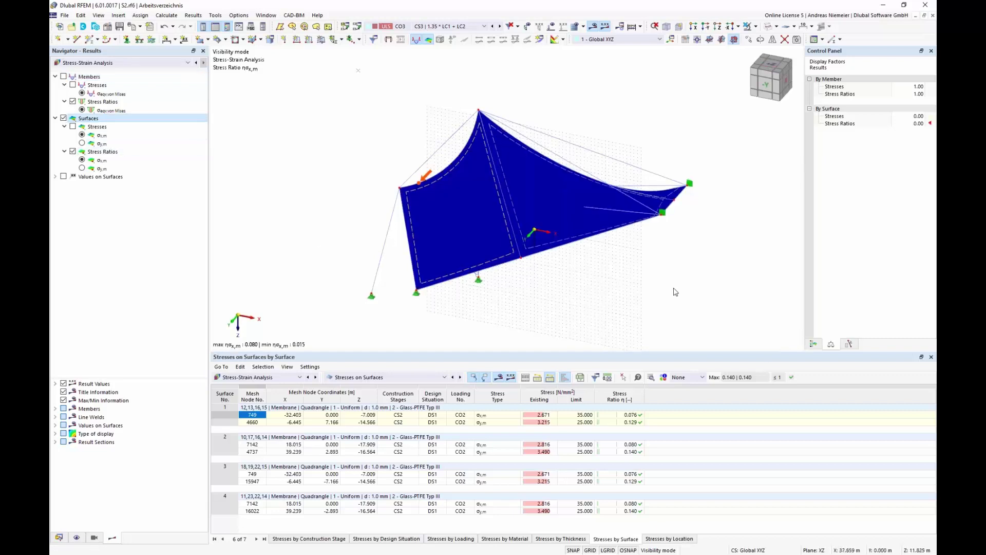
{"action": "left_click", "coordinate": [772, 69]}
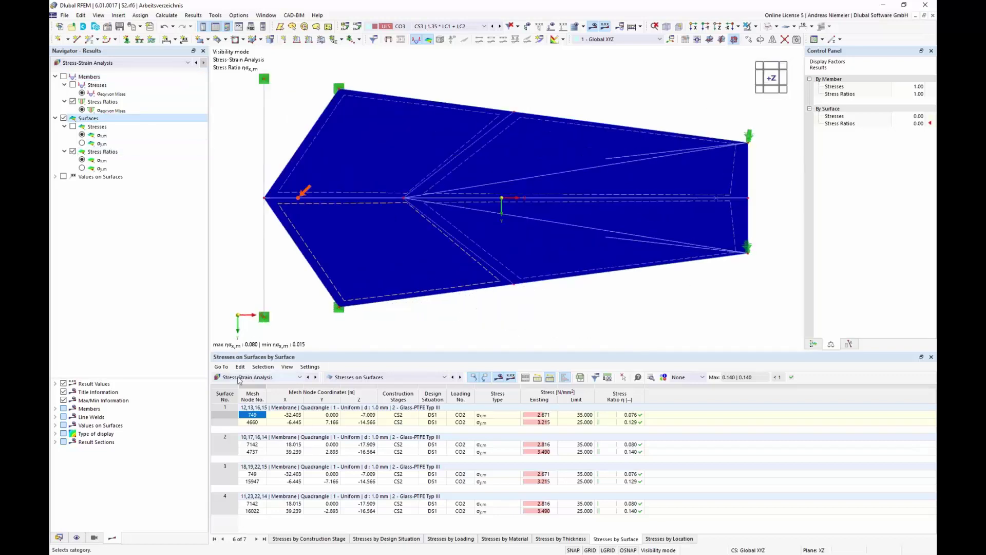
Step: Turn on the values on surfaces and limit them to the extreme values
{"action": "left_click", "coordinate": [72, 177]}
{"action": "left_click", "coordinate": [63, 176]}
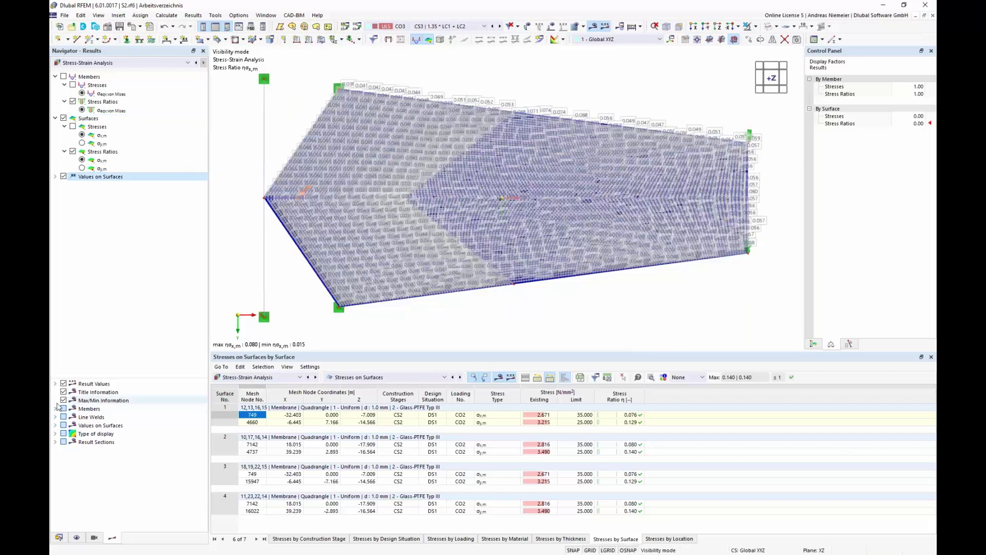
{"action": "left_click", "coordinate": [55, 426]}
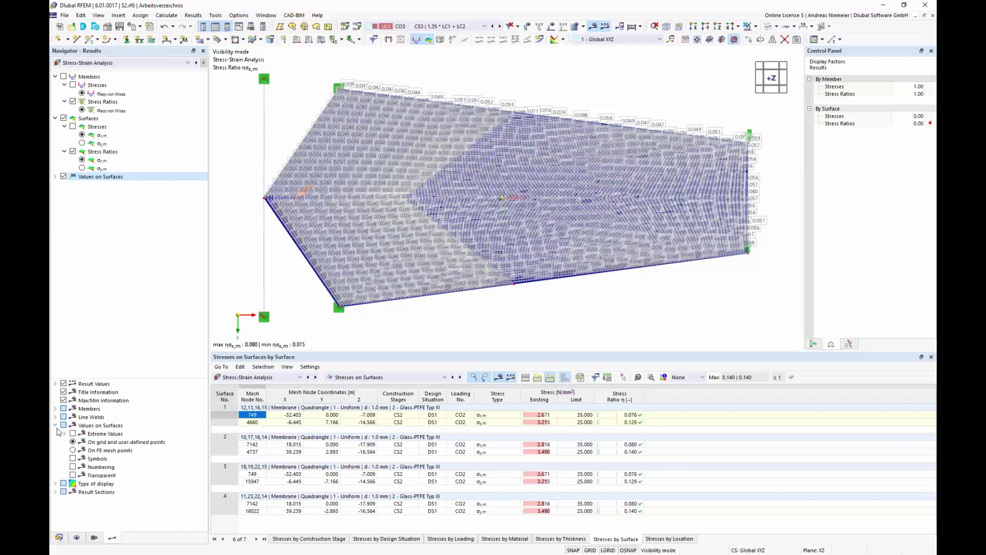
{"action": "left_click", "coordinate": [73, 433]}
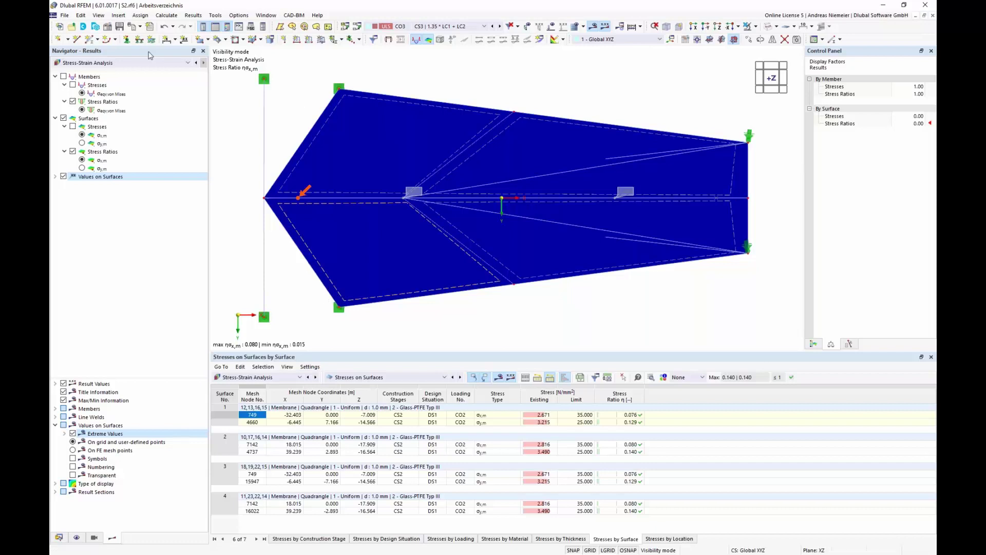
Step: Send the surface stress ratio graphics for σx,m and σy,m to the printout report and open the report
{"action": "left_click", "coordinate": [132, 26]}
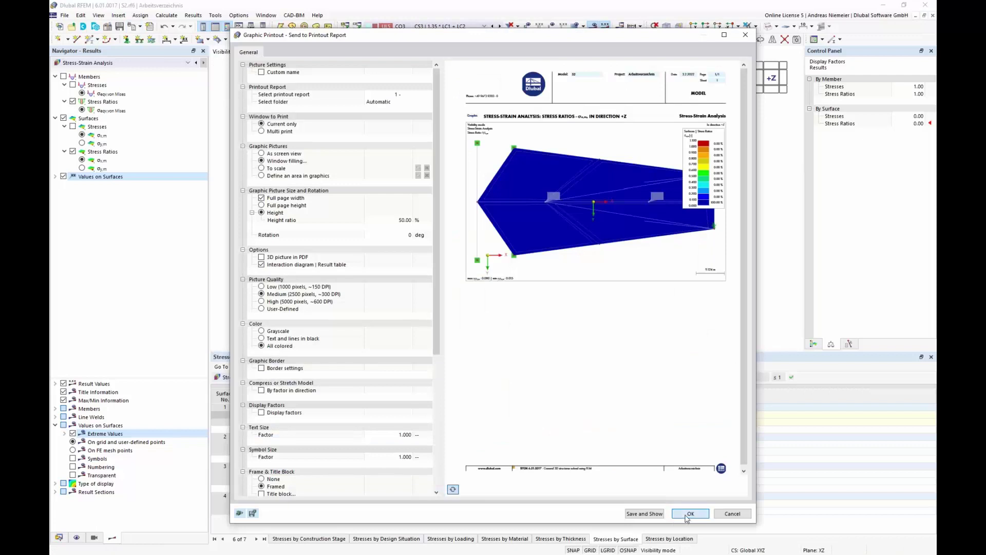
{"action": "left_click", "coordinate": [690, 514]}
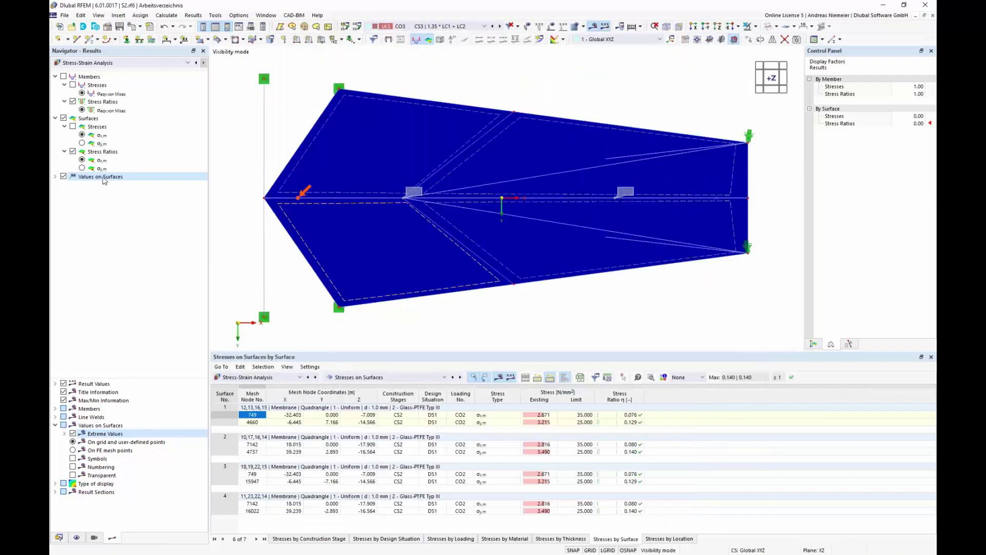
{"action": "left_click", "coordinate": [86, 169]}
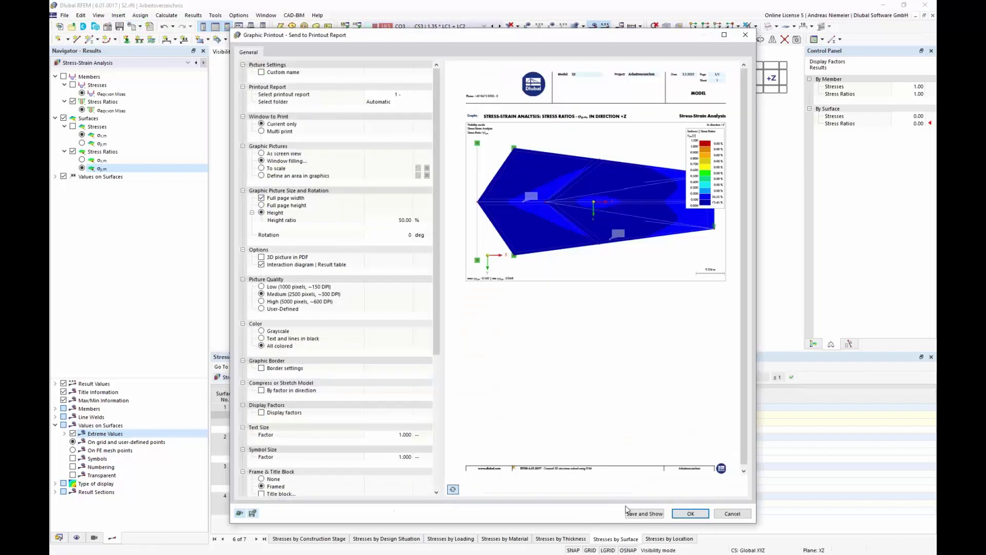
{"action": "left_click", "coordinate": [638, 515]}
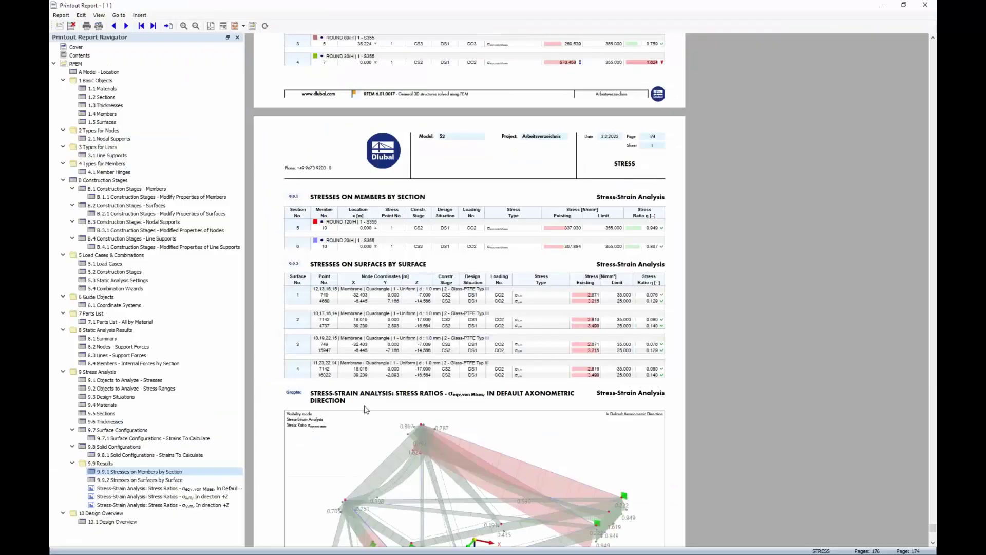
Step: Examine the stress tables and the stress ratio graphics for members and surfaces in the report at a reduced page zoom
{"action": "scroll", "coordinate": [431, 305], "scroll_direction": "down", "scroll_amount": 5}
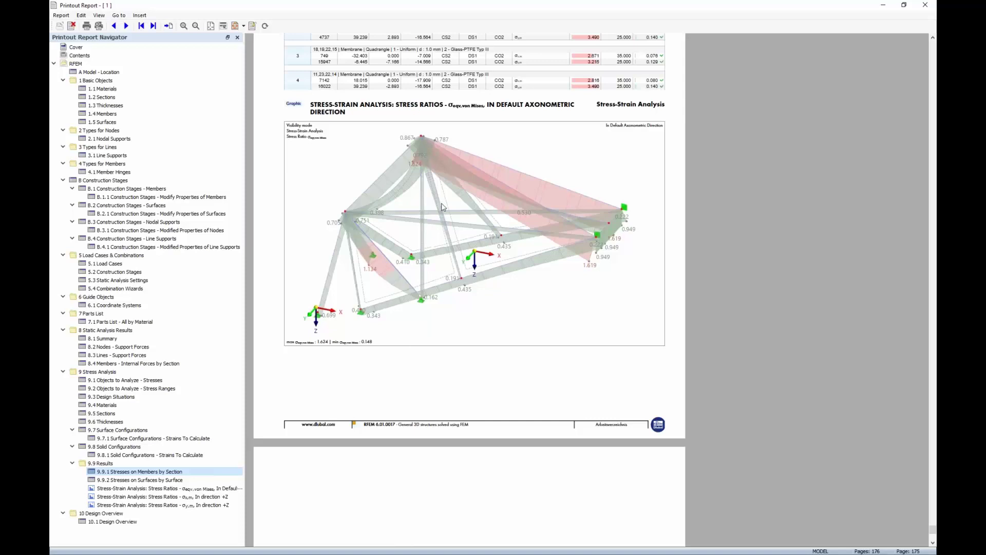
{"action": "scroll", "coordinate": [442, 207], "scroll_direction": "up", "scroll_amount": 12}
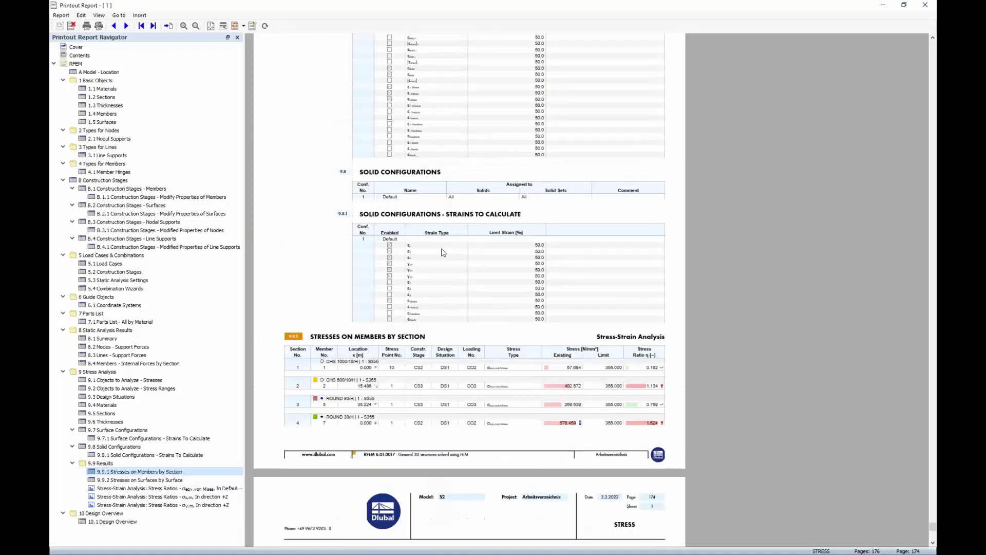
{"action": "scroll", "coordinate": [443, 252], "scroll_direction": "down", "scroll_amount": 12}
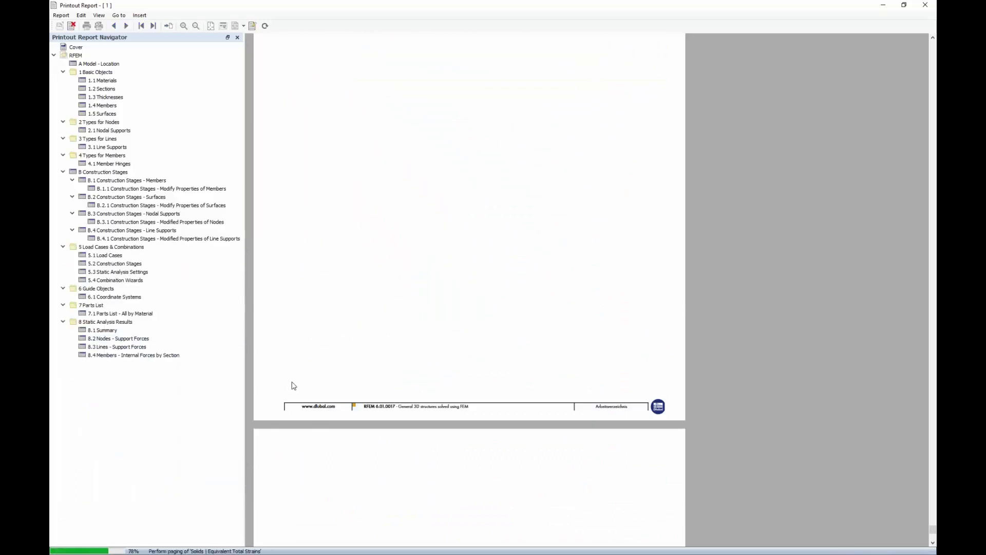
{"action": "left_click", "coordinate": [181, 497]}
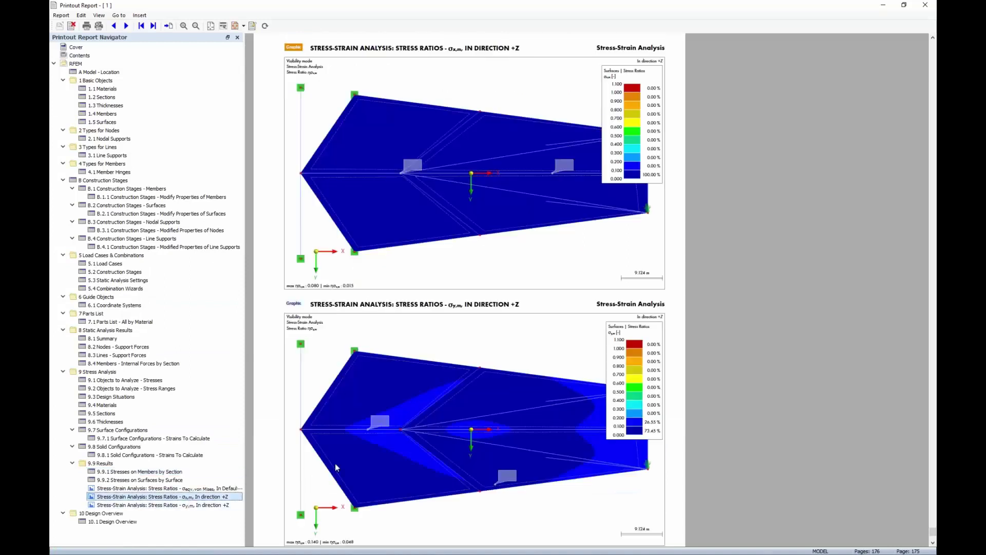
{"action": "scroll", "coordinate": [400, 345], "scroll_direction": "down", "scroll_amount": 5}
{"action": "scroll", "coordinate": [399, 346], "scroll_direction": "up", "scroll_amount": 4}
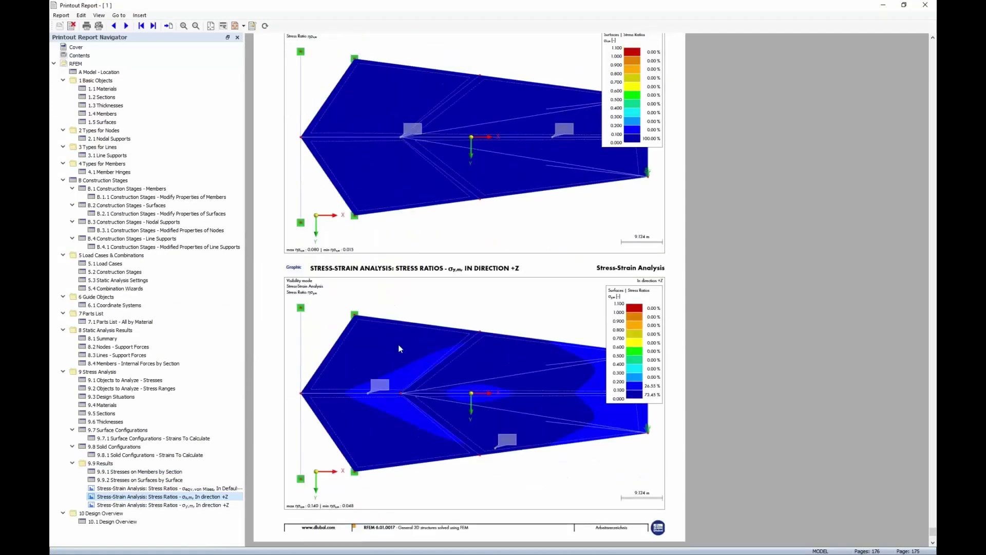
{"action": "left_click", "coordinate": [196, 26]}
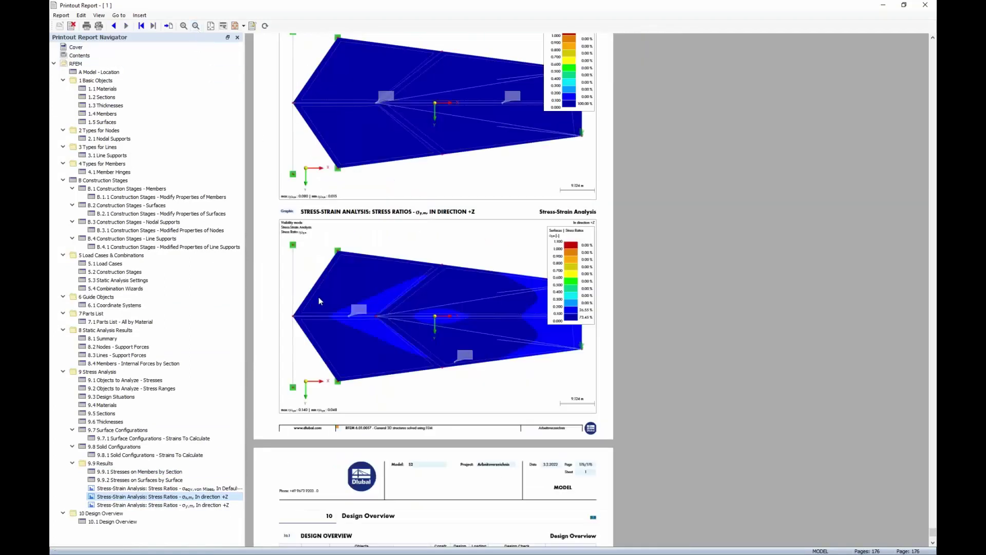
{"action": "scroll", "coordinate": [381, 310], "scroll_direction": "up", "scroll_amount": 3}
{"action": "scroll", "coordinate": [381, 311], "scroll_direction": "up", "scroll_amount": 2}
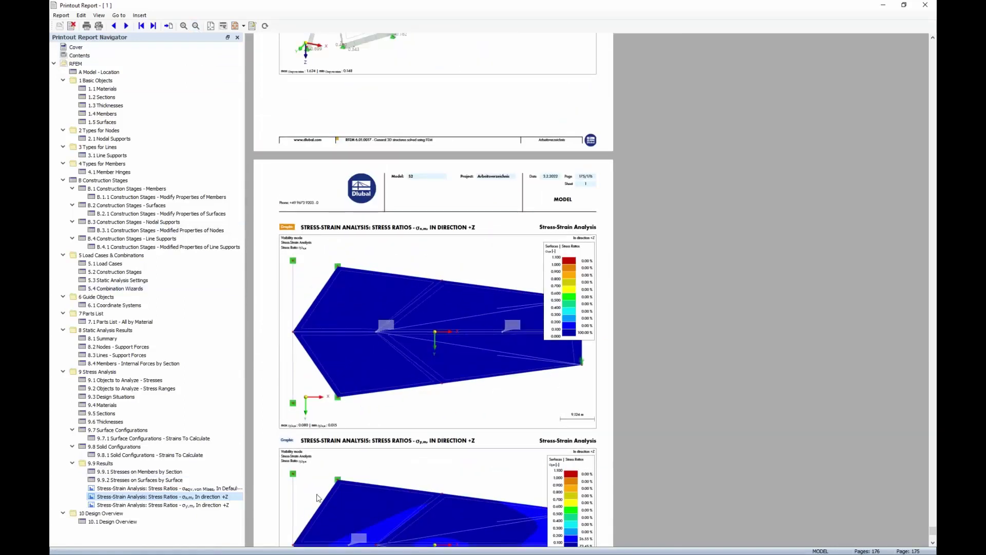
{"action": "scroll", "coordinate": [297, 361], "scroll_direction": "down", "scroll_amount": 3}
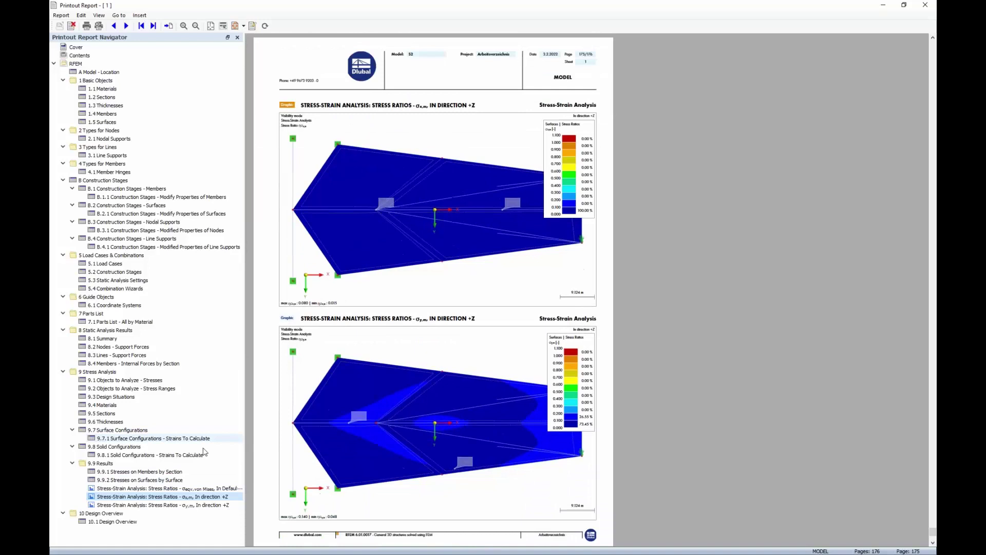
Step: Place the color scale outside the graphic picture for both surface stress ratio graphics, σx,m and σy,m
{"action": "left_click", "coordinate": [199, 505], "text": "shift"}
{"action": "scroll", "coordinate": [590, 291], "scroll_direction": "up", "scroll_amount": 3}
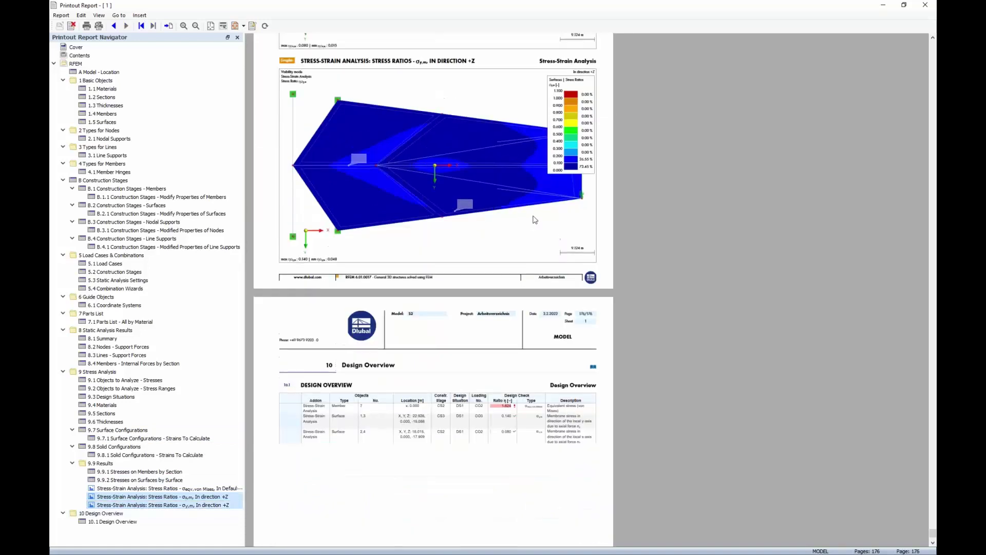
{"action": "scroll", "coordinate": [589, 291], "scroll_direction": "up", "scroll_amount": 2}
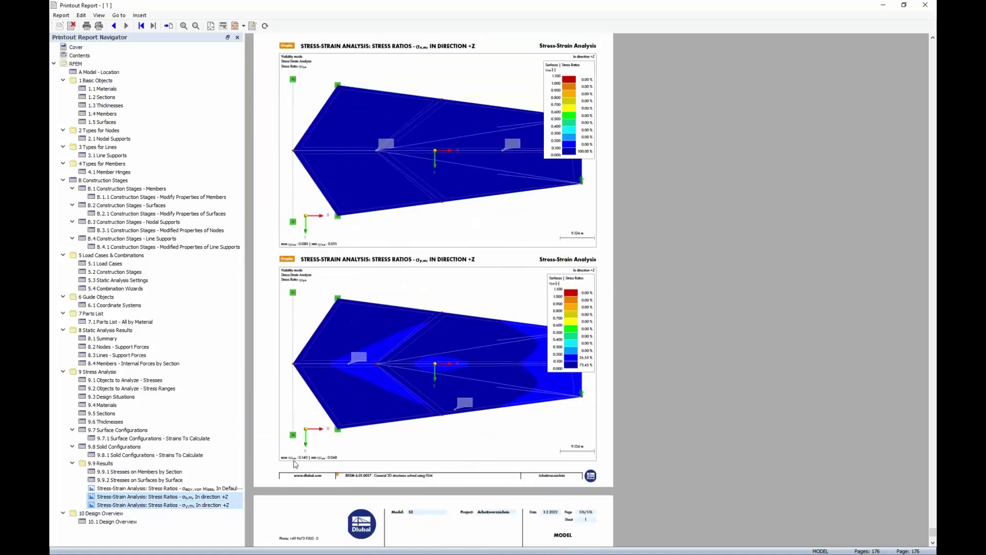
{"action": "right_click", "coordinate": [195, 498]}
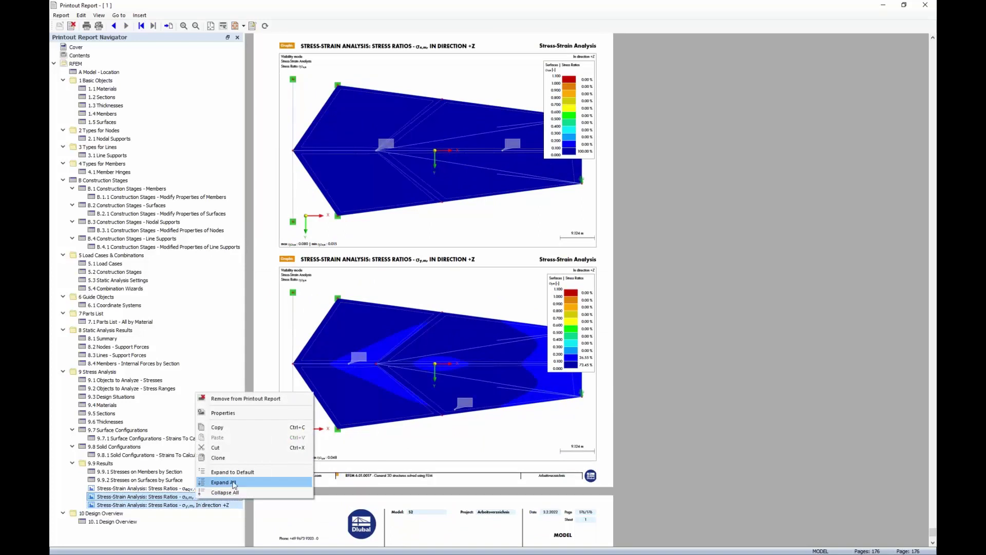
{"action": "left_click", "coordinate": [253, 419]}
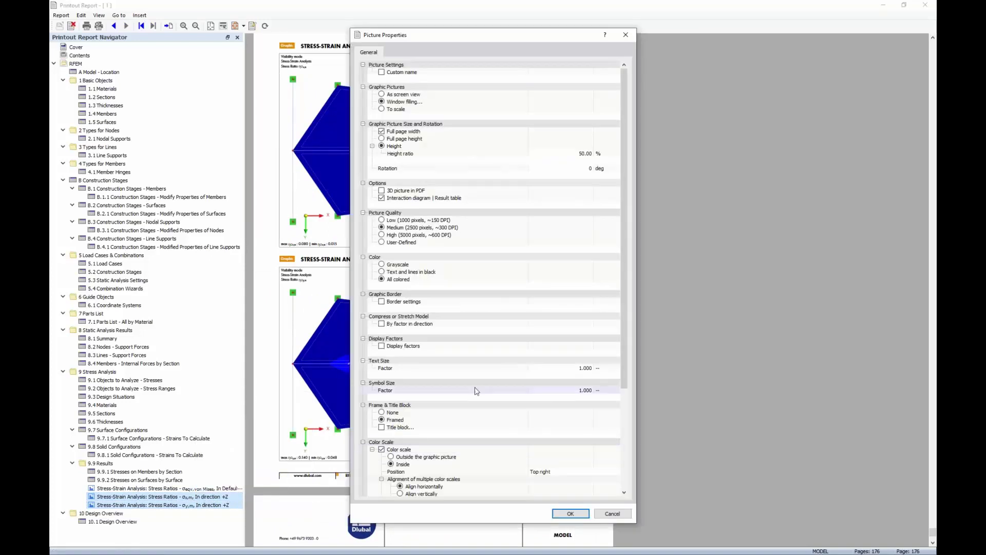
{"action": "scroll", "coordinate": [476, 392], "scroll_direction": "down", "scroll_amount": 5}
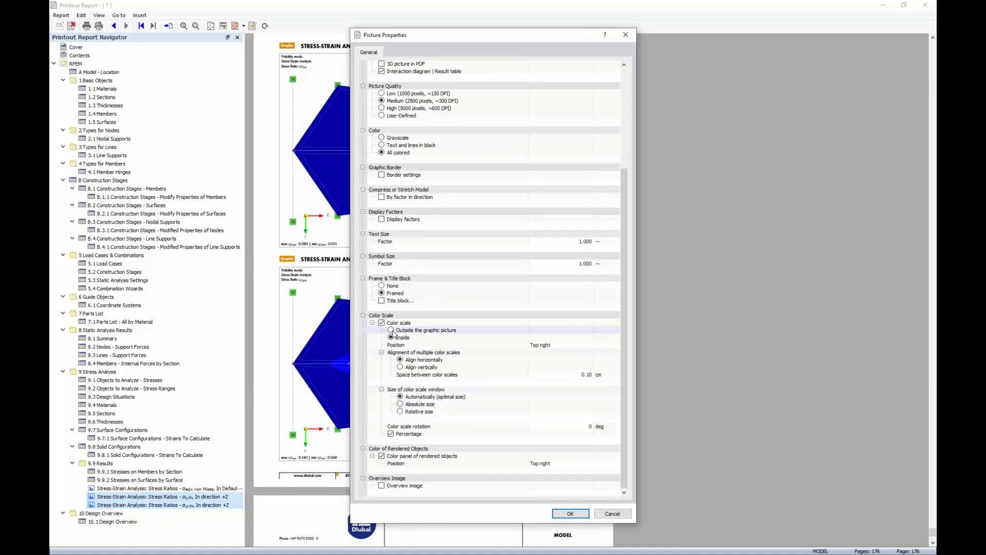
{"action": "left_click", "coordinate": [391, 330]}
{"action": "left_click", "coordinate": [570, 513]}
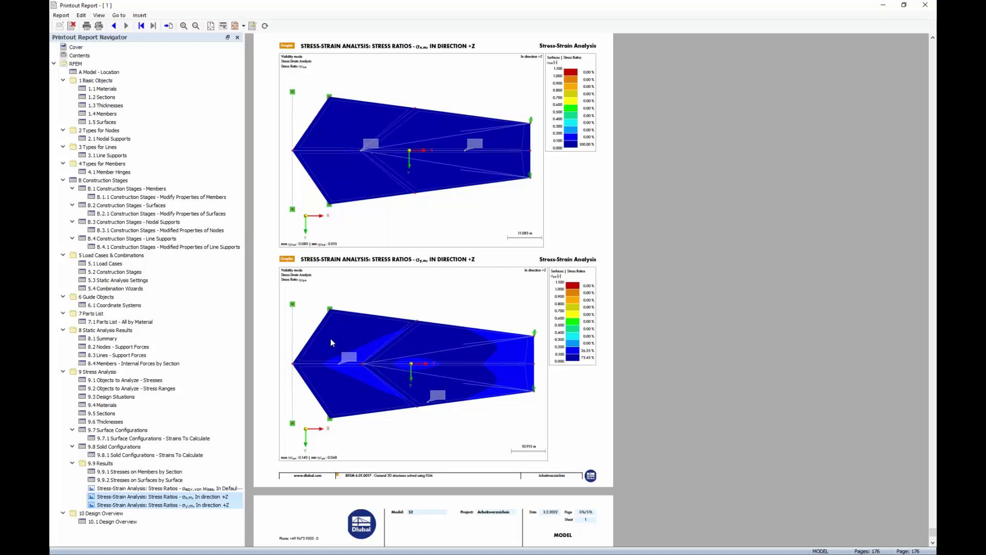
Step: Insert the PDF file King Fahd Stadium on Behance from the desktop folder RFEM6 FF RWIND Webinar into the report
{"action": "left_click", "coordinate": [139, 15]}
{"action": "left_click", "coordinate": [156, 80]}
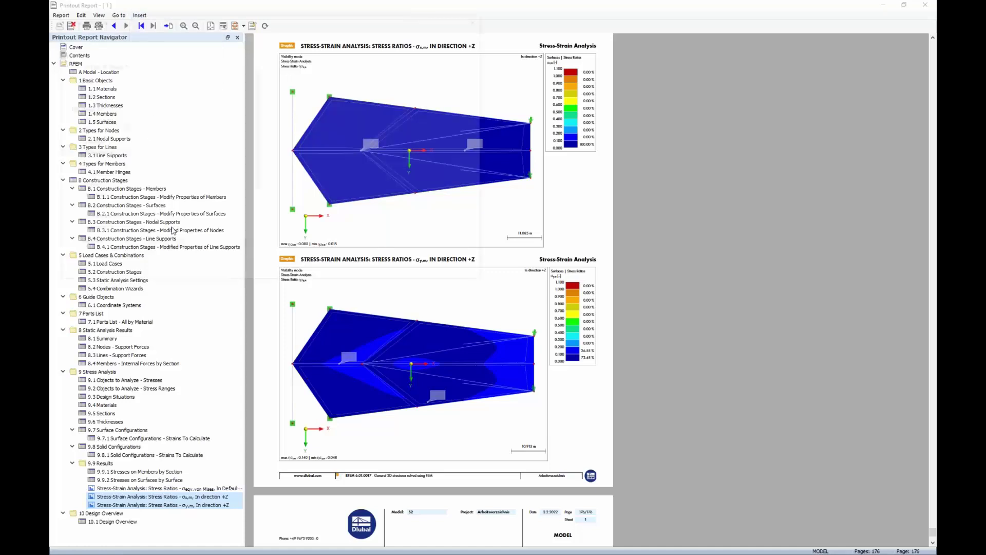
{"action": "scroll", "coordinate": [96, 85], "scroll_direction": "up", "scroll_amount": 3}
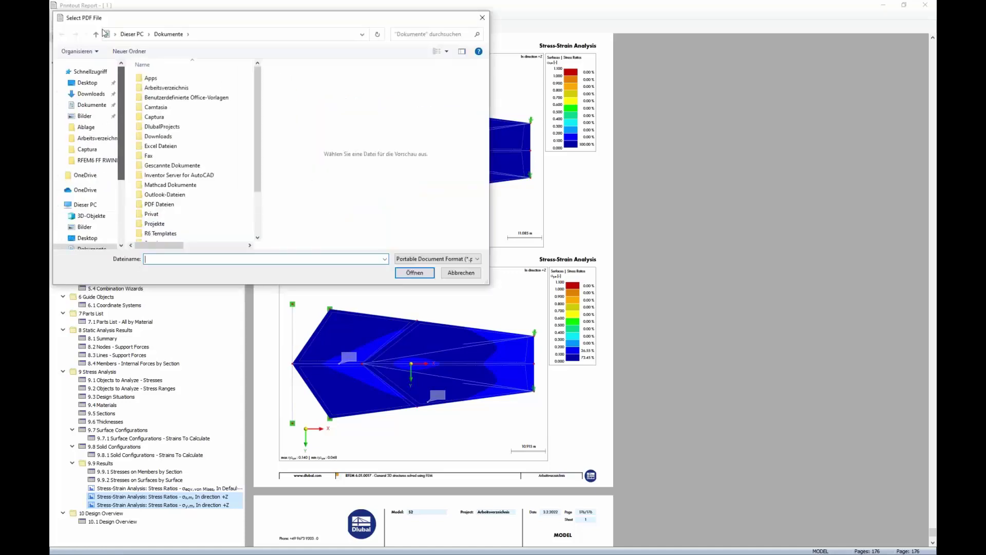
{"action": "left_click", "coordinate": [96, 85]}
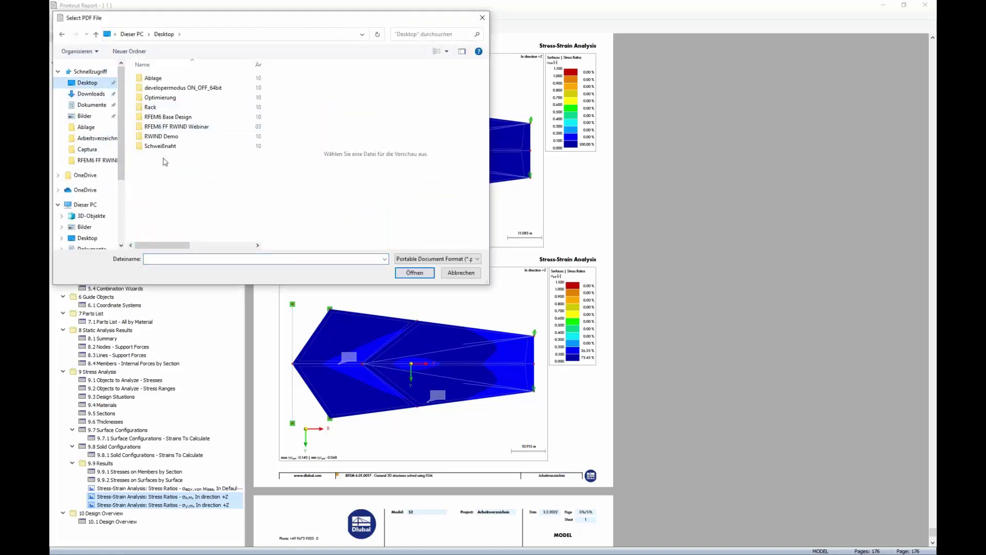
{"action": "double_click", "coordinate": [164, 127]}
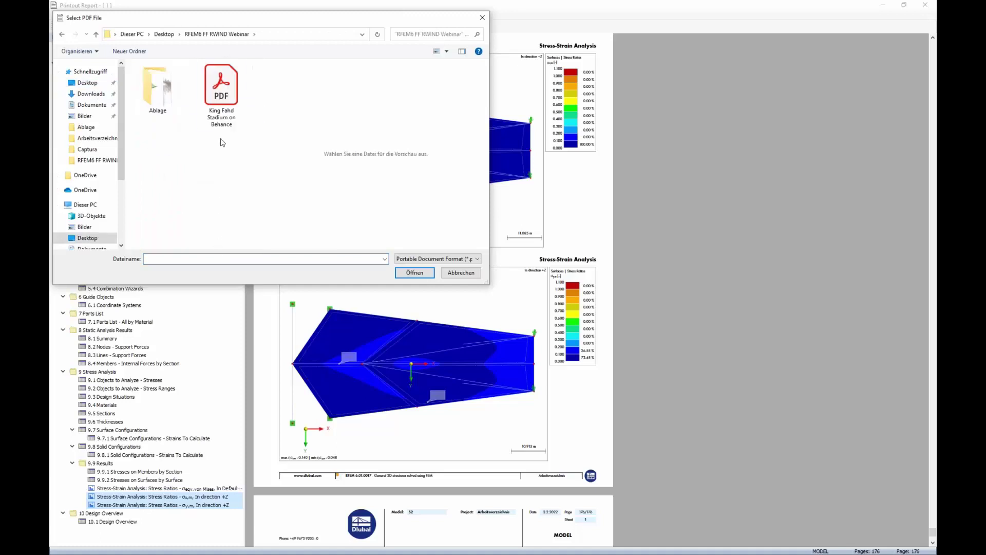
{"action": "left_click", "coordinate": [221, 121]}
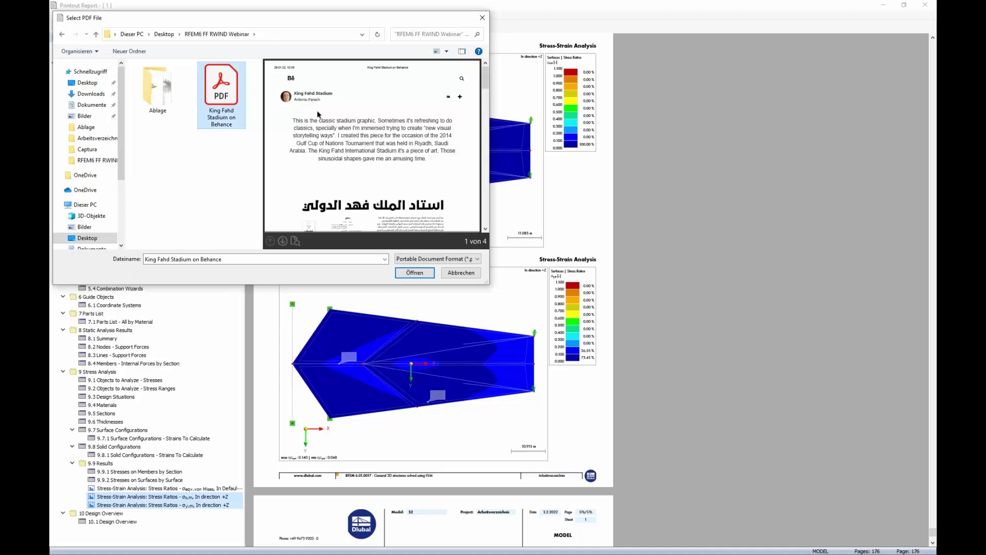
{"action": "scroll", "coordinate": [362, 144], "scroll_direction": "down", "scroll_amount": 6}
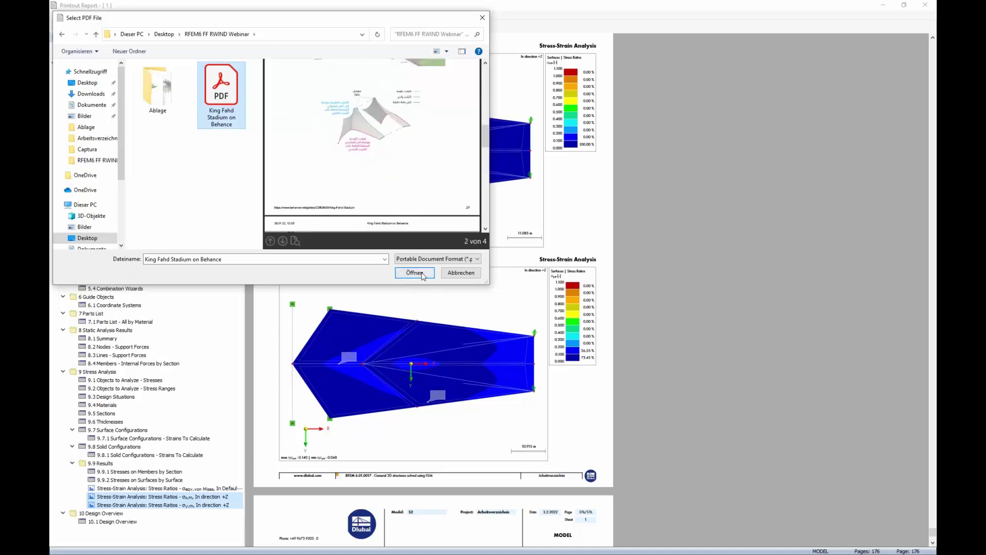
{"action": "left_click", "coordinate": [415, 272]}
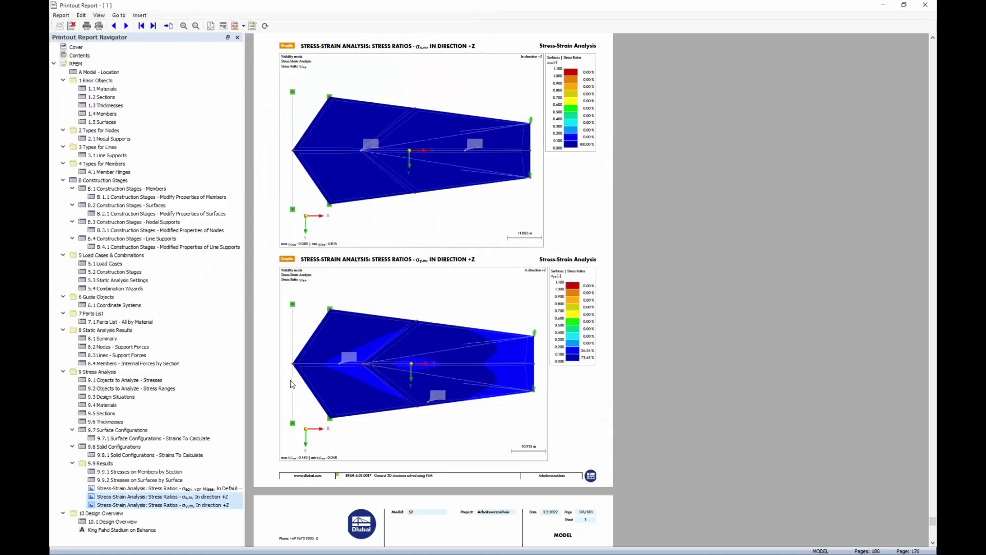
Step: Review the pages of the inserted stadium PDF in the report and close the report
{"action": "left_click", "coordinate": [148, 530]}
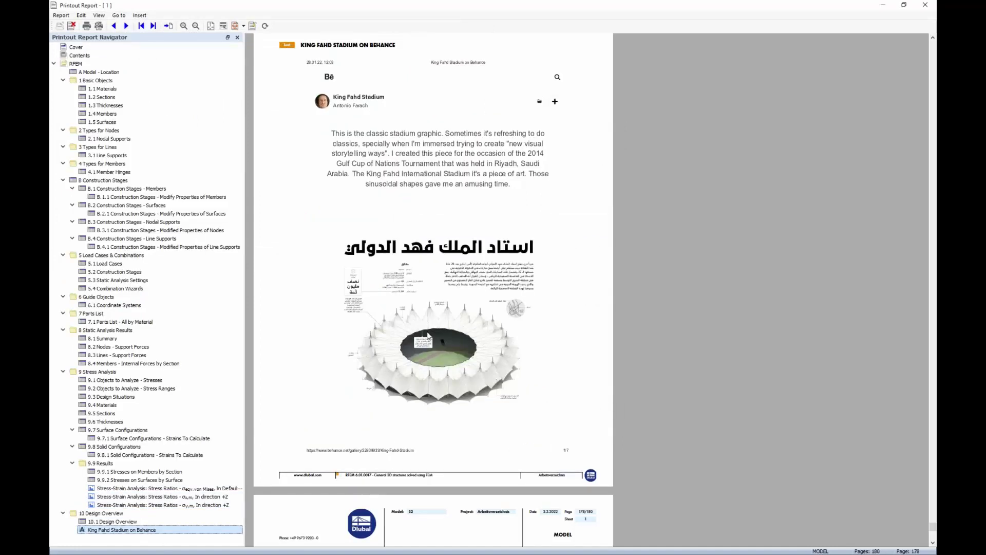
{"action": "scroll", "coordinate": [464, 304], "scroll_direction": "down", "scroll_amount": 9}
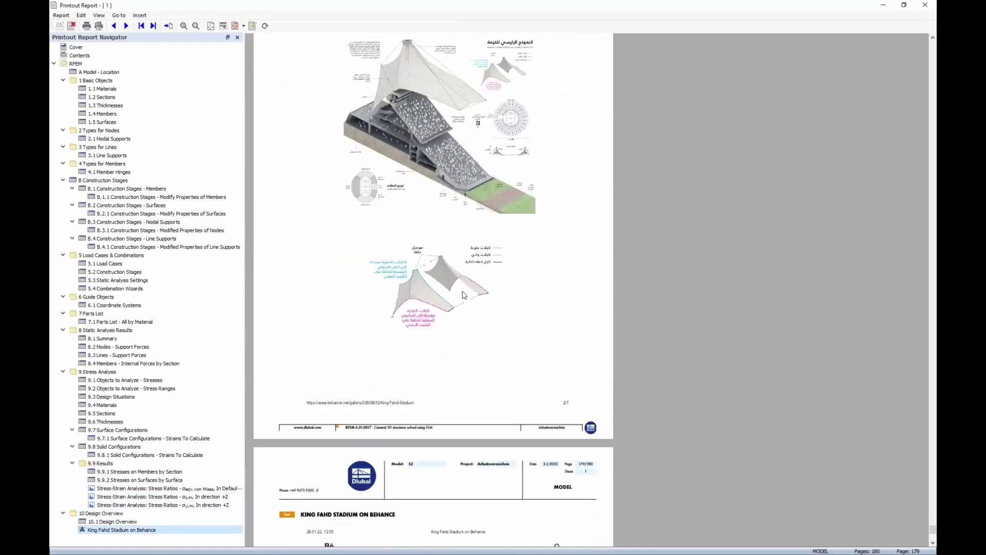
{"action": "scroll", "coordinate": [464, 296], "scroll_direction": "down", "scroll_amount": 9}
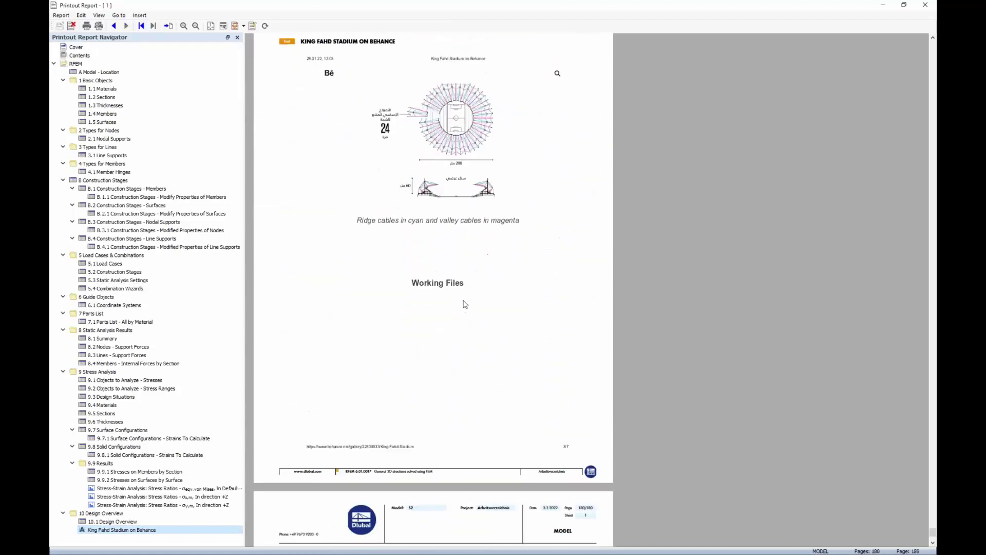
{"action": "scroll", "coordinate": [463, 307], "scroll_direction": "up", "scroll_amount": 9}
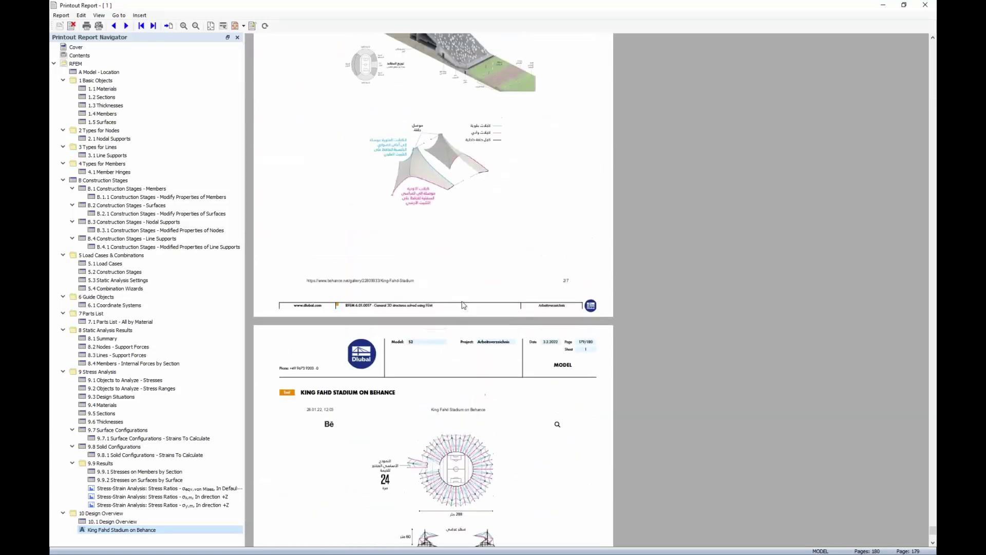
{"action": "scroll", "coordinate": [460, 302], "scroll_direction": "up", "scroll_amount": 9}
{"action": "left_click", "coordinate": [200, 240]}
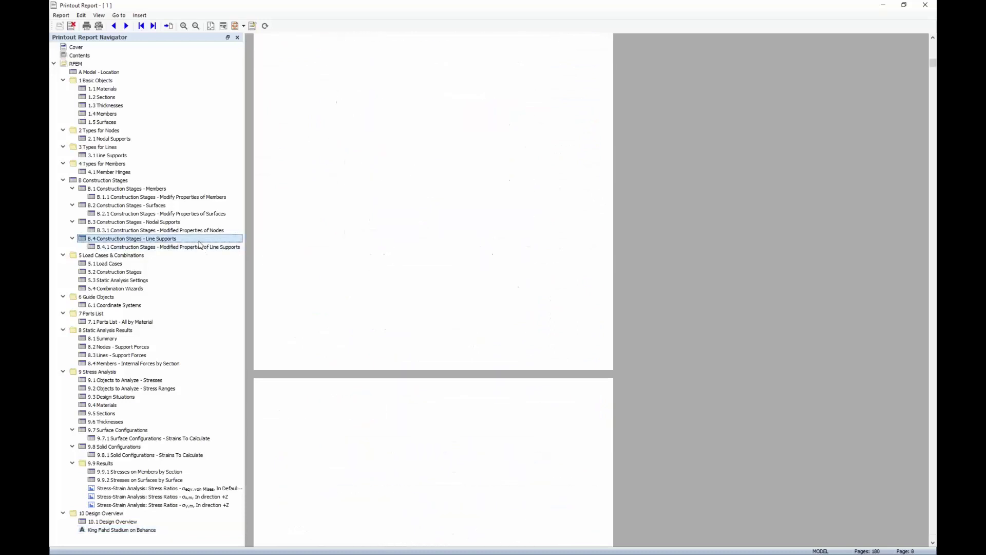
{"action": "left_click", "coordinate": [137, 530]}
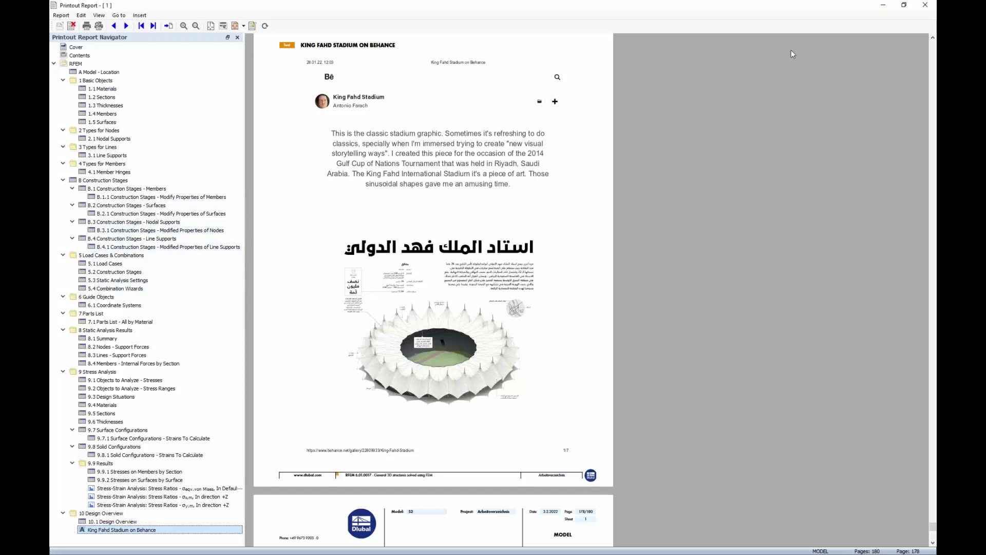
{"action": "left_click", "coordinate": [925, 7]}
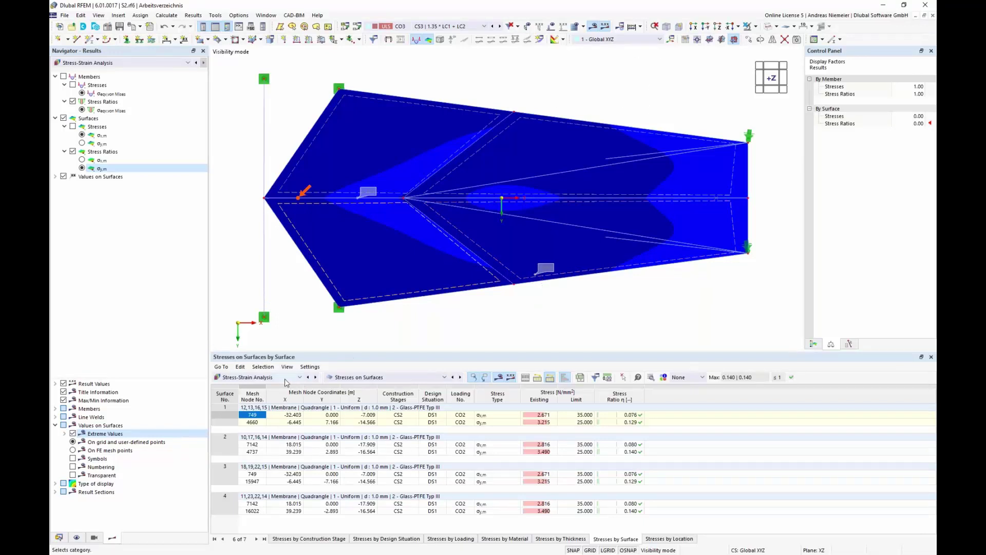
Step: Show the load cases and combinations table, and select the entire membrane structure in the model view
{"action": "left_click", "coordinate": [286, 378]}
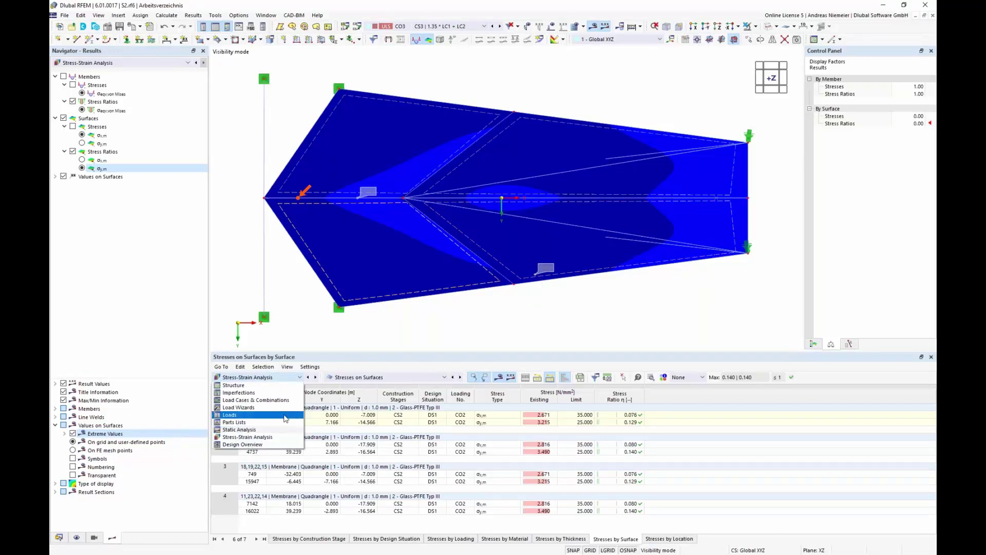
{"action": "left_click", "coordinate": [257, 400]}
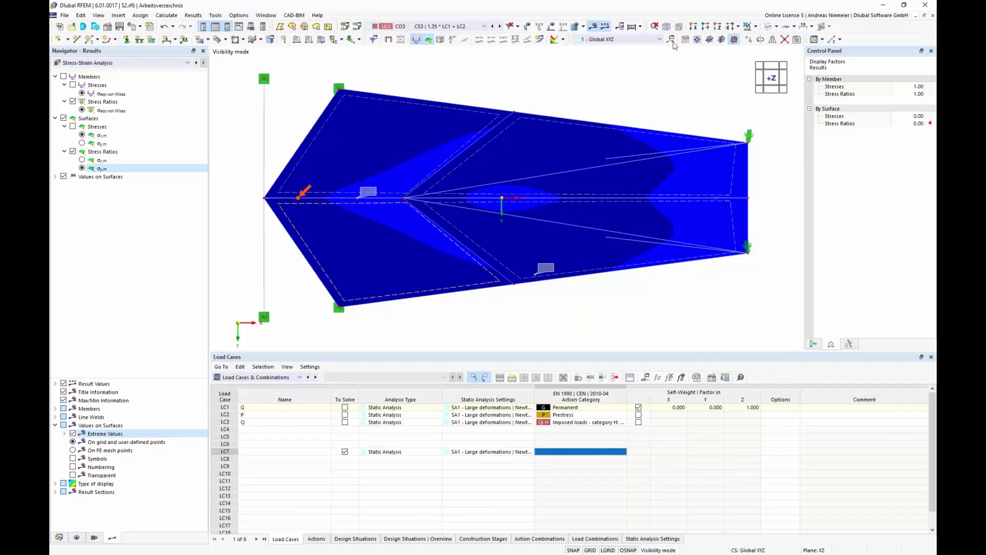
{"action": "left_click", "coordinate": [666, 27]}
{"action": "middle_click_drag", "start_coordinate": [523, 249], "coordinate": [496, 305], "text": "ctrl"}
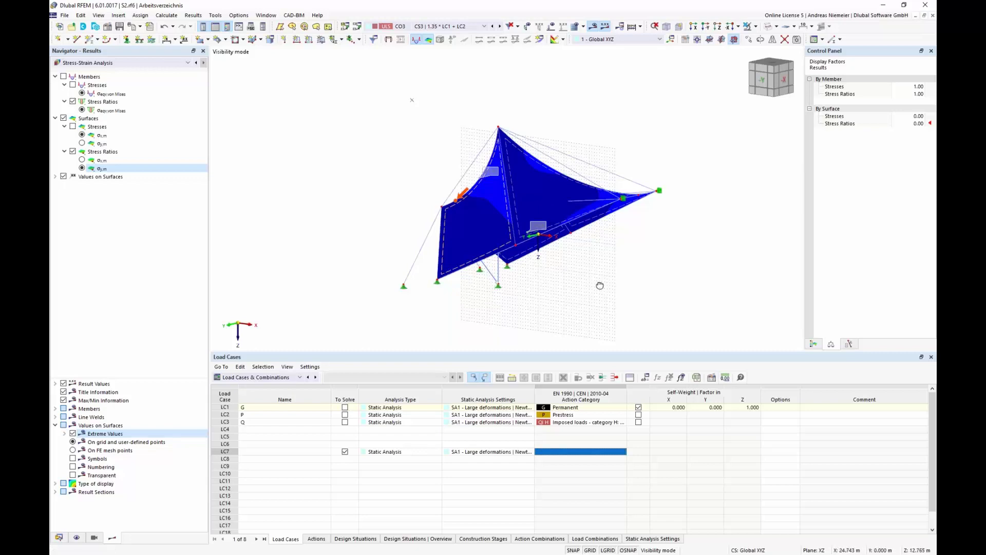
{"action": "middle_click_drag", "start_coordinate": [600, 285], "coordinate": [607, 292], "text": "ctrl"}
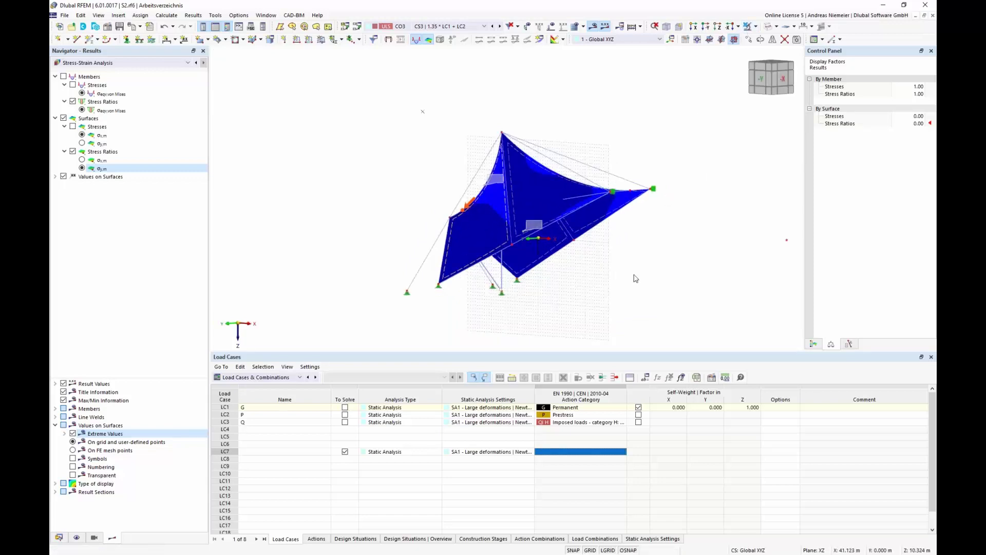
{"action": "left_click_drag", "start_coordinate": [344, 87], "coordinate": [671, 291]}
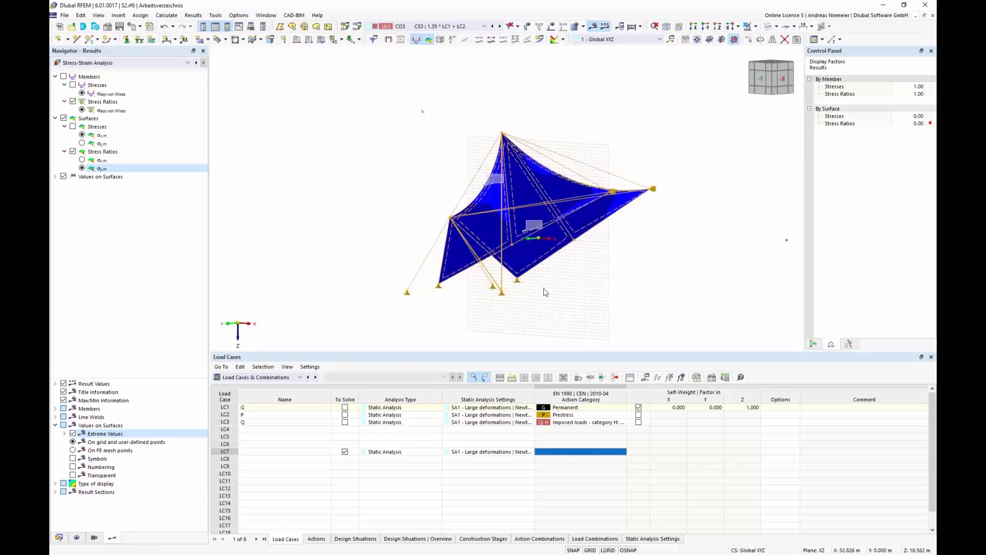
{"action": "middle_click_drag", "start_coordinate": [363, 187], "coordinate": [458, 212], "text": "ctrl"}
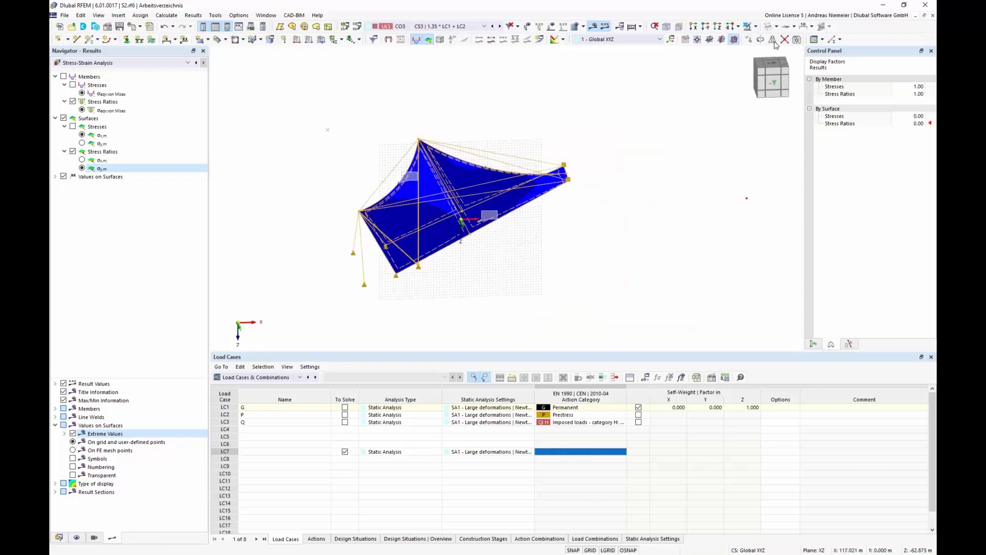
Step: Rotate-copy the selected structure 23 times in 15° increments about the Z-parallel axis through the point X 106.171, Y 0.000, Z -4.493 m
{"action": "left_click", "coordinate": [760, 40]}
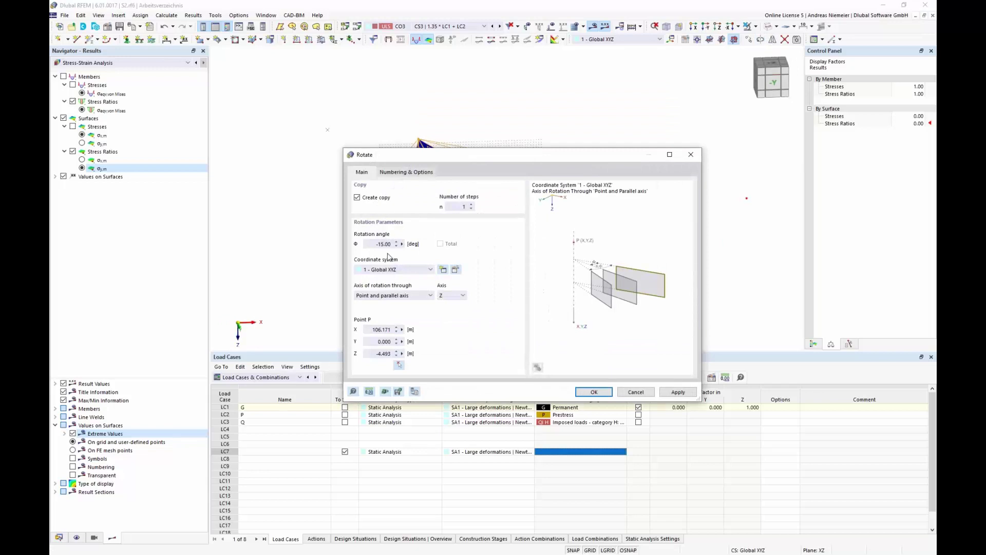
{"action": "double_click", "coordinate": [375, 244]}
{"action": "type", "text": "15"}
{"action": "double_click", "coordinate": [464, 206]}
{"action": "type", "text": "23"}
{"action": "left_click", "coordinate": [601, 391]}
{"action": "left_click", "coordinate": [600, 389]}
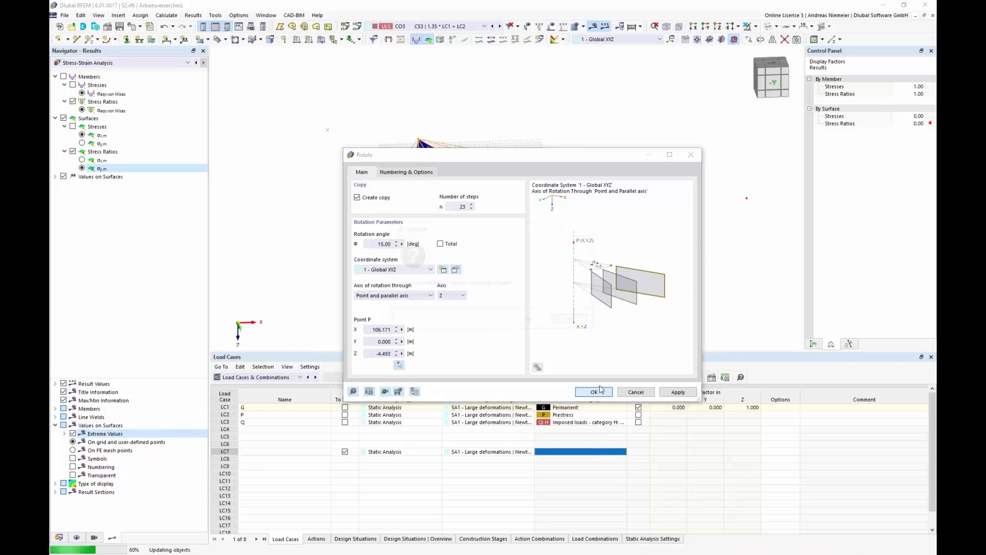
{"action": "left_click", "coordinate": [538, 323]}
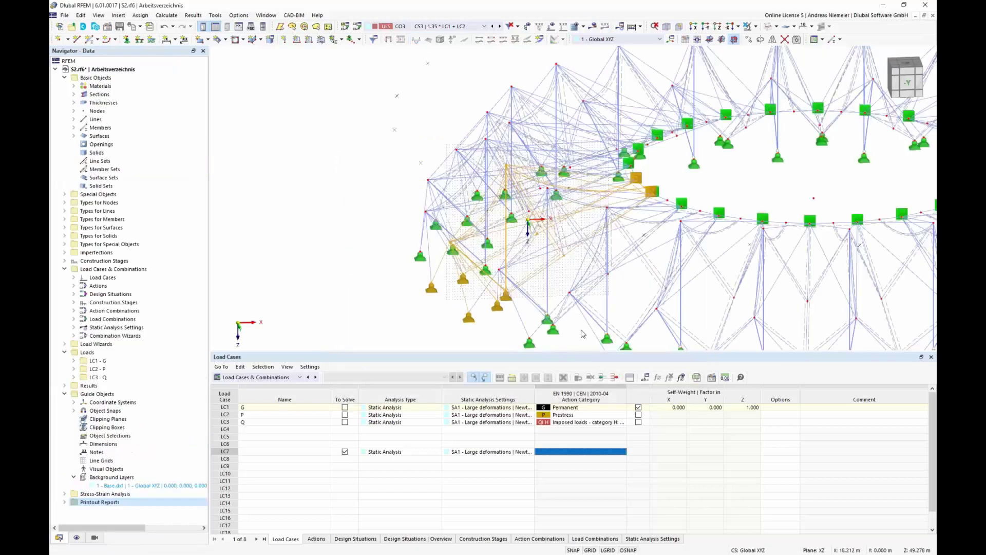
Step: Switch the model display from wireframe to solid rendering and clear the selection of the original segment
{"action": "scroll", "coordinate": [370, 216], "scroll_direction": "down", "scroll_amount": 3}
{"action": "middle_click_drag", "start_coordinate": [371, 216], "coordinate": [329, 257], "text": "ctrl"}
{"action": "left_click", "coordinate": [769, 26]}
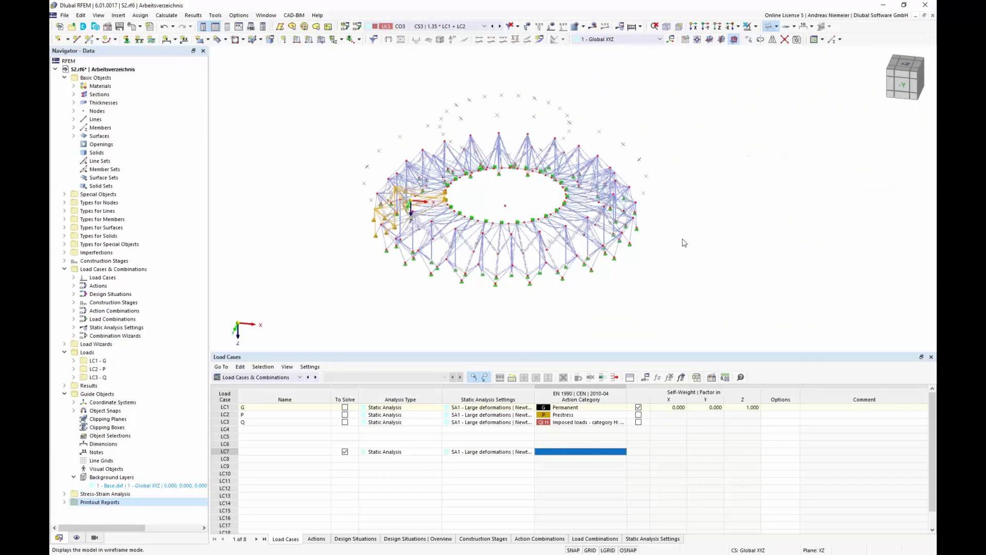
{"action": "left_click", "coordinate": [668, 161]}
{"action": "scroll", "coordinate": [647, 155], "scroll_direction": "up", "scroll_amount": 1}
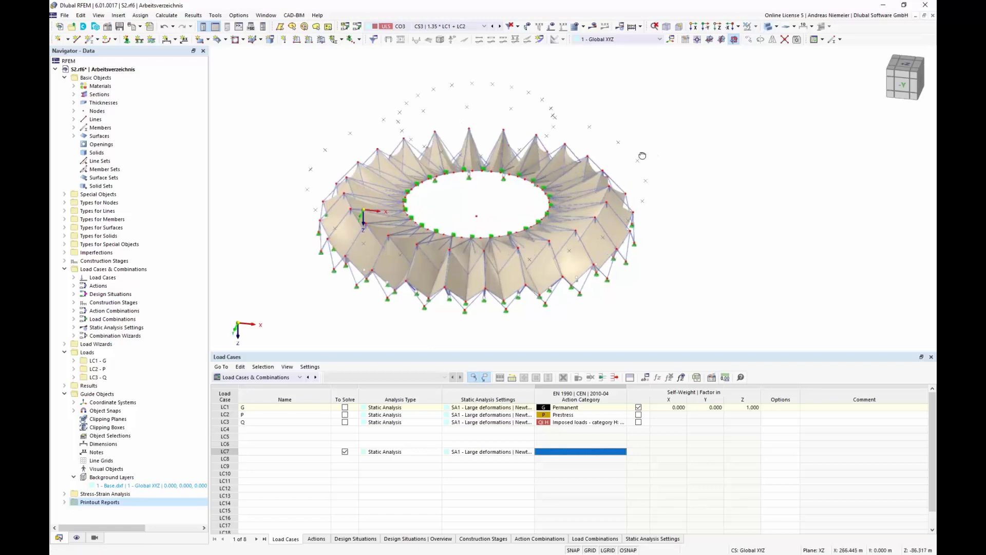
Step: Examine the complete ring of copied membrane segments from different viewing angles
{"action": "scroll", "coordinate": [643, 157], "scroll_direction": "down", "scroll_amount": 1}
{"action": "middle_click_drag", "start_coordinate": [643, 156], "coordinate": [583, 127], "text": "ctrl"}
{"action": "scroll", "coordinate": [546, 285], "scroll_direction": "up", "scroll_amount": 2}
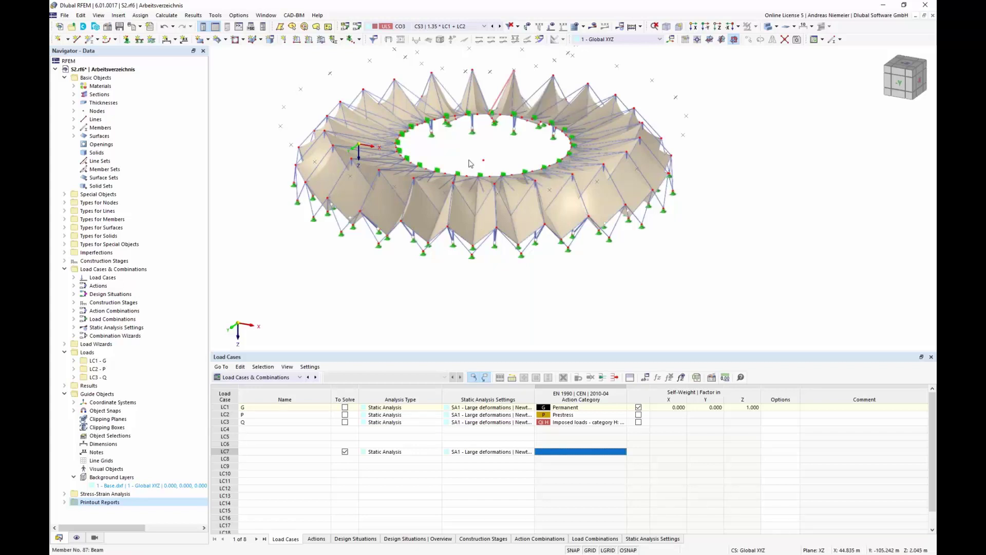
{"action": "scroll", "coordinate": [278, 123], "scroll_direction": "up", "scroll_amount": 1}
{"action": "scroll", "coordinate": [278, 131], "scroll_direction": "down", "scroll_amount": 1}
{"action": "middle_click_drag", "start_coordinate": [278, 131], "coordinate": [308, 119]}
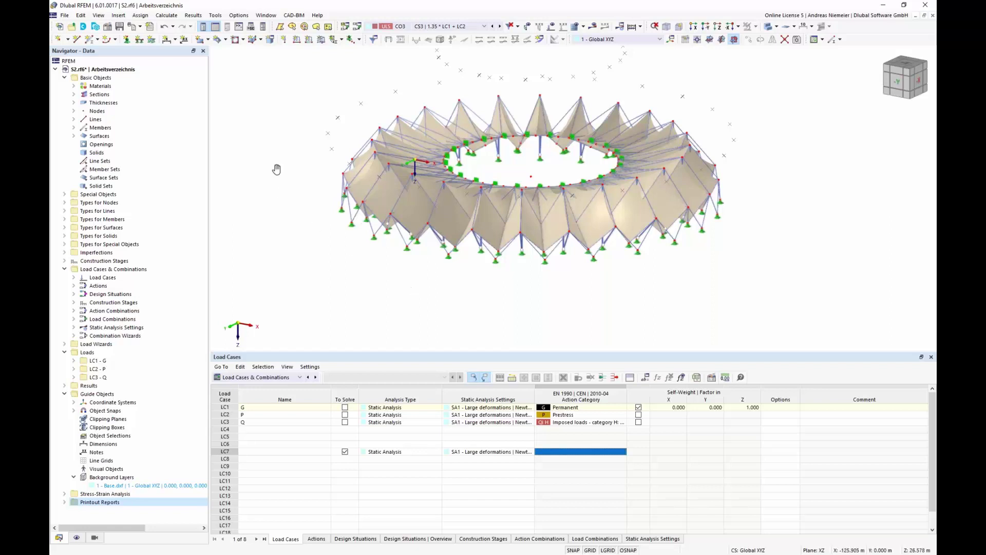
{"action": "middle_click_drag", "start_coordinate": [277, 171], "coordinate": [269, 192]}
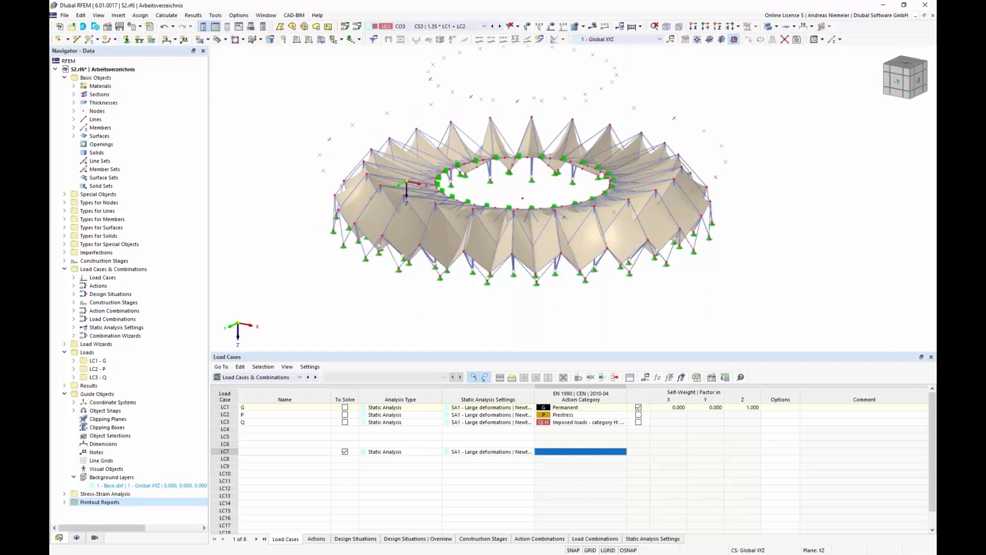
Step: Open the prepared model Stage Wind.rf6 and show its load cases and combinations table
{"action": "left_click_drag", "start_coordinate": [0, 77], "coordinate": [521, 83]}
{"action": "double_click", "coordinate": [524, 82]}
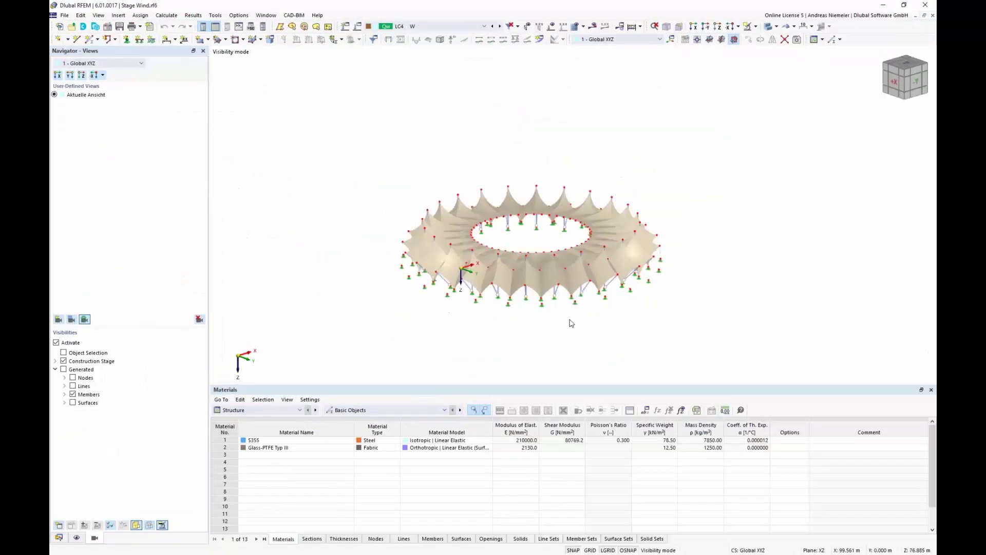
{"action": "scroll", "coordinate": [643, 303], "scroll_direction": "up", "scroll_amount": 3}
{"action": "mouse_move", "coordinate": [679, 297]}
{"action": "middle_mouse_down", "text": "ctrl"}
{"action": "mouse_move", "coordinate": [675, 236]}
{"action": "mouse_move", "coordinate": [663, 305]}
{"action": "middle_mouse_up", "text": "ctrl"}
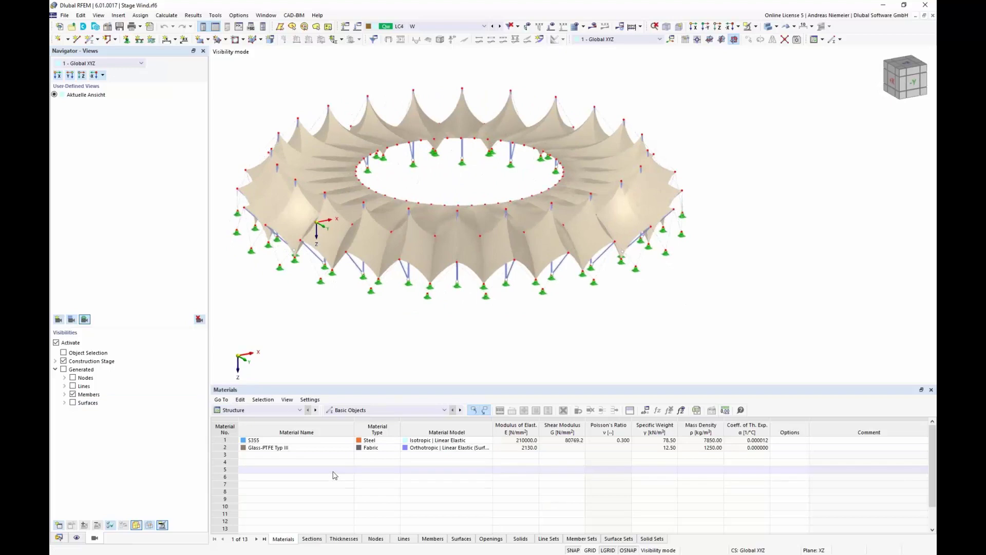
{"action": "left_click", "coordinate": [284, 410]}
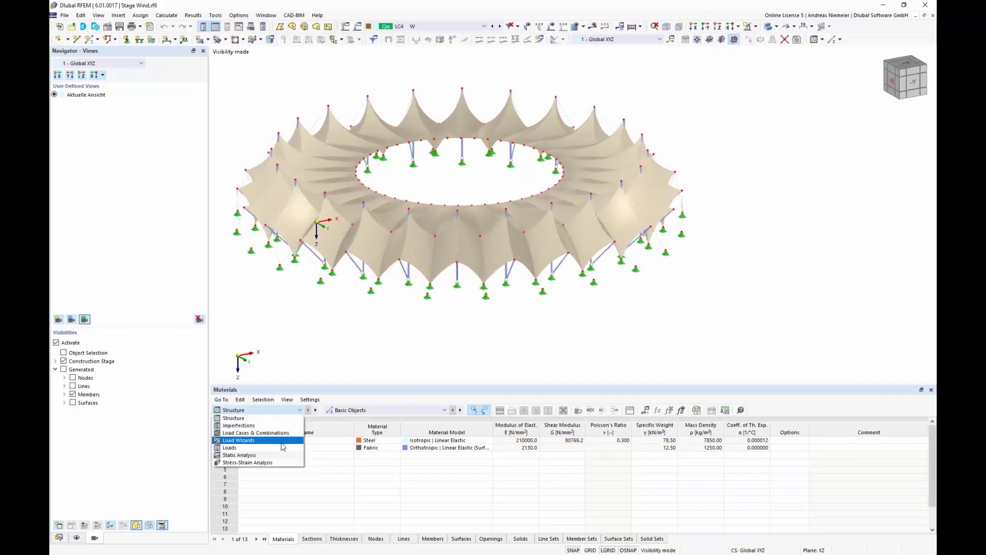
{"action": "key", "text": "Escape"}
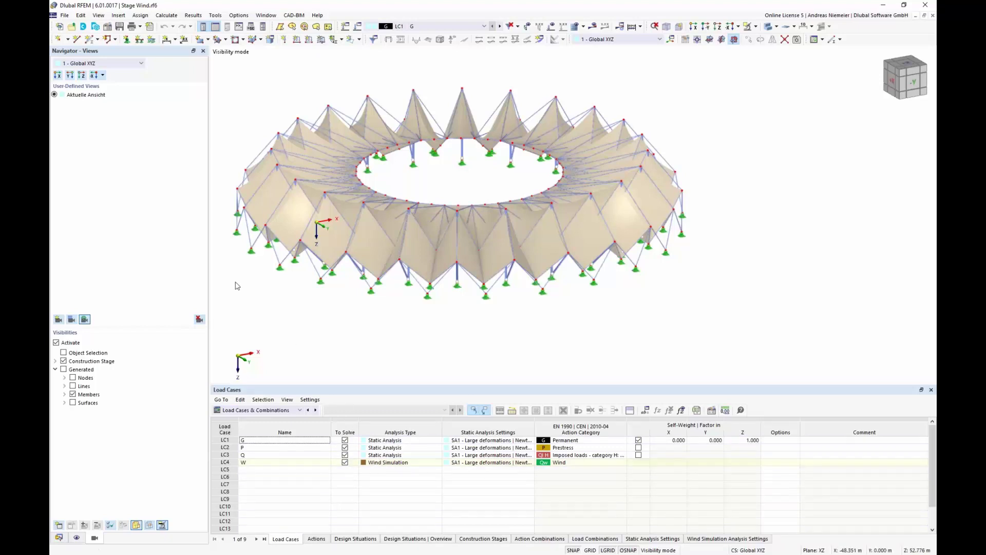
Step: Review the add-ons in the model's base data, including Wind Simulation, and close the dialog without changes
{"action": "left_click", "coordinate": [109, 30]}
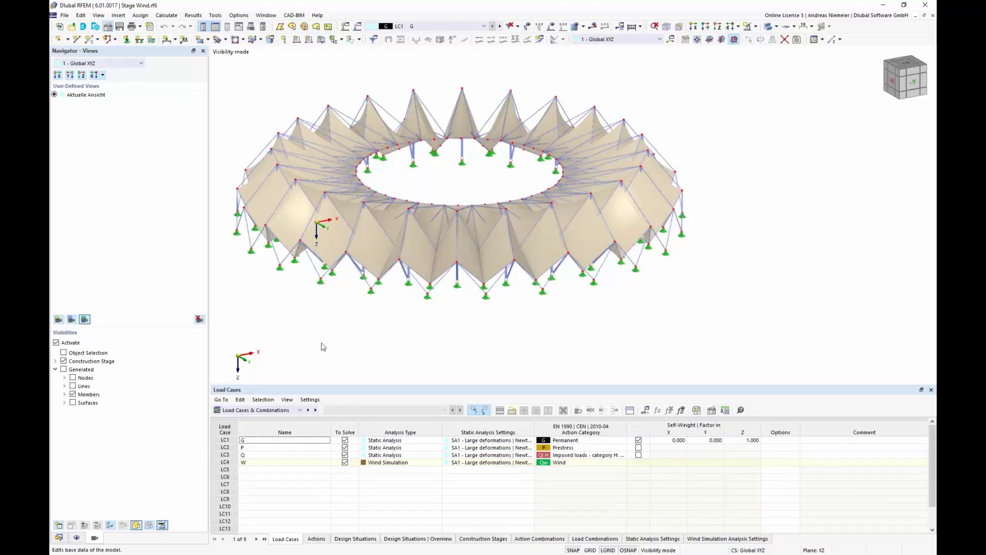
{"action": "left_click", "coordinate": [342, 122]}
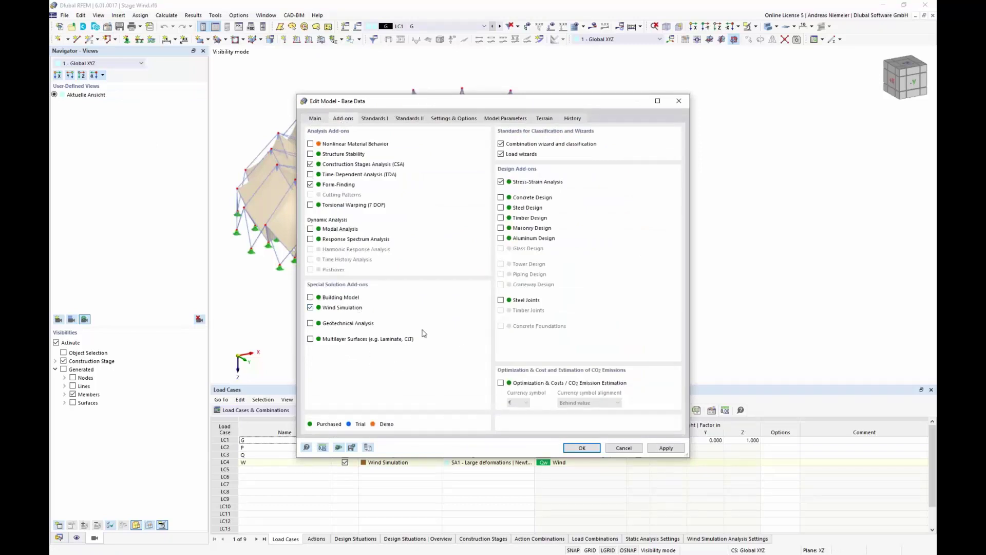
{"action": "left_click", "coordinate": [637, 452]}
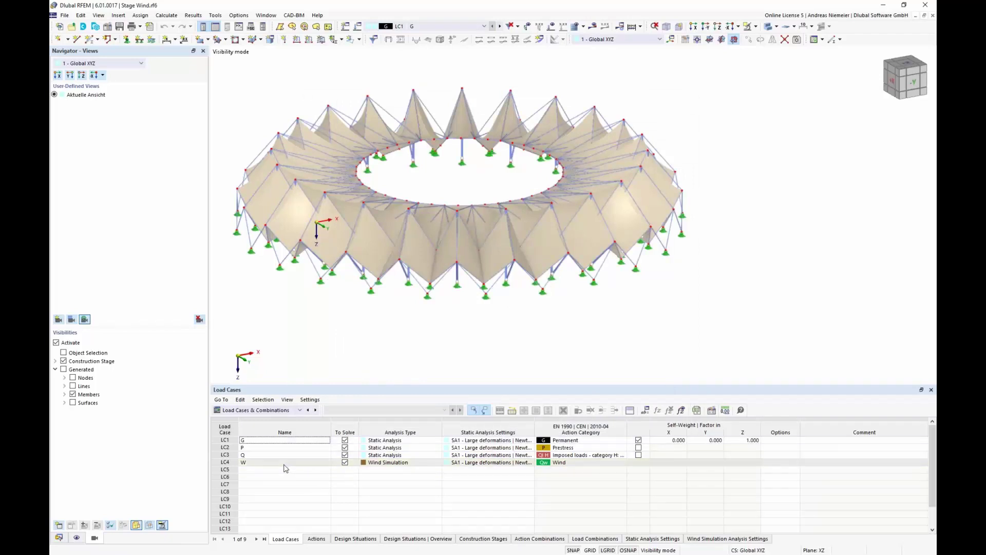
Step: Open wind load case LC4 for editing and inspect its available analysis types
{"action": "left_click", "coordinate": [232, 463]}
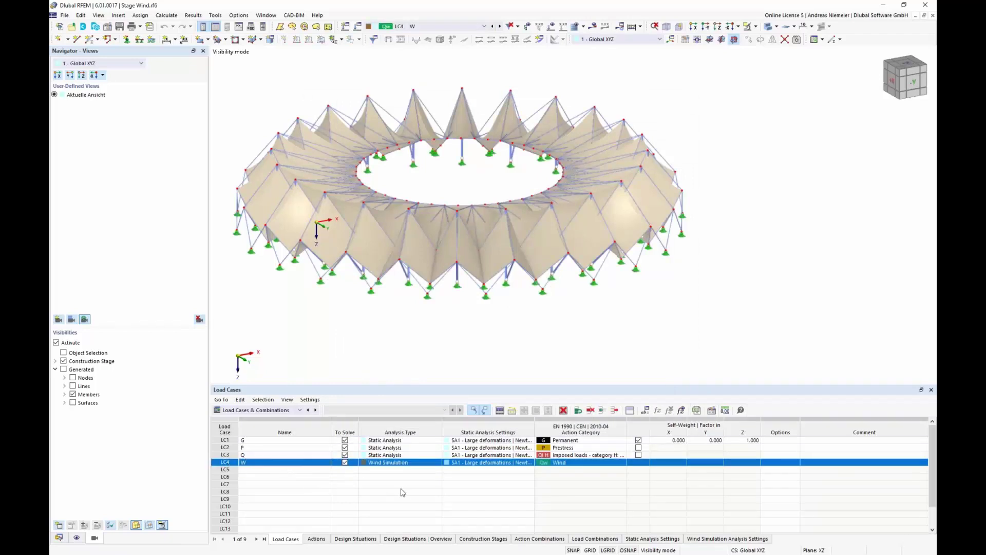
{"action": "double_click", "coordinate": [396, 471]}
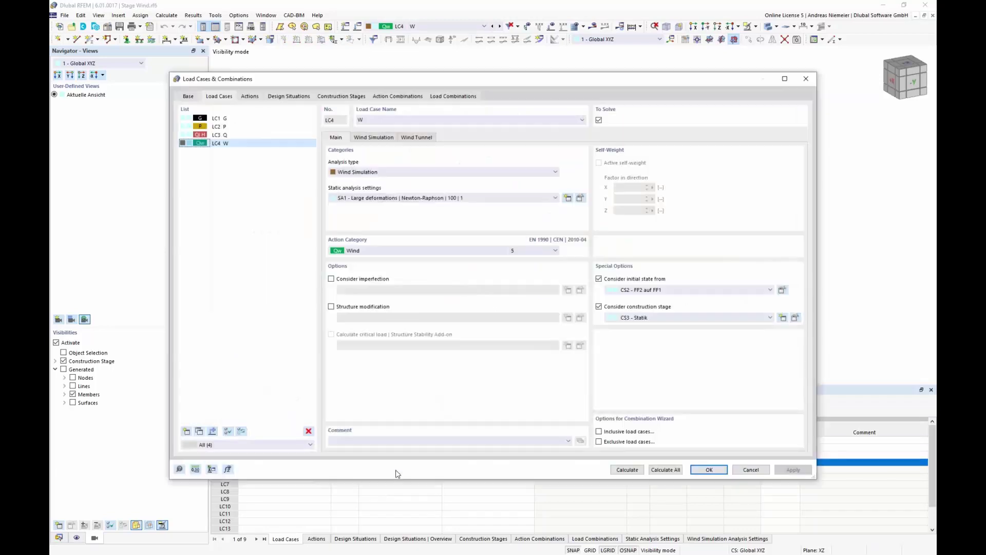
{"action": "left_click", "coordinate": [371, 172]}
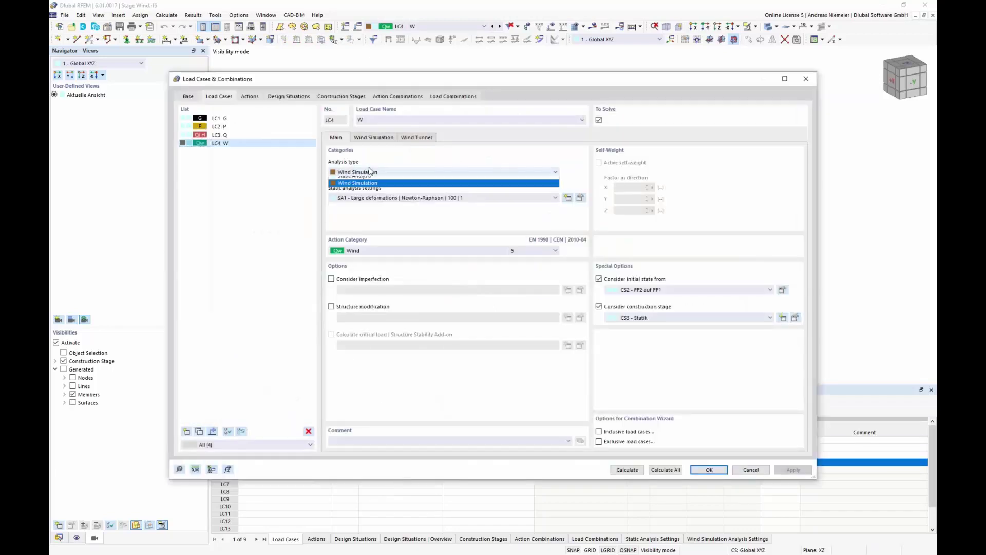
{"action": "left_click", "coordinate": [372, 170]}
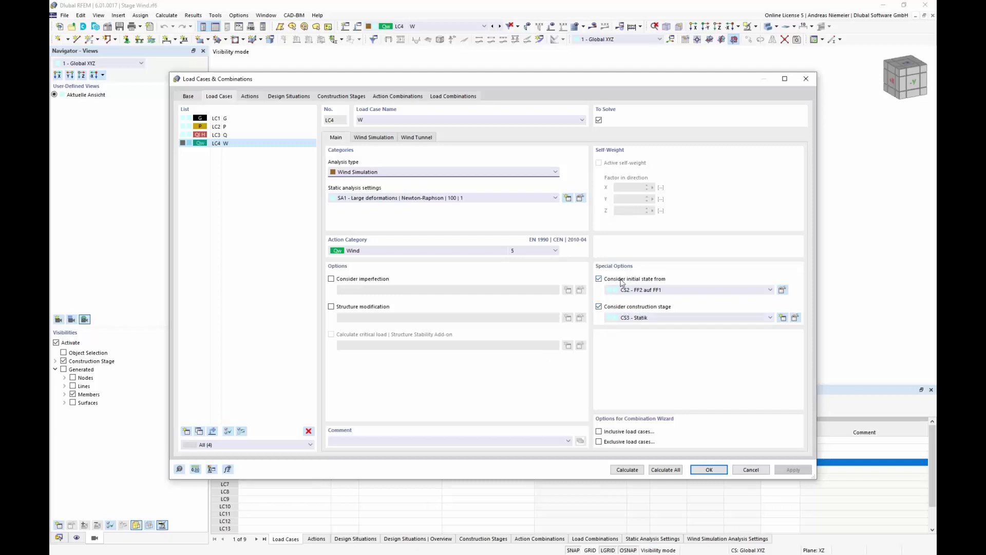
Step: Inspect the wind simulation analysis settings WA1 of load case LC4 and close them without changes
{"action": "left_click", "coordinate": [374, 138]}
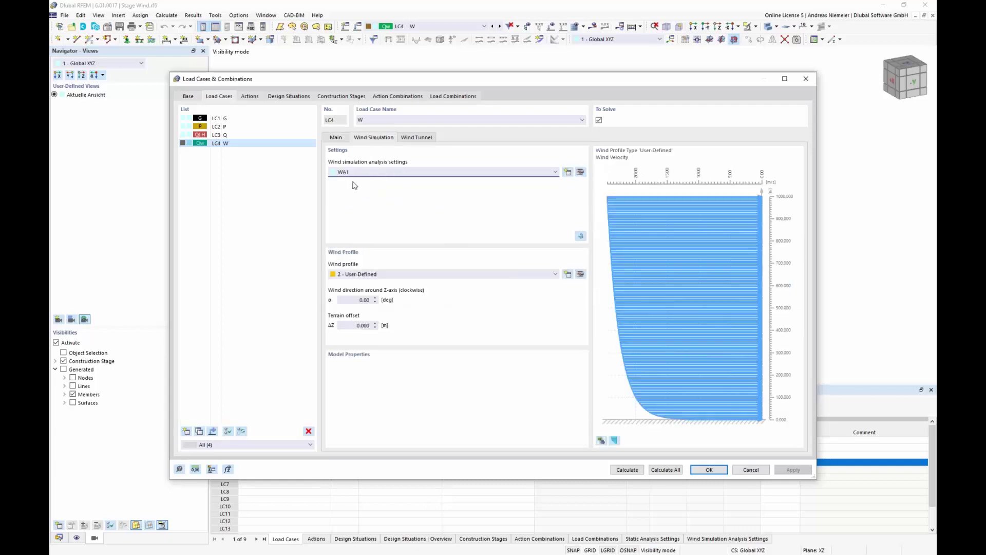
{"action": "left_click", "coordinate": [581, 171]}
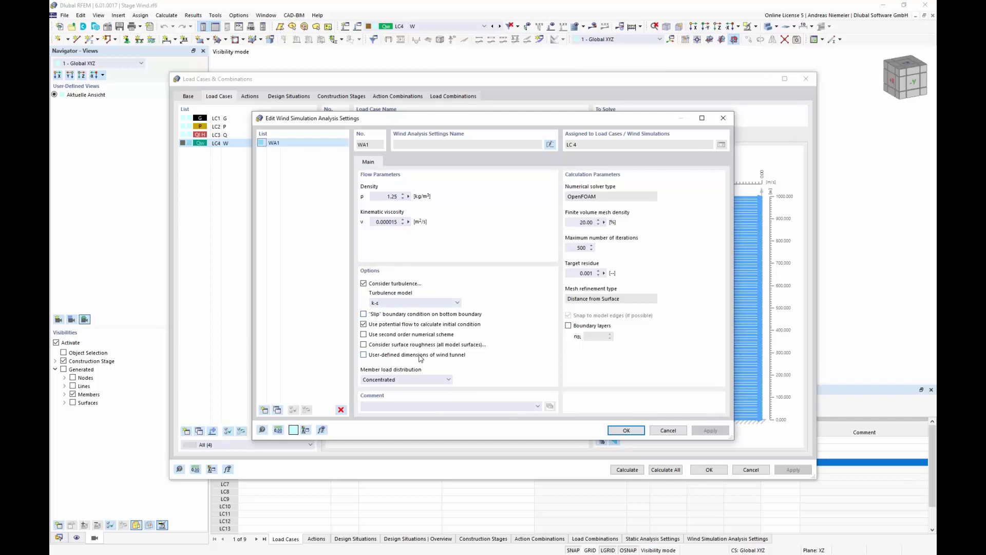
{"action": "left_click", "coordinate": [668, 432]}
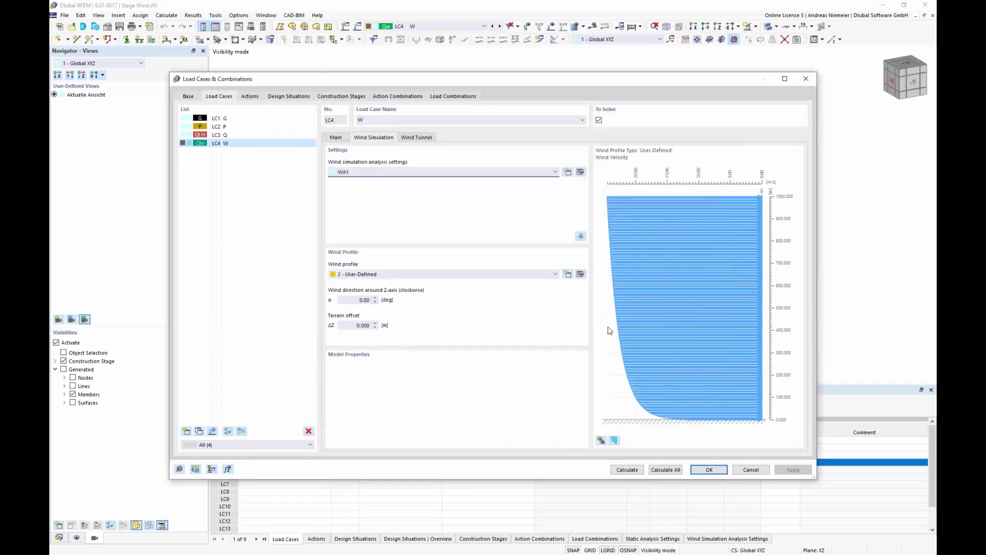
Step: Review the available wind profiles, the wind direction and the wind tunnel dimensions for load case LC4
{"action": "left_click", "coordinate": [399, 276]}
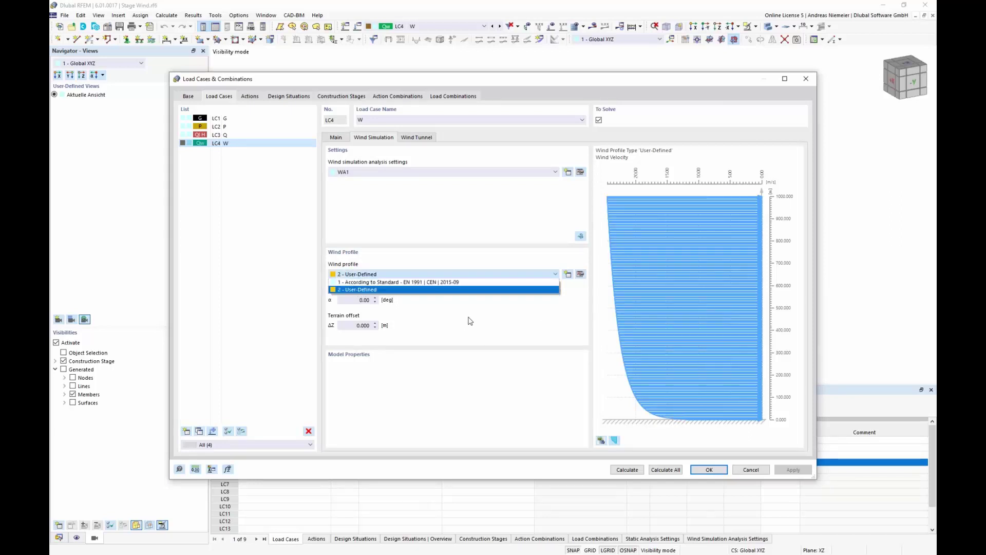
{"action": "left_click", "coordinate": [536, 335]}
{"action": "left_click", "coordinate": [378, 300]}
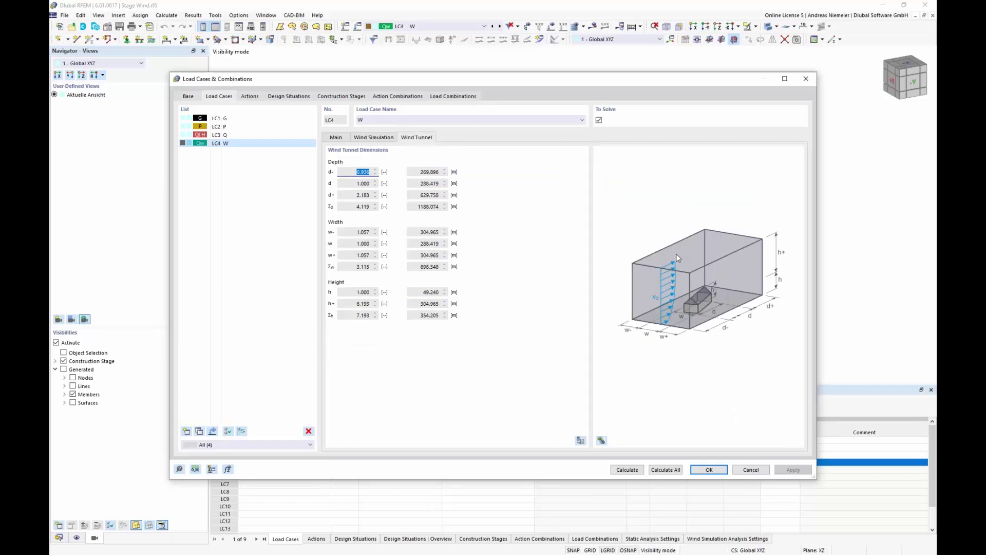
{"action": "left_click", "coordinate": [337, 140]}
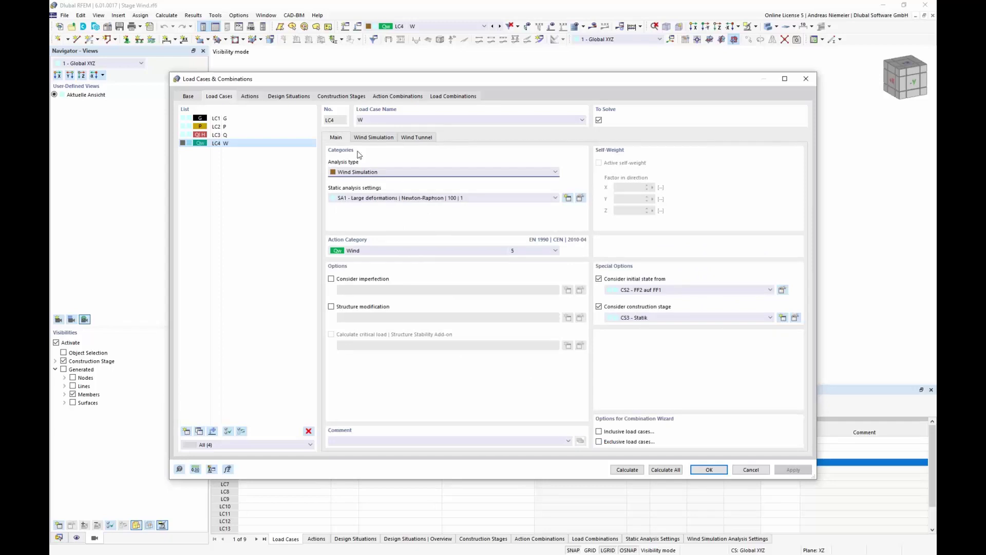
{"action": "left_click_drag", "start_coordinate": [370, 85], "coordinate": [403, 78]}
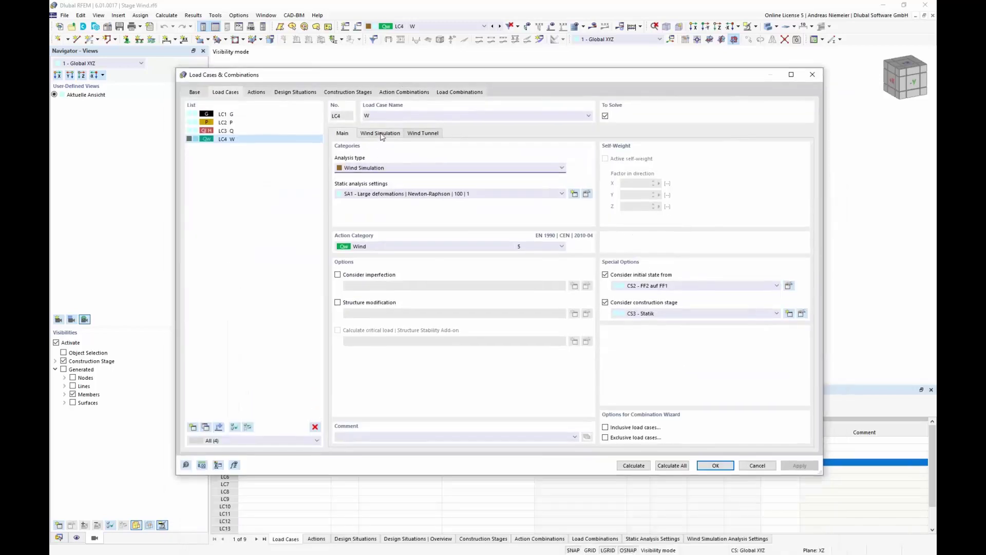
Step: Open the LC4 wind simulation in RWIND and view the surface pressure results within the whole wind tunnel
{"action": "left_click", "coordinate": [380, 133]}
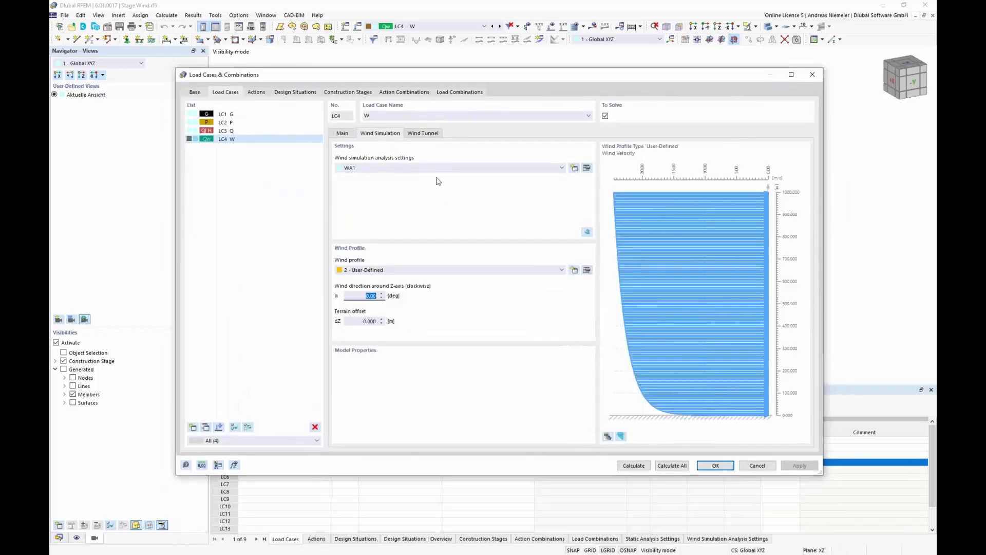
{"action": "left_click", "coordinate": [587, 231]}
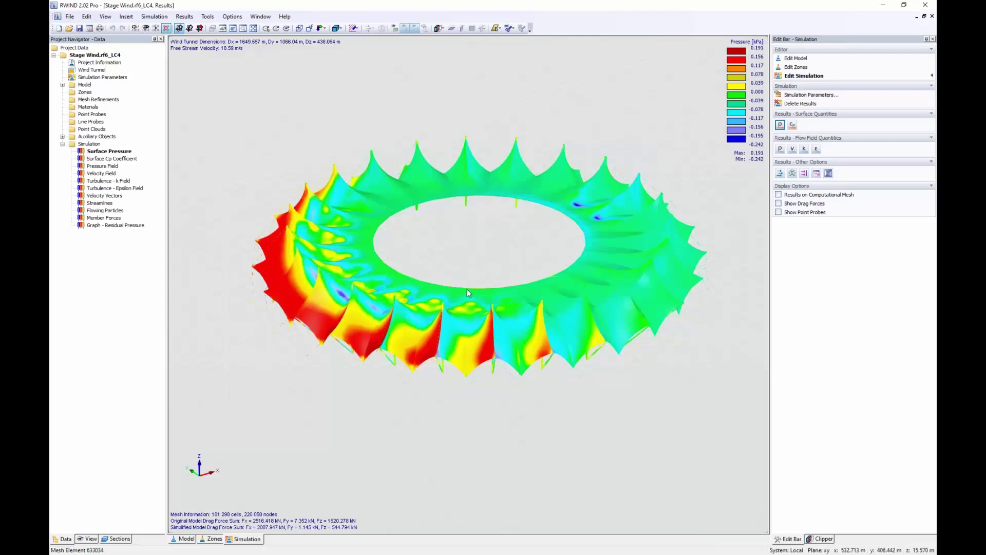
{"action": "scroll", "coordinate": [467, 289], "scroll_direction": "down", "scroll_amount": 6}
{"action": "middle_click_drag", "start_coordinate": [479, 389], "coordinate": [352, 427]}
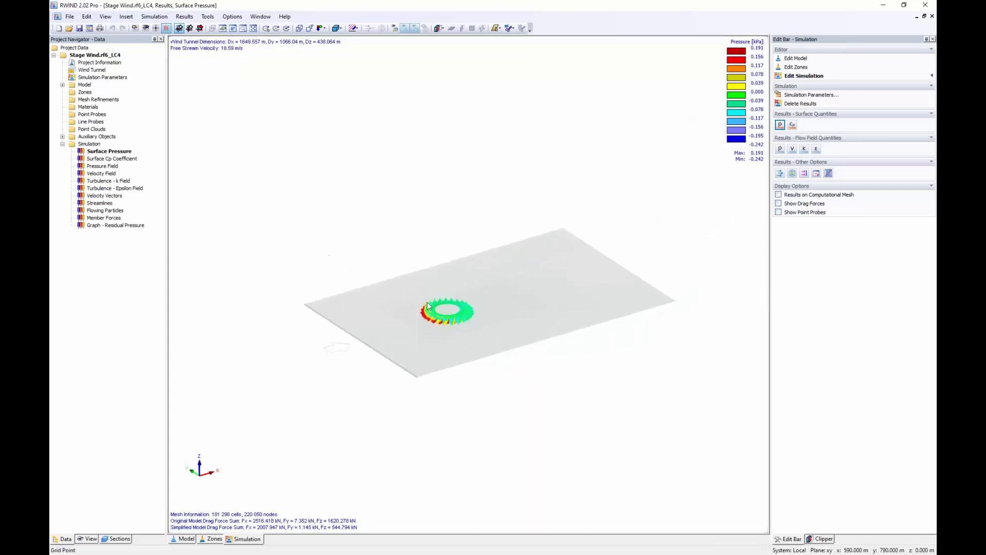
Step: Show the pressure field around the stadium roof and lower a horizontal XY slicer plane to cut through its membranes
{"action": "scroll", "coordinate": [437, 316], "scroll_direction": "up", "scroll_amount": 6}
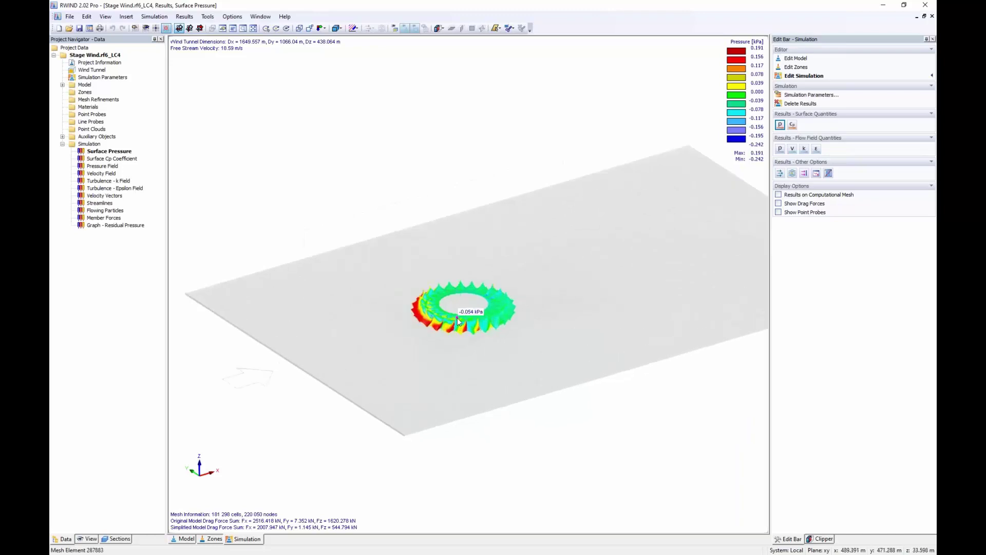
{"action": "left_click", "coordinate": [781, 152]}
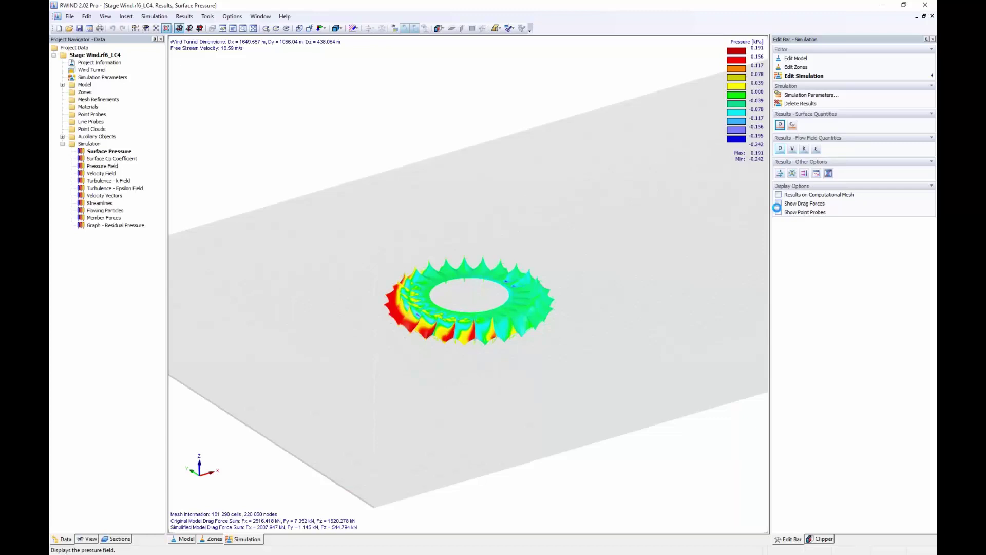
{"action": "scroll", "coordinate": [428, 366], "scroll_direction": "up", "scroll_amount": 1}
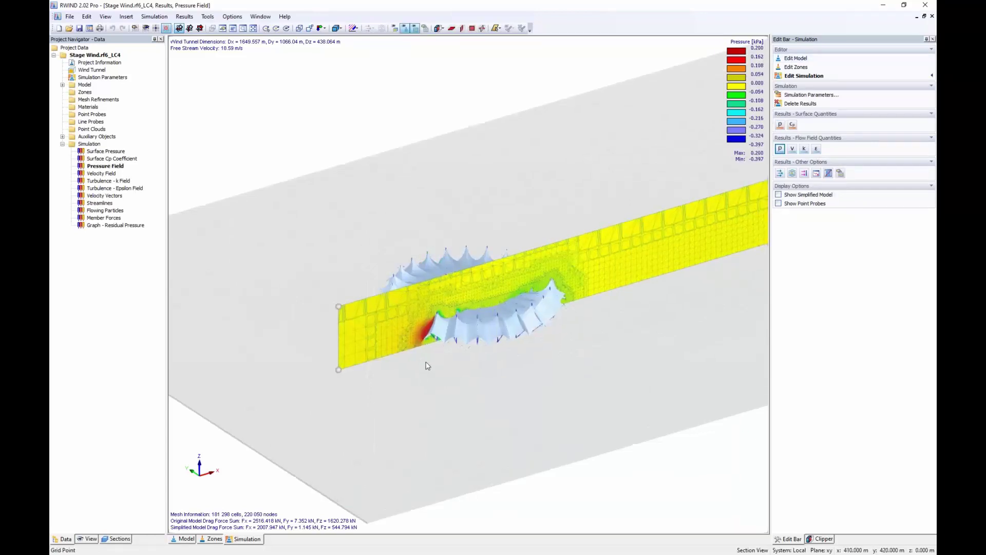
{"action": "scroll", "coordinate": [428, 365], "scroll_direction": "up", "scroll_amount": 3}
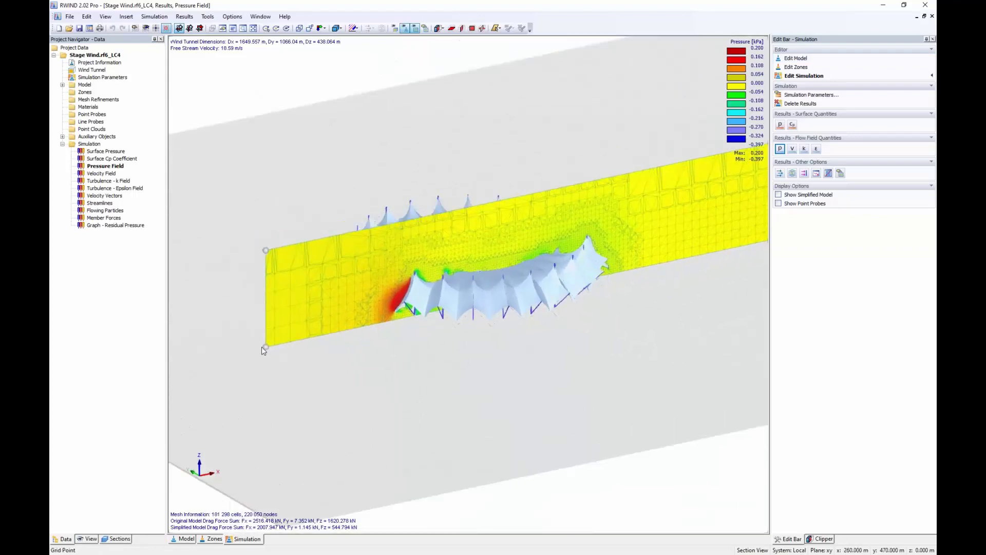
{"action": "mouse_move", "coordinate": [262, 349]}
{"action": "left_mouse_down"}
{"action": "mouse_move", "coordinate": [286, 359]}
{"action": "mouse_move", "coordinate": [269, 346]}
{"action": "mouse_move", "coordinate": [267, 355]}
{"action": "left_mouse_up"}
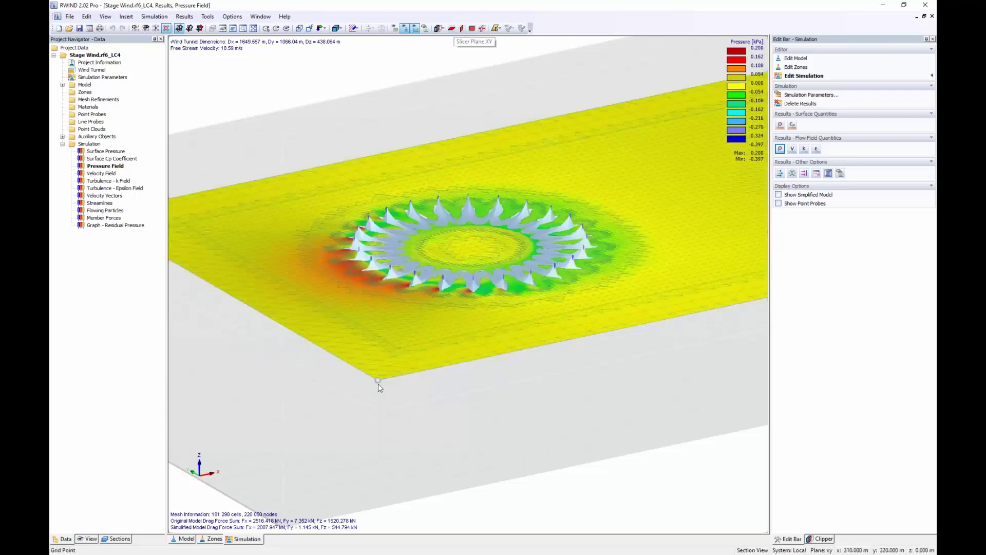
{"action": "left_click_drag", "start_coordinate": [378, 384], "coordinate": [378, 388]}
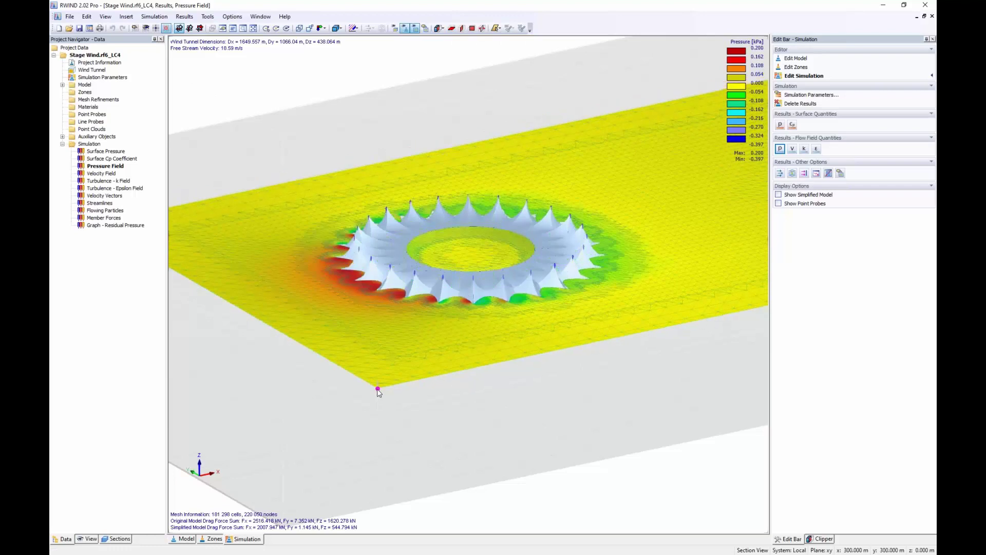
Step: View the velocity field, the velocity vectors and the streamlines of the wind flow around the stadium roof
{"action": "left_click", "coordinate": [793, 150]}
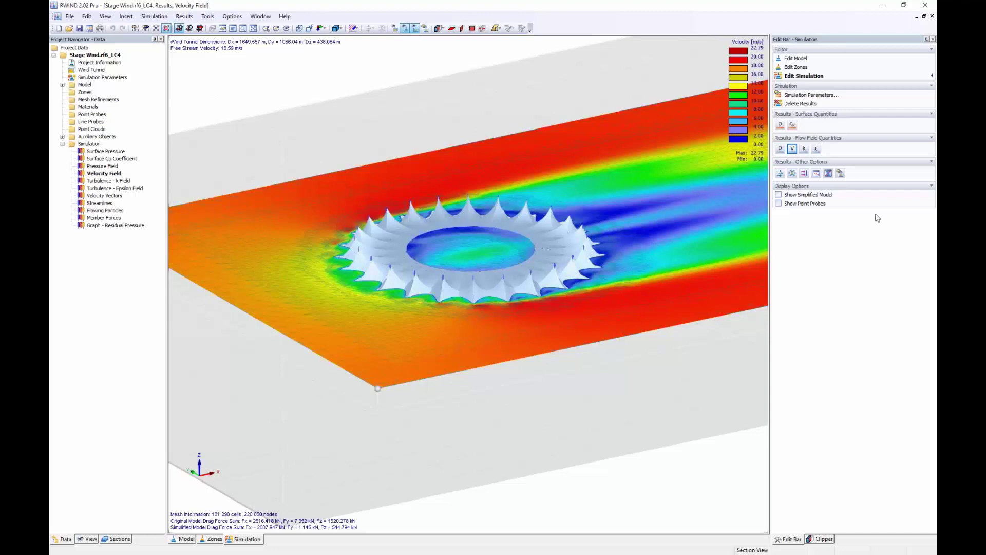
{"action": "left_click", "coordinate": [780, 173]}
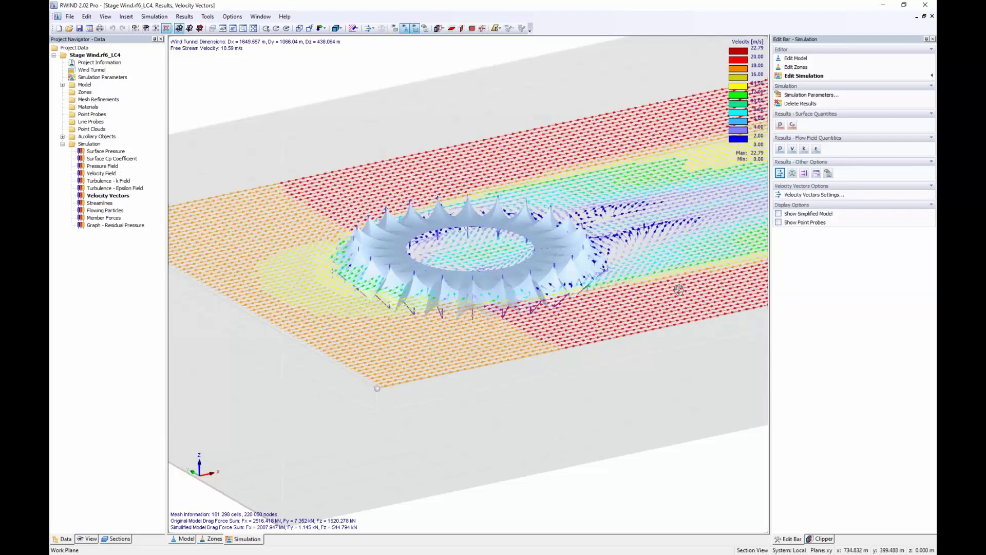
{"action": "middle_click_drag", "start_coordinate": [679, 291], "coordinate": [598, 399], "text": "ctrl"}
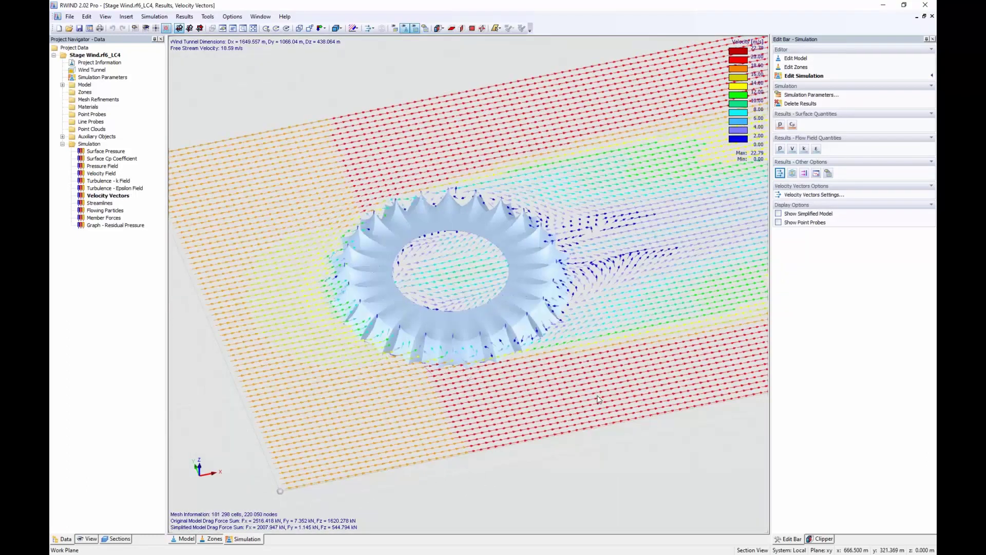
{"action": "scroll", "coordinate": [598, 399], "scroll_direction": "up", "scroll_amount": 1}
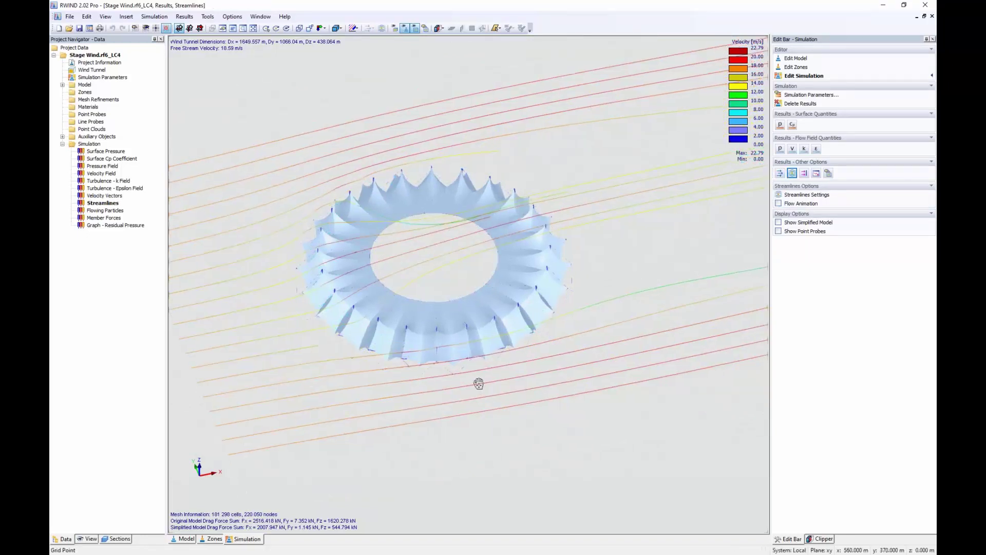
{"action": "middle_click_drag", "start_coordinate": [479, 384], "coordinate": [480, 262], "text": "ctrl"}
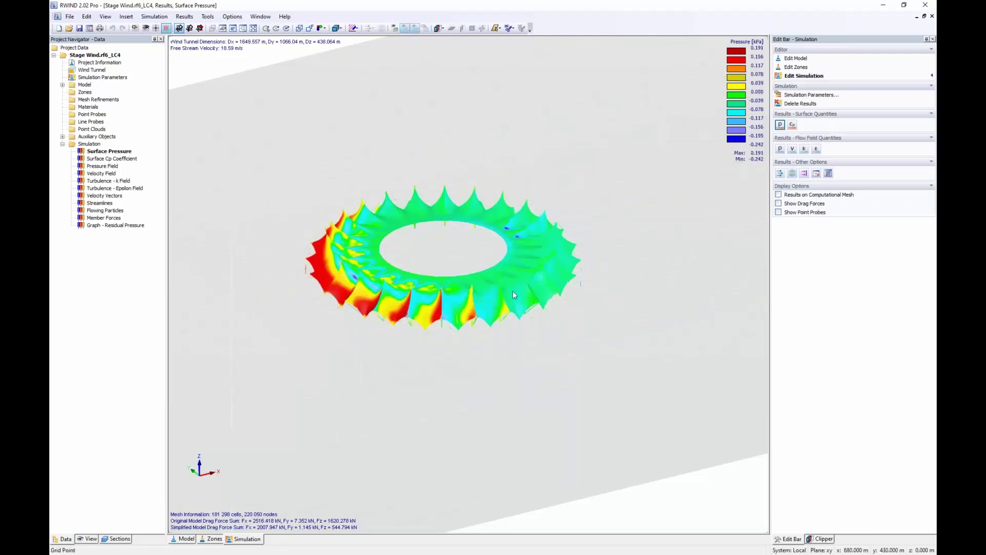
Step: Examine the surface pressure results on the roof's windward side and on the underside of its membranes
{"action": "middle_click_drag", "start_coordinate": [312, 328], "coordinate": [541, 369], "text": "ctrl"}
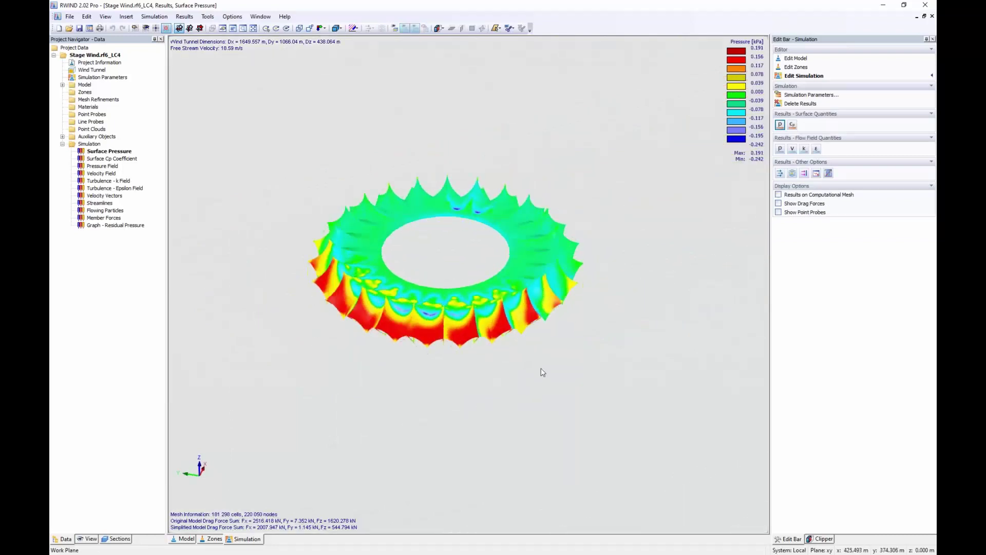
{"action": "scroll", "coordinate": [414, 325], "scroll_direction": "up", "scroll_amount": 5}
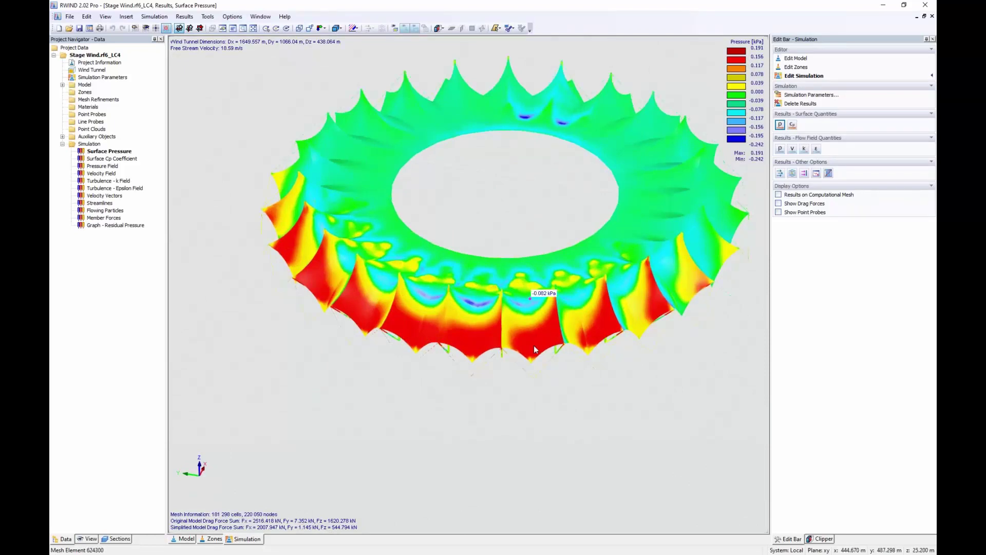
{"action": "middle_click_drag", "start_coordinate": [534, 349], "coordinate": [491, 11], "text": "ctrl"}
{"action": "middle_click_drag", "start_coordinate": [439, 137], "coordinate": [403, 303]}
{"action": "scroll", "coordinate": [445, 388], "scroll_direction": "up", "scroll_amount": 2}
{"action": "scroll", "coordinate": [333, 362], "scroll_direction": "down", "scroll_amount": 1}
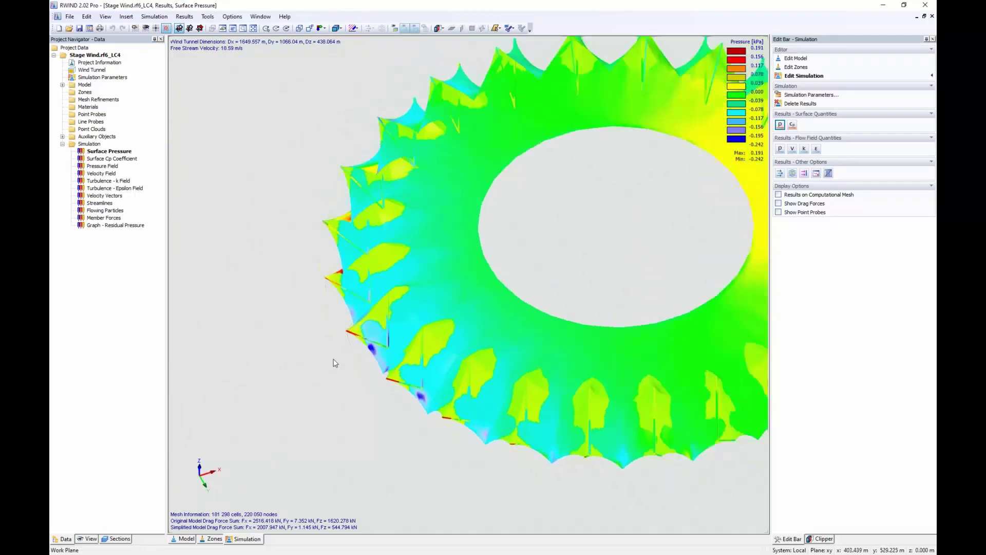
{"action": "scroll", "coordinate": [334, 363], "scroll_direction": "down", "scroll_amount": 2}
{"action": "middle_click_drag", "start_coordinate": [323, 293], "coordinate": [408, 396], "text": "ctrl"}
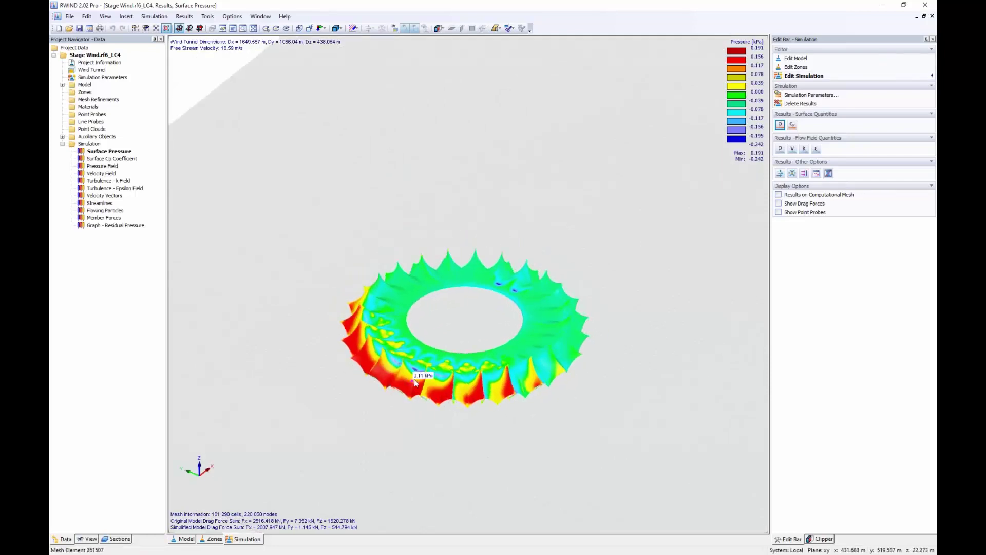
Step: Close RWIND, return to RFEM and leave the load case settings of LC4 without changes
{"action": "left_click", "coordinate": [925, 5]}
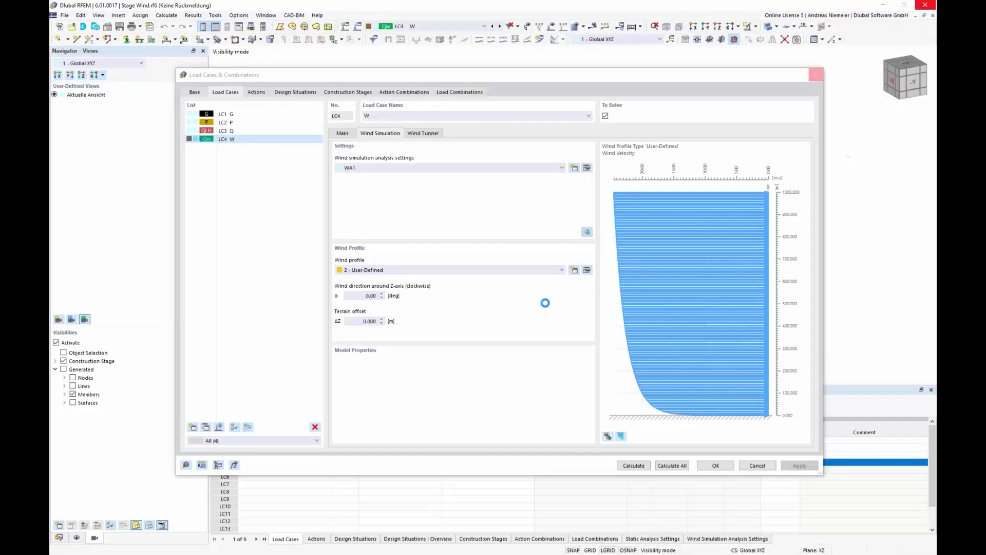
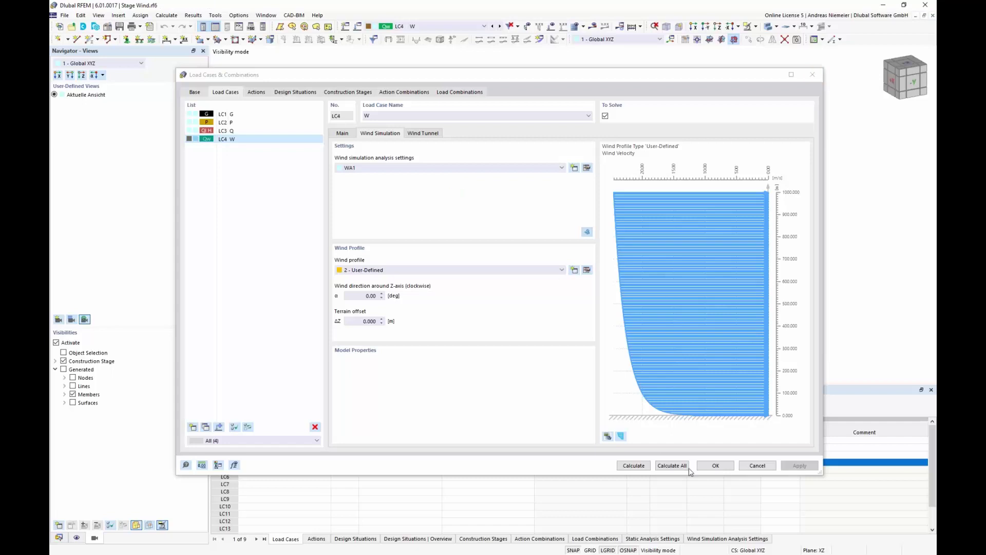
{"action": "left_click", "coordinate": [764, 469]}
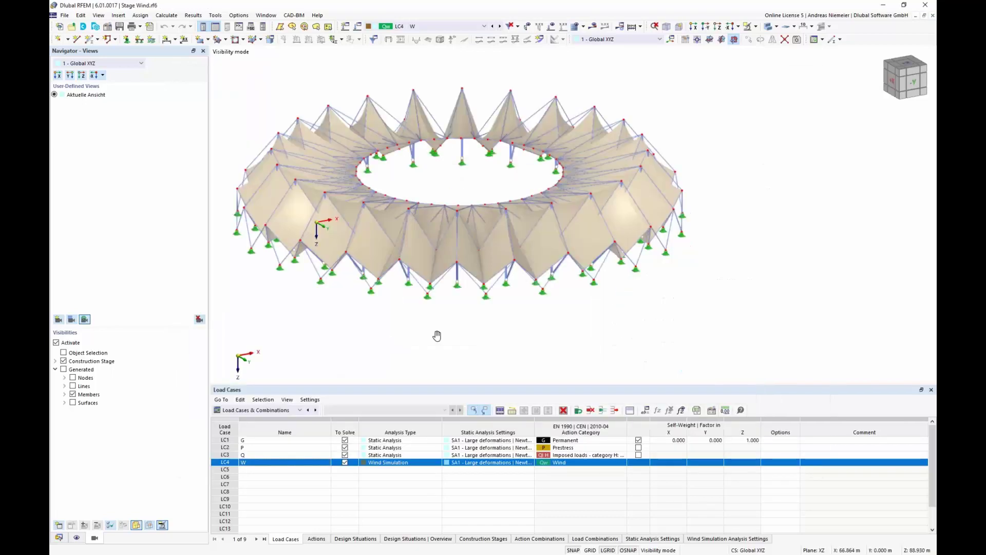
{"action": "middle_click_drag", "start_coordinate": [437, 336], "coordinate": [487, 339]}
{"action": "scroll", "coordinate": [487, 339], "scroll_direction": "down", "scroll_amount": 1}
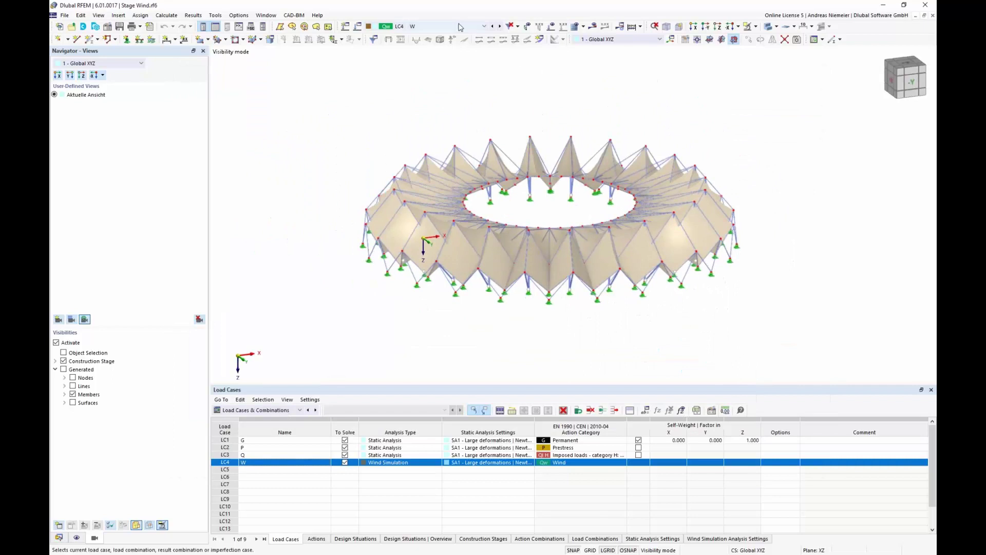
Step: Display the wind tunnel and wind loads of LC4 and turn off the visibility mode for the whole model
{"action": "left_click", "coordinate": [551, 26]}
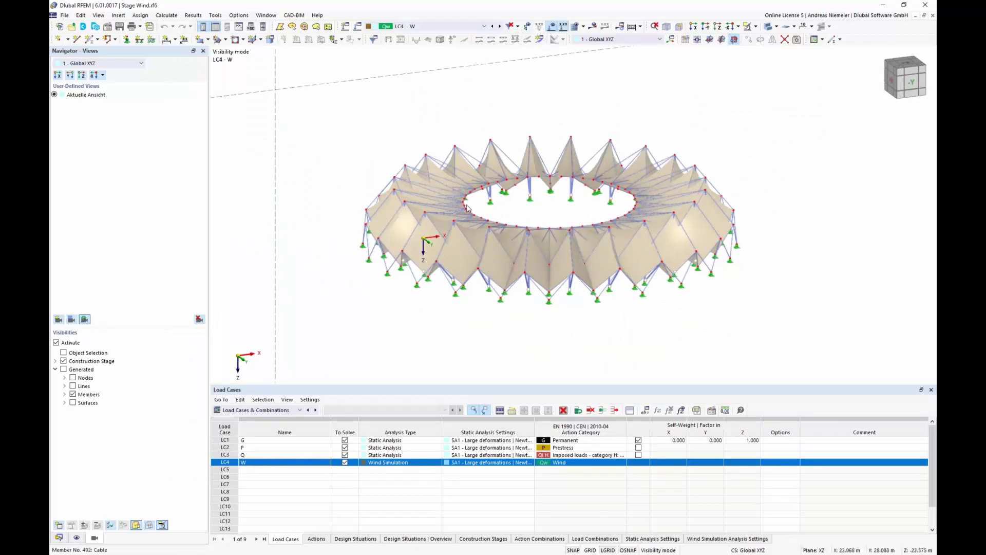
{"action": "scroll", "coordinate": [467, 209], "scroll_direction": "down", "scroll_amount": 3}
{"action": "middle_click_drag", "start_coordinate": [455, 209], "coordinate": [590, 227], "text": "ctrl"}
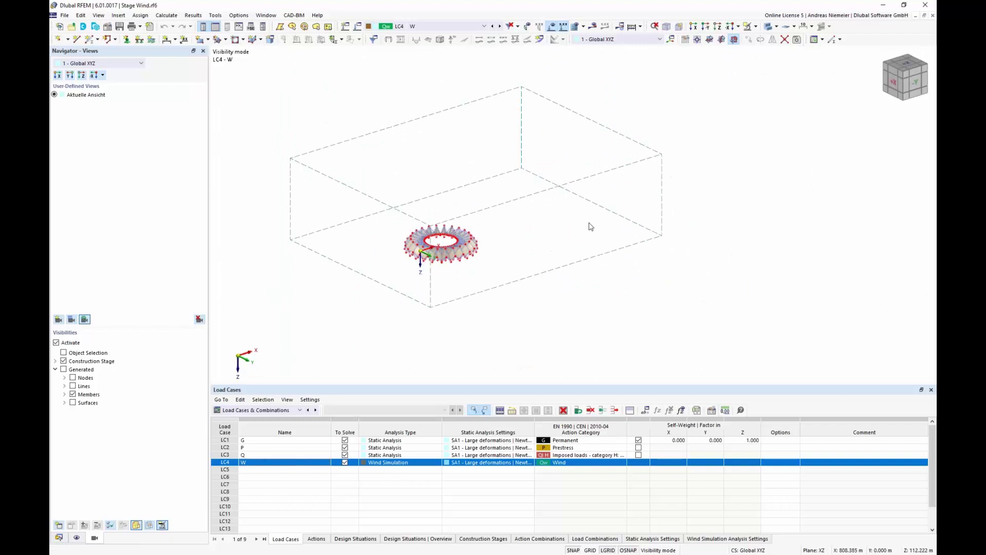
{"action": "left_click", "coordinate": [756, 26]}
{"action": "left_click", "coordinate": [784, 88]}
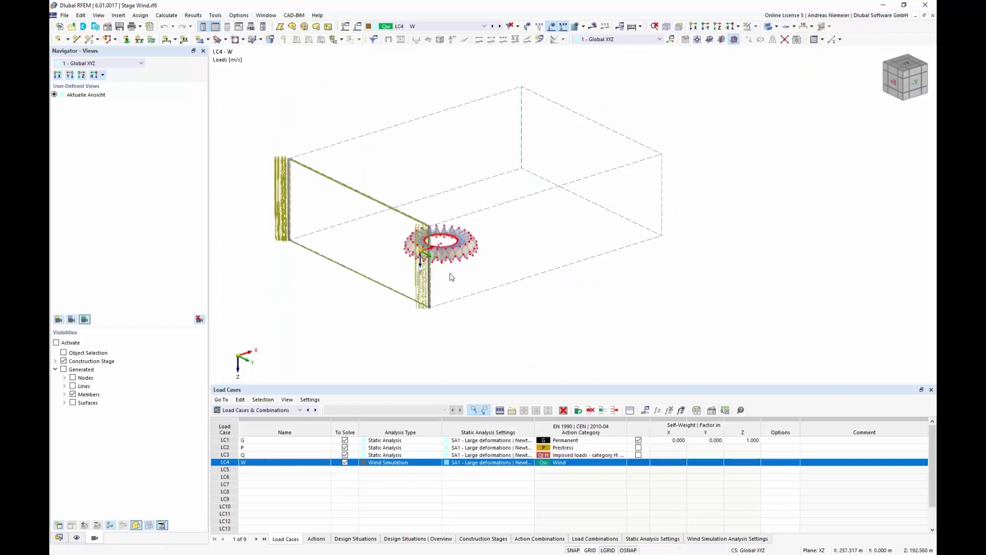
Step: Display the LC4 axial forces N of the members and examine them around the stadium ring and its supports
{"action": "scroll", "coordinate": [452, 277], "scroll_direction": "up", "scroll_amount": 4}
{"action": "middle_click_drag", "start_coordinate": [485, 267], "coordinate": [401, 203], "text": "ctrl"}
{"action": "scroll", "coordinate": [400, 204], "scroll_direction": "down", "scroll_amount": 2}
{"action": "scroll", "coordinate": [401, 203], "scroll_direction": "down", "scroll_amount": 1}
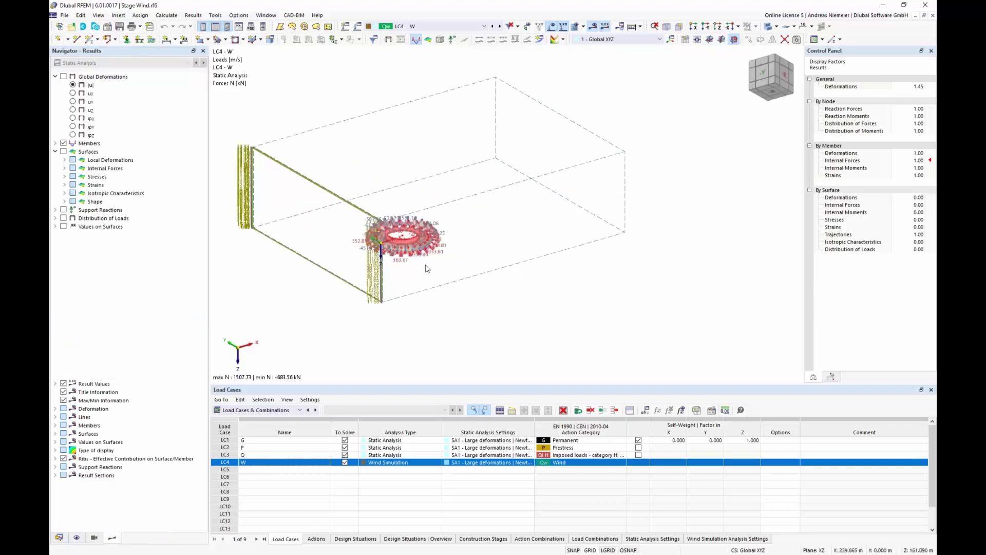
{"action": "scroll", "coordinate": [425, 268], "scroll_direction": "up", "scroll_amount": 6}
{"action": "scroll", "coordinate": [366, 256], "scroll_direction": "up", "scroll_amount": 1}
{"action": "middle_click_drag", "start_coordinate": [473, 277], "coordinate": [614, 311]}
{"action": "middle_click_drag", "start_coordinate": [614, 310], "coordinate": [583, 304], "text": "ctrl"}
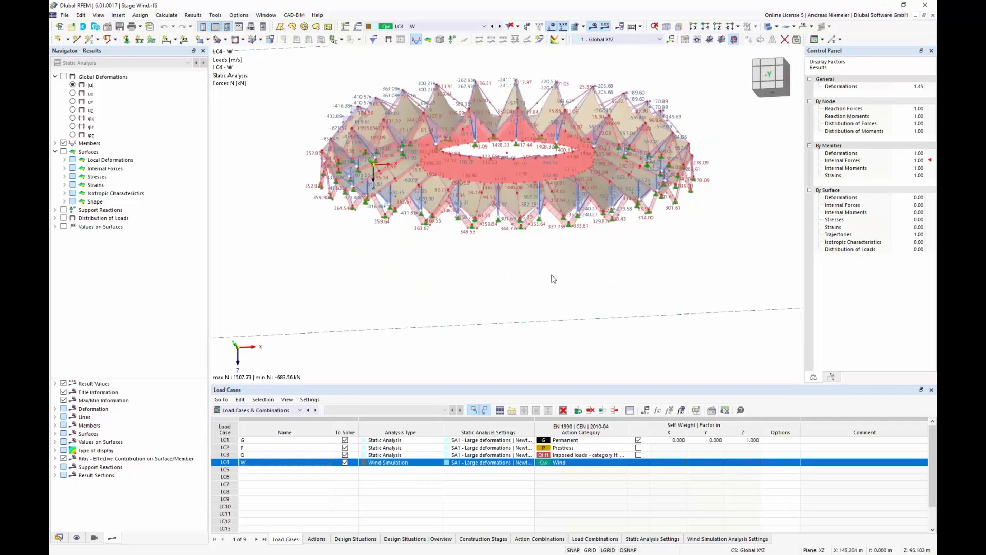
{"action": "scroll", "coordinate": [425, 235], "scroll_direction": "up", "scroll_amount": 3}
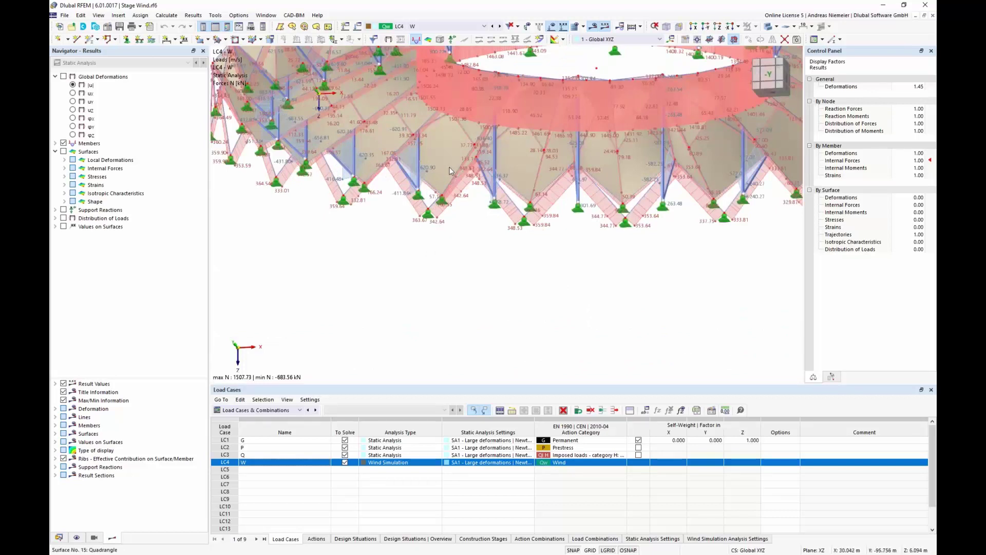
{"action": "scroll", "coordinate": [456, 242], "scroll_direction": "down", "scroll_amount": 5}
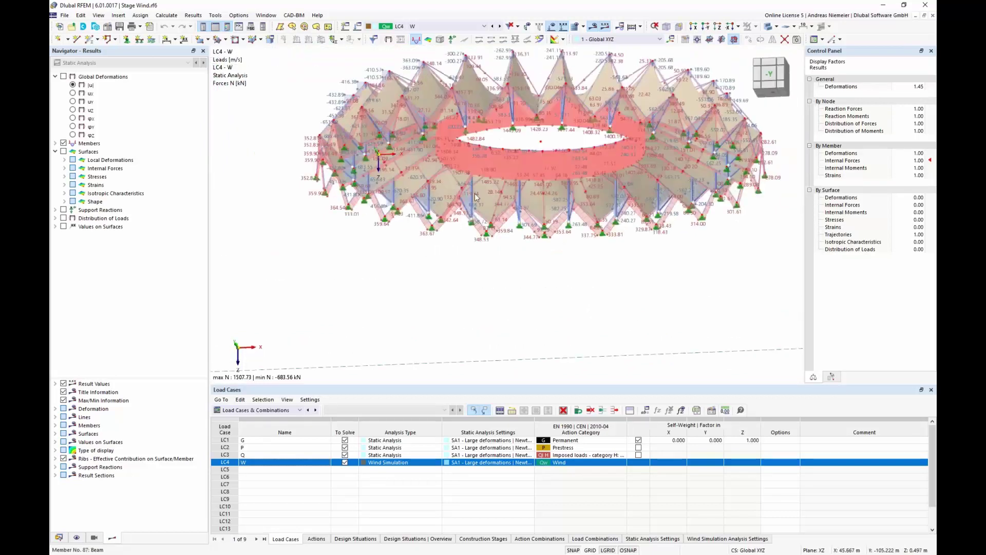
{"action": "scroll", "coordinate": [476, 197], "scroll_direction": "up", "scroll_amount": 1}
{"action": "middle_click_drag", "start_coordinate": [487, 192], "coordinate": [493, 190]}
{"action": "scroll", "coordinate": [493, 190], "scroll_direction": "down", "scroll_amount": 1}
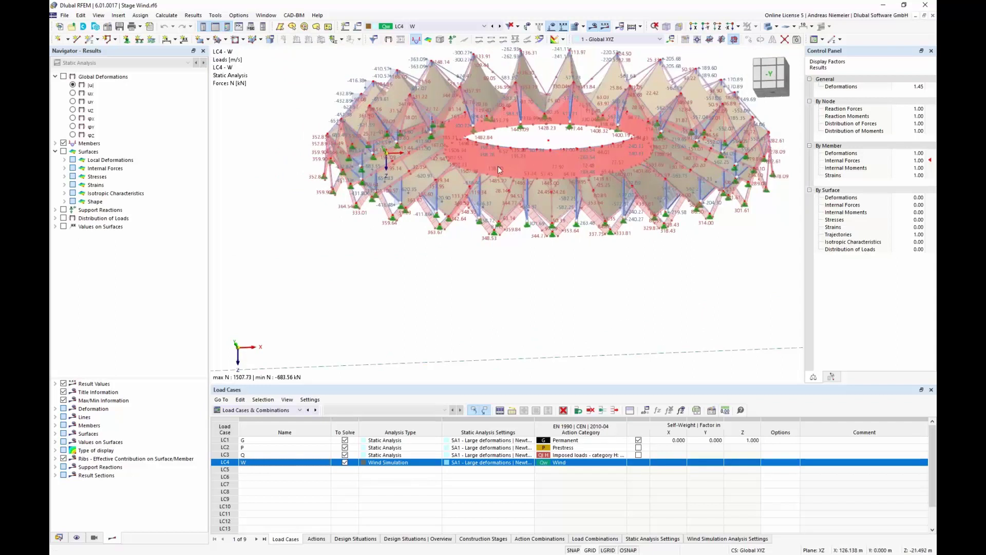
Step: Display the global deformations |u| of LC4 and examine them on the roof membranes
{"action": "left_click", "coordinate": [55, 144]}
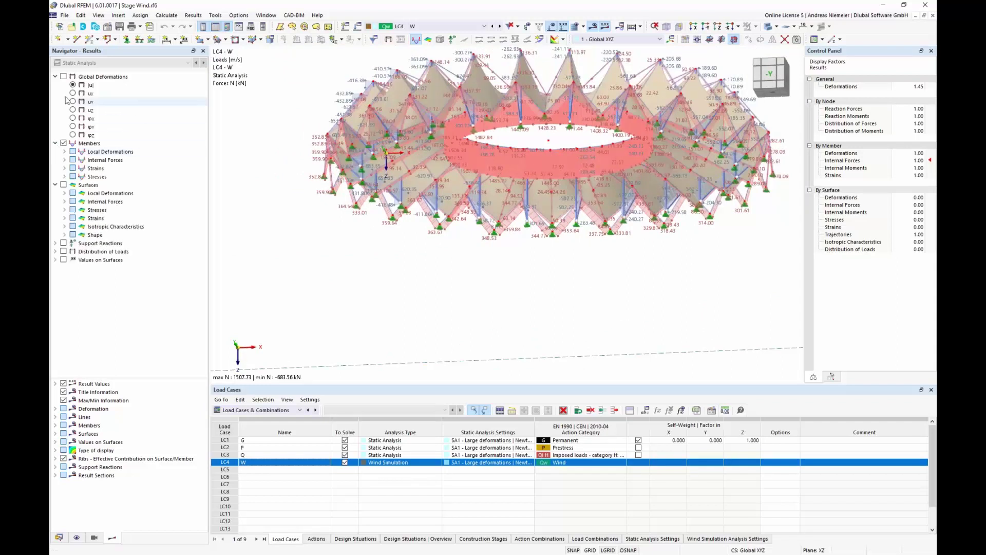
{"action": "scroll", "coordinate": [434, 281], "scroll_direction": "down", "scroll_amount": 1}
{"action": "middle_click_drag", "start_coordinate": [434, 281], "coordinate": [412, 372], "text": "ctrl"}
{"action": "left_click", "coordinate": [667, 28]}
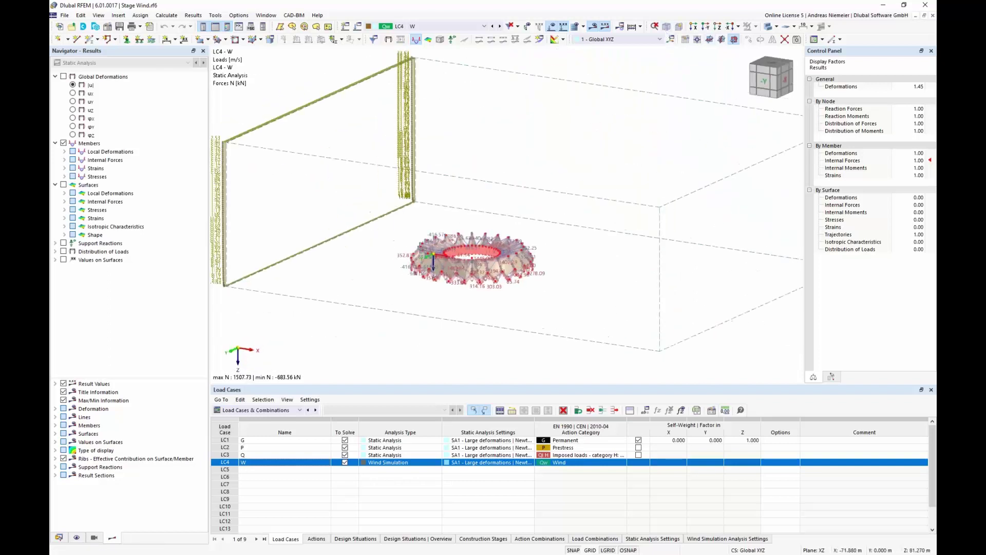
{"action": "scroll", "coordinate": [426, 297], "scroll_direction": "up", "scroll_amount": 5}
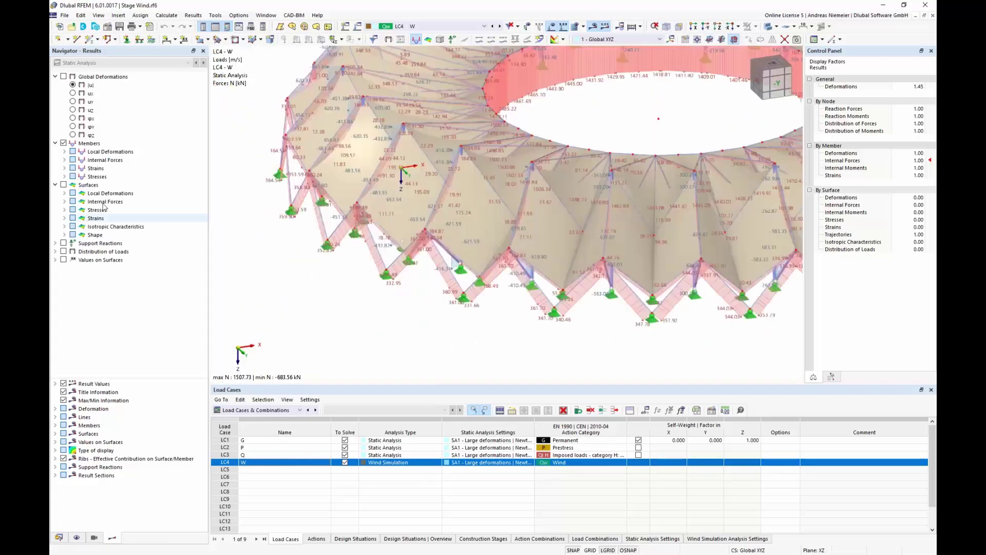
{"action": "left_click", "coordinate": [68, 77]}
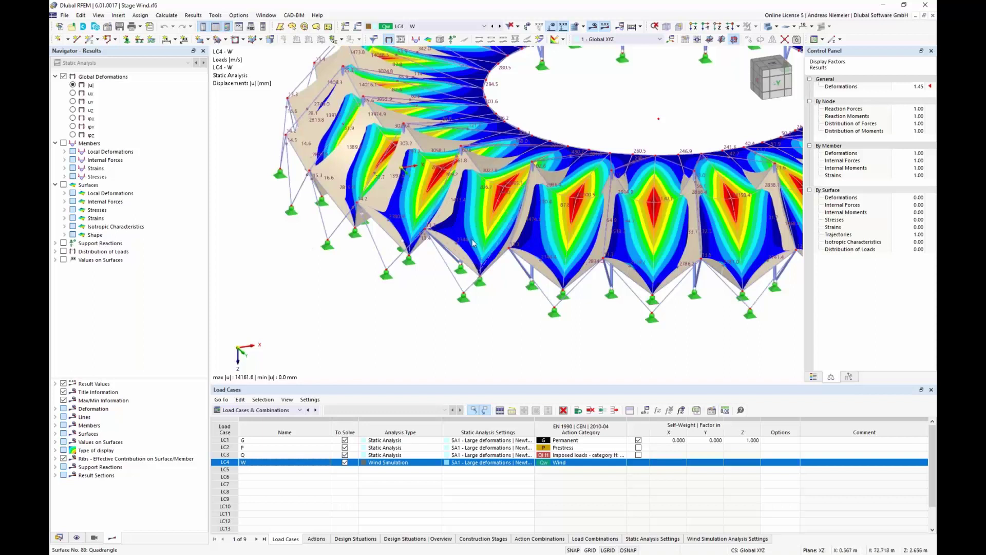
{"action": "mouse_move", "coordinate": [473, 243]}
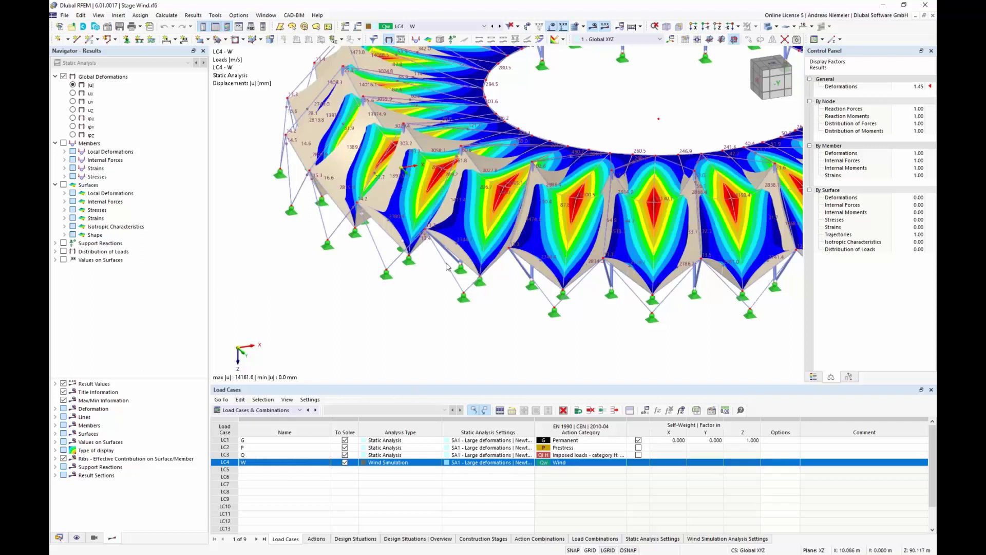
{"action": "left_click", "coordinate": [678, 26]}
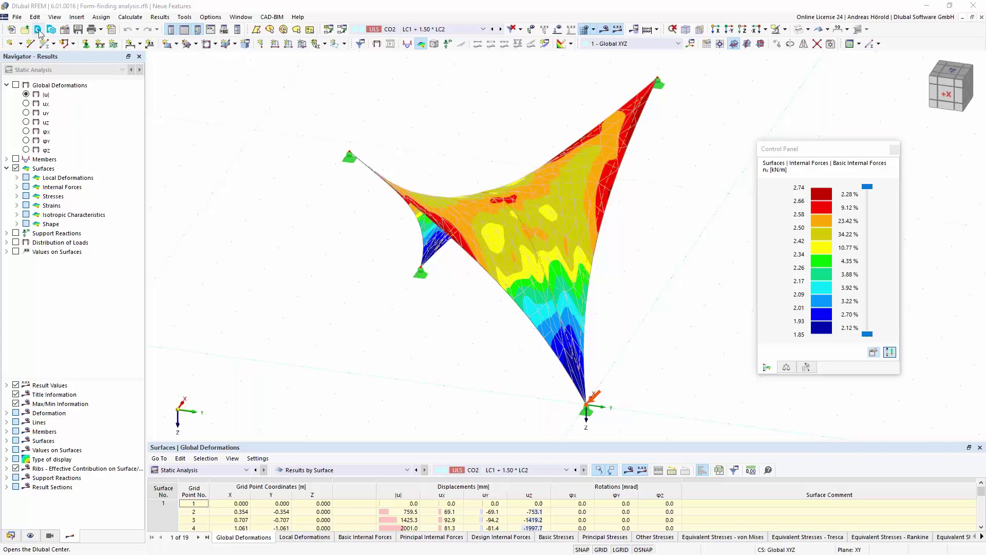
Step: Switch to the Dlubal Center, maximize its window and open the My Account area
{"action": "left_click", "coordinate": [39, 30]}
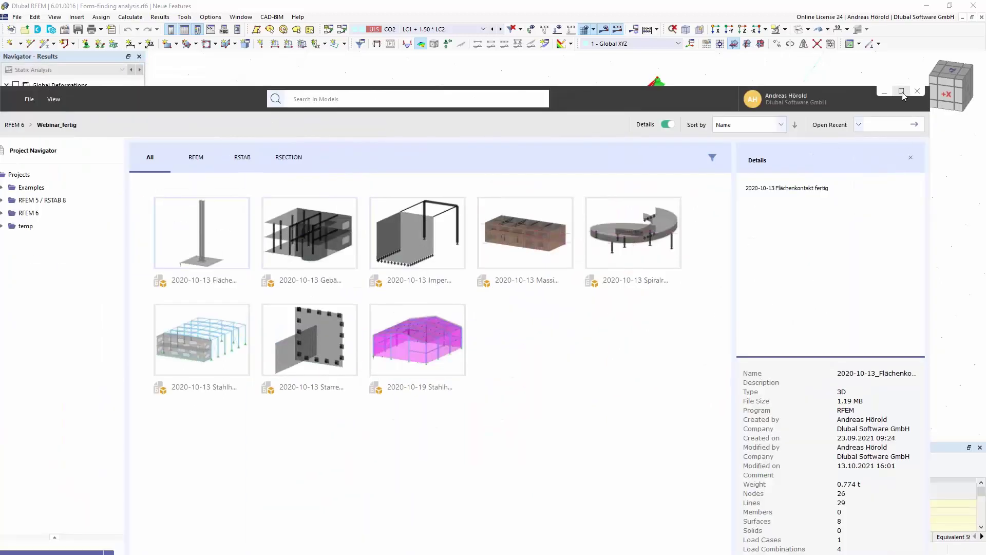
{"action": "left_click", "coordinate": [901, 92]}
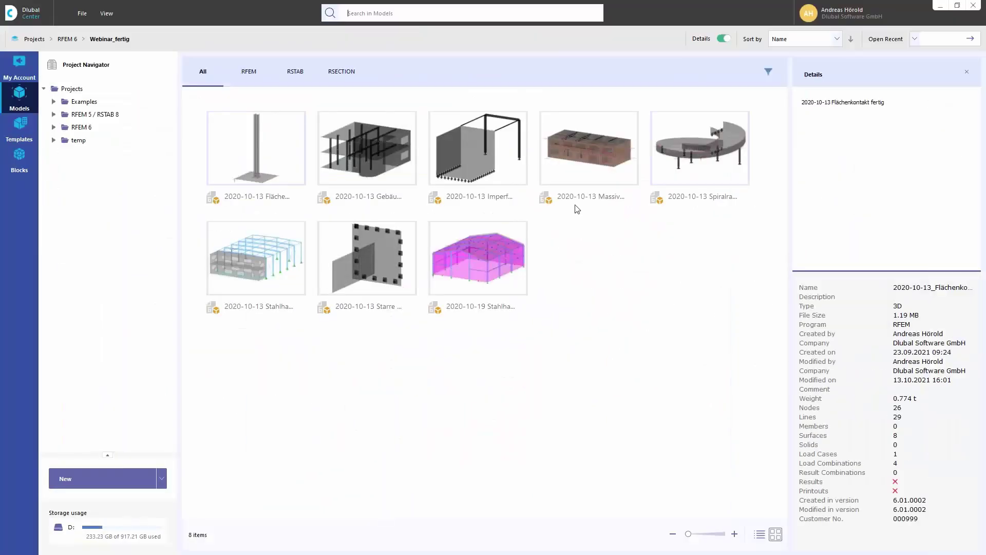
{"action": "left_click", "coordinate": [20, 68]}
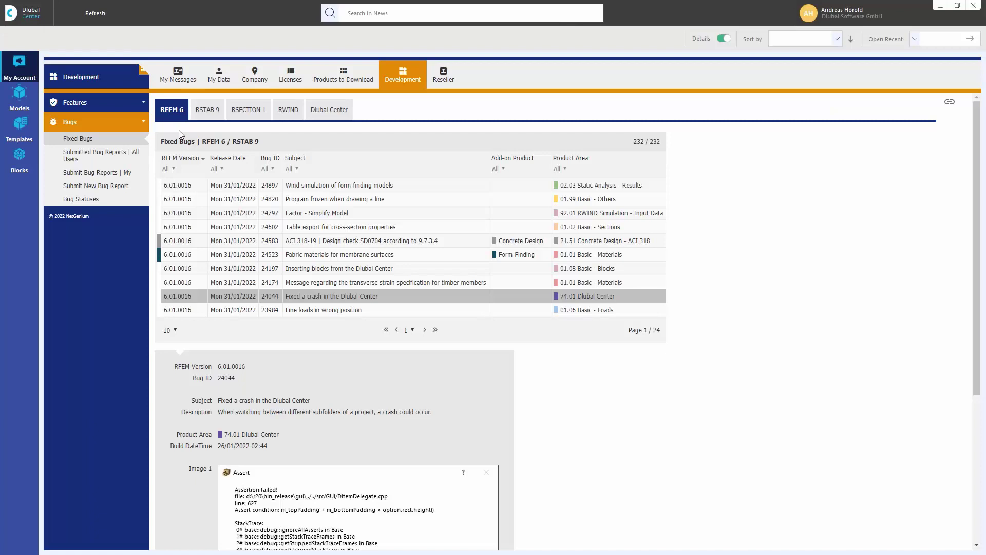
Step: Review the account's messages and company data, plus the current product versions to download for R20 and R19
{"action": "left_click", "coordinate": [178, 77]}
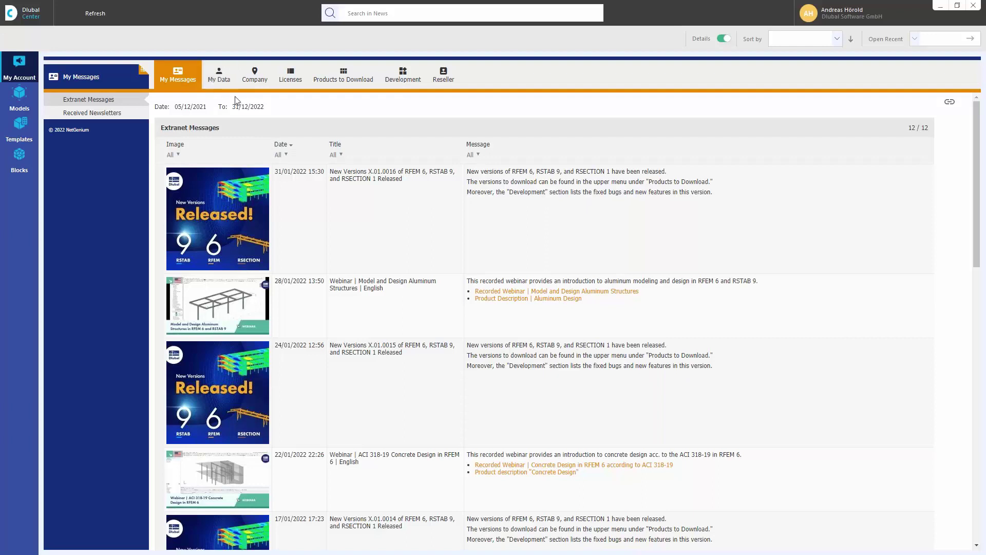
{"action": "left_click", "coordinate": [254, 78]}
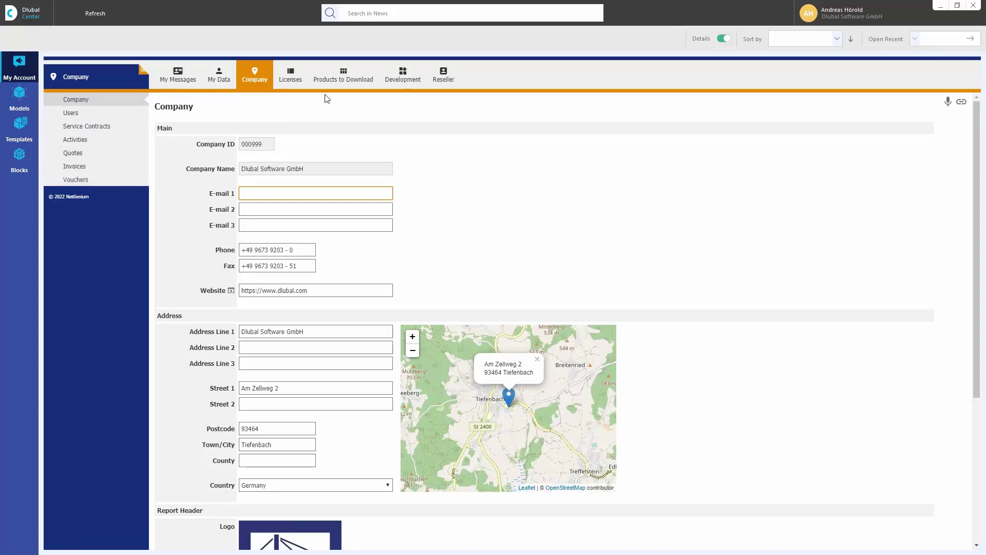
{"action": "left_click", "coordinate": [342, 77]}
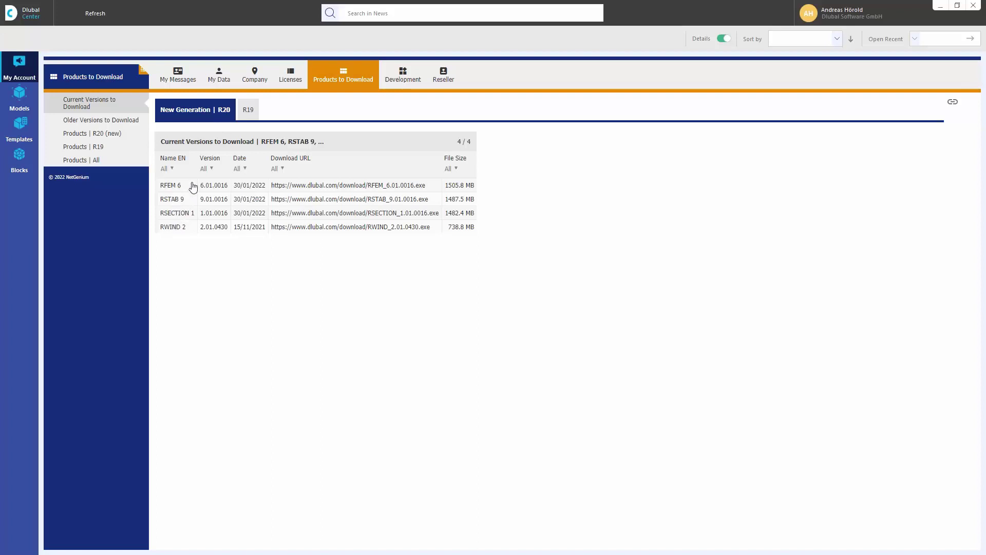
{"action": "left_click", "coordinate": [246, 111]}
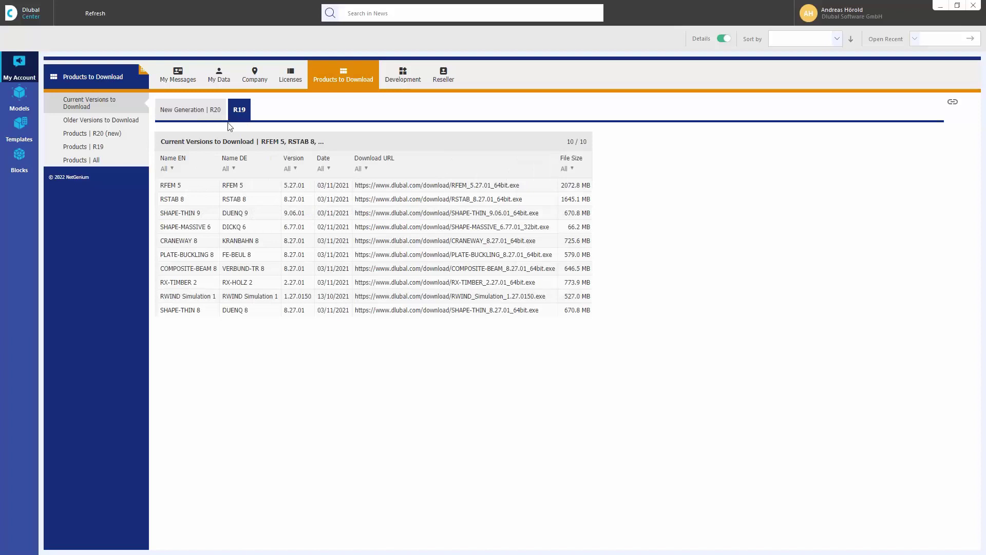
Step: Review the development lists of implemented features, open features and fixed bugs for RFEM 6, then return to the features
{"action": "left_click", "coordinate": [402, 77]}
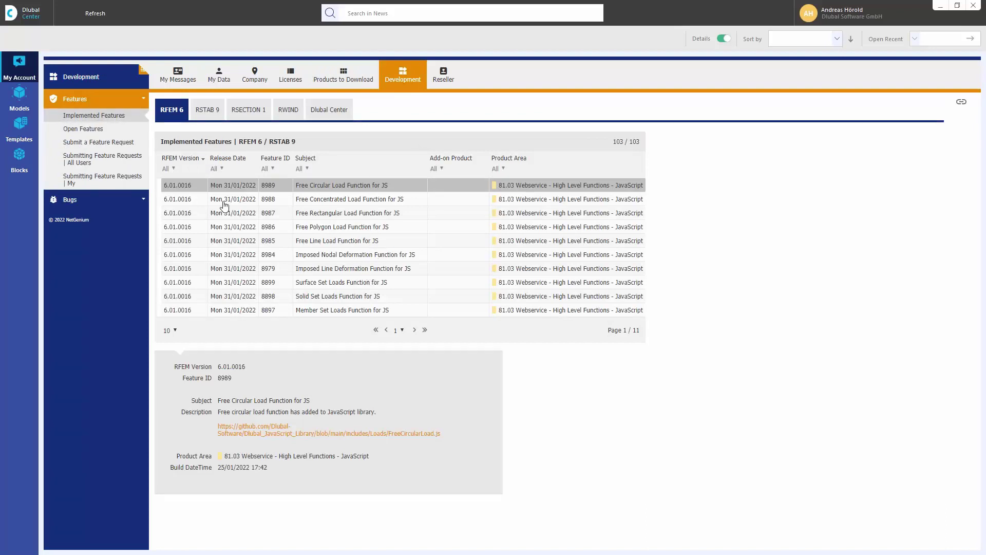
{"action": "left_click", "coordinate": [91, 130]}
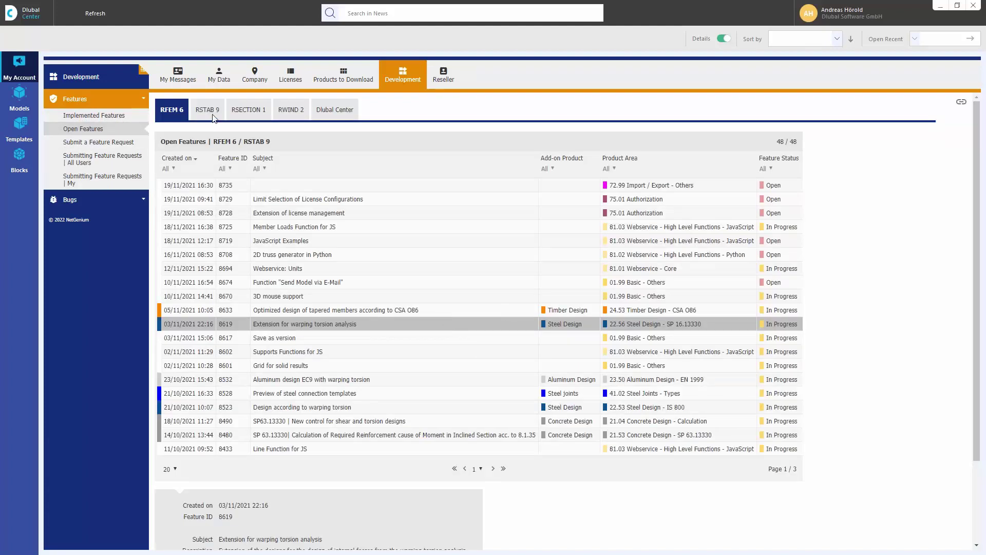
{"action": "left_click", "coordinate": [98, 204]}
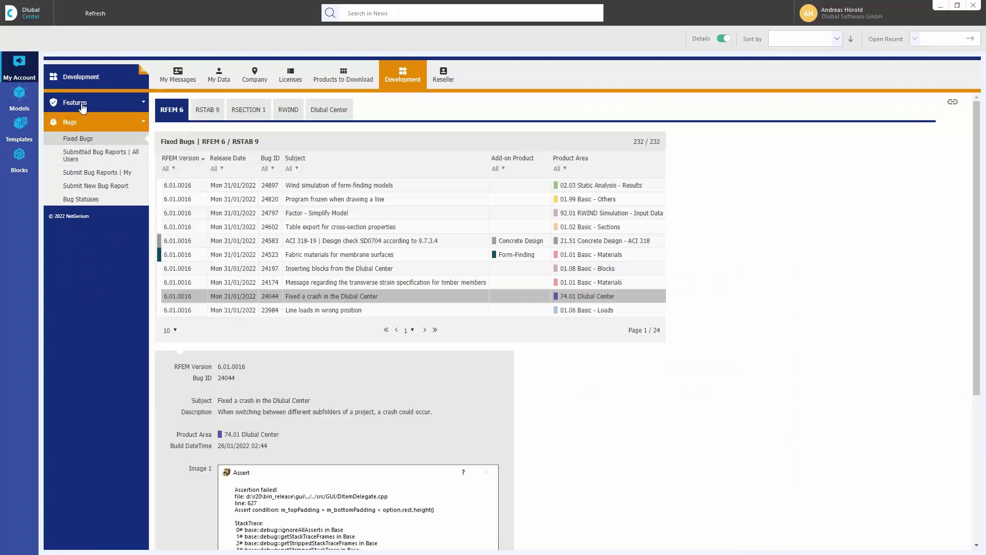
{"action": "left_click", "coordinate": [82, 104]}
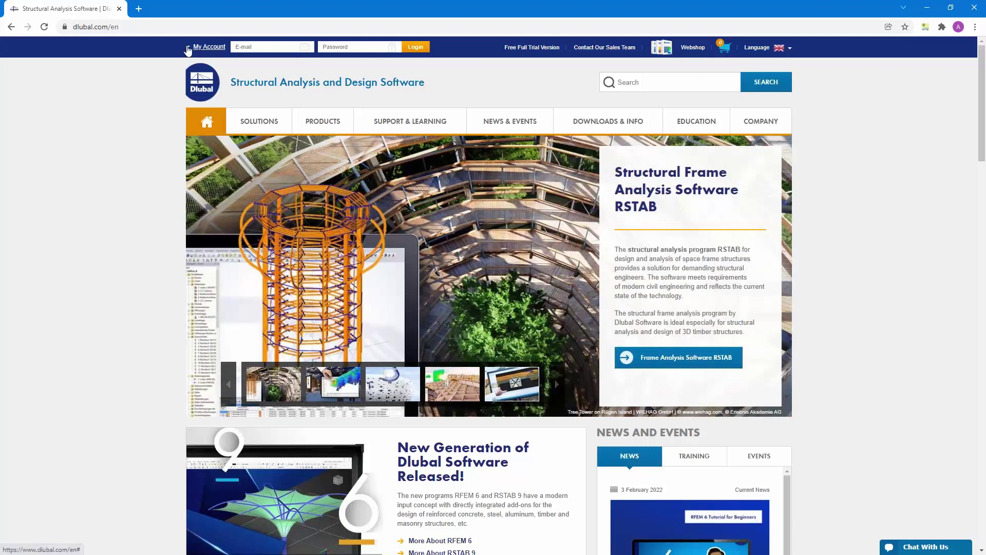
Step: On the Dlubal website in the browser, show the My Account options and open the RFEM 6 for Beginners e-learning videos
{"action": "left_click", "coordinate": [188, 49]}
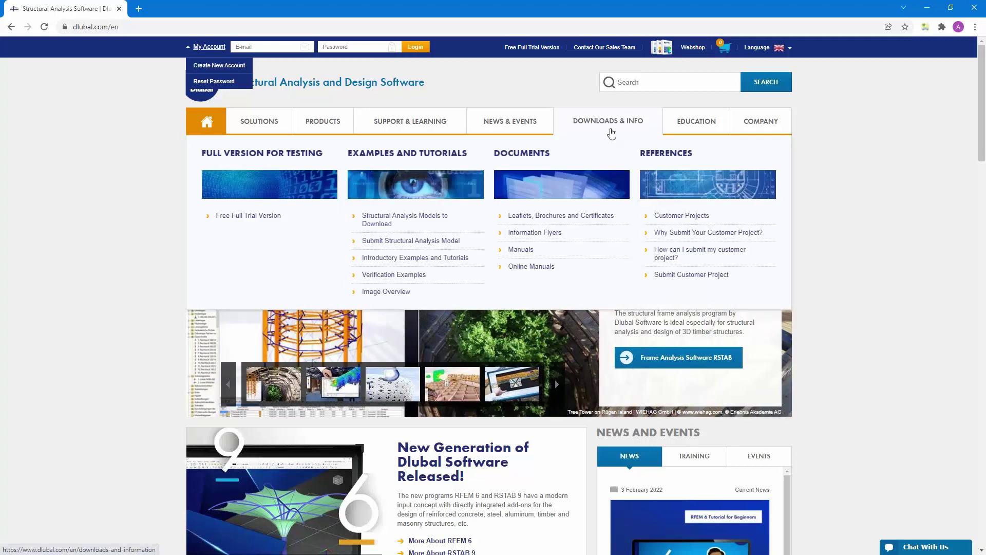
{"action": "mouse_move", "coordinate": [693, 121]}
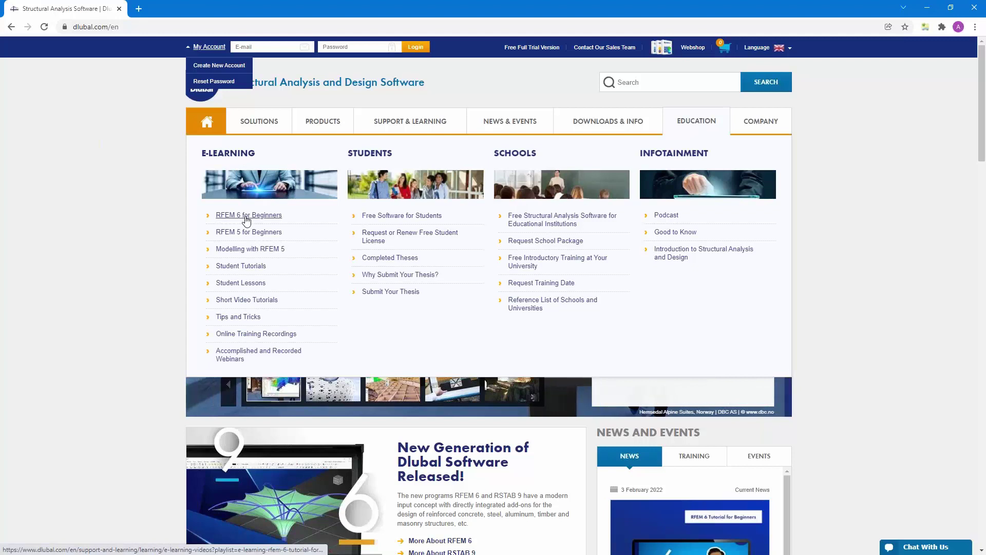
{"action": "left_click", "coordinate": [246, 216]}
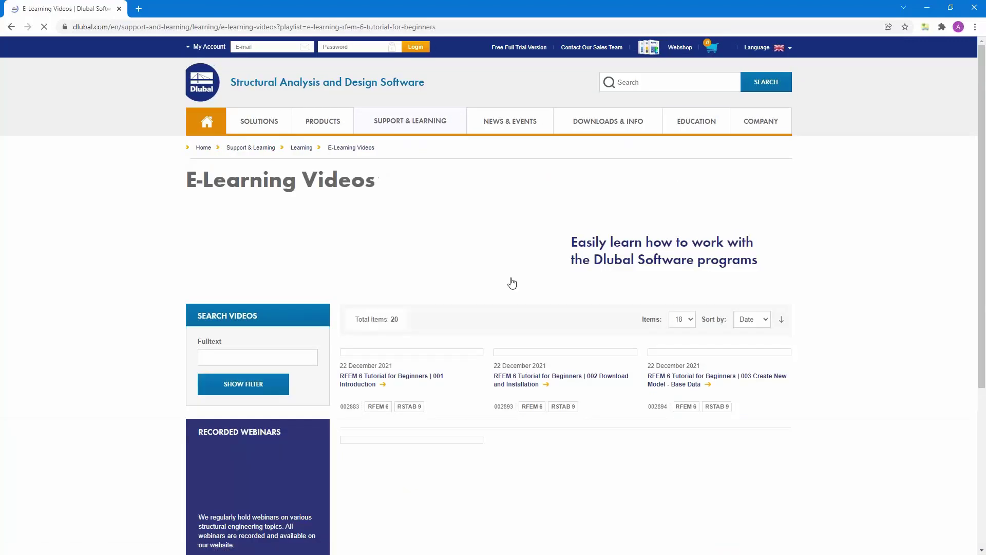
Step: Look through the whole list of RFEM 6 Tutorial for Beginners videos and return to the start of the page
{"action": "scroll", "coordinate": [585, 318], "scroll_direction": "down", "scroll_amount": 4}
{"action": "scroll", "coordinate": [586, 316], "scroll_direction": "down", "scroll_amount": 1}
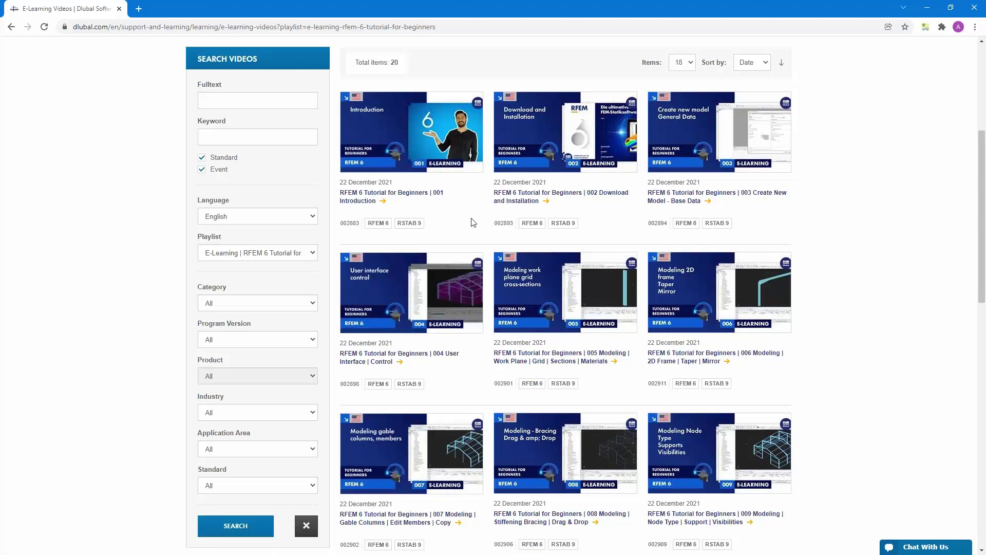
{"action": "scroll", "coordinate": [473, 222], "scroll_direction": "down", "scroll_amount": 15}
{"action": "scroll", "coordinate": [473, 222], "scroll_direction": "up", "scroll_amount": 10}
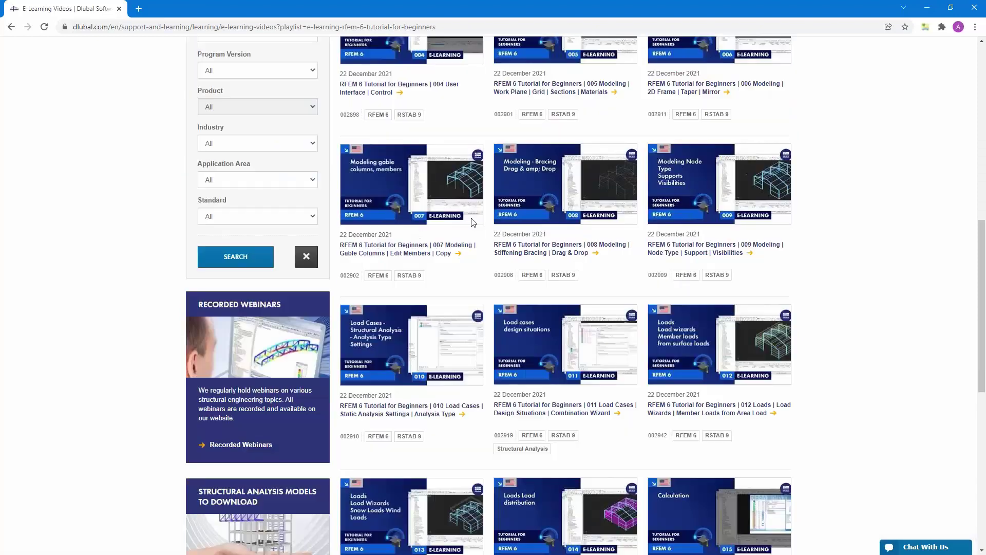
{"action": "scroll", "coordinate": [474, 222], "scroll_direction": "up", "scroll_amount": 10}
{"action": "scroll", "coordinate": [426, 264], "scroll_direction": "down", "scroll_amount": 2}
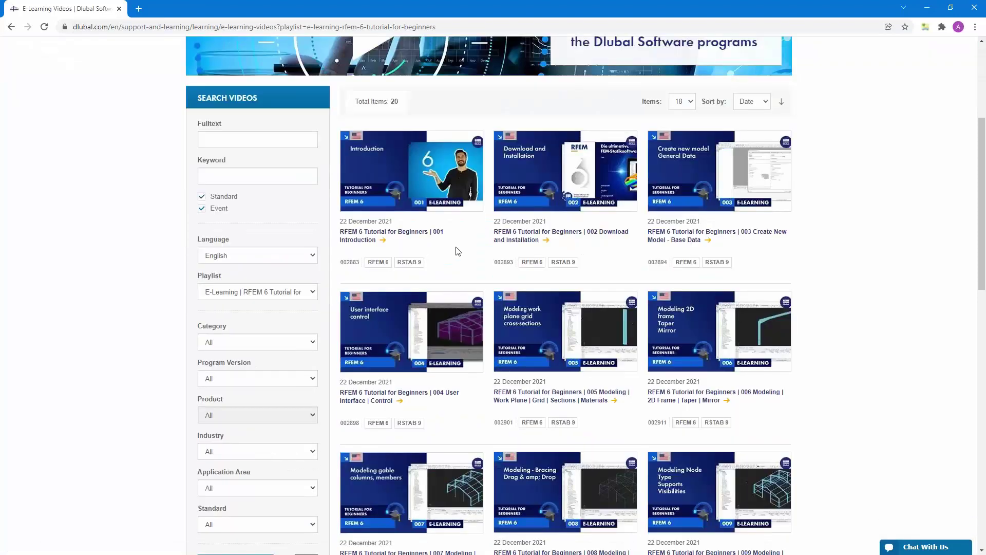
{"action": "scroll", "coordinate": [461, 259], "scroll_direction": "up", "scroll_amount": 5}
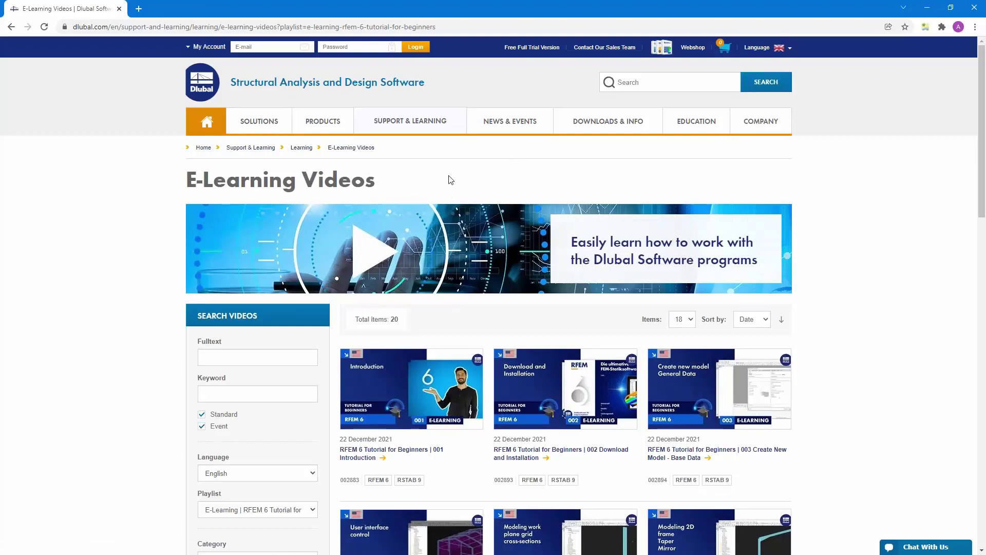
Step: Browse the webinars list and open the webinar "Form-Finding and Calculation of Membrane Structures in RFEM 6"
{"action": "mouse_move", "coordinate": [315, 116]}
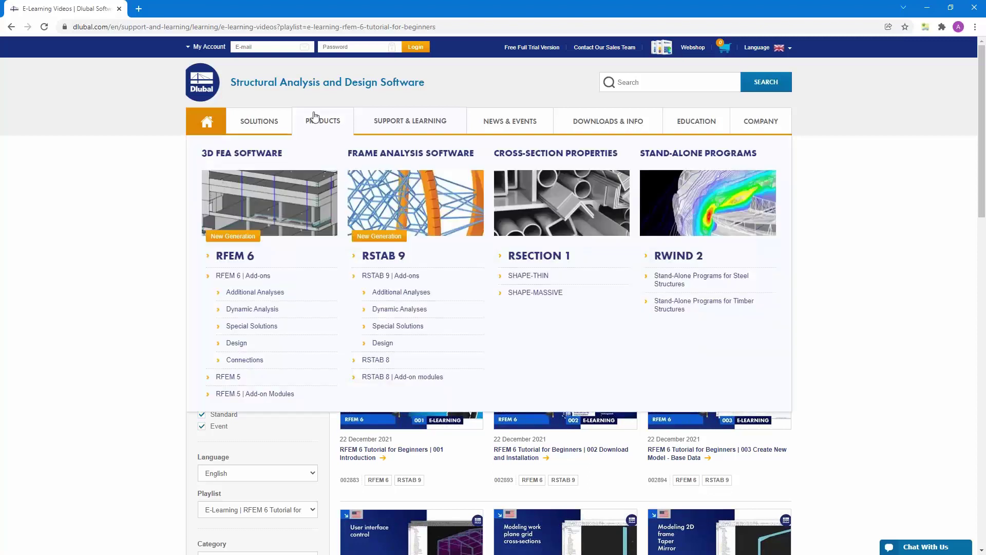
{"action": "mouse_move", "coordinate": [511, 123]}
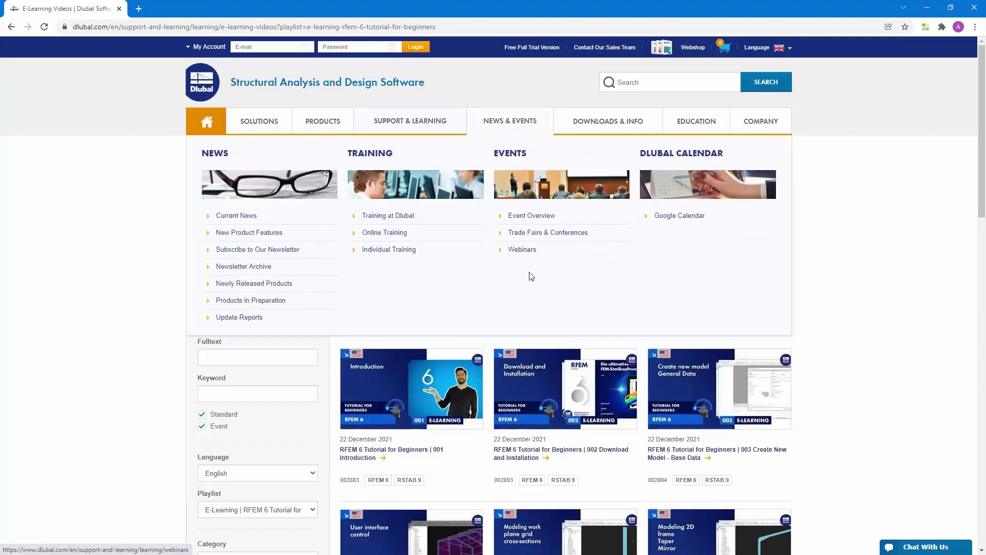
{"action": "left_click", "coordinate": [523, 250]}
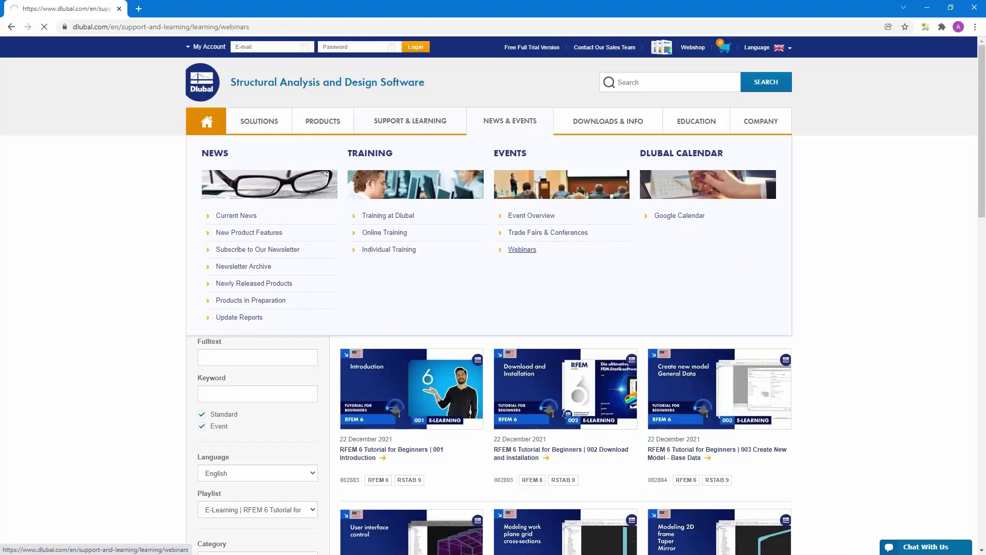
{"action": "scroll", "coordinate": [511, 345], "scroll_direction": "down", "scroll_amount": 5}
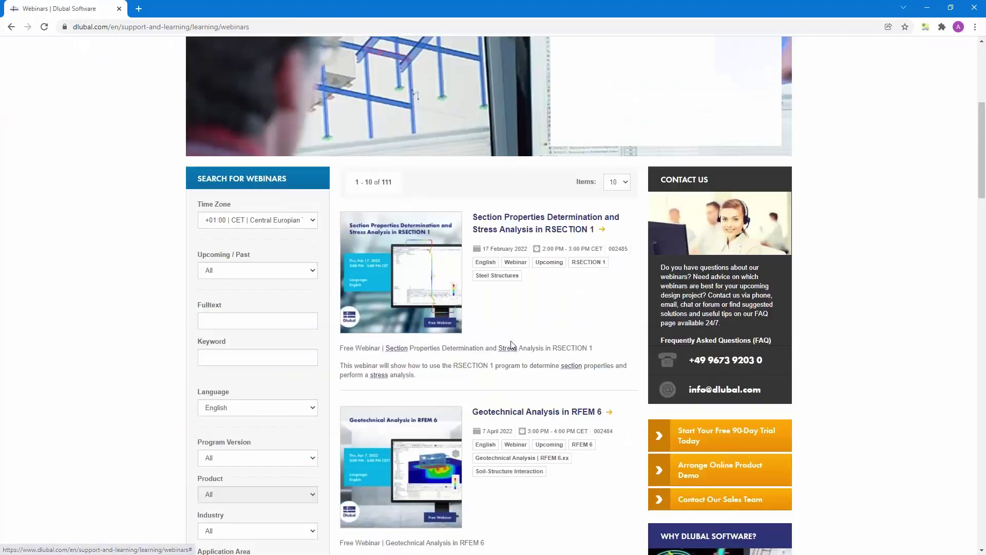
{"action": "scroll", "coordinate": [511, 345], "scroll_direction": "down", "scroll_amount": 8}
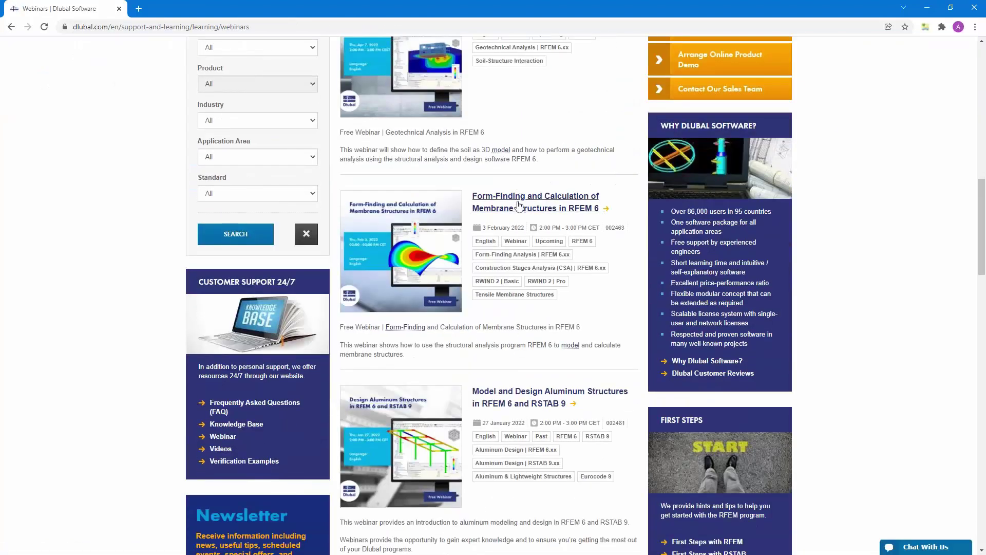
{"action": "left_click", "coordinate": [519, 205]}
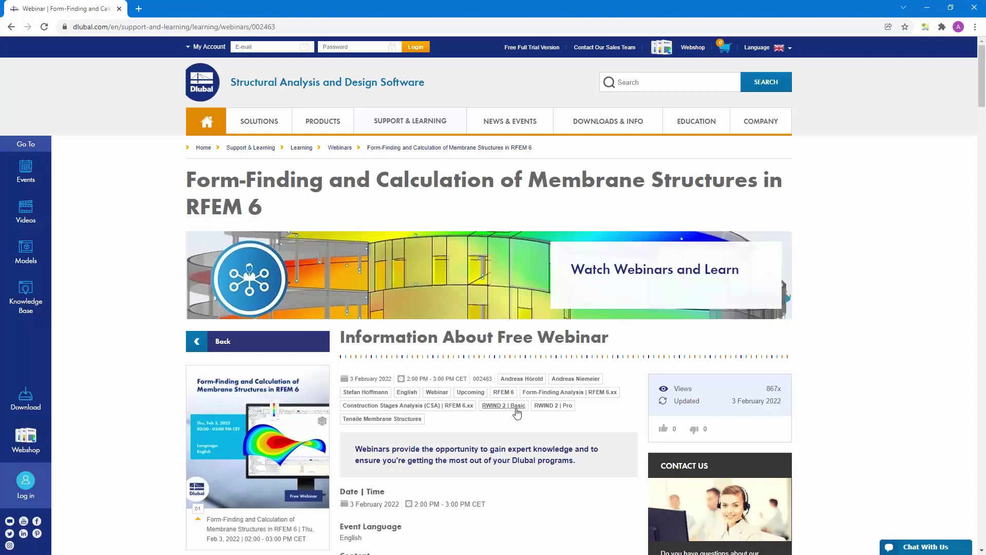
Step: Examine the webinar page's schedule, downloads and models to download, including the stadium roof made of membranes, and return to its information section
{"action": "scroll", "coordinate": [517, 413], "scroll_direction": "down", "scroll_amount": 4}
{"action": "scroll", "coordinate": [516, 407], "scroll_direction": "down", "scroll_amount": 2}
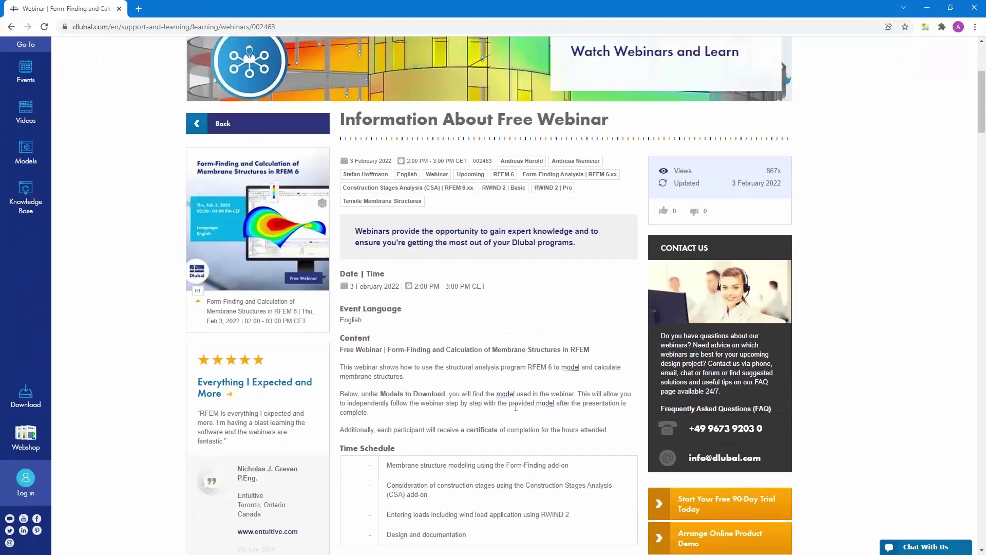
{"action": "scroll", "coordinate": [498, 348], "scroll_direction": "down", "scroll_amount": 10}
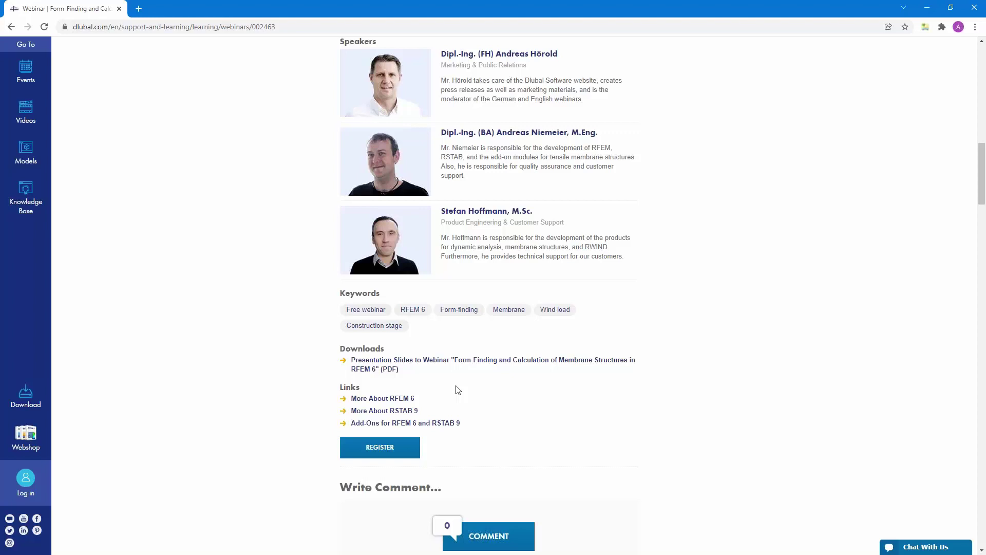
{"action": "scroll", "coordinate": [458, 390], "scroll_direction": "down", "scroll_amount": 13}
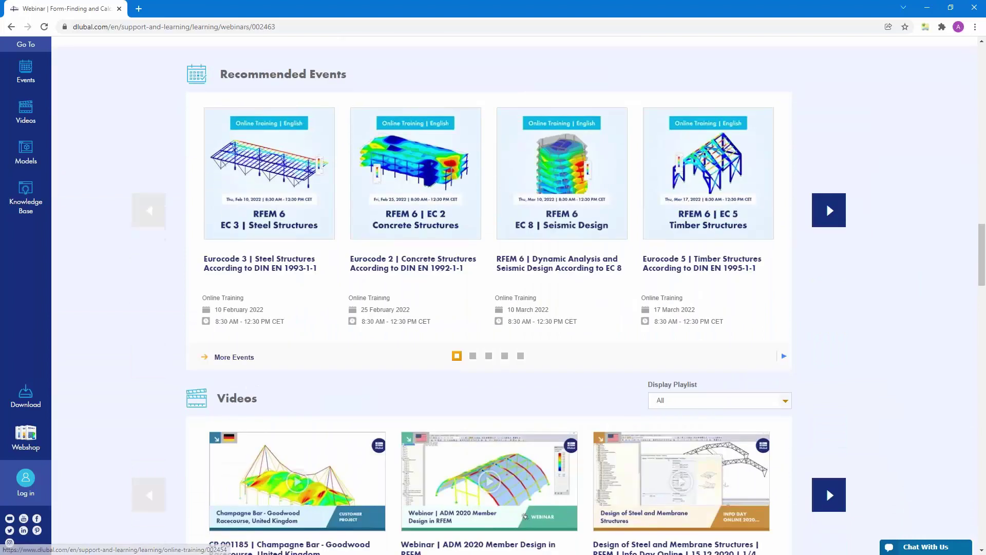
{"action": "scroll", "coordinate": [268, 406], "scroll_direction": "down", "scroll_amount": 7}
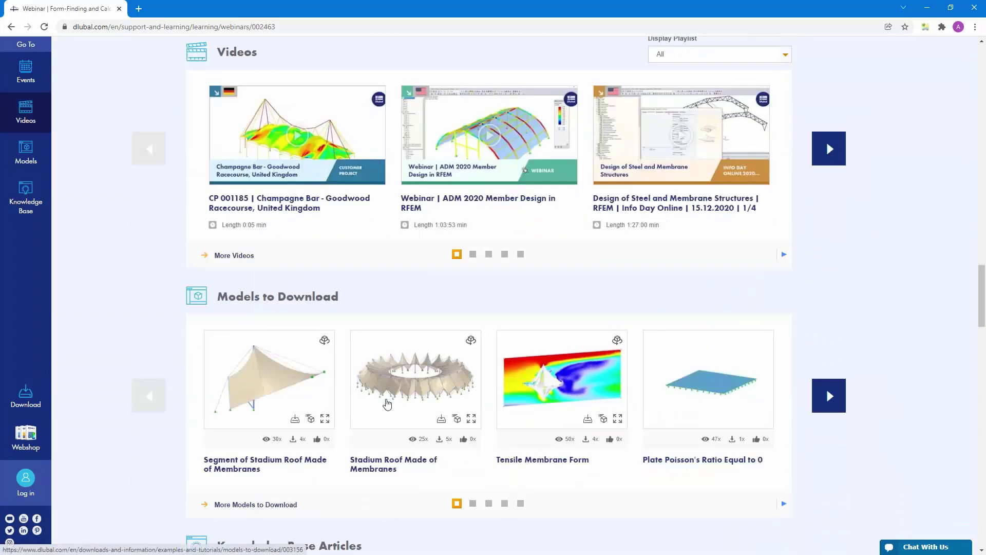
{"action": "mouse_move", "coordinate": [406, 404]}
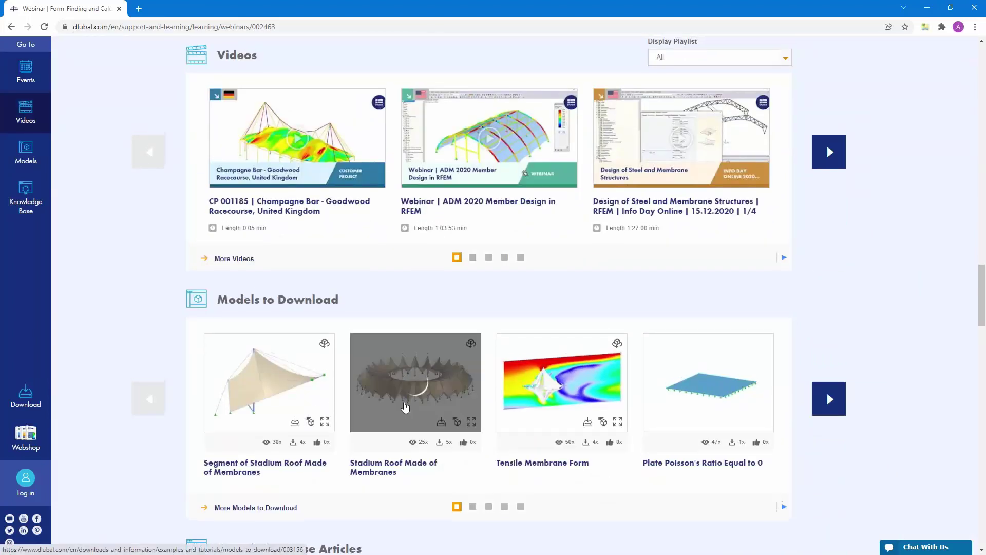
{"action": "scroll", "coordinate": [406, 405], "scroll_direction": "up", "scroll_amount": 20}
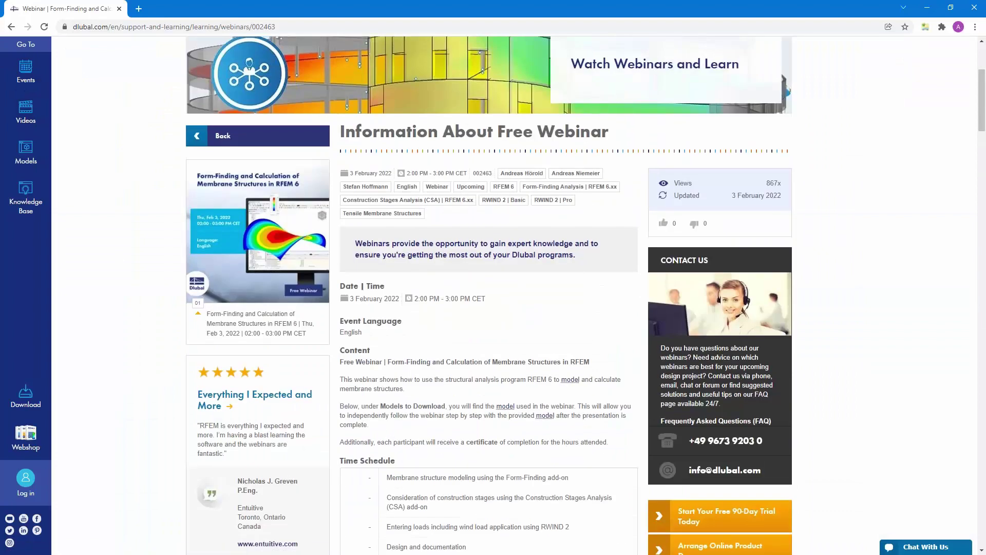